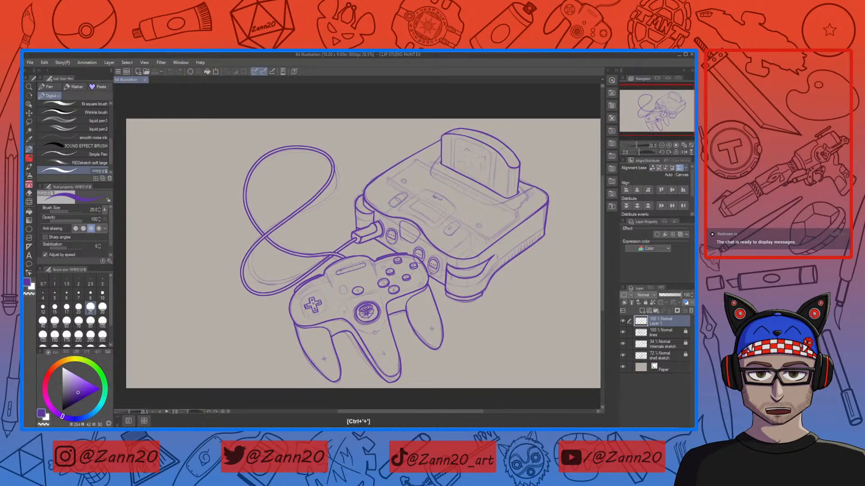
Step: Examine the console's controller ports and right-side grip up close
{"action": "key", "text": "ctrl+plus"}
{"action": "key", "text": "ctrl+plus"}
{"action": "key", "text": "ctrl+plus"}
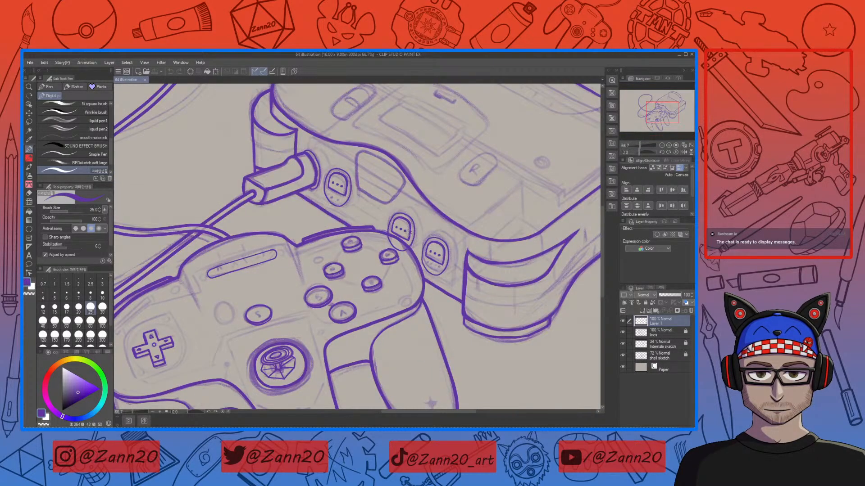
{"action": "left_click_drag", "start_coordinate": [469, 260], "coordinate": [460, 296]}
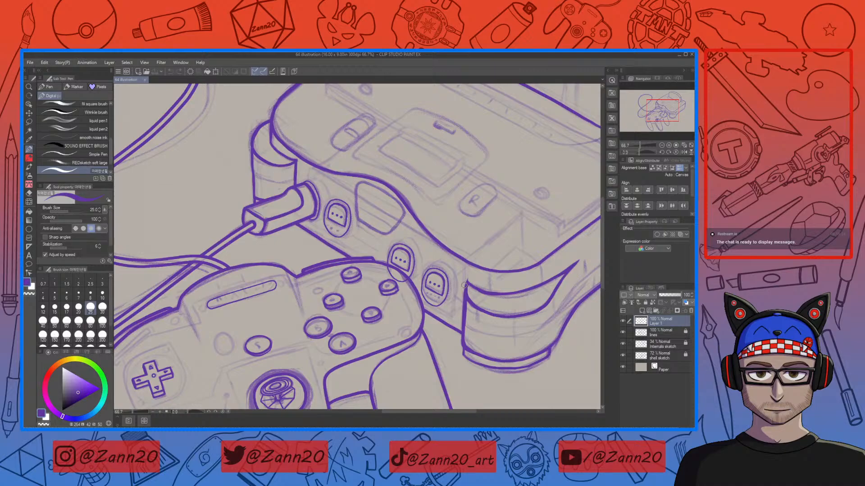
{"action": "left_click_drag", "start_coordinate": [416, 266], "coordinate": [522, 345]}
{"action": "left_click_drag", "start_coordinate": [422, 323], "coordinate": [396, 205]}
{"action": "mouse_move", "coordinate": [510, 326]}
{"action": "left_mouse_down"}
{"action": "mouse_move", "coordinate": [497, 315]}
{"action": "mouse_move", "coordinate": [469, 324]}
{"action": "mouse_move", "coordinate": [456, 336]}
{"action": "mouse_move", "coordinate": [479, 334]}
{"action": "mouse_move", "coordinate": [475, 345]}
{"action": "left_mouse_up"}
{"action": "mouse_move", "coordinate": [484, 271]}
{"action": "left_mouse_down"}
{"action": "mouse_move", "coordinate": [487, 352]}
{"action": "mouse_move", "coordinate": [478, 282]}
{"action": "left_mouse_up"}
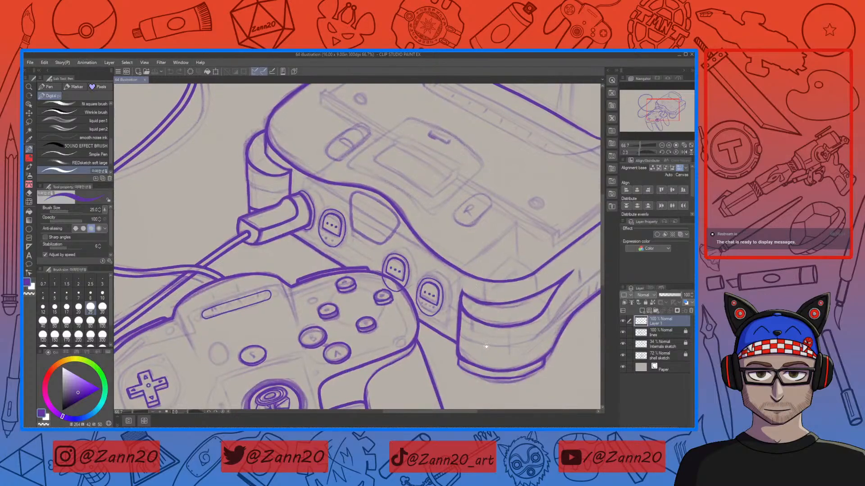
{"action": "left_click_drag", "start_coordinate": [473, 328], "coordinate": [470, 314]}
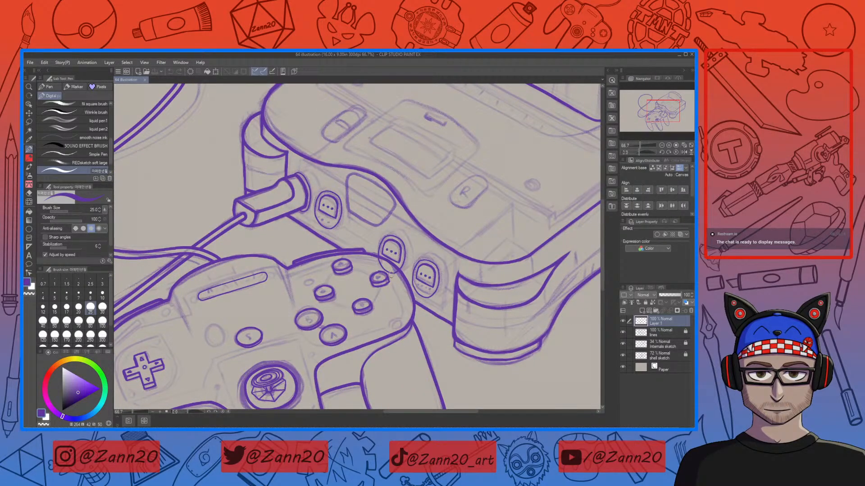
Step: Erase a stray line beside the middle controller port on the console
{"action": "key", "text": "e"}
{"action": "left_click_drag", "start_coordinate": [393, 278], "coordinate": [379, 265]}
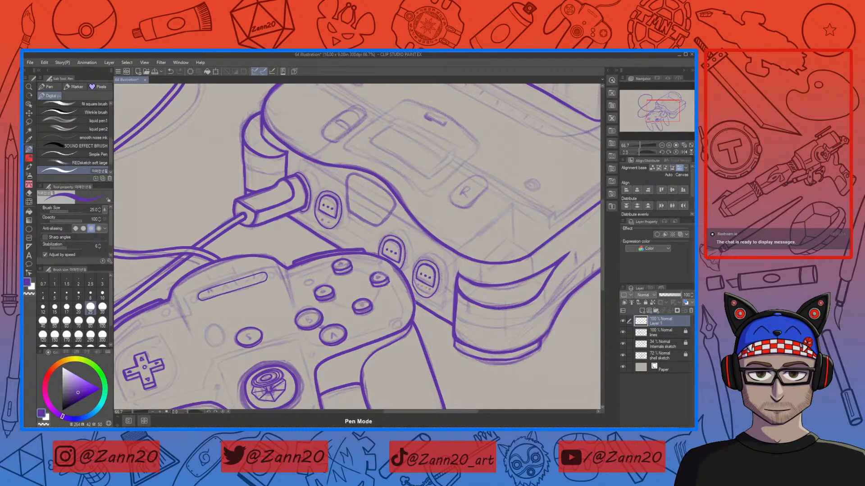
{"action": "left_click_drag", "start_coordinate": [463, 263], "coordinate": [423, 312]}
Step: Review the inked console and controller at different zoom levels
{"action": "key", "text": "ctrl+minus"}
{"action": "key", "text": "ctrl+minus"}
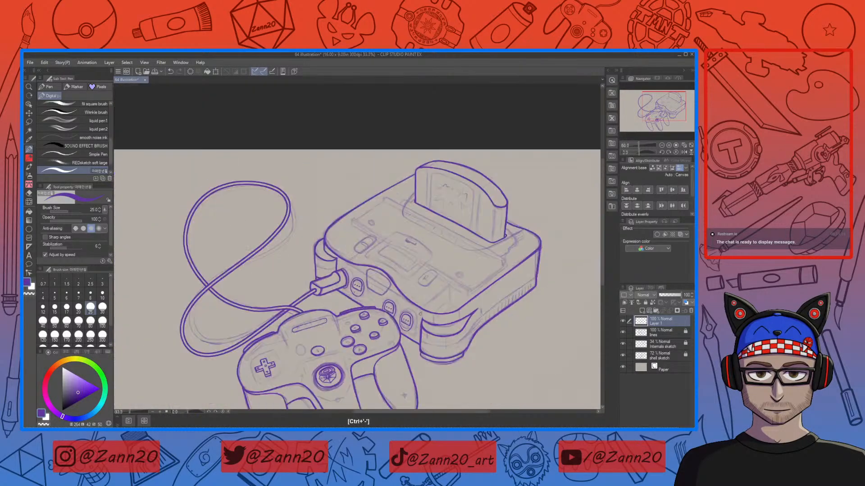
{"action": "left_click_drag", "start_coordinate": [437, 341], "coordinate": [471, 307]}
{"action": "left_click_drag", "start_coordinate": [259, 311], "coordinate": [244, 326]}
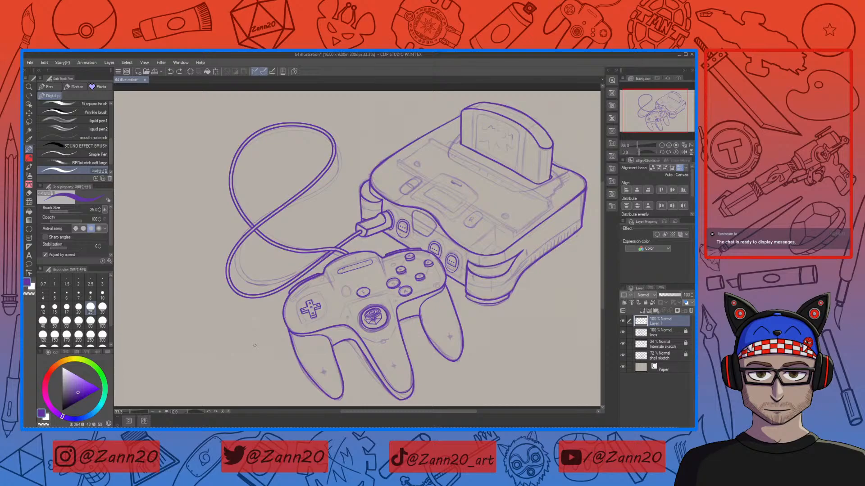
{"action": "mouse_move", "coordinate": [519, 265]}
{"action": "left_mouse_down"}
{"action": "mouse_move", "coordinate": [457, 308]}
{"action": "mouse_move", "coordinate": [454, 291]}
{"action": "mouse_move", "coordinate": [433, 285]}
{"action": "left_mouse_up"}
{"action": "key", "text": "ctrl+plus"}
{"action": "key", "text": "ctrl+plus"}
{"action": "key", "text": "ctrl+plus"}
{"action": "key", "text": "ctrl+plus"}
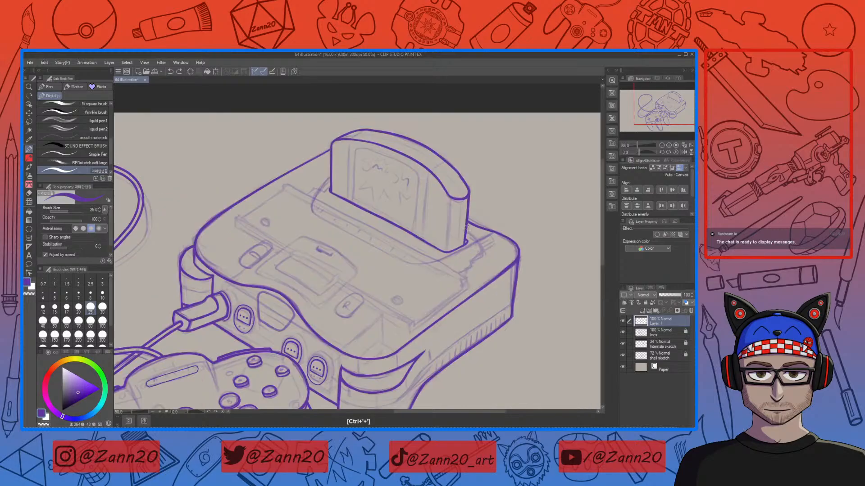
{"action": "key", "text": "ctrl+minus"}
{"action": "key", "text": "ctrl+minus"}
{"action": "key", "text": "ctrl+minus"}
{"action": "key", "text": "ctrl+minus"}
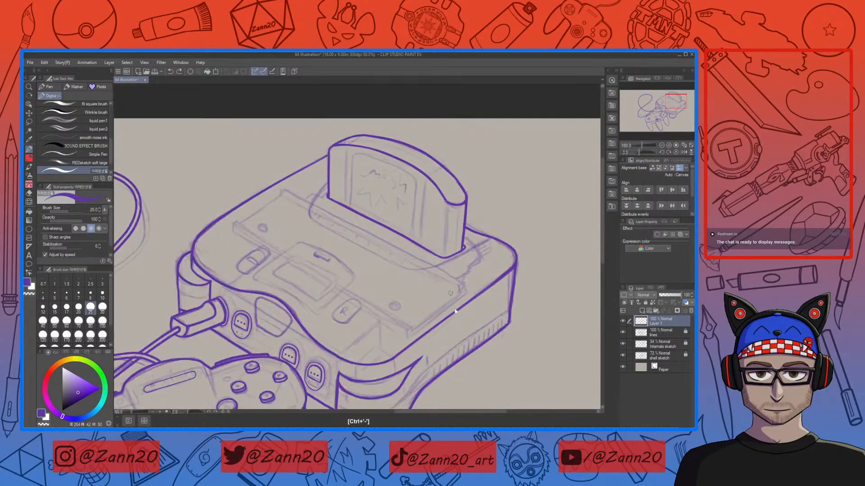
{"action": "left_click_drag", "start_coordinate": [388, 324], "coordinate": [471, 288]}
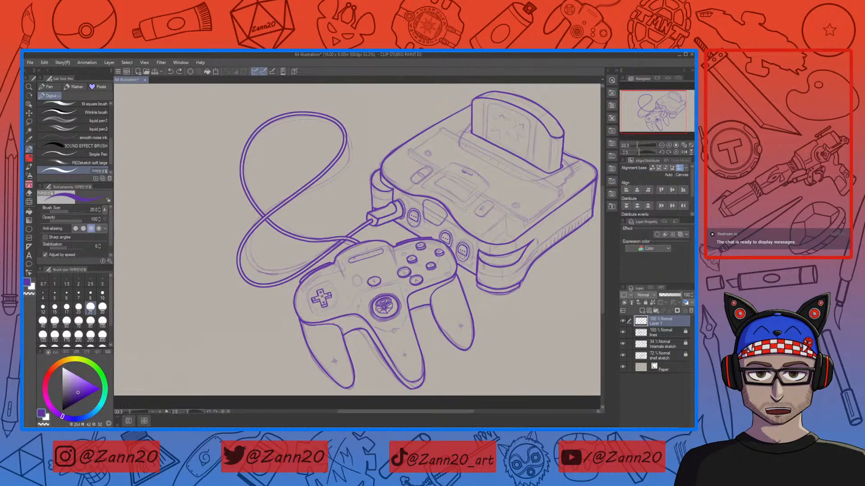
Step: Reduce the pen's brush size to 15
{"action": "key", "text": "bracketleft"}
{"action": "key", "text": "bracketleft"}
{"action": "key", "text": "bracketleft"}
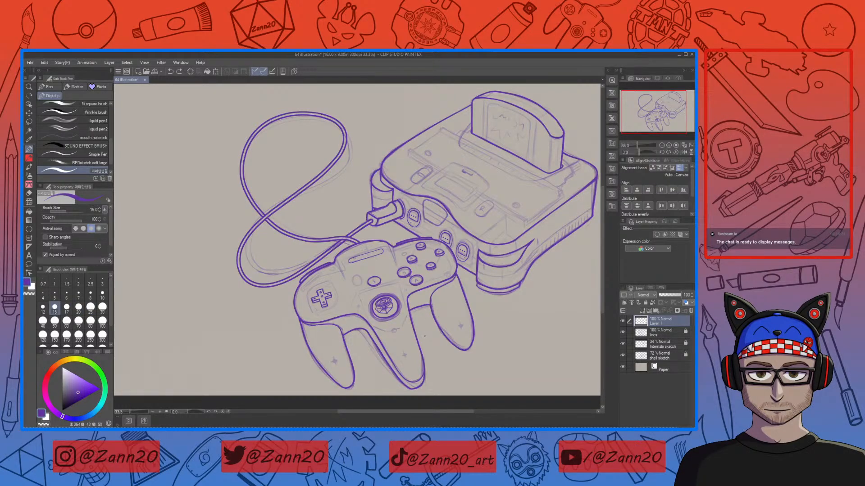
{"action": "scroll", "coordinate": [428, 266], "scroll_direction": "up", "scroll_amount": 2}
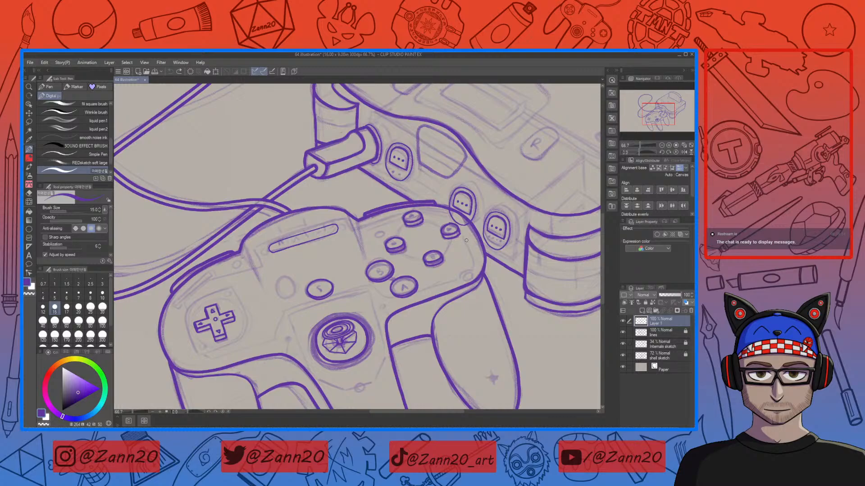
{"action": "left_click_drag", "start_coordinate": [468, 234], "coordinate": [447, 278]}
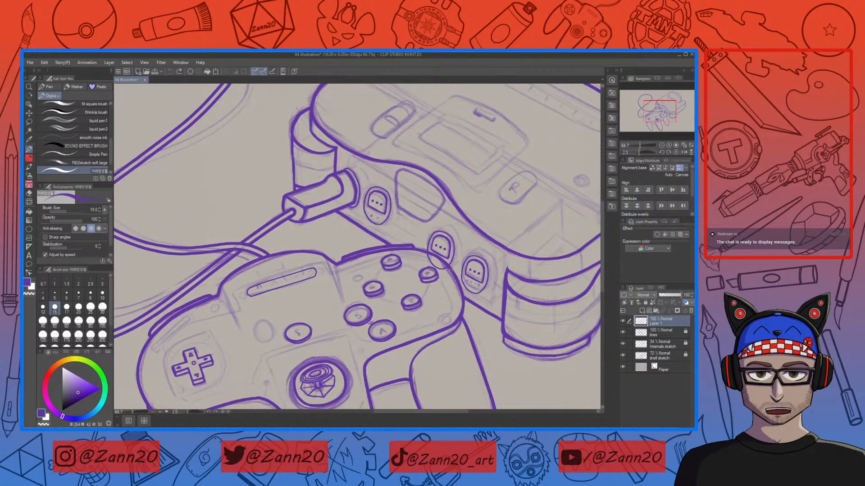
Step: Lasso the upper-right C button on the controller and delete it
{"action": "key", "text": "m"}
{"action": "key", "text": "ctrl+plus"}
{"action": "key", "text": "ctrl+plus"}
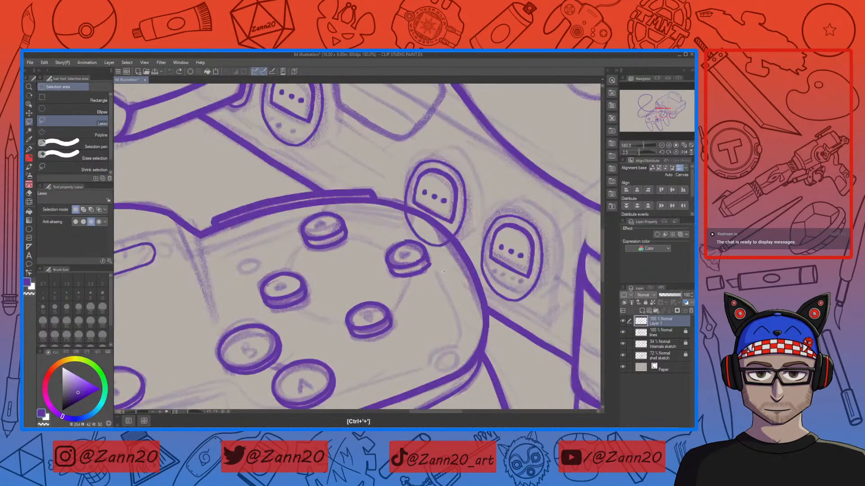
{"action": "left_click_drag", "start_coordinate": [438, 272], "coordinate": [436, 257]}
{"action": "left_click_drag", "start_coordinate": [399, 291], "coordinate": [444, 280]}
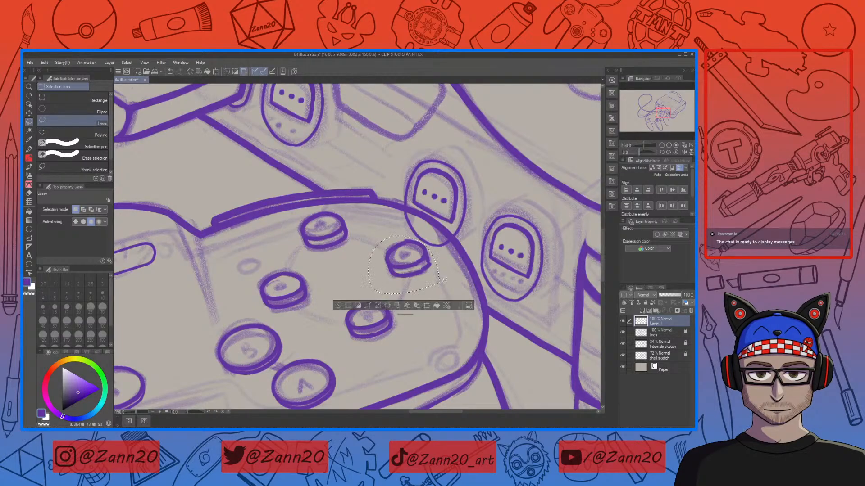
{"action": "key", "text": "Delete"}
Step: Copy another C button, paste it, and move the copy into the emptied button spot
{"action": "mouse_move", "coordinate": [329, 262]}
{"action": "left_mouse_down"}
{"action": "mouse_move", "coordinate": [248, 286]}
{"action": "mouse_move", "coordinate": [276, 314]}
{"action": "mouse_move", "coordinate": [332, 261]}
{"action": "left_mouse_up"}
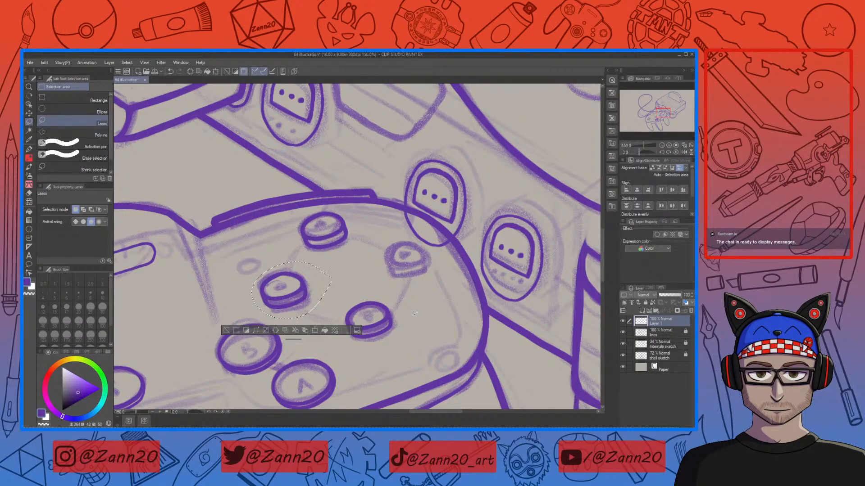
{"action": "key", "text": "ctrl+c"}
{"action": "key", "text": "ctrl+v"}
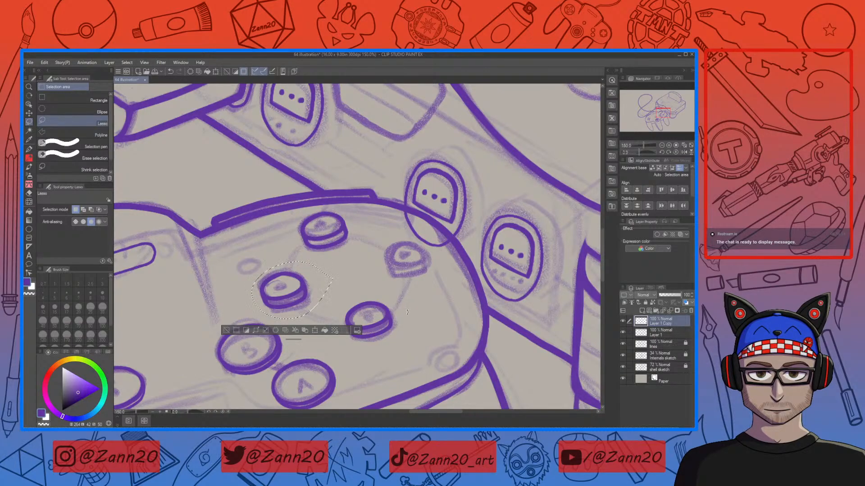
{"action": "key", "text": "ctrl+t"}
{"action": "left_click_drag", "start_coordinate": [315, 294], "coordinate": [438, 265]}
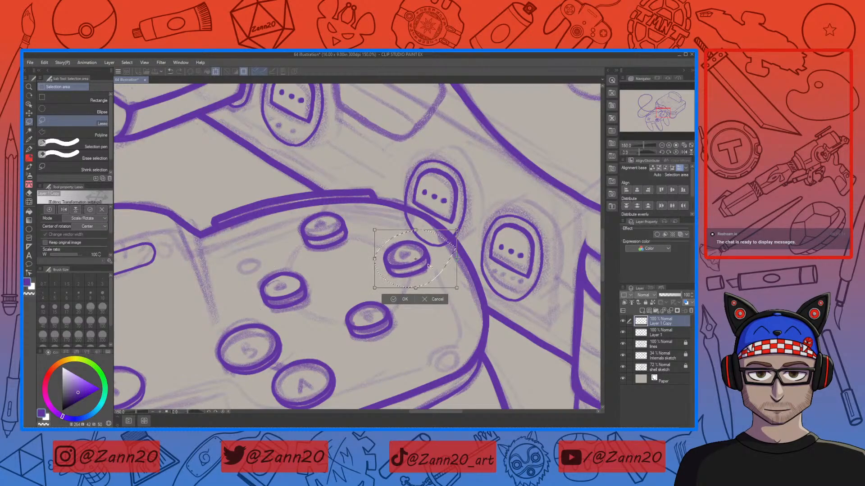
{"action": "left_click", "coordinate": [391, 299]}
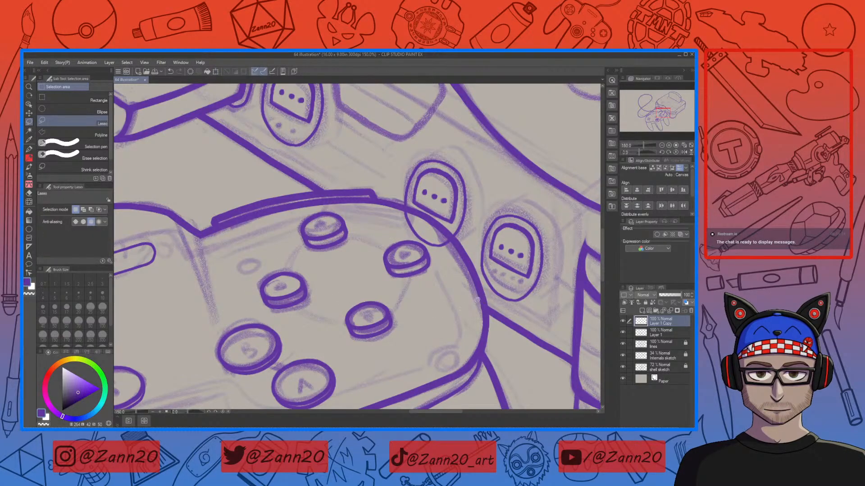
Step: On the original line layer, erase the outline crossing the pasted button
{"action": "left_click", "coordinate": [637, 335]}
{"action": "key", "text": "e"}
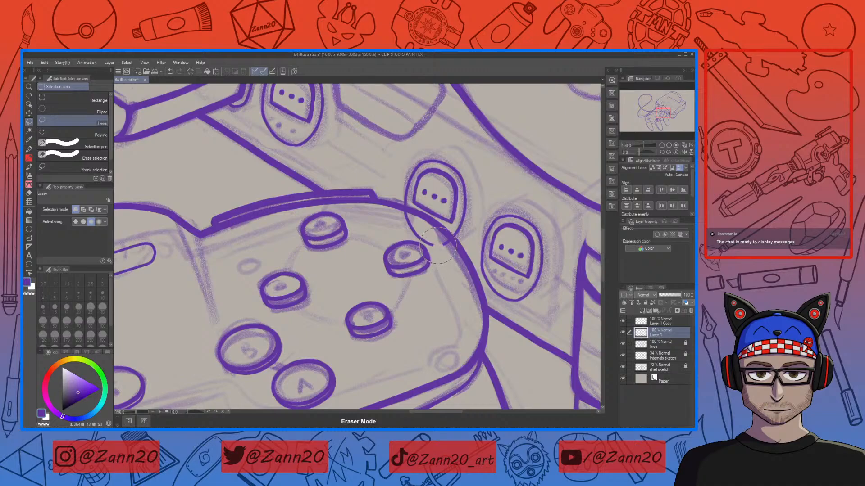
{"action": "mouse_move", "coordinate": [447, 244]}
{"action": "left_mouse_down"}
{"action": "mouse_move", "coordinate": [416, 237]}
{"action": "mouse_move", "coordinate": [406, 221]}
{"action": "left_mouse_up"}
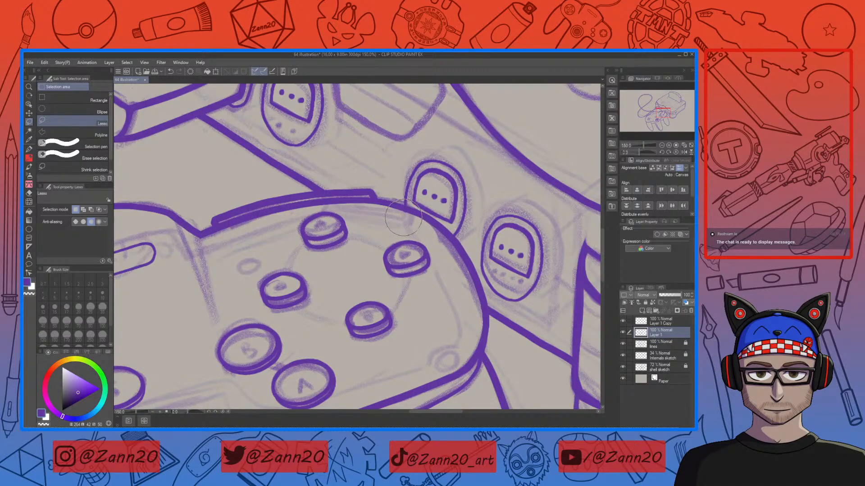
{"action": "key", "text": "p"}
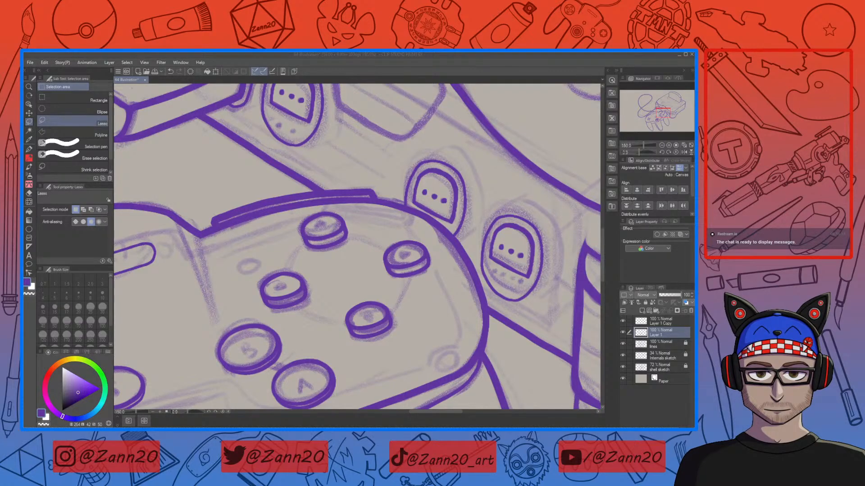
Step: Merge the pasted button layer down into the line layer
{"action": "left_click", "coordinate": [393, 55]}
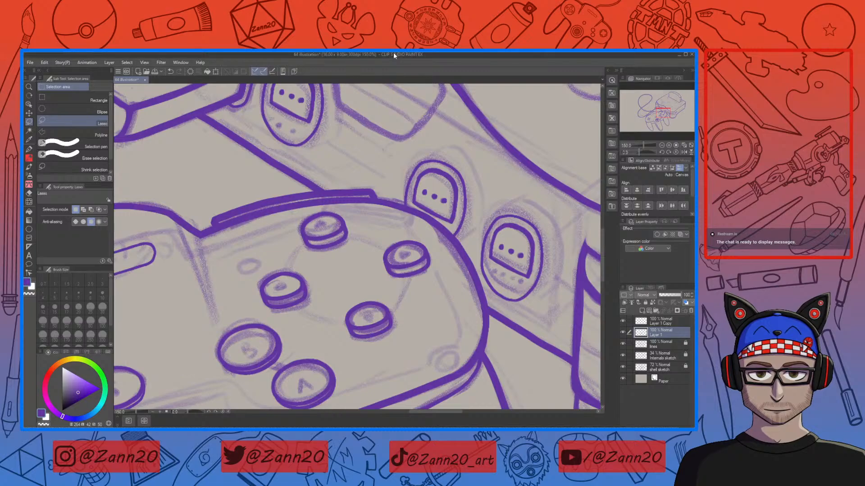
{"action": "left_click_drag", "start_coordinate": [416, 318], "coordinate": [507, 284]}
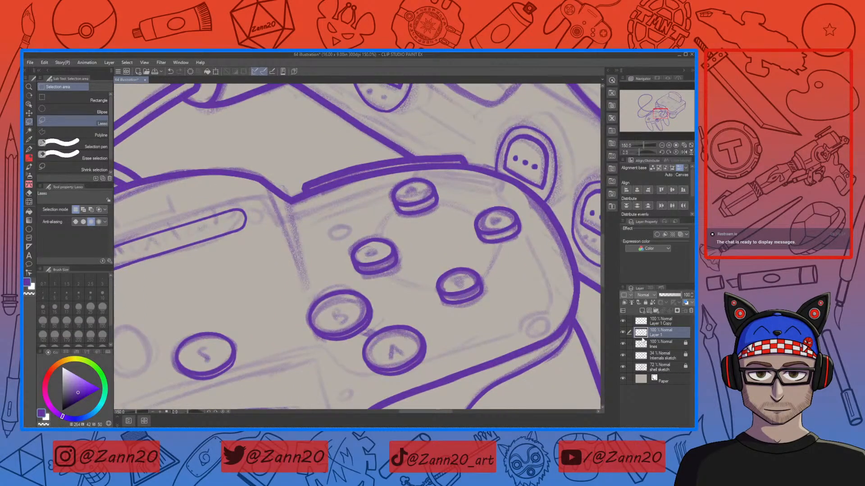
{"action": "left_click", "coordinate": [644, 322], "text": "ctrl"}
{"action": "left_click", "coordinate": [622, 288]}
{"action": "left_click", "coordinate": [592, 325]}
Step: Review the edited controller buttons and console at a wider zoom
{"action": "left_click_drag", "start_coordinate": [452, 322], "coordinate": [424, 345]}
{"action": "key", "text": "ctrl+minus"}
{"action": "key", "text": "ctrl+minus"}
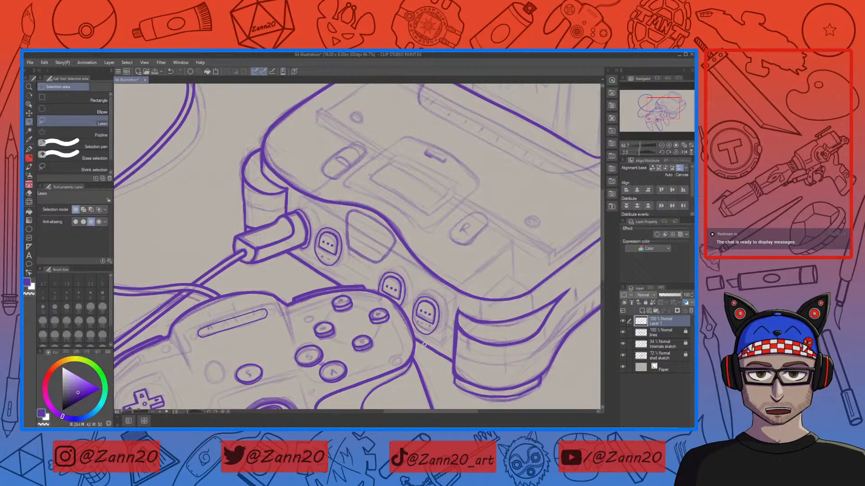
{"action": "key", "text": "ctrl+minus"}
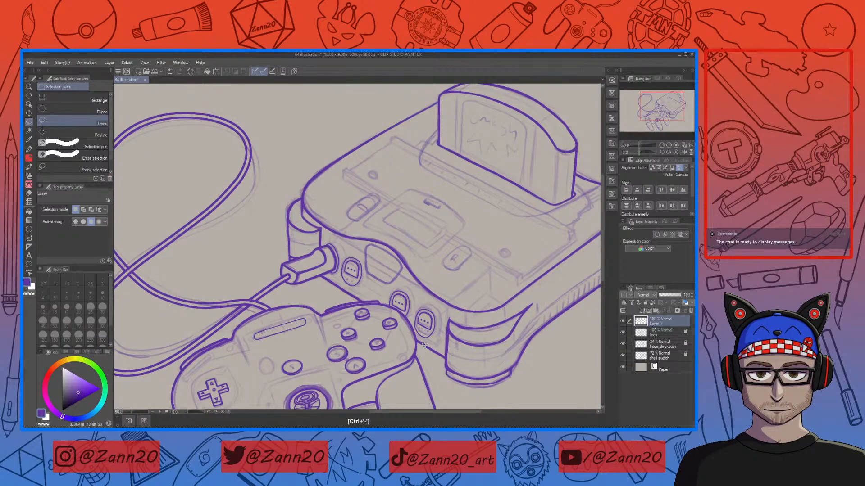
{"action": "left_click_drag", "start_coordinate": [519, 296], "coordinate": [562, 228]}
{"action": "left_click_drag", "start_coordinate": [483, 322], "coordinate": [504, 302]}
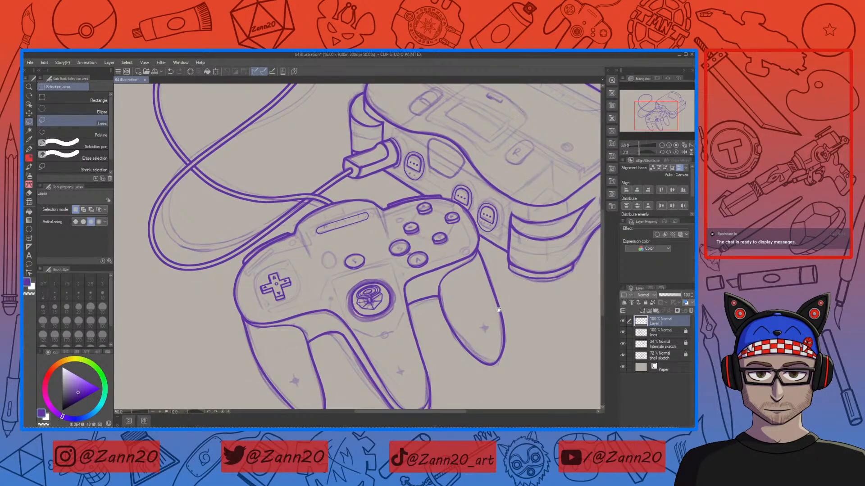
{"action": "left_click_drag", "start_coordinate": [498, 310], "coordinate": [495, 291]}
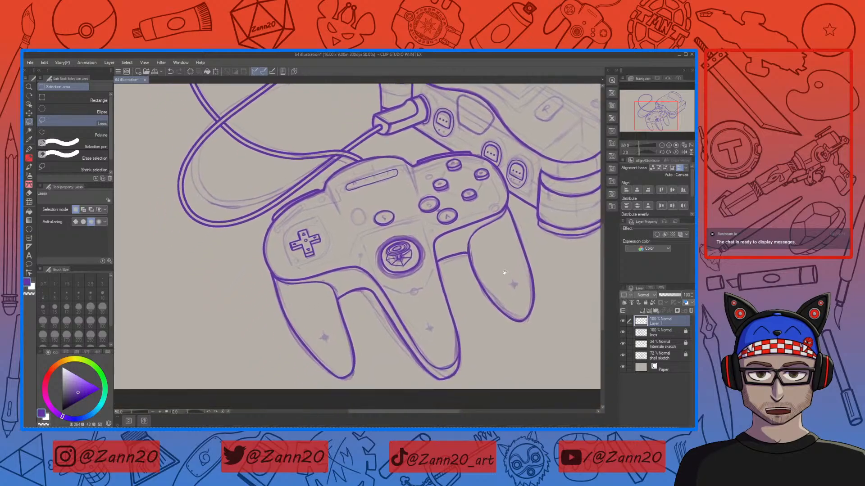
{"action": "left_click_drag", "start_coordinate": [435, 264], "coordinate": [441, 320]}
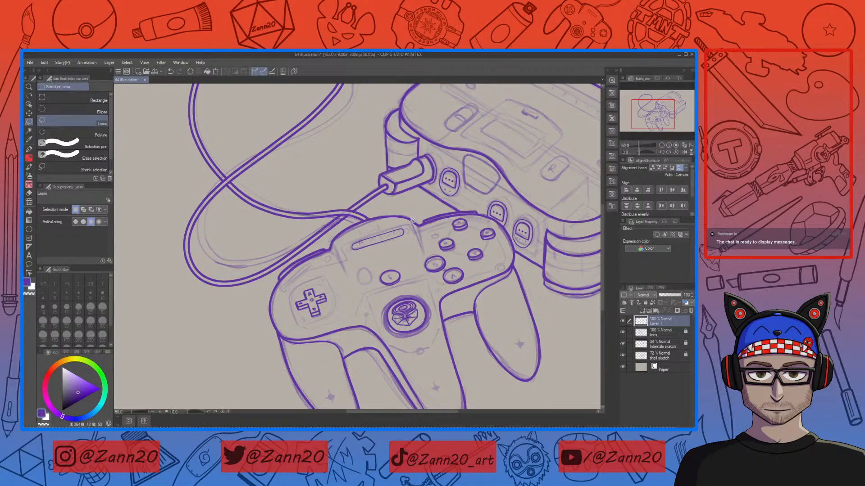
{"action": "key", "text": "p"}
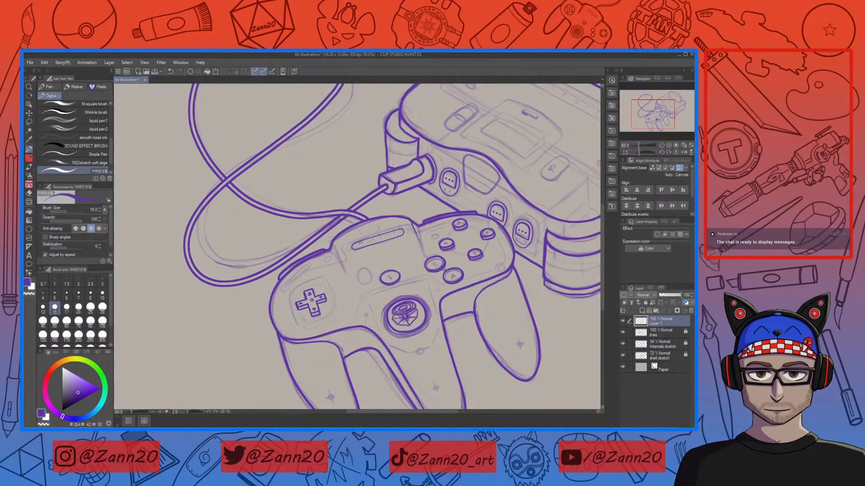
{"action": "key", "text": "ctrl+z"}
{"action": "left_click_drag", "start_coordinate": [410, 220], "coordinate": [420, 247]}
Step: Try drawing a seam line on the controller's top face near the left grip
{"action": "key", "text": "ctrl+plus"}
{"action": "key", "text": "ctrl+plus"}
{"action": "key", "text": "ctrl+plus"}
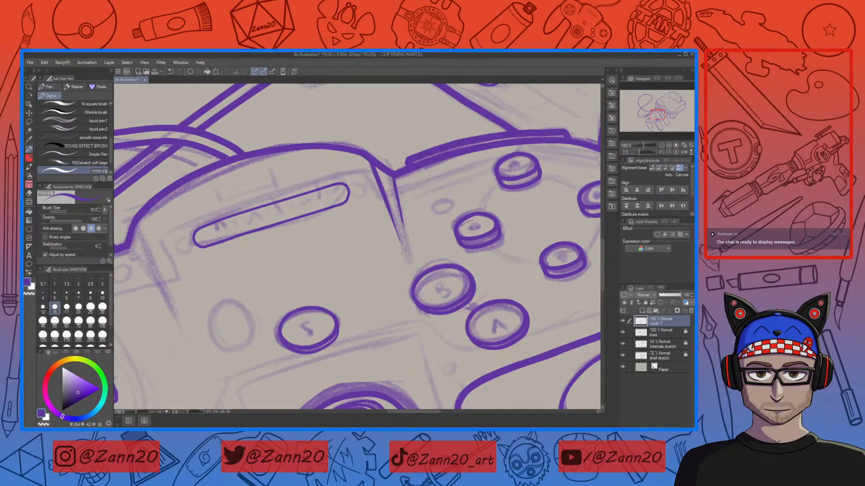
{"action": "mouse_move", "coordinate": [276, 304]}
{"action": "left_mouse_down"}
{"action": "mouse_move", "coordinate": [343, 270]}
{"action": "mouse_move", "coordinate": [469, 259]}
{"action": "left_mouse_up"}
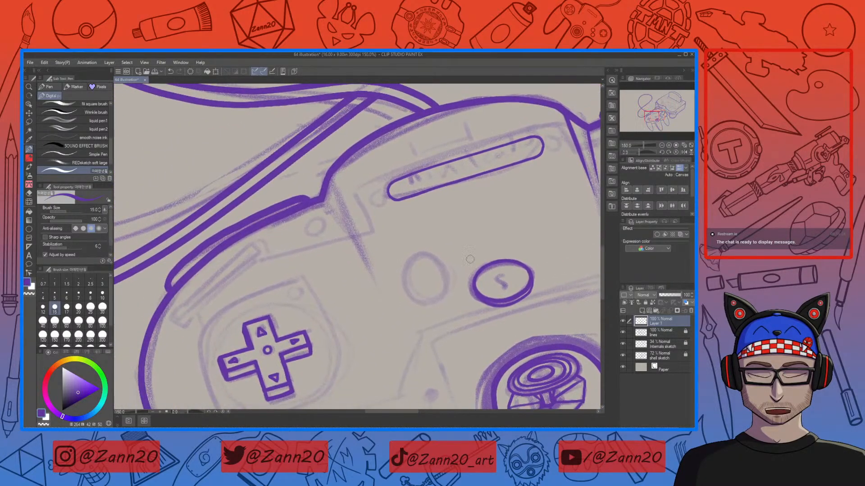
{"action": "left_click_drag", "start_coordinate": [327, 176], "coordinate": [362, 267]}
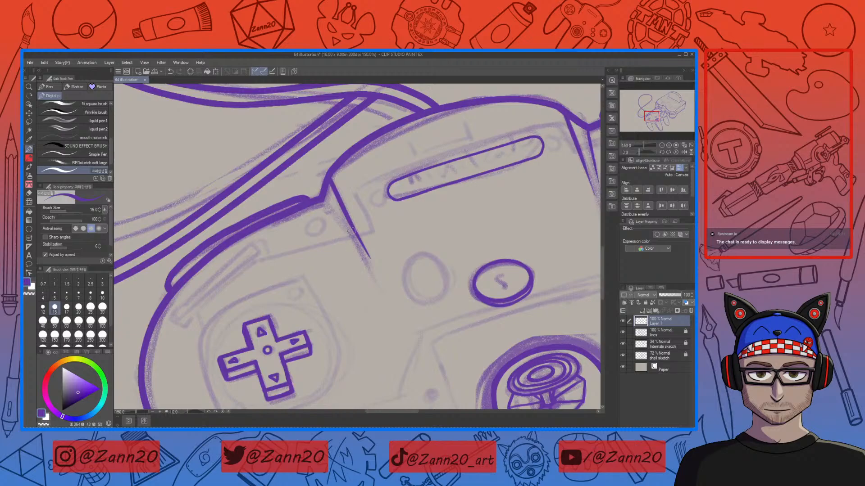
{"action": "key", "text": "ctrl+z"}
{"action": "left_click_drag", "start_coordinate": [328, 176], "coordinate": [366, 270]}
{"action": "left_click_drag", "start_coordinate": [320, 198], "coordinate": [356, 251]}
{"action": "key", "text": "ctrl+z"}
{"action": "key", "text": "ctrl+z"}
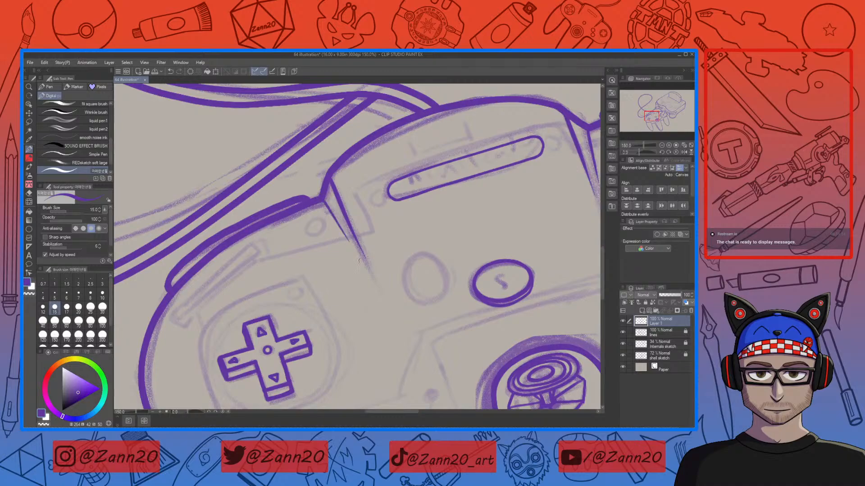
{"action": "left_click_drag", "start_coordinate": [480, 339], "coordinate": [467, 189]}
{"action": "left_click_drag", "start_coordinate": [494, 325], "coordinate": [340, 353]}
{"action": "left_click_drag", "start_coordinate": [451, 310], "coordinate": [494, 249]}
{"action": "scroll", "coordinate": [421, 351], "scroll_direction": "down", "scroll_amount": 2}
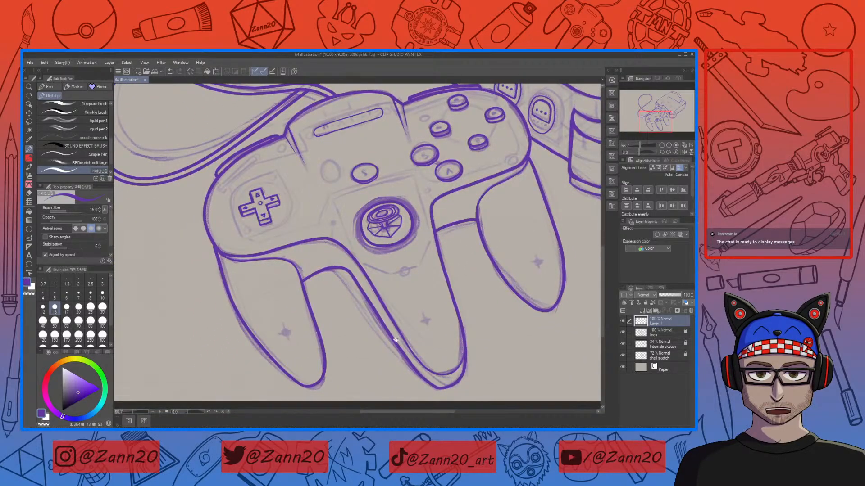
Step: Ink the top edge of the rounded recessed panel on the console's front, above the controller ports
{"action": "left_click_drag", "start_coordinate": [524, 241], "coordinate": [486, 331]}
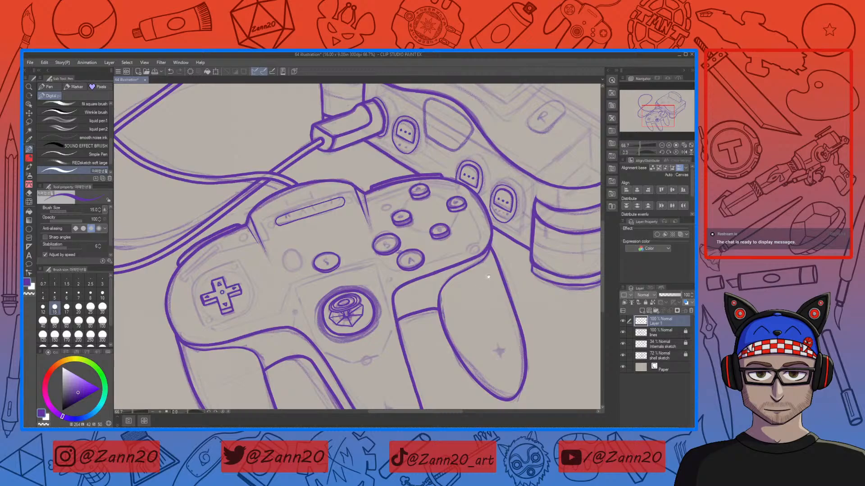
{"action": "left_click_drag", "start_coordinate": [502, 264], "coordinate": [468, 288]}
{"action": "left_click_drag", "start_coordinate": [513, 272], "coordinate": [501, 305]}
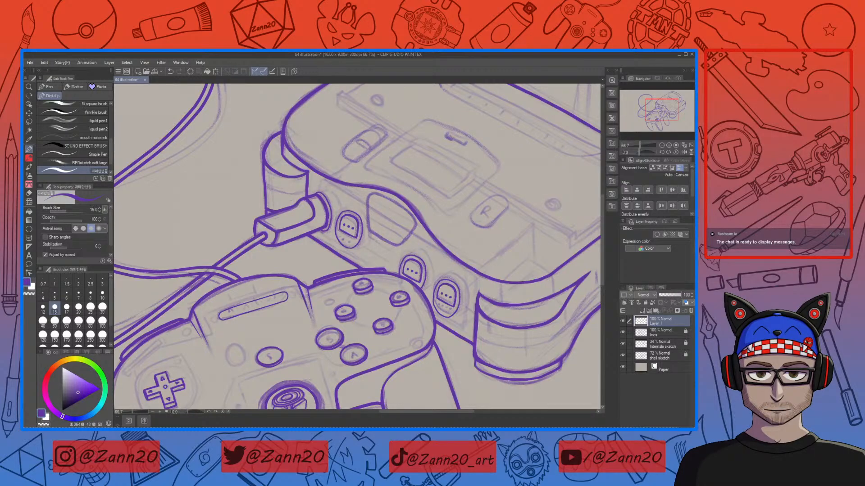
{"action": "mouse_move", "coordinate": [380, 269]}
{"action": "left_mouse_down"}
{"action": "mouse_move", "coordinate": [481, 311]}
{"action": "mouse_move", "coordinate": [475, 305]}
{"action": "left_mouse_up"}
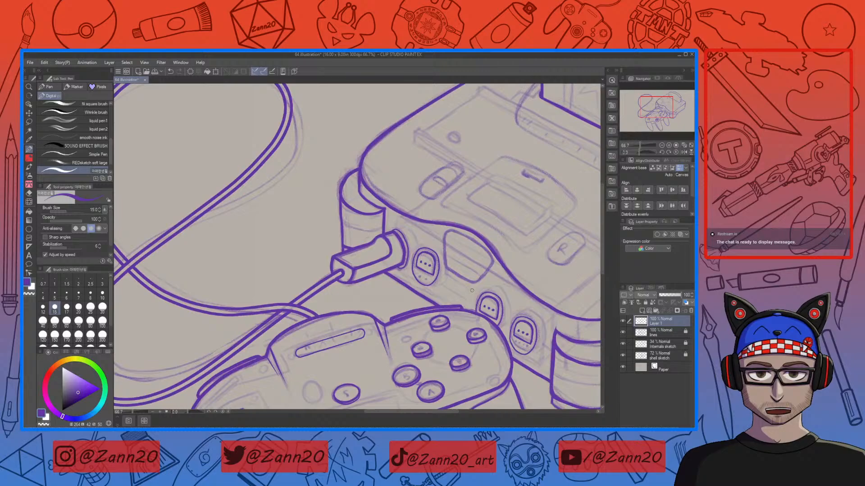
{"action": "mouse_move", "coordinate": [513, 277]}
{"action": "left_mouse_down"}
{"action": "mouse_move", "coordinate": [371, 301]}
{"action": "mouse_move", "coordinate": [339, 287]}
{"action": "left_mouse_up"}
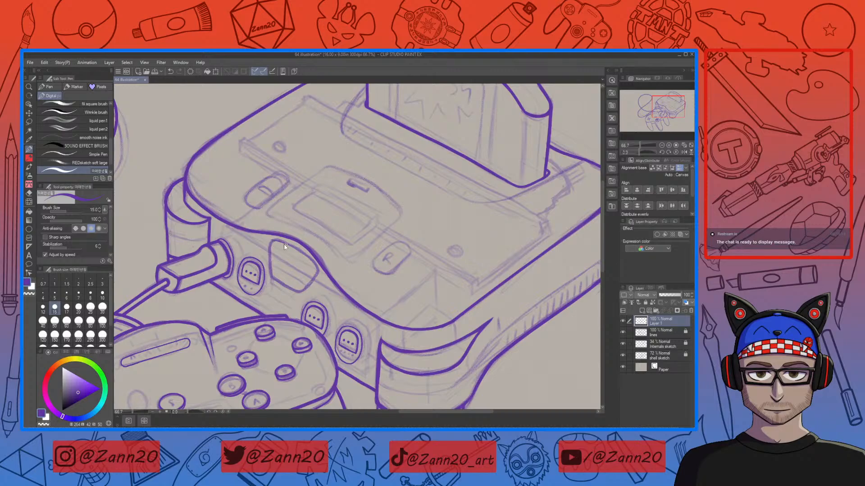
{"action": "key", "text": "ctrl+plus"}
{"action": "key", "text": "ctrl+plus"}
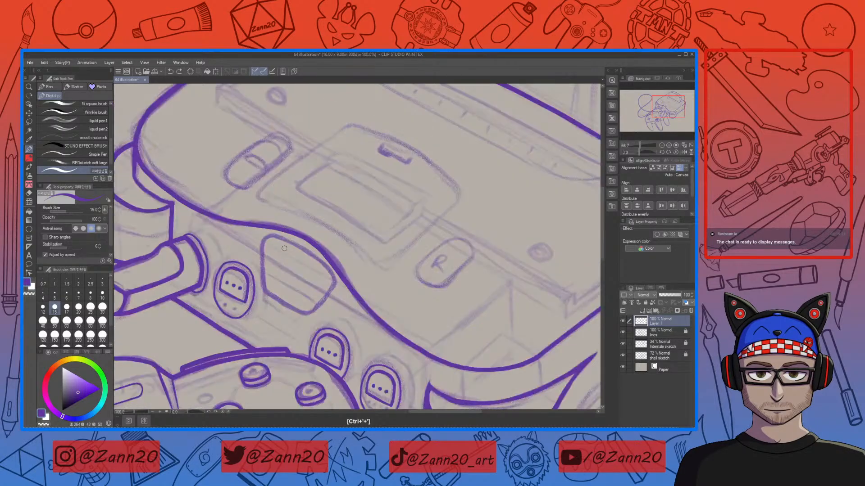
{"action": "key", "text": "r"}
{"action": "left_click_drag", "start_coordinate": [513, 273], "coordinate": [496, 172]}
{"action": "key", "text": "p"}
{"action": "left_click_drag", "start_coordinate": [256, 299], "coordinate": [377, 277]}
{"action": "key", "text": "ctrl+z"}
{"action": "left_click_drag", "start_coordinate": [252, 298], "coordinate": [384, 277]}
{"action": "key", "text": "ctrl+z"}
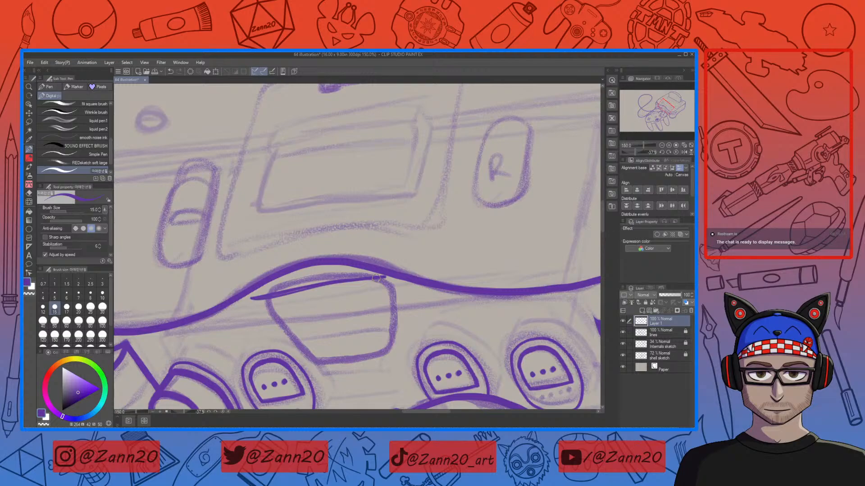
{"action": "key", "text": "ctrl+z"}
{"action": "left_click_drag", "start_coordinate": [266, 294], "coordinate": [393, 283]}
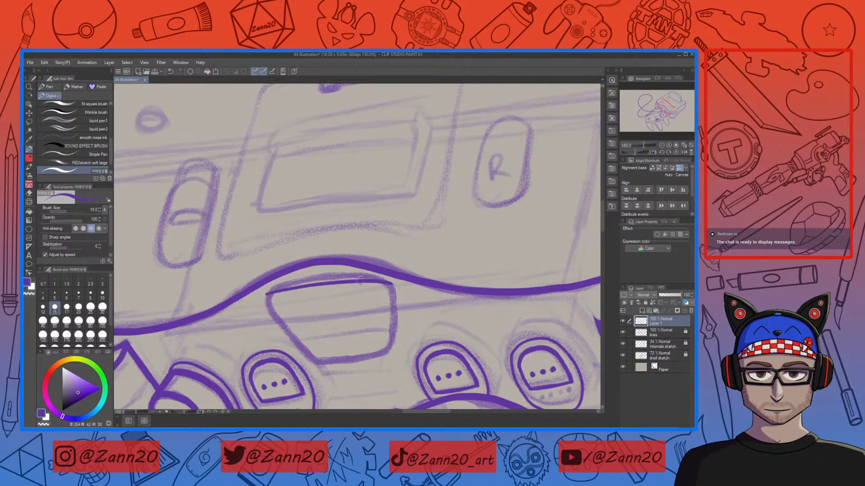
Step: Ink the recessed panel's left, right and bottom sides, redrawing strokes until they fit the sketch
{"action": "mouse_move", "coordinate": [276, 292]}
{"action": "left_mouse_down"}
{"action": "mouse_move", "coordinate": [251, 298]}
{"action": "mouse_move", "coordinate": [267, 343]}
{"action": "left_mouse_up"}
{"action": "key", "text": "ctrl+z"}
{"action": "left_click_drag", "start_coordinate": [373, 355], "coordinate": [381, 326]}
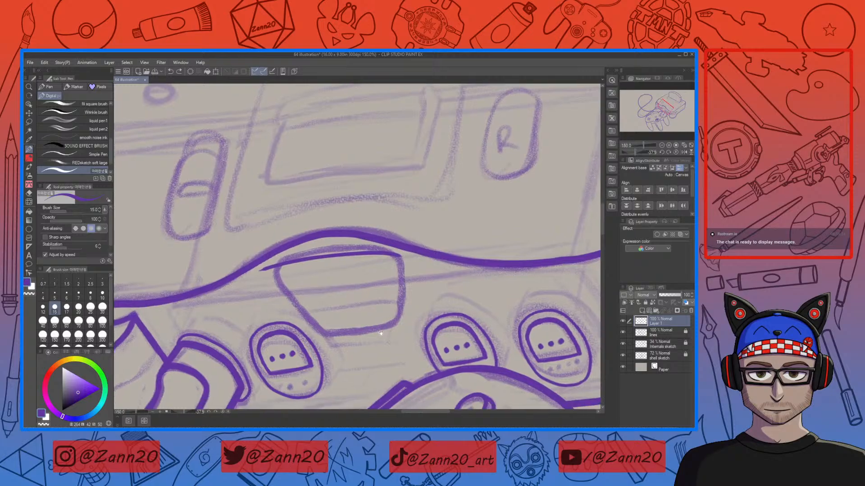
{"action": "mouse_move", "coordinate": [395, 256]}
{"action": "left_mouse_down"}
{"action": "mouse_move", "coordinate": [403, 269]}
{"action": "mouse_move", "coordinate": [390, 328]}
{"action": "left_mouse_up"}
{"action": "key", "text": "ctrl+z"}
{"action": "left_click_drag", "start_coordinate": [399, 256], "coordinate": [395, 333]}
{"action": "left_click_drag", "start_coordinate": [397, 255], "coordinate": [391, 337]}
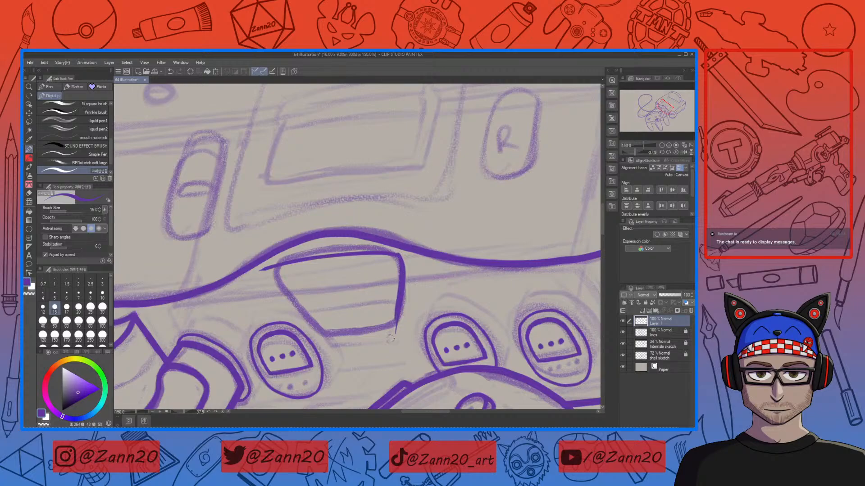
{"action": "key", "text": "ctrl+z"}
{"action": "mouse_move", "coordinate": [395, 315]}
{"action": "left_mouse_down"}
{"action": "mouse_move", "coordinate": [383, 327]}
{"action": "mouse_move", "coordinate": [321, 337]}
{"action": "left_mouse_up"}
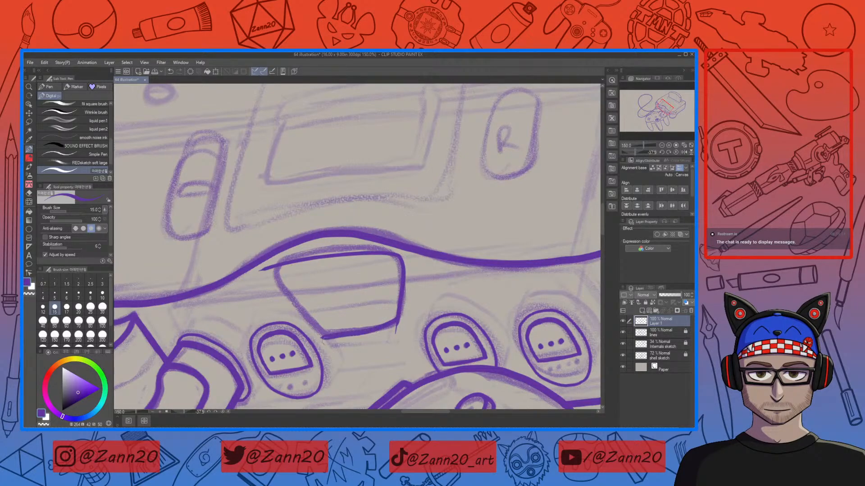
{"action": "key", "text": "ctrl+z"}
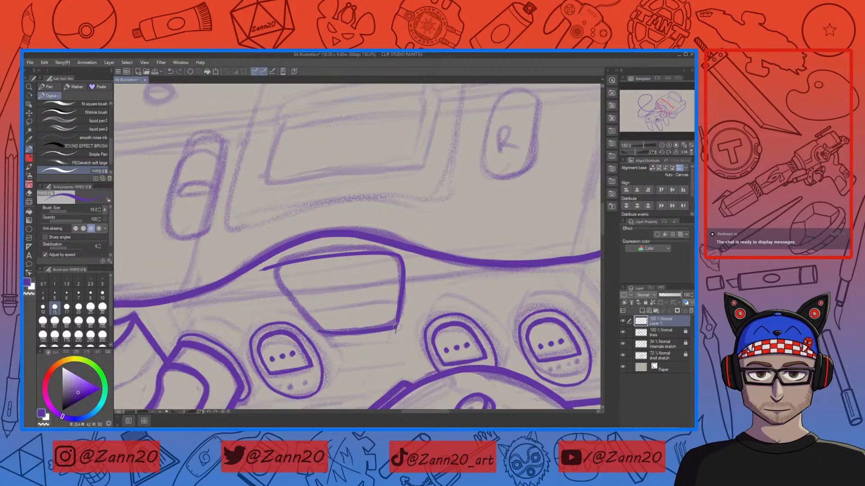
{"action": "mouse_move", "coordinate": [331, 333]}
{"action": "left_mouse_down"}
{"action": "mouse_move", "coordinate": [363, 328]}
{"action": "mouse_move", "coordinate": [403, 291]}
{"action": "mouse_move", "coordinate": [406, 277]}
{"action": "left_mouse_up"}
{"action": "key", "text": "ctrl+z"}
{"action": "mouse_move", "coordinate": [331, 331]}
{"action": "left_mouse_down"}
{"action": "mouse_move", "coordinate": [386, 325]}
{"action": "mouse_move", "coordinate": [402, 295]}
{"action": "mouse_move", "coordinate": [403, 255]}
{"action": "left_mouse_up"}
{"action": "key", "text": "ctrl+z"}
{"action": "mouse_move", "coordinate": [325, 332]}
{"action": "left_mouse_down"}
{"action": "mouse_move", "coordinate": [379, 325]}
{"action": "mouse_move", "coordinate": [401, 306]}
{"action": "mouse_move", "coordinate": [400, 265]}
{"action": "left_mouse_up"}
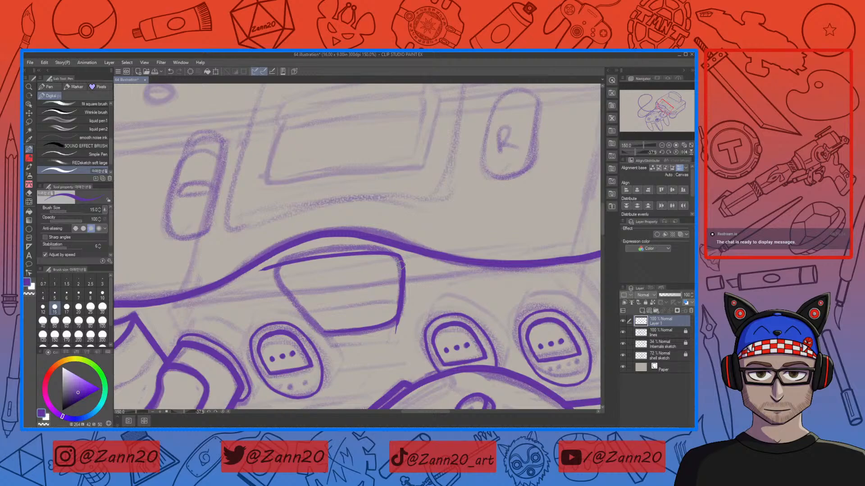
Step: Rework the panel's left side and erase stray strokes around its top-left corner and top edge
{"action": "key", "text": "c"}
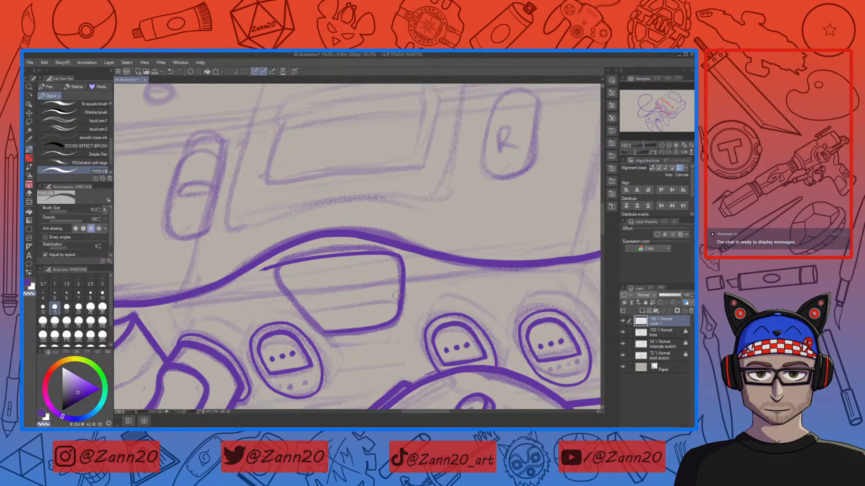
{"action": "mouse_move", "coordinate": [395, 306]}
{"action": "left_mouse_down"}
{"action": "mouse_move", "coordinate": [486, 295]}
{"action": "mouse_move", "coordinate": [481, 248]}
{"action": "left_mouse_up"}
{"action": "left_click_drag", "start_coordinate": [364, 293], "coordinate": [313, 235]}
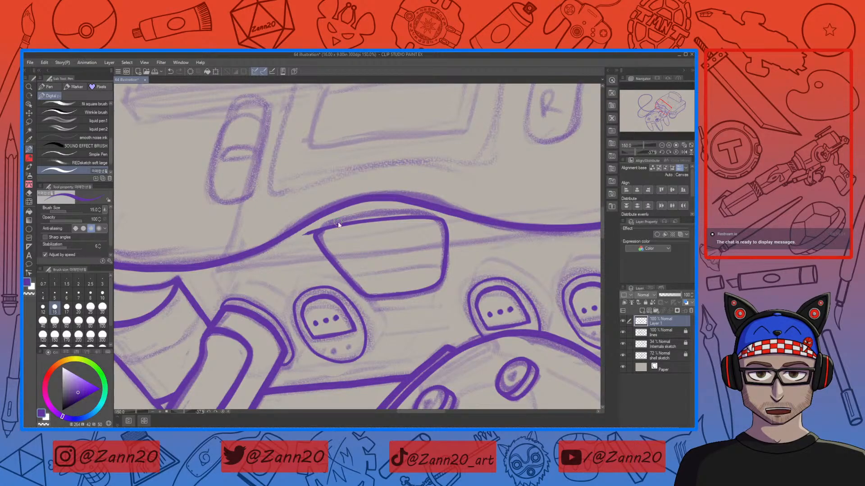
{"action": "key", "text": "ctrl+z"}
{"action": "mouse_move", "coordinate": [349, 224]}
{"action": "left_mouse_down"}
{"action": "mouse_move", "coordinate": [331, 229]}
{"action": "mouse_move", "coordinate": [332, 246]}
{"action": "mouse_move", "coordinate": [364, 288]}
{"action": "left_mouse_up"}
{"action": "key", "text": "ctrl+z"}
{"action": "left_click_drag", "start_coordinate": [427, 318], "coordinate": [367, 331]}
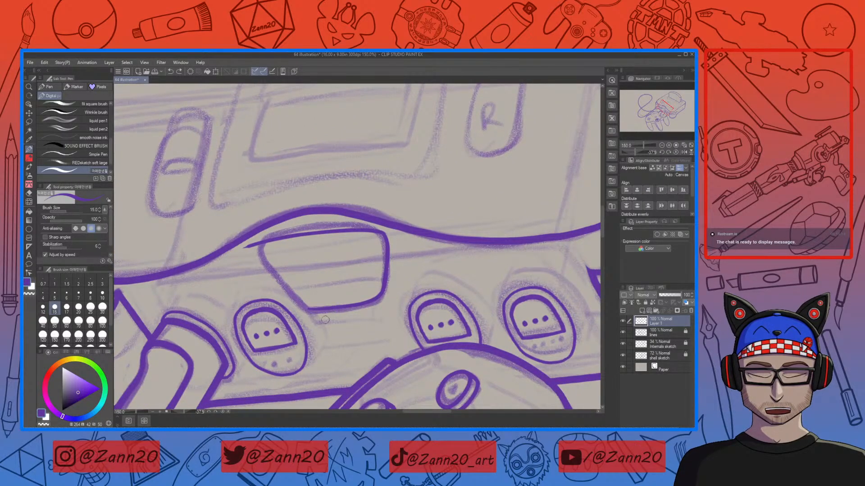
{"action": "mouse_move", "coordinate": [304, 313]}
{"action": "left_mouse_down"}
{"action": "mouse_move", "coordinate": [263, 266]}
{"action": "mouse_move", "coordinate": [263, 246]}
{"action": "mouse_move", "coordinate": [284, 240]}
{"action": "left_mouse_up"}
{"action": "key", "text": "ctrl+z"}
{"action": "key", "text": "ctrl+z"}
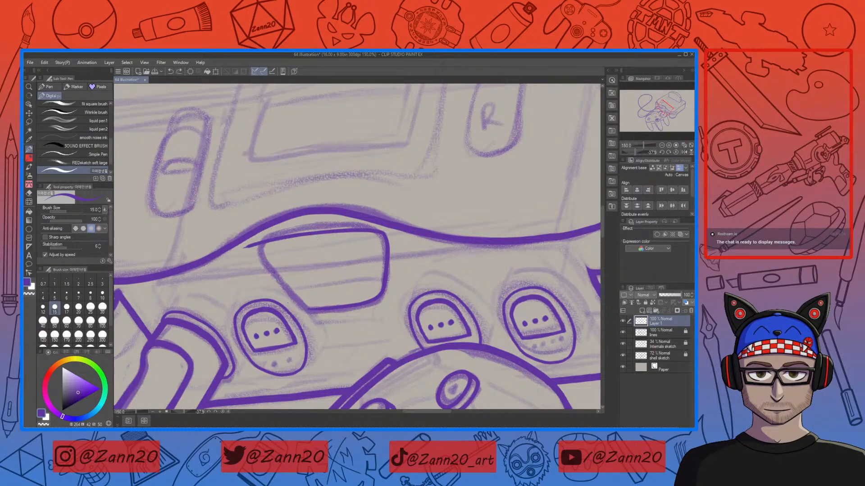
{"action": "mouse_move", "coordinate": [322, 309]}
{"action": "left_mouse_down"}
{"action": "mouse_move", "coordinate": [297, 300]}
{"action": "mouse_move", "coordinate": [271, 242]}
{"action": "mouse_move", "coordinate": [301, 231]}
{"action": "left_mouse_up"}
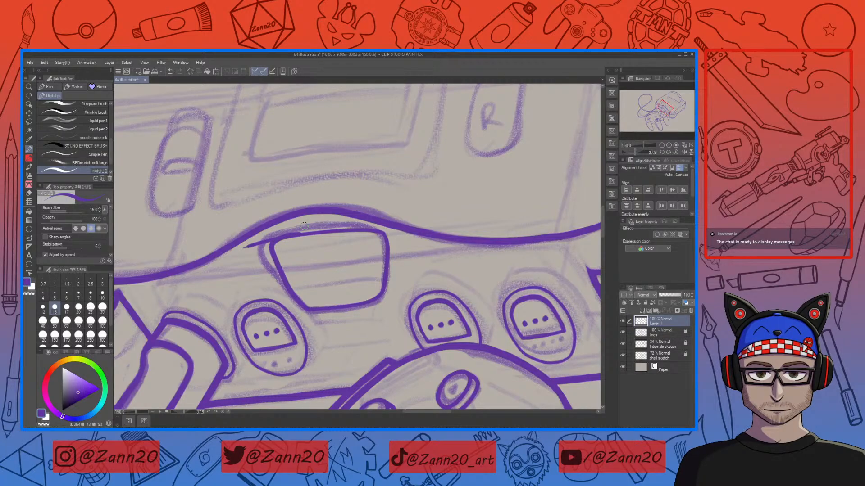
{"action": "key", "text": "ctrl+z"}
{"action": "key", "text": "ctrl+z"}
{"action": "mouse_move", "coordinate": [274, 241]}
{"action": "left_mouse_down"}
{"action": "mouse_move", "coordinate": [275, 259]}
{"action": "mouse_move", "coordinate": [294, 296]}
{"action": "mouse_move", "coordinate": [333, 304]}
{"action": "left_mouse_up"}
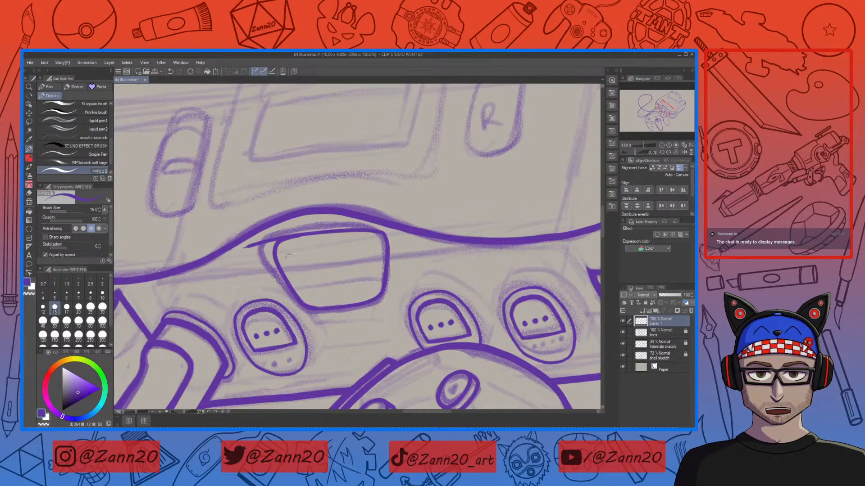
{"action": "mouse_move", "coordinate": [247, 245]}
{"action": "left_mouse_down"}
{"action": "mouse_move", "coordinate": [240, 252]}
{"action": "mouse_move", "coordinate": [264, 245]}
{"action": "left_mouse_up"}
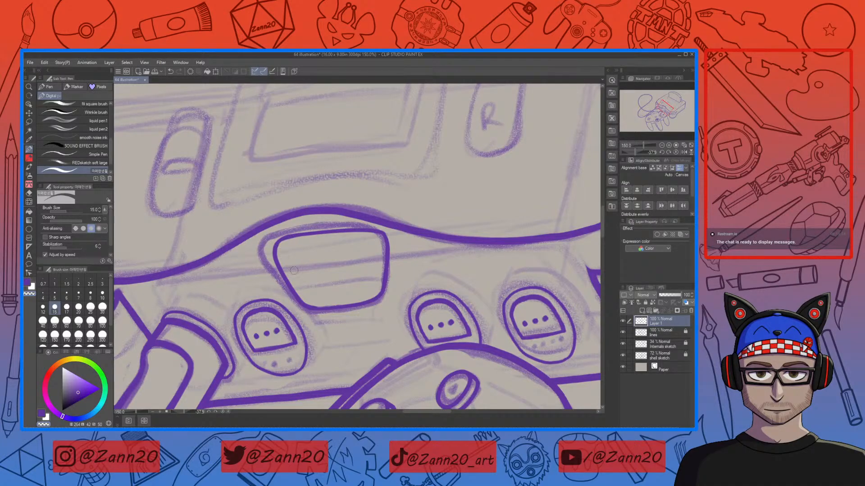
{"action": "left_click_drag", "start_coordinate": [293, 271], "coordinate": [294, 267]}
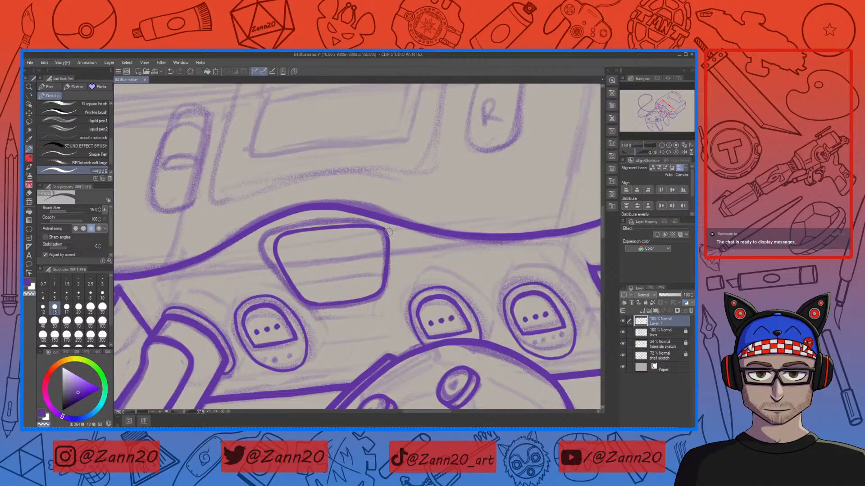
{"action": "key", "text": "c"}
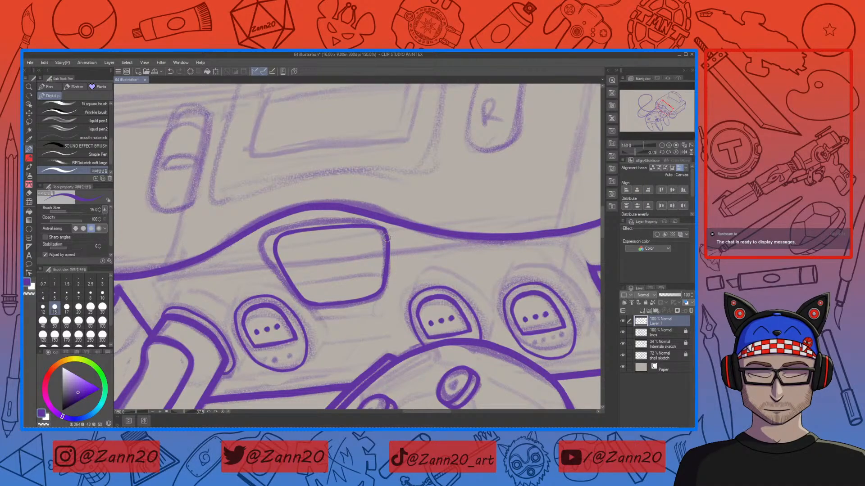
{"action": "mouse_move", "coordinate": [381, 227]}
{"action": "left_mouse_down"}
{"action": "mouse_move", "coordinate": [306, 228]}
{"action": "mouse_move", "coordinate": [279, 239]}
{"action": "left_mouse_up"}
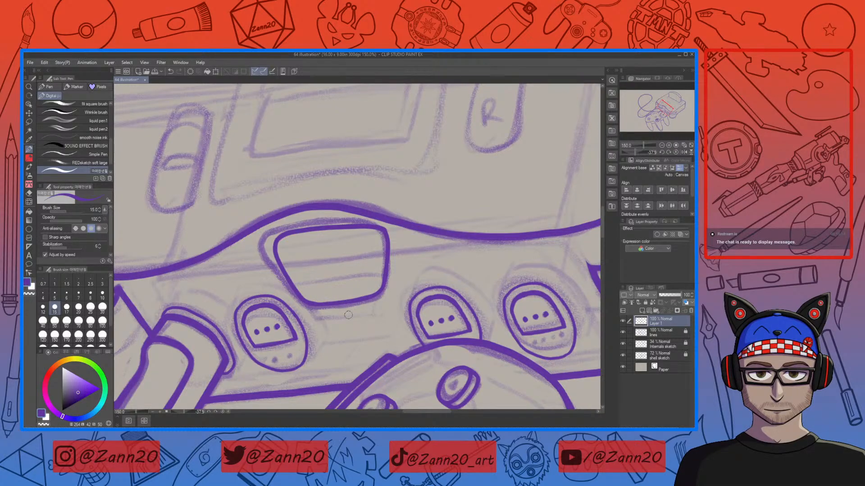
Step: Lasso the recessed panel outline and free-transform it, scaling and skewing it to better fit the console front
{"action": "key", "text": "ctrl+minus"}
{"action": "key", "text": "ctrl+minus"}
{"action": "key", "text": "ctrl+minus"}
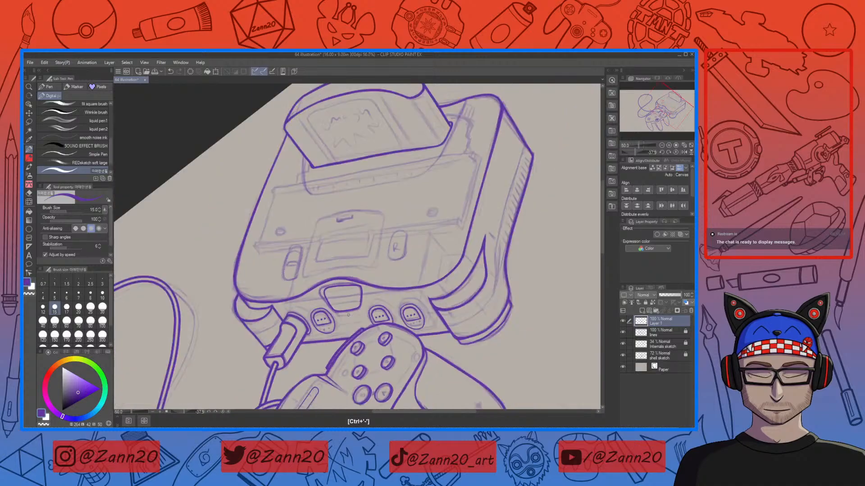
{"action": "left_click_drag", "start_coordinate": [378, 260], "coordinate": [368, 180]}
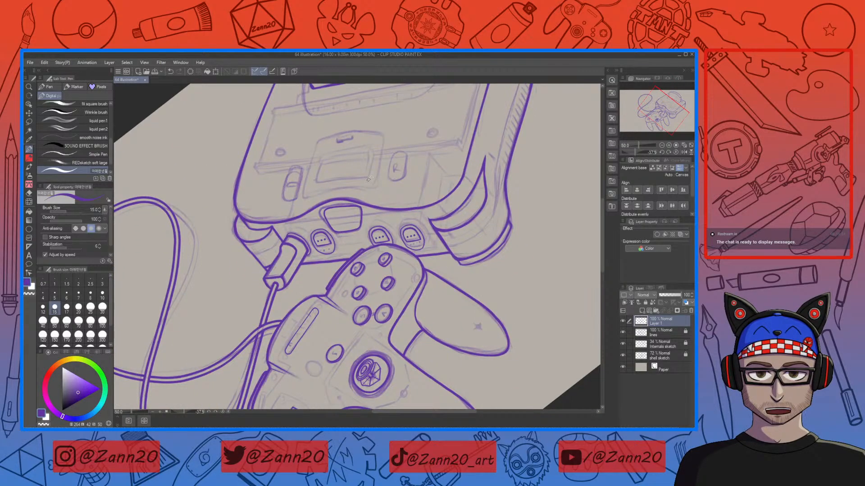
{"action": "key", "text": "m"}
{"action": "mouse_move", "coordinate": [365, 201]}
{"action": "left_mouse_down"}
{"action": "mouse_move", "coordinate": [361, 232]}
{"action": "mouse_move", "coordinate": [334, 232]}
{"action": "left_mouse_up"}
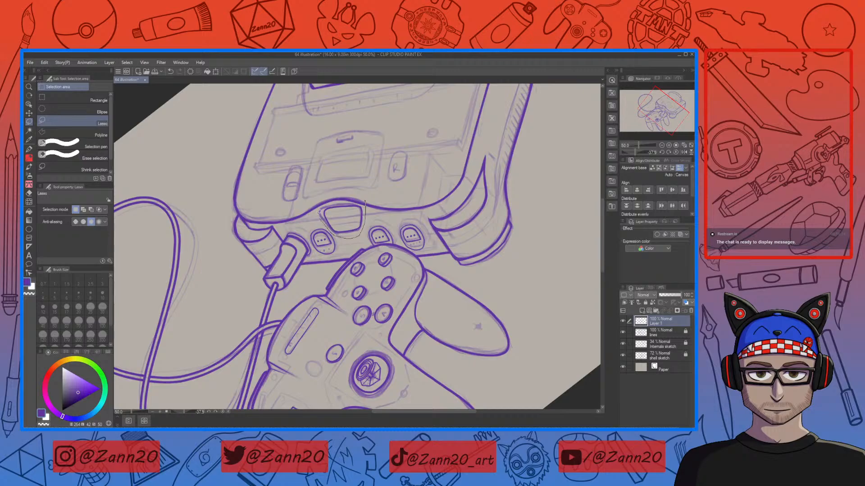
{"action": "left_click_drag", "start_coordinate": [365, 186], "coordinate": [363, 192]}
{"action": "left_click", "coordinate": [377, 260]}
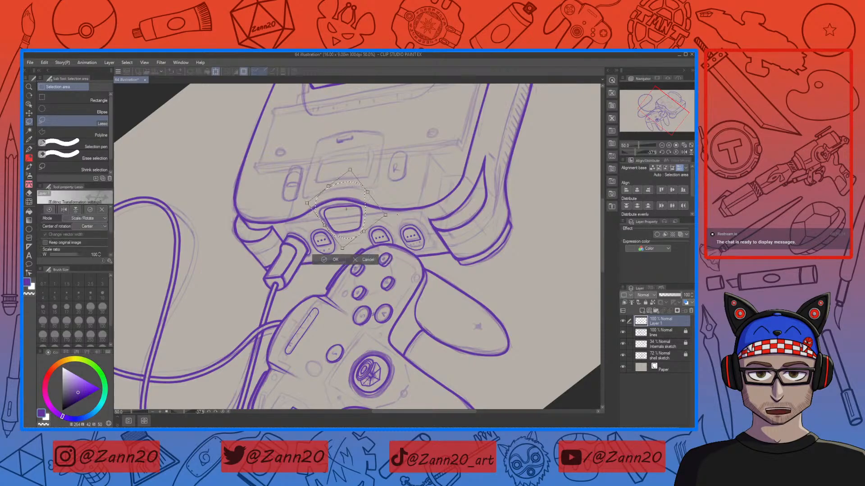
{"action": "left_click_drag", "start_coordinate": [371, 216], "coordinate": [367, 215]}
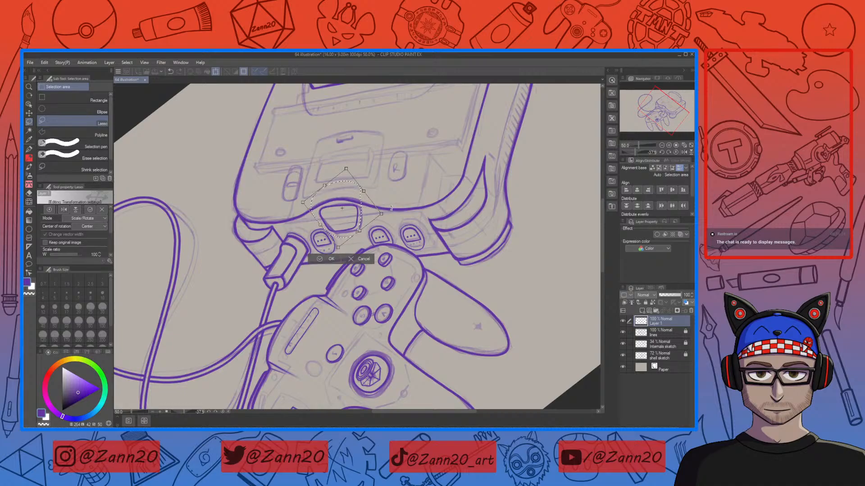
{"action": "left_click", "coordinate": [97, 219]}
{"action": "left_click", "coordinate": [91, 241]}
{"action": "key", "text": "ctrl+plus"}
{"action": "left_click_drag", "start_coordinate": [403, 242], "coordinate": [412, 325]}
{"action": "left_click_drag", "start_coordinate": [380, 220], "coordinate": [382, 216]}
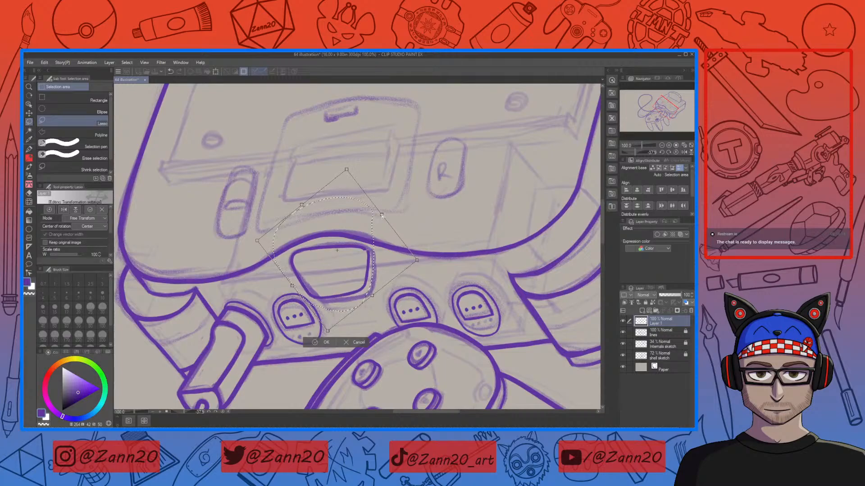
{"action": "left_click_drag", "start_coordinate": [416, 263], "coordinate": [421, 266]}
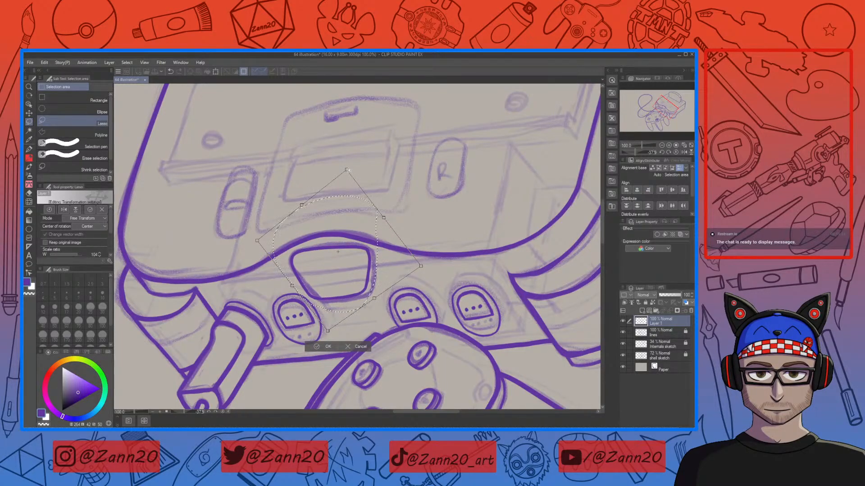
{"action": "left_click_drag", "start_coordinate": [348, 162], "coordinate": [335, 155]}
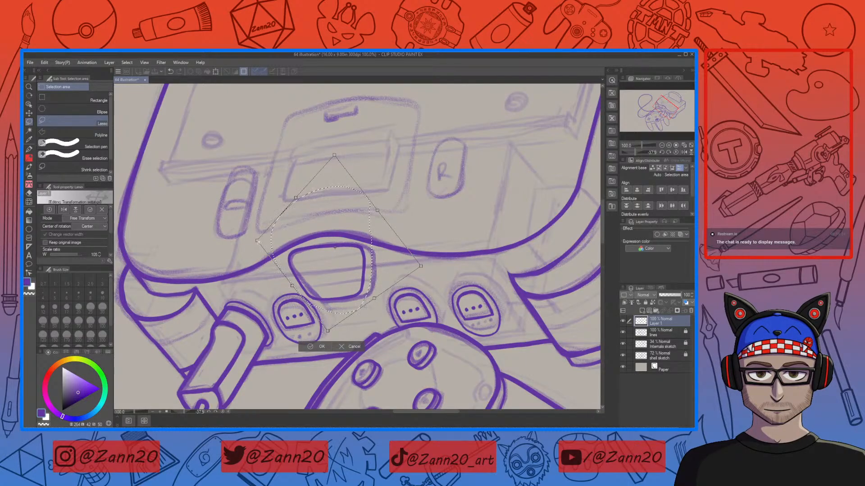
{"action": "left_click_drag", "start_coordinate": [257, 241], "coordinate": [261, 251]}
{"action": "left_click_drag", "start_coordinate": [339, 283], "coordinate": [349, 297]}
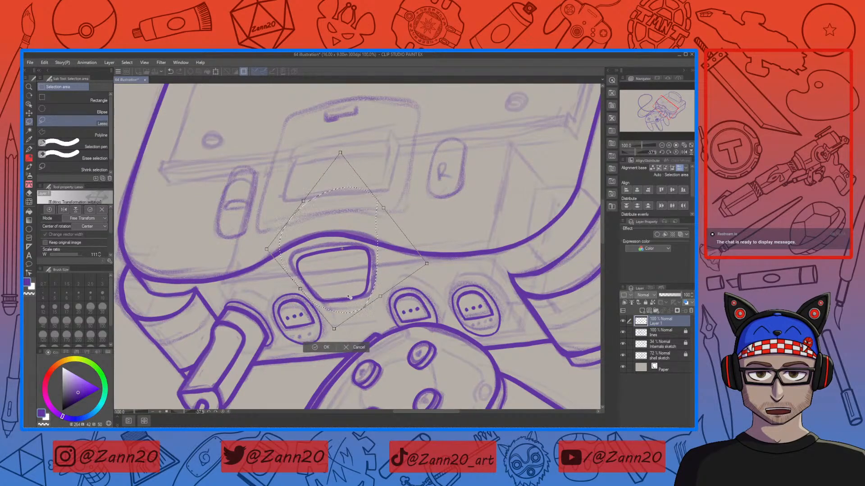
{"action": "left_click_drag", "start_coordinate": [346, 285], "coordinate": [354, 291]}
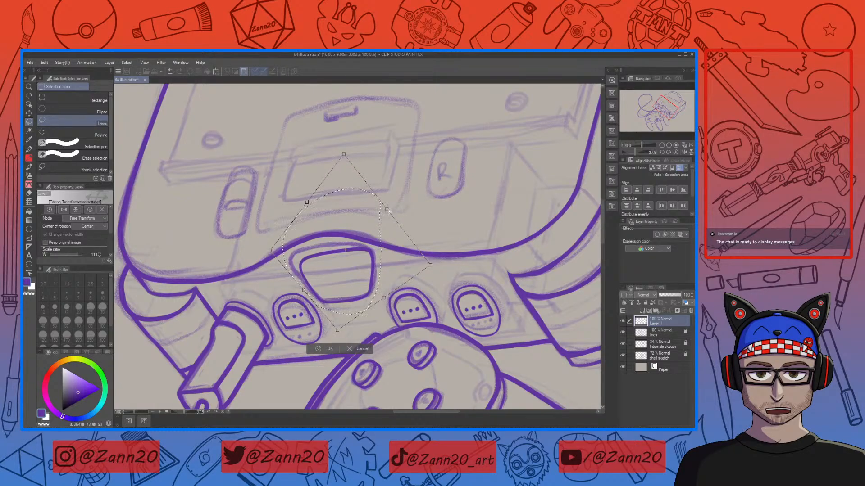
{"action": "left_click", "coordinate": [319, 349]}
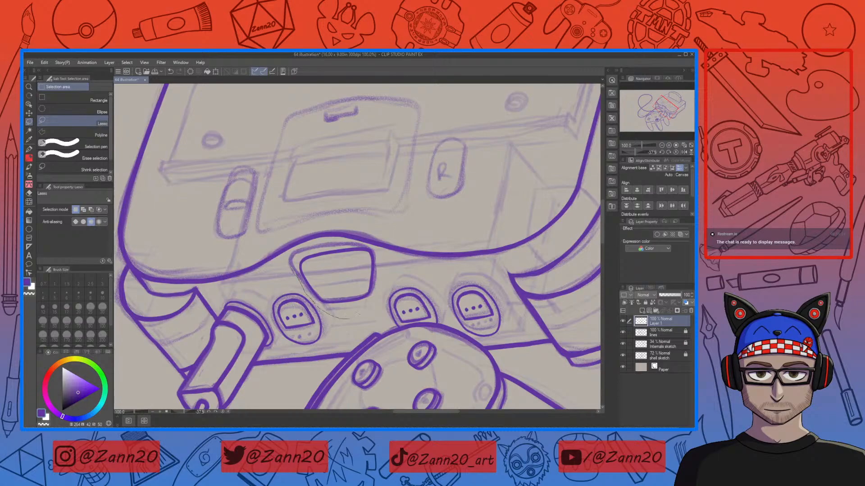
Step: Lasso the recessed panel outline and transform it in Perspective mode to better fit the sketch
{"action": "left_click_drag", "start_coordinate": [294, 269], "coordinate": [344, 223]}
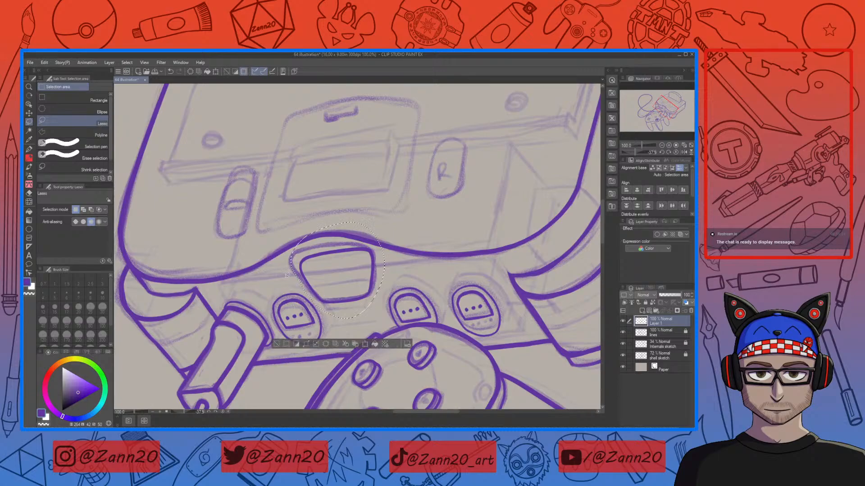
{"action": "left_click", "coordinate": [355, 344]}
{"action": "left_click", "coordinate": [100, 220]}
{"action": "left_click", "coordinate": [90, 266]}
{"action": "left_click_drag", "start_coordinate": [349, 289], "coordinate": [344, 284]}
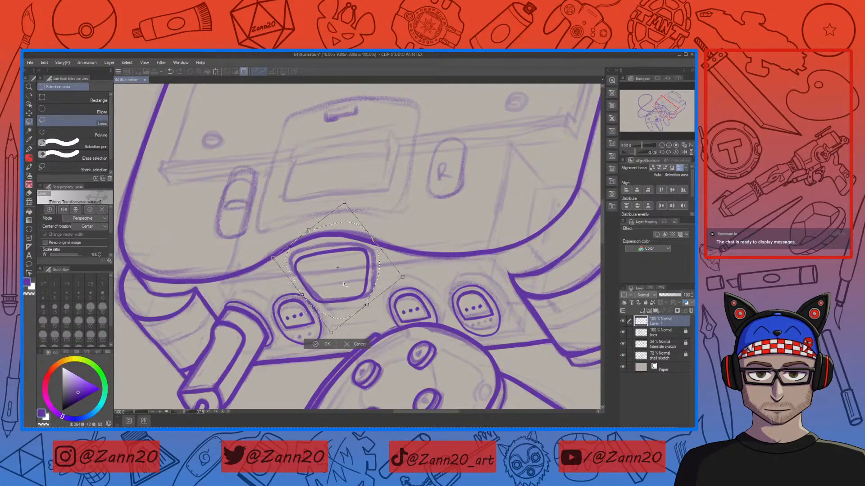
{"action": "left_click_drag", "start_coordinate": [397, 276], "coordinate": [417, 284]}
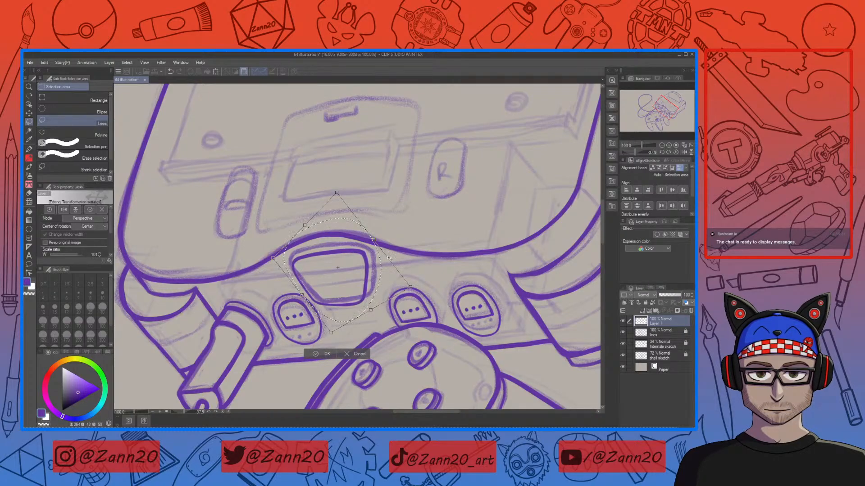
{"action": "left_click_drag", "start_coordinate": [347, 288], "coordinate": [342, 283]}
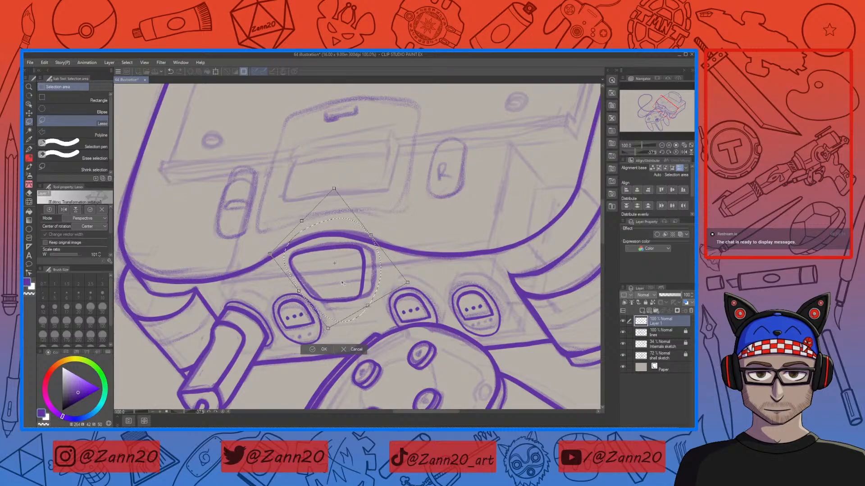
{"action": "left_click_drag", "start_coordinate": [368, 306], "coordinate": [369, 306]}
{"action": "left_click", "coordinate": [320, 350]}
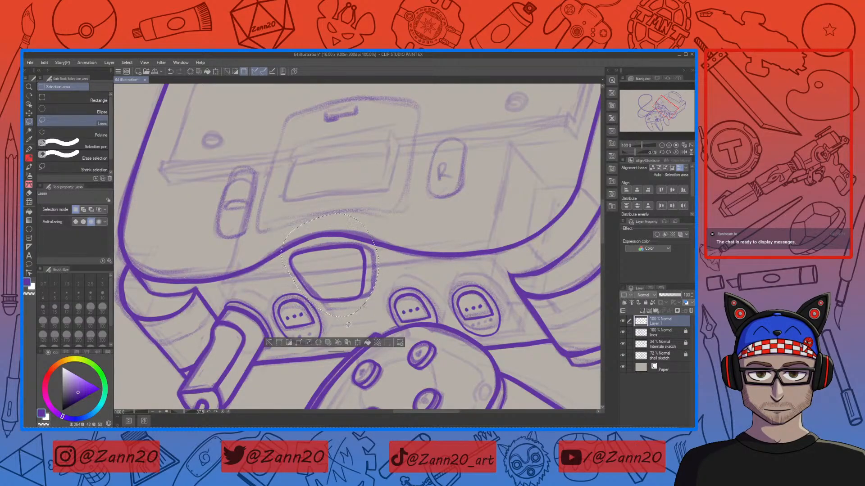
{"action": "key", "text": "ctrl+d"}
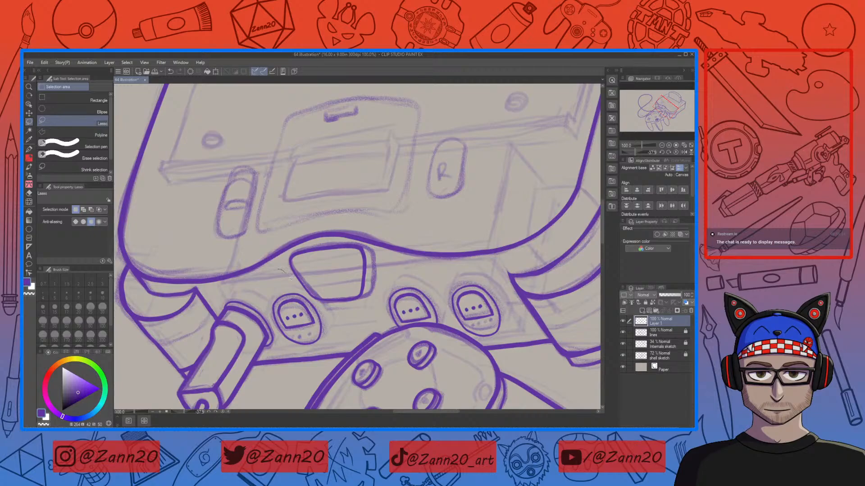
Step: Reselect the panel outline and free-transform it, adjusting its corners and sides to match the console front
{"action": "mouse_move", "coordinate": [315, 300]}
{"action": "left_mouse_down"}
{"action": "mouse_move", "coordinate": [378, 226]}
{"action": "mouse_move", "coordinate": [280, 282]}
{"action": "left_mouse_up"}
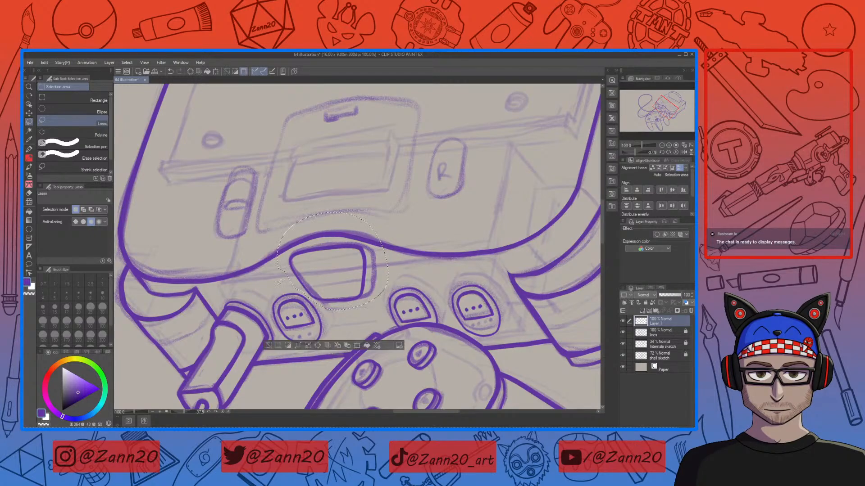
{"action": "left_click", "coordinate": [342, 345]}
{"action": "left_click", "coordinate": [88, 218]}
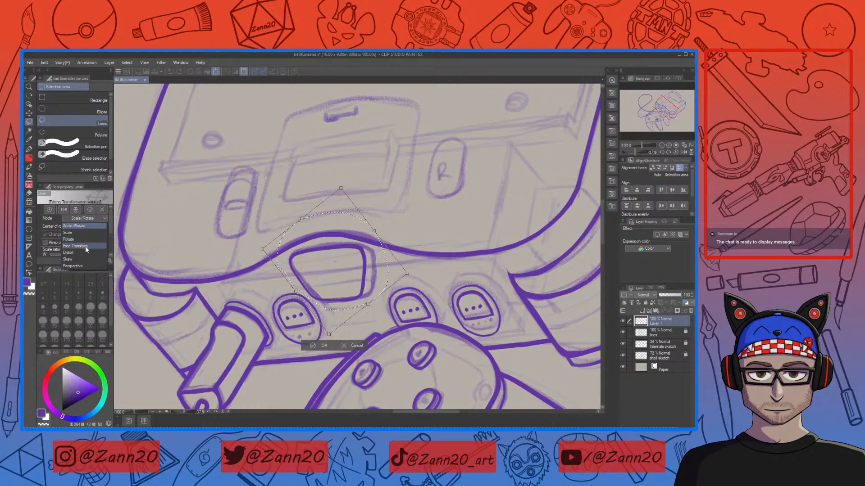
{"action": "left_click", "coordinate": [86, 246]}
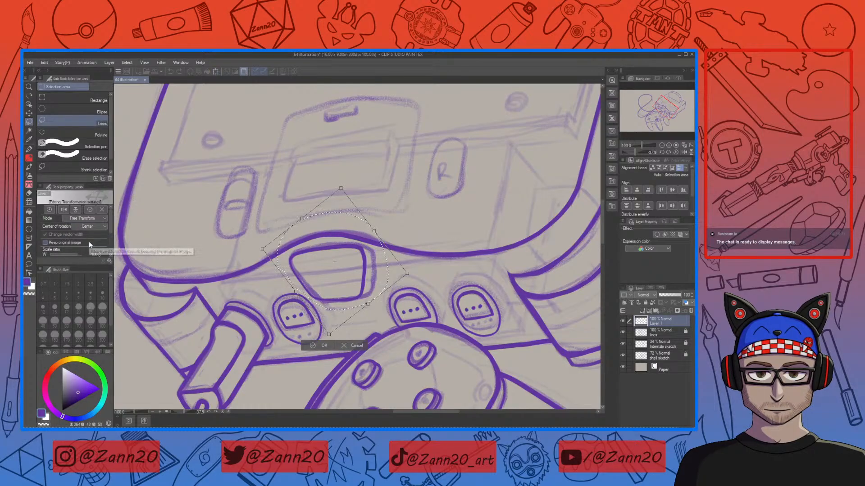
{"action": "left_click_drag", "start_coordinate": [413, 274], "coordinate": [430, 271]}
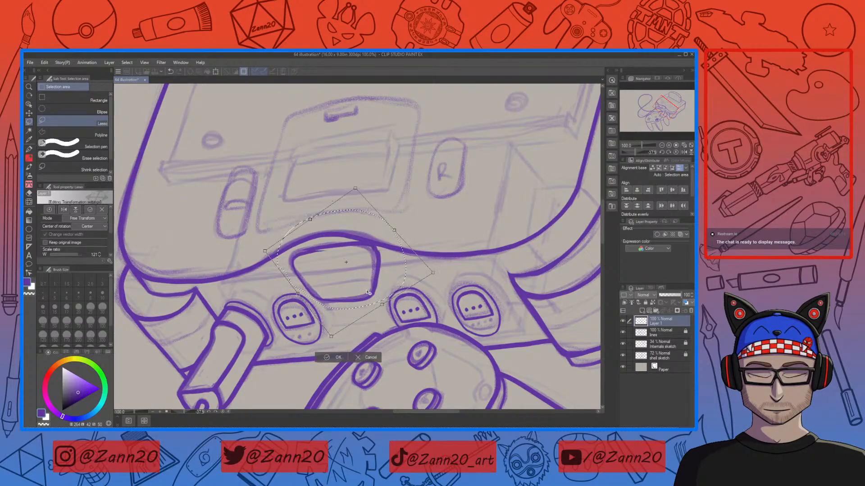
{"action": "left_click_drag", "start_coordinate": [366, 291], "coordinate": [368, 295]}
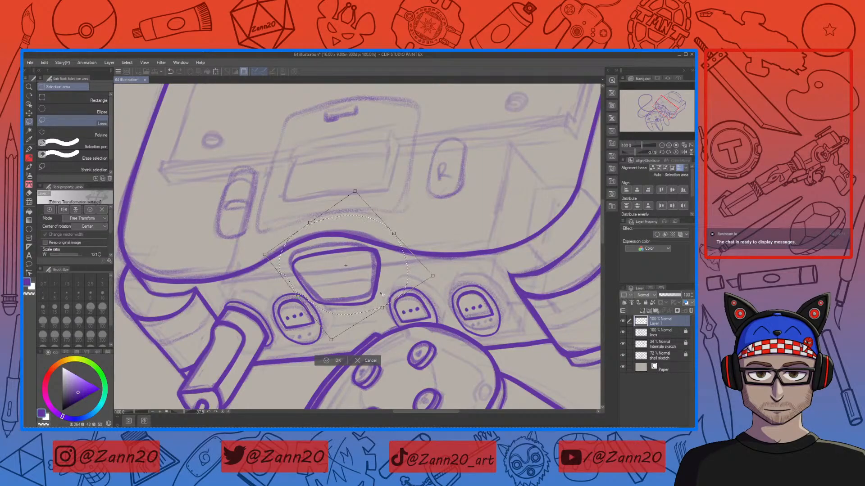
{"action": "left_click_drag", "start_coordinate": [432, 278], "coordinate": [421, 278]}
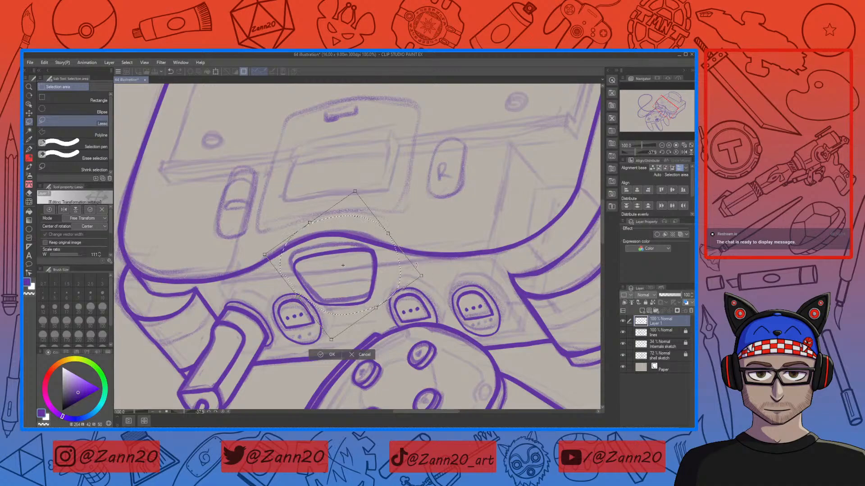
{"action": "mouse_move", "coordinate": [388, 233]}
{"action": "left_mouse_down"}
{"action": "mouse_move", "coordinate": [397, 236]}
{"action": "mouse_move", "coordinate": [381, 243]}
{"action": "left_mouse_up"}
{"action": "left_click_drag", "start_coordinate": [265, 258], "coordinate": [250, 254]}
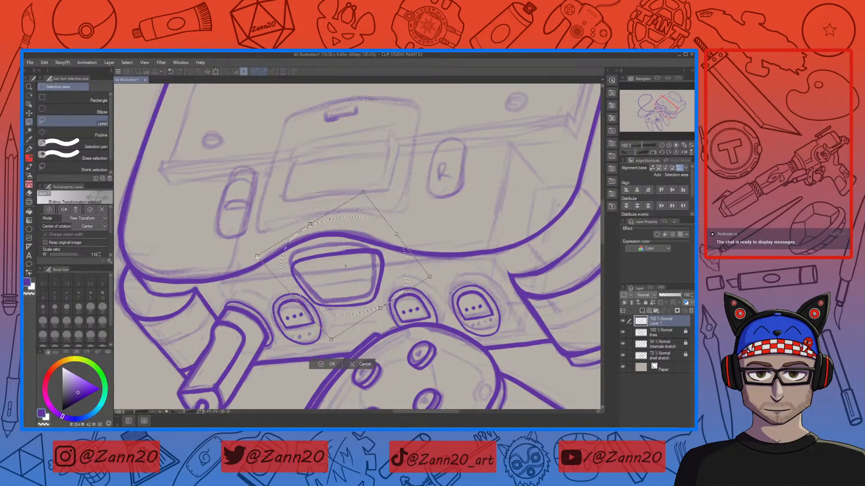
{"action": "left_click_drag", "start_coordinate": [364, 297], "coordinate": [373, 292]}
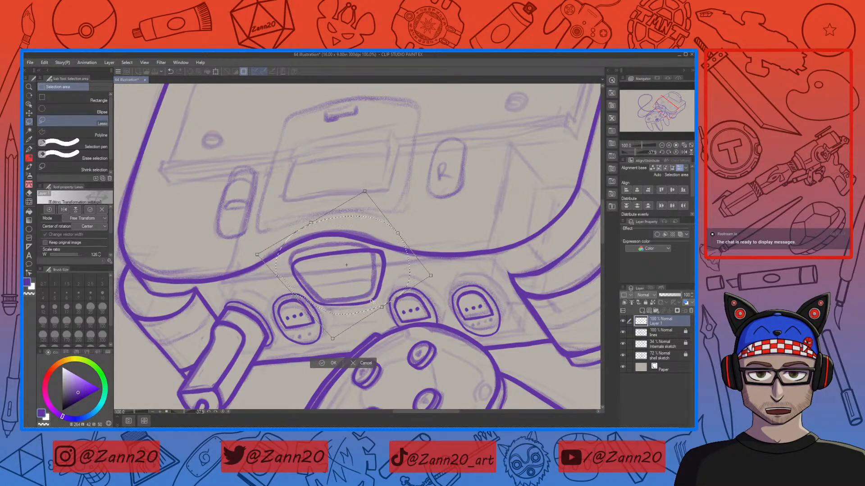
{"action": "left_click", "coordinate": [329, 362]}
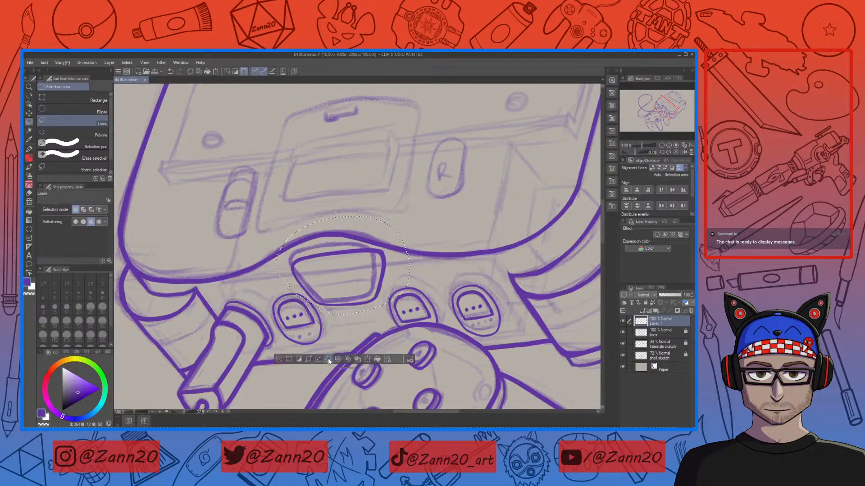
{"action": "key", "text": "ctrl+d"}
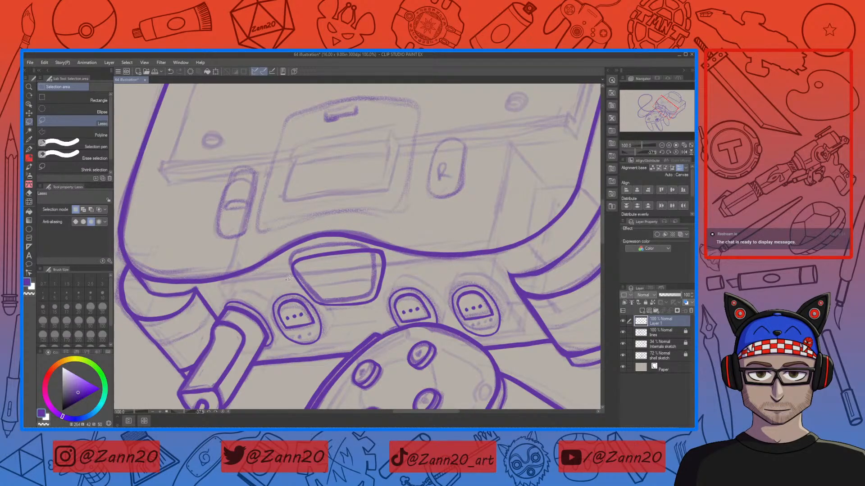
Step: Reselect the panel outline and scale, rotate and reposition it over the sketch
{"action": "left_click_drag", "start_coordinate": [319, 304], "coordinate": [365, 309]}
{"action": "mouse_move", "coordinate": [399, 267]}
{"action": "left_mouse_down"}
{"action": "mouse_move", "coordinate": [390, 237]}
{"action": "mouse_move", "coordinate": [298, 250]}
{"action": "mouse_move", "coordinate": [283, 279]}
{"action": "left_mouse_up"}
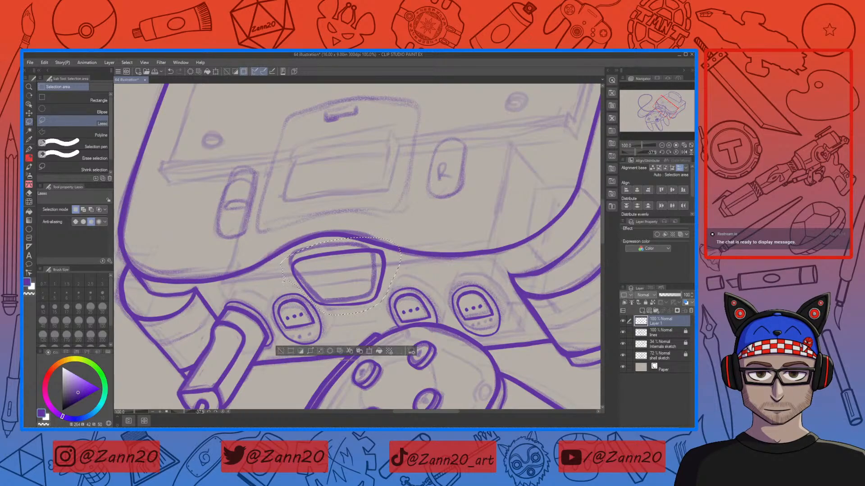
{"action": "left_click", "coordinate": [369, 351]}
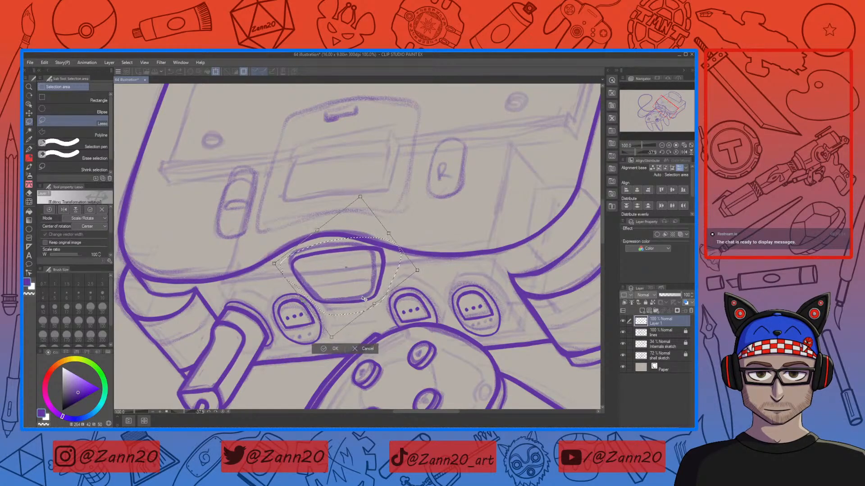
{"action": "left_click_drag", "start_coordinate": [362, 298], "coordinate": [354, 296]}
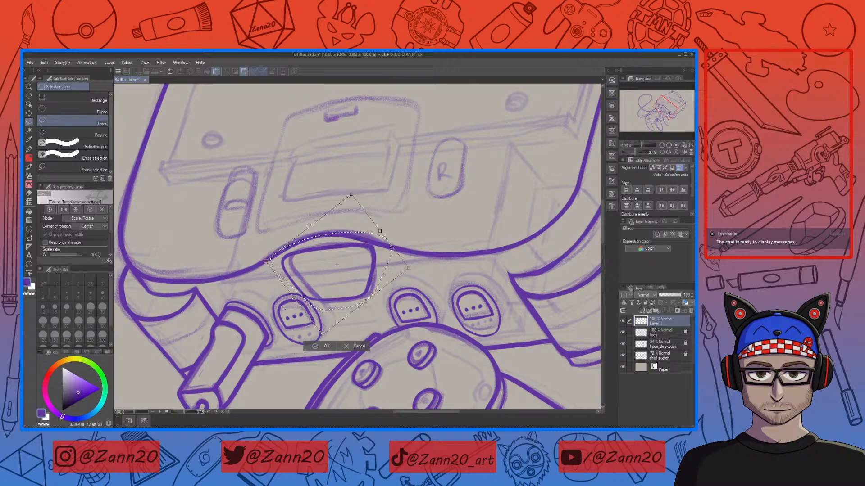
{"action": "left_click_drag", "start_coordinate": [292, 298], "coordinate": [298, 294]}
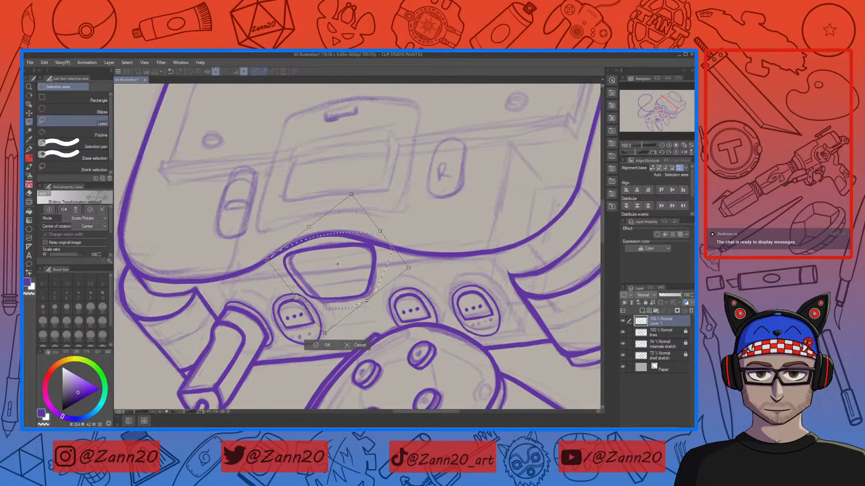
{"action": "key", "text": "ctrl+z"}
{"action": "key", "text": "ctrl+z"}
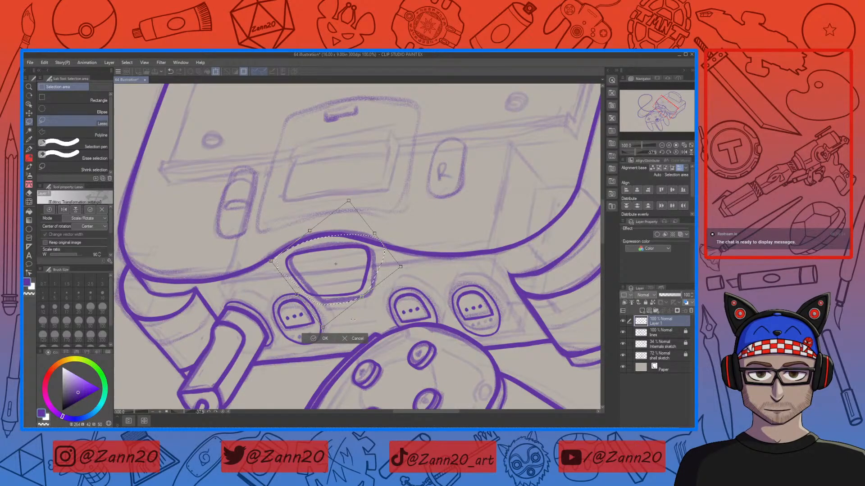
{"action": "left_click_drag", "start_coordinate": [356, 290], "coordinate": [370, 304]}
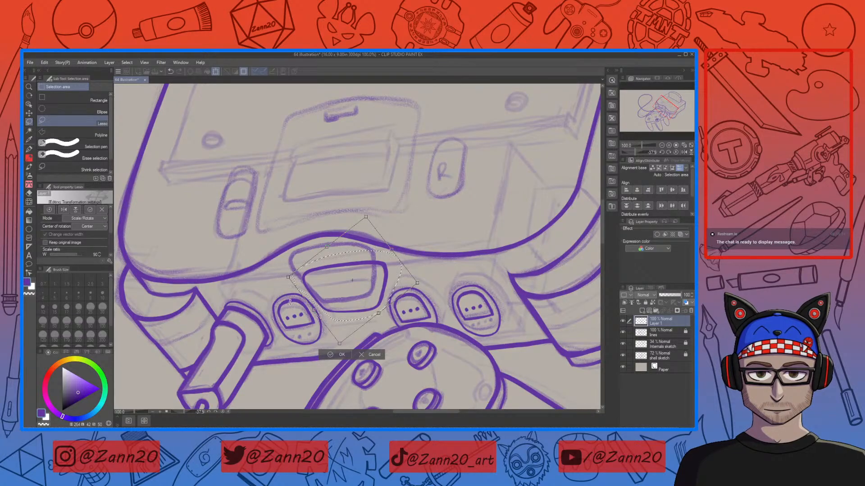
{"action": "left_click_drag", "start_coordinate": [351, 299], "coordinate": [348, 299]}
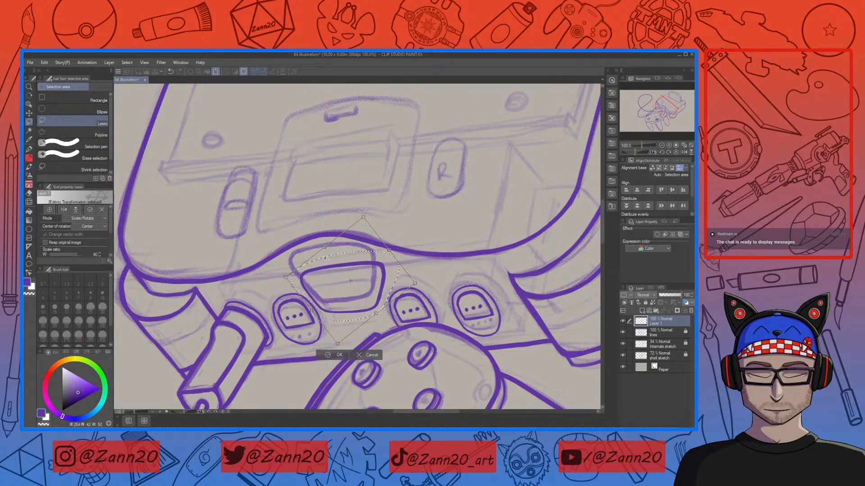
{"action": "left_click_drag", "start_coordinate": [363, 217], "coordinate": [367, 212]}
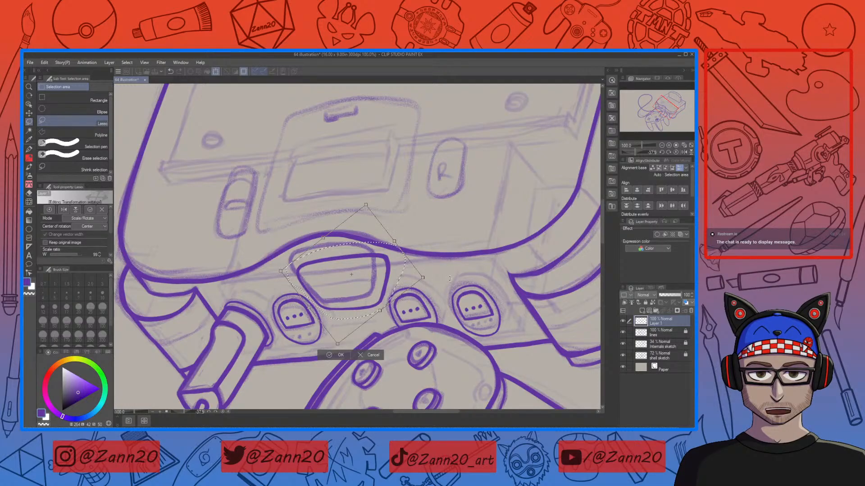
{"action": "left_click", "coordinate": [330, 355]}
Step: Lasso the panel outline again and rotate it slightly
{"action": "mouse_move", "coordinate": [445, 297]}
{"action": "left_mouse_down"}
{"action": "mouse_move", "coordinate": [416, 257]}
{"action": "mouse_move", "coordinate": [424, 271]}
{"action": "left_mouse_up"}
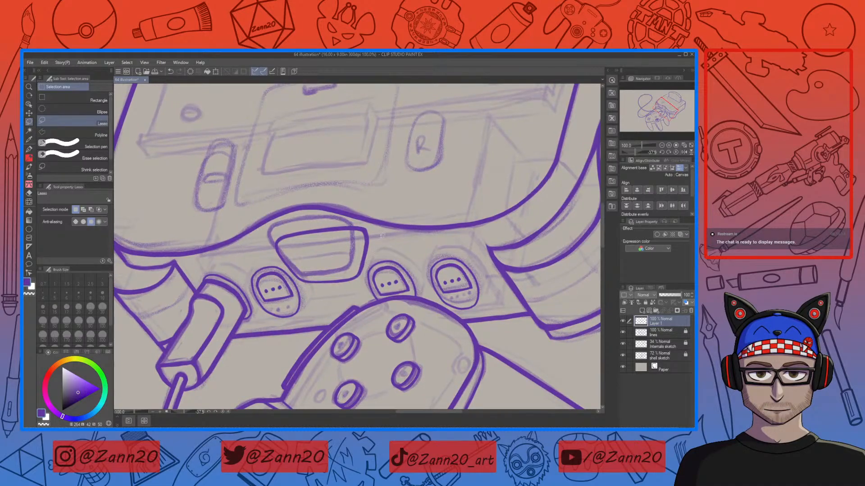
{"action": "mouse_move", "coordinate": [374, 239]}
{"action": "left_mouse_down"}
{"action": "mouse_move", "coordinate": [362, 281]}
{"action": "mouse_move", "coordinate": [333, 289]}
{"action": "mouse_move", "coordinate": [297, 276]}
{"action": "mouse_move", "coordinate": [278, 254]}
{"action": "mouse_move", "coordinate": [273, 228]}
{"action": "mouse_move", "coordinate": [374, 231]}
{"action": "left_mouse_up"}
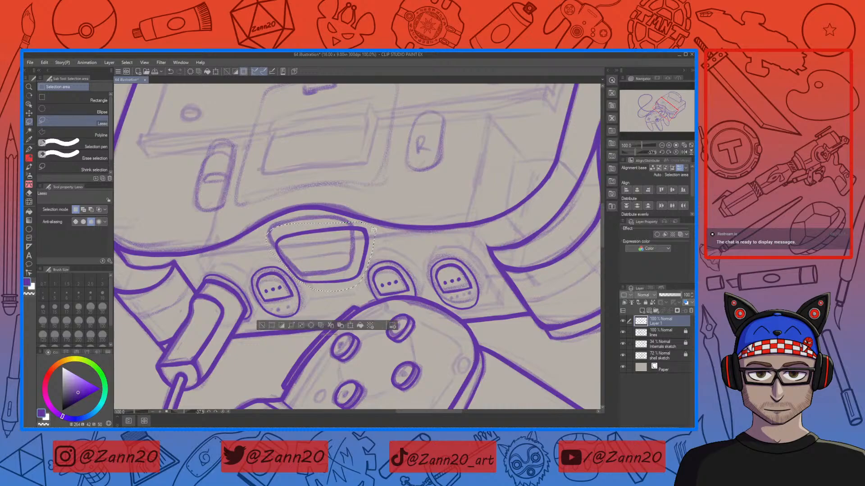
{"action": "left_click", "coordinate": [368, 325]}
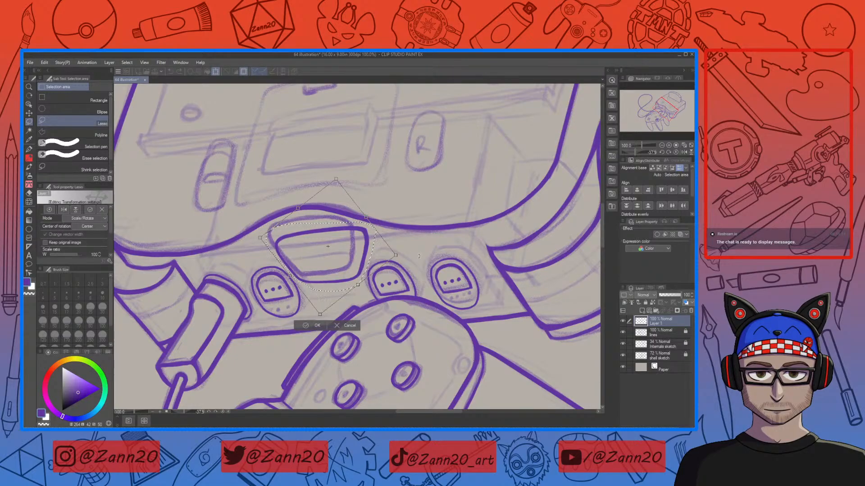
{"action": "left_click_drag", "start_coordinate": [419, 257], "coordinate": [420, 256]}
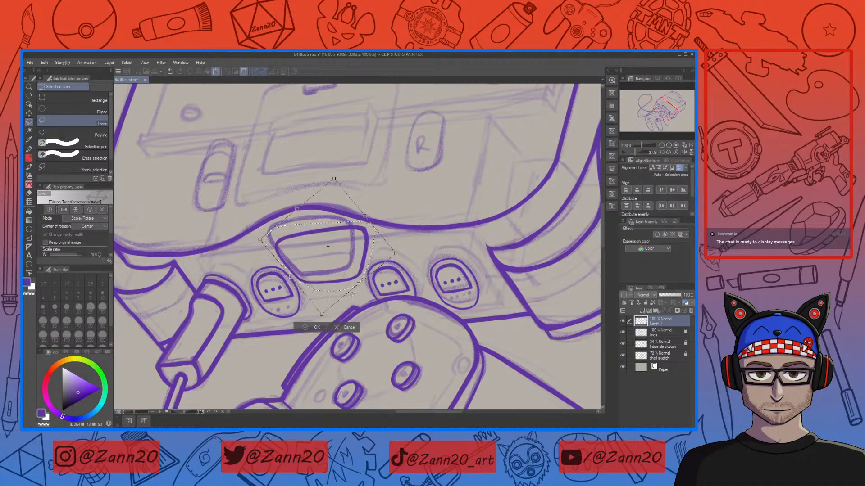
{"action": "key", "text": "ctrl+d"}
Step: Ink the console shell's lower edge above the recessed panel with the pen, redrawing the stroke until it fits
{"action": "left_click_drag", "start_coordinate": [395, 246], "coordinate": [414, 287]}
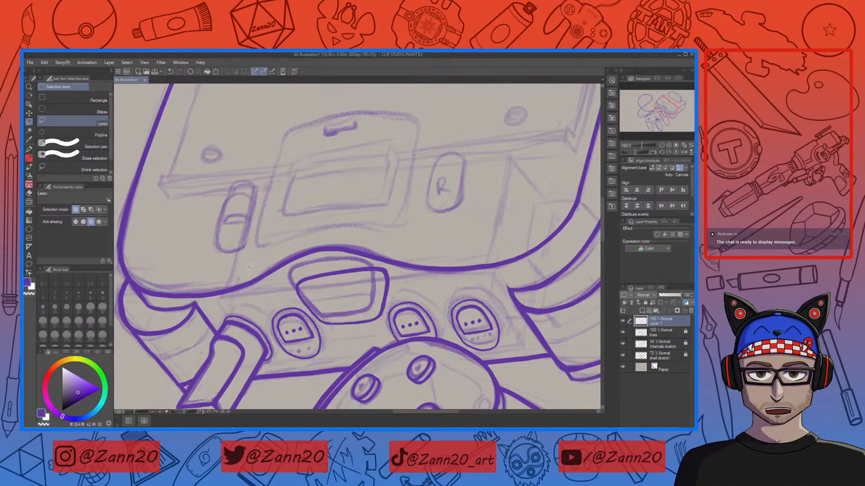
{"action": "key", "text": "p"}
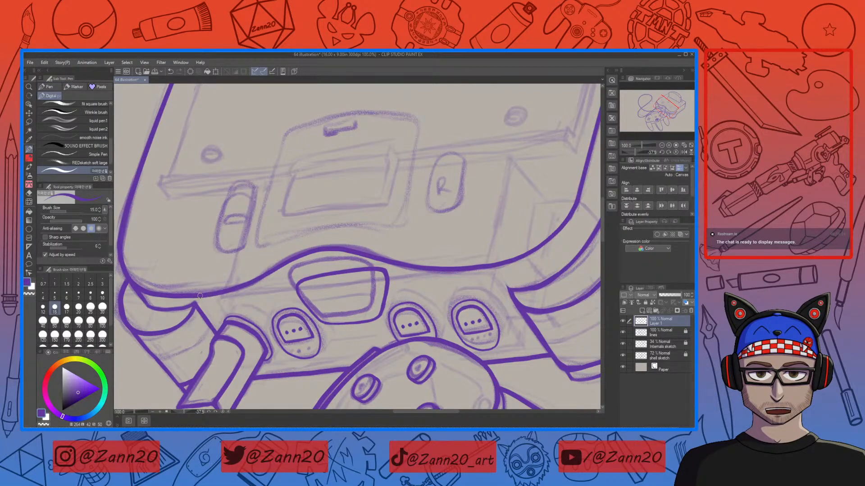
{"action": "left_click_drag", "start_coordinate": [205, 296], "coordinate": [291, 274]}
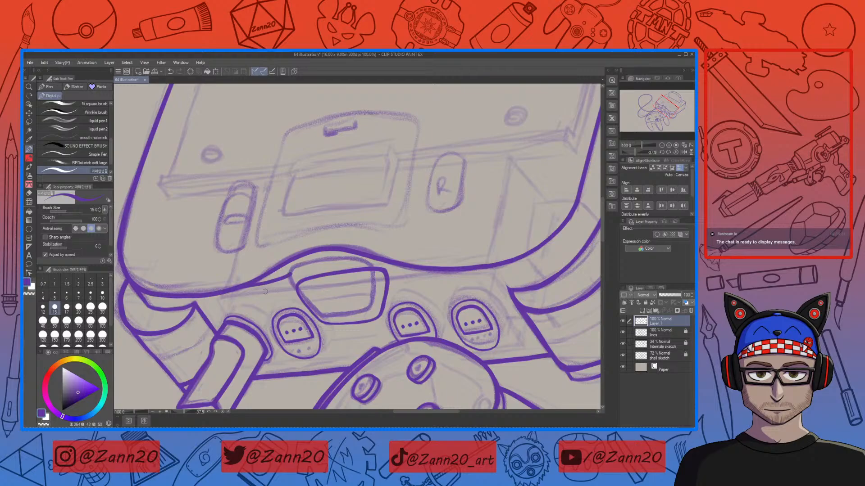
{"action": "key", "text": "ctrl+z"}
{"action": "mouse_move", "coordinate": [235, 289]}
{"action": "left_mouse_down"}
{"action": "mouse_move", "coordinate": [307, 255]}
{"action": "mouse_move", "coordinate": [366, 246]}
{"action": "mouse_move", "coordinate": [405, 258]}
{"action": "left_mouse_up"}
{"action": "key", "text": "ctrl+z"}
{"action": "left_click_drag", "start_coordinate": [304, 257], "coordinate": [399, 249]}
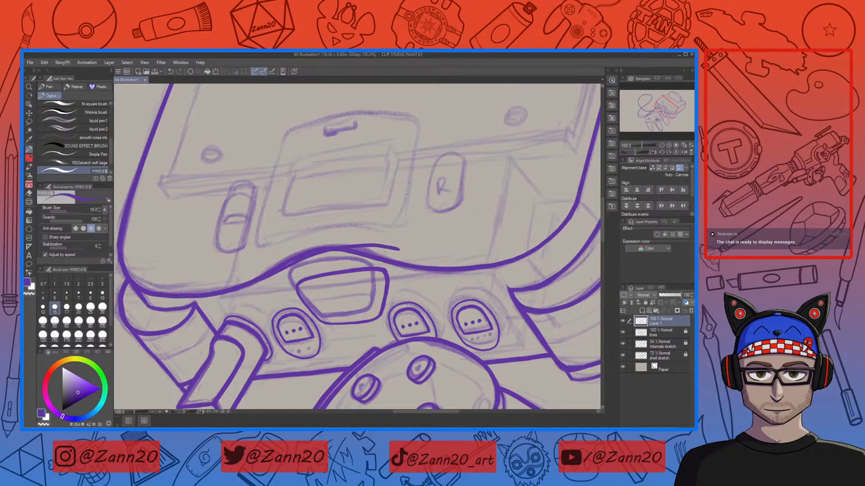
{"action": "key", "text": "ctrl+z"}
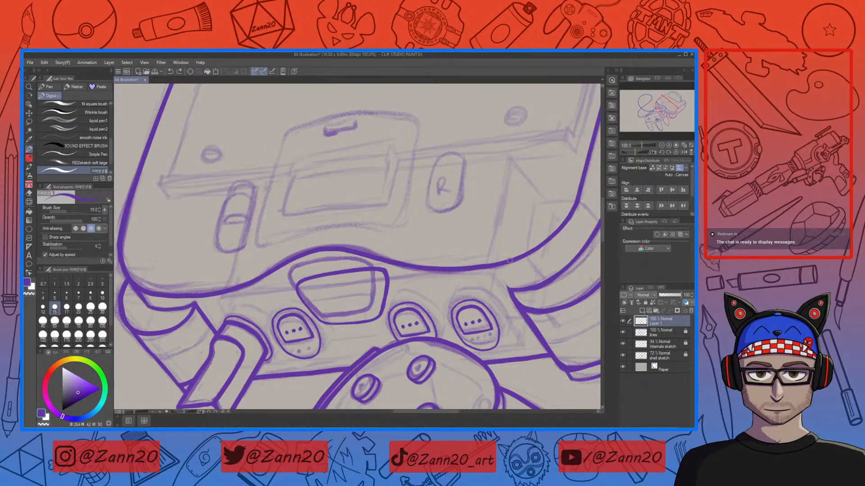
{"action": "mouse_move", "coordinate": [491, 266]}
{"action": "left_mouse_down"}
{"action": "mouse_move", "coordinate": [353, 248]}
{"action": "mouse_move", "coordinate": [303, 254]}
{"action": "left_mouse_up"}
{"action": "key", "text": "ctrl+z"}
{"action": "left_click_drag", "start_coordinate": [466, 269], "coordinate": [327, 247]}
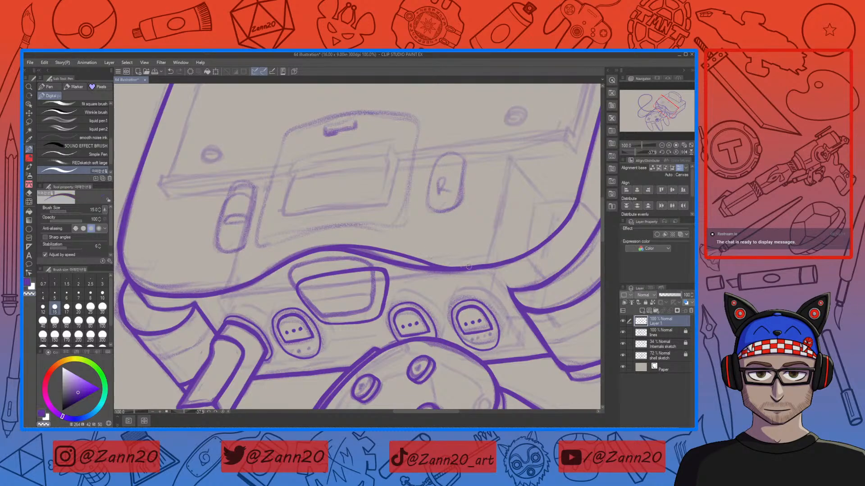
Step: Clean up the new edge stroke's right end where it meets the shell outline, then select the lines layer
{"action": "key", "text": "c"}
{"action": "key", "text": "c"}
{"action": "key", "text": "c"}
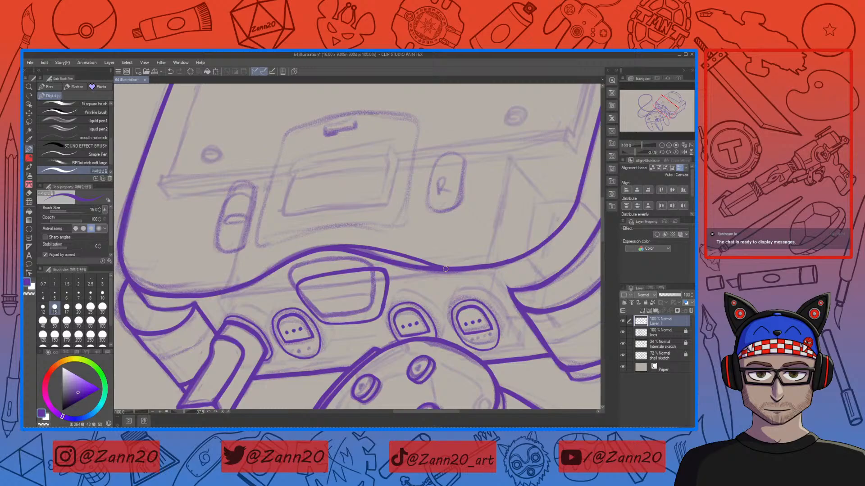
{"action": "left_click_drag", "start_coordinate": [493, 266], "coordinate": [513, 263]}
{"action": "left_click_drag", "start_coordinate": [446, 269], "coordinate": [512, 261]}
{"action": "left_click", "coordinate": [655, 334]}
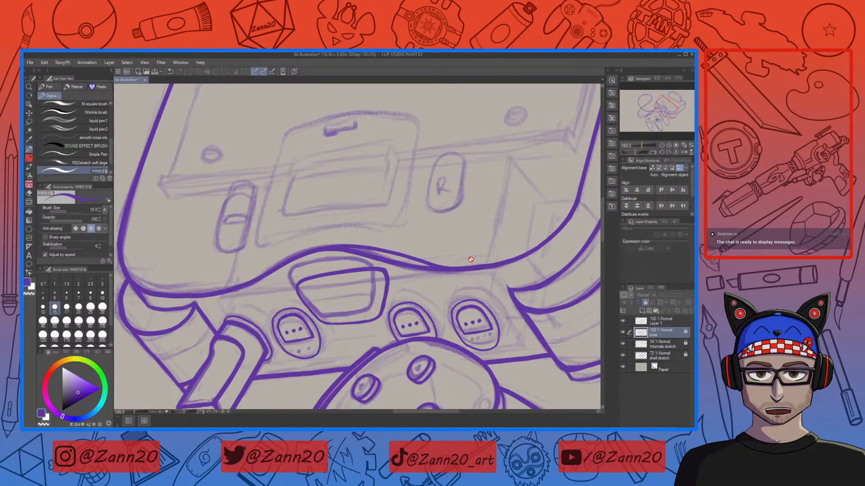
Step: Switch to Layer 1 and ink the ledge line beneath the shell's lower curve, undoing and redrawing the stroke until it fits
{"action": "left_click", "coordinate": [645, 303]}
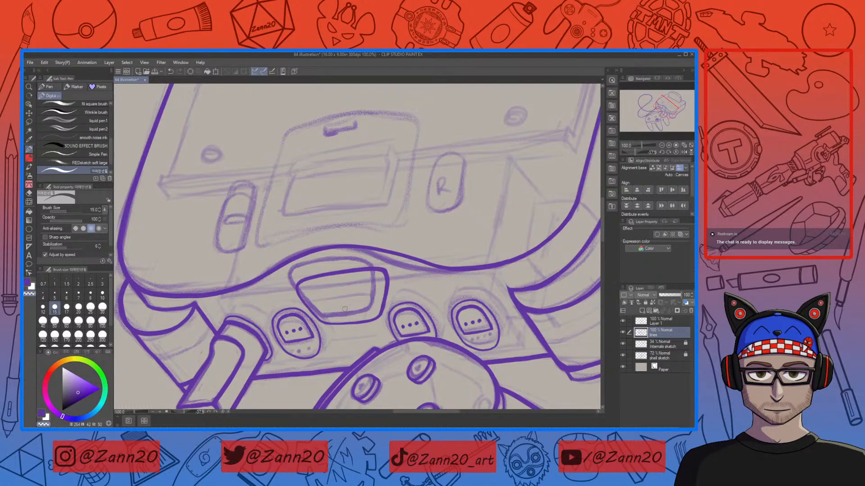
{"action": "key", "text": "c"}
{"action": "left_click", "coordinate": [628, 319]}
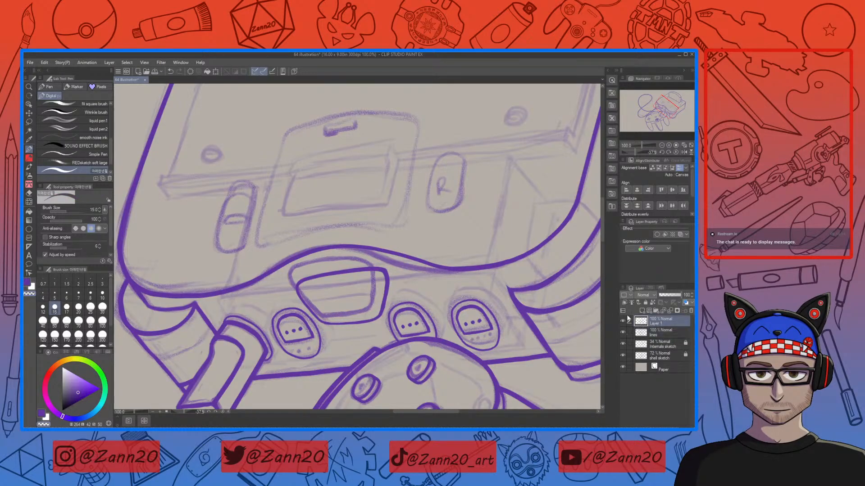
{"action": "left_click", "coordinate": [508, 263], "text": "alt"}
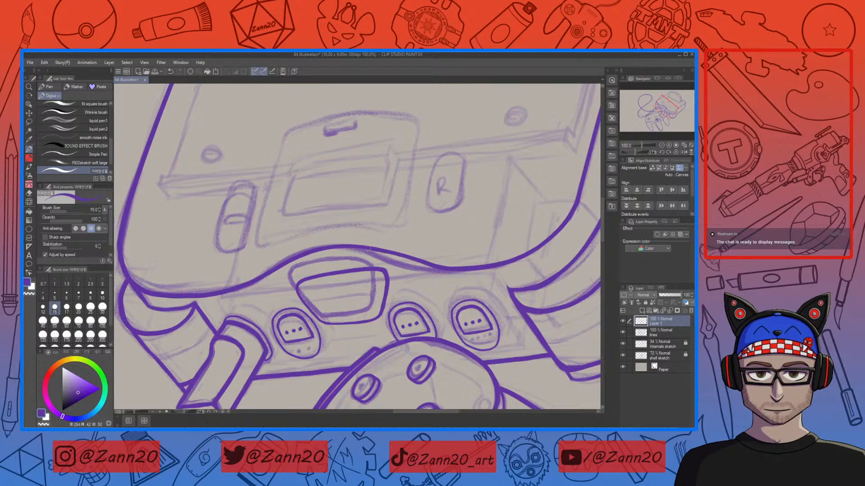
{"action": "key", "text": "ctrl+z"}
{"action": "key", "text": "ctrl+z"}
{"action": "mouse_move", "coordinate": [474, 270]}
{"action": "left_mouse_down"}
{"action": "mouse_move", "coordinate": [360, 248]}
{"action": "mouse_move", "coordinate": [288, 256]}
{"action": "left_mouse_up"}
{"action": "key", "text": "ctrl+z"}
{"action": "mouse_move", "coordinate": [289, 256]}
{"action": "left_mouse_down"}
{"action": "mouse_move", "coordinate": [360, 247]}
{"action": "mouse_move", "coordinate": [466, 271]}
{"action": "mouse_move", "coordinate": [319, 249]}
{"action": "left_mouse_up"}
{"action": "scroll", "coordinate": [210, 314], "scroll_direction": "down", "scroll_amount": 3}
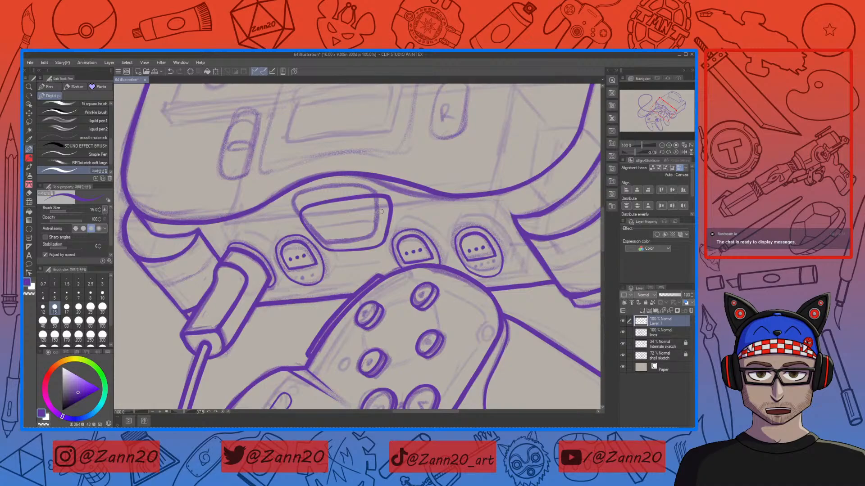
Step: Lasso the central front button outline and scale and rotate it over the sketch
{"action": "key", "text": "m"}
{"action": "left_click_drag", "start_coordinate": [399, 196], "coordinate": [393, 233]}
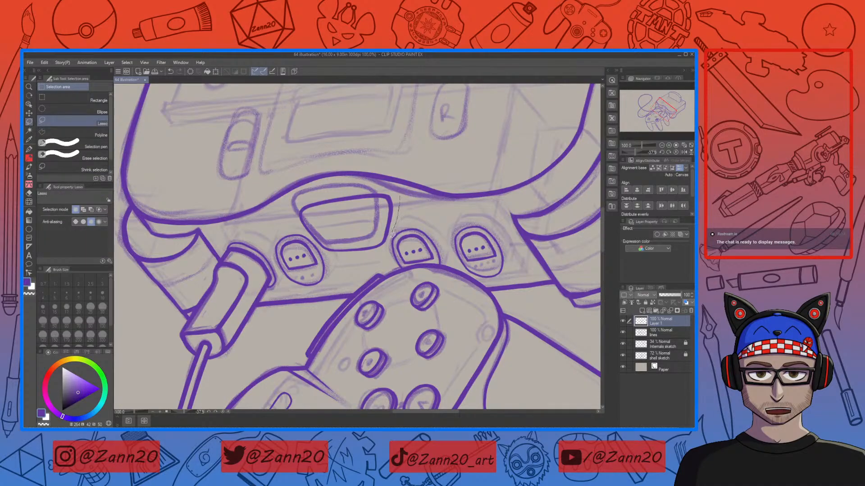
{"action": "mouse_move", "coordinate": [343, 260]}
{"action": "left_mouse_down"}
{"action": "mouse_move", "coordinate": [313, 238]}
{"action": "mouse_move", "coordinate": [291, 205]}
{"action": "mouse_move", "coordinate": [393, 186]}
{"action": "mouse_move", "coordinate": [398, 196]}
{"action": "left_mouse_up"}
{"action": "key", "text": "ctrl+t"}
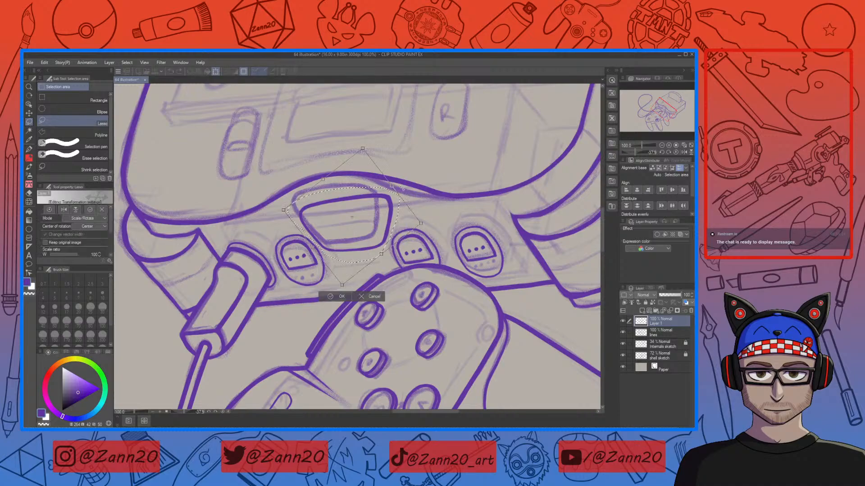
{"action": "mouse_move", "coordinate": [421, 224]}
{"action": "left_mouse_down"}
{"action": "mouse_move", "coordinate": [441, 225]}
{"action": "mouse_move", "coordinate": [387, 227]}
{"action": "left_mouse_up"}
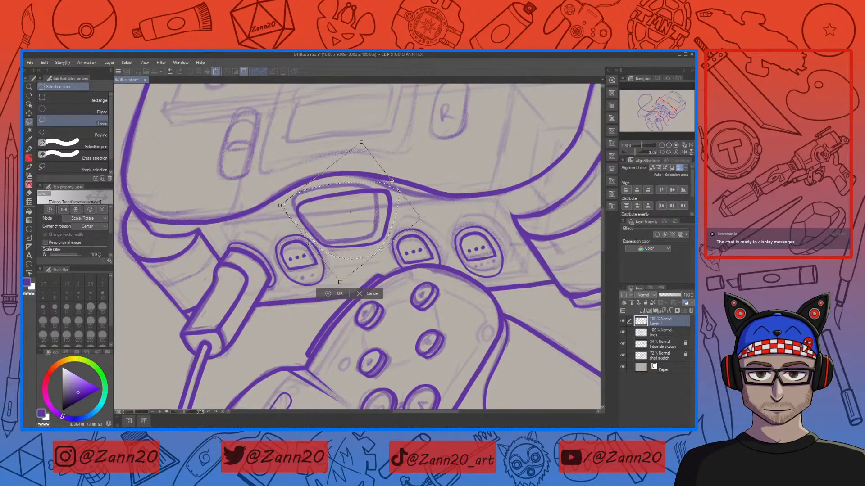
{"action": "left_click_drag", "start_coordinate": [417, 219], "coordinate": [417, 219]}
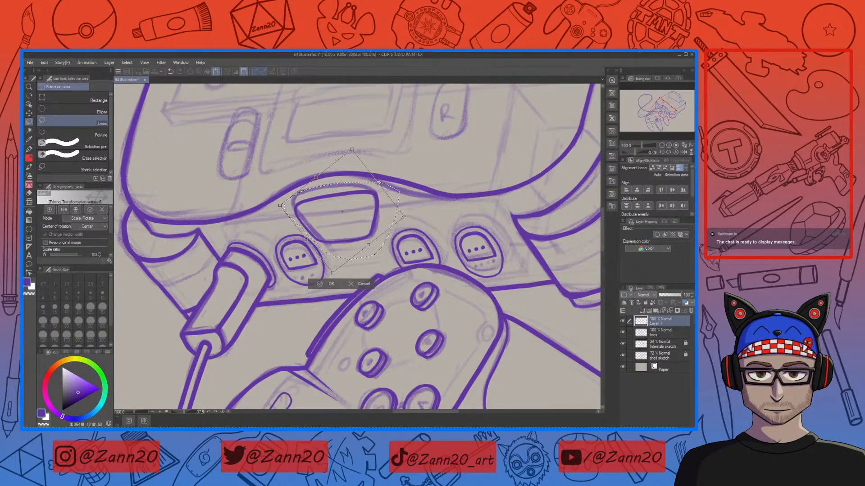
{"action": "left_click_drag", "start_coordinate": [393, 214], "coordinate": [389, 216]}
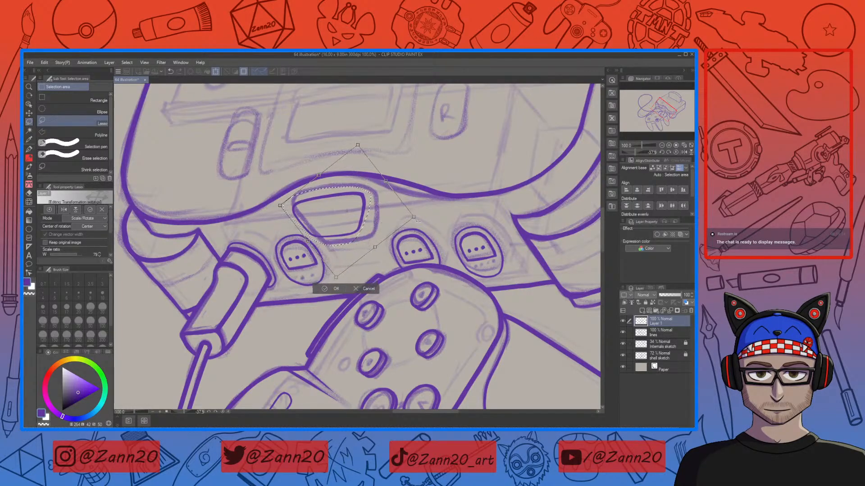
{"action": "left_click_drag", "start_coordinate": [416, 220], "coordinate": [428, 220]}
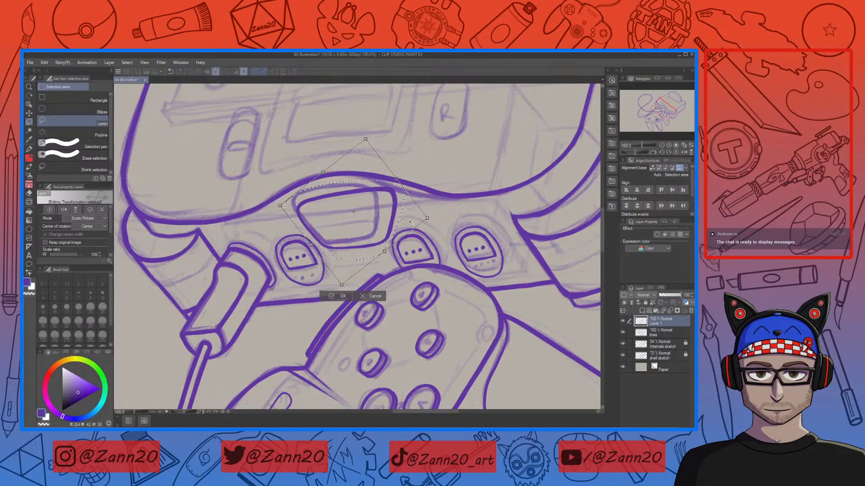
{"action": "left_click_drag", "start_coordinate": [279, 206], "coordinate": [283, 200]}
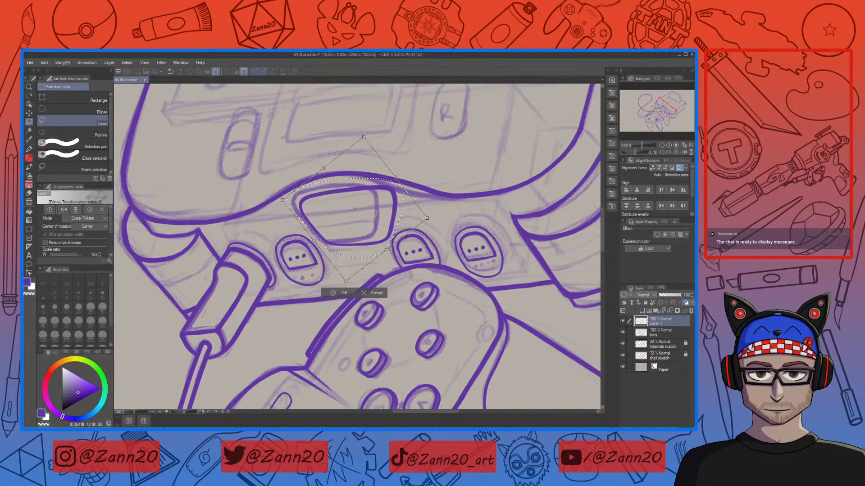
{"action": "left_click_drag", "start_coordinate": [338, 283], "coordinate": [335, 274]}
{"action": "left_click_drag", "start_coordinate": [387, 216], "coordinate": [391, 221]}
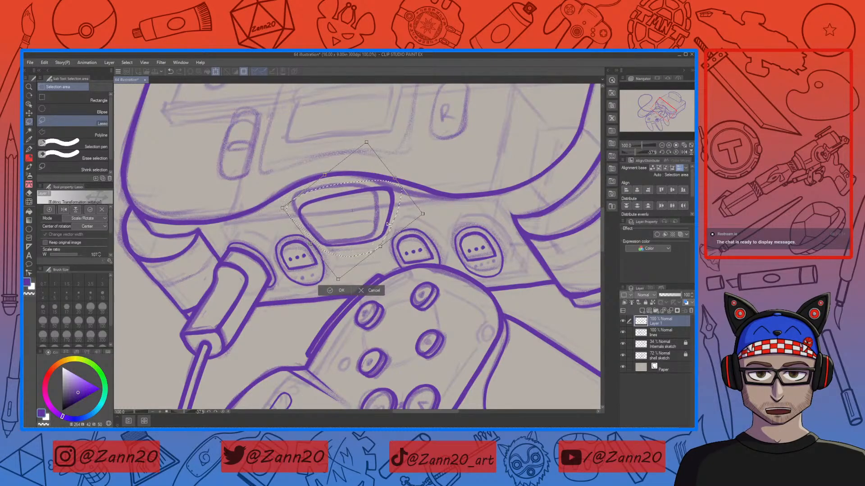
{"action": "left_click_drag", "start_coordinate": [394, 178], "coordinate": [388, 182]}
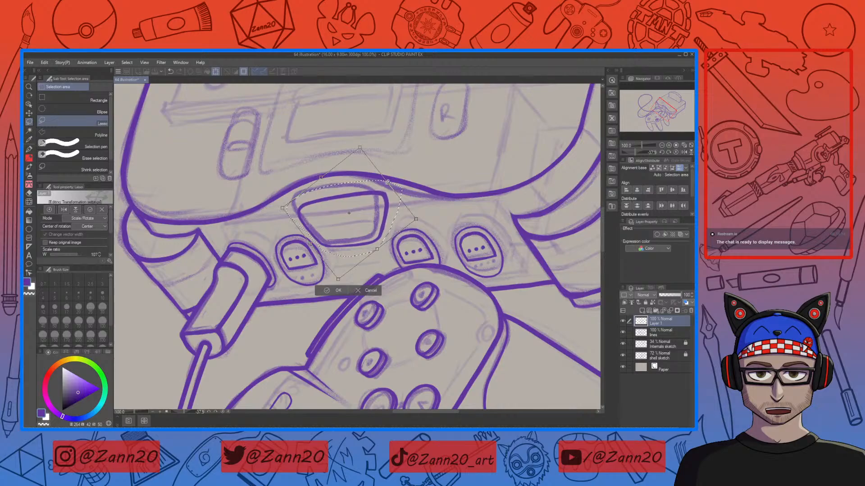
{"action": "left_click_drag", "start_coordinate": [282, 206], "coordinate": [288, 205]}
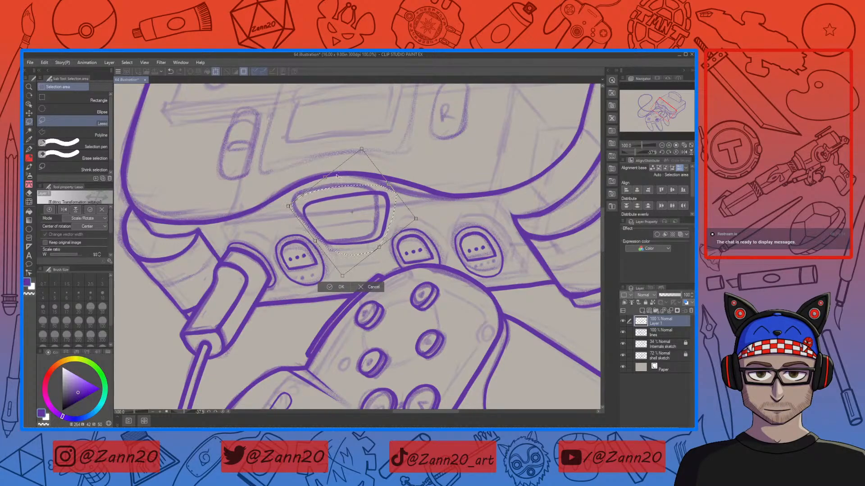
{"action": "mouse_move", "coordinate": [329, 173]}
{"action": "left_mouse_down"}
{"action": "mouse_move", "coordinate": [340, 177]}
{"action": "mouse_move", "coordinate": [326, 177]}
{"action": "left_mouse_up"}
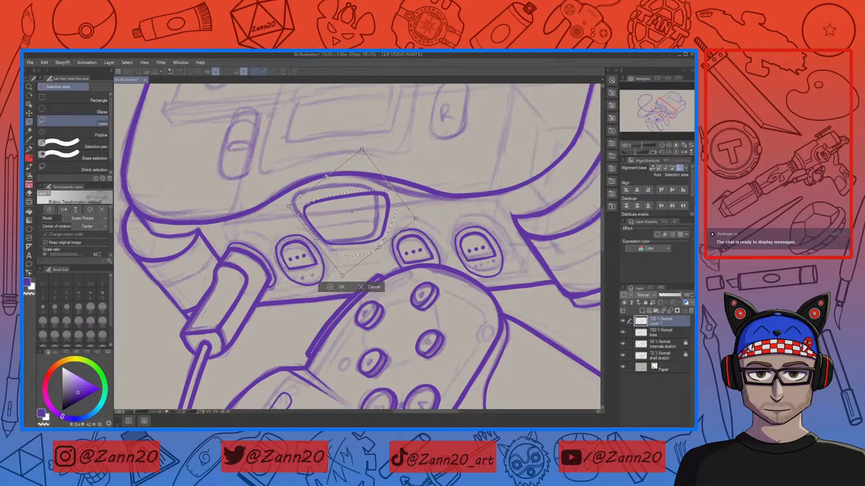
{"action": "left_click_drag", "start_coordinate": [398, 179], "coordinate": [390, 185]}
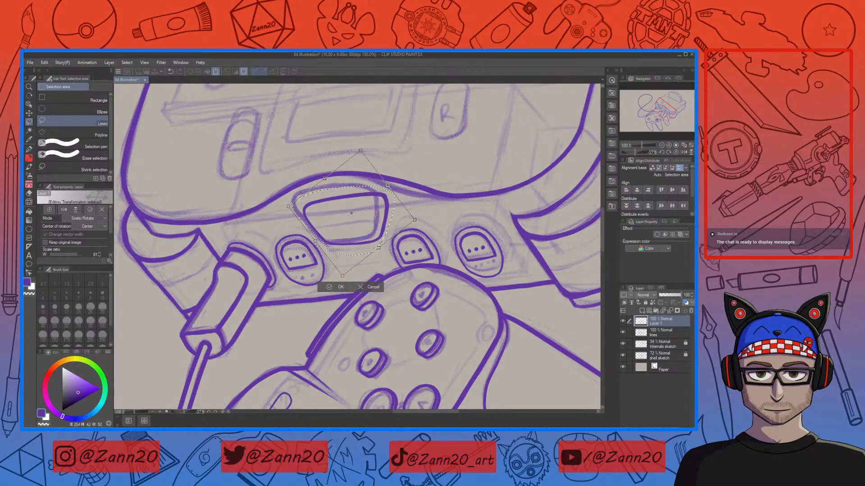
Step: Switch the transform to Free Transform, adjust the button outline's corners to match the sketch, confirm and deselect
{"action": "left_click", "coordinate": [93, 219]}
{"action": "left_click", "coordinate": [92, 246]}
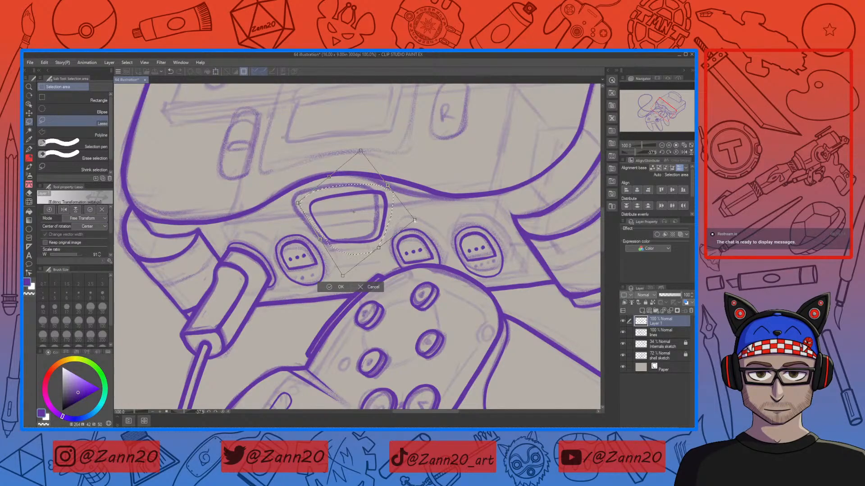
{"action": "left_click_drag", "start_coordinate": [414, 220], "coordinate": [415, 218]}
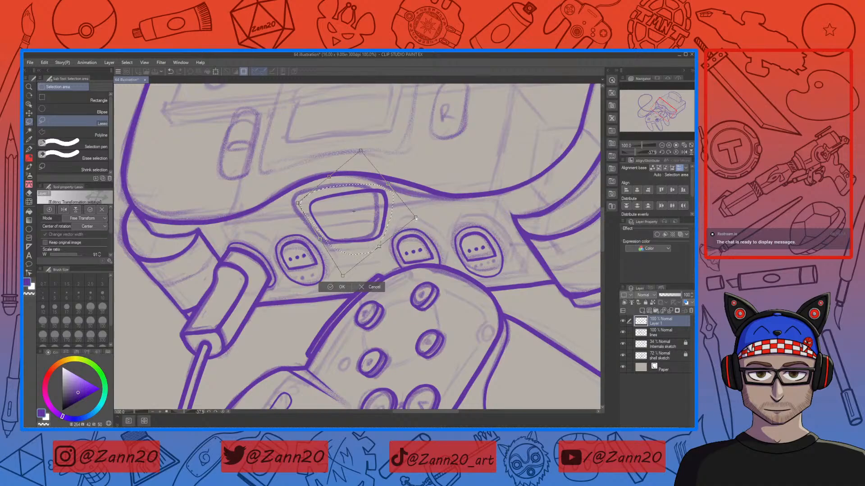
{"action": "left_click_drag", "start_coordinate": [343, 276], "coordinate": [329, 274]}
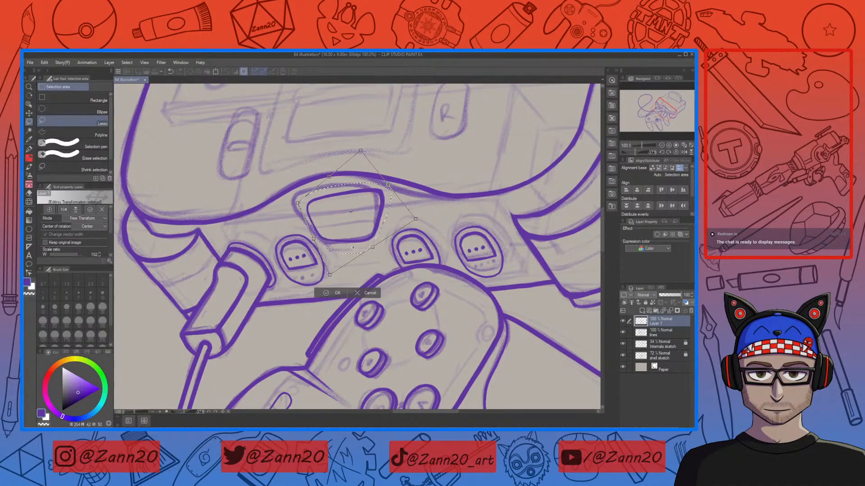
{"action": "left_click_drag", "start_coordinate": [363, 151], "coordinate": [353, 159]}
{"action": "left_click_drag", "start_coordinate": [415, 219], "coordinate": [402, 221]}
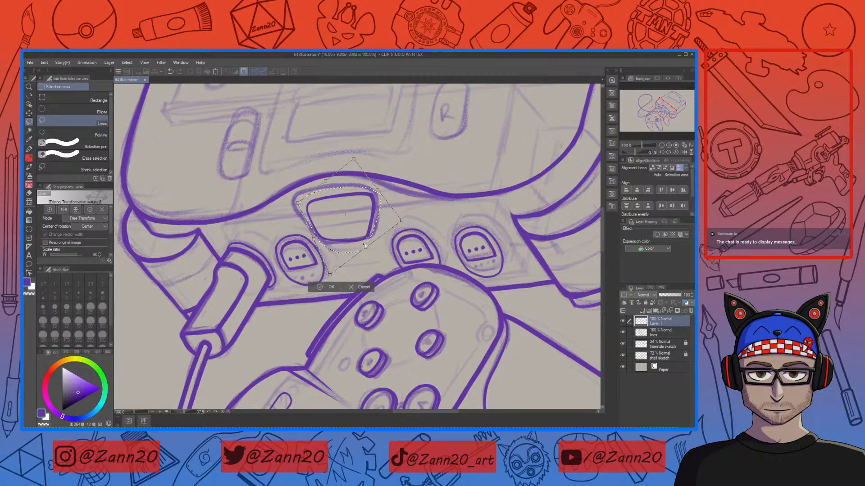
{"action": "left_click", "coordinate": [328, 287]}
{"action": "key", "text": "ctrl+d"}
Step: Lasso the right half of the button outline and clear it
{"action": "mouse_move", "coordinate": [342, 191]}
{"action": "left_mouse_down"}
{"action": "mouse_move", "coordinate": [347, 246]}
{"action": "mouse_move", "coordinate": [388, 205]}
{"action": "mouse_move", "coordinate": [344, 185]}
{"action": "left_mouse_up"}
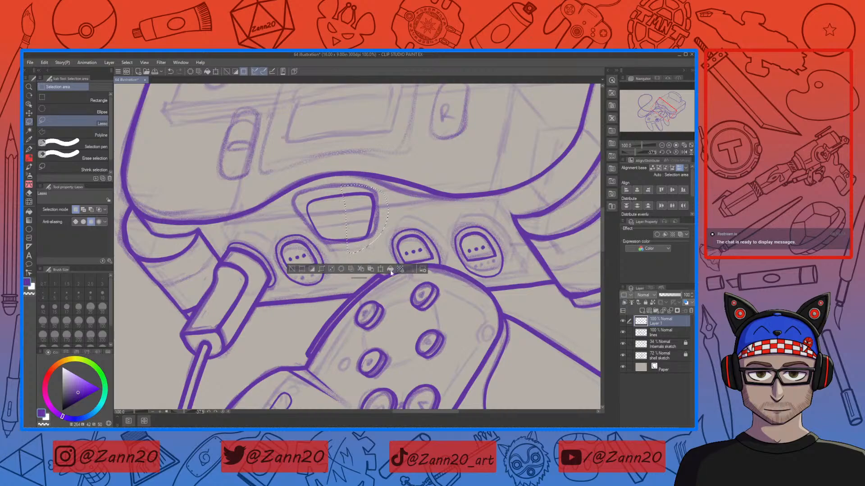
{"action": "left_click", "coordinate": [342, 269]}
{"action": "key", "text": "ctrl+d"}
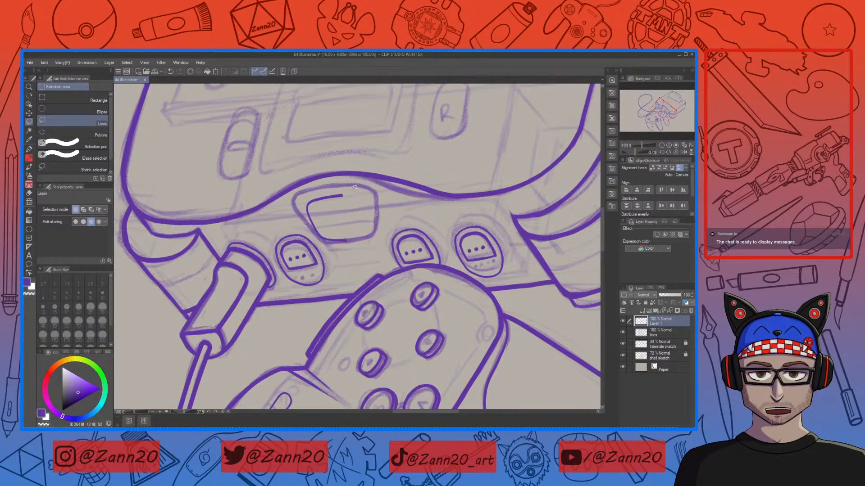
Step: Copy and paste the remaining left half, flip it horizontally and position it as the mirrored right half
{"action": "mouse_move", "coordinate": [352, 190]}
{"action": "left_mouse_down"}
{"action": "mouse_move", "coordinate": [326, 242]}
{"action": "mouse_move", "coordinate": [368, 219]}
{"action": "mouse_move", "coordinate": [353, 190]}
{"action": "left_mouse_up"}
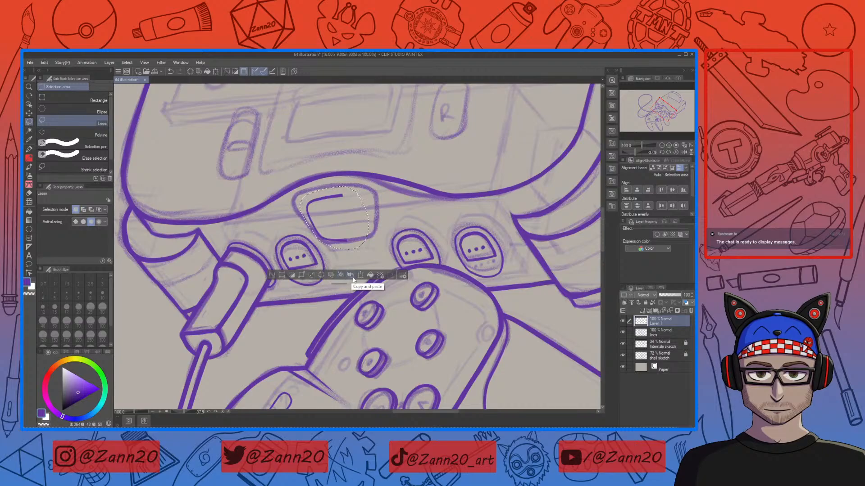
{"action": "left_click", "coordinate": [340, 278]}
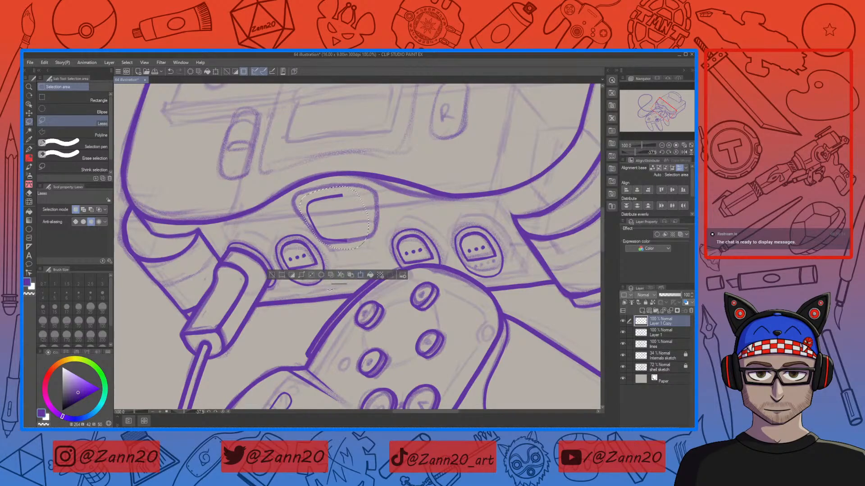
{"action": "left_click", "coordinate": [361, 276]}
{"action": "left_click_drag", "start_coordinate": [385, 181], "coordinate": [363, 224]}
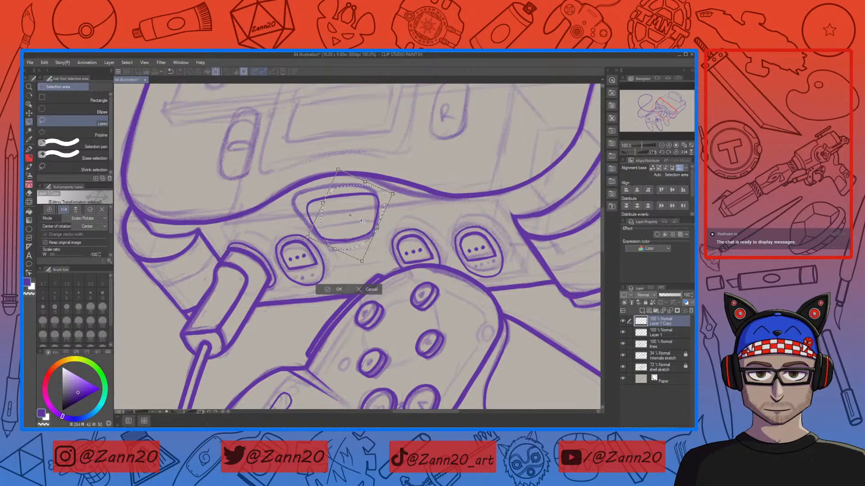
{"action": "key", "text": "ctrl+plus"}
{"action": "key", "text": "ctrl+plus"}
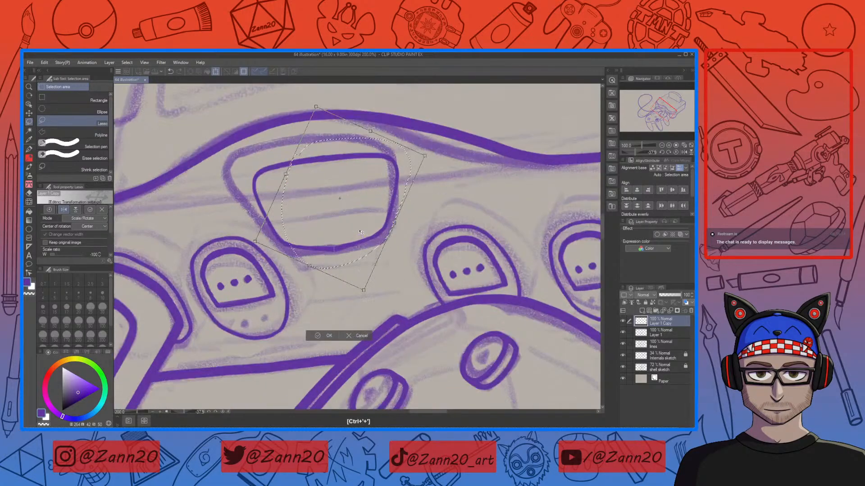
{"action": "left_click_drag", "start_coordinate": [368, 241], "coordinate": [368, 240]}
{"action": "left_click", "coordinate": [318, 337]}
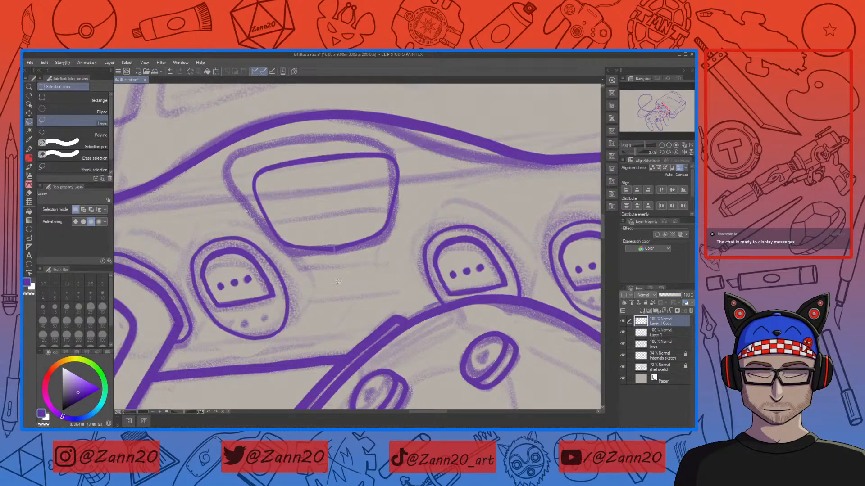
Step: Draw the button outline's bottom edge with the pen and erase the overlapping stroke ends on both layers
{"action": "key", "text": "p"}
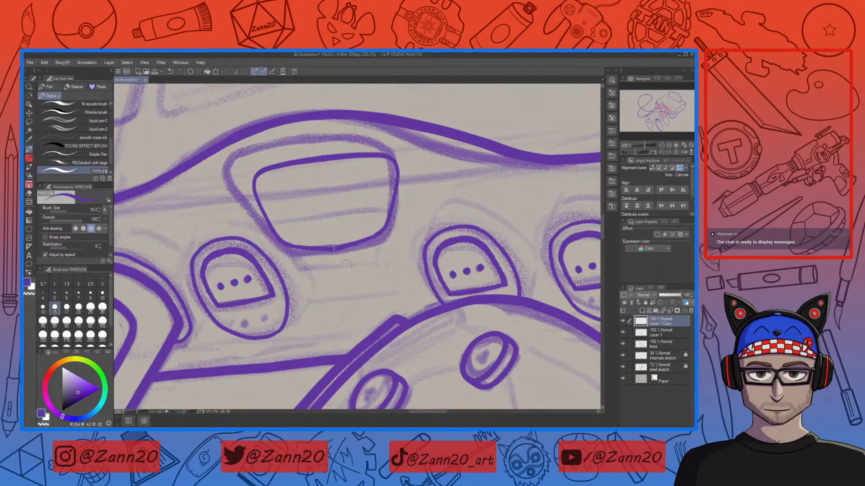
{"action": "left_click_drag", "start_coordinate": [290, 246], "coordinate": [388, 233]}
{"action": "key", "text": "e"}
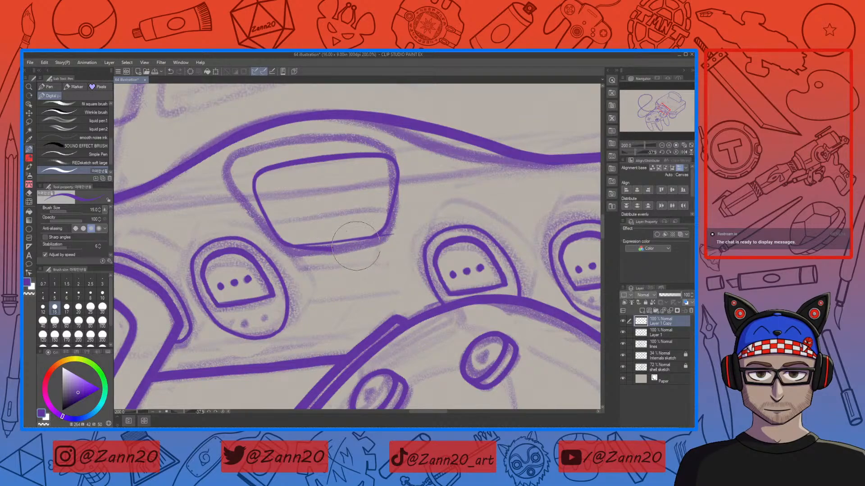
{"action": "left_click_drag", "start_coordinate": [364, 246], "coordinate": [395, 237]}
{"action": "left_click", "coordinate": [643, 333]}
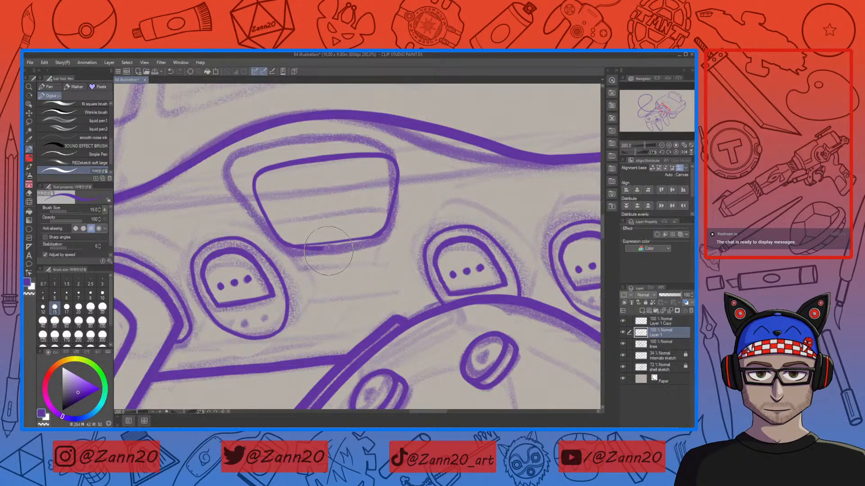
{"action": "left_click_drag", "start_coordinate": [318, 252], "coordinate": [296, 255]}
Step: Redraw the button's bottom edge stroke on the copied layer, undoing attempts until it fits
{"action": "left_click", "coordinate": [640, 324]}
{"action": "left_click_drag", "start_coordinate": [292, 246], "coordinate": [372, 237]}
{"action": "key", "text": "ctrl+z"}
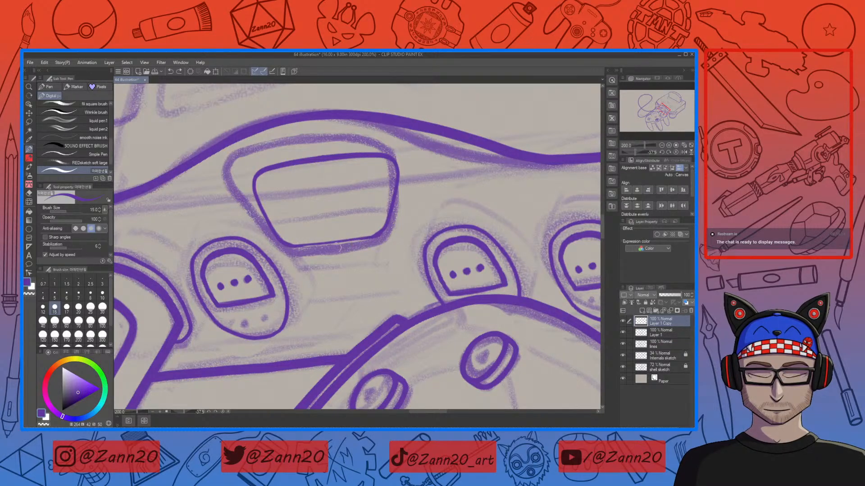
{"action": "left_click_drag", "start_coordinate": [290, 246], "coordinate": [383, 234]}
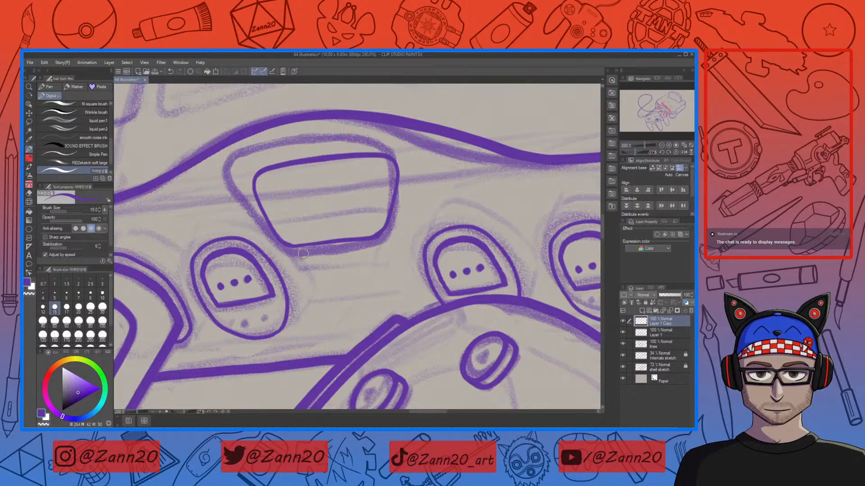
{"action": "key", "text": "ctrl+z"}
{"action": "left_click_drag", "start_coordinate": [289, 247], "coordinate": [382, 234]}
{"action": "left_click_drag", "start_coordinate": [288, 246], "coordinate": [369, 236]}
{"action": "key", "text": "ctrl+z"}
{"action": "key", "text": "ctrl+z"}
{"action": "left_click_drag", "start_coordinate": [292, 246], "coordinate": [381, 236]}
Step: Merge the copied half layer into Layer 1
{"action": "mouse_move", "coordinate": [433, 213]}
{"action": "left_mouse_down"}
{"action": "mouse_move", "coordinate": [439, 250]}
{"action": "mouse_move", "coordinate": [444, 214]}
{"action": "left_mouse_up"}
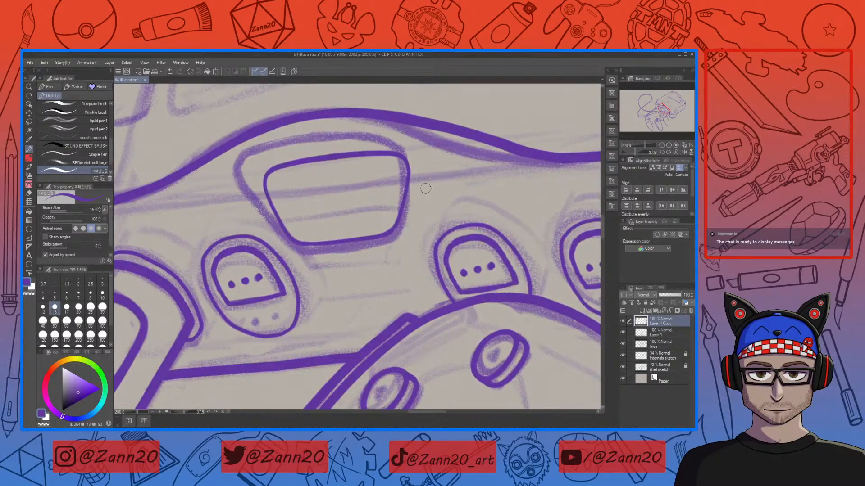
{"action": "left_click", "coordinate": [642, 335], "text": "ctrl"}
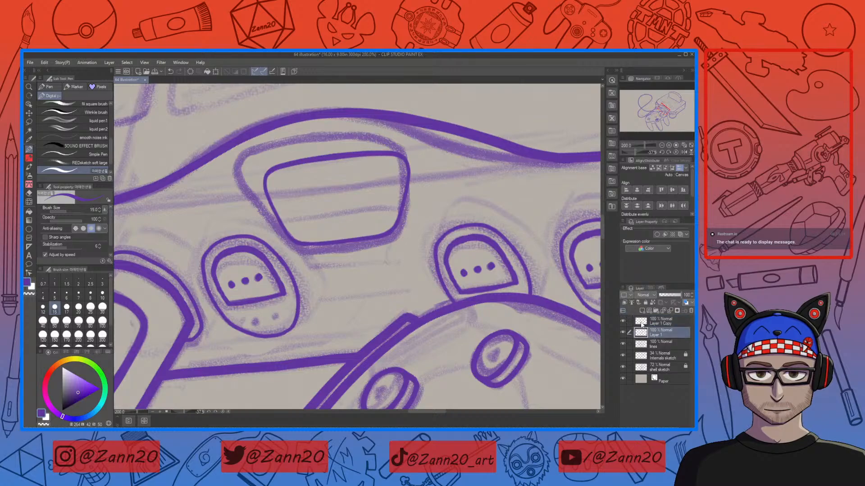
{"action": "left_click", "coordinate": [626, 296]}
{"action": "left_click", "coordinate": [577, 327]}
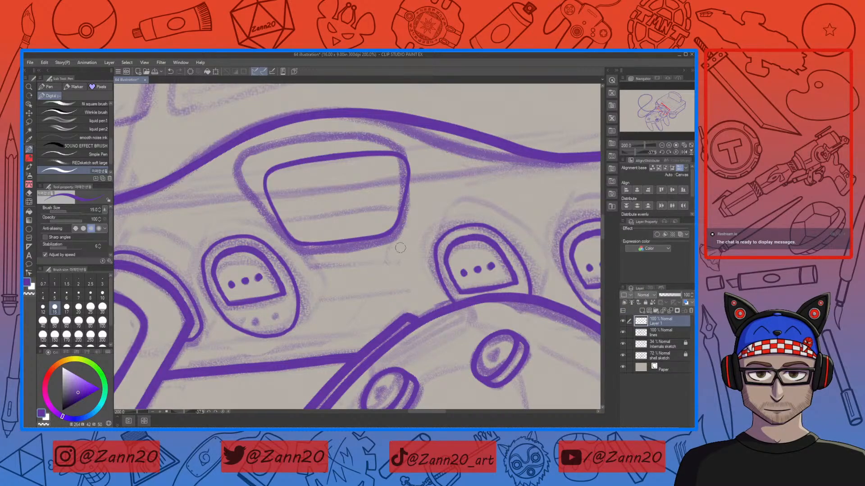
Step: Lasso-select the central button outline and rotate and scale it to fit the controller's angle
{"action": "key", "text": "m"}
{"action": "mouse_move", "coordinate": [412, 143]}
{"action": "left_mouse_down"}
{"action": "mouse_move", "coordinate": [324, 145]}
{"action": "mouse_move", "coordinate": [259, 212]}
{"action": "mouse_move", "coordinate": [387, 263]}
{"action": "mouse_move", "coordinate": [417, 138]}
{"action": "left_mouse_up"}
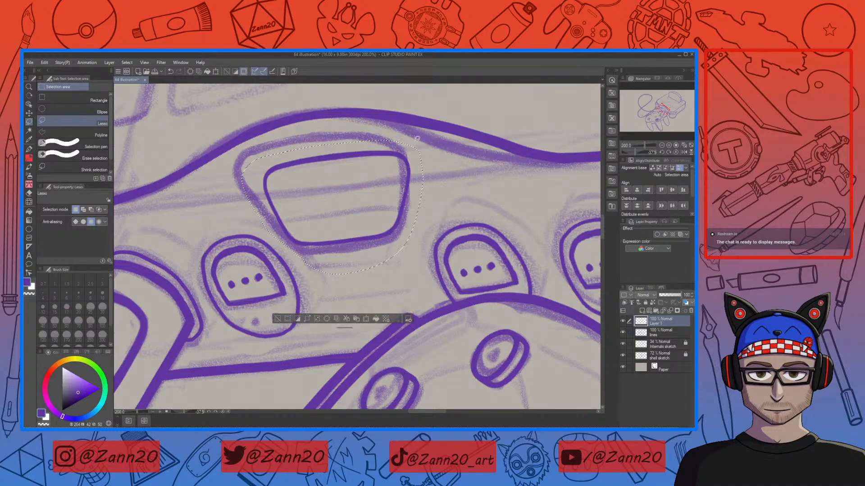
{"action": "key", "text": "ctrl+t"}
{"action": "left_click_drag", "start_coordinate": [461, 205], "coordinate": [529, 215]}
{"action": "mouse_move", "coordinate": [447, 226]}
{"action": "left_mouse_down"}
{"action": "mouse_move", "coordinate": [423, 222]}
{"action": "mouse_move", "coordinate": [430, 235]}
{"action": "mouse_move", "coordinate": [441, 228]}
{"action": "left_mouse_up"}
{"action": "left_click_drag", "start_coordinate": [509, 220], "coordinate": [501, 218]}
{"action": "left_click_drag", "start_coordinate": [415, 248], "coordinate": [420, 252]}
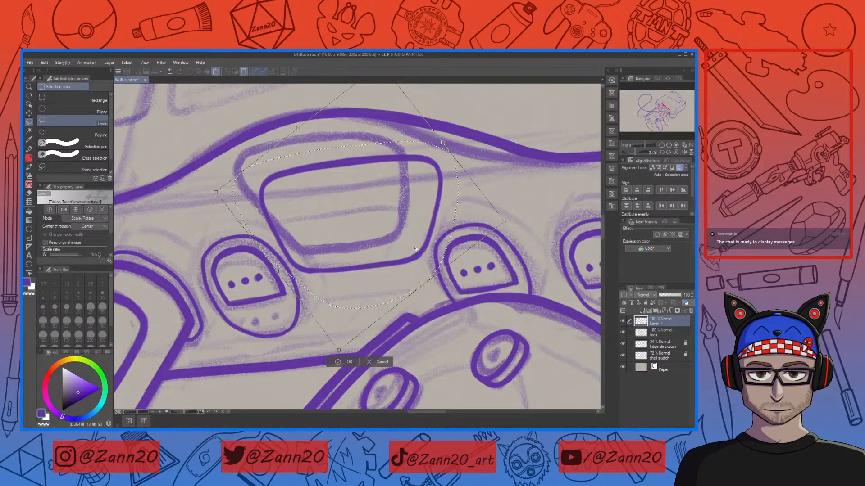
{"action": "left_click", "coordinate": [345, 362]}
Step: Reselect the upper part of the button outline and rotate it further into alignment
{"action": "left_click", "coordinate": [498, 240]}
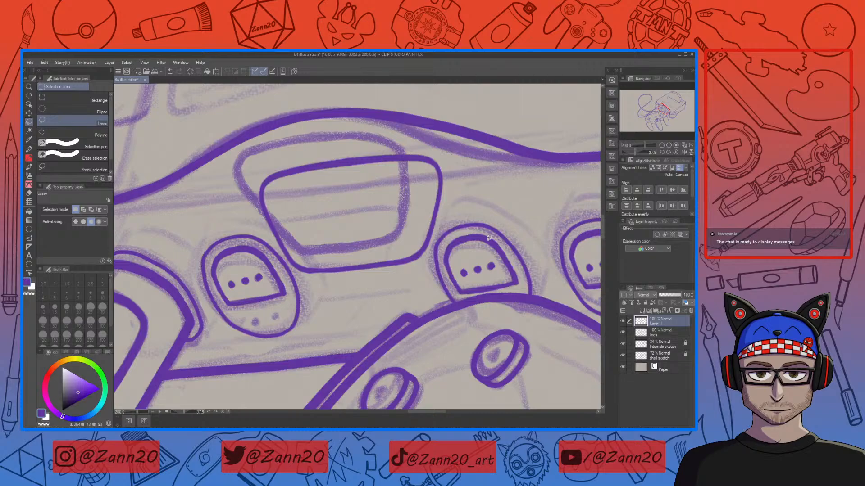
{"action": "mouse_move", "coordinate": [268, 233]}
{"action": "left_mouse_down"}
{"action": "mouse_move", "coordinate": [410, 214]}
{"action": "mouse_move", "coordinate": [387, 140]}
{"action": "mouse_move", "coordinate": [267, 234]}
{"action": "left_mouse_up"}
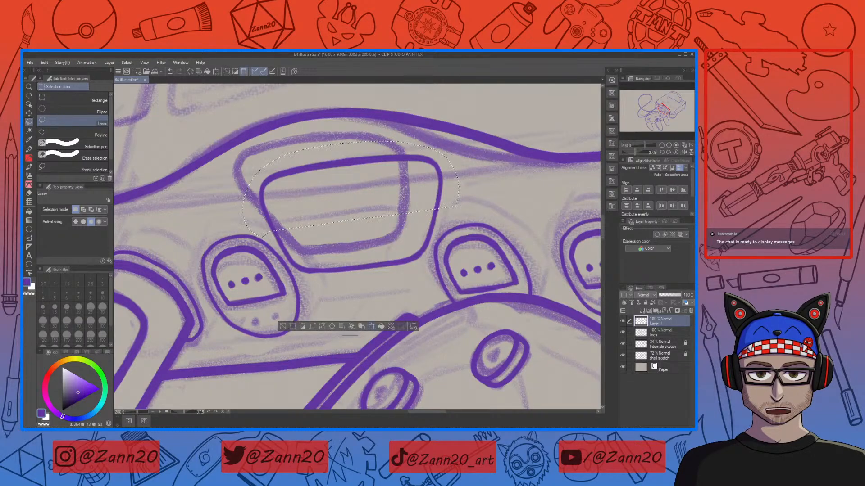
{"action": "key", "text": "ctrl+t"}
{"action": "left_click_drag", "start_coordinate": [381, 217], "coordinate": [372, 198]}
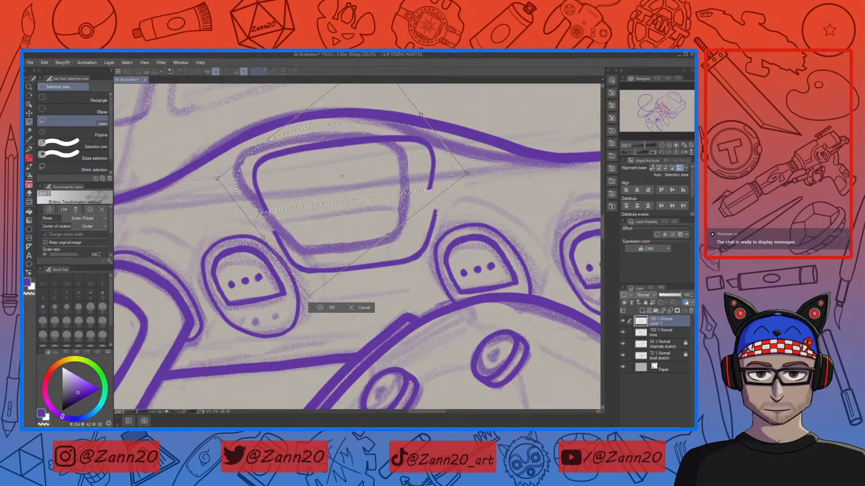
{"action": "left_click_drag", "start_coordinate": [467, 173], "coordinate": [449, 185]}
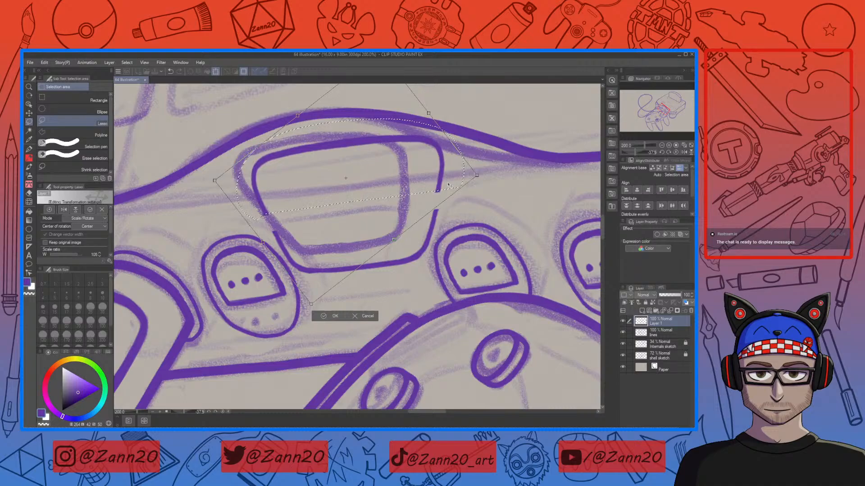
{"action": "left_click", "coordinate": [324, 317]}
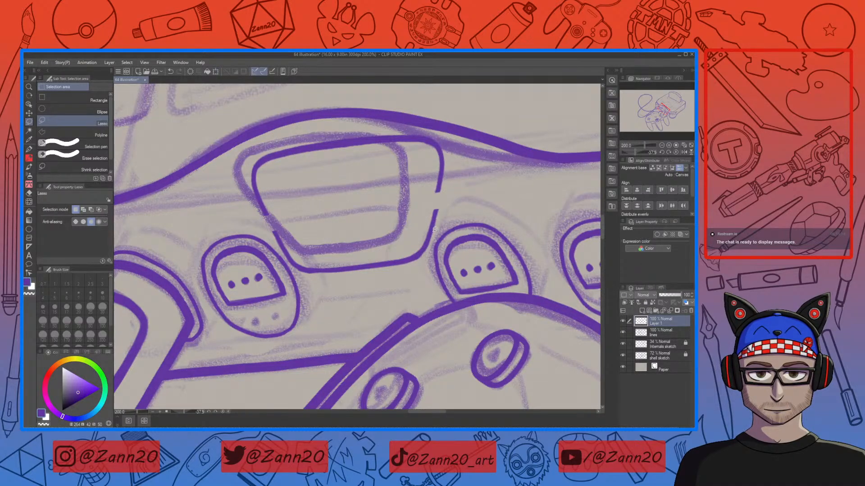
Step: Redraw the broken sides of the button outline with the pen and erase the leftover stroke bits
{"action": "key", "text": "p"}
{"action": "left_click_drag", "start_coordinate": [440, 187], "coordinate": [437, 211]}
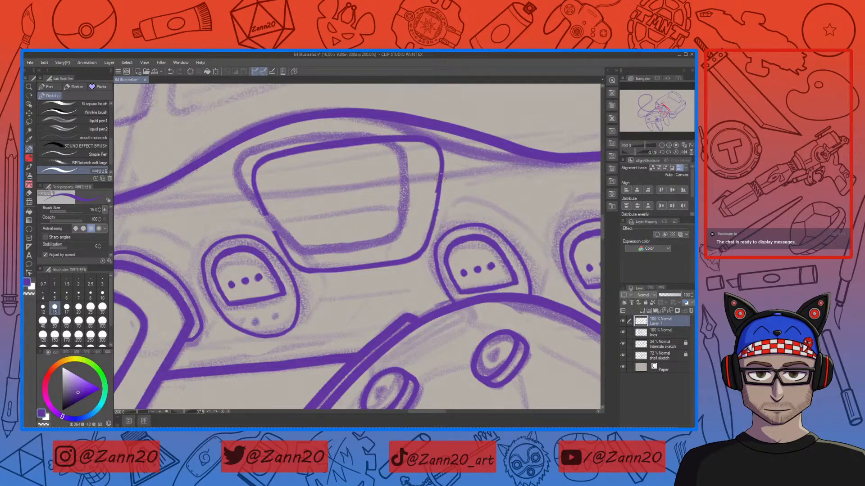
{"action": "left_click_drag", "start_coordinate": [266, 215], "coordinate": [281, 251]}
{"action": "key", "text": "ctrl+z"}
{"action": "left_click_drag", "start_coordinate": [263, 206], "coordinate": [280, 246]}
{"action": "key", "text": "c"}
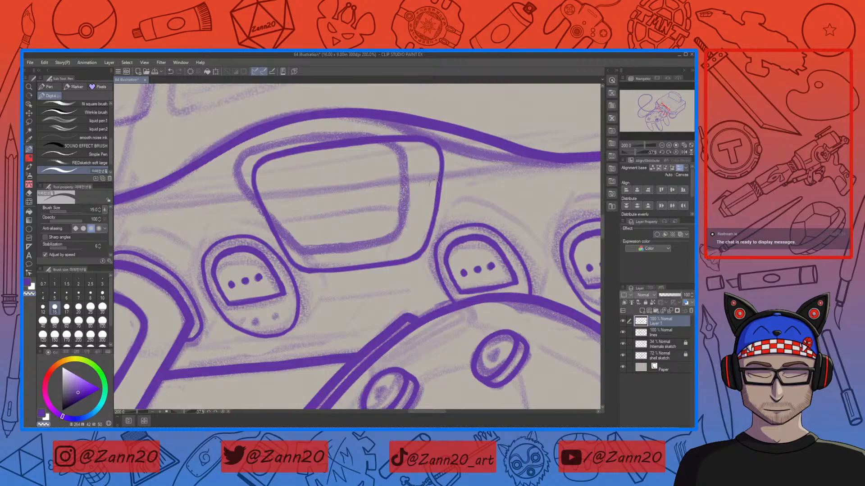
{"action": "left_click_drag", "start_coordinate": [436, 174], "coordinate": [431, 220]}
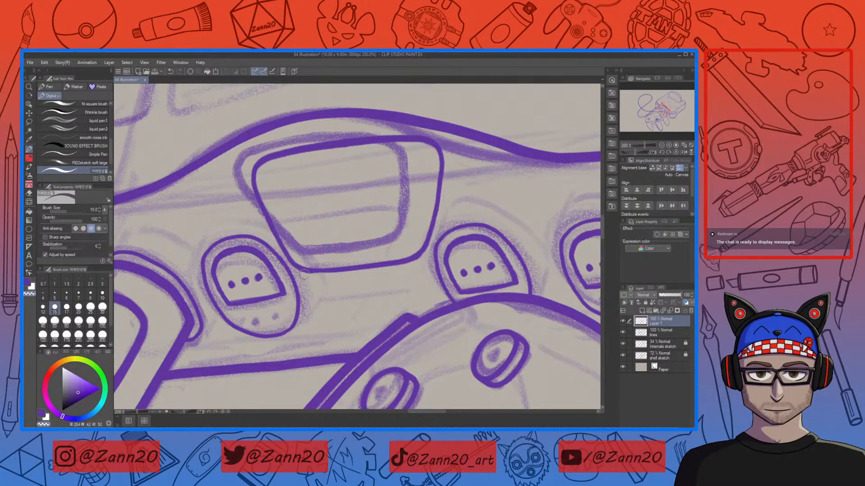
{"action": "left_click_drag", "start_coordinate": [301, 272], "coordinate": [315, 275]}
Step: Zoom out to check how the button fits the controller, then zoom back in
{"action": "key", "text": "ctrl+minus"}
{"action": "key", "text": "ctrl+minus"}
{"action": "key", "text": "ctrl+minus"}
{"action": "key", "text": "ctrl+minus"}
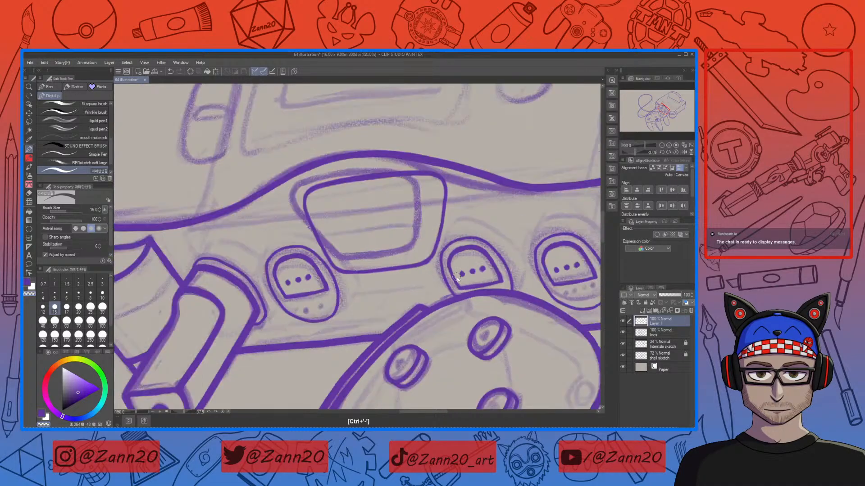
{"action": "key", "text": "ctrl+minus"}
{"action": "key", "text": "ctrl+minus"}
{"action": "key", "text": "ctrl+plus"}
{"action": "key", "text": "ctrl+plus"}
{"action": "key", "text": "ctrl+plus"}
{"action": "key", "text": "ctrl+plus"}
{"action": "key", "text": "ctrl+plus"}
{"action": "key", "text": "ctrl+plus"}
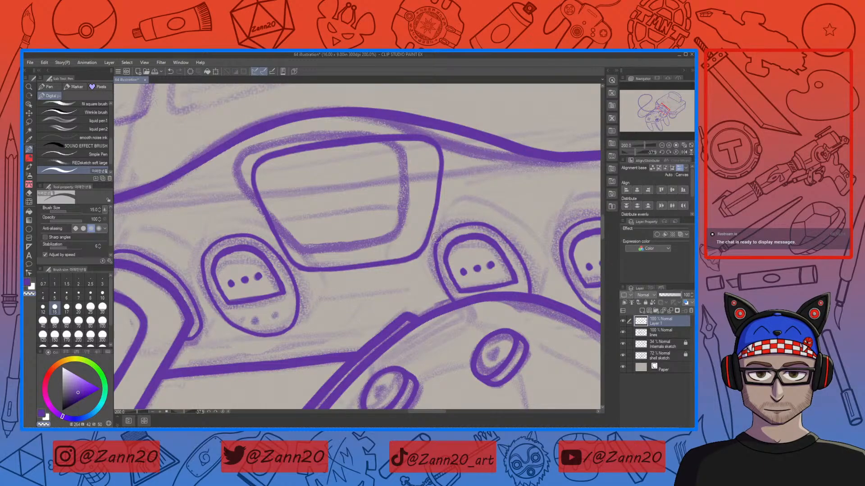
Step: Try a perspective transform on the lasso-selected button, undoing and cancelling it
{"action": "key", "text": "m"}
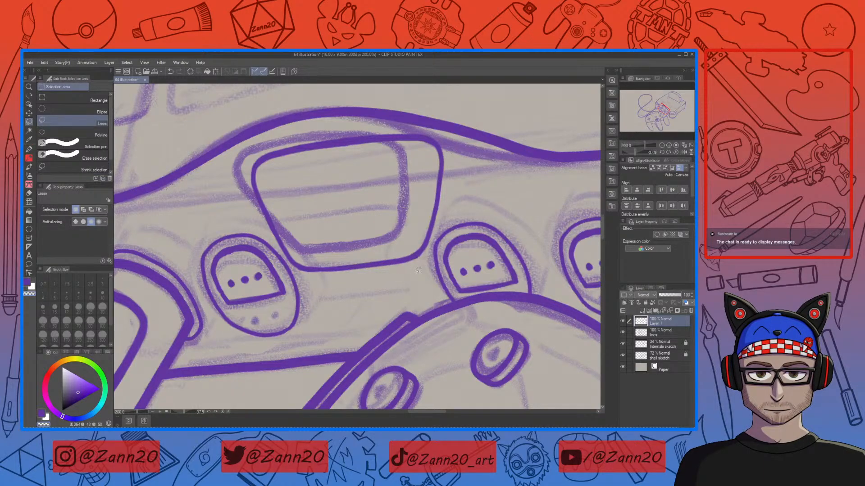
{"action": "mouse_move", "coordinate": [433, 238]}
{"action": "left_mouse_down"}
{"action": "mouse_move", "coordinate": [456, 166]}
{"action": "mouse_move", "coordinate": [428, 114]}
{"action": "mouse_move", "coordinate": [254, 136]}
{"action": "mouse_move", "coordinate": [241, 198]}
{"action": "mouse_move", "coordinate": [308, 280]}
{"action": "mouse_move", "coordinate": [415, 265]}
{"action": "left_mouse_up"}
{"action": "left_click", "coordinate": [378, 344]}
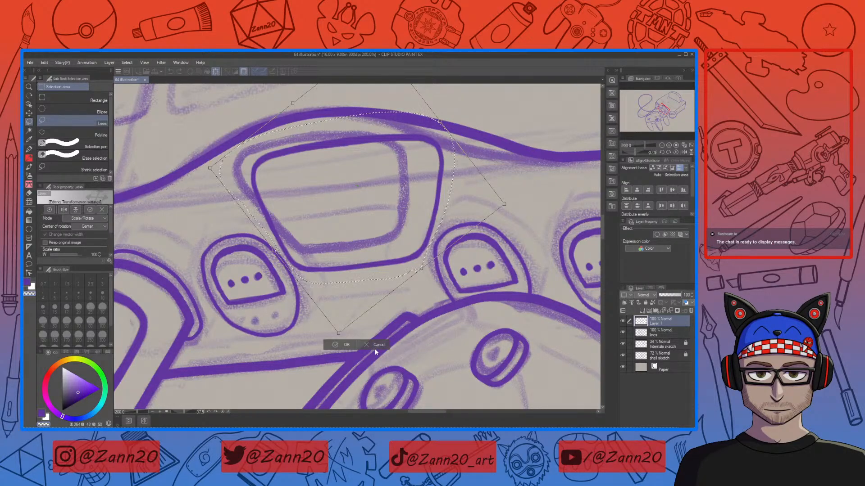
{"action": "left_click", "coordinate": [92, 219]}
{"action": "left_click", "coordinate": [90, 266]}
{"action": "mouse_move", "coordinate": [210, 169]}
{"action": "left_mouse_down"}
{"action": "mouse_move", "coordinate": [216, 175]}
{"action": "mouse_move", "coordinate": [217, 163]}
{"action": "left_mouse_up"}
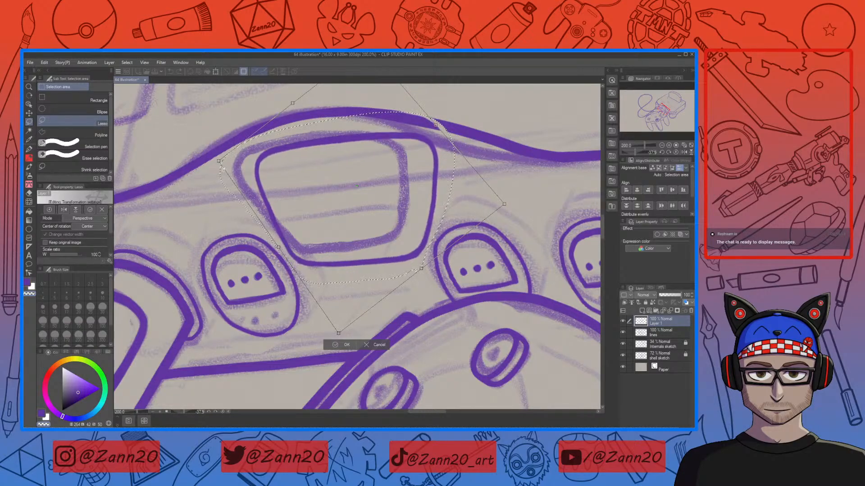
{"action": "left_click_drag", "start_coordinate": [404, 227], "coordinate": [401, 227]}
{"action": "key", "text": "ctrl+z"}
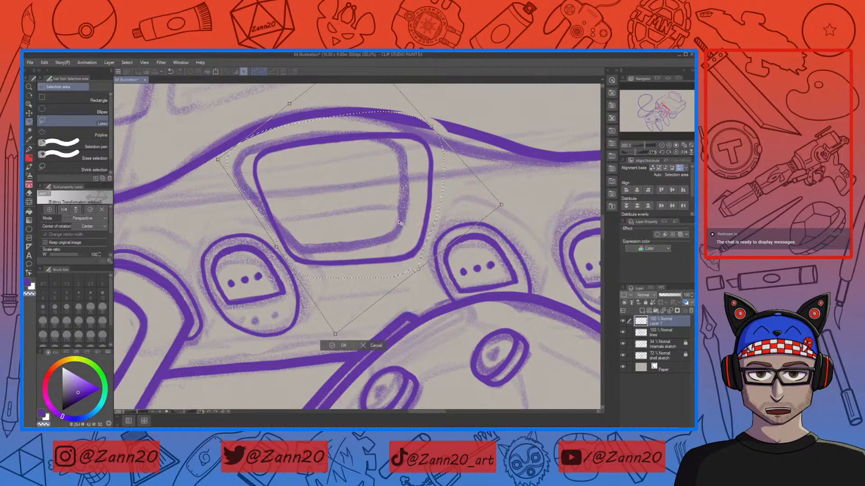
{"action": "key", "text": "ctrl+z"}
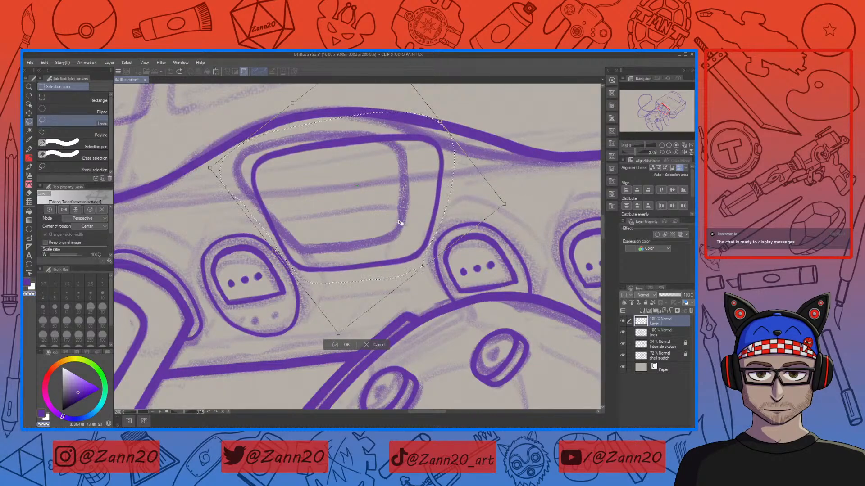
{"action": "left_click", "coordinate": [378, 345]}
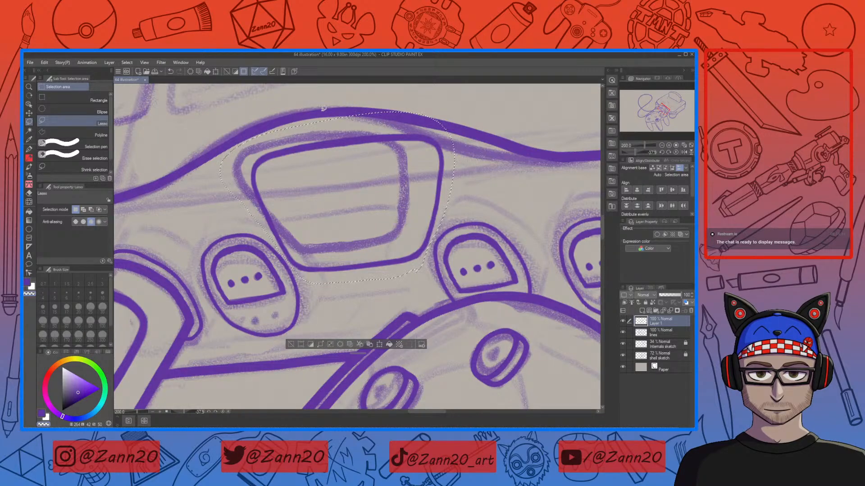
Step: Refine the button selection and start a perspective transform, dragging its corner handles to match the surface
{"action": "left_click_drag", "start_coordinate": [267, 142], "coordinate": [439, 118]}
{"action": "left_click_drag", "start_coordinate": [197, 162], "coordinate": [207, 189]}
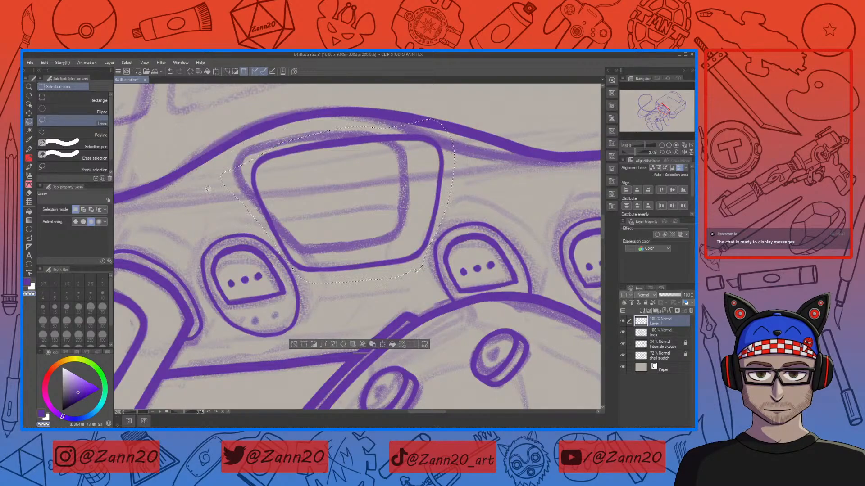
{"action": "left_click_drag", "start_coordinate": [387, 102], "coordinate": [374, 93]}
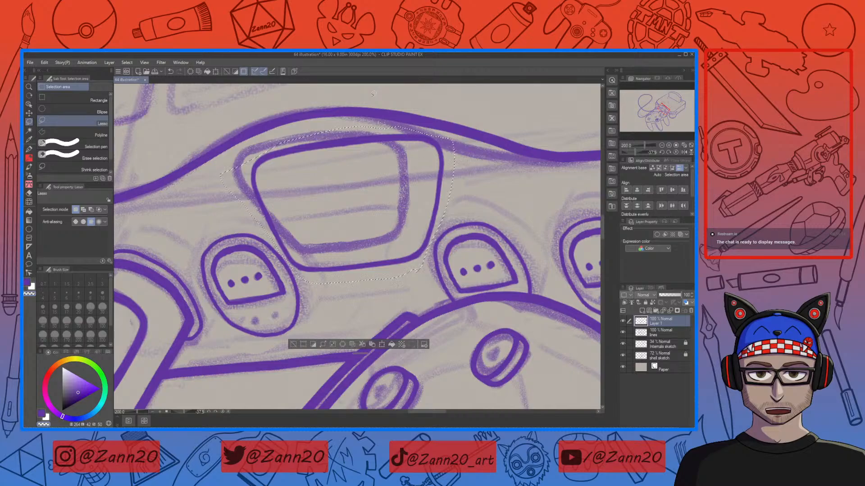
{"action": "key", "text": "ctrl+t"}
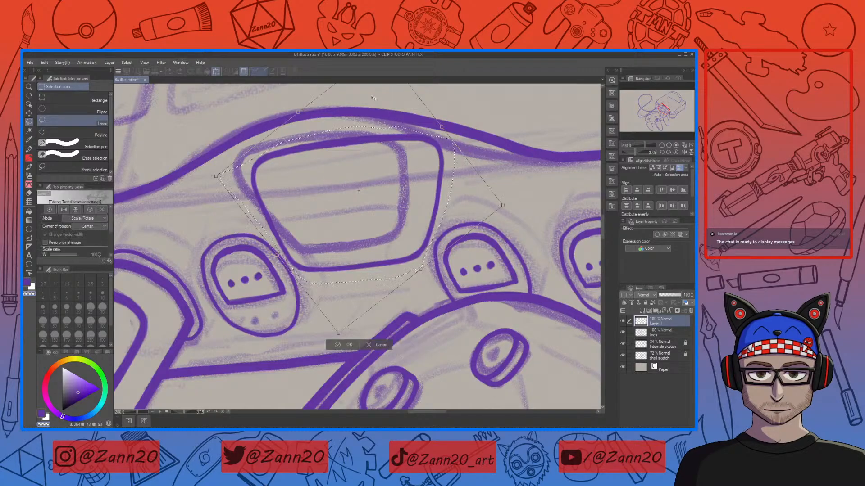
{"action": "left_click", "coordinate": [93, 219]}
{"action": "left_click", "coordinate": [93, 262]}
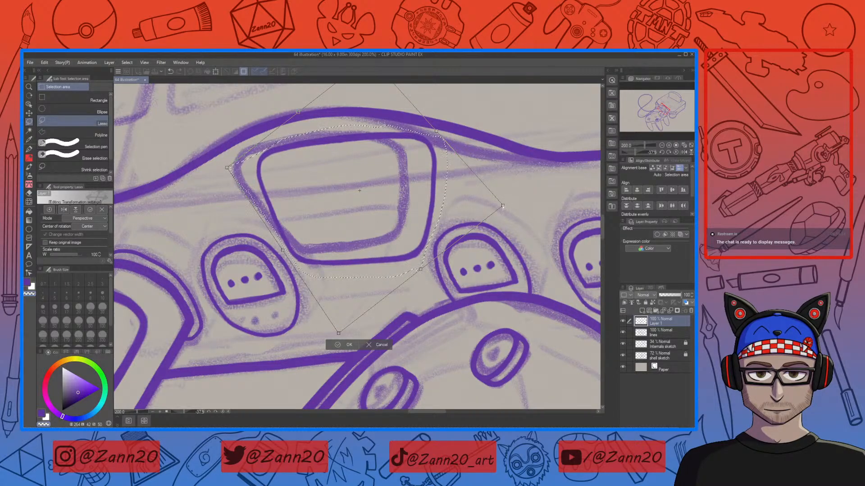
{"action": "left_click_drag", "start_coordinate": [436, 228], "coordinate": [432, 230]}
{"action": "mouse_move", "coordinate": [499, 205]}
{"action": "left_mouse_down"}
{"action": "mouse_move", "coordinate": [523, 218]}
{"action": "mouse_move", "coordinate": [511, 220]}
{"action": "mouse_move", "coordinate": [500, 207]}
{"action": "left_mouse_up"}
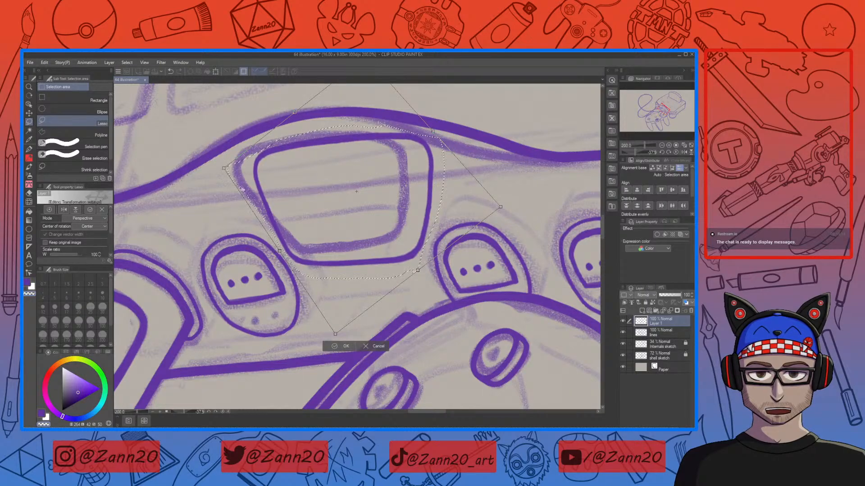
{"action": "mouse_move", "coordinate": [224, 169]}
{"action": "left_mouse_down"}
{"action": "mouse_move", "coordinate": [235, 173]}
{"action": "mouse_move", "coordinate": [225, 170]}
{"action": "left_mouse_up"}
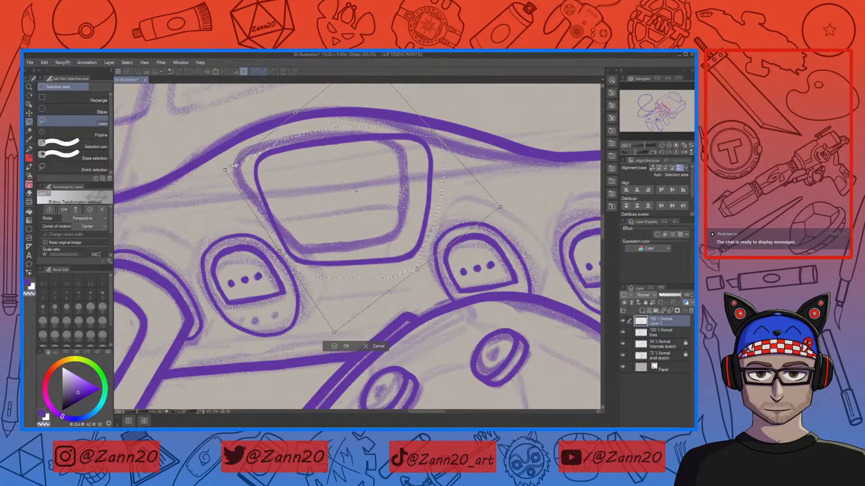
{"action": "left_click_drag", "start_coordinate": [279, 254], "coordinate": [264, 265]}
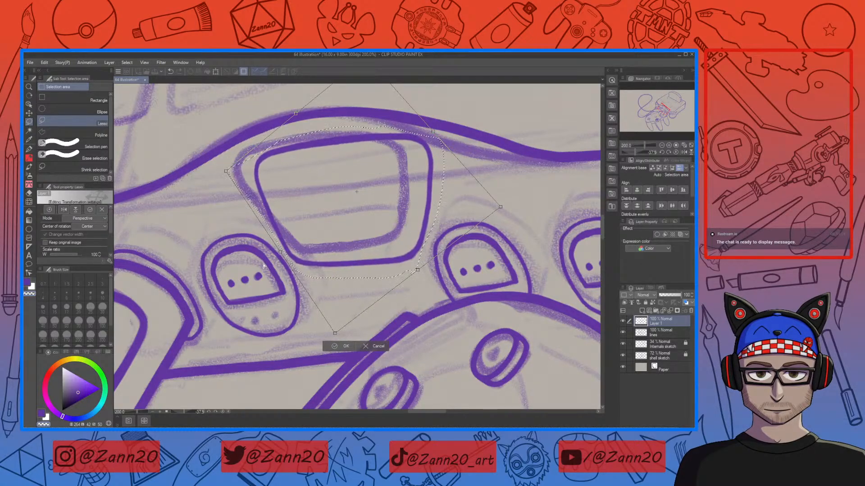
{"action": "left_click_drag", "start_coordinate": [230, 172], "coordinate": [227, 166]}
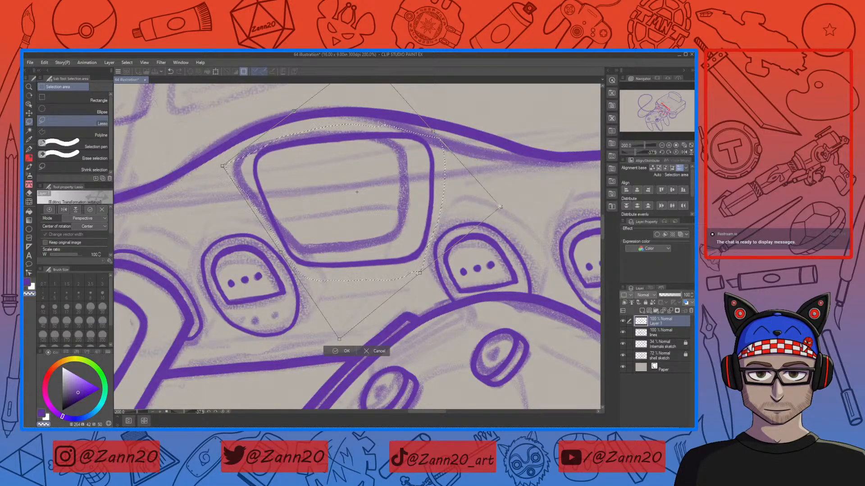
Step: Finish dragging the perspective corner handles to fit the button to the controller surface and apply the transform
{"action": "left_click_drag", "start_coordinate": [499, 207], "coordinate": [500, 209]}
{"action": "left_click_drag", "start_coordinate": [416, 276], "coordinate": [419, 274]}
{"action": "left_click_drag", "start_coordinate": [336, 342], "coordinate": [331, 336]}
{"action": "left_click_drag", "start_coordinate": [329, 336], "coordinate": [330, 336]}
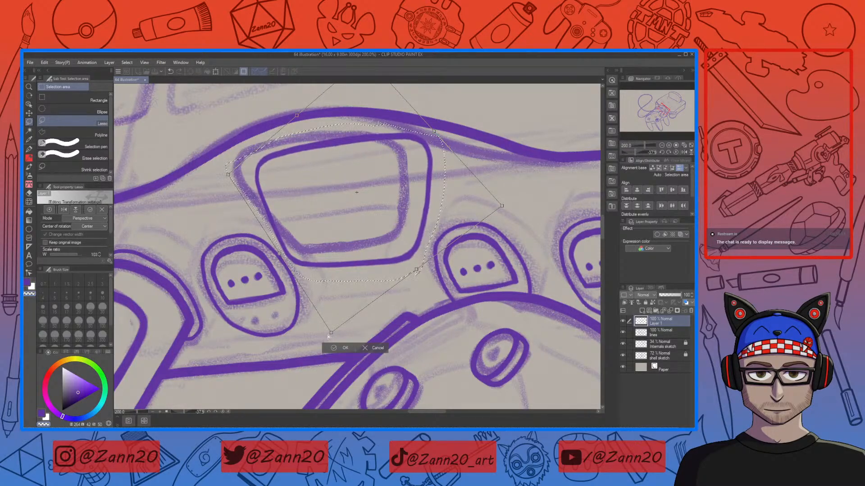
{"action": "left_click_drag", "start_coordinate": [334, 245], "coordinate": [335, 245]}
{"action": "left_click_drag", "start_coordinate": [229, 174], "coordinate": [226, 155]}
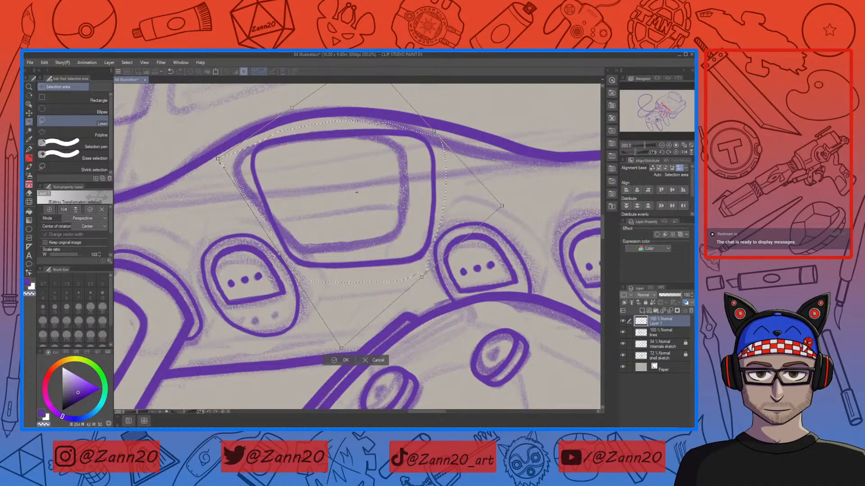
{"action": "left_click_drag", "start_coordinate": [492, 218], "coordinate": [475, 230]}
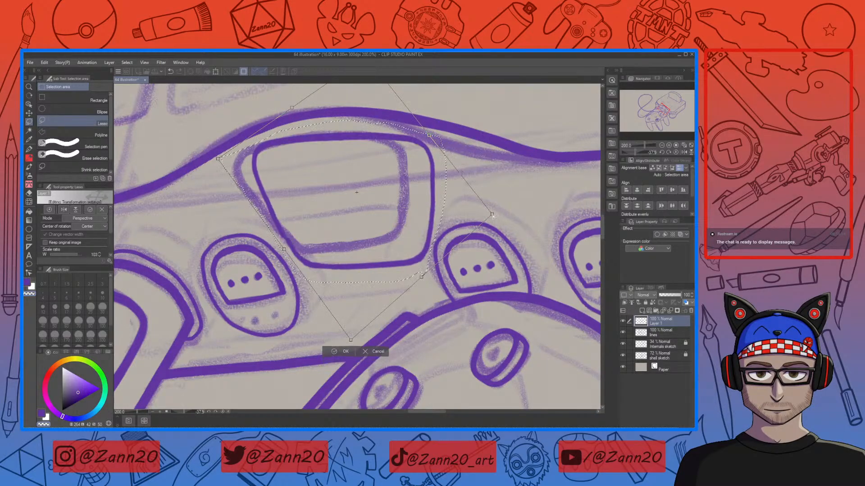
{"action": "left_click_drag", "start_coordinate": [351, 339], "coordinate": [317, 326]}
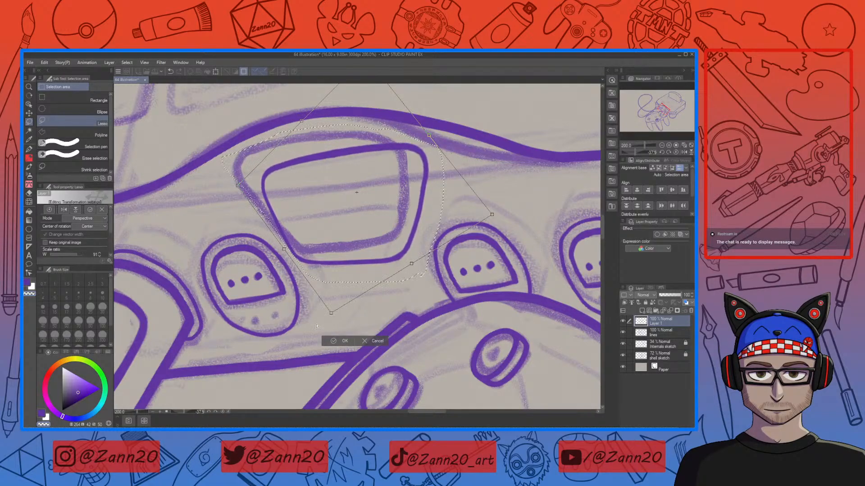
{"action": "left_click_drag", "start_coordinate": [505, 203], "coordinate": [506, 218]}
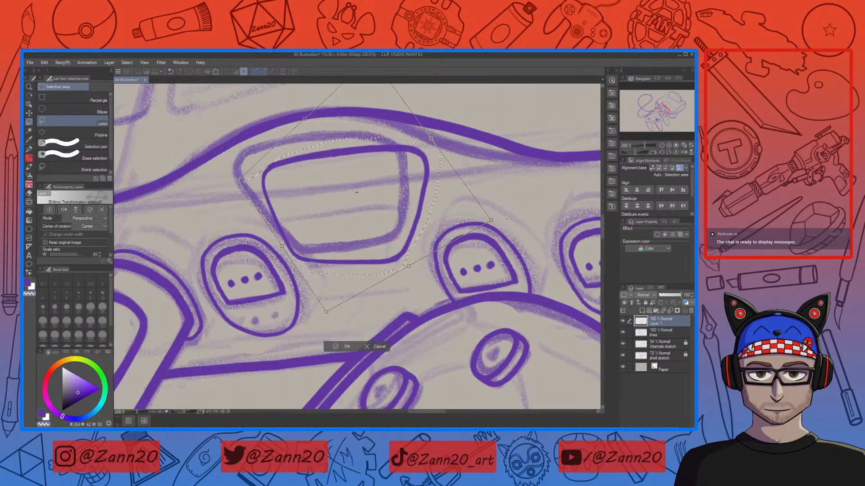
{"action": "left_click_drag", "start_coordinate": [236, 176], "coordinate": [234, 165]}
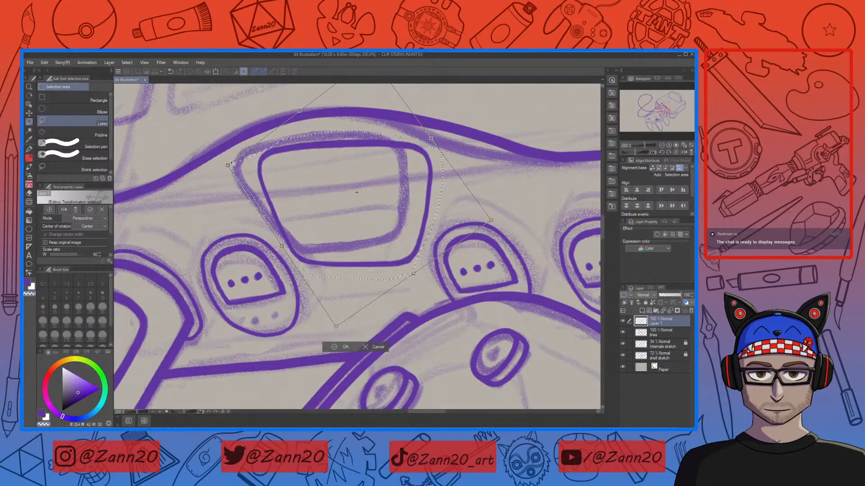
{"action": "mouse_move", "coordinate": [336, 328]}
{"action": "left_mouse_down"}
{"action": "mouse_move", "coordinate": [320, 342]}
{"action": "mouse_move", "coordinate": [283, 342]}
{"action": "left_mouse_up"}
{"action": "mouse_move", "coordinate": [534, 194]}
{"action": "left_mouse_down"}
{"action": "mouse_move", "coordinate": [494, 206]}
{"action": "mouse_move", "coordinate": [501, 218]}
{"action": "mouse_move", "coordinate": [492, 207]}
{"action": "left_mouse_up"}
{"action": "left_click_drag", "start_coordinate": [396, 249], "coordinate": [398, 263]}
{"action": "left_click_drag", "start_coordinate": [510, 220], "coordinate": [510, 210]}
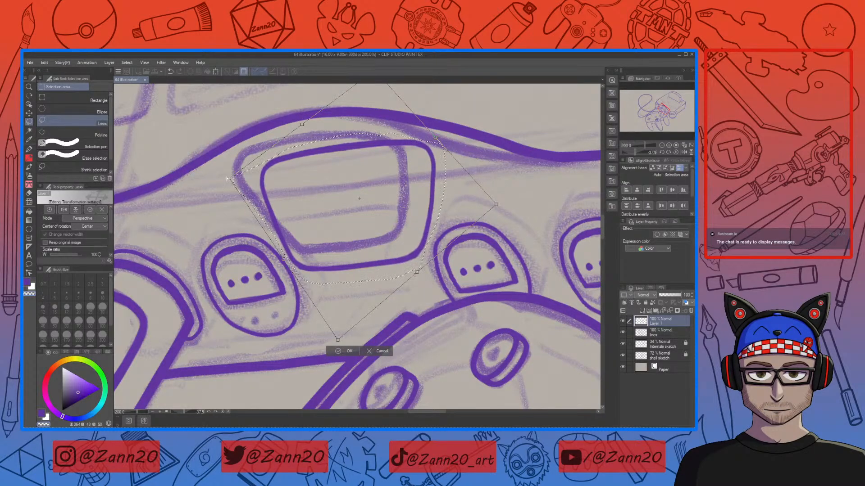
{"action": "left_click_drag", "start_coordinate": [229, 180], "coordinate": [226, 173]}
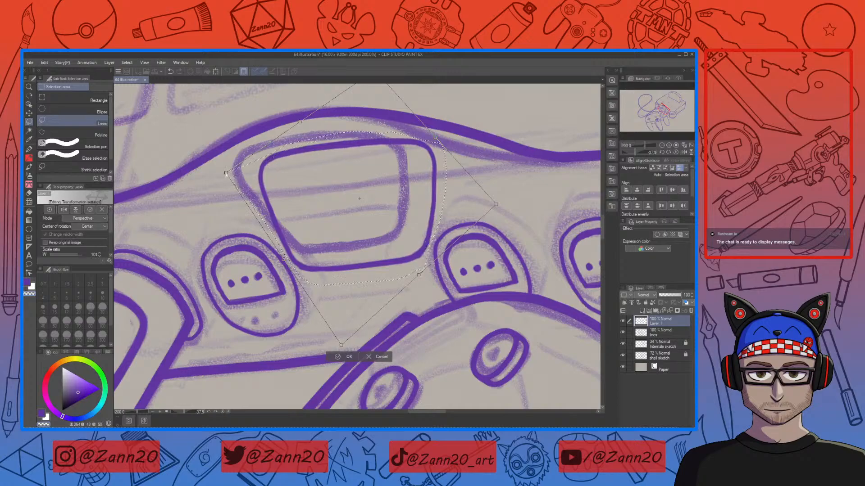
{"action": "left_click_drag", "start_coordinate": [395, 268], "coordinate": [389, 269]}
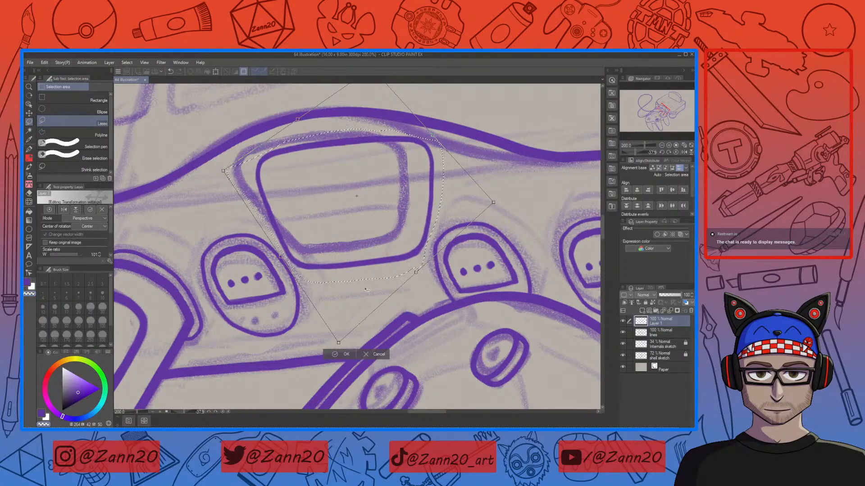
{"action": "left_click", "coordinate": [338, 355]}
Step: Deselect the button and zoom out to check how it sits on the controller, then zoom back in
{"action": "key", "text": "ctrl+d"}
{"action": "key", "text": "ctrl+minus"}
{"action": "key", "text": "ctrl+minus"}
{"action": "key", "text": "ctrl+minus"}
{"action": "key", "text": "ctrl+minus"}
{"action": "key", "text": "ctrl+plus"}
{"action": "key", "text": "ctrl+plus"}
{"action": "key", "text": "ctrl+plus"}
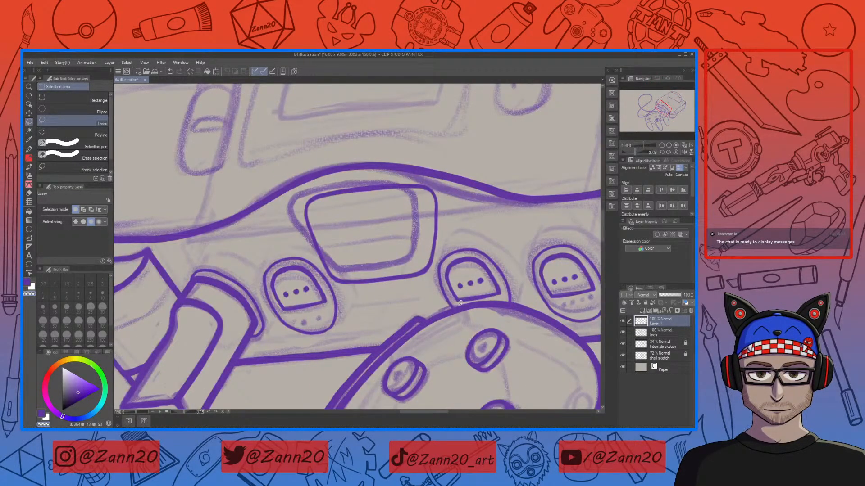
Step: Reselect the button and apply another Perspective transform, adjusting its corner handles to match the console's angle
{"action": "key", "text": "ctrl+shift+d"}
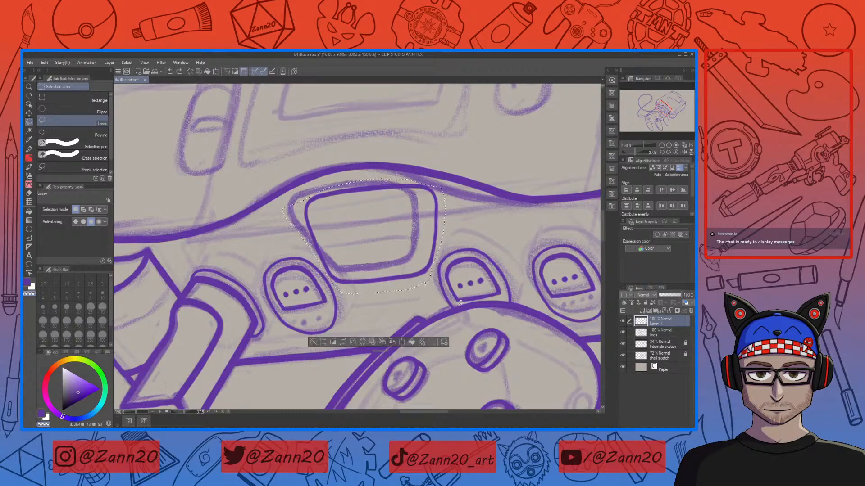
{"action": "left_click", "coordinate": [401, 342]}
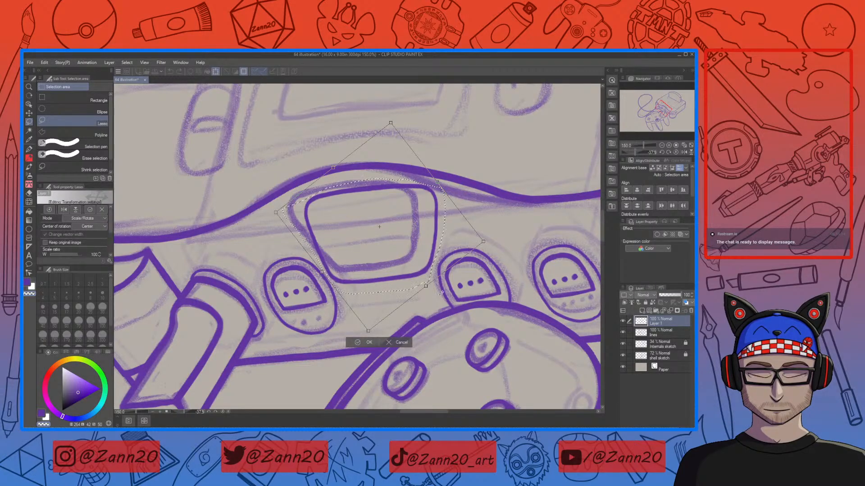
{"action": "key", "text": "ctrl+minus"}
{"action": "key", "text": "ctrl+minus"}
{"action": "key", "text": "ctrl+minus"}
{"action": "key", "text": "ctrl+minus"}
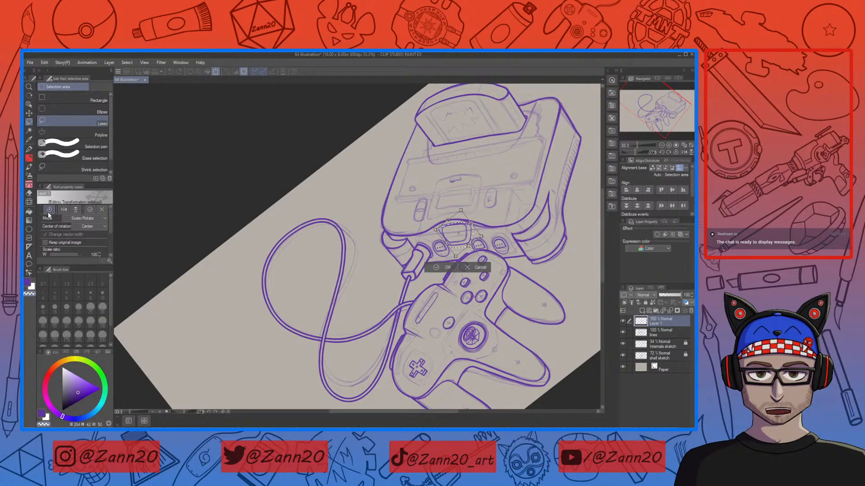
{"action": "left_click", "coordinate": [89, 218]}
{"action": "left_click", "coordinate": [94, 263]}
{"action": "left_click_drag", "start_coordinate": [482, 237], "coordinate": [483, 238]}
{"action": "left_click_drag", "start_coordinate": [461, 210], "coordinate": [464, 215]}
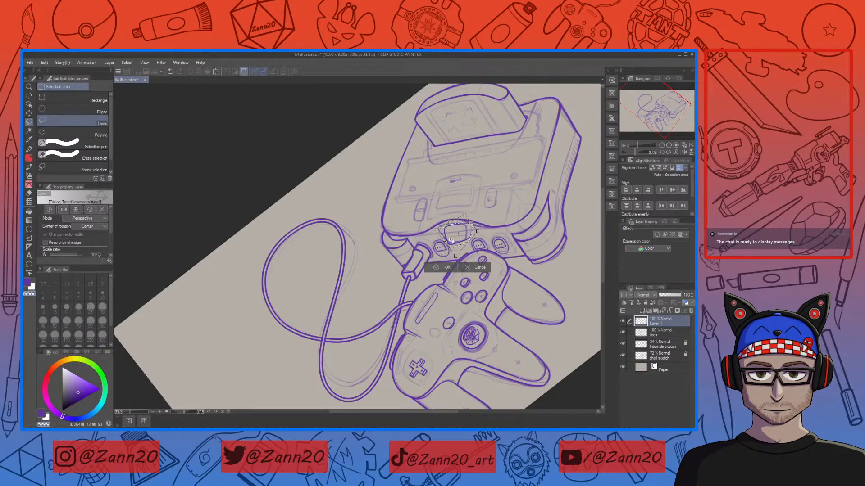
{"action": "left_click_drag", "start_coordinate": [477, 233], "coordinate": [473, 247]}
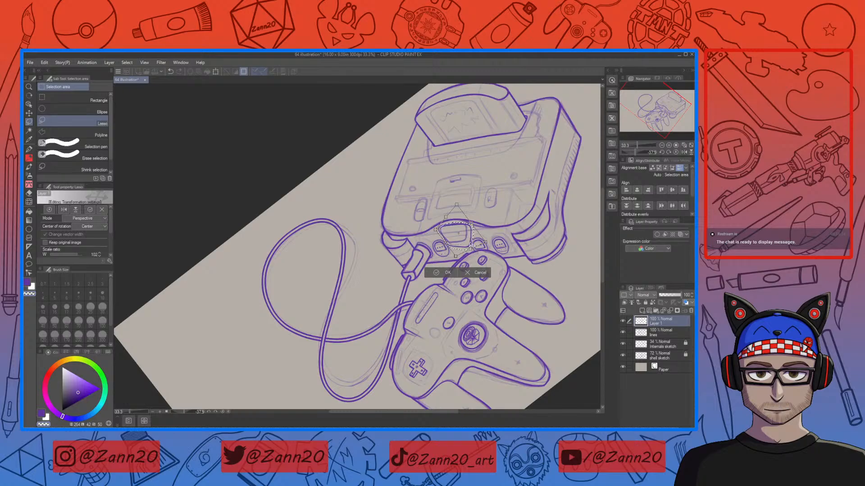
{"action": "left_click_drag", "start_coordinate": [436, 230], "coordinate": [435, 231]}
{"action": "left_click_drag", "start_coordinate": [454, 260], "coordinate": [451, 260]}
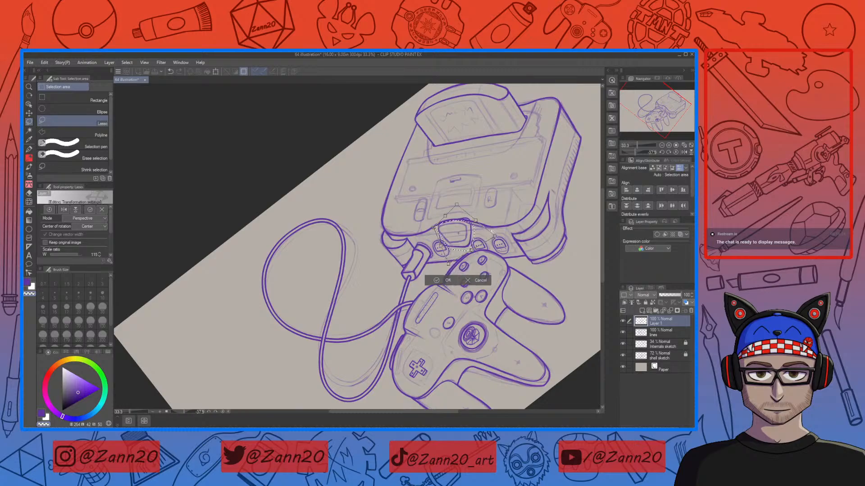
{"action": "left_click_drag", "start_coordinate": [494, 235], "coordinate": [491, 238]}
{"action": "left_click_drag", "start_coordinate": [457, 204], "coordinate": [465, 207]}
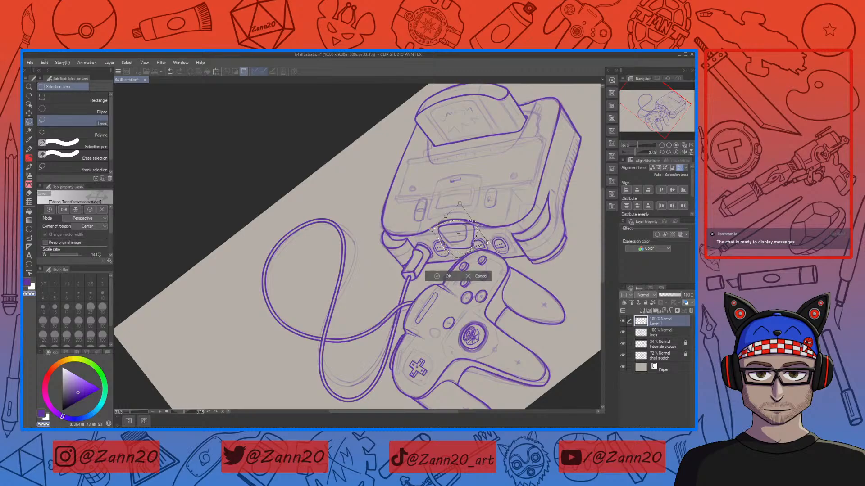
{"action": "left_click_drag", "start_coordinate": [459, 204], "coordinate": [462, 206]}
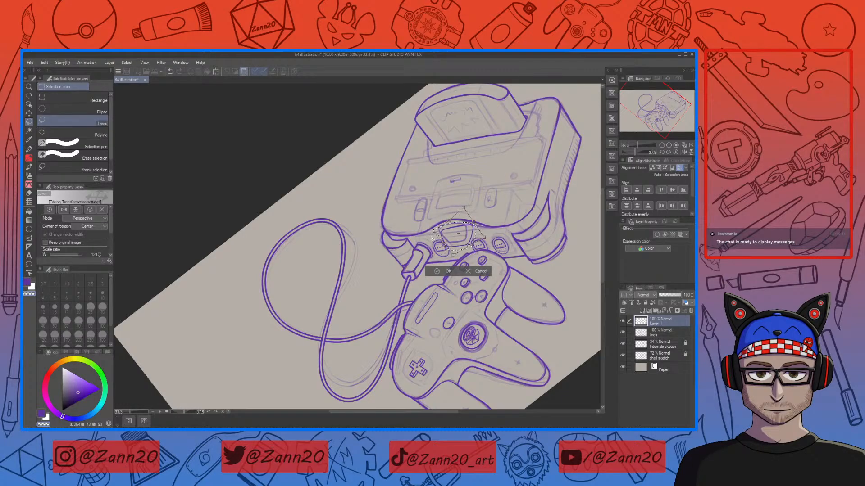
{"action": "left_click_drag", "start_coordinate": [435, 234], "coordinate": [433, 232]}
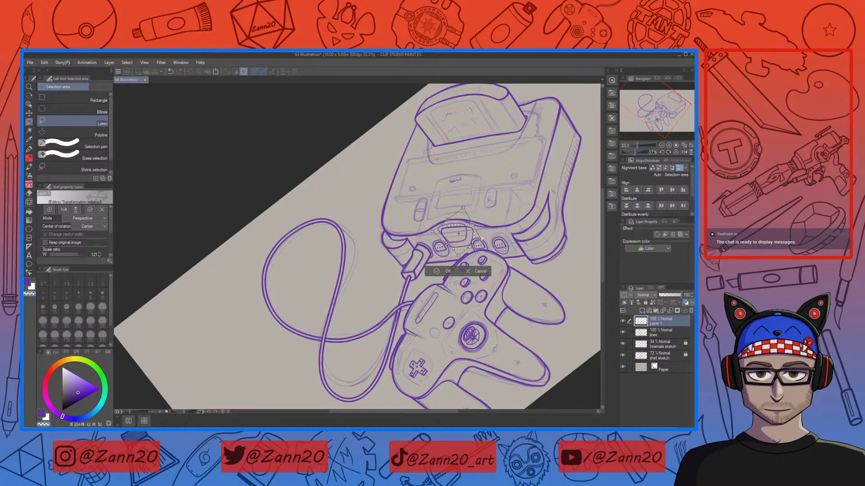
{"action": "left_click_drag", "start_coordinate": [481, 239], "coordinate": [442, 218]}
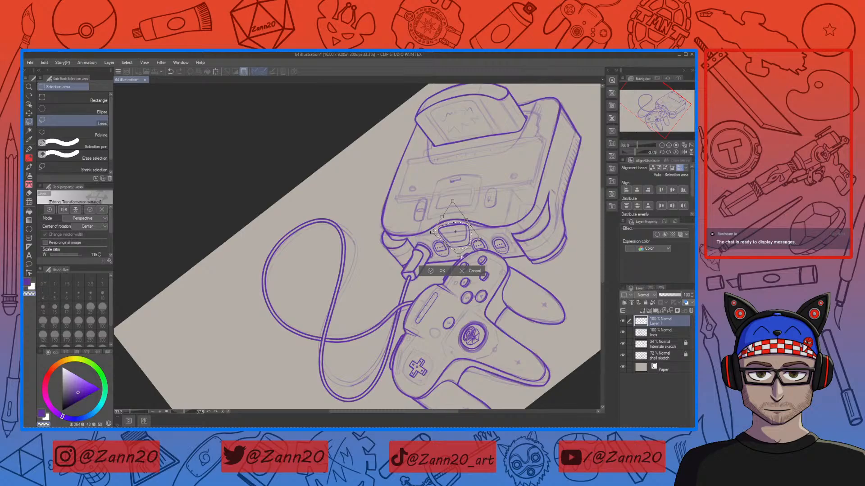
{"action": "left_click_drag", "start_coordinate": [470, 249], "coordinate": [471, 248]}
{"action": "left_click_drag", "start_coordinate": [459, 255], "coordinate": [458, 255]}
{"action": "mouse_move", "coordinate": [442, 218]}
{"action": "left_mouse_down"}
{"action": "mouse_move", "coordinate": [469, 219]}
{"action": "mouse_move", "coordinate": [483, 239]}
{"action": "left_mouse_up"}
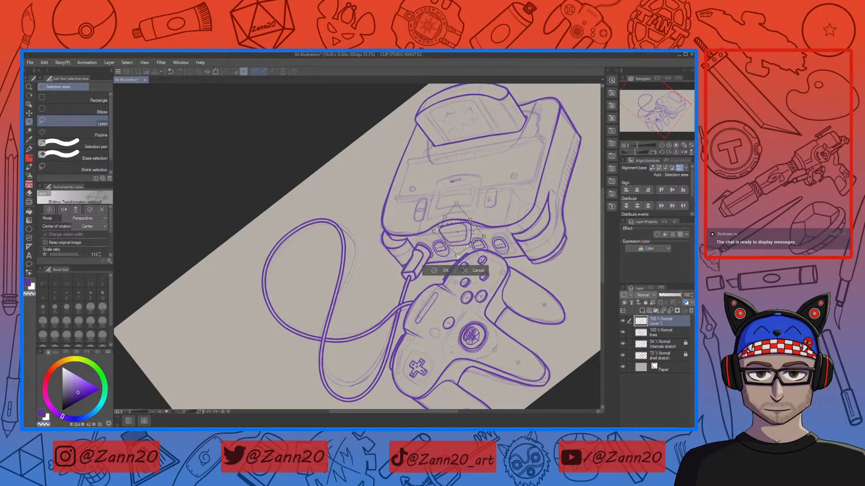
{"action": "left_click_drag", "start_coordinate": [457, 256], "coordinate": [490, 231]}
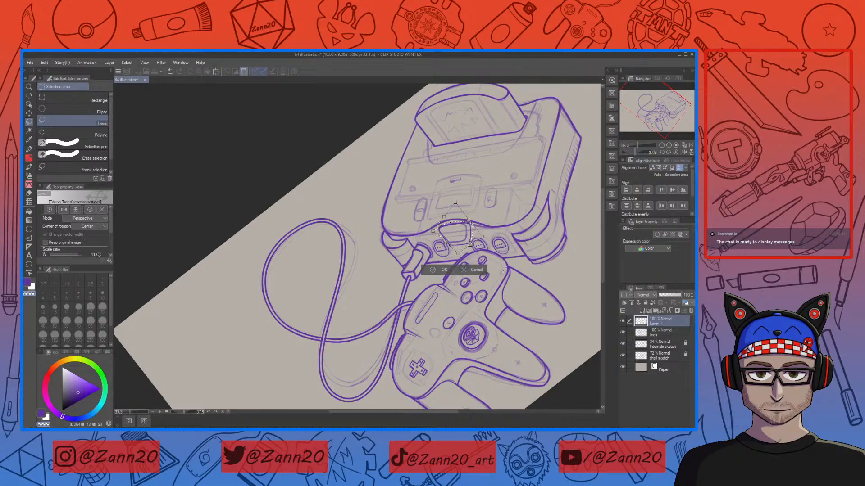
{"action": "key", "text": "ctrl+plus"}
{"action": "key", "text": "Return"}
{"action": "left_click_drag", "start_coordinate": [470, 215], "coordinate": [489, 283]}
{"action": "key", "text": "ctrl+t"}
{"action": "left_click_drag", "start_coordinate": [436, 278], "coordinate": [438, 277]}
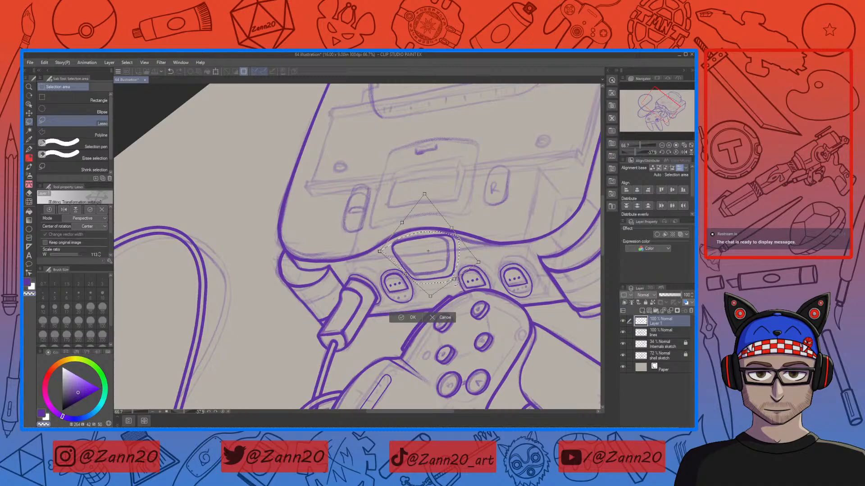
{"action": "left_click", "coordinate": [92, 219]}
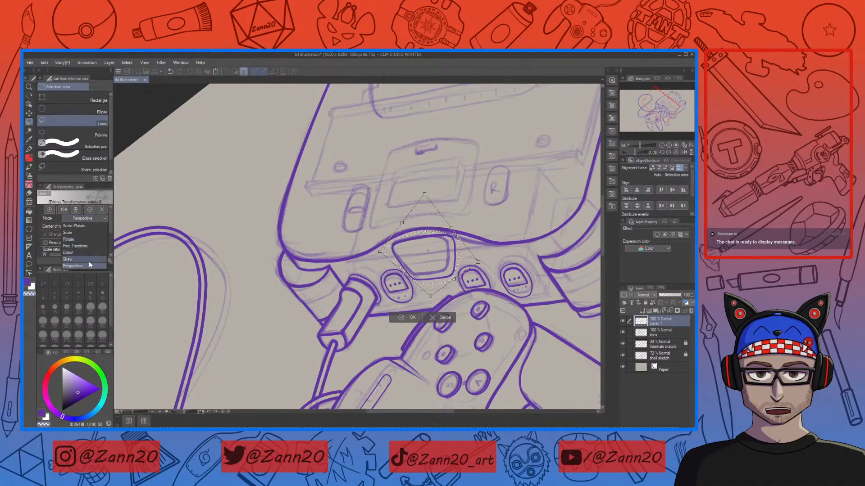
{"action": "left_click", "coordinate": [90, 226]}
{"action": "left_click_drag", "start_coordinate": [478, 262], "coordinate": [459, 267]}
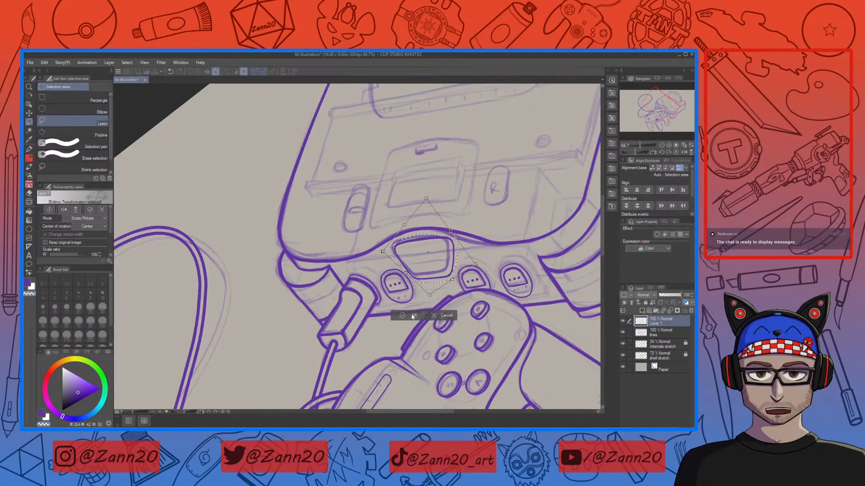
{"action": "left_click", "coordinate": [429, 316]}
Step: Try a pen stroke along the button's right side and undo it
{"action": "key", "text": "ctrl+minus"}
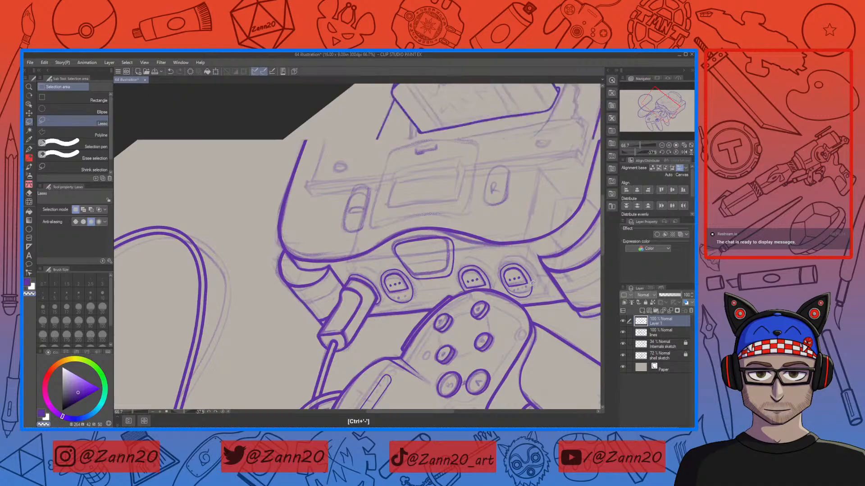
{"action": "key", "text": "ctrl+plus"}
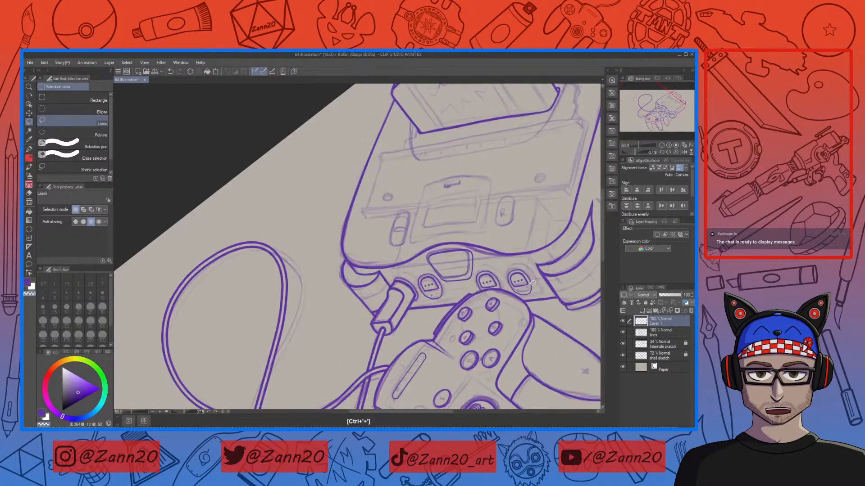
{"action": "left_click_drag", "start_coordinate": [517, 215], "coordinate": [427, 224]}
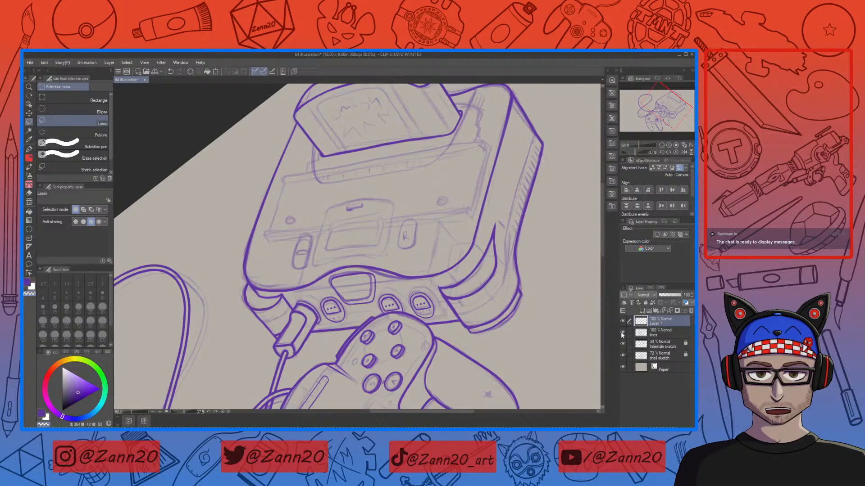
{"action": "key", "text": "ctrl+plus"}
{"action": "key", "text": "ctrl+plus"}
{"action": "key", "text": "ctrl+plus"}
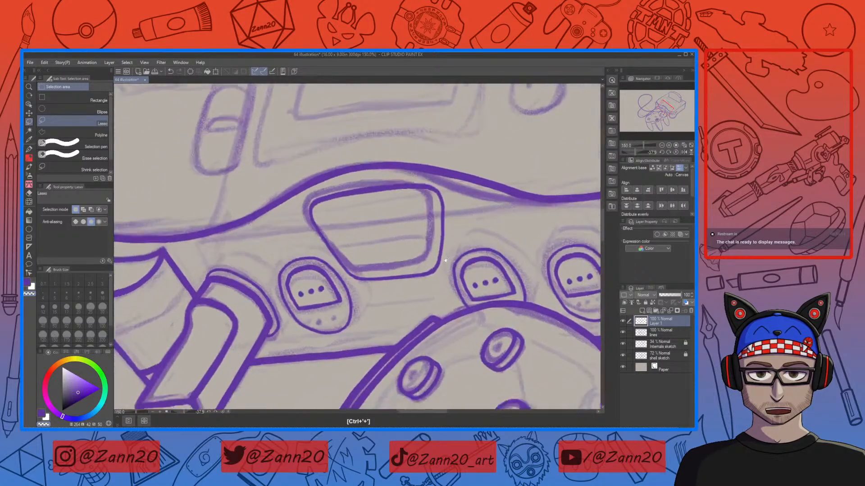
{"action": "key", "text": "p"}
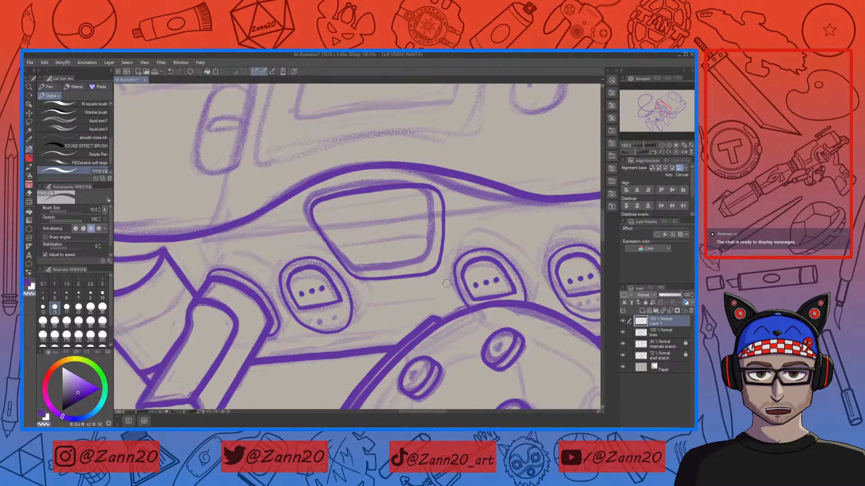
{"action": "key", "text": "c"}
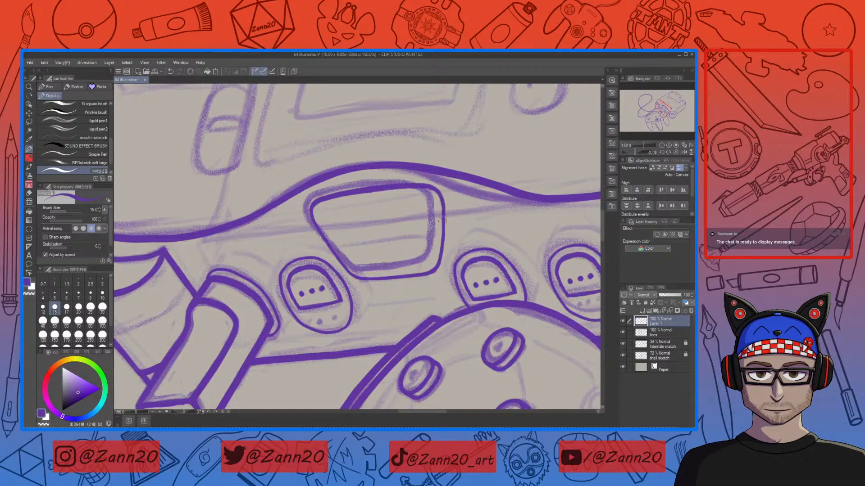
{"action": "left_click_drag", "start_coordinate": [443, 224], "coordinate": [438, 260]}
{"action": "key", "text": "ctrl+z"}
Step: Add a new layer above the button layer, set the button layer's opacity to 50%, and select the new layer
{"action": "left_click", "coordinate": [641, 334]}
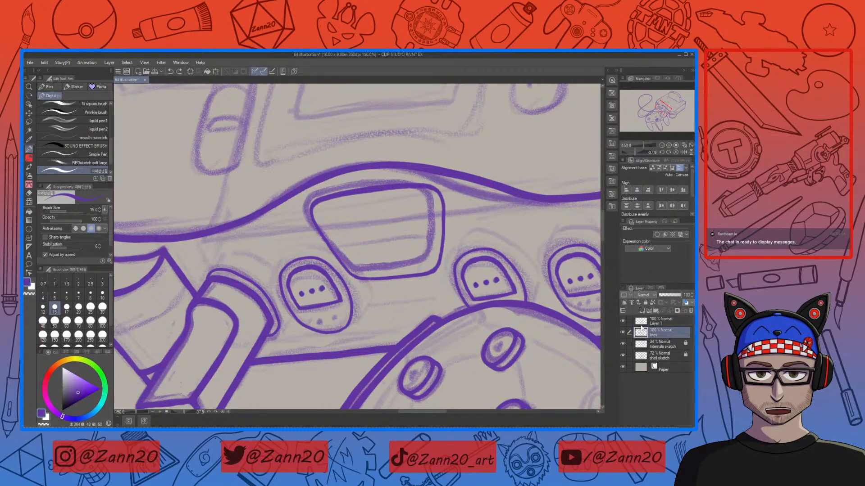
{"action": "left_click", "coordinate": [642, 310]}
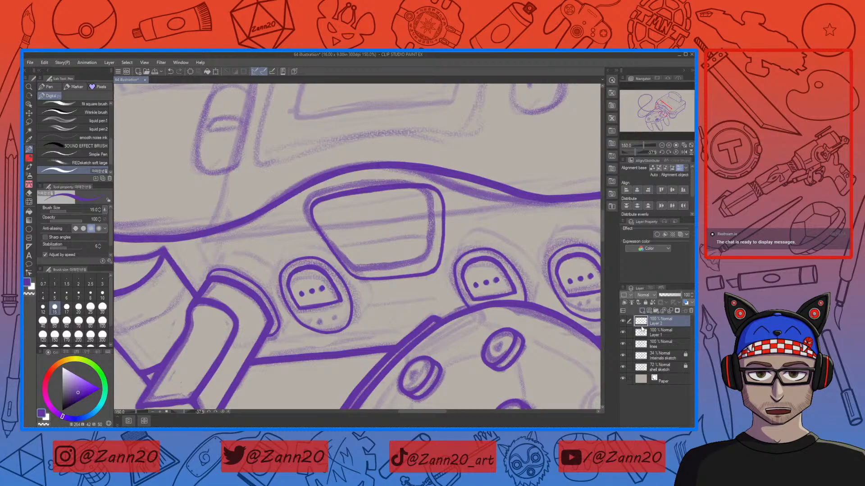
{"action": "left_click", "coordinate": [632, 332]}
{"action": "left_click", "coordinate": [671, 295]}
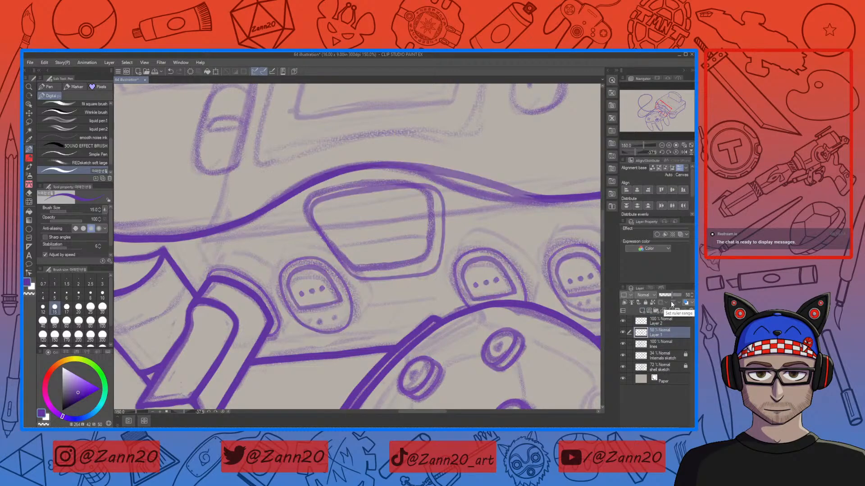
{"action": "left_click", "coordinate": [643, 321]}
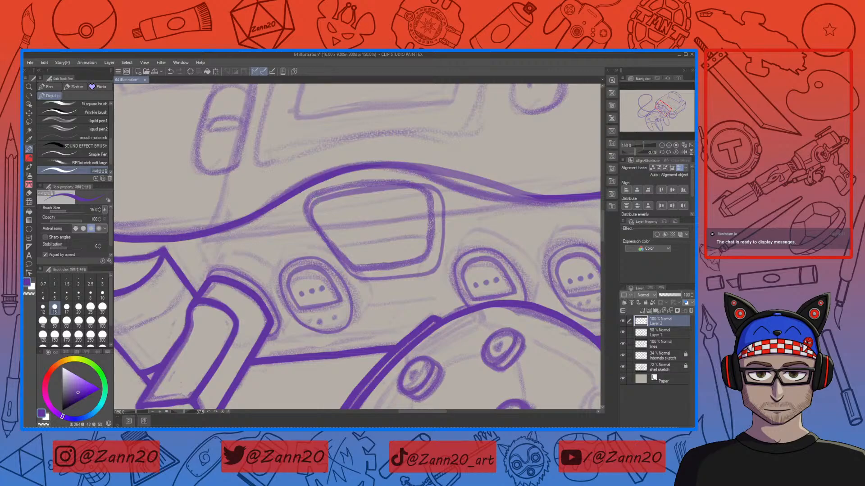
Step: Ink the top and left edges of the button on the new layer, redrawing the left stroke once
{"action": "left_click_drag", "start_coordinate": [300, 207], "coordinate": [480, 188]}
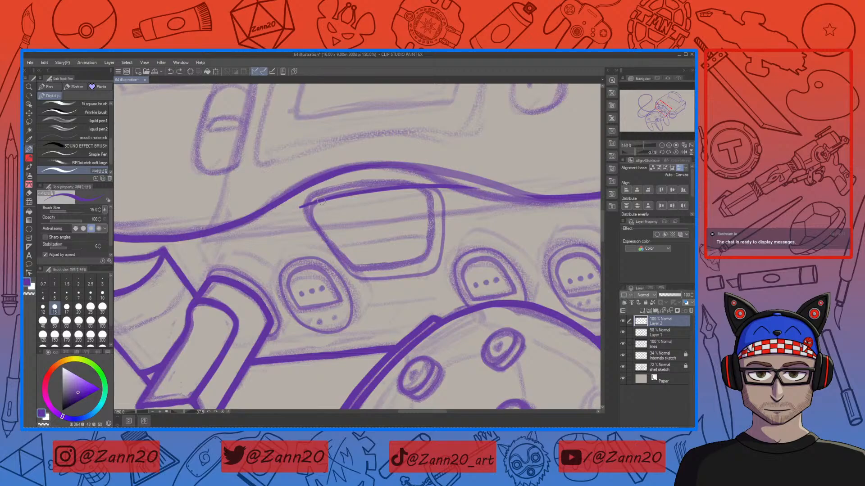
{"action": "mouse_move", "coordinate": [311, 204]}
{"action": "left_mouse_down"}
{"action": "mouse_move", "coordinate": [313, 227]}
{"action": "mouse_move", "coordinate": [332, 249]}
{"action": "left_mouse_up"}
{"action": "left_click_drag", "start_coordinate": [312, 210], "coordinate": [364, 289]}
{"action": "key", "text": "ctrl+z"}
{"action": "left_click_drag", "start_coordinate": [324, 238], "coordinate": [373, 308]}
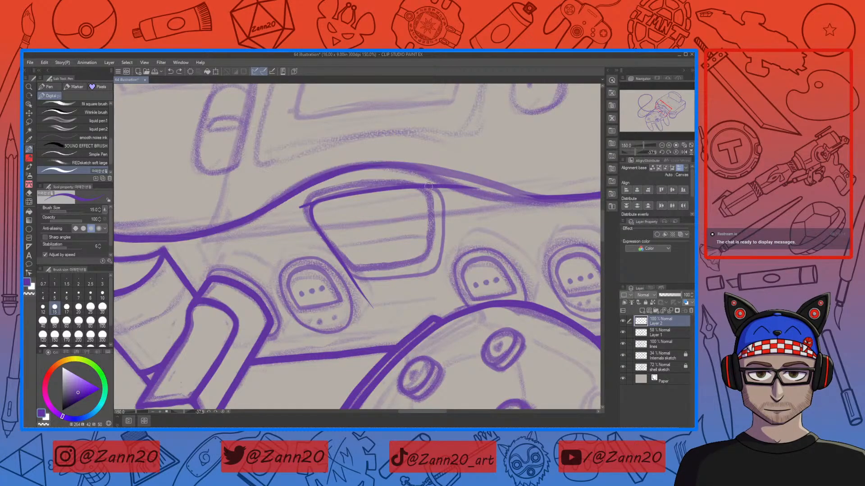
Step: Ink the button's right side, retrying the stroke several times until it fits
{"action": "mouse_move", "coordinate": [428, 186]}
{"action": "left_mouse_down"}
{"action": "mouse_move", "coordinate": [445, 201]}
{"action": "mouse_move", "coordinate": [444, 252]}
{"action": "left_mouse_up"}
{"action": "key", "text": "ctrl+z"}
{"action": "mouse_move", "coordinate": [429, 187]}
{"action": "left_mouse_down"}
{"action": "mouse_move", "coordinate": [444, 194]}
{"action": "mouse_move", "coordinate": [445, 217]}
{"action": "left_mouse_up"}
{"action": "key", "text": "ctrl+z"}
{"action": "mouse_move", "coordinate": [431, 186]}
{"action": "left_mouse_down"}
{"action": "mouse_move", "coordinate": [441, 218]}
{"action": "mouse_move", "coordinate": [441, 284]}
{"action": "left_mouse_up"}
{"action": "key", "text": "ctrl+z"}
{"action": "left_click_drag", "start_coordinate": [443, 202], "coordinate": [438, 276]}
{"action": "key", "text": "ctrl+z"}
{"action": "left_click_drag", "start_coordinate": [442, 208], "coordinate": [440, 274]}
{"action": "mouse_move", "coordinate": [444, 210]}
{"action": "left_mouse_down"}
{"action": "mouse_move", "coordinate": [437, 300]}
{"action": "mouse_move", "coordinate": [441, 251]}
{"action": "mouse_move", "coordinate": [408, 276]}
{"action": "left_mouse_up"}
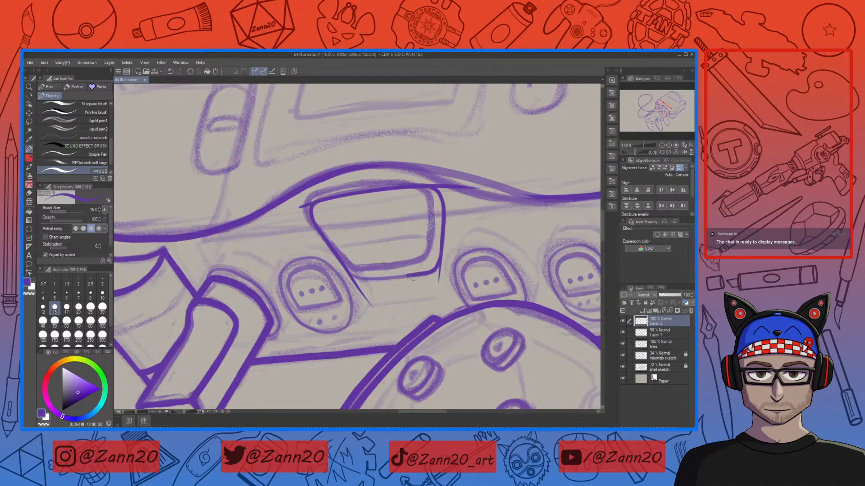
{"action": "key", "text": "ctrl+z"}
Step: Ink the button's bottom edge, redoing the stroke repeatedly to match the curve
{"action": "left_click_drag", "start_coordinate": [439, 266], "coordinate": [356, 280]}
{"action": "key", "text": "ctrl+z"}
{"action": "left_click_drag", "start_coordinate": [362, 281], "coordinate": [380, 281]}
{"action": "left_click_drag", "start_coordinate": [351, 278], "coordinate": [428, 272]}
{"action": "key", "text": "ctrl+z"}
{"action": "left_click_drag", "start_coordinate": [353, 279], "coordinate": [435, 276]}
{"action": "key", "text": "ctrl+z"}
{"action": "left_click_drag", "start_coordinate": [352, 280], "coordinate": [450, 269]}
{"action": "key", "text": "ctrl+z"}
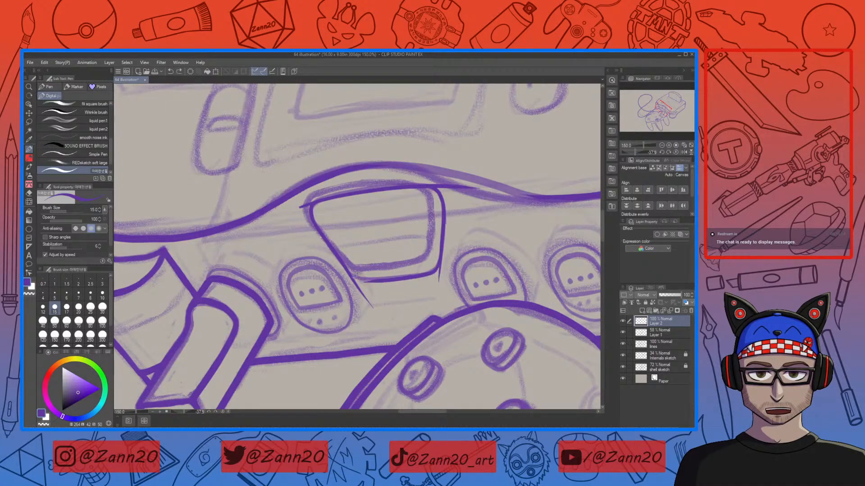
{"action": "left_click_drag", "start_coordinate": [353, 279], "coordinate": [435, 276]}
{"action": "key", "text": "ctrl+z"}
{"action": "left_click_drag", "start_coordinate": [349, 276], "coordinate": [441, 274]}
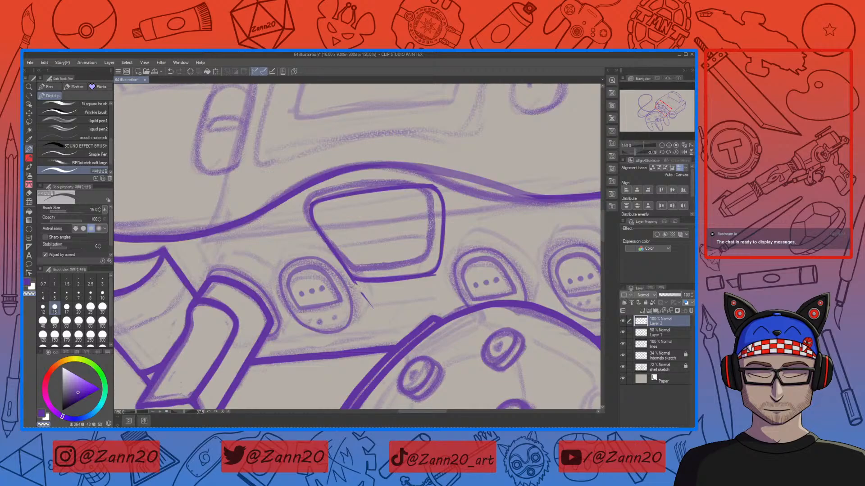
{"action": "key", "text": "ctrl+z"}
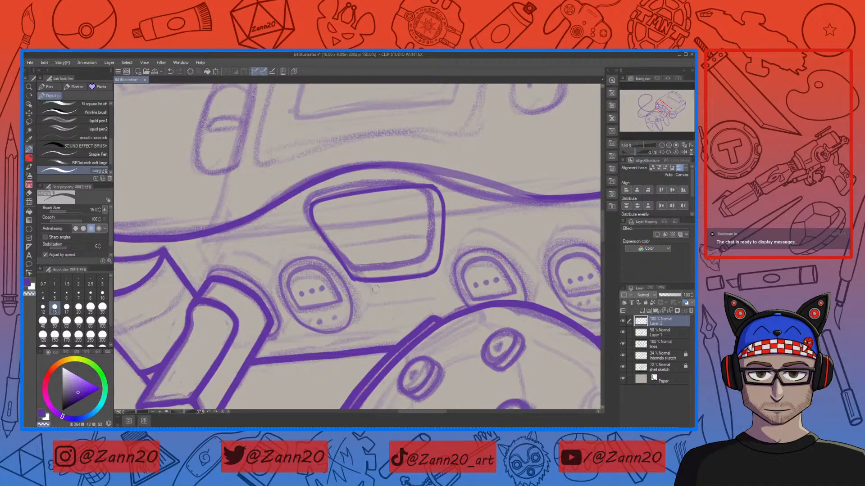
Step: Redraw the button outline's lower edge more cleanly at close zoom
{"action": "key", "text": "ctrl+plus"}
{"action": "key", "text": "ctrl+plus"}
{"action": "key", "text": "ctrl+plus"}
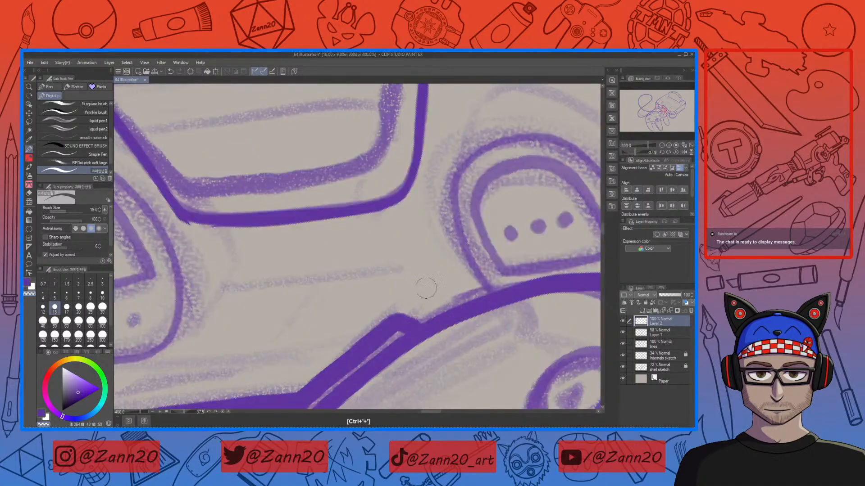
{"action": "left_click_drag", "start_coordinate": [329, 253], "coordinate": [507, 315]}
{"action": "left_click_drag", "start_coordinate": [388, 290], "coordinate": [551, 282]}
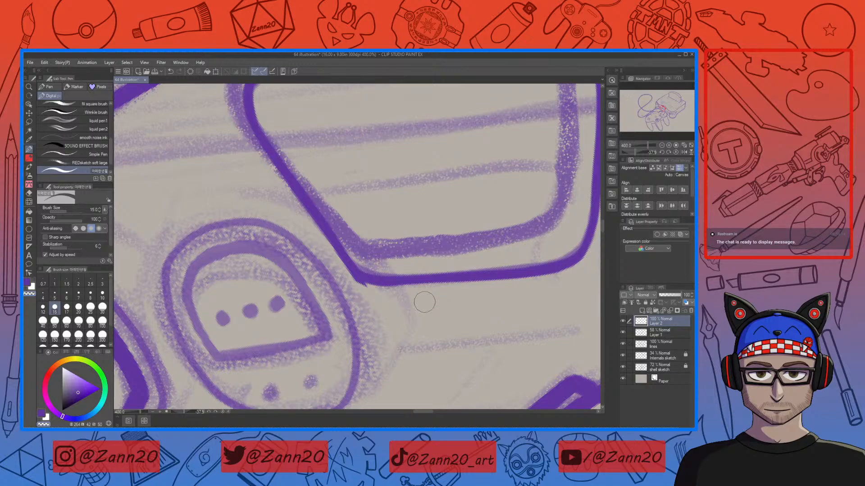
{"action": "key", "text": "ctrl+z"}
{"action": "left_click_drag", "start_coordinate": [383, 292], "coordinate": [541, 284]}
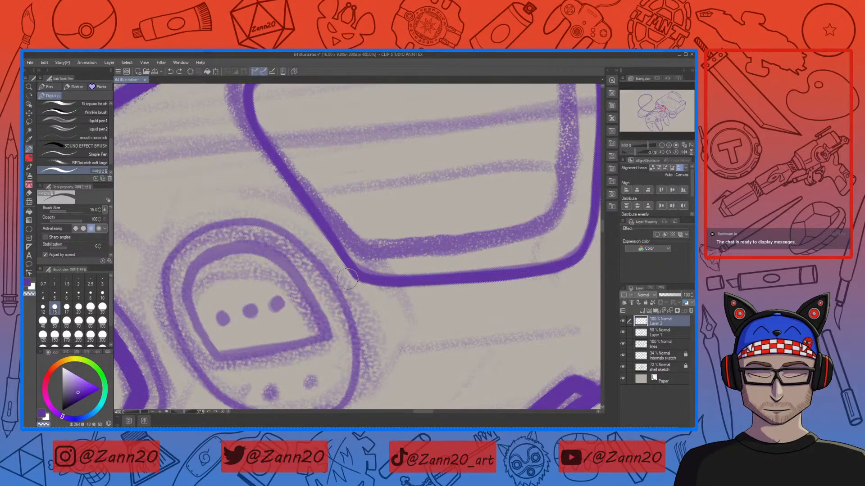
{"action": "left_click_drag", "start_coordinate": [514, 294], "coordinate": [415, 396]}
{"action": "left_click_drag", "start_coordinate": [382, 301], "coordinate": [469, 321]}
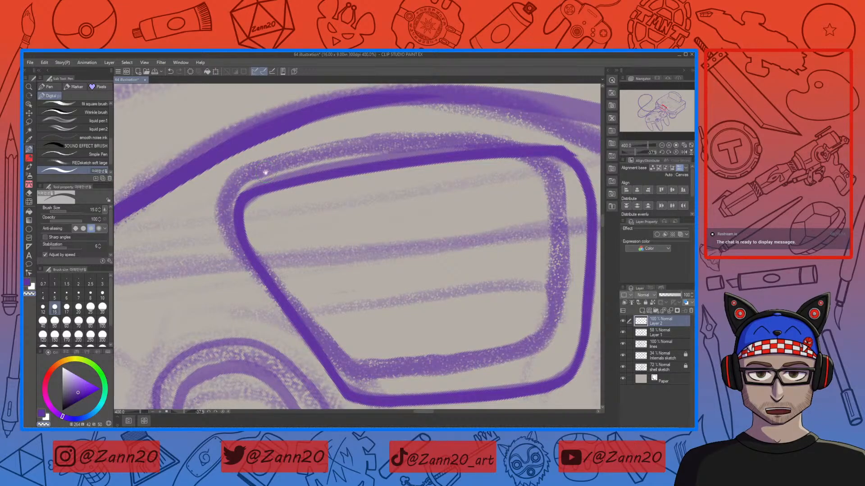
{"action": "left_click_drag", "start_coordinate": [490, 260], "coordinate": [315, 303]}
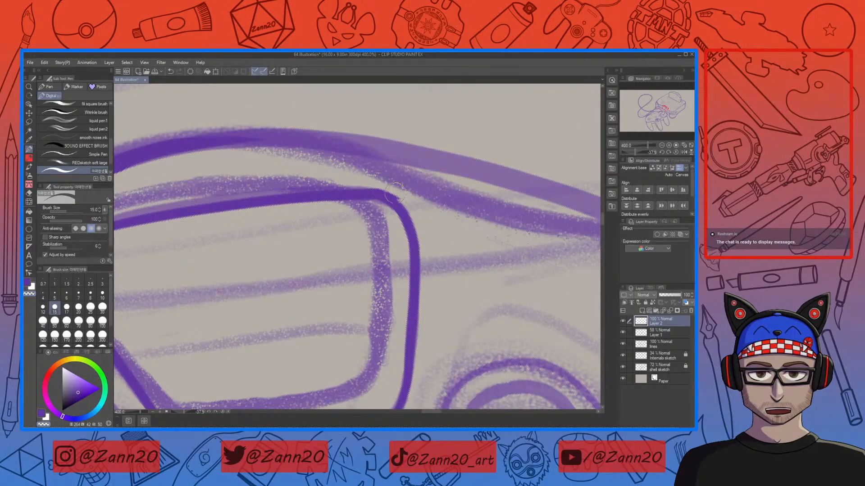
{"action": "left_click_drag", "start_coordinate": [429, 256], "coordinate": [473, 205]}
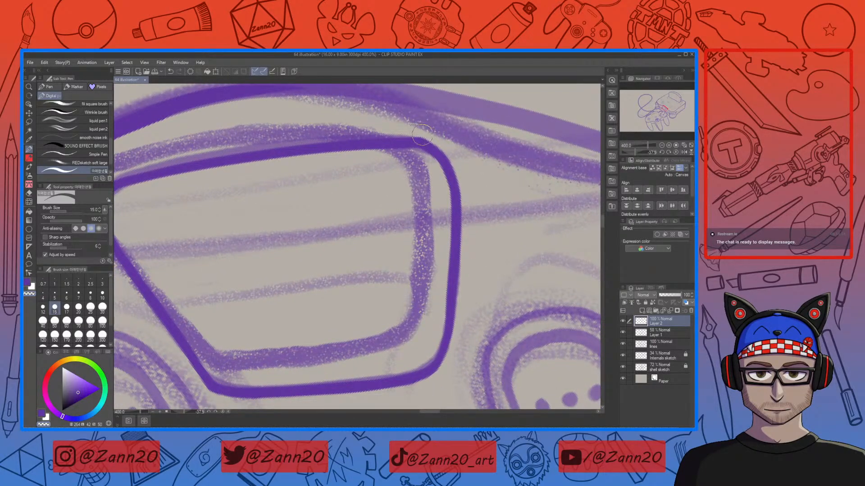
{"action": "left_click_drag", "start_coordinate": [455, 253], "coordinate": [472, 184]}
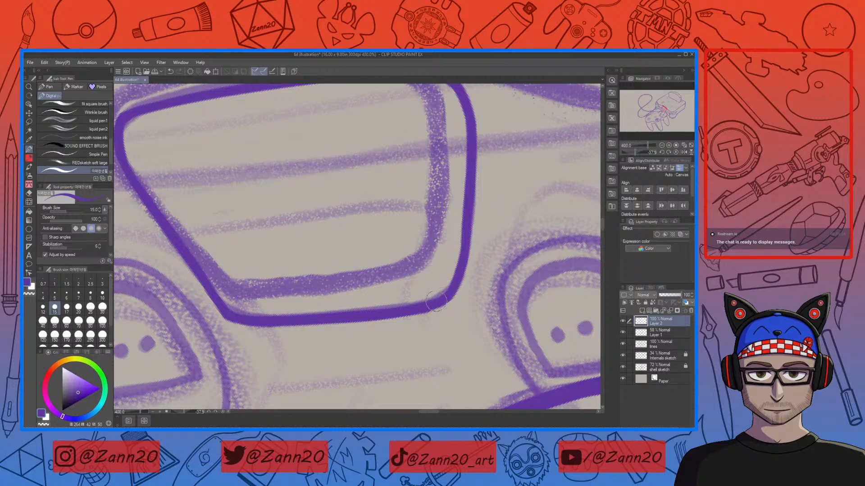
{"action": "left_click_drag", "start_coordinate": [487, 219], "coordinate": [479, 274]}
Step: Touch up the button outline's corners and top-right joint at close zoom
{"action": "key", "text": "c"}
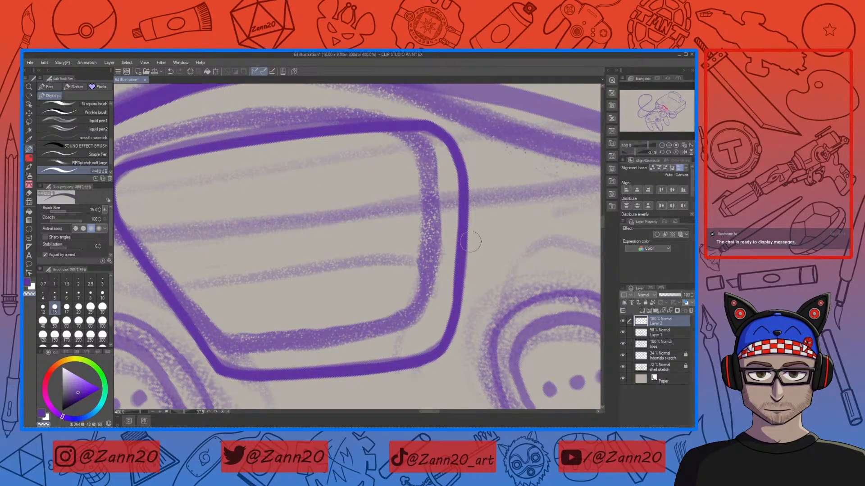
{"action": "left_click_drag", "start_coordinate": [440, 128], "coordinate": [457, 162]}
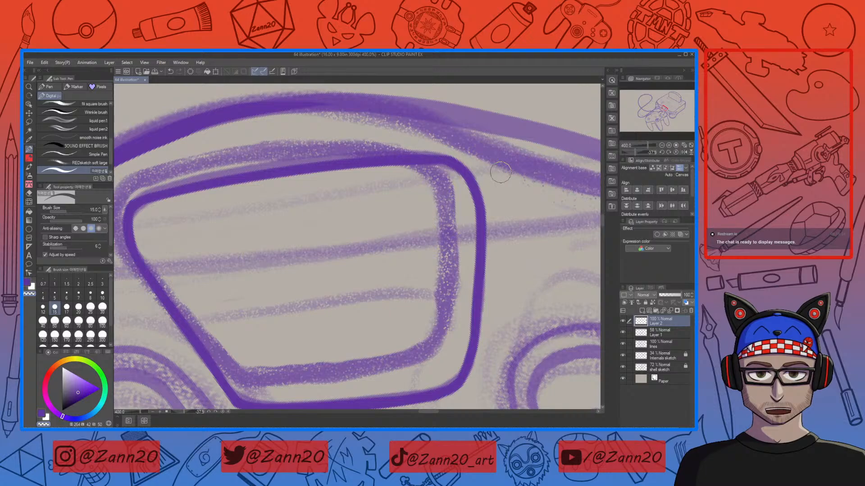
{"action": "left_click_drag", "start_coordinate": [501, 171], "coordinate": [578, 144]}
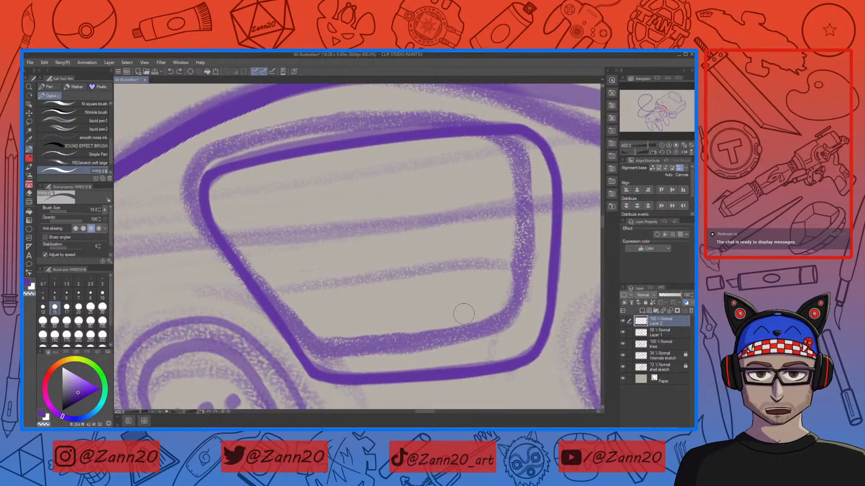
{"action": "left_click_drag", "start_coordinate": [464, 314], "coordinate": [473, 274]}
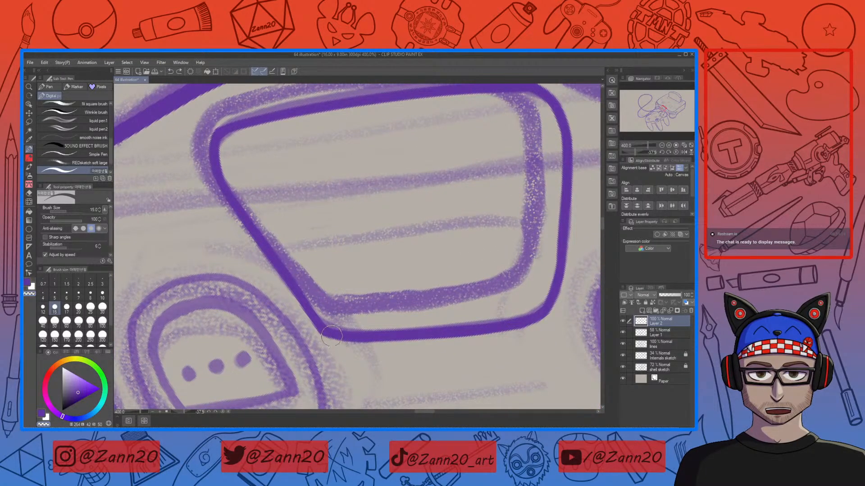
{"action": "key", "text": "c"}
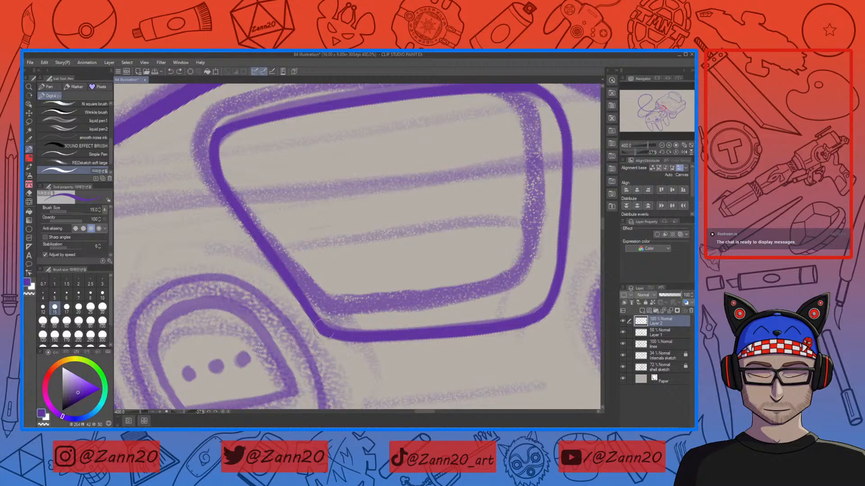
{"action": "left_click_drag", "start_coordinate": [321, 326], "coordinate": [338, 335]}
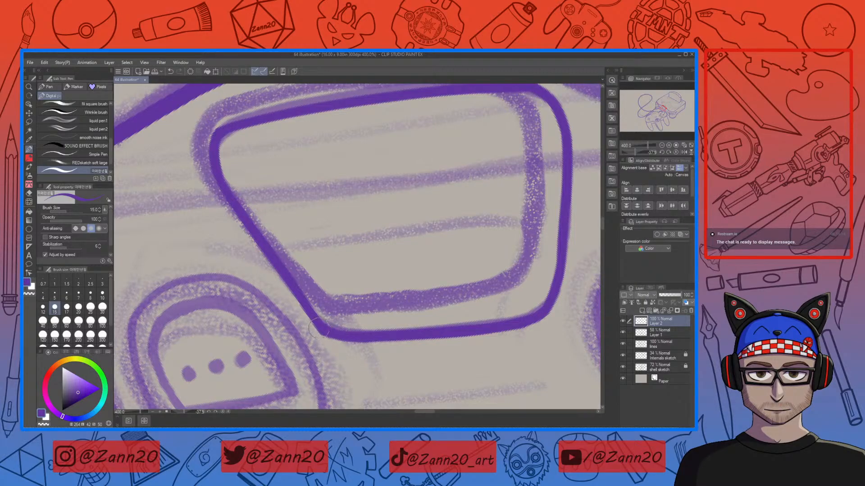
{"action": "left_click_drag", "start_coordinate": [380, 257], "coordinate": [435, 334]}
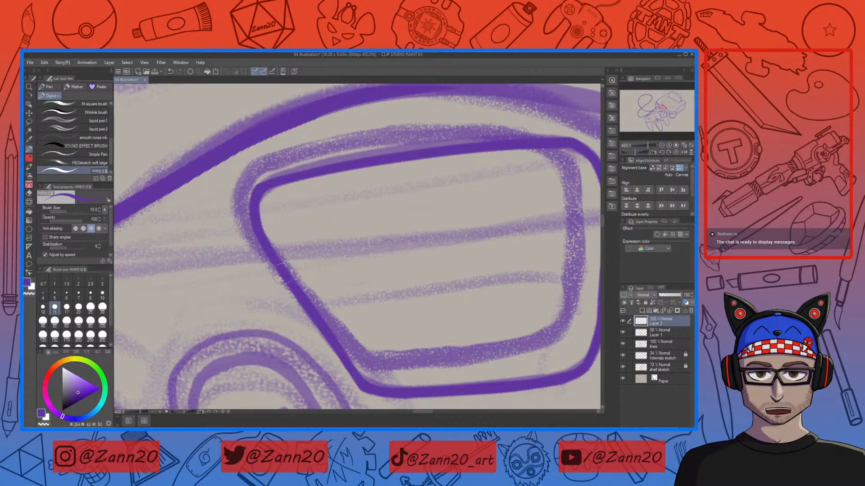
{"action": "mouse_move", "coordinate": [526, 321]}
{"action": "left_mouse_down"}
{"action": "mouse_move", "coordinate": [387, 285]}
{"action": "mouse_move", "coordinate": [379, 275]}
{"action": "left_mouse_up"}
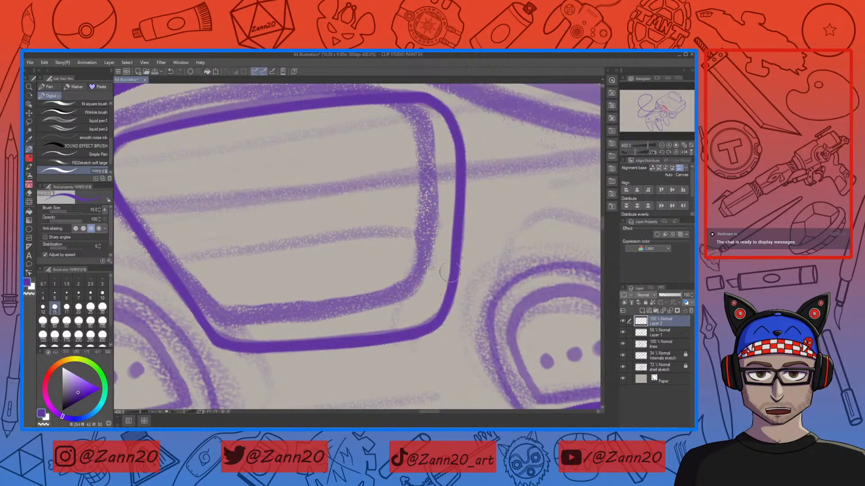
{"action": "left_click_drag", "start_coordinate": [459, 186], "coordinate": [464, 296]}
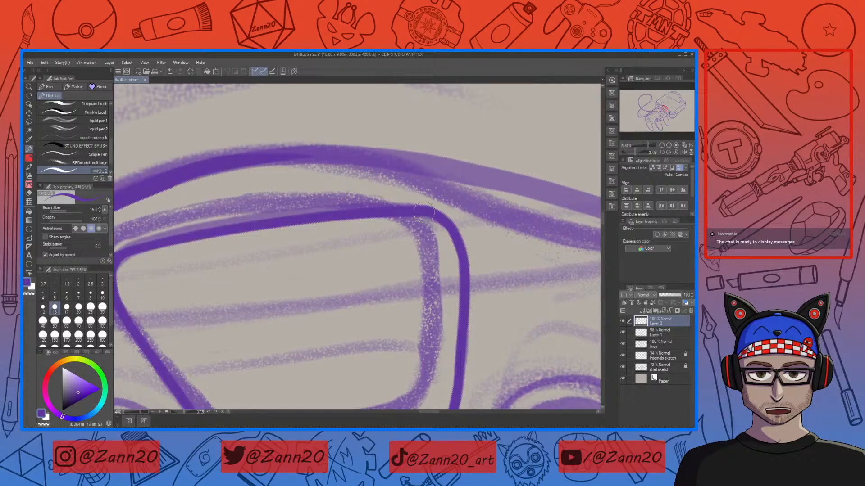
{"action": "key", "text": "ctrl+z"}
{"action": "left_click_drag", "start_coordinate": [444, 212], "coordinate": [467, 210]}
{"action": "mouse_move", "coordinate": [524, 336]}
{"action": "left_mouse_down"}
{"action": "mouse_move", "coordinate": [515, 294]}
{"action": "mouse_move", "coordinate": [502, 276]}
{"action": "left_mouse_up"}
{"action": "key", "text": "ctrl+minus"}
{"action": "key", "text": "ctrl+minus"}
{"action": "key", "text": "ctrl+minus"}
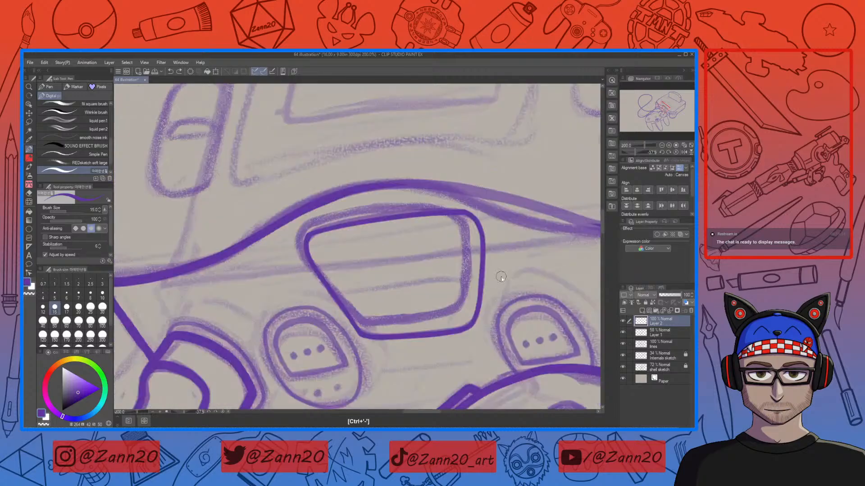
Step: Select the button layer and set its opacity back to 100%, trying an eraser stroke and undoing it
{"action": "left_click", "coordinate": [623, 322]}
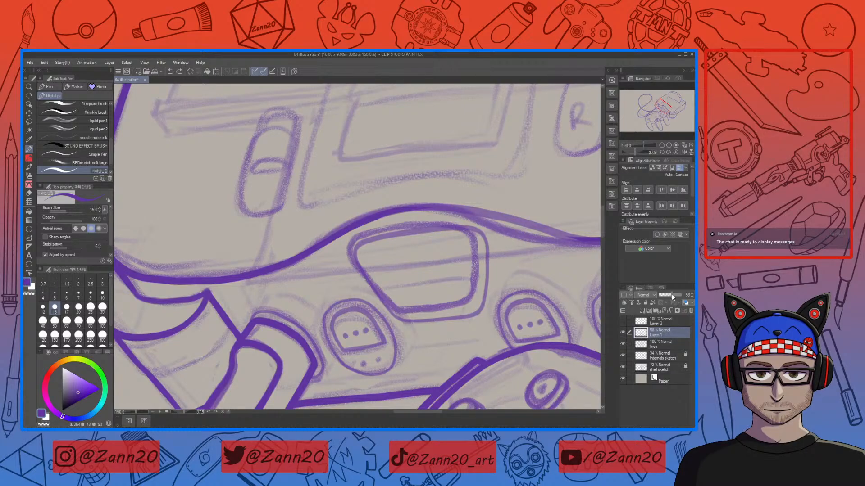
{"action": "left_click_drag", "start_coordinate": [671, 293], "coordinate": [681, 294]}
{"action": "key", "text": "e"}
{"action": "key", "text": "p"}
{"action": "key", "text": "e"}
{"action": "mouse_move", "coordinate": [487, 261]}
{"action": "left_mouse_down"}
{"action": "mouse_move", "coordinate": [480, 309]}
{"action": "mouse_move", "coordinate": [459, 318]}
{"action": "mouse_move", "coordinate": [404, 317]}
{"action": "mouse_move", "coordinate": [357, 260]}
{"action": "mouse_move", "coordinate": [365, 244]}
{"action": "mouse_move", "coordinate": [385, 236]}
{"action": "mouse_move", "coordinate": [462, 236]}
{"action": "mouse_move", "coordinate": [433, 231]}
{"action": "mouse_move", "coordinate": [447, 230]}
{"action": "mouse_move", "coordinate": [476, 234]}
{"action": "mouse_move", "coordinate": [486, 247]}
{"action": "mouse_move", "coordinate": [469, 239]}
{"action": "left_mouse_up"}
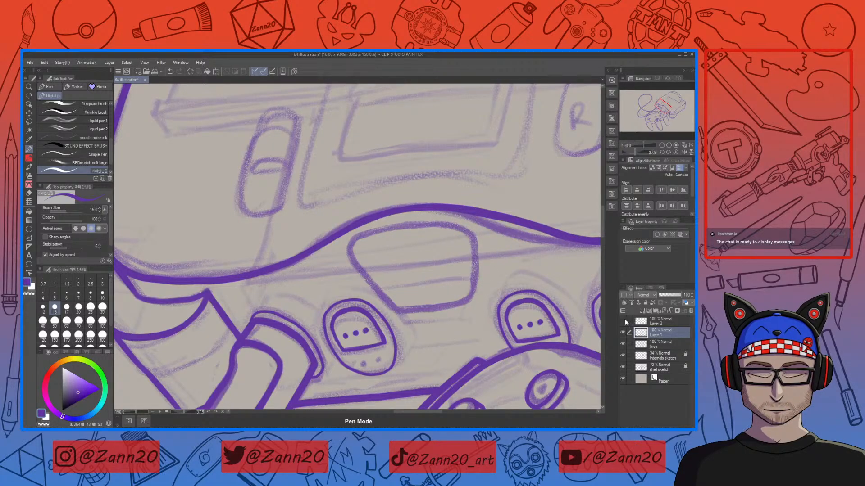
{"action": "key", "text": "ctrl+z"}
Step: Select the inked outline layer and apply a Free Transform to nudge the button outline slightly
{"action": "key", "text": "ctrl+minus"}
{"action": "key", "text": "ctrl+minus"}
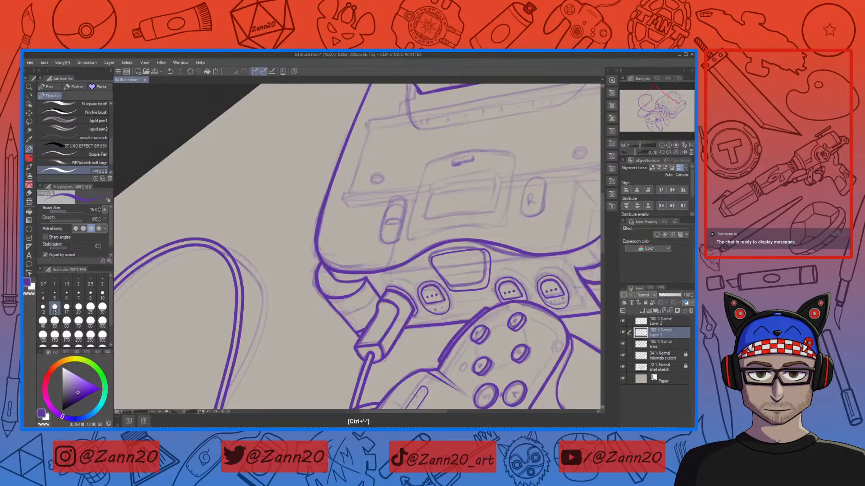
{"action": "key", "text": "ctrl+minus"}
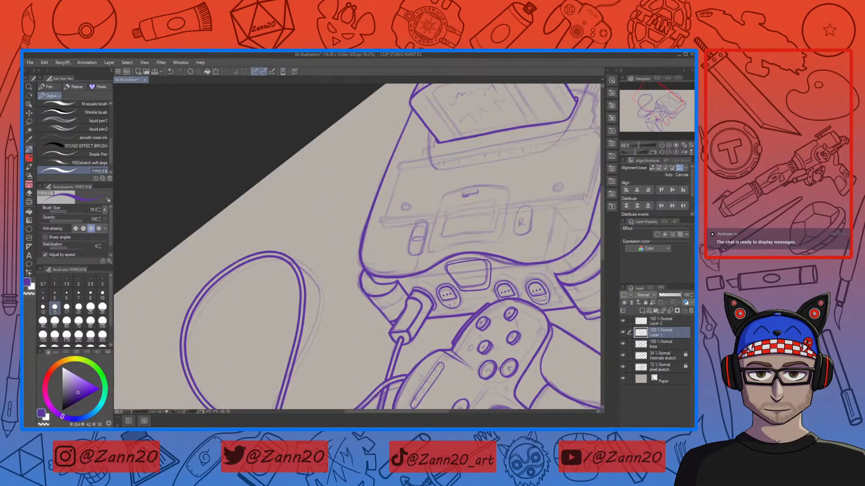
{"action": "key", "text": "ctrl+minus"}
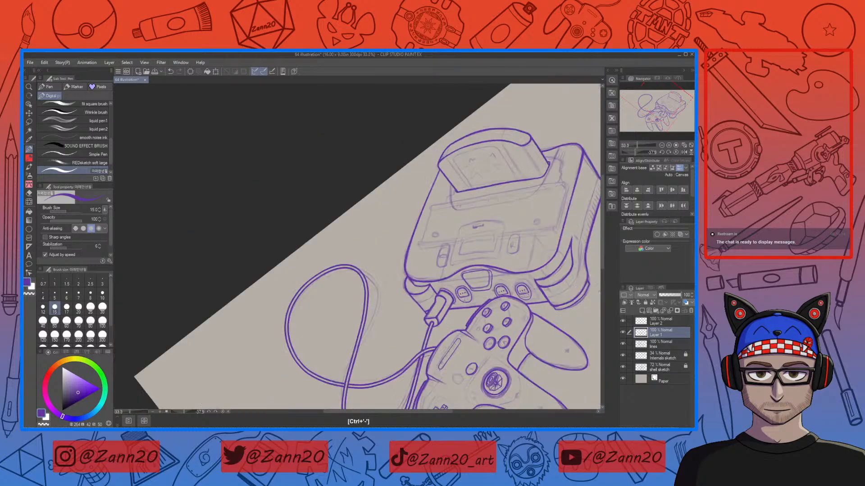
{"action": "left_click_drag", "start_coordinate": [519, 340], "coordinate": [424, 304]}
{"action": "key", "text": "r"}
{"action": "left_click_drag", "start_coordinate": [474, 215], "coordinate": [522, 290]}
{"action": "key", "text": "p"}
{"action": "key", "text": "ctrl+plus"}
{"action": "key", "text": "ctrl+plus"}
{"action": "key", "text": "ctrl+plus"}
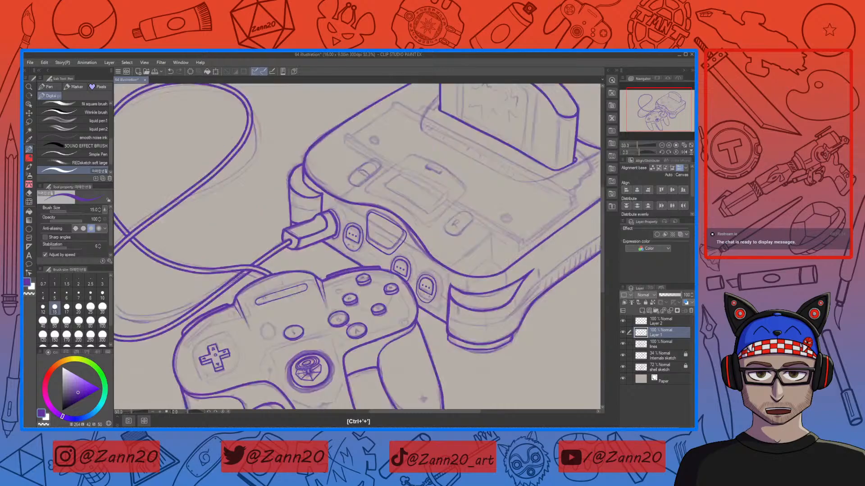
{"action": "left_click_drag", "start_coordinate": [409, 248], "coordinate": [459, 311]}
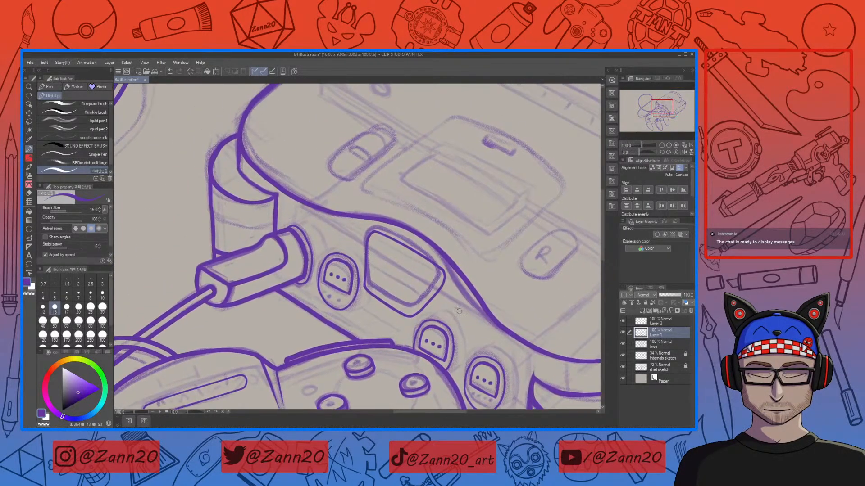
{"action": "left_click", "coordinate": [638, 323]}
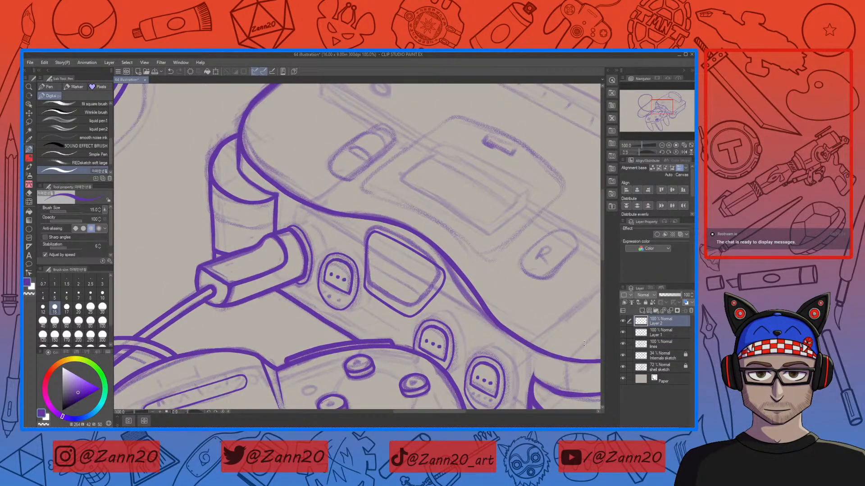
{"action": "key", "text": "ctrl+t"}
{"action": "left_click_drag", "start_coordinate": [498, 265], "coordinate": [498, 263]}
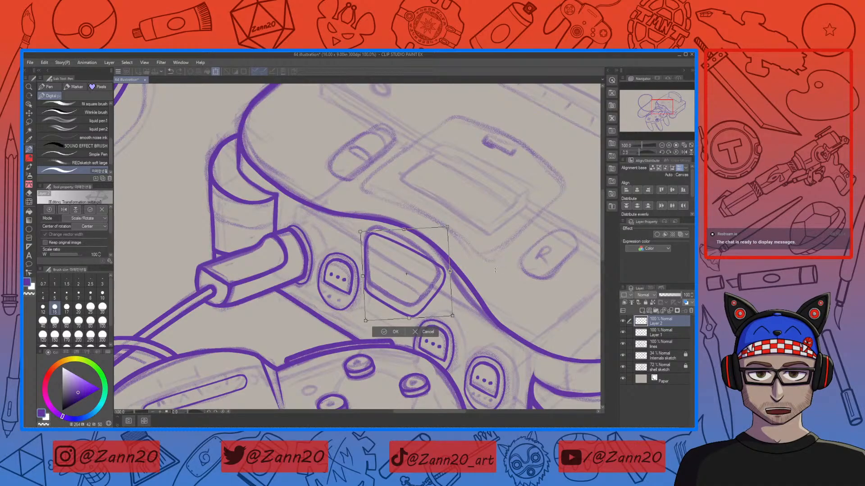
{"action": "left_click", "coordinate": [390, 332]}
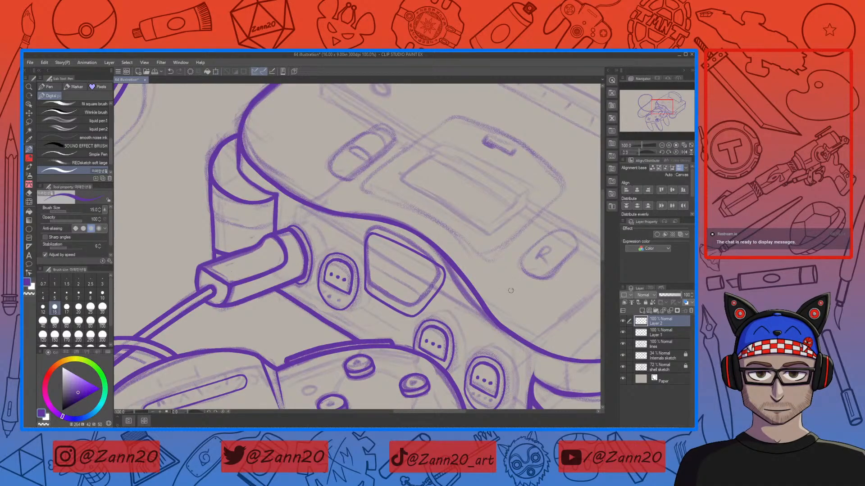
{"action": "left_click_drag", "start_coordinate": [509, 348], "coordinate": [478, 265]}
{"action": "key", "text": "e"}
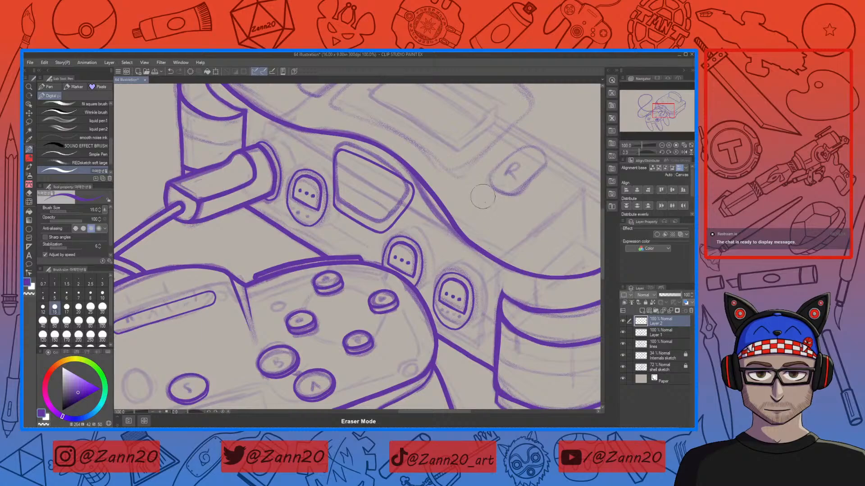
{"action": "key", "text": "p"}
{"action": "mouse_move", "coordinate": [516, 346]}
{"action": "left_mouse_down"}
{"action": "mouse_move", "coordinate": [526, 344]}
{"action": "mouse_move", "coordinate": [493, 361]}
{"action": "mouse_move", "coordinate": [506, 375]}
{"action": "mouse_move", "coordinate": [489, 365]}
{"action": "left_mouse_up"}
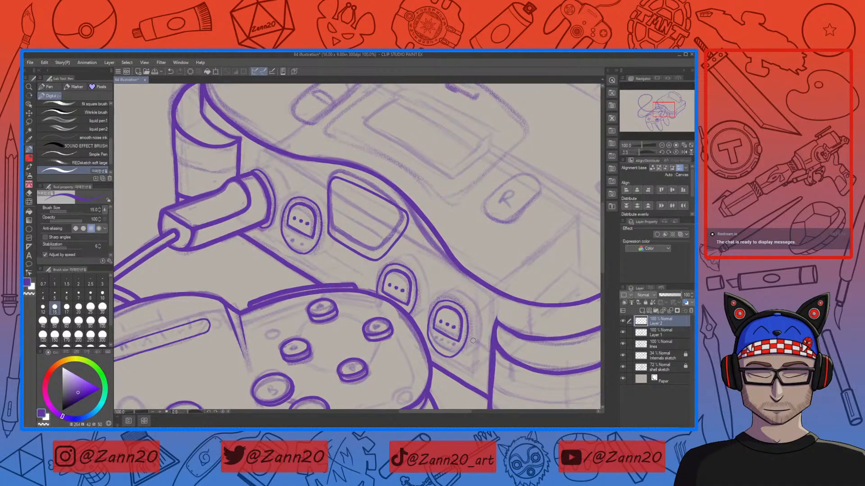
Step: Select Layer 2, Layer 1 and the lines layer together and merge the selected layers into one
{"action": "key", "text": "p"}
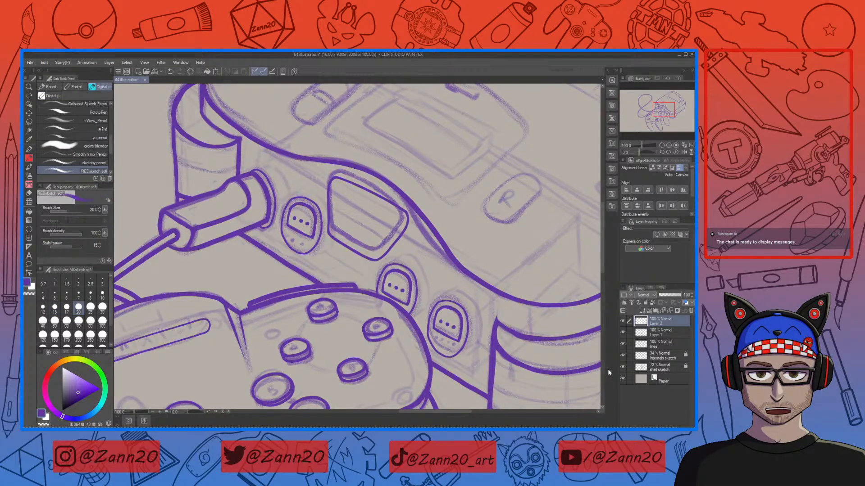
{"action": "key", "text": "p"}
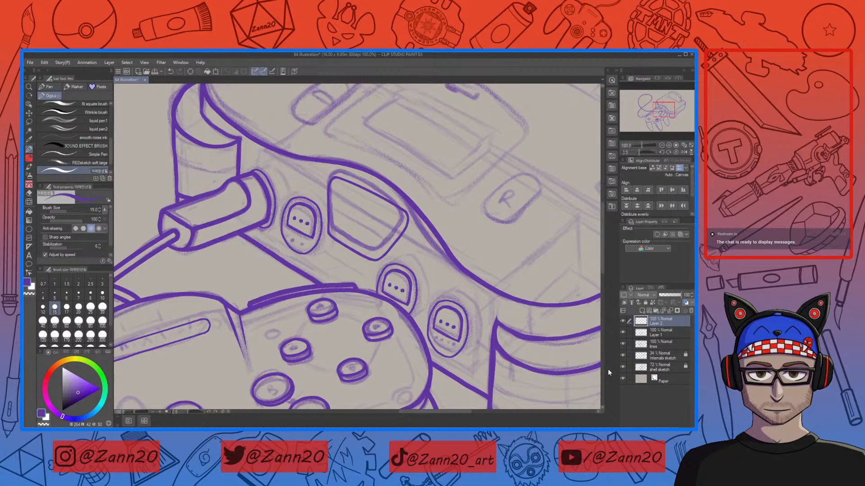
{"action": "left_click", "coordinate": [650, 333]}
{"action": "left_click", "coordinate": [644, 345]}
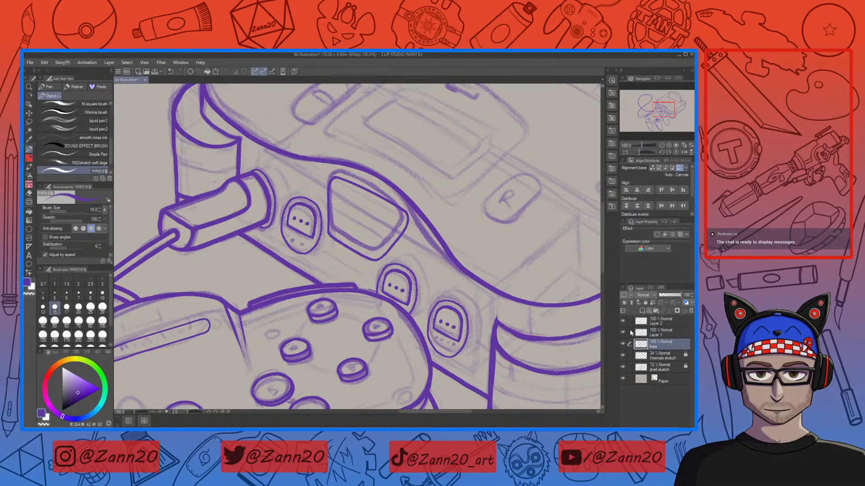
{"action": "key", "text": "ctrl+minus"}
{"action": "key", "text": "ctrl+minus"}
{"action": "key", "text": "ctrl+minus"}
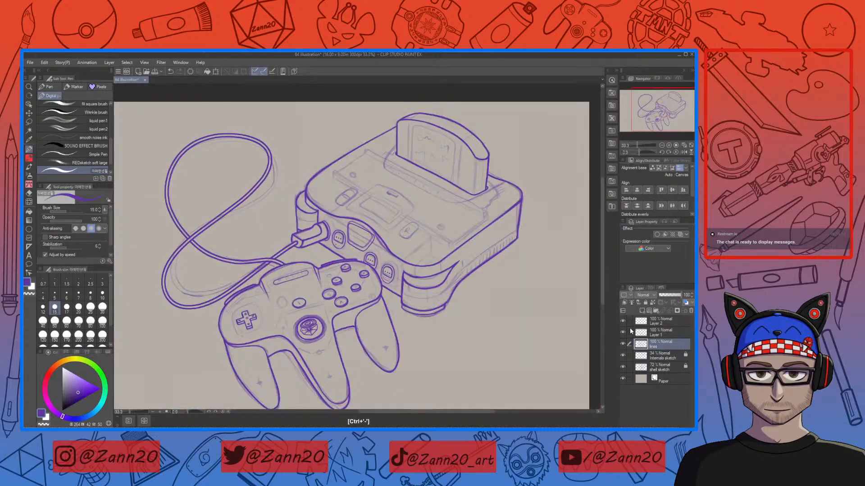
{"action": "left_click", "coordinate": [644, 325], "text": "shift"}
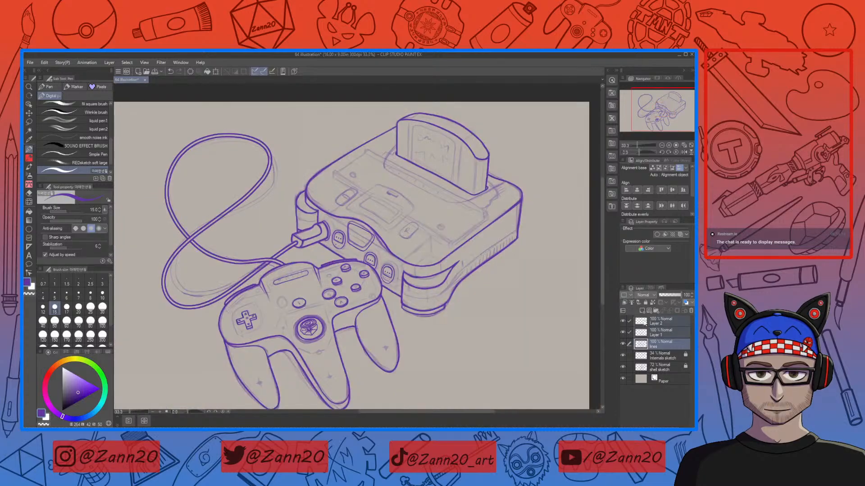
{"action": "left_click", "coordinate": [624, 291]}
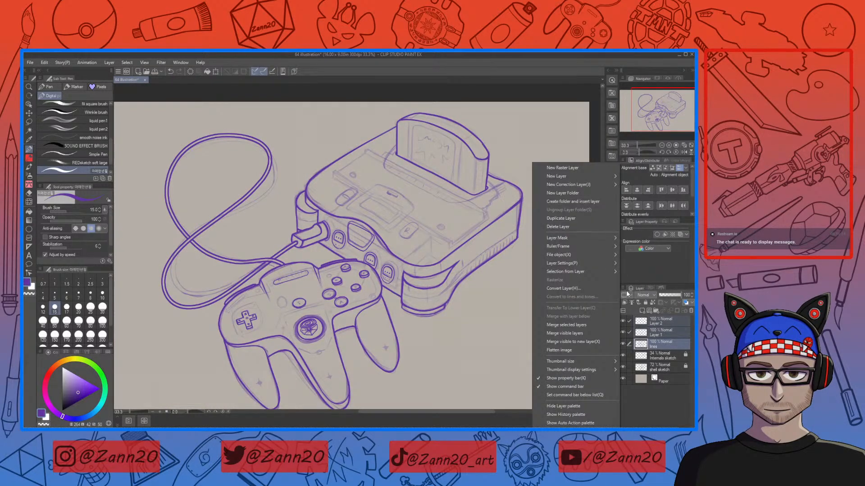
{"action": "left_click", "coordinate": [569, 324]}
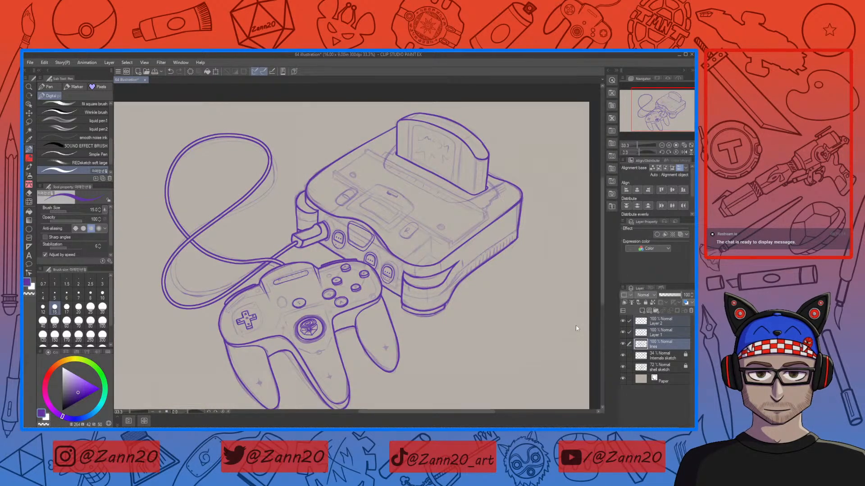
Step: Add a new raster layer above the lines layer and ink the rounded outline of the R button
{"action": "left_click", "coordinate": [642, 312]}
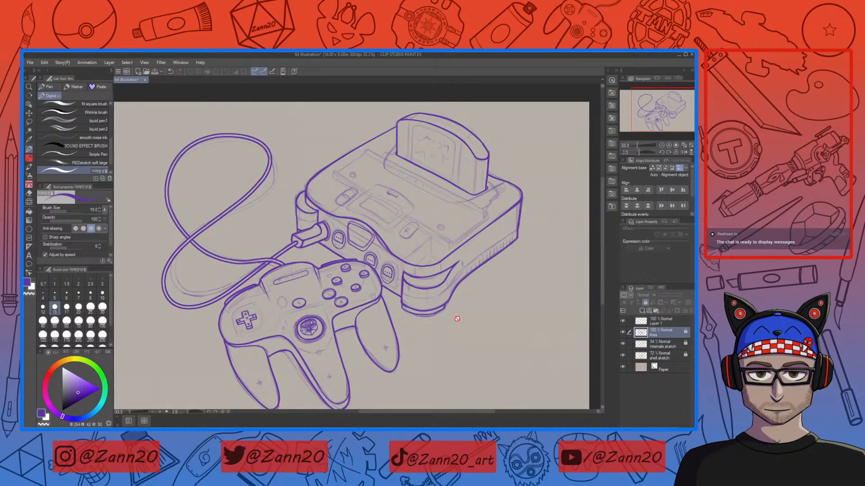
{"action": "left_click", "coordinate": [641, 326]}
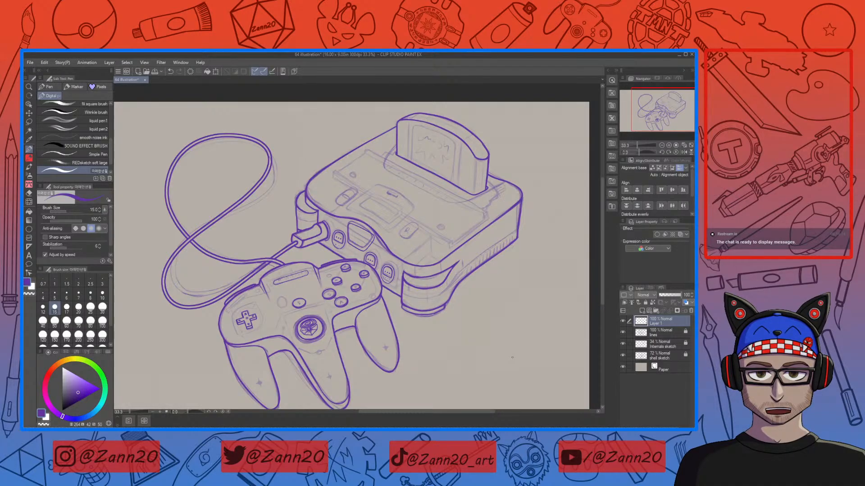
{"action": "key", "text": "ctrl+plus"}
{"action": "key", "text": "ctrl+plus"}
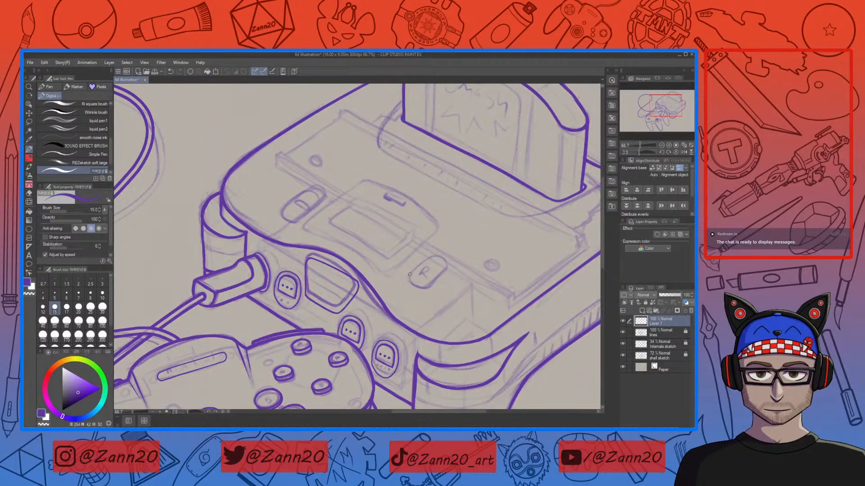
{"action": "mouse_move", "coordinate": [431, 256]}
{"action": "left_mouse_down"}
{"action": "mouse_move", "coordinate": [411, 274]}
{"action": "mouse_move", "coordinate": [413, 285]}
{"action": "mouse_move", "coordinate": [447, 265]}
{"action": "left_mouse_up"}
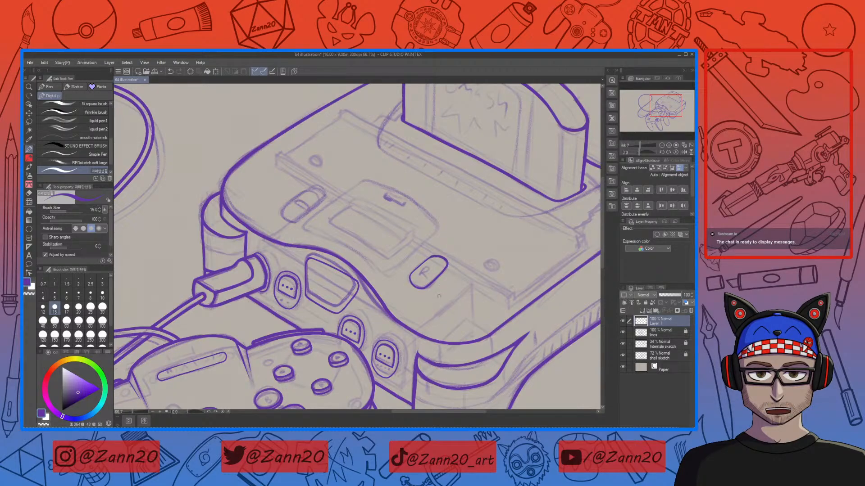
{"action": "key", "text": "ctrl+plus"}
{"action": "key", "text": "ctrl+plus"}
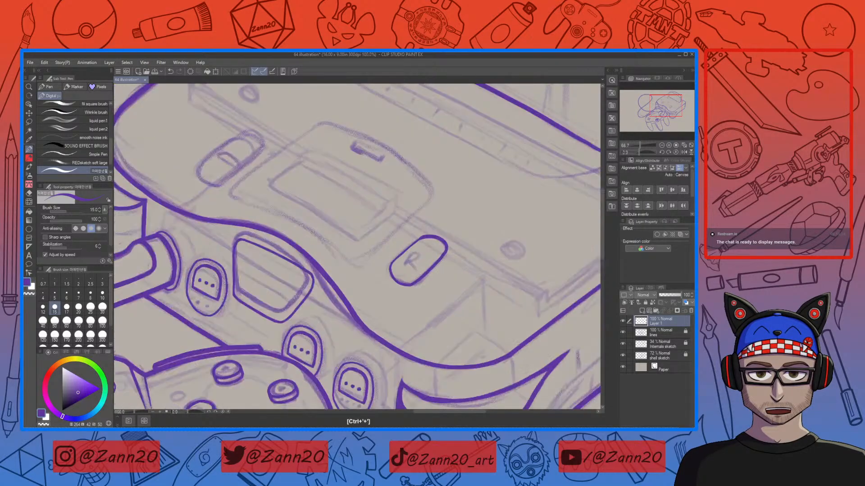
{"action": "mouse_move", "coordinate": [473, 257]}
{"action": "left_mouse_down"}
{"action": "mouse_move", "coordinate": [460, 258]}
{"action": "mouse_move", "coordinate": [443, 281]}
{"action": "mouse_move", "coordinate": [365, 227]}
{"action": "left_mouse_up"}
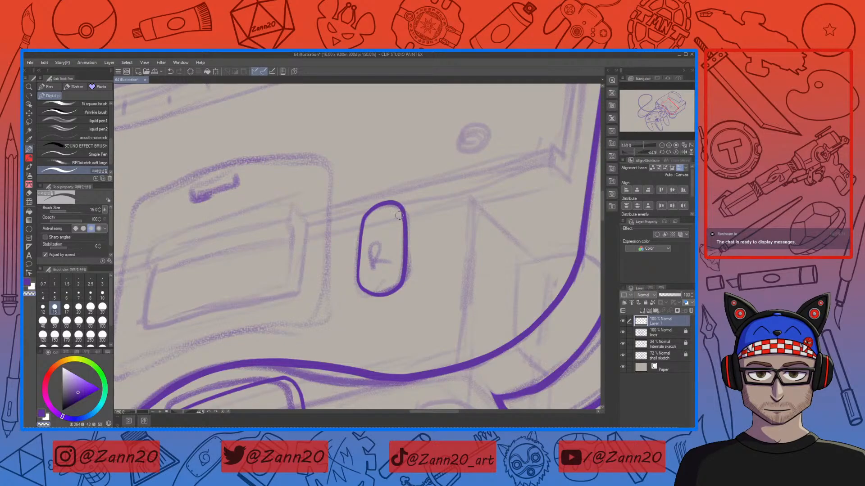
Step: Ink a vertical stroke along the right edge of the power switch left of the cartridge slot
{"action": "mouse_move", "coordinate": [371, 275]}
{"action": "left_mouse_down"}
{"action": "mouse_move", "coordinate": [430, 236]}
{"action": "mouse_move", "coordinate": [427, 279]}
{"action": "mouse_move", "coordinate": [425, 265]}
{"action": "left_mouse_up"}
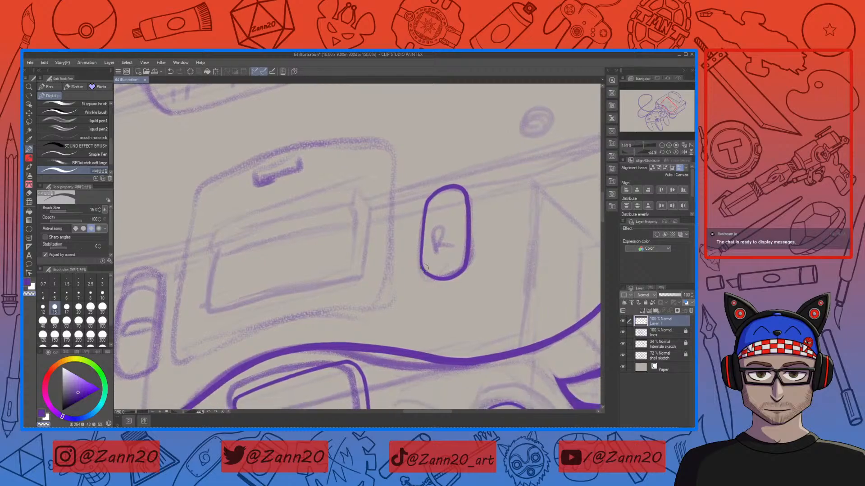
{"action": "left_click_drag", "start_coordinate": [335, 300], "coordinate": [465, 287]}
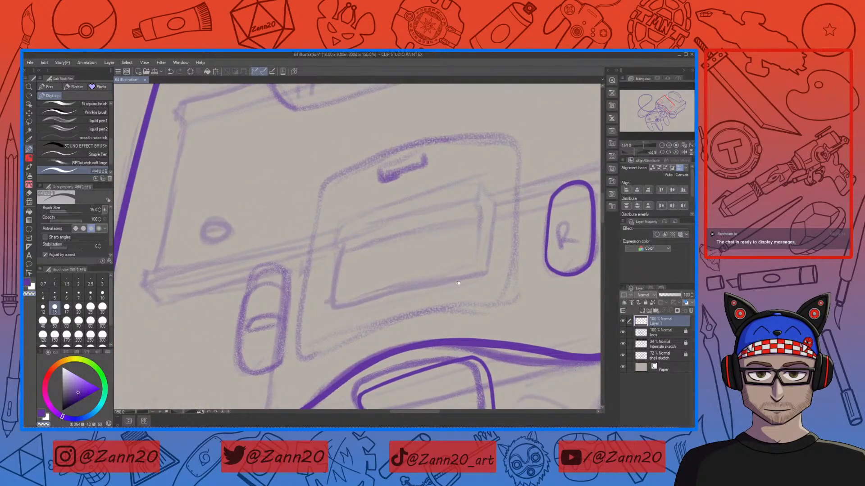
{"action": "left_click_drag", "start_coordinate": [283, 282], "coordinate": [340, 264]}
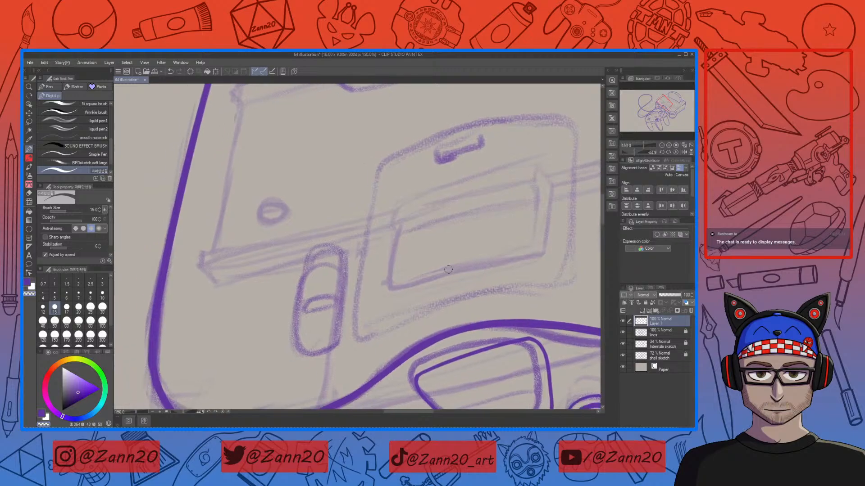
{"action": "key", "text": "x"}
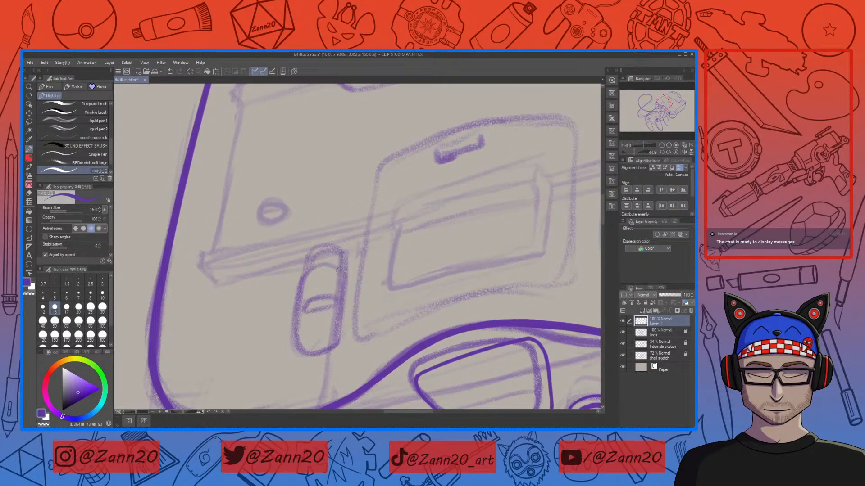
{"action": "left_click_drag", "start_coordinate": [345, 249], "coordinate": [331, 372]}
{"action": "mouse_move", "coordinate": [335, 337]}
{"action": "left_mouse_down"}
{"action": "mouse_move", "coordinate": [315, 356]}
{"action": "mouse_move", "coordinate": [293, 346]}
{"action": "mouse_move", "coordinate": [291, 329]}
{"action": "mouse_move", "coordinate": [322, 354]}
{"action": "mouse_move", "coordinate": [304, 348]}
{"action": "mouse_move", "coordinate": [293, 325]}
{"action": "mouse_move", "coordinate": [301, 279]}
{"action": "mouse_move", "coordinate": [332, 266]}
{"action": "mouse_move", "coordinate": [337, 281]}
{"action": "mouse_move", "coordinate": [337, 267]}
{"action": "mouse_move", "coordinate": [314, 263]}
{"action": "mouse_move", "coordinate": [300, 306]}
{"action": "mouse_move", "coordinate": [301, 348]}
{"action": "mouse_move", "coordinate": [331, 349]}
{"action": "left_mouse_up"}
{"action": "key", "text": "ctrl+z"}
{"action": "key", "text": "ctrl+z"}
{"action": "key", "text": "ctrl+z"}
{"action": "key", "text": "ctrl+z"}
{"action": "left_click_drag", "start_coordinate": [304, 285], "coordinate": [299, 341]}
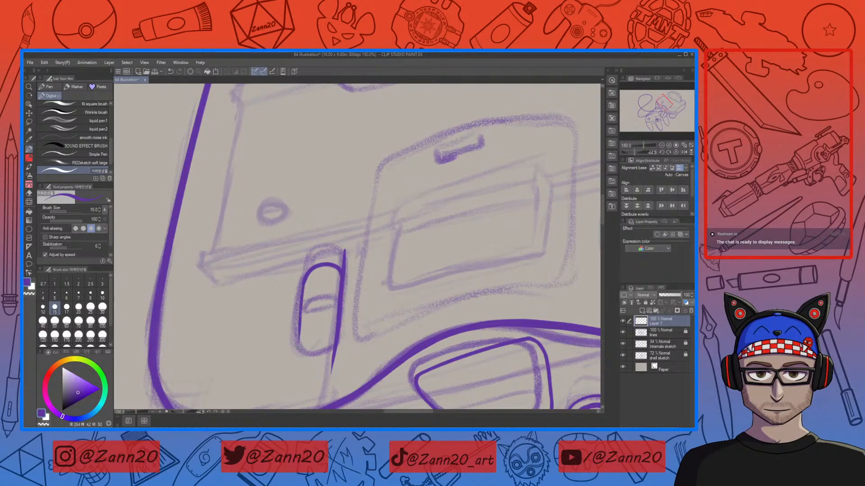
{"action": "key", "text": "ctrl+z"}
{"action": "mouse_move", "coordinate": [302, 281]}
{"action": "left_mouse_down"}
{"action": "mouse_move", "coordinate": [295, 355]}
{"action": "mouse_move", "coordinate": [337, 331]}
{"action": "mouse_move", "coordinate": [308, 357]}
{"action": "mouse_move", "coordinate": [335, 346]}
{"action": "mouse_move", "coordinate": [330, 352]}
{"action": "mouse_move", "coordinate": [336, 333]}
{"action": "left_mouse_up"}
{"action": "key", "text": "ctrl+z"}
{"action": "key", "text": "ctrl+z"}
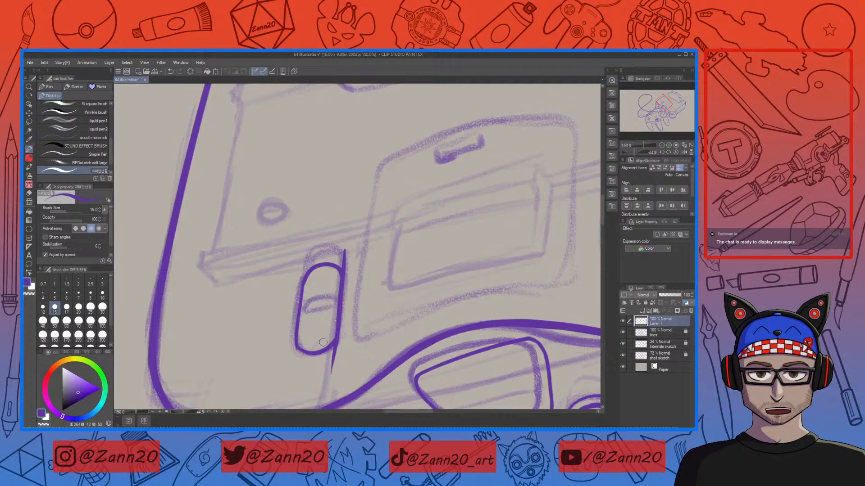
Step: Draw the curved inner detail line across the middle of the power switch
{"action": "left_click_drag", "start_coordinate": [305, 312], "coordinate": [337, 304]}
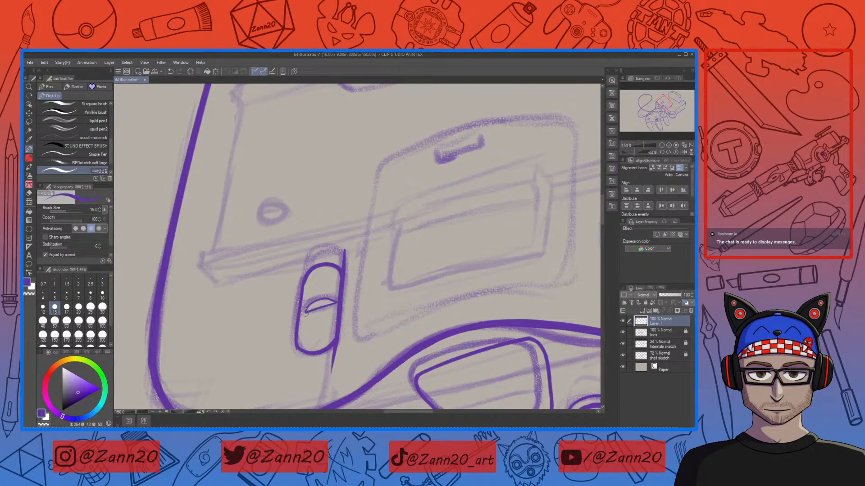
{"action": "left_click_drag", "start_coordinate": [307, 302], "coordinate": [337, 302]}
{"action": "key", "text": "ctrl+z"}
{"action": "key", "text": "ctrl+z"}
{"action": "left_click_drag", "start_coordinate": [303, 311], "coordinate": [333, 308]}
{"action": "left_click_drag", "start_coordinate": [445, 320], "coordinate": [449, 212]}
{"action": "key", "text": "ctrl+z"}
{"action": "left_click_drag", "start_coordinate": [308, 204], "coordinate": [340, 199]}
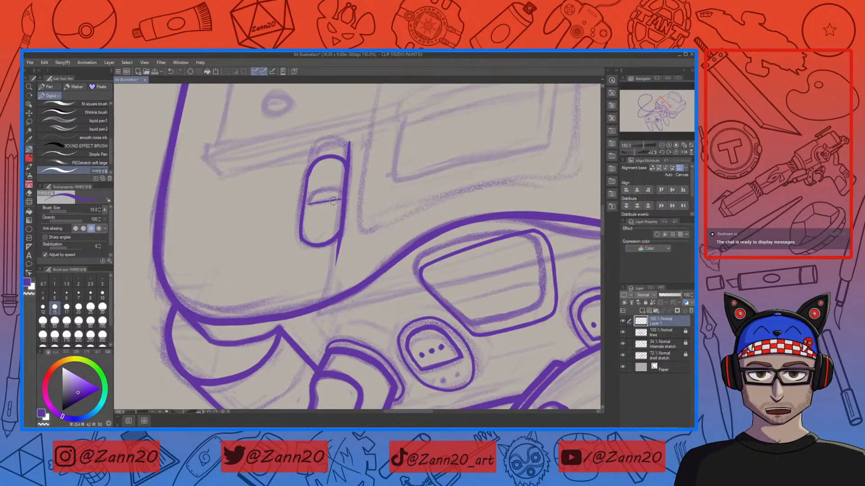
{"action": "key", "text": "ctrl+z"}
Step: Reinforce the power switch's inner curve with a thicker stroke along its lower edge
{"action": "key", "text": "ctrl+minus"}
{"action": "key", "text": "ctrl+minus"}
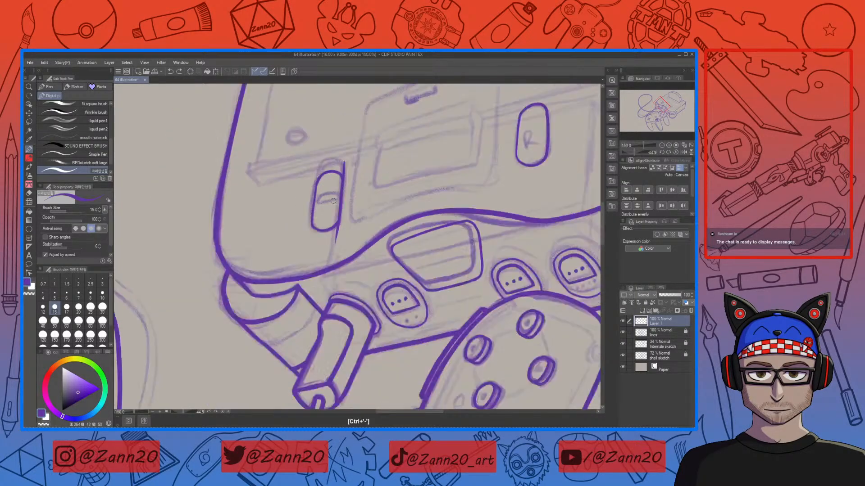
{"action": "left_click_drag", "start_coordinate": [333, 201], "coordinate": [292, 276]}
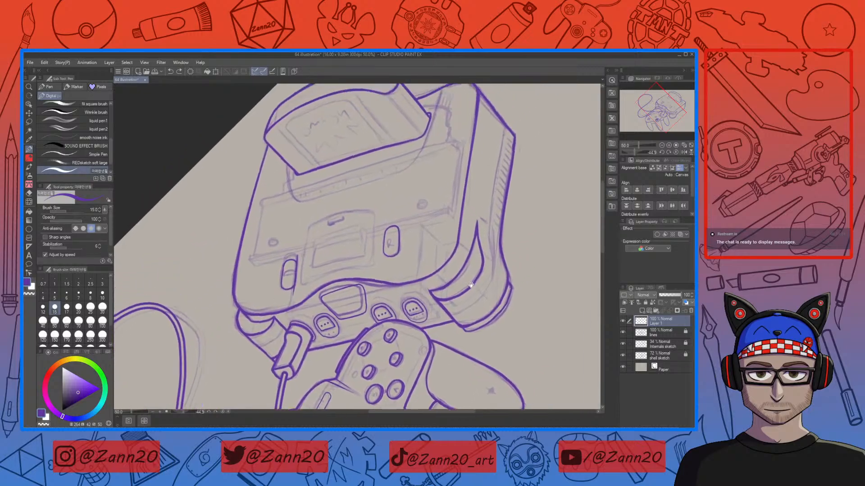
{"action": "key", "text": "r"}
{"action": "left_click_drag", "start_coordinate": [435, 191], "coordinate": [505, 266]}
{"action": "left_click_drag", "start_coordinate": [506, 278], "coordinate": [505, 268]}
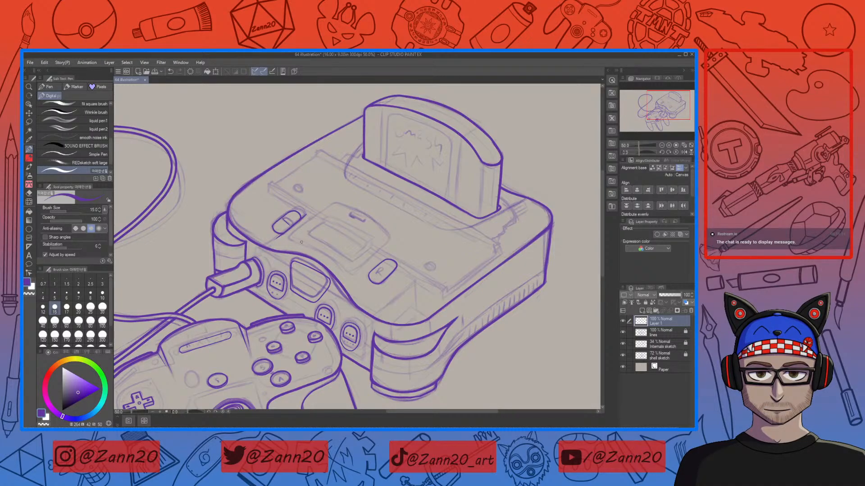
{"action": "key", "text": "ctrl+plus"}
{"action": "key", "text": "ctrl+plus"}
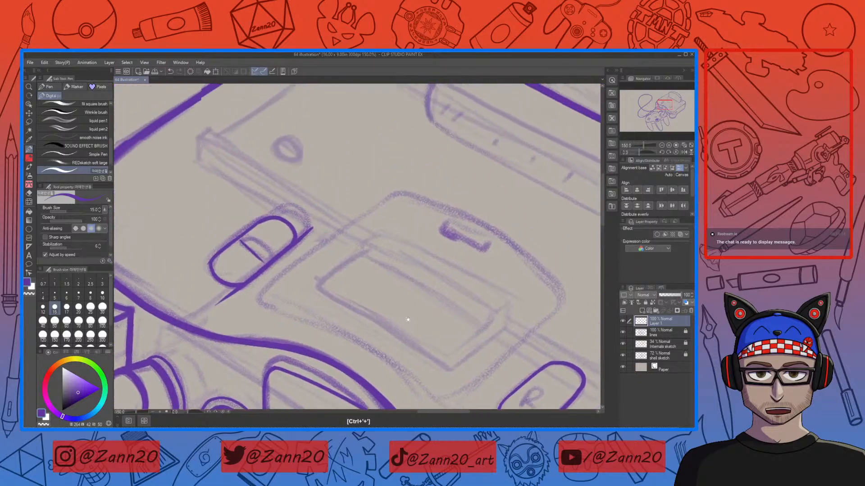
{"action": "left_click_drag", "start_coordinate": [409, 314], "coordinate": [401, 341]}
{"action": "key", "text": "ctrl+z"}
{"action": "mouse_move", "coordinate": [242, 272]}
{"action": "left_mouse_down"}
{"action": "mouse_move", "coordinate": [256, 285]}
{"action": "mouse_move", "coordinate": [333, 255]}
{"action": "mouse_move", "coordinate": [364, 273]}
{"action": "left_mouse_up"}
{"action": "key", "text": "ctrl+z"}
{"action": "key", "text": "ctrl+z"}
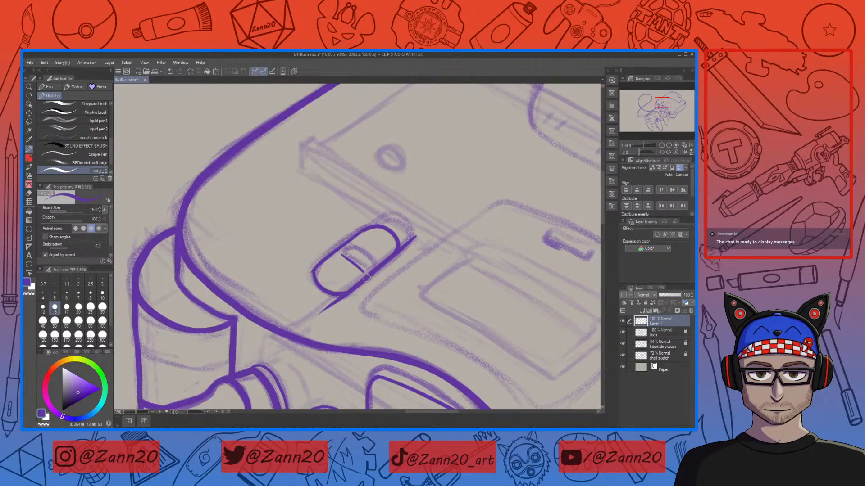
{"action": "key", "text": "ctrl+plus"}
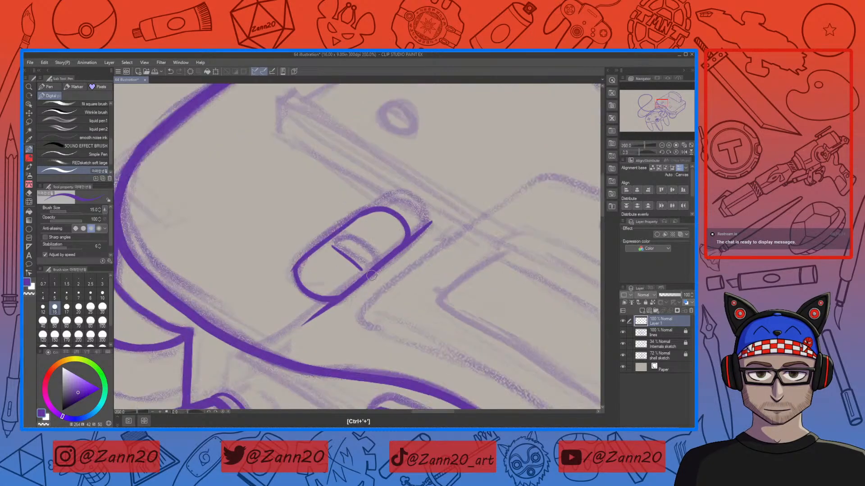
{"action": "key", "text": "r"}
{"action": "left_click_drag", "start_coordinate": [446, 297], "coordinate": [432, 208]}
{"action": "key", "text": "p"}
{"action": "mouse_move", "coordinate": [340, 261]}
{"action": "left_mouse_down"}
{"action": "mouse_move", "coordinate": [360, 243]}
{"action": "mouse_move", "coordinate": [375, 255]}
{"action": "mouse_move", "coordinate": [349, 247]}
{"action": "mouse_move", "coordinate": [379, 256]}
{"action": "mouse_move", "coordinate": [368, 247]}
{"action": "mouse_move", "coordinate": [340, 262]}
{"action": "left_mouse_up"}
{"action": "key", "text": "ctrl+z"}
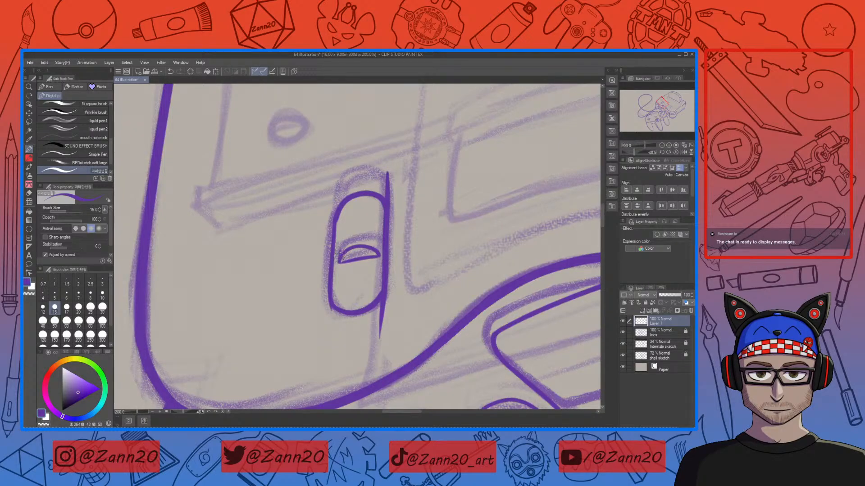
{"action": "mouse_move", "coordinate": [346, 247]}
{"action": "left_mouse_down"}
{"action": "mouse_move", "coordinate": [367, 241]}
{"action": "mouse_move", "coordinate": [380, 254]}
{"action": "left_mouse_up"}
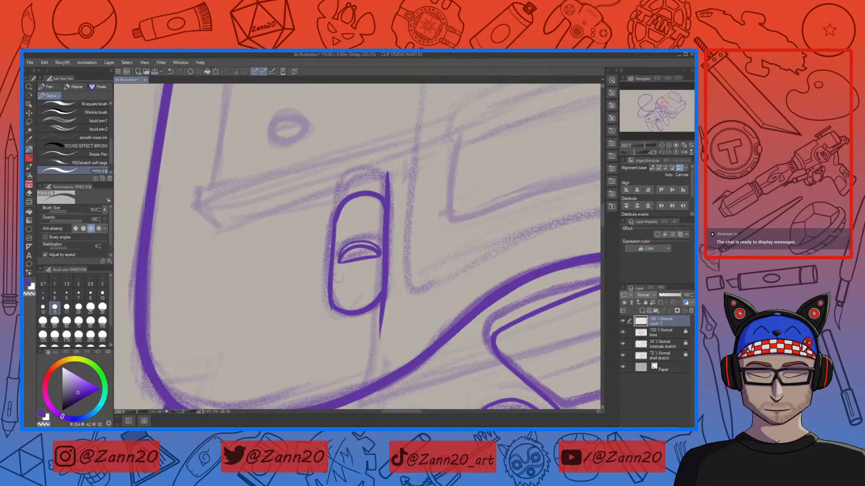
Step: Add a curved ridge line along the top end of the power switch
{"action": "key", "text": "x"}
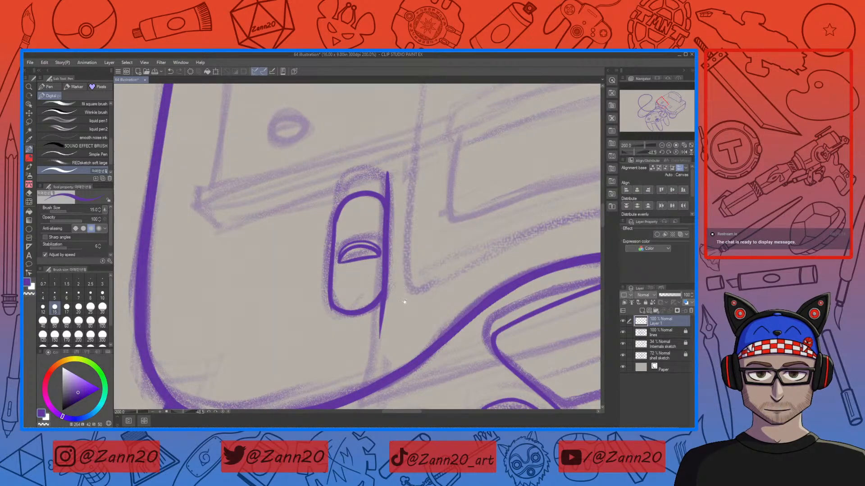
{"action": "left_click_drag", "start_coordinate": [403, 300], "coordinate": [419, 316]}
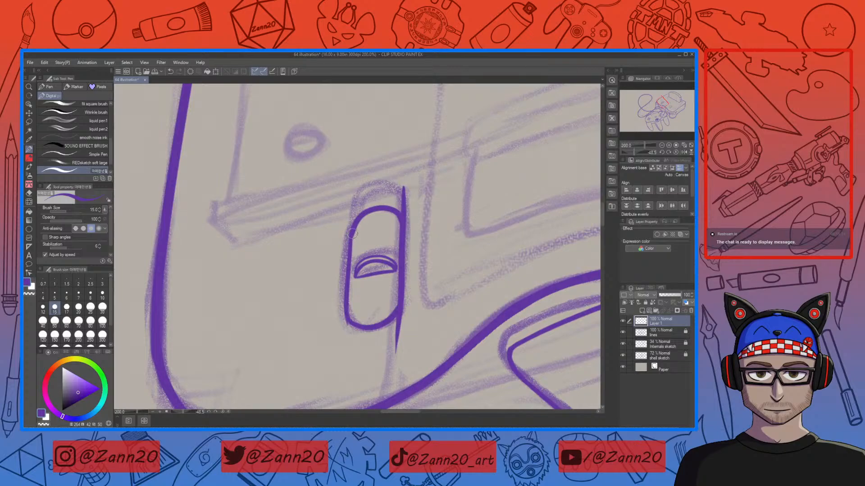
{"action": "key", "text": "ctrl+z"}
{"action": "left_click_drag", "start_coordinate": [354, 226], "coordinate": [347, 270]}
{"action": "mouse_move", "coordinate": [351, 228]}
{"action": "left_mouse_down"}
{"action": "mouse_move", "coordinate": [359, 192]}
{"action": "mouse_move", "coordinate": [373, 185]}
{"action": "left_mouse_up"}
{"action": "key", "text": "ctrl+z"}
{"action": "mouse_move", "coordinate": [352, 227]}
{"action": "left_mouse_down"}
{"action": "mouse_move", "coordinate": [356, 207]}
{"action": "mouse_move", "coordinate": [386, 184]}
{"action": "mouse_move", "coordinate": [404, 197]}
{"action": "left_mouse_up"}
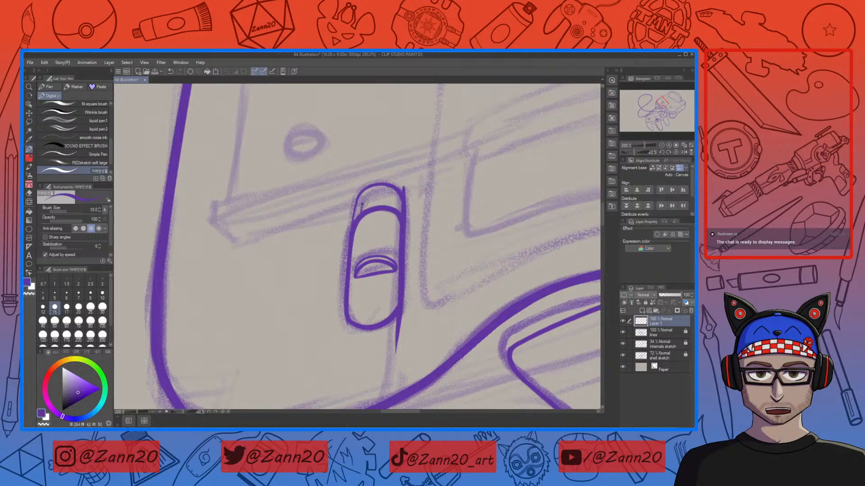
{"action": "mouse_move", "coordinate": [356, 216]}
{"action": "left_mouse_down"}
{"action": "mouse_move", "coordinate": [368, 193]}
{"action": "mouse_move", "coordinate": [392, 194]}
{"action": "mouse_move", "coordinate": [358, 219]}
{"action": "mouse_move", "coordinate": [378, 191]}
{"action": "mouse_move", "coordinate": [399, 194]}
{"action": "left_mouse_up"}
{"action": "key", "text": "ctrl+z"}
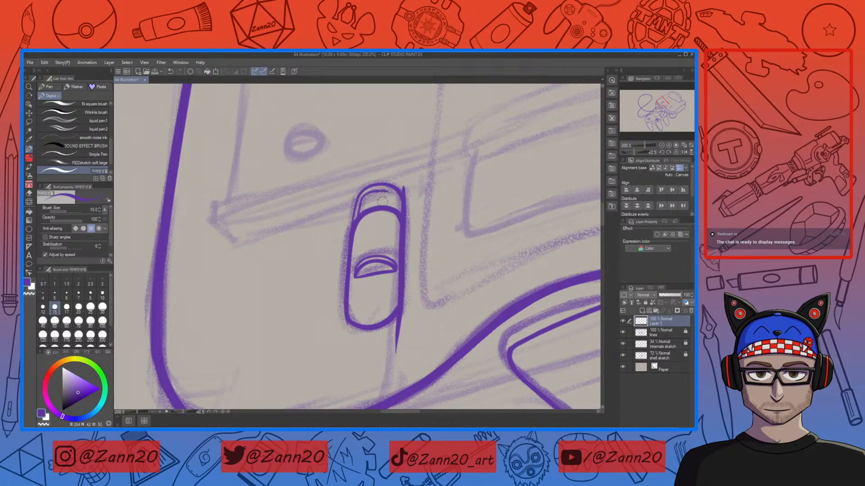
Step: Add a second curved line at the top end of the power switch for depth
{"action": "left_click_drag", "start_coordinate": [458, 286], "coordinate": [452, 195]}
{"action": "key", "text": "ctrl+z"}
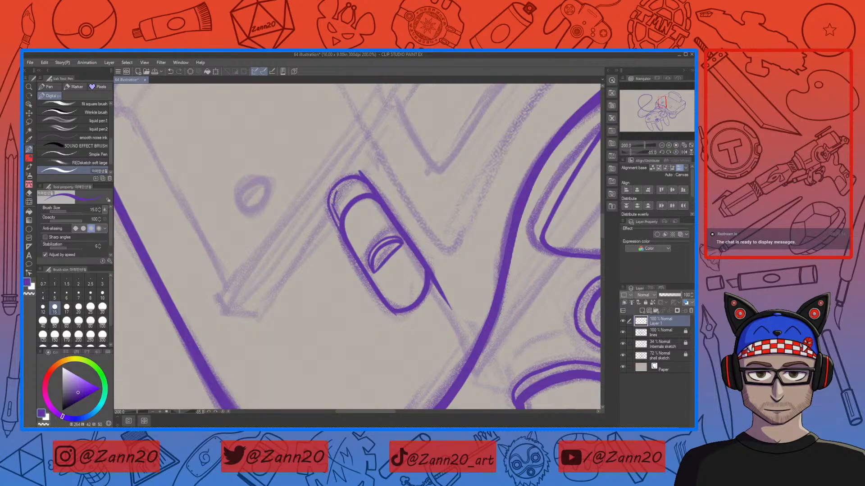
{"action": "mouse_move", "coordinate": [332, 205]}
{"action": "left_mouse_down"}
{"action": "mouse_move", "coordinate": [339, 187]}
{"action": "mouse_move", "coordinate": [366, 189]}
{"action": "left_mouse_up"}
{"action": "key", "text": "ctrl+z"}
{"action": "left_click_drag", "start_coordinate": [337, 187], "coordinate": [335, 215]}
{"action": "key", "text": "ctrl+z"}
{"action": "left_click_drag", "start_coordinate": [345, 182], "coordinate": [334, 209]}
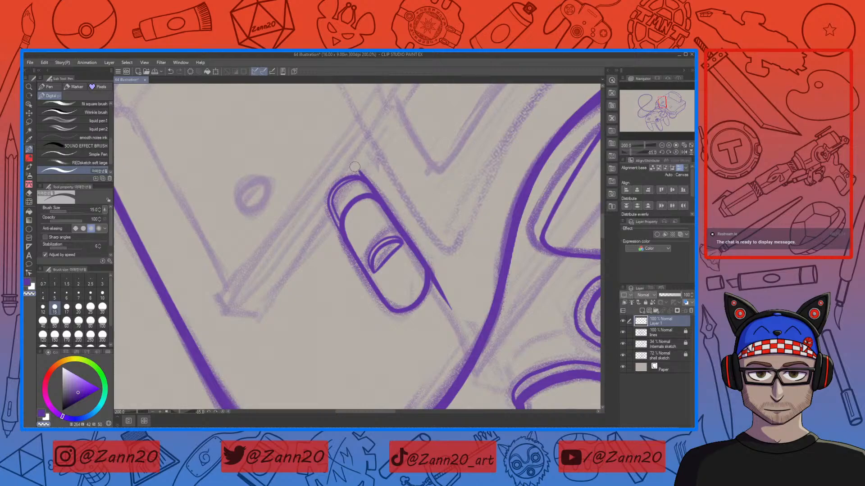
{"action": "left_click_drag", "start_coordinate": [353, 338], "coordinate": [321, 317]}
{"action": "key", "text": "r"}
{"action": "mouse_move", "coordinate": [417, 171]}
{"action": "left_mouse_down"}
{"action": "mouse_move", "coordinate": [439, 190]}
{"action": "mouse_move", "coordinate": [462, 281]}
{"action": "mouse_move", "coordinate": [446, 271]}
{"action": "left_mouse_up"}
{"action": "key", "text": "p"}
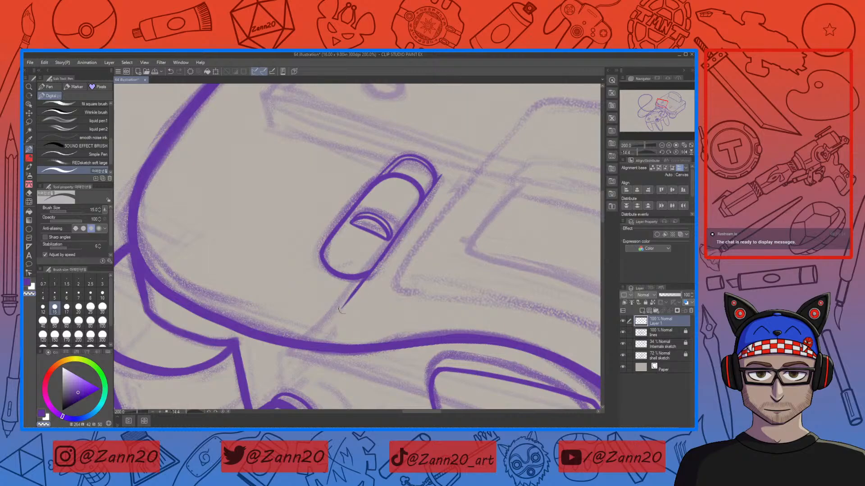
Step: Lasso-select the R button outline and nudge it slightly with a transform
{"action": "key", "text": "ctrl+z"}
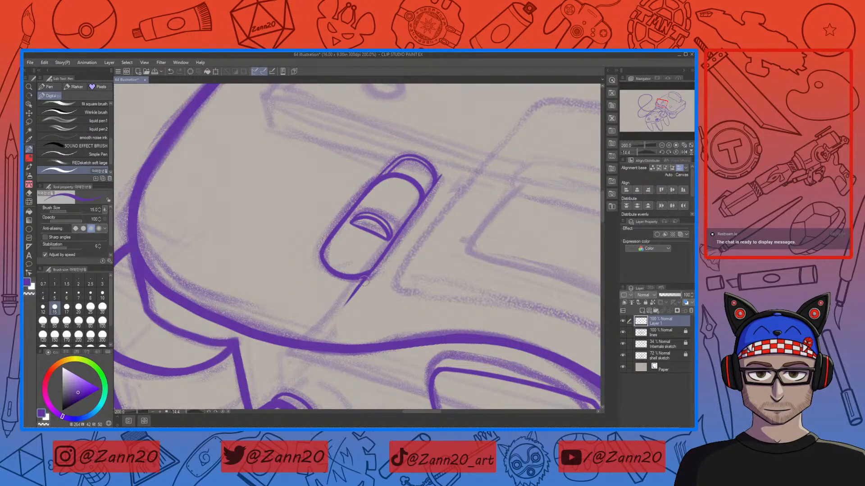
{"action": "left_click_drag", "start_coordinate": [518, 314], "coordinate": [387, 295]}
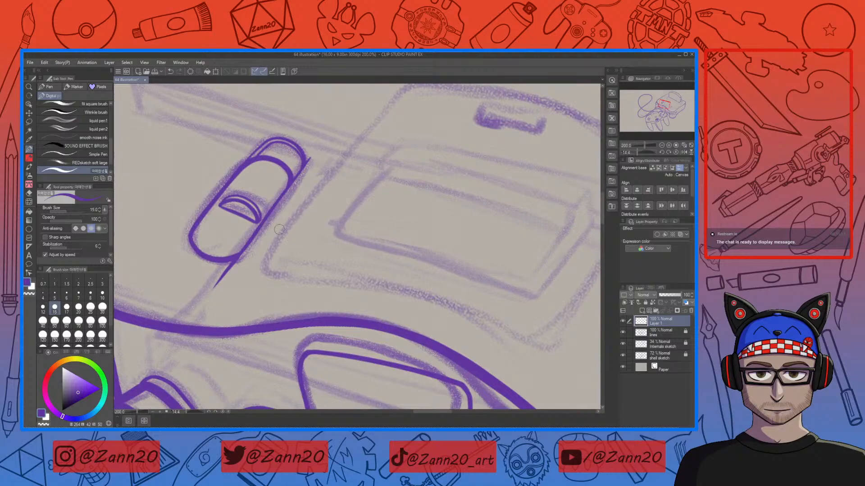
{"action": "key", "text": "ctrl+minus"}
{"action": "key", "text": "ctrl+minus"}
{"action": "key", "text": "ctrl+minus"}
{"action": "key", "text": "ctrl+minus"}
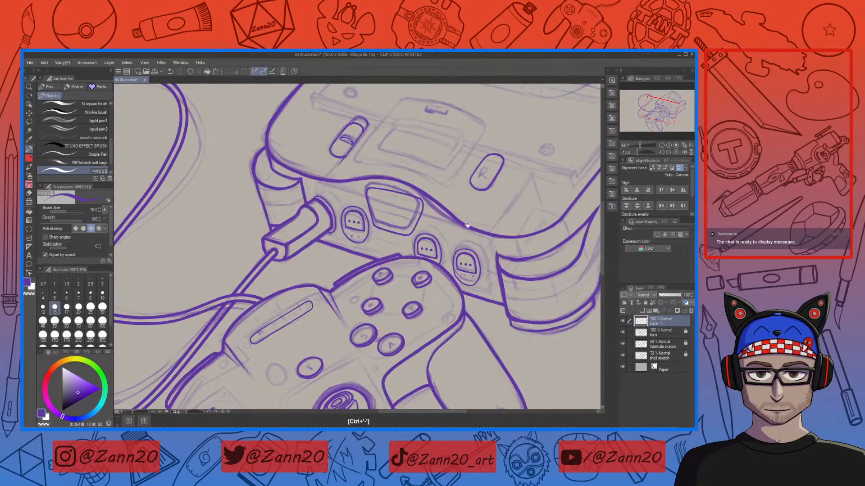
{"action": "scroll", "coordinate": [394, 325], "scroll_direction": "up", "scroll_amount": 1}
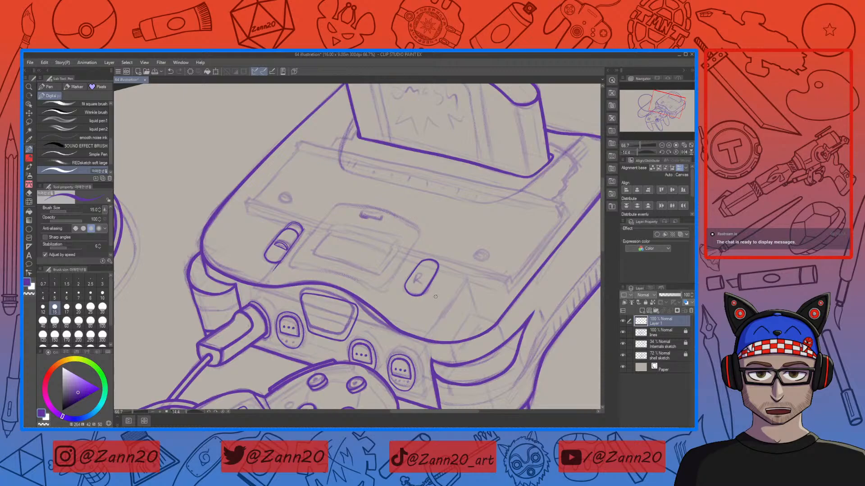
{"action": "key", "text": "m"}
{"action": "mouse_move", "coordinate": [450, 259]}
{"action": "left_mouse_down"}
{"action": "mouse_move", "coordinate": [411, 262]}
{"action": "mouse_move", "coordinate": [441, 286]}
{"action": "mouse_move", "coordinate": [424, 293]}
{"action": "left_mouse_up"}
{"action": "left_click", "coordinate": [445, 325]}
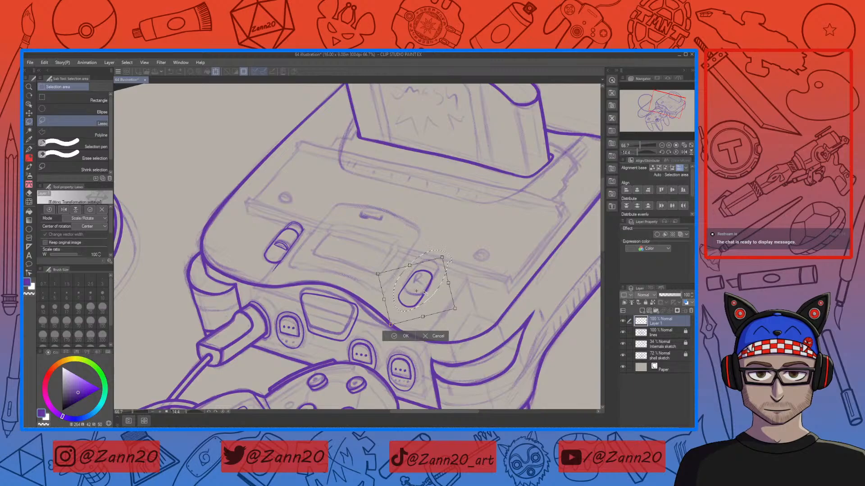
{"action": "left_click_drag", "start_coordinate": [425, 294], "coordinate": [424, 293]}
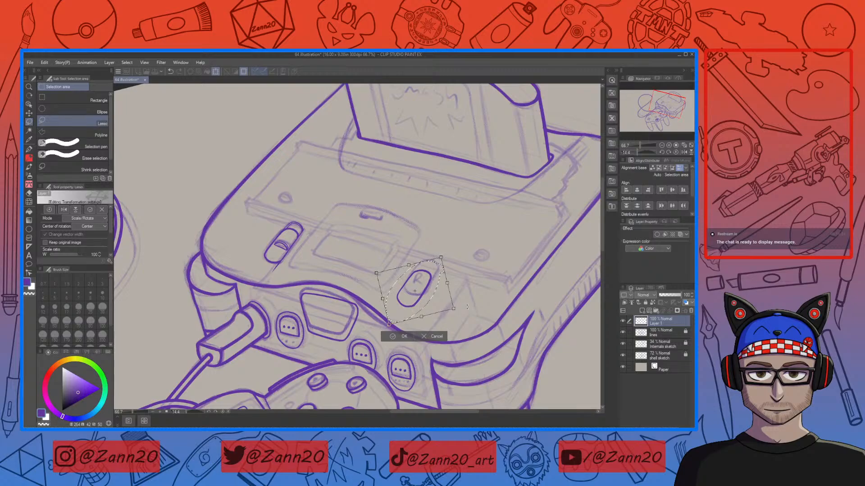
{"action": "left_click", "coordinate": [404, 338]}
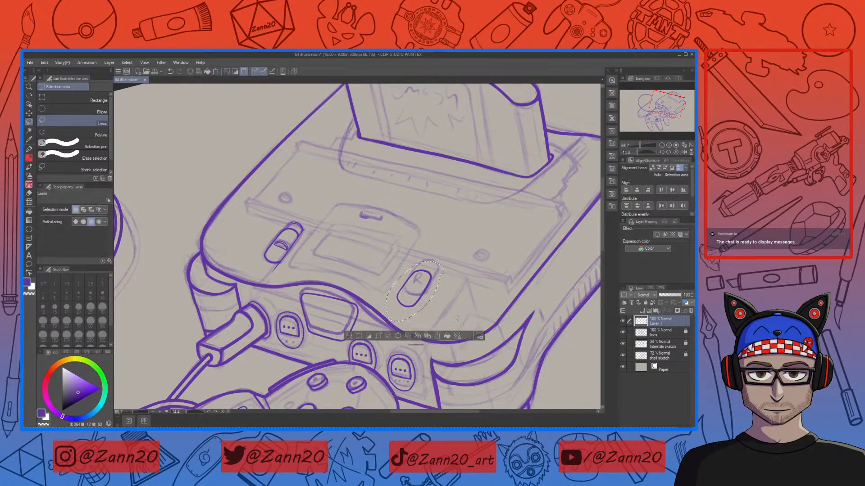
Step: Nudge the selected R button outline slightly down and to the right, then return to the pen
{"action": "left_click_drag", "start_coordinate": [427, 292], "coordinate": [438, 307]}
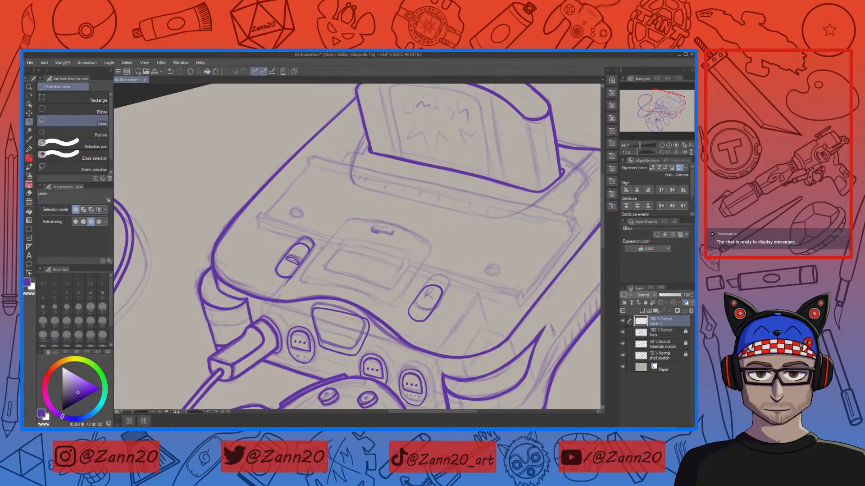
{"action": "key", "text": "p"}
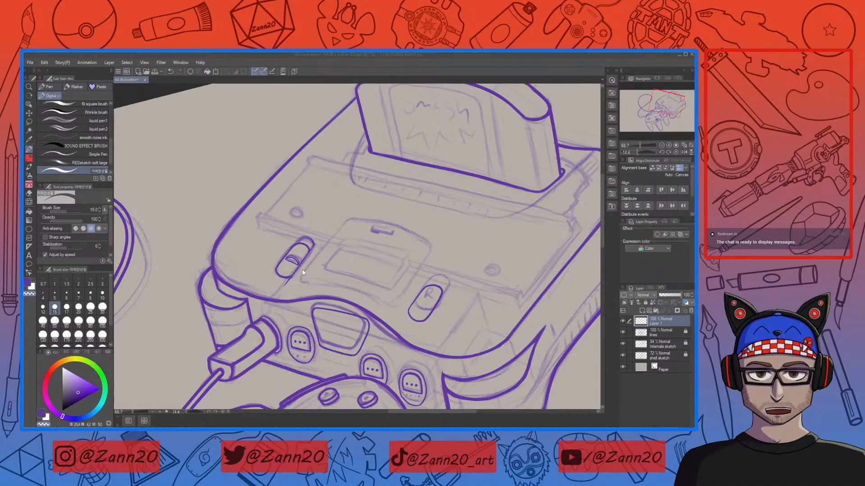
{"action": "left_click", "coordinate": [228, 211]}
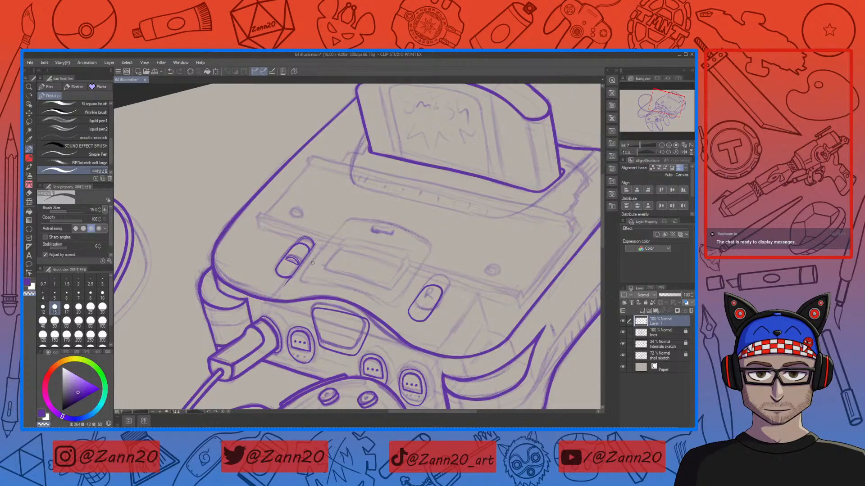
Step: Lasso-select the power switch and reshape it with a Perspective transform to match the console's angle
{"action": "key", "text": "m"}
{"action": "mouse_move", "coordinate": [307, 228]}
{"action": "left_mouse_down"}
{"action": "mouse_move", "coordinate": [264, 277]}
{"action": "mouse_move", "coordinate": [320, 254]}
{"action": "mouse_move", "coordinate": [325, 229]}
{"action": "left_mouse_up"}
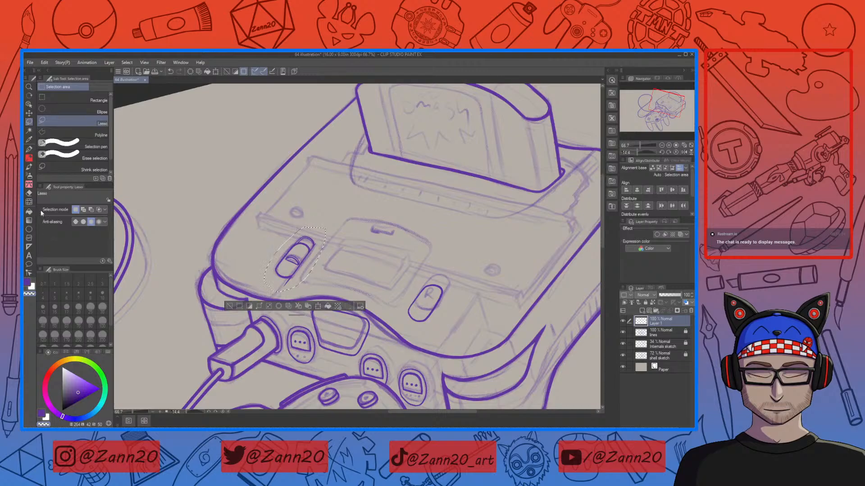
{"action": "left_click", "coordinate": [318, 306]}
{"action": "left_click", "coordinate": [88, 218]}
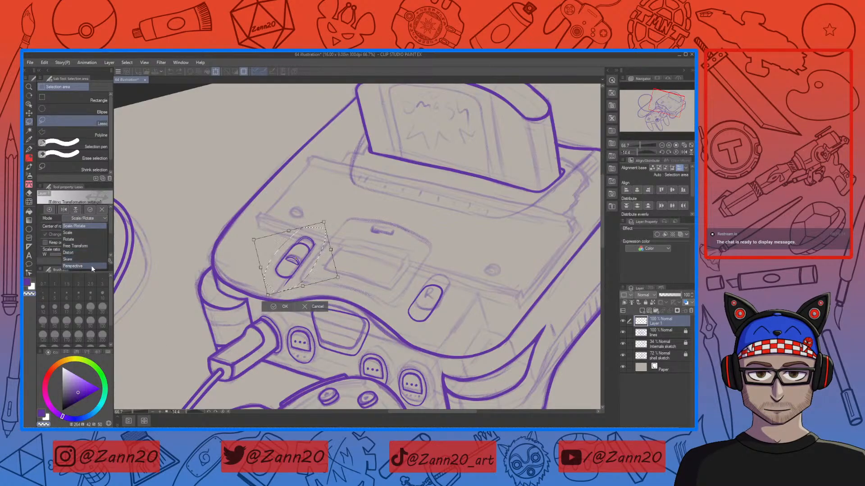
{"action": "left_click", "coordinate": [91, 265]}
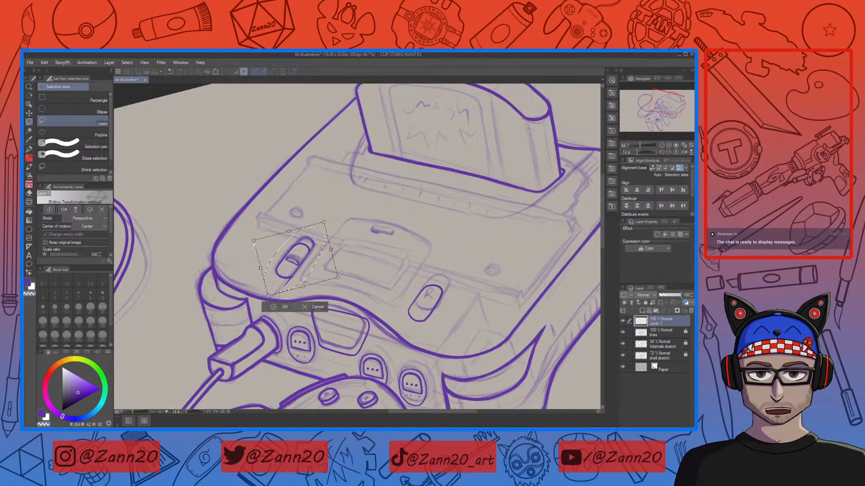
{"action": "left_click_drag", "start_coordinate": [288, 232], "coordinate": [261, 238]}
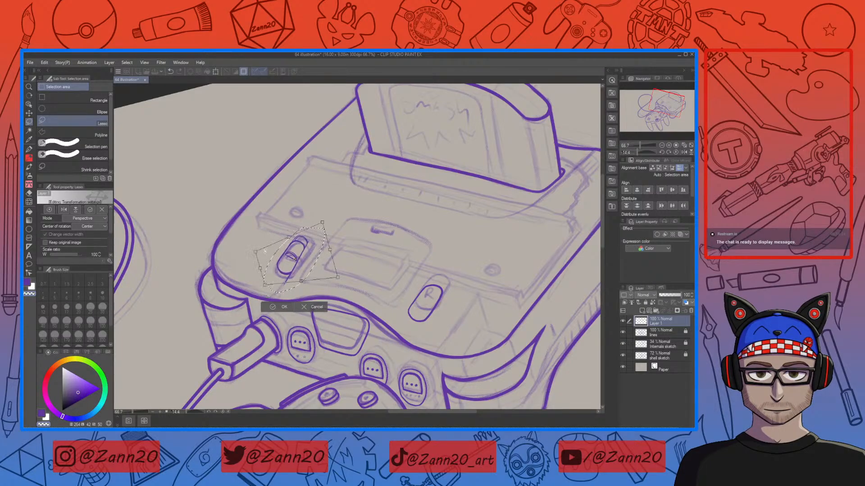
{"action": "left_click_drag", "start_coordinate": [259, 252], "coordinate": [258, 247]}
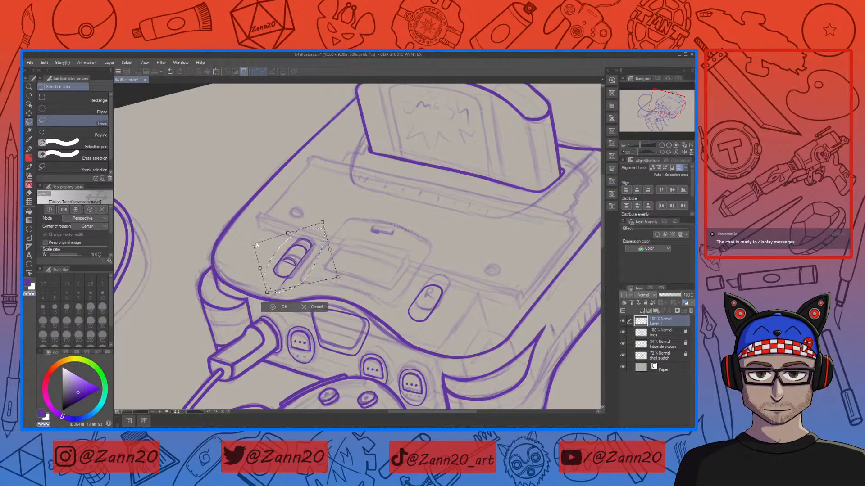
{"action": "left_click_drag", "start_coordinate": [323, 222], "coordinate": [324, 228]}
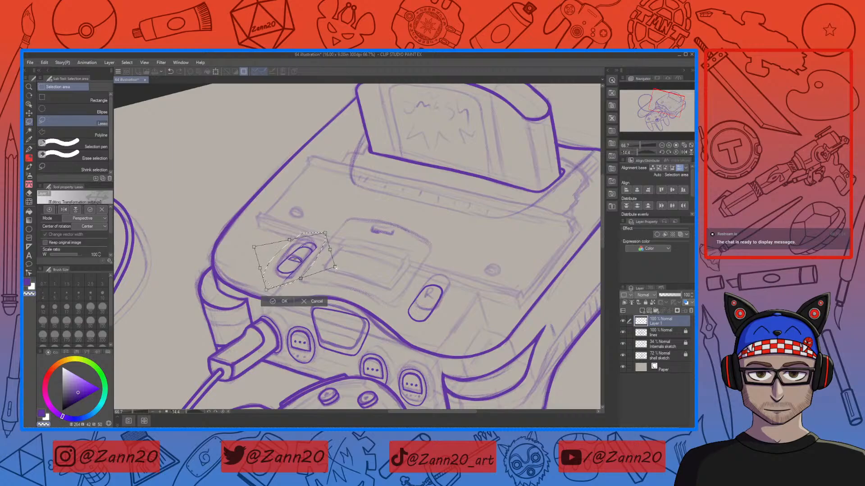
{"action": "left_click_drag", "start_coordinate": [323, 230], "coordinate": [282, 242]}
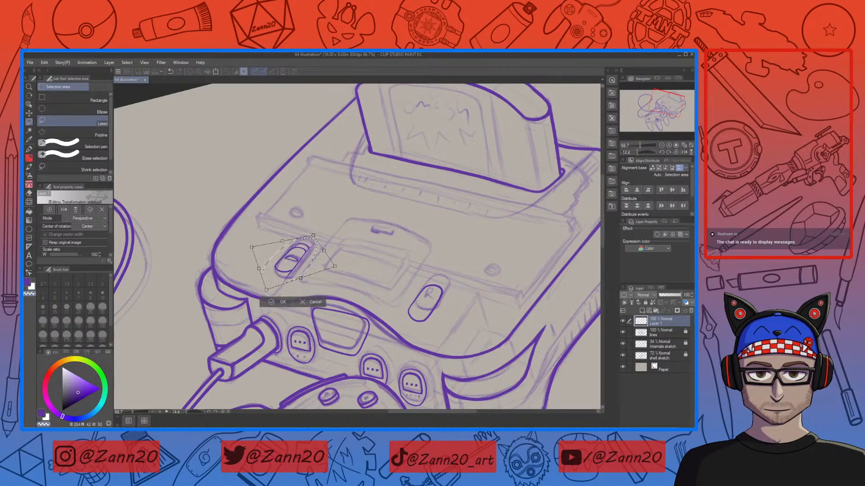
{"action": "left_click_drag", "start_coordinate": [339, 269], "coordinate": [335, 270]}
{"action": "left_click_drag", "start_coordinate": [313, 235], "coordinate": [309, 224]}
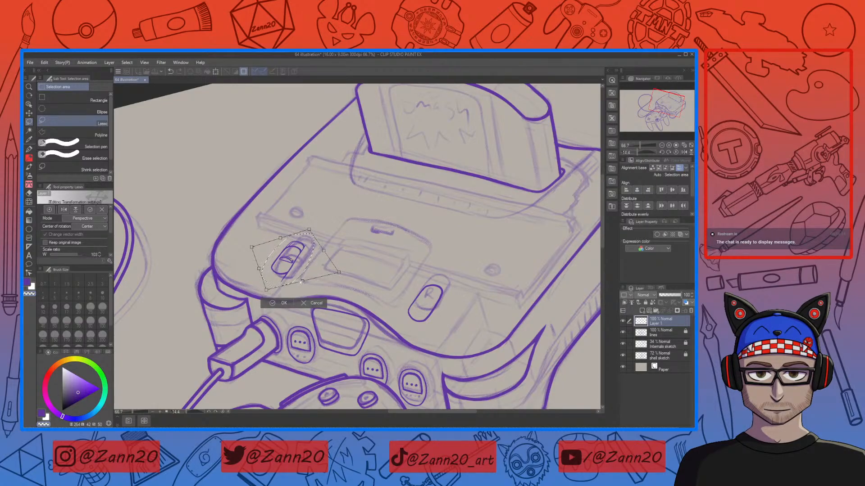
{"action": "mouse_move", "coordinate": [308, 280]}
{"action": "left_mouse_down"}
{"action": "mouse_move", "coordinate": [295, 284]}
{"action": "mouse_move", "coordinate": [306, 283]}
{"action": "left_mouse_up"}
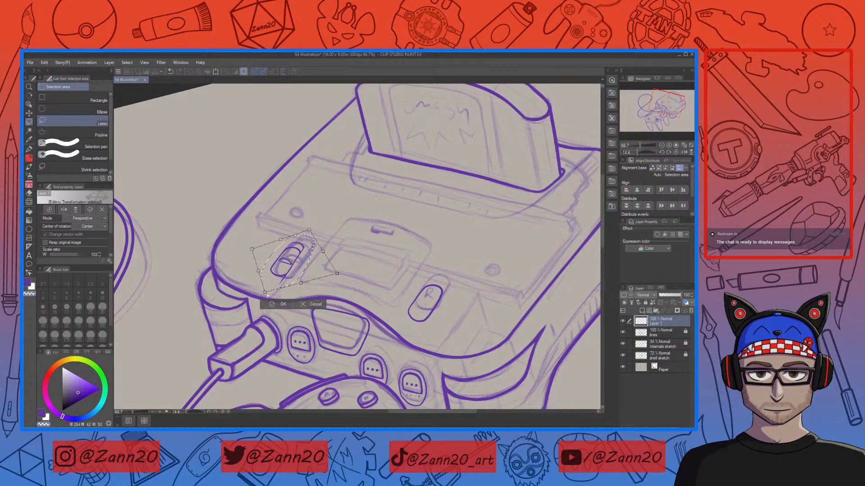
{"action": "left_click_drag", "start_coordinate": [272, 299], "coordinate": [254, 296]}
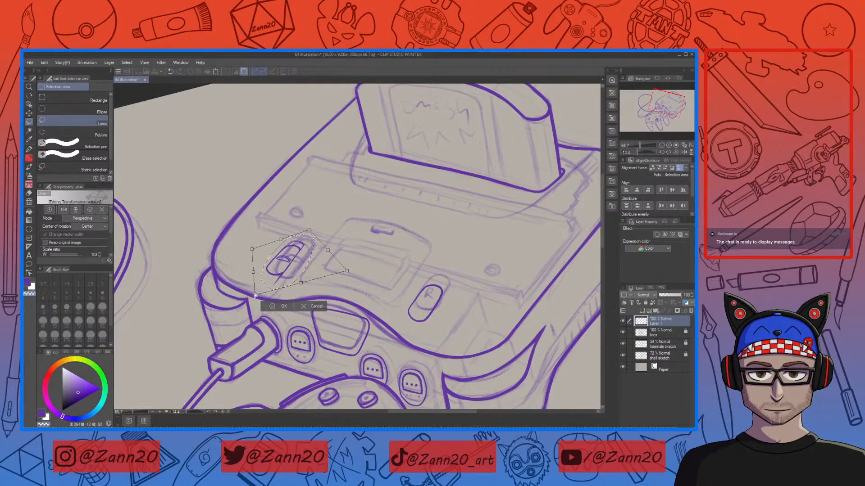
{"action": "left_click_drag", "start_coordinate": [297, 272], "coordinate": [304, 272]}
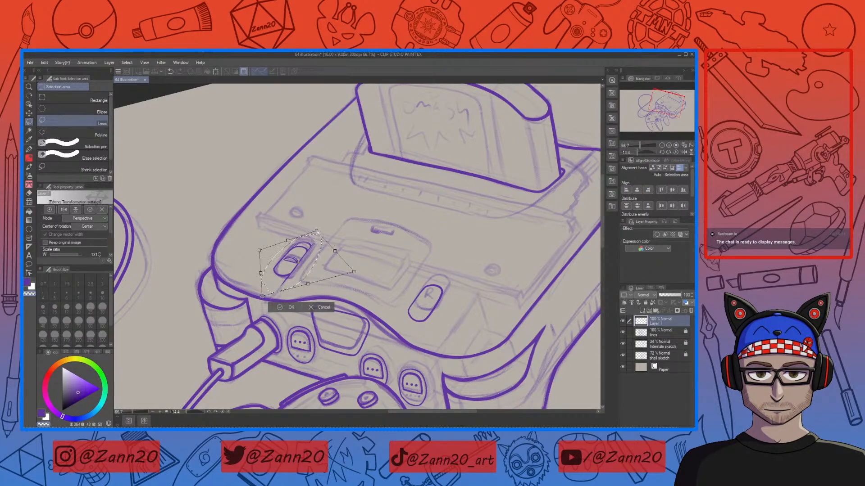
{"action": "left_click_drag", "start_coordinate": [317, 232], "coordinate": [317, 226]}
{"action": "left_click_drag", "start_coordinate": [288, 271], "coordinate": [260, 251]}
{"action": "left_click_drag", "start_coordinate": [301, 279], "coordinate": [324, 275]}
{"action": "left_click_drag", "start_coordinate": [381, 278], "coordinate": [381, 279]}
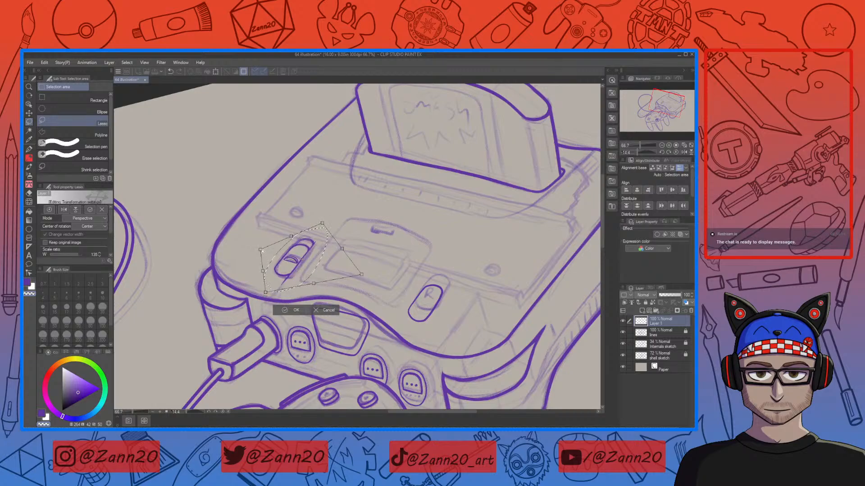
{"action": "left_click_drag", "start_coordinate": [322, 224], "coordinate": [324, 227]}
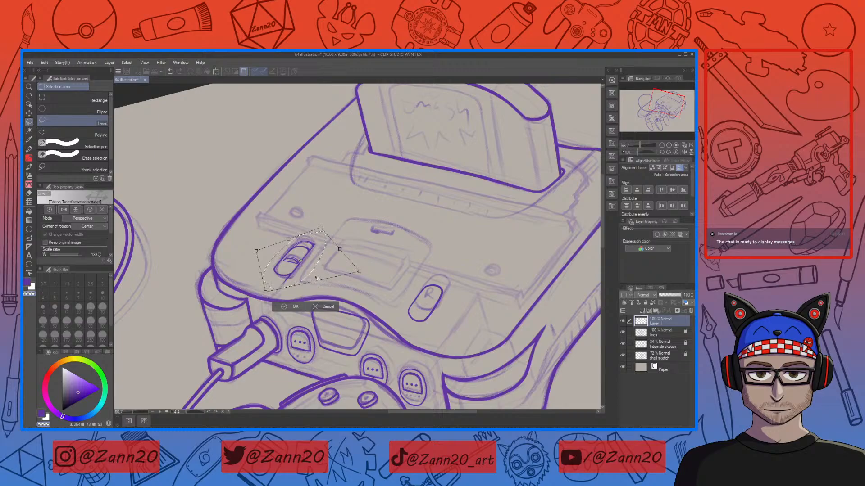
{"action": "left_click_drag", "start_coordinate": [304, 268], "coordinate": [305, 269]}
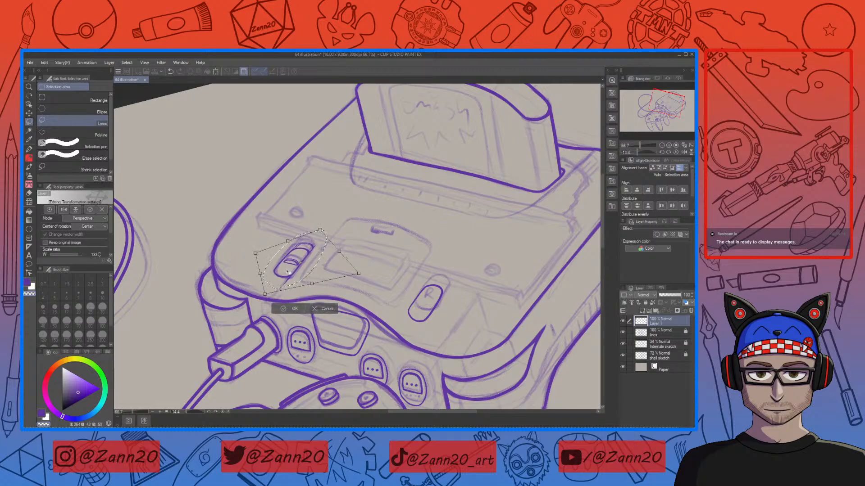
{"action": "left_click_drag", "start_coordinate": [288, 269], "coordinate": [286, 272]}
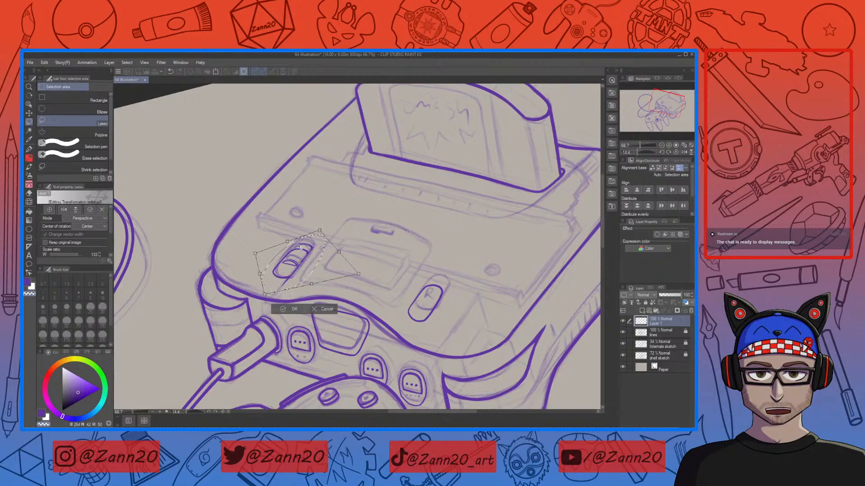
{"action": "left_click", "coordinate": [290, 310]}
{"action": "mouse_move", "coordinate": [307, 236]}
{"action": "left_mouse_down"}
{"action": "mouse_move", "coordinate": [283, 288]}
{"action": "mouse_move", "coordinate": [320, 226]}
{"action": "mouse_move", "coordinate": [355, 249]}
{"action": "left_mouse_up"}
{"action": "key", "text": "ctrl+t"}
{"action": "key", "text": "Return"}
{"action": "key", "text": "ctrl+d"}
Step: Try to reshape the R button outline with a Perspective transform
{"action": "mouse_move", "coordinate": [445, 292]}
{"action": "left_mouse_down"}
{"action": "mouse_move", "coordinate": [410, 325]}
{"action": "mouse_move", "coordinate": [450, 288]}
{"action": "left_mouse_up"}
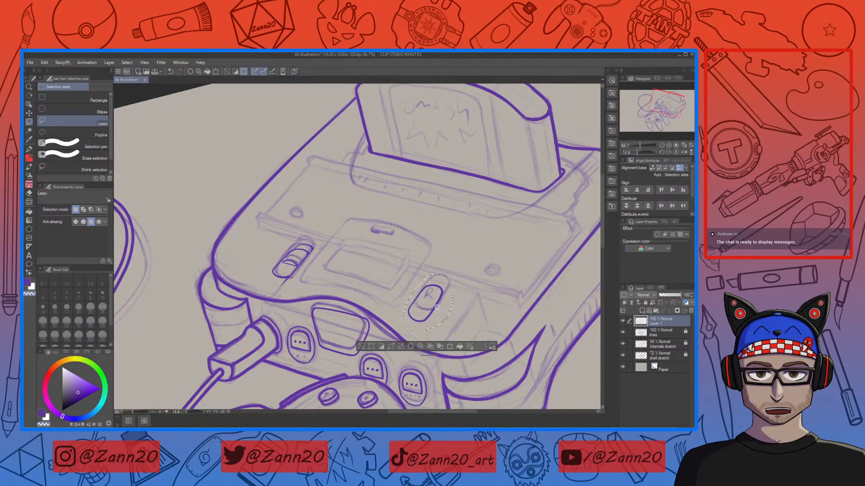
{"action": "key", "text": "ctrl+t"}
{"action": "left_click_drag", "start_coordinate": [444, 325], "coordinate": [450, 318]}
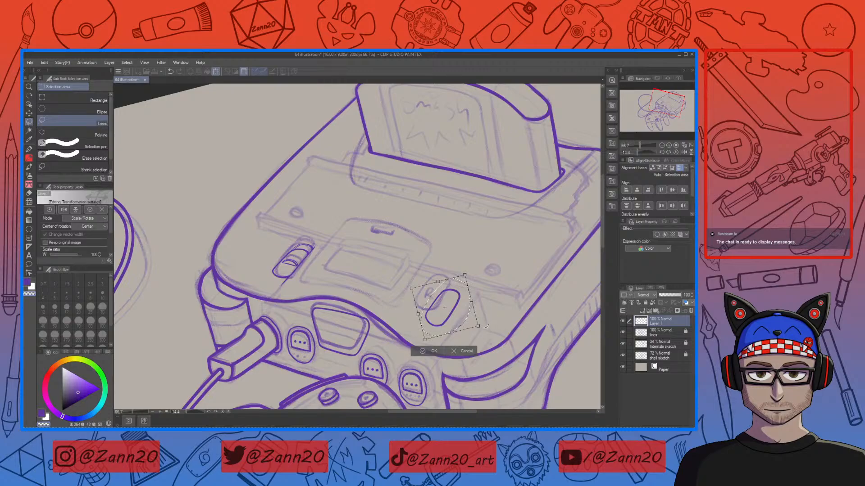
{"action": "left_click", "coordinate": [88, 218]}
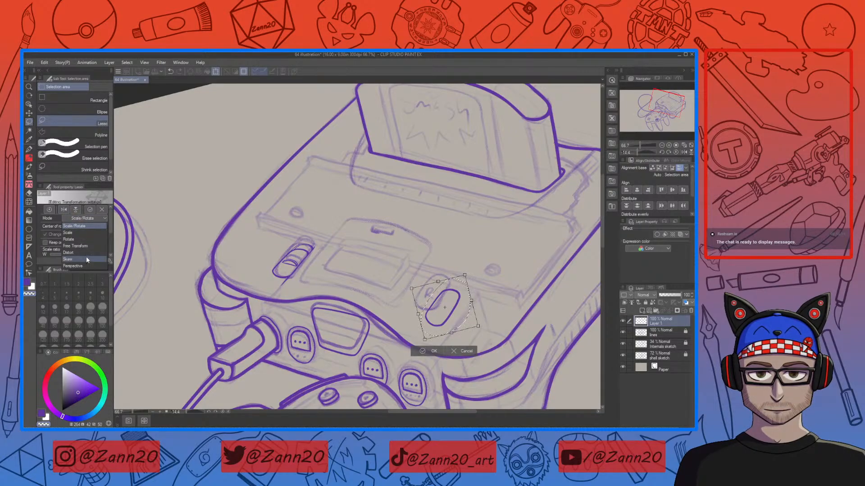
{"action": "left_click", "coordinate": [89, 266]}
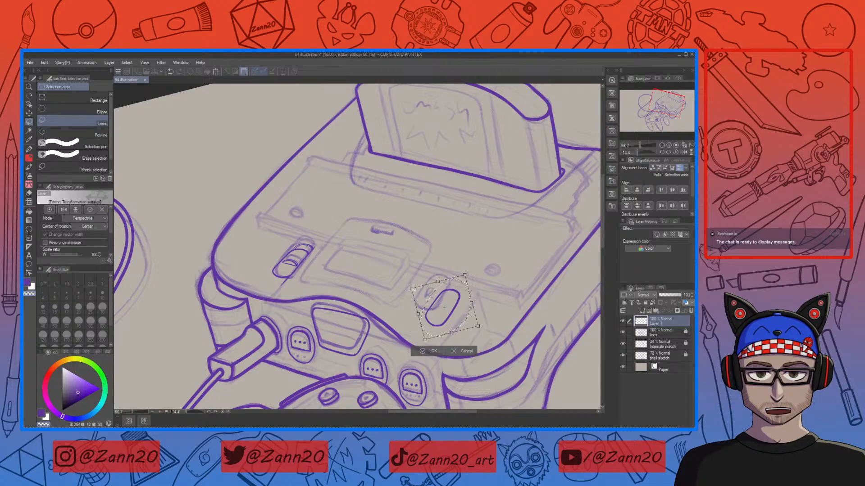
{"action": "left_click_drag", "start_coordinate": [411, 288], "coordinate": [407, 300]}
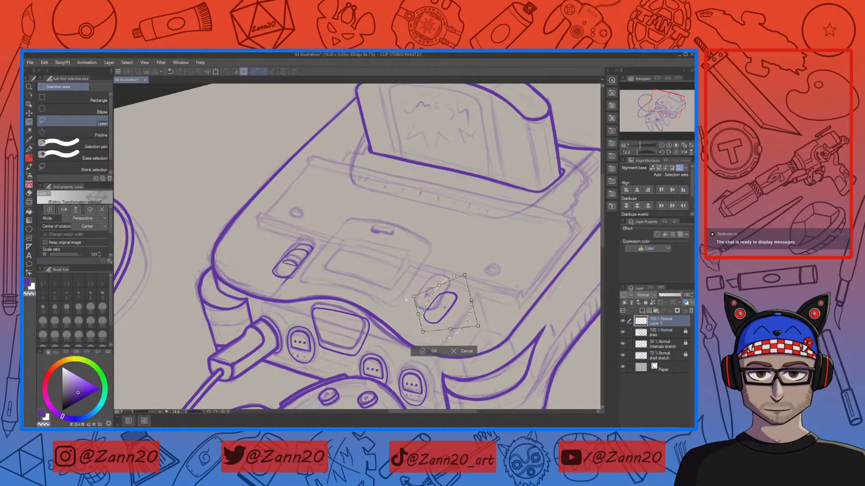
{"action": "left_click_drag", "start_coordinate": [458, 279], "coordinate": [468, 269]}
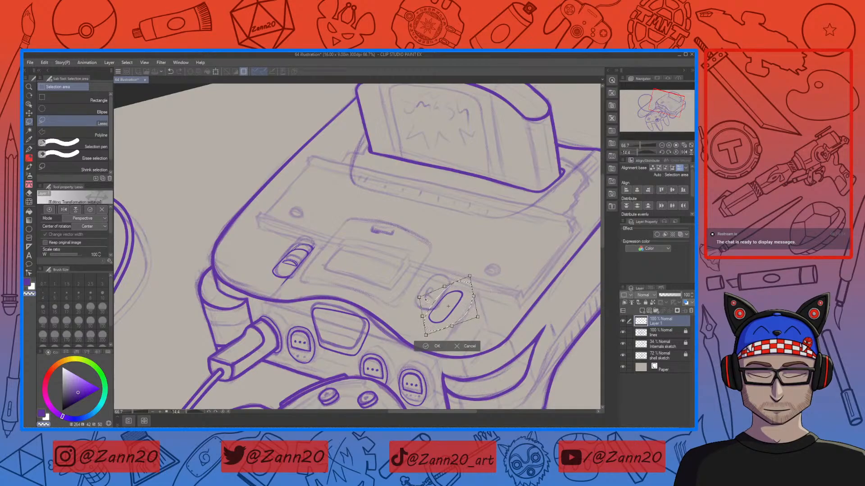
{"action": "left_click_drag", "start_coordinate": [418, 298], "coordinate": [418, 292]}
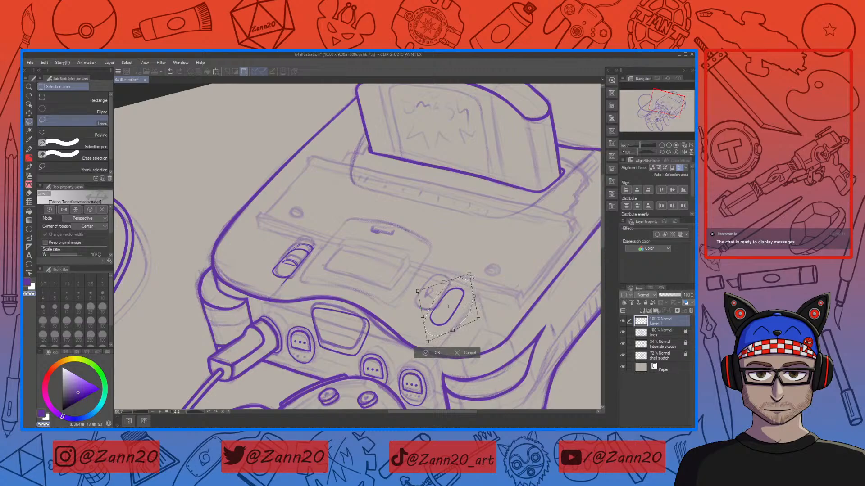
{"action": "left_click_drag", "start_coordinate": [476, 296], "coordinate": [477, 298]}
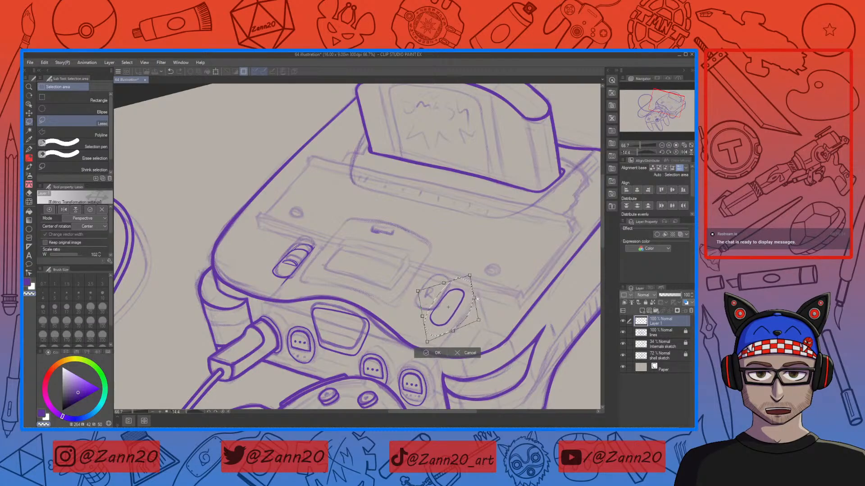
{"action": "left_click_drag", "start_coordinate": [429, 343], "coordinate": [424, 344]}
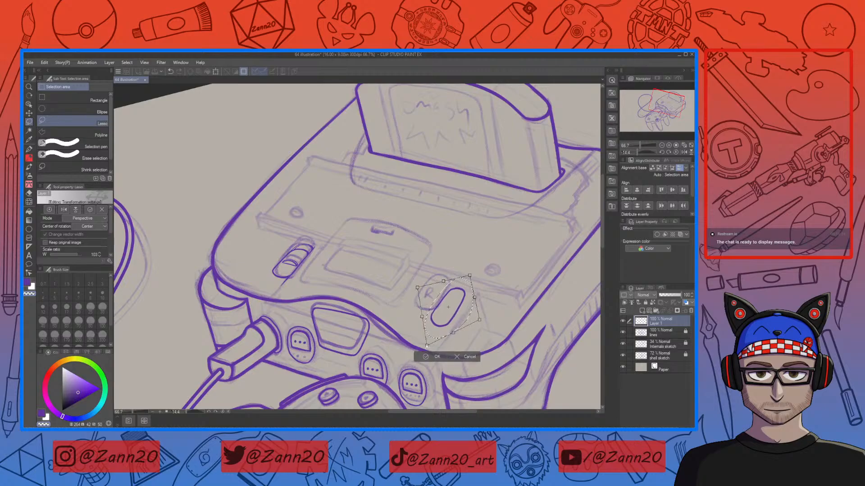
{"action": "left_click_drag", "start_coordinate": [468, 315], "coordinate": [469, 315]}
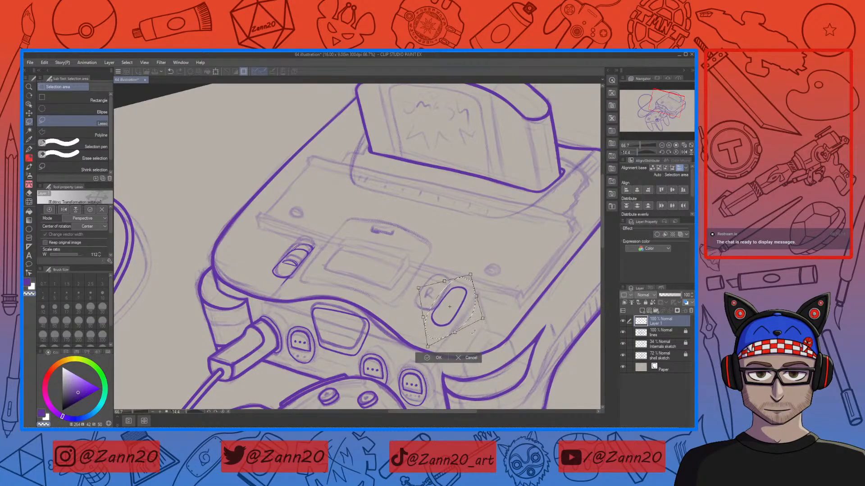
{"action": "left_click_drag", "start_coordinate": [464, 320], "coordinate": [305, 276]}
Step: Adjust the power switch's Perspective transform corners again to refine its angle
{"action": "left_click_drag", "start_coordinate": [352, 260], "coordinate": [351, 269]}
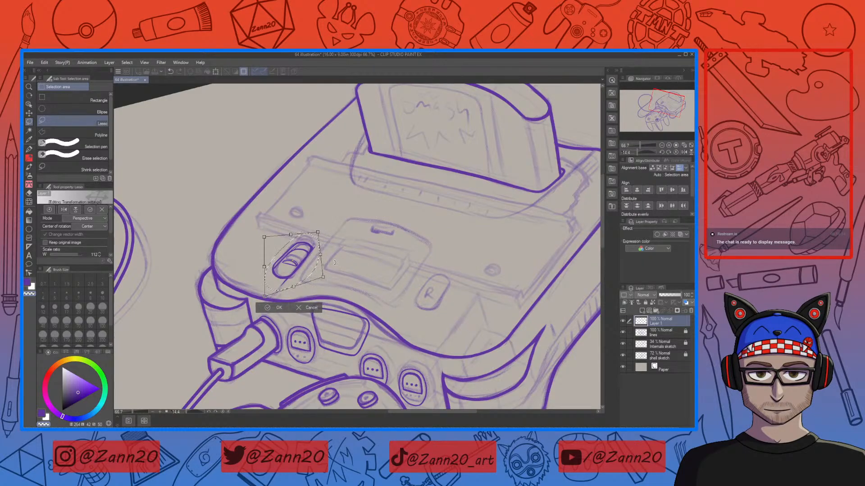
{"action": "left_click_drag", "start_coordinate": [264, 237], "coordinate": [266, 242]}
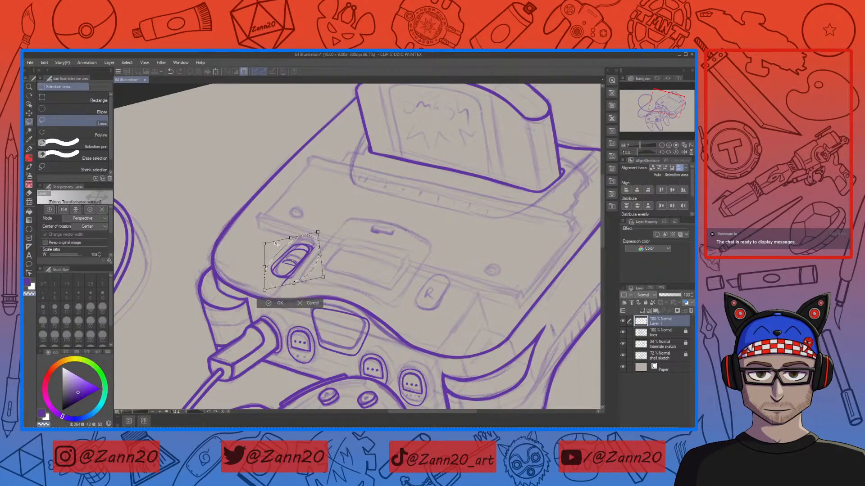
{"action": "left_click_drag", "start_coordinate": [318, 232], "coordinate": [318, 235]}
{"action": "left_click_drag", "start_coordinate": [267, 291], "coordinate": [269, 293]}
{"action": "left_click_drag", "start_coordinate": [319, 255], "coordinate": [321, 232]}
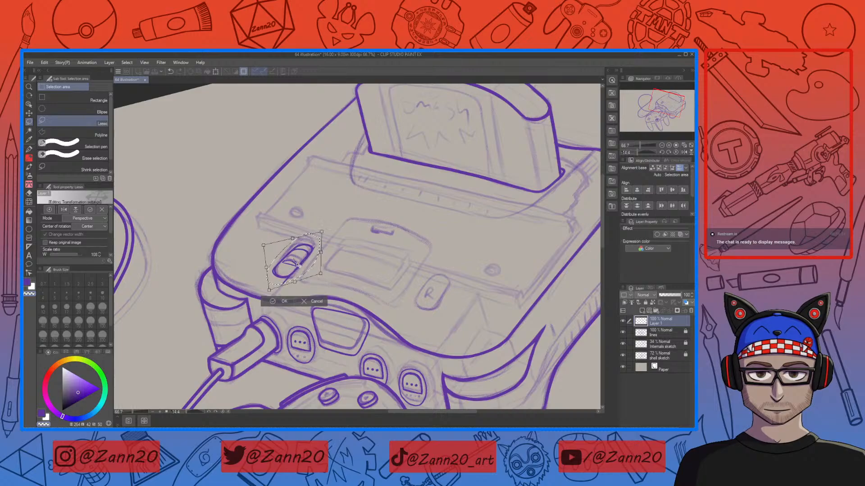
Step: Try moving the transformed outline next to the R button, then remove the stray oval
{"action": "left_click_drag", "start_coordinate": [299, 265], "coordinate": [451, 315]}
{"action": "left_click_drag", "start_coordinate": [498, 302], "coordinate": [498, 294]}
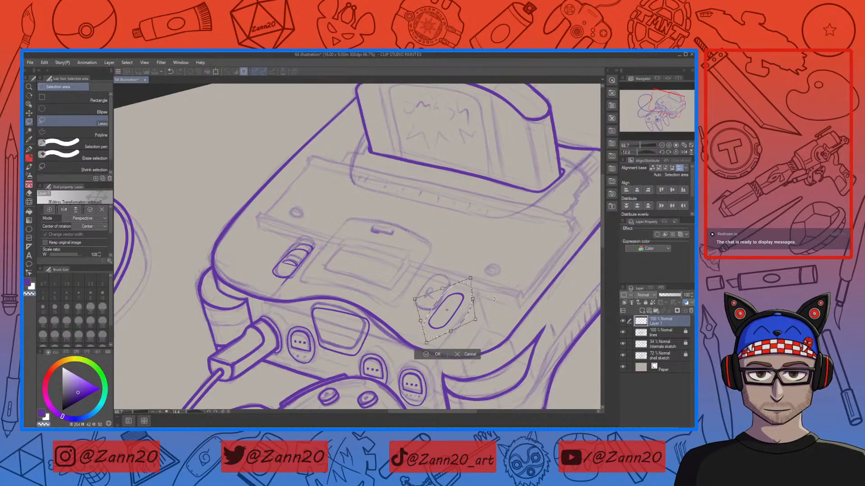
{"action": "left_click_drag", "start_coordinate": [498, 295], "coordinate": [499, 296]}
{"action": "key", "text": "Return"}
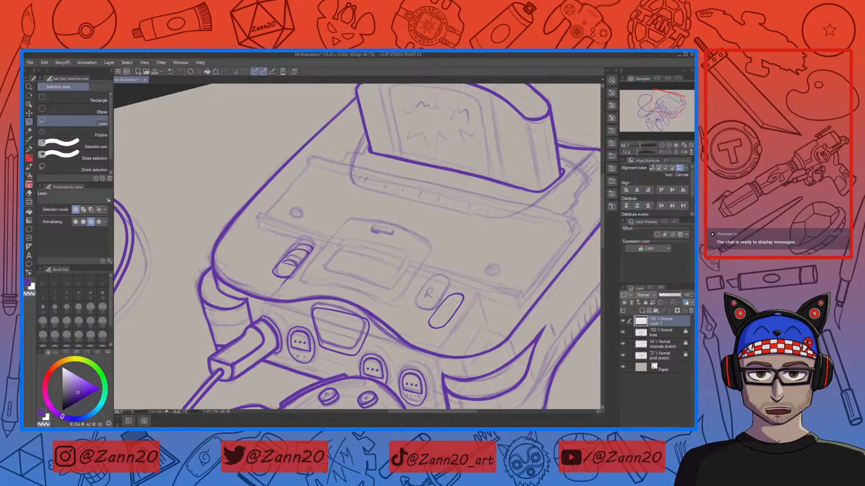
{"action": "left_click_drag", "start_coordinate": [457, 301], "coordinate": [468, 295]}
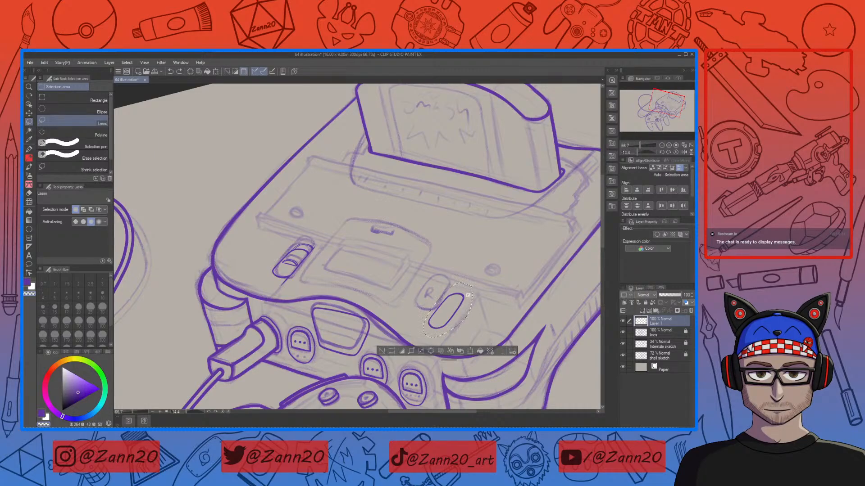
{"action": "left_click", "coordinate": [470, 351]}
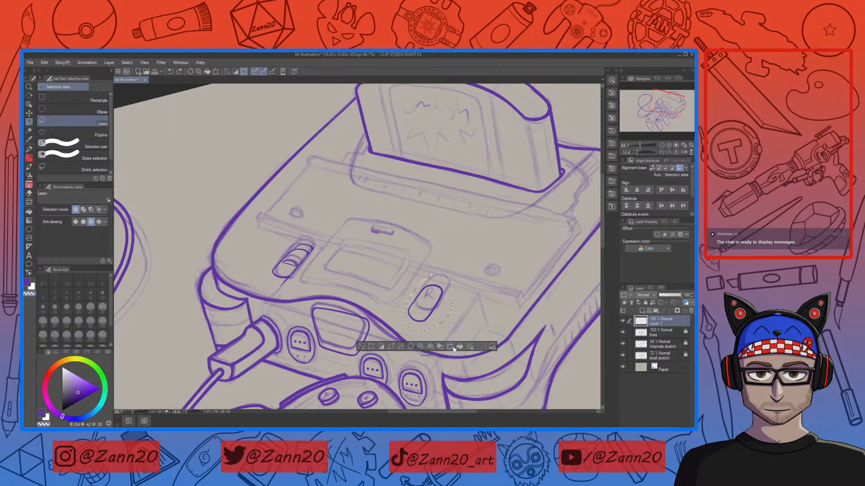
Step: Apply a Perspective transform to the selected R button oval, adjusting its corners to match the console's angle
{"action": "left_click", "coordinate": [450, 347]}
{"action": "left_click", "coordinate": [85, 218]}
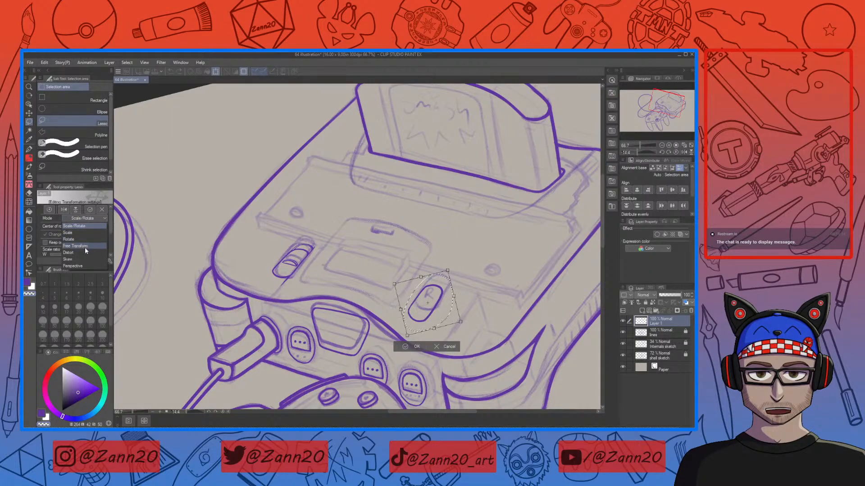
{"action": "left_click", "coordinate": [82, 266]}
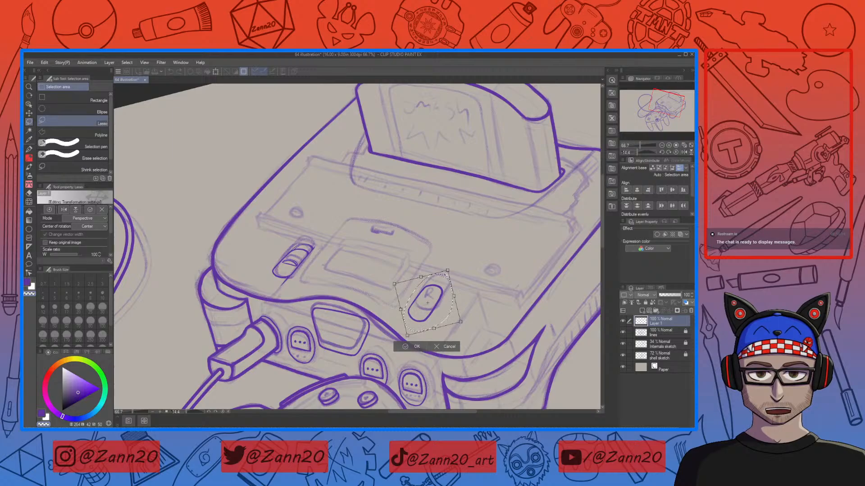
{"action": "left_click_drag", "start_coordinate": [447, 270], "coordinate": [455, 268]}
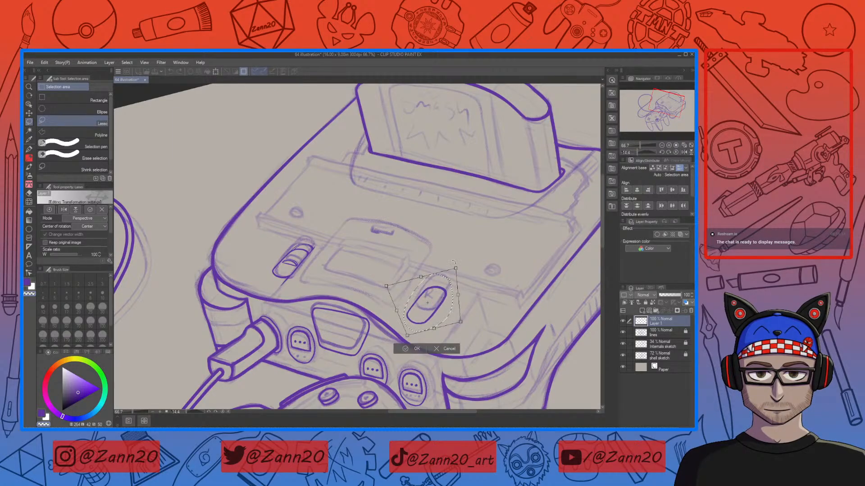
{"action": "left_click_drag", "start_coordinate": [407, 336], "coordinate": [397, 338]}
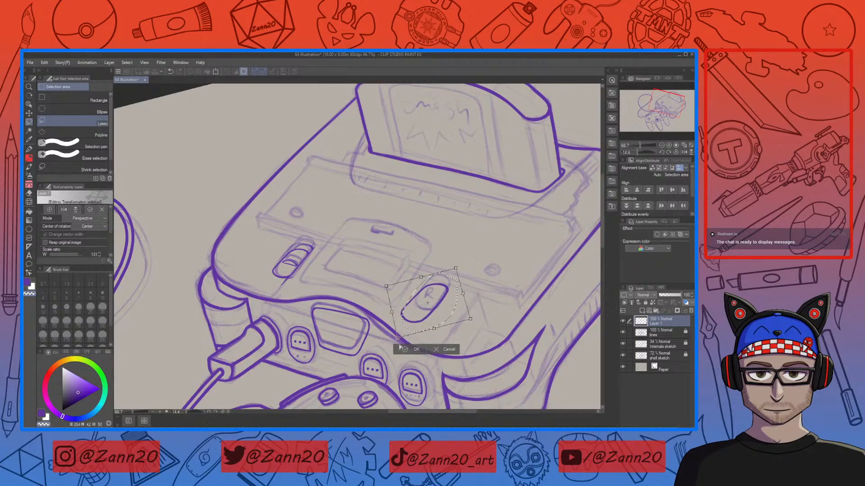
{"action": "left_click_drag", "start_coordinate": [471, 318], "coordinate": [470, 322]}
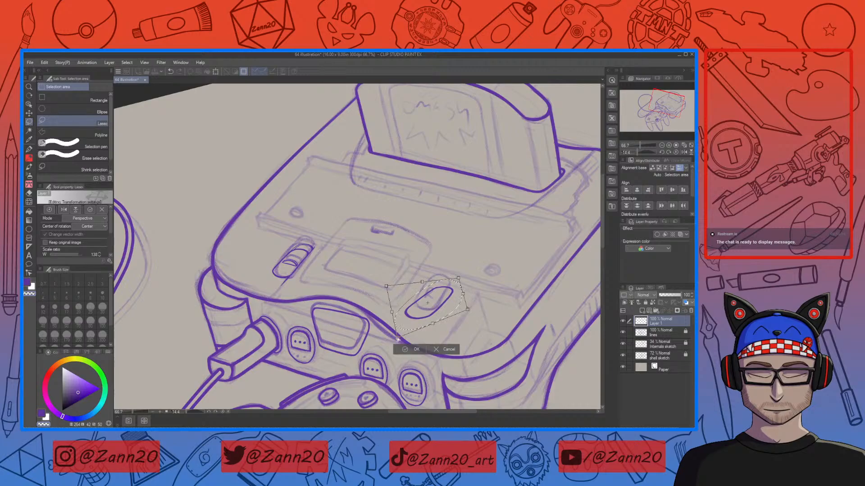
{"action": "left_click_drag", "start_coordinate": [397, 338], "coordinate": [409, 333]}
{"action": "left_click_drag", "start_coordinate": [458, 278], "coordinate": [438, 280]}
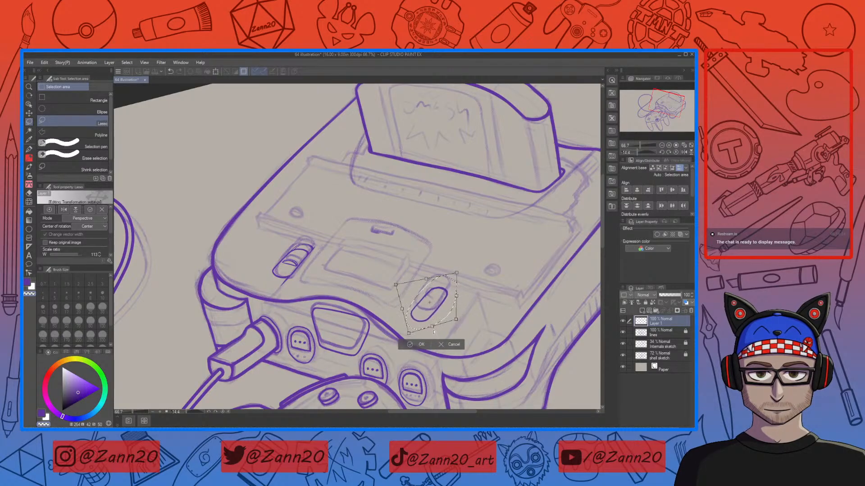
{"action": "left_click_drag", "start_coordinate": [459, 307], "coordinate": [454, 272]}
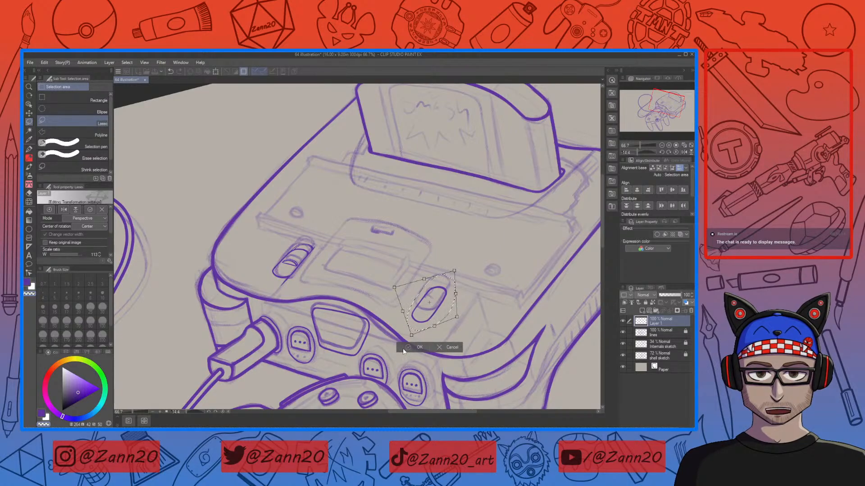
Step: Reposition the transformed oval beside the R label, adjust its size, and apply the transform
{"action": "left_click_drag", "start_coordinate": [445, 311], "coordinate": [308, 266]}
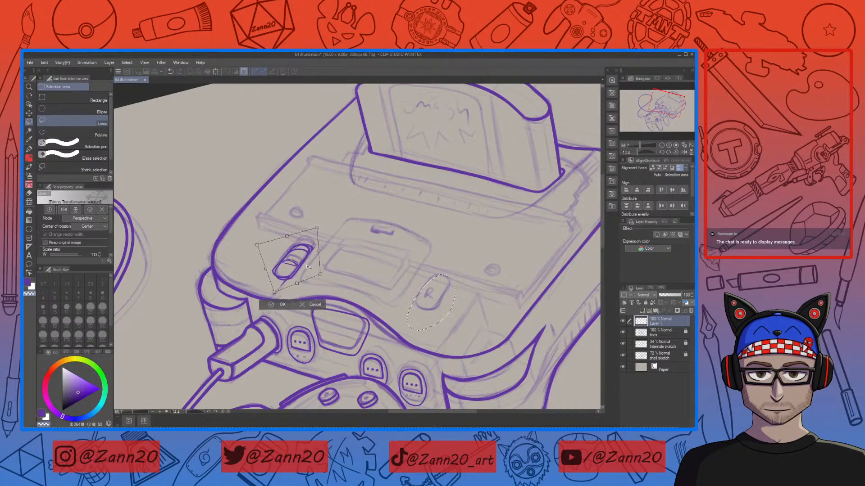
{"action": "left_click_drag", "start_coordinate": [347, 242], "coordinate": [351, 247]}
{"action": "left_click_drag", "start_coordinate": [307, 268], "coordinate": [493, 298]}
{"action": "left_click_drag", "start_coordinate": [445, 281], "coordinate": [473, 296]}
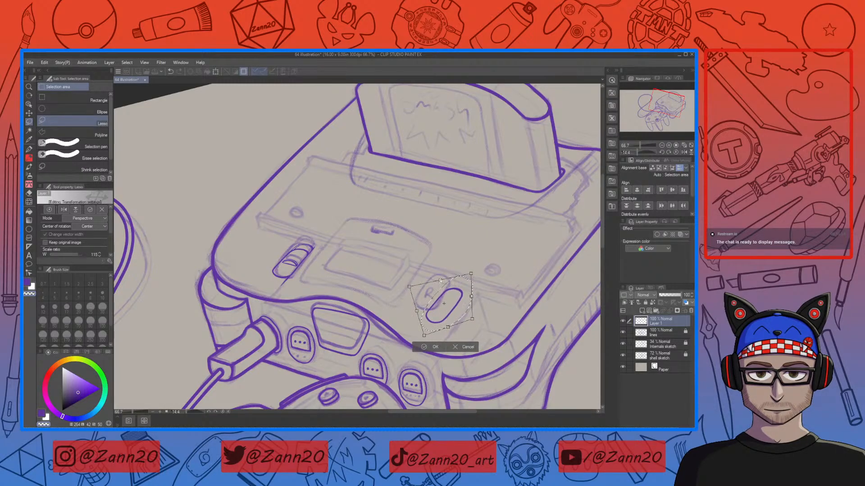
{"action": "left_click_drag", "start_coordinate": [452, 330], "coordinate": [452, 330]}
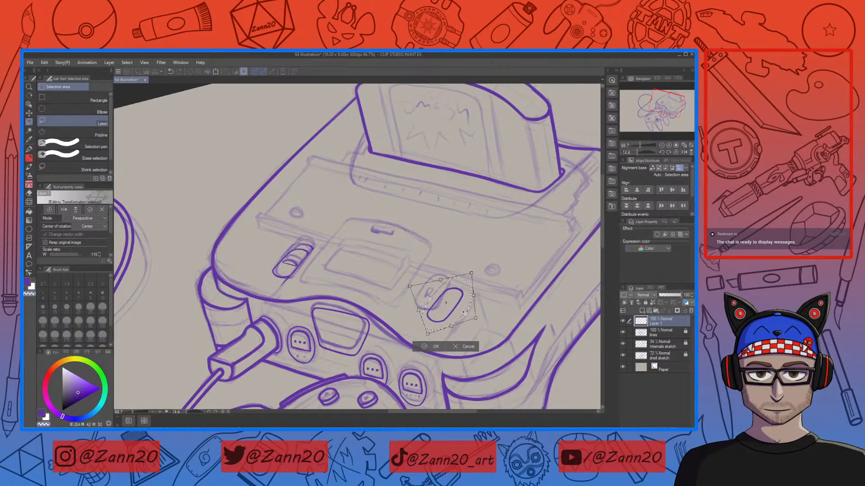
{"action": "left_click_drag", "start_coordinate": [466, 315], "coordinate": [318, 231]}
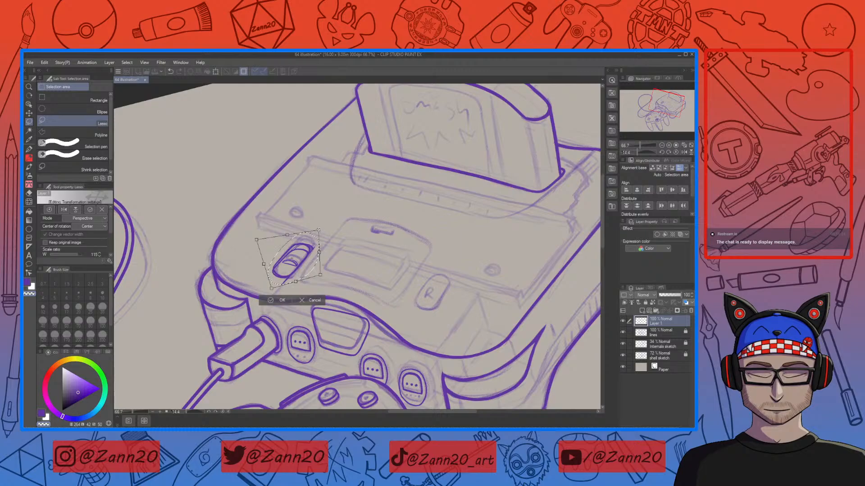
{"action": "left_click", "coordinate": [87, 219]}
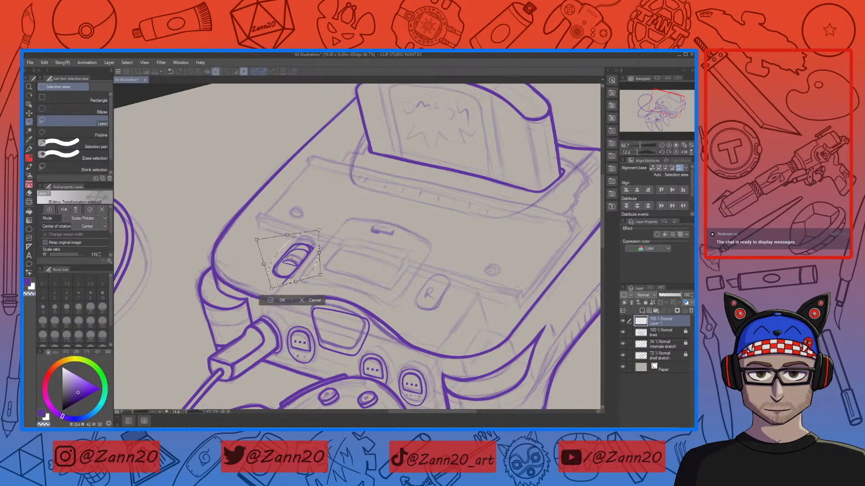
{"action": "left_click_drag", "start_coordinate": [319, 231], "coordinate": [323, 225]}
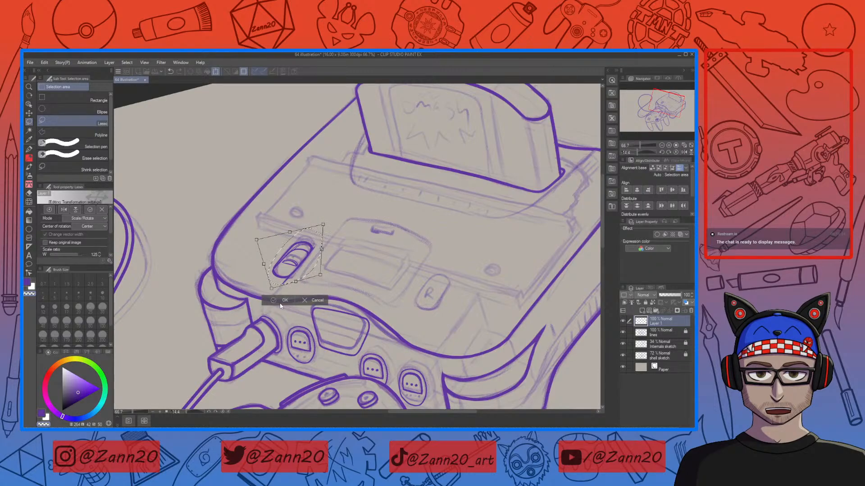
{"action": "key", "text": "ctrl+z"}
{"action": "left_click_drag", "start_coordinate": [318, 230], "coordinate": [320, 228]}
{"action": "left_click_drag", "start_coordinate": [305, 260], "coordinate": [462, 319]}
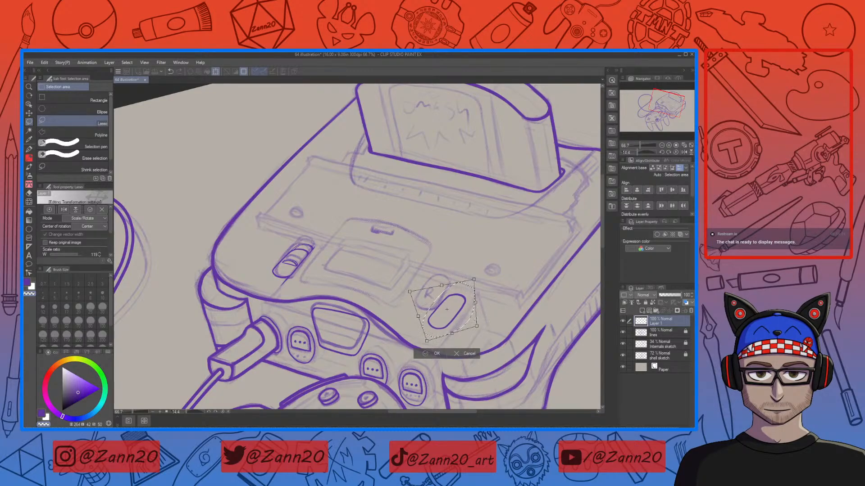
{"action": "key", "text": "Return"}
{"action": "key", "text": "ctrl+d"}
{"action": "left_click_drag", "start_coordinate": [491, 309], "coordinate": [422, 306]}
{"action": "key", "text": "ctrl+minus"}
{"action": "key", "text": "ctrl+minus"}
{"action": "key", "text": "ctrl+plus"}
{"action": "key", "text": "ctrl+plus"}
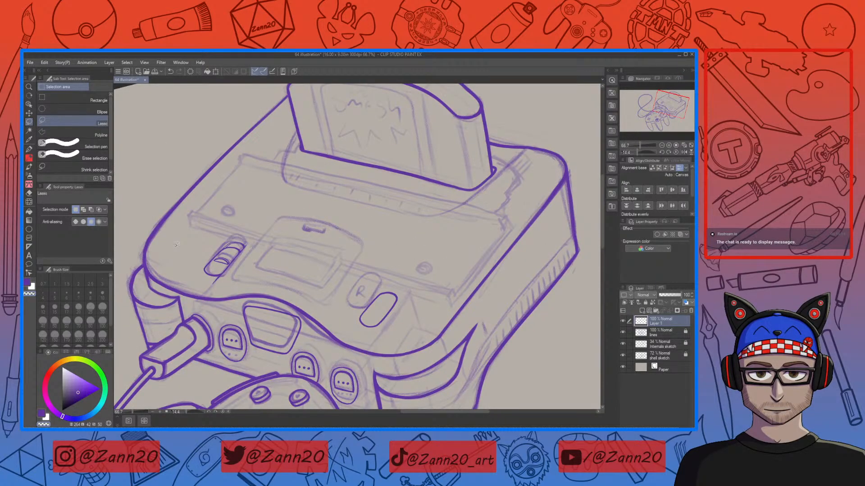
{"action": "key", "text": "ctrl+r"}
{"action": "left_click_drag", "start_coordinate": [474, 302], "coordinate": [459, 280]}
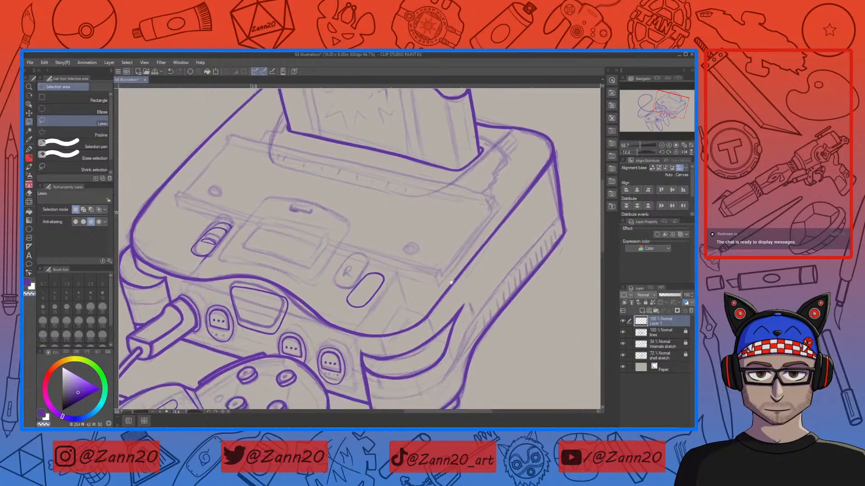
{"action": "mouse_move", "coordinate": [381, 277]}
{"action": "left_mouse_down"}
{"action": "mouse_move", "coordinate": [266, 262]}
{"action": "mouse_move", "coordinate": [225, 244]}
{"action": "mouse_move", "coordinate": [382, 289]}
{"action": "mouse_move", "coordinate": [444, 273]}
{"action": "mouse_move", "coordinate": [478, 310]}
{"action": "mouse_move", "coordinate": [444, 308]}
{"action": "left_mouse_up"}
{"action": "key", "text": "ctrl+t"}
{"action": "left_click", "coordinate": [355, 327]}
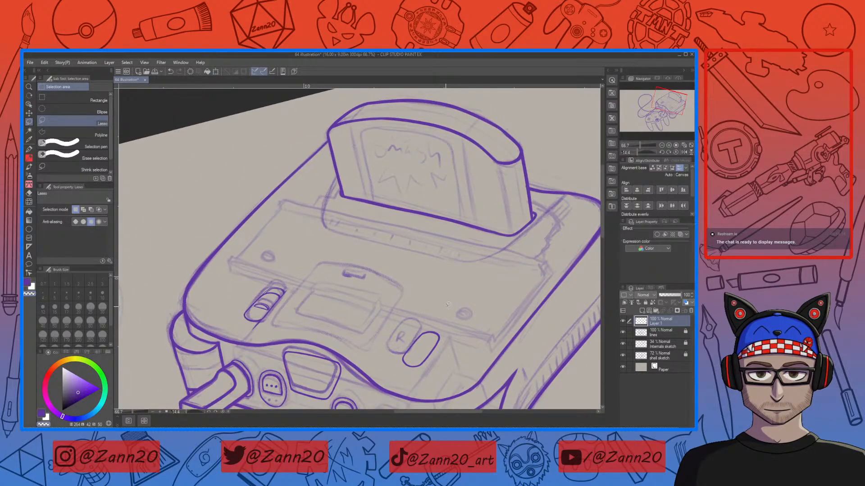
Step: Try inking the edge line of the memory expansion cover with the pen
{"action": "key", "text": "p"}
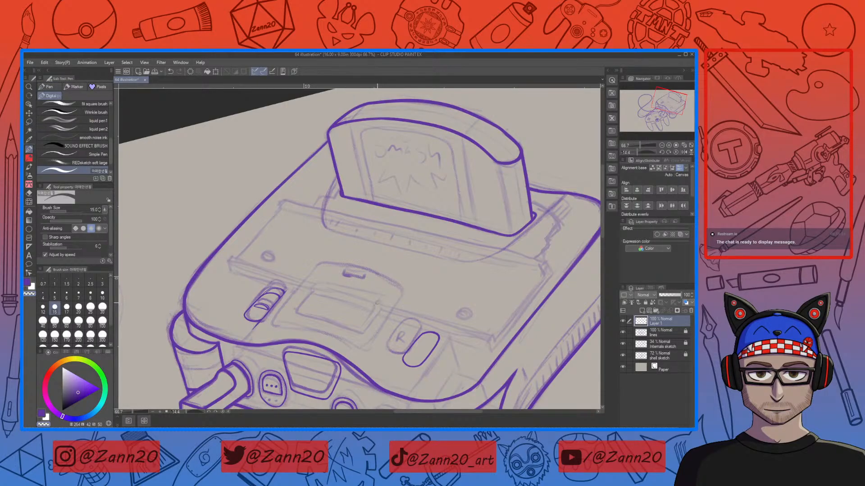
{"action": "left_click_drag", "start_coordinate": [377, 303], "coordinate": [408, 261]}
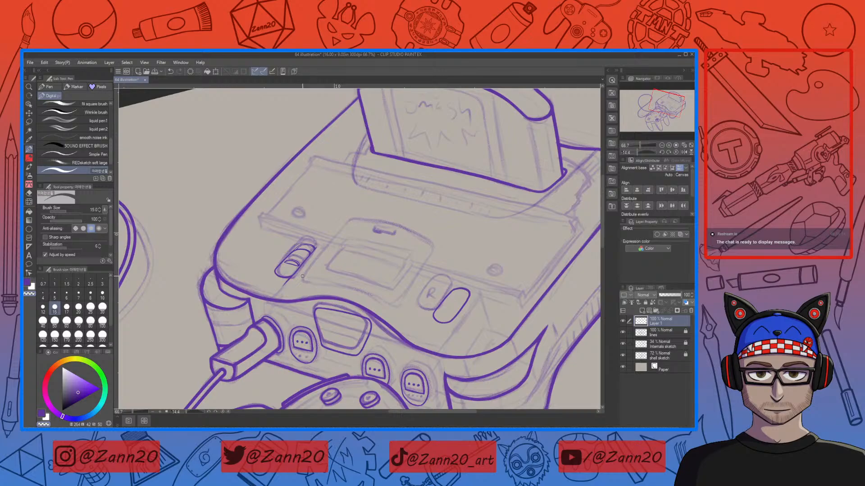
{"action": "key", "text": "x"}
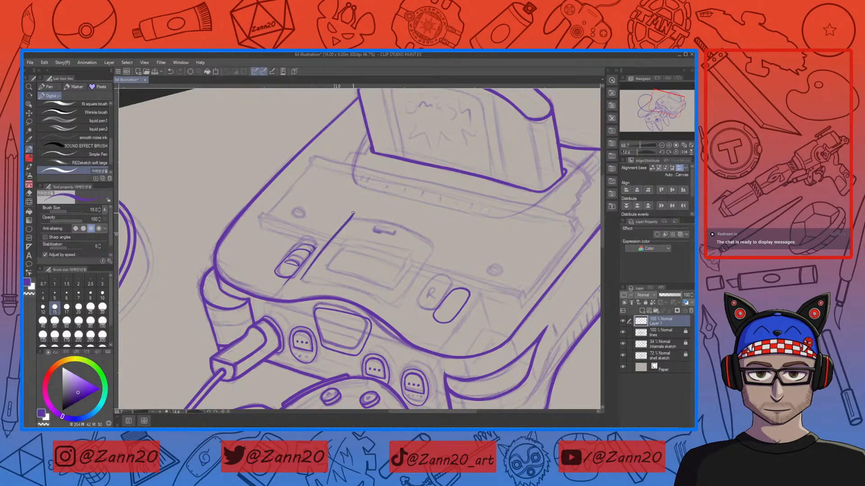
{"action": "mouse_move", "coordinate": [299, 282]}
{"action": "left_mouse_down"}
{"action": "mouse_move", "coordinate": [364, 206]}
{"action": "mouse_move", "coordinate": [405, 226]}
{"action": "left_mouse_up"}
{"action": "key", "text": "ctrl+z"}
{"action": "left_click_drag", "start_coordinate": [353, 219], "coordinate": [397, 225]}
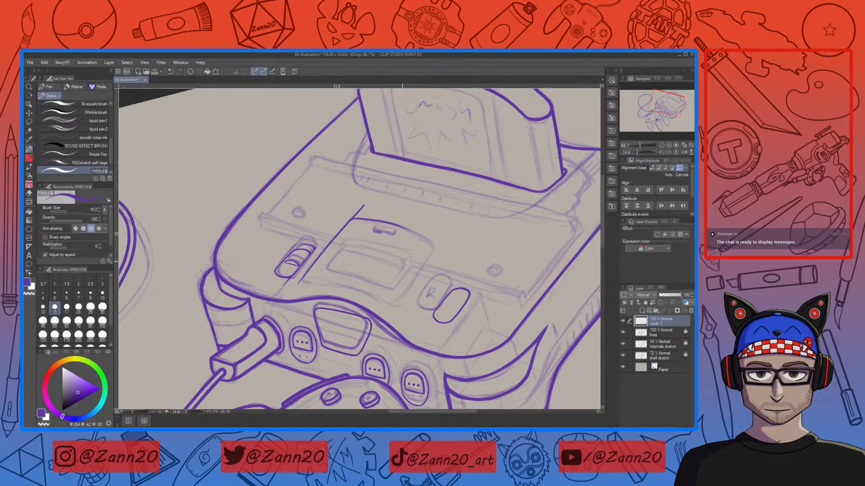
{"action": "left_click_drag", "start_coordinate": [303, 281], "coordinate": [354, 286]}
{"action": "key", "text": "ctrl+z"}
{"action": "key", "text": "ctrl+z"}
{"action": "left_click_drag", "start_coordinate": [302, 280], "coordinate": [346, 286]}
{"action": "key", "text": "ctrl+z"}
{"action": "left_click_drag", "start_coordinate": [311, 283], "coordinate": [380, 302]}
{"action": "left_click_drag", "start_coordinate": [363, 207], "coordinate": [352, 219]}
{"action": "key", "text": "c"}
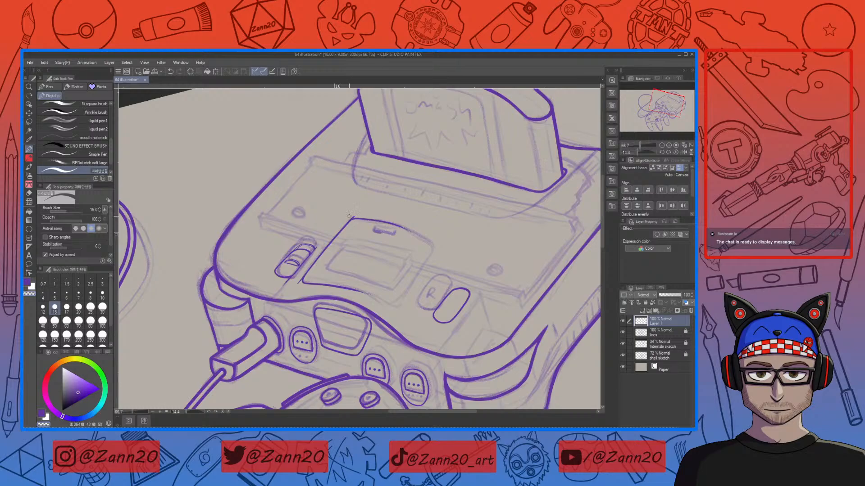
Step: Try lasso-selecting the memory expansion cover outline and rotating a copy of it
{"action": "key", "text": "ctrl+plus"}
{"action": "key", "text": "ctrl+plus"}
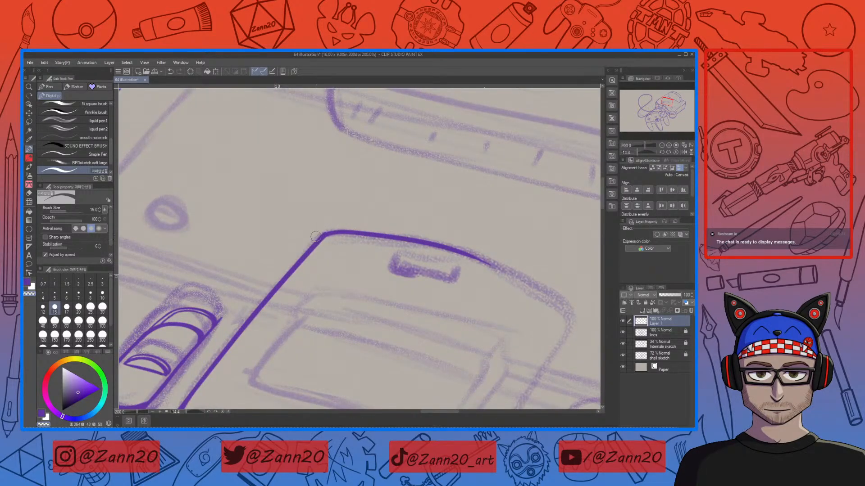
{"action": "left_click_drag", "start_coordinate": [277, 323], "coordinate": [385, 188]}
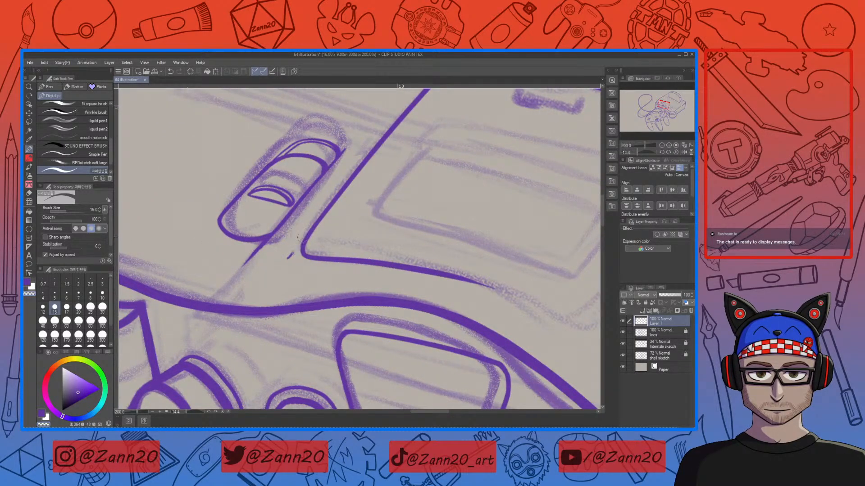
{"action": "mouse_move", "coordinate": [537, 293]}
{"action": "left_mouse_down"}
{"action": "mouse_move", "coordinate": [451, 304]}
{"action": "mouse_move", "coordinate": [435, 295]}
{"action": "left_mouse_up"}
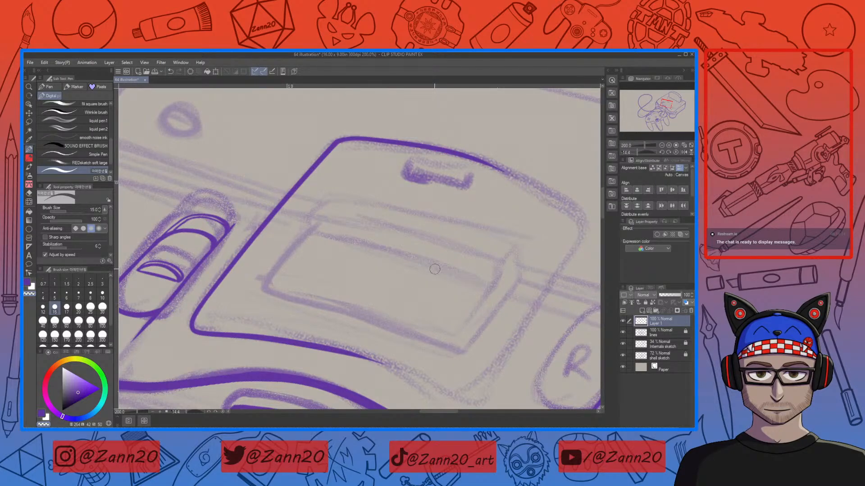
{"action": "key", "text": "m"}
{"action": "mouse_move", "coordinate": [547, 180]}
{"action": "left_mouse_down"}
{"action": "mouse_move", "coordinate": [426, 116]}
{"action": "mouse_move", "coordinate": [236, 253]}
{"action": "mouse_move", "coordinate": [184, 310]}
{"action": "mouse_move", "coordinate": [291, 360]}
{"action": "mouse_move", "coordinate": [455, 306]}
{"action": "mouse_move", "coordinate": [550, 201]}
{"action": "left_mouse_up"}
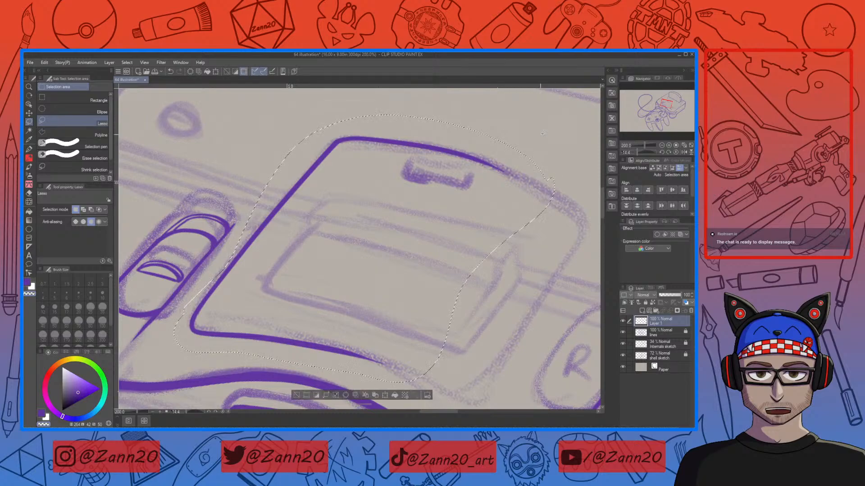
{"action": "left_click", "coordinate": [374, 396]}
{"action": "left_click", "coordinate": [385, 395]}
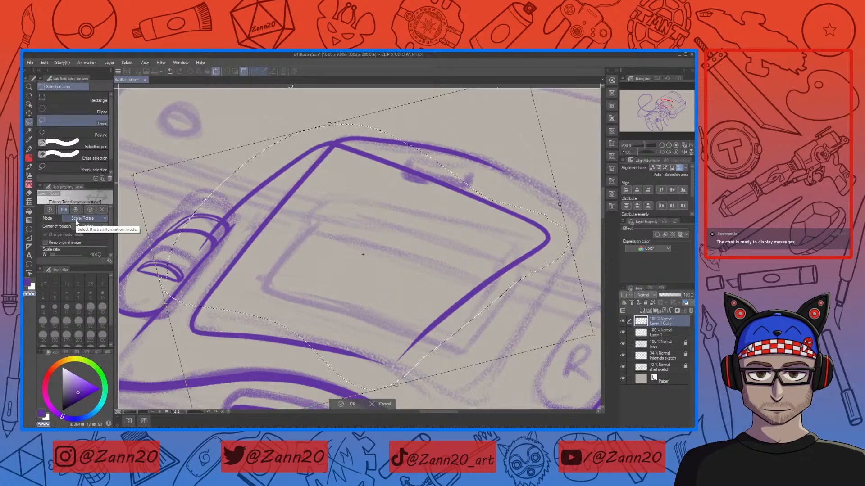
{"action": "mouse_move", "coordinate": [595, 340]}
{"action": "left_mouse_down"}
{"action": "mouse_move", "coordinate": [522, 387]}
{"action": "mouse_move", "coordinate": [370, 401]}
{"action": "mouse_move", "coordinate": [405, 397]}
{"action": "mouse_move", "coordinate": [450, 374]}
{"action": "mouse_move", "coordinate": [491, 337]}
{"action": "mouse_move", "coordinate": [518, 294]}
{"action": "mouse_move", "coordinate": [541, 296]}
{"action": "left_mouse_up"}
{"action": "key", "text": "ctrl+minus"}
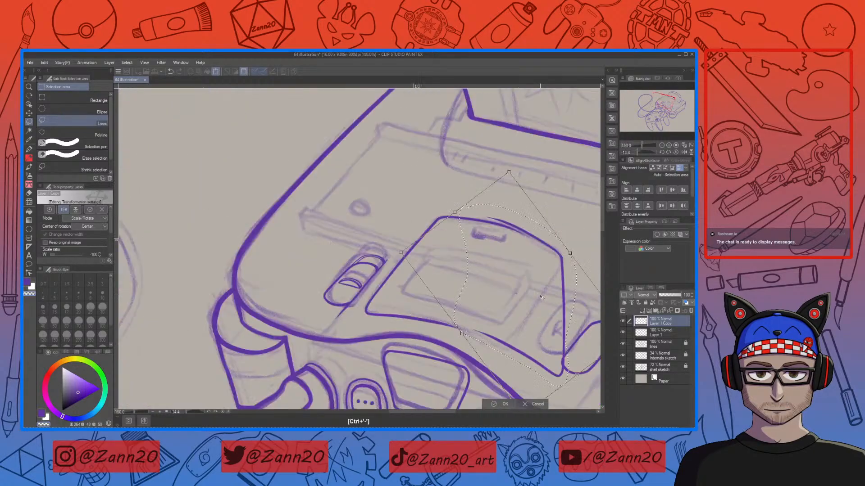
{"action": "left_click_drag", "start_coordinate": [530, 329], "coordinate": [388, 295]}
{"action": "mouse_move", "coordinate": [499, 299]}
{"action": "left_mouse_down"}
{"action": "mouse_move", "coordinate": [405, 311]}
{"action": "mouse_move", "coordinate": [376, 304]}
{"action": "mouse_move", "coordinate": [376, 286]}
{"action": "left_mouse_up"}
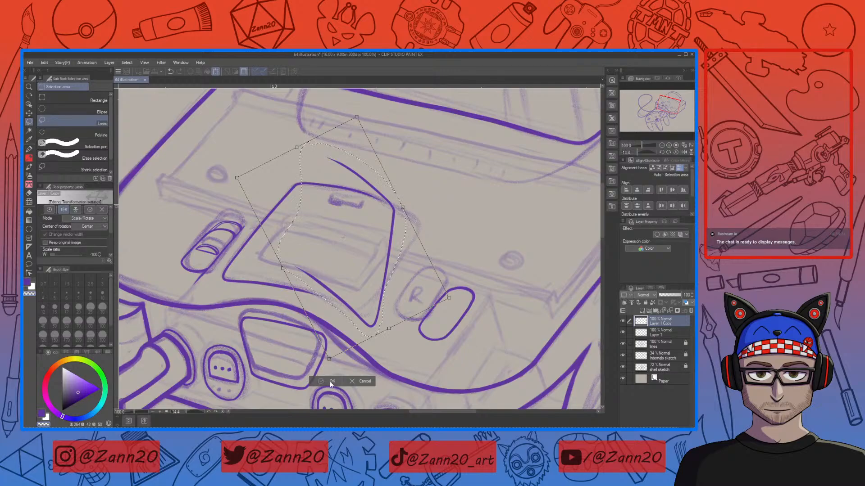
{"action": "left_click", "coordinate": [360, 383]}
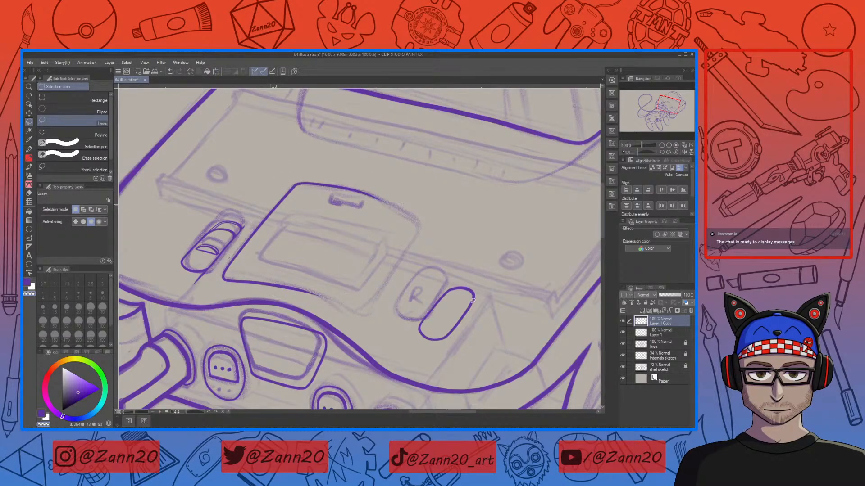
{"action": "key", "text": "ctrl+z"}
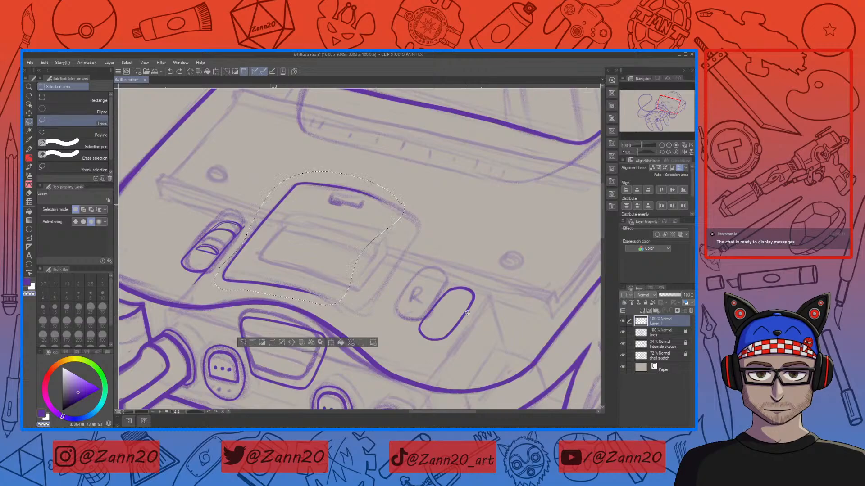
{"action": "key", "text": "p"}
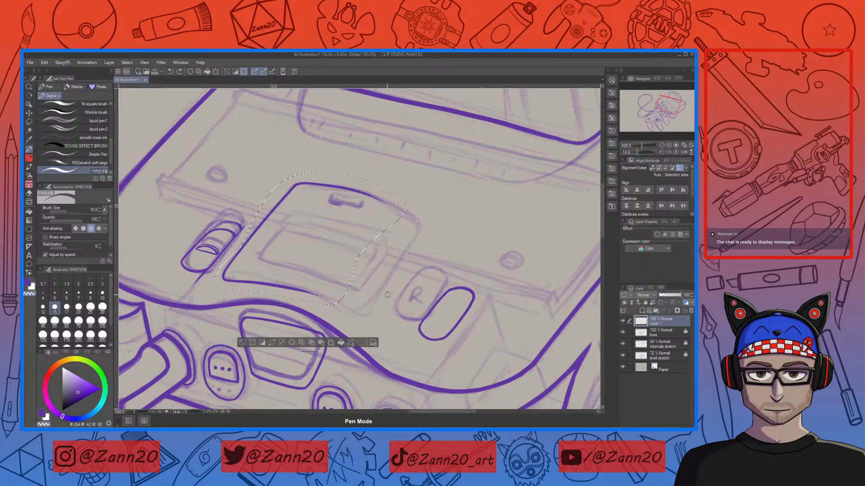
{"action": "key", "text": "ctrl+d"}
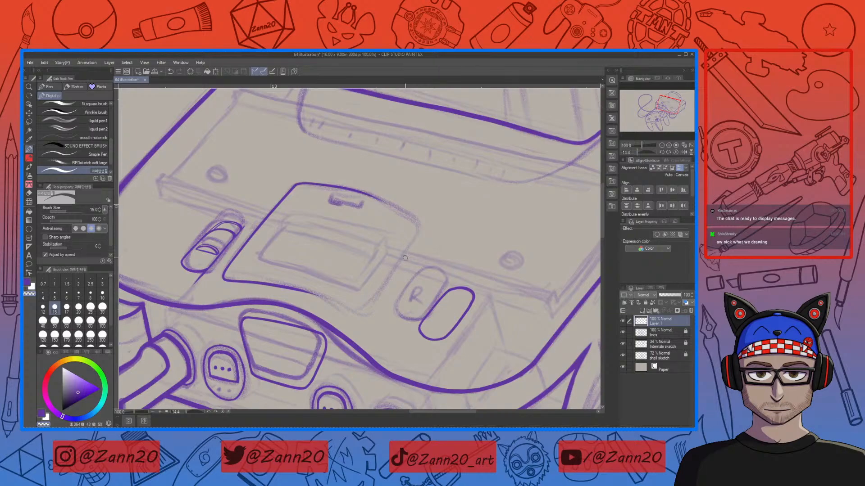
{"action": "key", "text": "ctrl+minus"}
{"action": "key", "text": "ctrl+minus"}
{"action": "key", "text": "ctrl+minus"}
{"action": "key", "text": "ctrl+minus"}
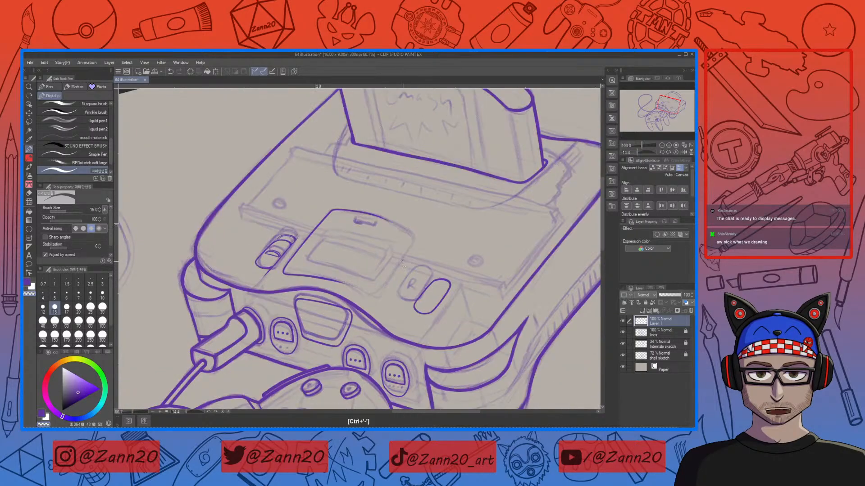
{"action": "left_click_drag", "start_coordinate": [417, 292], "coordinate": [444, 217]}
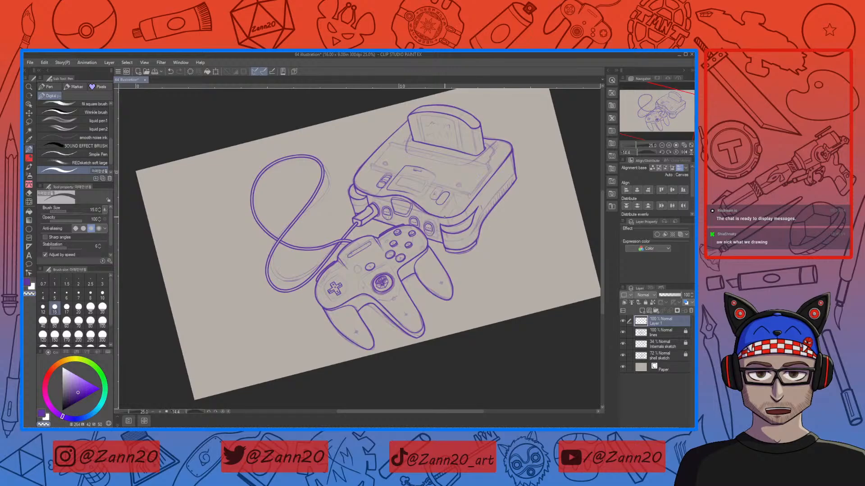
Step: Ink the upper edge of the memory expansion cover on the console, redrawing the stroke until it fits
{"action": "left_click_drag", "start_coordinate": [502, 195], "coordinate": [476, 214]}
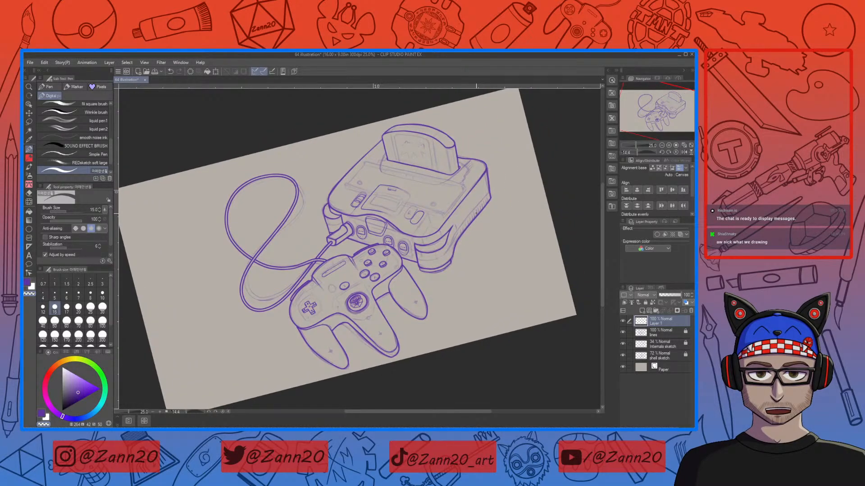
{"action": "mouse_move", "coordinate": [426, 223]}
{"action": "left_mouse_down"}
{"action": "mouse_move", "coordinate": [411, 257]}
{"action": "mouse_move", "coordinate": [413, 233]}
{"action": "left_mouse_up"}
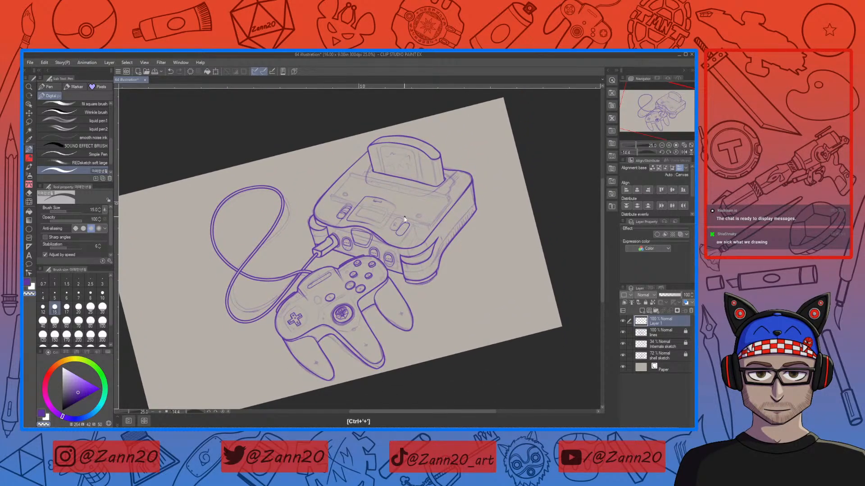
{"action": "key", "text": "ctrl+plus"}
{"action": "key", "text": "ctrl+plus"}
{"action": "key", "text": "ctrl+plus"}
{"action": "key", "text": "ctrl+plus"}
{"action": "left_click_drag", "start_coordinate": [310, 227], "coordinate": [320, 270]}
{"action": "key", "text": "r"}
{"action": "left_click_drag", "start_coordinate": [418, 271], "coordinate": [408, 189]}
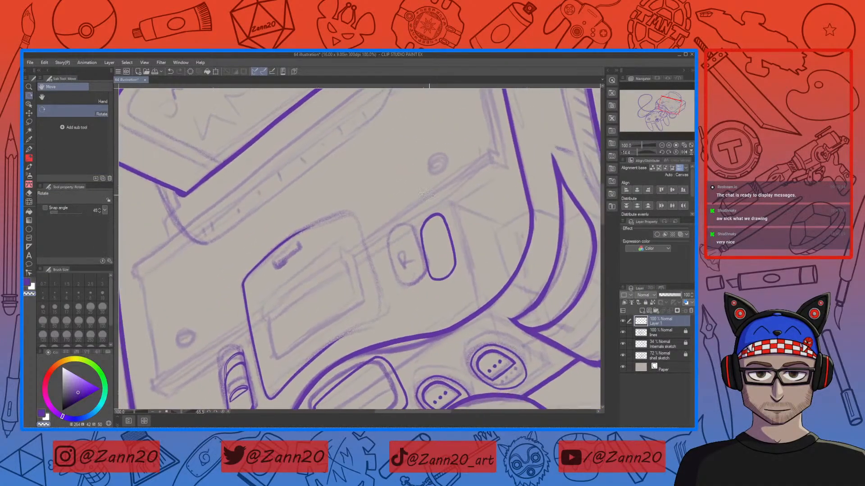
{"action": "key", "text": "p"}
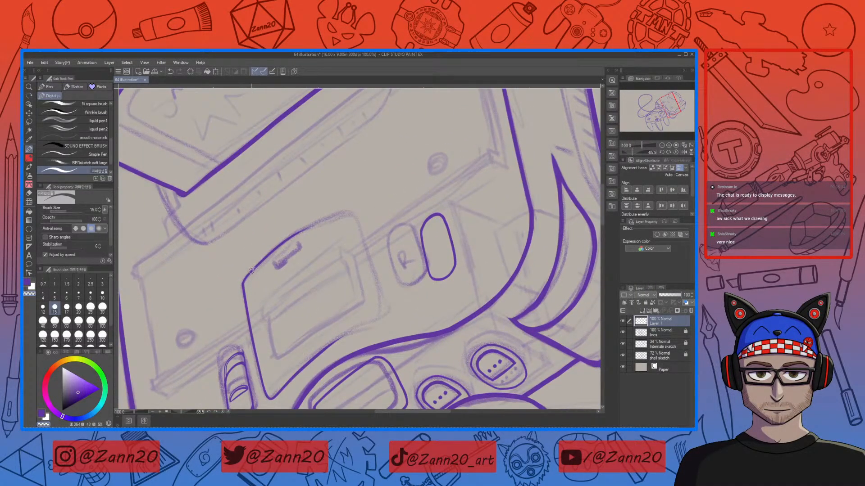
{"action": "key", "text": "ctrl+z"}
{"action": "key", "text": "c"}
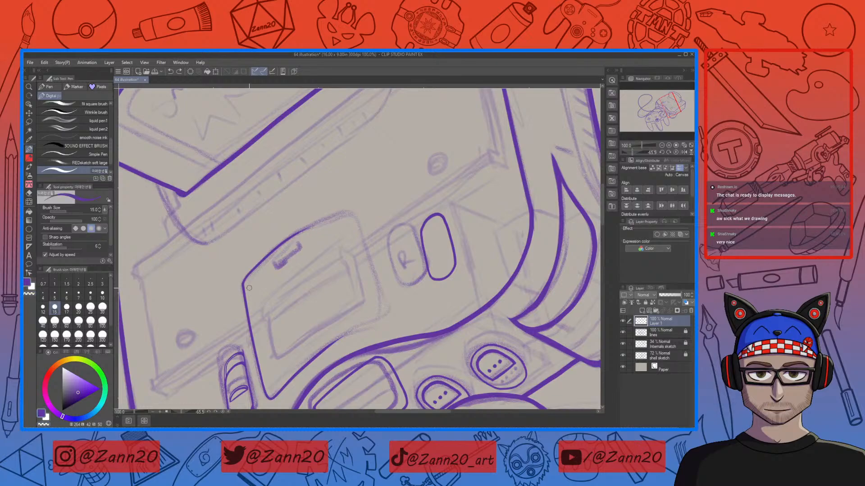
{"action": "left_click_drag", "start_coordinate": [244, 284], "coordinate": [255, 268]}
{"action": "left_click_drag", "start_coordinate": [245, 281], "coordinate": [275, 249]}
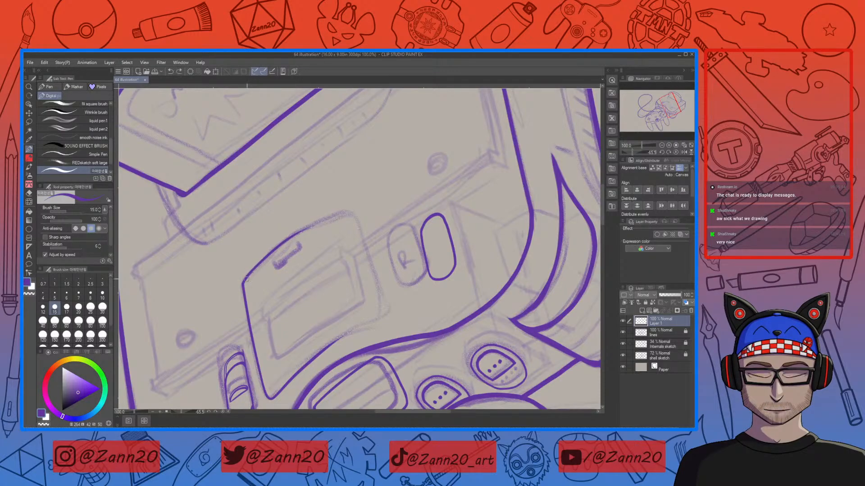
{"action": "mouse_move", "coordinate": [248, 276]}
{"action": "left_mouse_down"}
{"action": "mouse_move", "coordinate": [264, 257]}
{"action": "mouse_move", "coordinate": [334, 220]}
{"action": "left_mouse_up"}
{"action": "key", "text": "ctrl+z"}
{"action": "left_click_drag", "start_coordinate": [278, 247], "coordinate": [358, 209]}
{"action": "key", "text": "ctrl+z"}
{"action": "left_click_drag", "start_coordinate": [285, 240], "coordinate": [347, 212]}
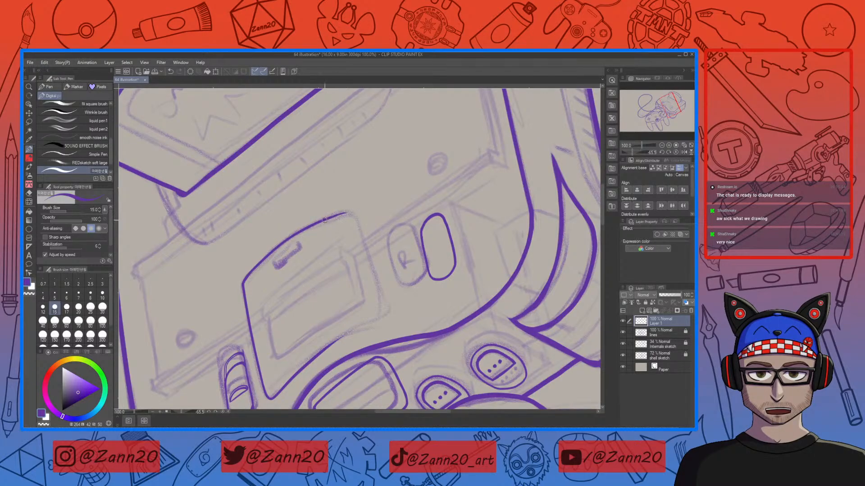
{"action": "left_click_drag", "start_coordinate": [327, 219], "coordinate": [352, 213]}
Step: Ink the right edge of the memory expansion cover, retrying the stroke several times
{"action": "left_click_drag", "start_coordinate": [380, 304], "coordinate": [354, 333]}
{"action": "mouse_move", "coordinate": [444, 349]}
{"action": "left_mouse_down"}
{"action": "mouse_move", "coordinate": [421, 229]}
{"action": "mouse_move", "coordinate": [386, 235]}
{"action": "left_mouse_up"}
{"action": "mouse_move", "coordinate": [466, 232]}
{"action": "left_mouse_down"}
{"action": "mouse_move", "coordinate": [444, 277]}
{"action": "mouse_move", "coordinate": [447, 385]}
{"action": "left_mouse_up"}
{"action": "left_click_drag", "start_coordinate": [448, 272], "coordinate": [450, 346]}
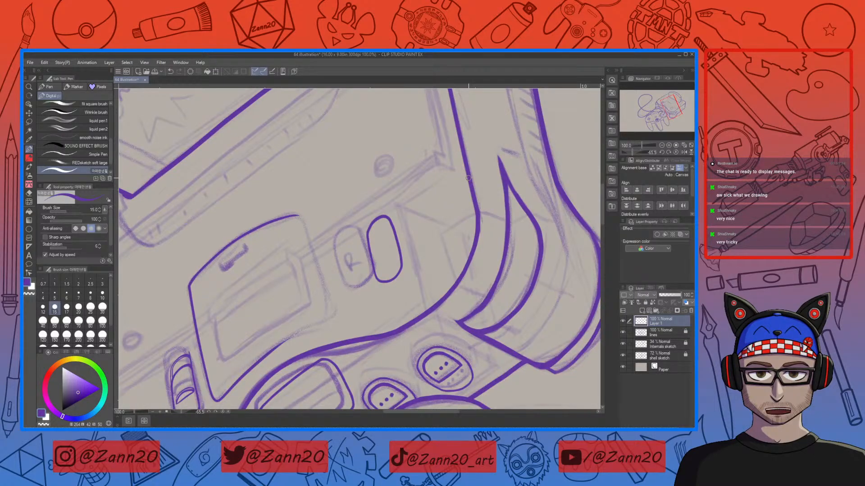
{"action": "left_click_drag", "start_coordinate": [293, 216], "coordinate": [329, 310]}
{"action": "key", "text": "ctrl+z"}
{"action": "mouse_move", "coordinate": [289, 216]}
{"action": "left_mouse_down"}
{"action": "mouse_move", "coordinate": [298, 217]}
{"action": "mouse_move", "coordinate": [326, 302]}
{"action": "left_mouse_up"}
{"action": "left_click_drag", "start_coordinate": [317, 265], "coordinate": [329, 311]}
{"action": "key", "text": "ctrl+z"}
{"action": "left_click_drag", "start_coordinate": [325, 279], "coordinate": [328, 317]}
{"action": "key", "text": "ctrl+z"}
{"action": "left_click_drag", "start_coordinate": [318, 262], "coordinate": [332, 317]}
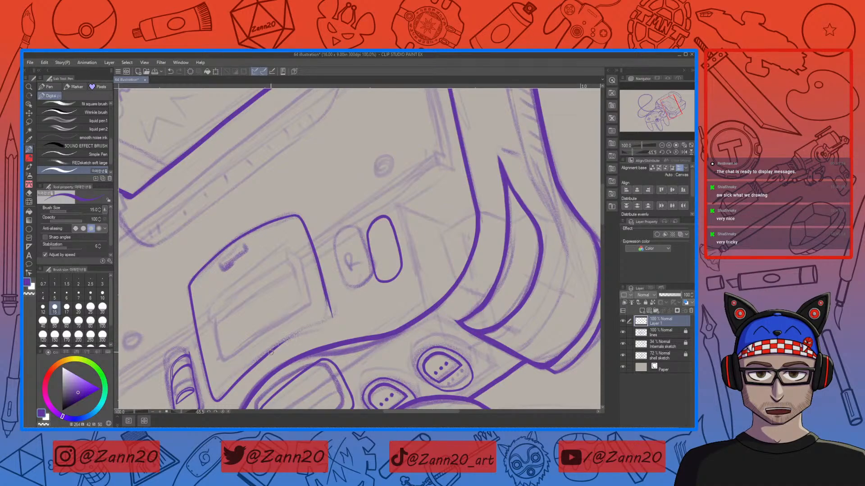
Step: Ink the lower edge of the memory expansion cover, redrawing it once
{"action": "left_click_drag", "start_coordinate": [290, 338], "coordinate": [338, 318]}
{"action": "key", "text": "ctrl+z"}
{"action": "left_click_drag", "start_coordinate": [276, 351], "coordinate": [331, 318]}
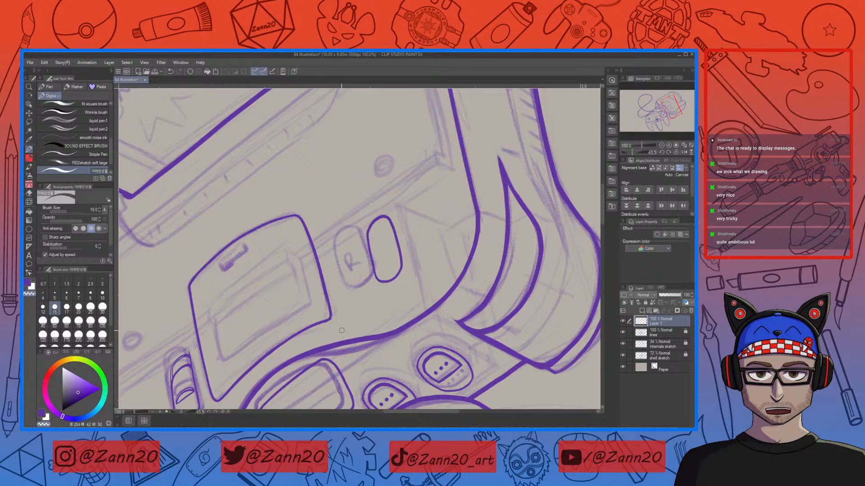
Step: Try refining the memory expansion cover's corner line at close zoom
{"action": "key", "text": "ctrl+plus"}
{"action": "key", "text": "ctrl+plus"}
{"action": "key", "text": "ctrl+plus"}
{"action": "key", "text": "ctrl+plus"}
{"action": "left_click_drag", "start_coordinate": [312, 276], "coordinate": [304, 295]}
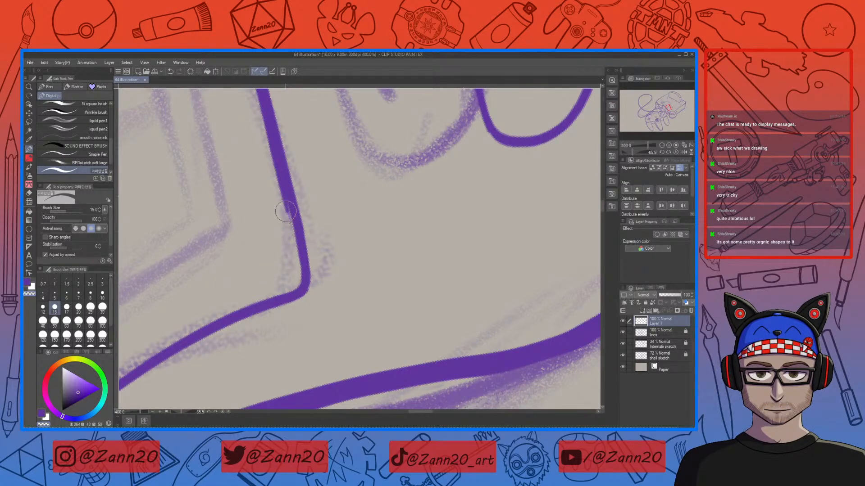
{"action": "scroll", "coordinate": [337, 312], "scroll_direction": "up", "scroll_amount": 4}
{"action": "left_click_drag", "start_coordinate": [337, 312], "coordinate": [337, 316]}
{"action": "left_click_drag", "start_coordinate": [346, 216], "coordinate": [386, 309]}
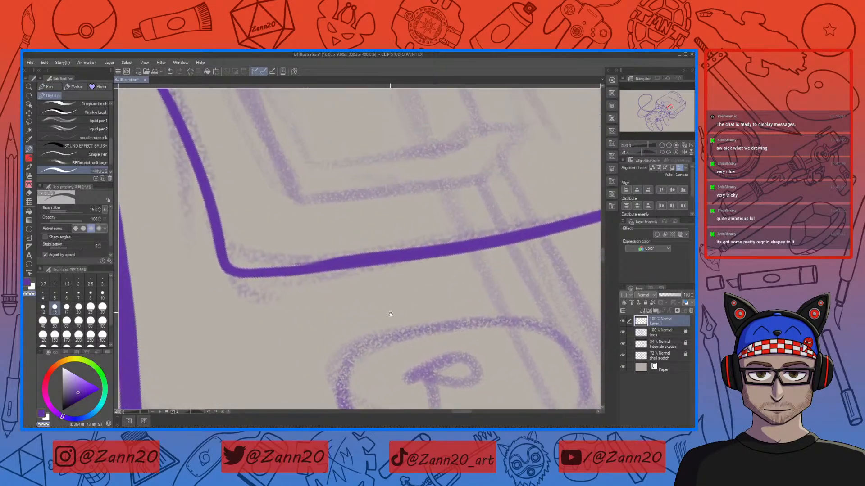
{"action": "left_click_drag", "start_coordinate": [471, 285], "coordinate": [461, 233]}
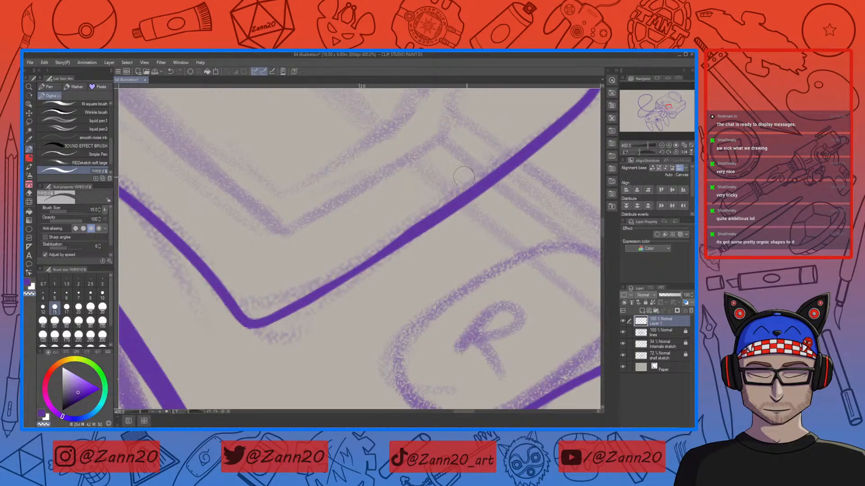
{"action": "left_click_drag", "start_coordinate": [309, 292], "coordinate": [405, 227]}
{"action": "key", "text": "ctrl+z"}
{"action": "mouse_move", "coordinate": [262, 309]}
{"action": "left_mouse_down"}
{"action": "mouse_move", "coordinate": [421, 209]}
{"action": "mouse_move", "coordinate": [241, 326]}
{"action": "left_mouse_up"}
{"action": "key", "text": "ctrl+z"}
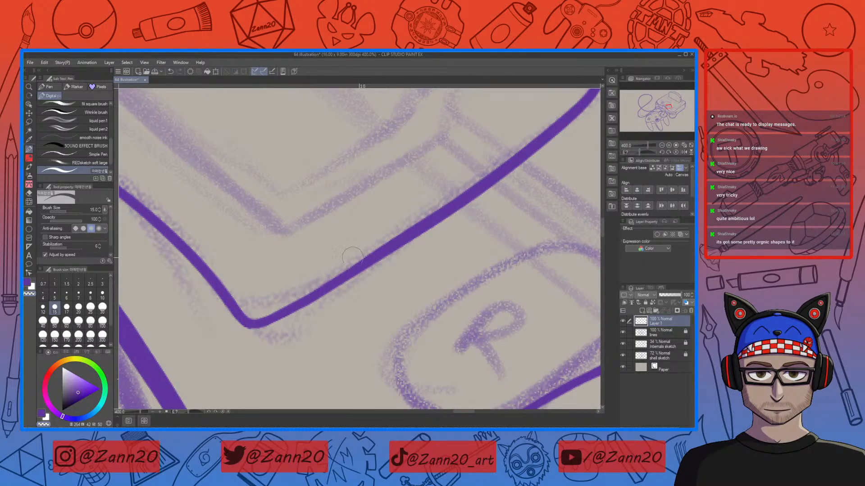
Step: Draw a seam line on the console top right of the cartridge and erase its excess length
{"action": "key", "text": "ctrl+minus"}
{"action": "key", "text": "ctrl+minus"}
{"action": "key", "text": "ctrl+minus"}
{"action": "key", "text": "ctrl+minus"}
{"action": "key", "text": "ctrl+minus"}
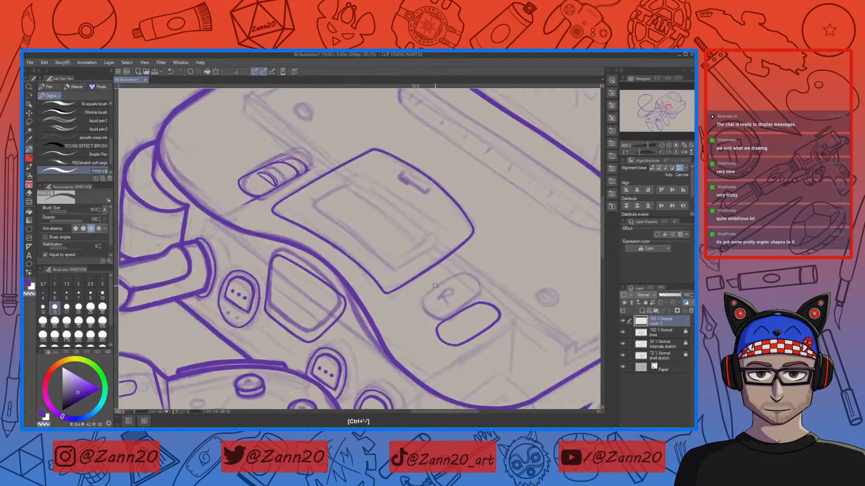
{"action": "left_click_drag", "start_coordinate": [515, 348], "coordinate": [457, 321]}
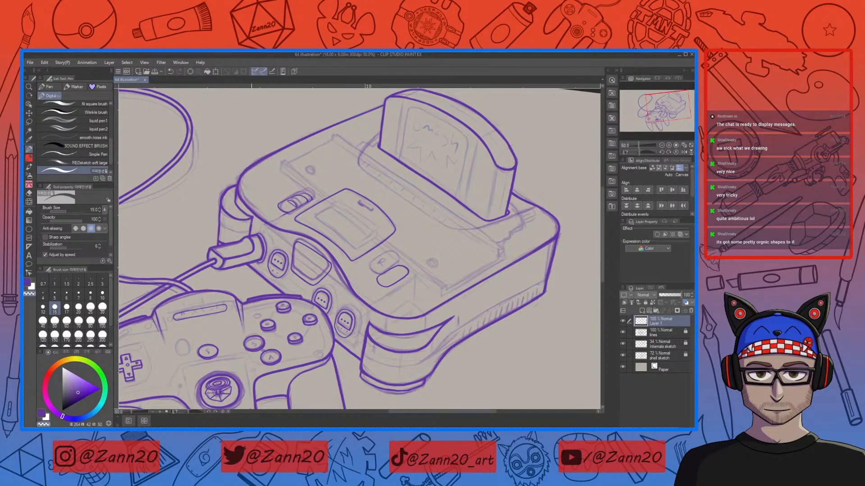
{"action": "mouse_move", "coordinate": [509, 290]}
{"action": "left_mouse_down"}
{"action": "mouse_move", "coordinate": [504, 310]}
{"action": "mouse_move", "coordinate": [523, 299]}
{"action": "left_mouse_up"}
{"action": "mouse_move", "coordinate": [408, 304]}
{"action": "left_mouse_down"}
{"action": "mouse_move", "coordinate": [442, 280]}
{"action": "mouse_move", "coordinate": [443, 307]}
{"action": "mouse_move", "coordinate": [528, 233]}
{"action": "mouse_move", "coordinate": [518, 278]}
{"action": "mouse_move", "coordinate": [529, 288]}
{"action": "mouse_move", "coordinate": [491, 248]}
{"action": "mouse_move", "coordinate": [474, 286]}
{"action": "mouse_move", "coordinate": [374, 351]}
{"action": "left_mouse_up"}
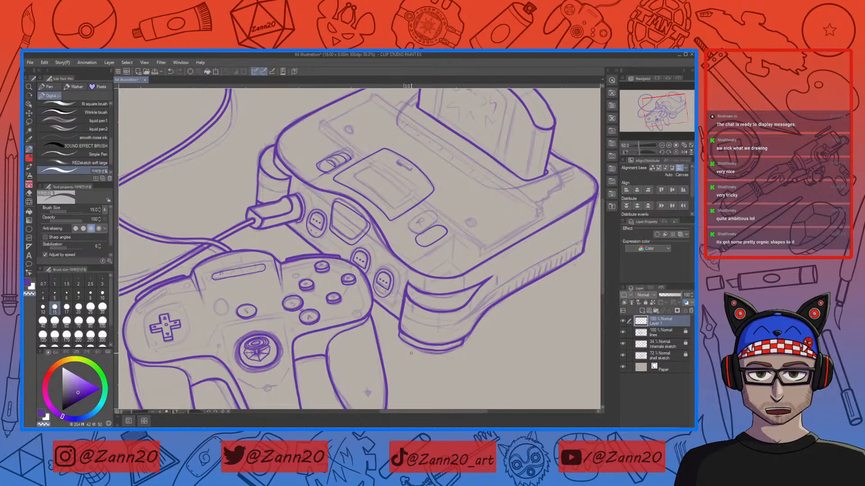
{"action": "mouse_move", "coordinate": [456, 175]}
{"action": "left_mouse_down"}
{"action": "mouse_move", "coordinate": [451, 228]}
{"action": "mouse_move", "coordinate": [434, 254]}
{"action": "mouse_move", "coordinate": [400, 242]}
{"action": "left_mouse_up"}
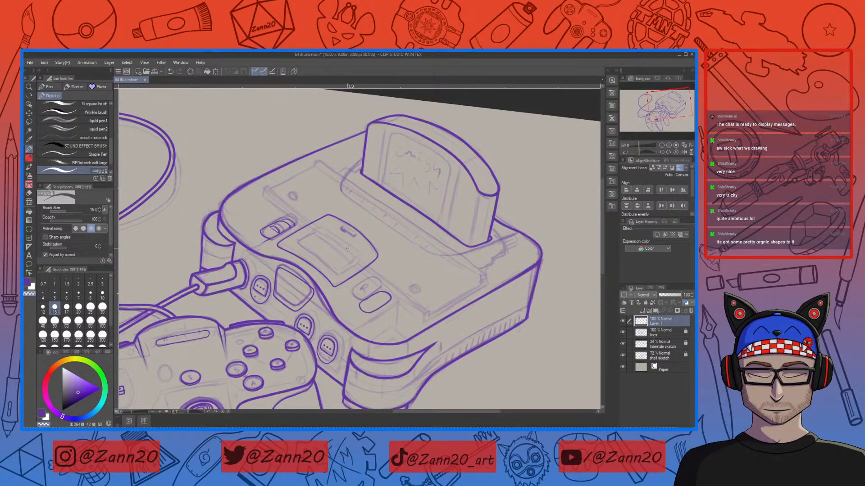
{"action": "key", "text": "c"}
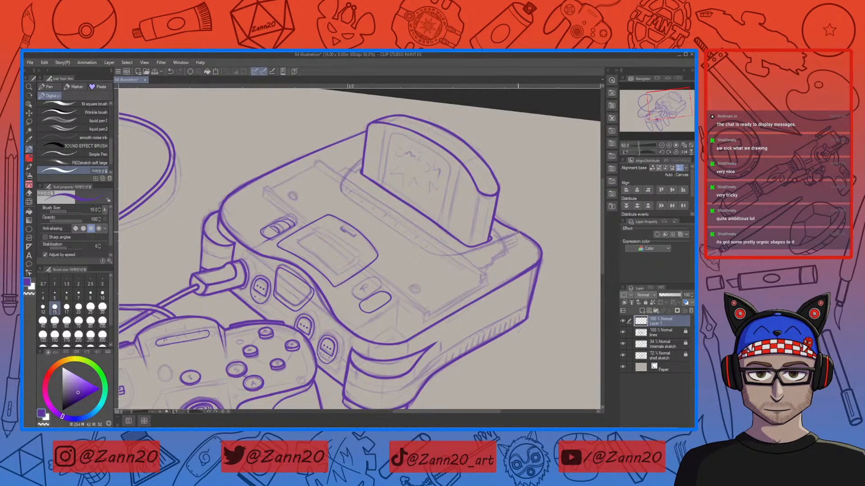
{"action": "left_click_drag", "start_coordinate": [518, 233], "coordinate": [424, 265]}
{"action": "key", "text": "ctrl+z"}
{"action": "left_click_drag", "start_coordinate": [518, 233], "coordinate": [408, 272]}
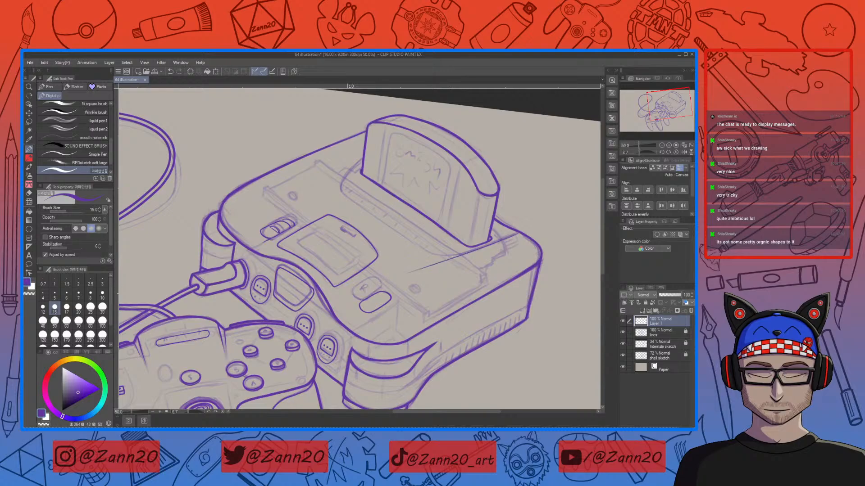
{"action": "left_click_drag", "start_coordinate": [516, 234], "coordinate": [386, 284]}
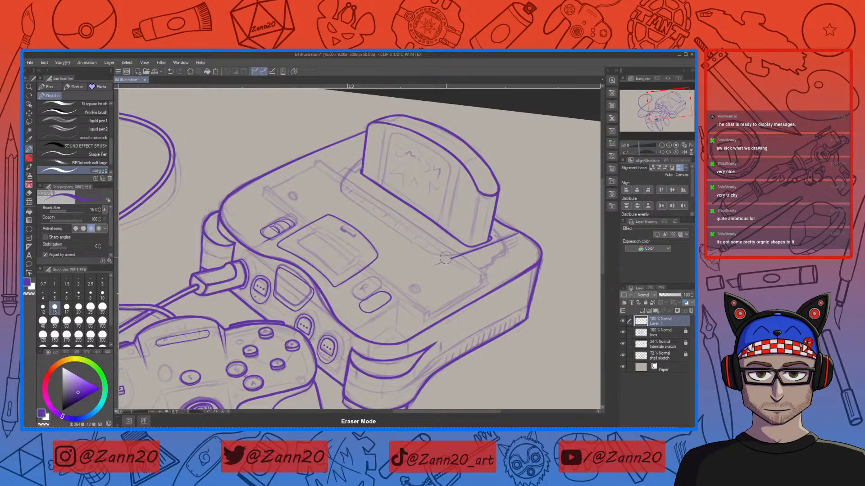
{"action": "left_click_drag", "start_coordinate": [442, 265], "coordinate": [417, 274]}
Step: Ink a short edge line on the console top left of the cartridge
{"action": "key", "text": "p"}
{"action": "key", "text": "ctrl+z"}
{"action": "left_click_drag", "start_coordinate": [357, 170], "coordinate": [325, 197]}
{"action": "key", "text": "ctrl+z"}
{"action": "left_click_drag", "start_coordinate": [362, 159], "coordinate": [322, 197]}
{"action": "left_click_drag", "start_coordinate": [452, 276], "coordinate": [431, 277]}
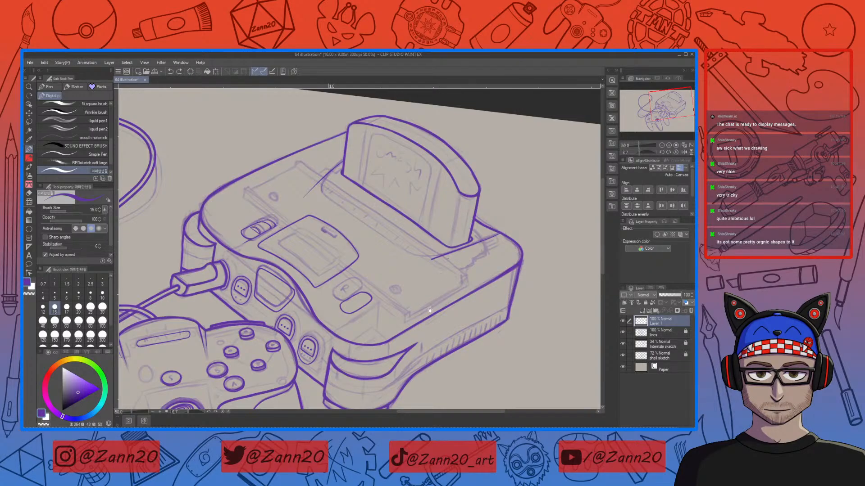
Step: Rework the short edge line left of the cartridge with several redrawn strokes
{"action": "scroll", "coordinate": [431, 307], "scroll_direction": "down", "scroll_amount": 2}
{"action": "scroll", "coordinate": [446, 294], "scroll_direction": "up", "scroll_amount": 2}
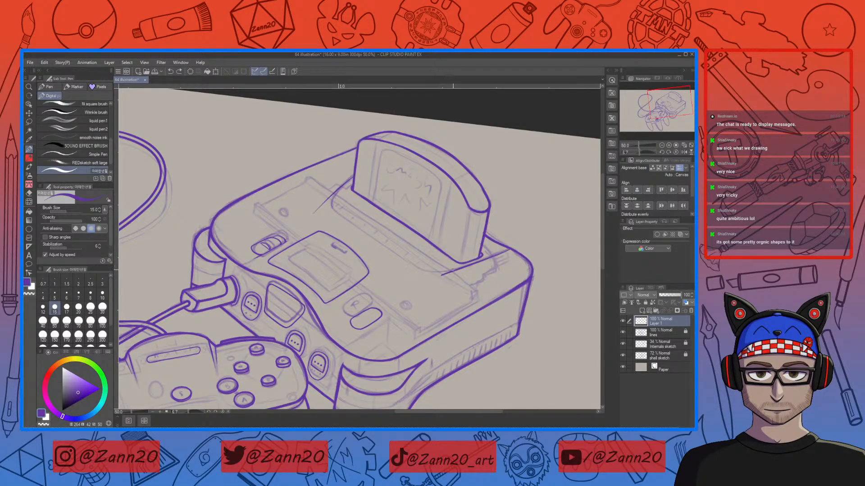
{"action": "mouse_move", "coordinate": [423, 273]}
{"action": "left_mouse_down"}
{"action": "mouse_move", "coordinate": [437, 272]}
{"action": "mouse_move", "coordinate": [414, 265]}
{"action": "left_mouse_up"}
{"action": "key", "text": "ctrl+z"}
{"action": "left_click_drag", "start_coordinate": [333, 209], "coordinate": [314, 198]}
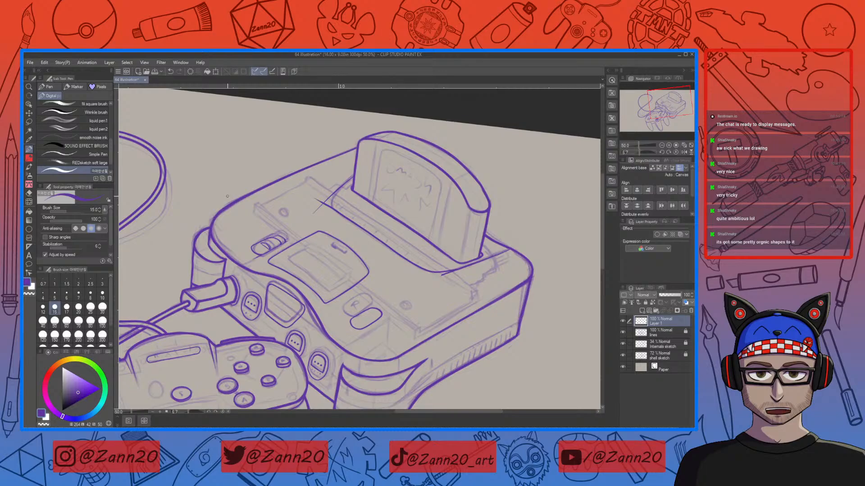
{"action": "left_click_drag", "start_coordinate": [353, 177], "coordinate": [334, 206]}
{"action": "key", "text": "ctrl+z"}
{"action": "left_click_drag", "start_coordinate": [333, 195], "coordinate": [337, 209]}
{"action": "left_click_drag", "start_coordinate": [334, 204], "coordinate": [343, 178]}
{"action": "key", "text": "ctrl+z"}
Step: Refine the lines where the cartridge base meets the console top at close zoom
{"action": "key", "text": "c"}
{"action": "key", "text": "ctrl+plus"}
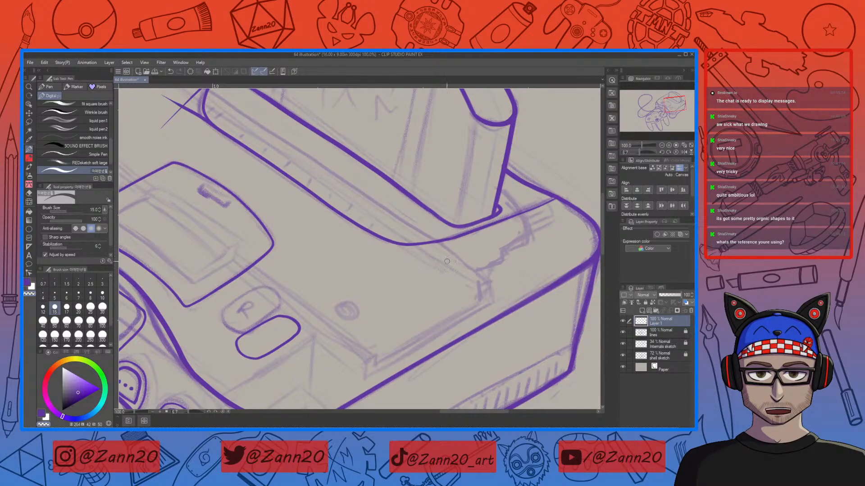
{"action": "key", "text": "ctrl+plus"}
{"action": "key", "text": "ctrl+plus"}
{"action": "left_click_drag", "start_coordinate": [469, 262], "coordinate": [456, 279]}
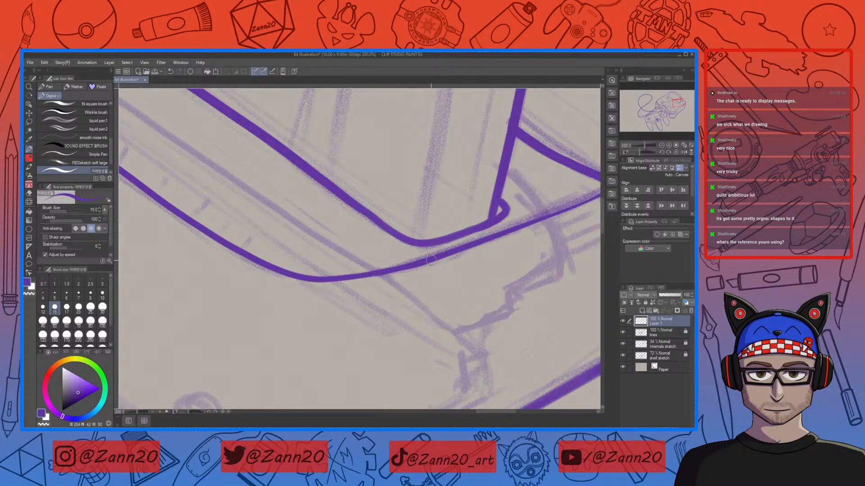
{"action": "left_click_drag", "start_coordinate": [403, 269], "coordinate": [328, 281]}
{"action": "left_click_drag", "start_coordinate": [505, 269], "coordinate": [376, 319]}
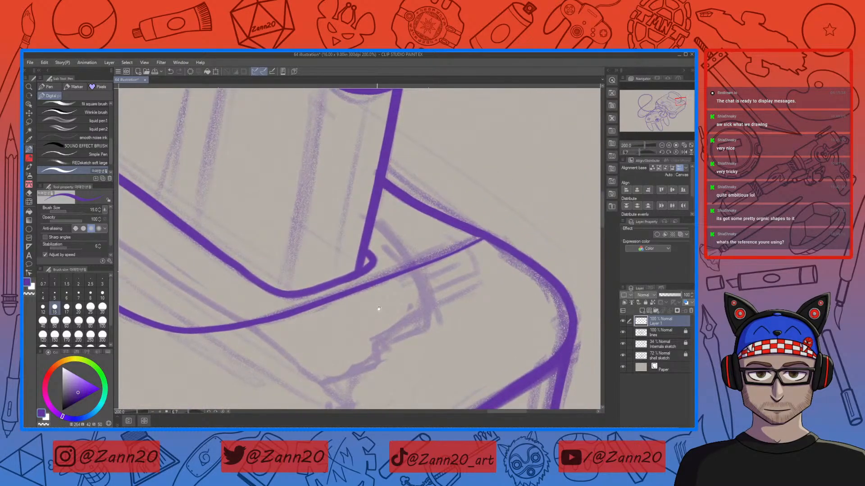
{"action": "left_click_drag", "start_coordinate": [481, 238], "coordinate": [442, 253]}
{"action": "left_click_drag", "start_coordinate": [486, 234], "coordinate": [456, 243]}
{"action": "key", "text": "c"}
{"action": "key", "text": "c"}
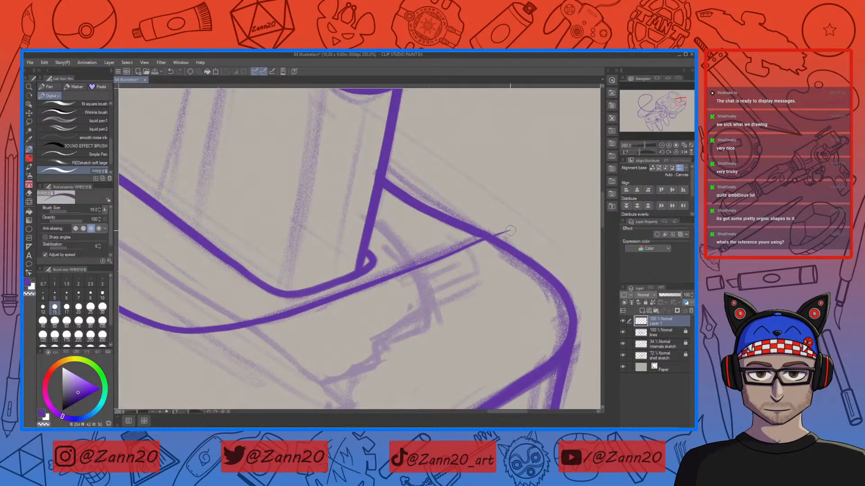
{"action": "left_click_drag", "start_coordinate": [318, 297], "coordinate": [503, 346]}
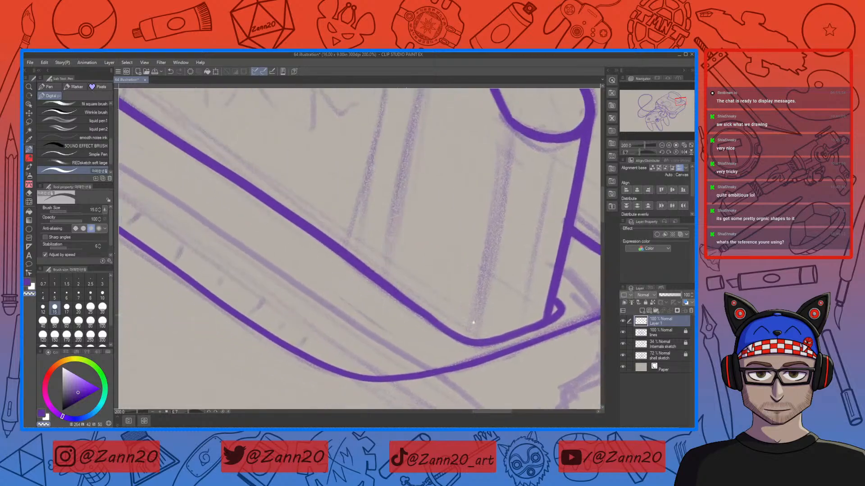
{"action": "left_click_drag", "start_coordinate": [290, 257], "coordinate": [328, 279]}
{"action": "key", "text": "ctrl+minus"}
{"action": "key", "text": "ctrl+minus"}
{"action": "key", "text": "ctrl+minus"}
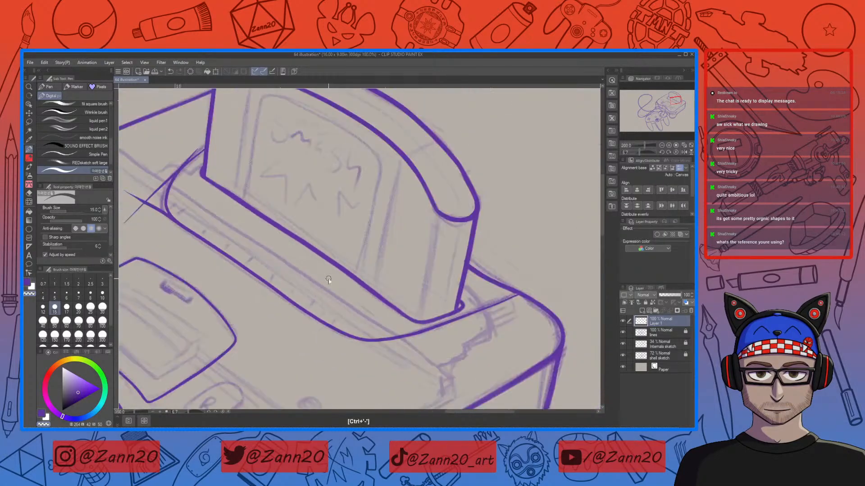
Step: Remove the stray crossing strokes on the console top left of the cartridge
{"action": "left_click_drag", "start_coordinate": [294, 281], "coordinate": [343, 286]}
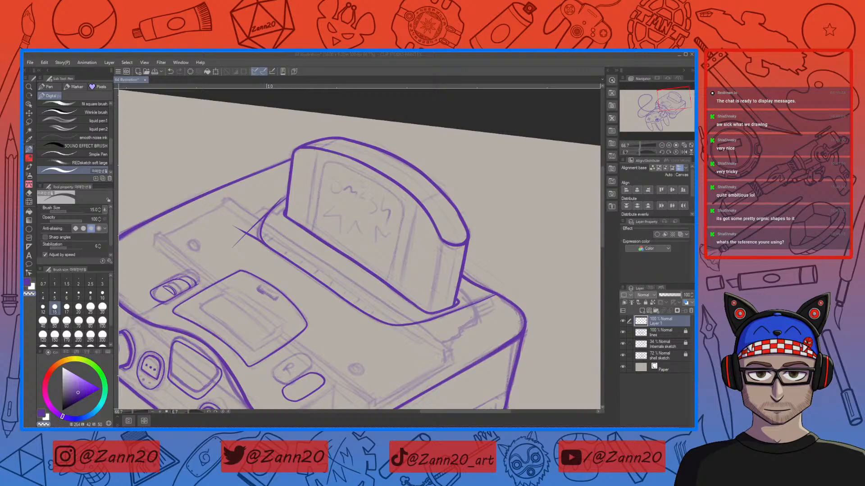
{"action": "mouse_move", "coordinate": [23, 255]}
{"action": "left_mouse_down"}
{"action": "mouse_move", "coordinate": [235, 190]}
{"action": "mouse_move", "coordinate": [431, 187]}
{"action": "mouse_move", "coordinate": [453, 194]}
{"action": "mouse_move", "coordinate": [465, 227]}
{"action": "mouse_move", "coordinate": [323, 211]}
{"action": "mouse_move", "coordinate": [24, 215]}
{"action": "left_mouse_up"}
{"action": "left_click", "coordinate": [427, 113]}
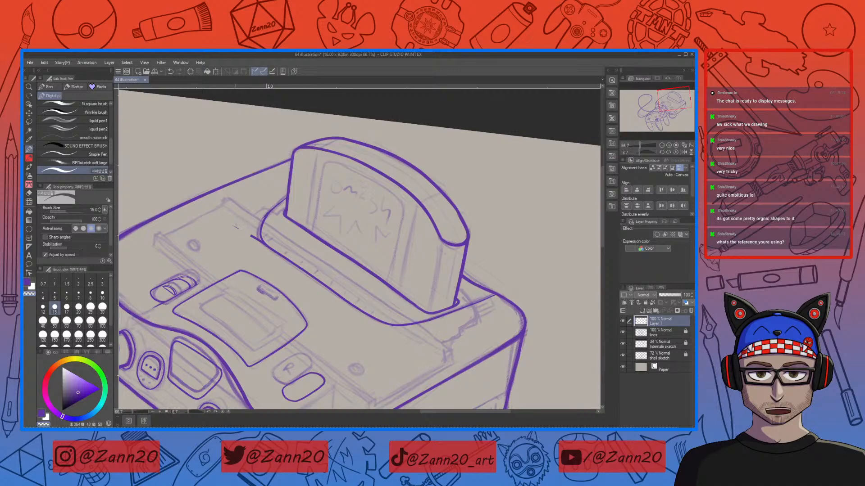
Step: Erase the stray line segment at the cartridge slot's left corner
{"action": "key", "text": "ctrl+plus"}
{"action": "key", "text": "ctrl+plus"}
{"action": "key", "text": "ctrl+plus"}
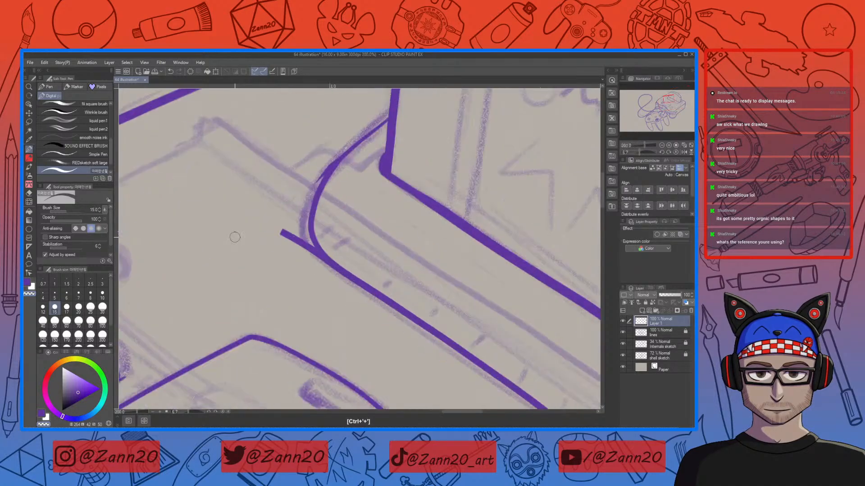
{"action": "mouse_move", "coordinate": [280, 229]}
{"action": "left_mouse_down"}
{"action": "mouse_move", "coordinate": [288, 248]}
{"action": "mouse_move", "coordinate": [326, 289]}
{"action": "mouse_move", "coordinate": [298, 232]}
{"action": "mouse_move", "coordinate": [344, 295]}
{"action": "left_mouse_up"}
{"action": "left_click_drag", "start_coordinate": [304, 236], "coordinate": [344, 289]}
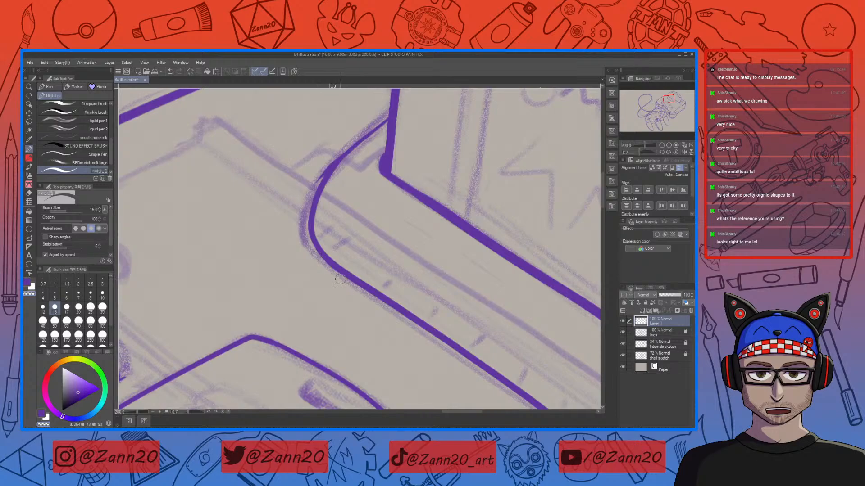
{"action": "key", "text": "ctrl+minus"}
{"action": "key", "text": "ctrl+minus"}
{"action": "key", "text": "ctrl+minus"}
{"action": "key", "text": "ctrl+minus"}
{"action": "key", "text": "ctrl+minus"}
{"action": "left_click_drag", "start_coordinate": [438, 339], "coordinate": [484, 252]}
{"action": "mouse_move", "coordinate": [470, 297]}
{"action": "left_mouse_down"}
{"action": "mouse_move", "coordinate": [488, 259]}
{"action": "mouse_move", "coordinate": [490, 267]}
{"action": "mouse_move", "coordinate": [485, 278]}
{"action": "mouse_move", "coordinate": [481, 252]}
{"action": "mouse_move", "coordinate": [473, 314]}
{"action": "mouse_move", "coordinate": [482, 309]}
{"action": "mouse_move", "coordinate": [420, 288]}
{"action": "left_mouse_up"}
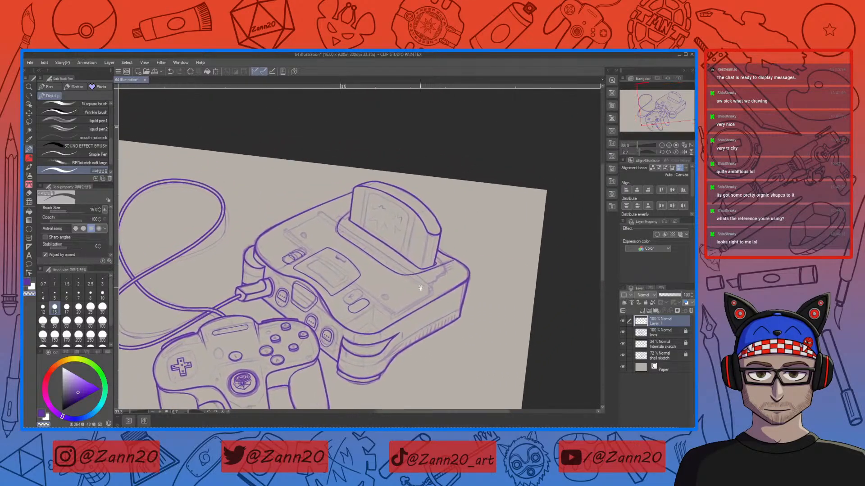
{"action": "key", "text": "ctrl+plus"}
{"action": "key", "text": "ctrl+plus"}
{"action": "key", "text": "ctrl+plus"}
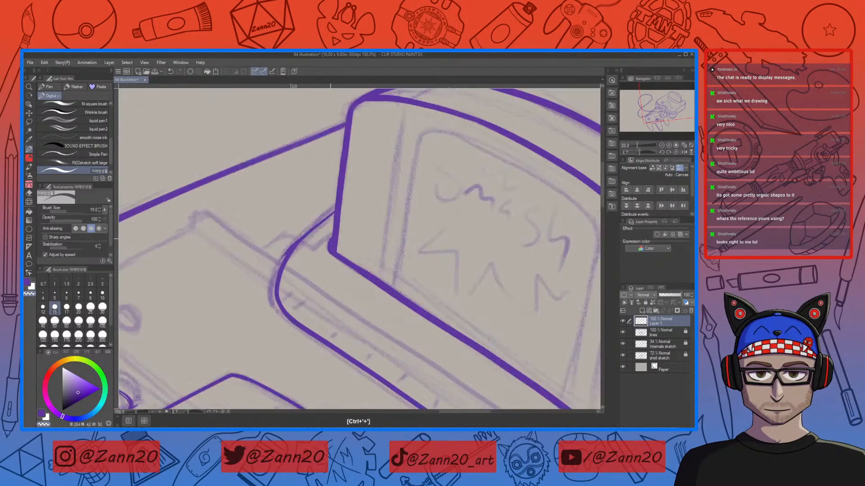
Step: Review the inked console and cartridge by zooming, panning and rotating around the drawing
{"action": "key", "text": "ctrl+plus"}
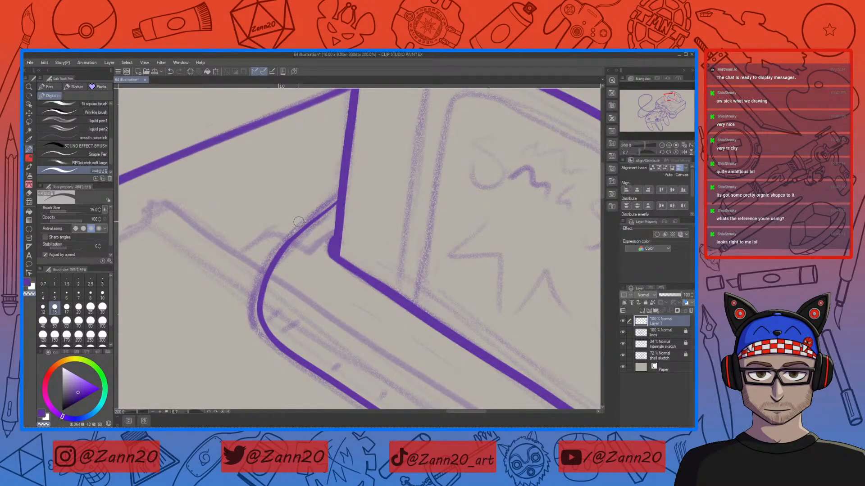
{"action": "key", "text": "ctrl+minus"}
{"action": "key", "text": "ctrl+minus"}
{"action": "key", "text": "ctrl+minus"}
{"action": "key", "text": "ctrl+minus"}
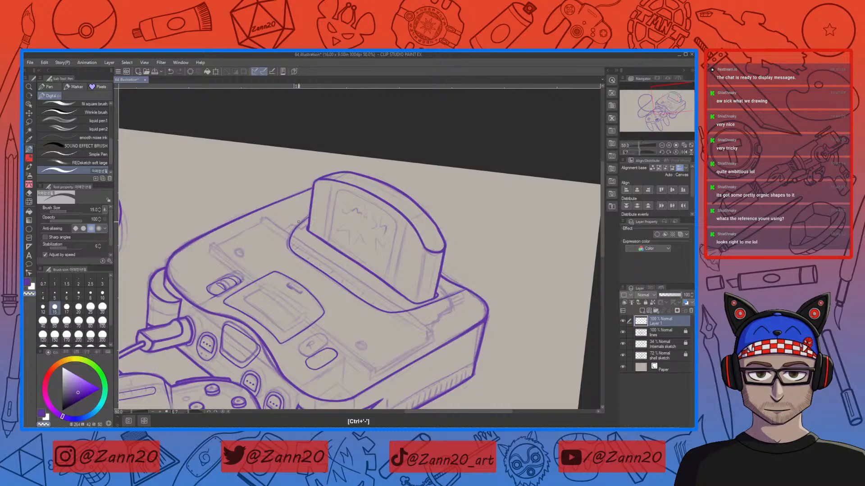
{"action": "scroll", "coordinate": [444, 270], "scroll_direction": "down", "scroll_amount": 5}
{"action": "left_click_drag", "start_coordinate": [443, 269], "coordinate": [478, 312]}
{"action": "left_click_drag", "start_coordinate": [404, 367], "coordinate": [435, 349]}
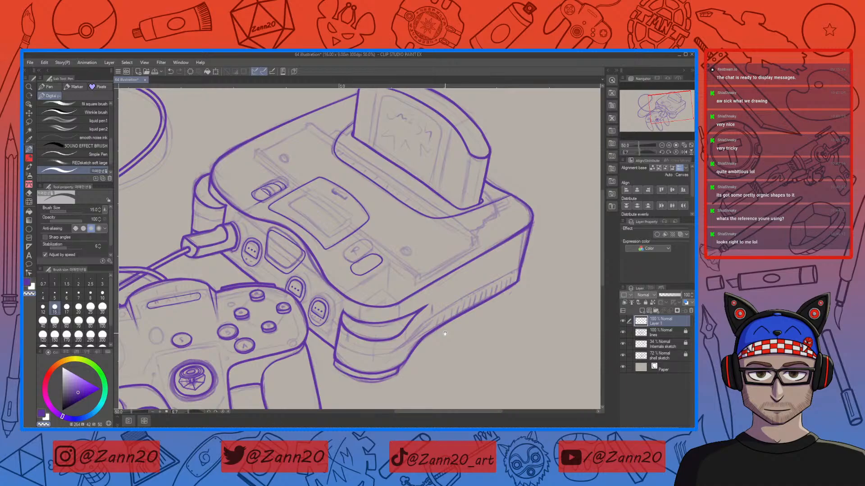
{"action": "left_click_drag", "start_coordinate": [348, 138], "coordinate": [339, 247]}
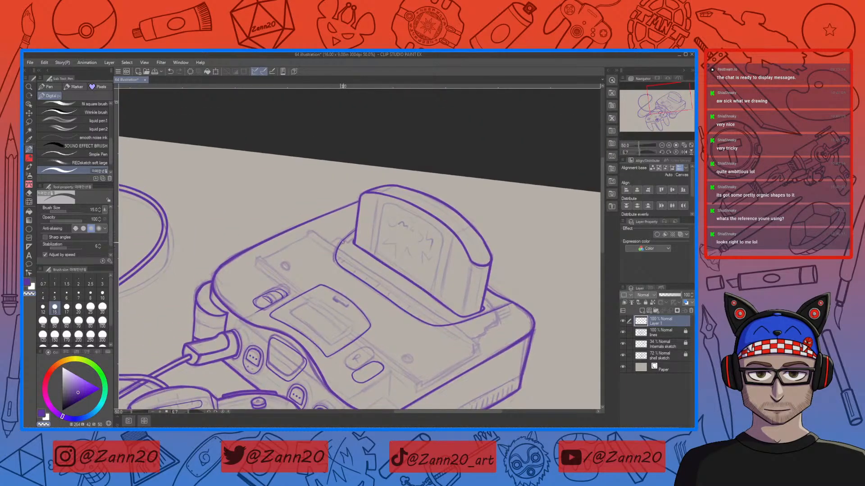
{"action": "key", "text": "ctrl+plus"}
{"action": "key", "text": "ctrl+plus"}
{"action": "key", "text": "ctrl+plus"}
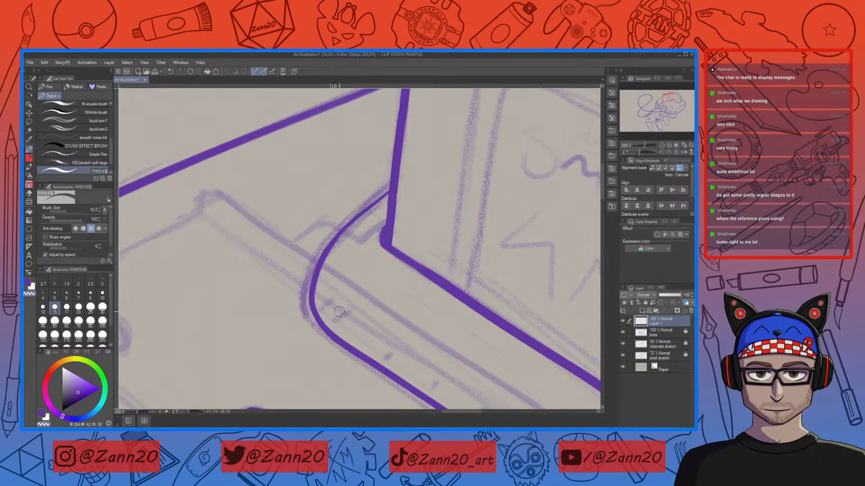
{"action": "key", "text": "ctrl+minus"}
{"action": "key", "text": "ctrl+minus"}
{"action": "key", "text": "ctrl+minus"}
{"action": "mouse_move", "coordinate": [492, 390]}
{"action": "left_mouse_down"}
{"action": "mouse_move", "coordinate": [462, 312]}
{"action": "mouse_move", "coordinate": [427, 290]}
{"action": "mouse_move", "coordinate": [443, 285]}
{"action": "left_mouse_up"}
{"action": "mouse_move", "coordinate": [440, 331]}
{"action": "left_mouse_down"}
{"action": "mouse_move", "coordinate": [432, 306]}
{"action": "mouse_move", "coordinate": [409, 356]}
{"action": "mouse_move", "coordinate": [428, 326]}
{"action": "left_mouse_up"}
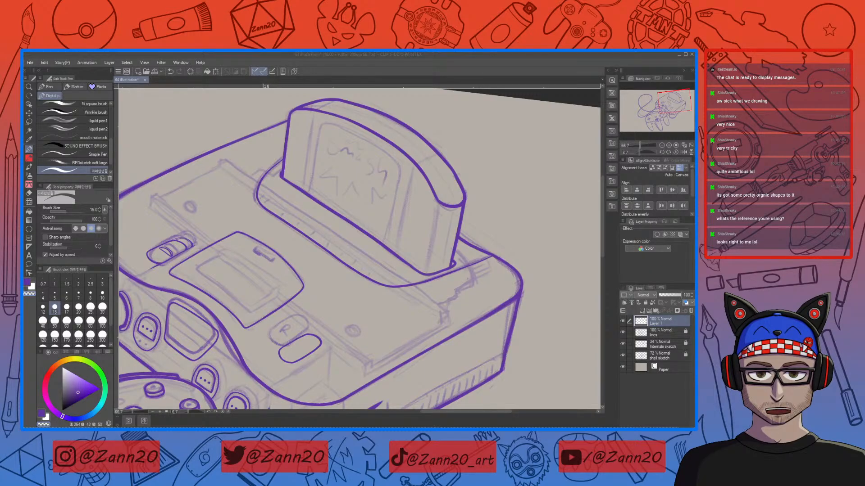
Step: Try drawing a straight line along the lower edge of the cartridge base
{"action": "left_click", "coordinate": [527, 111]}
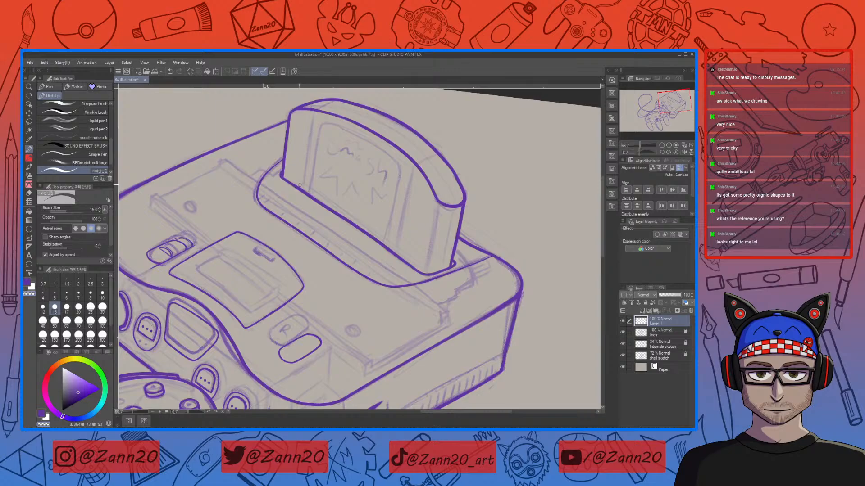
{"action": "key", "text": "c"}
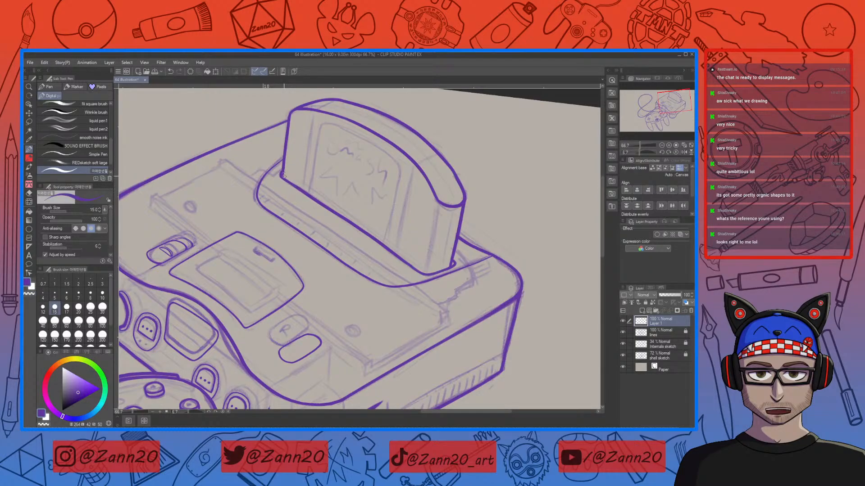
{"action": "left_click", "coordinate": [283, 177]}
{"action": "left_click_drag", "start_coordinate": [281, 177], "coordinate": [411, 267]}
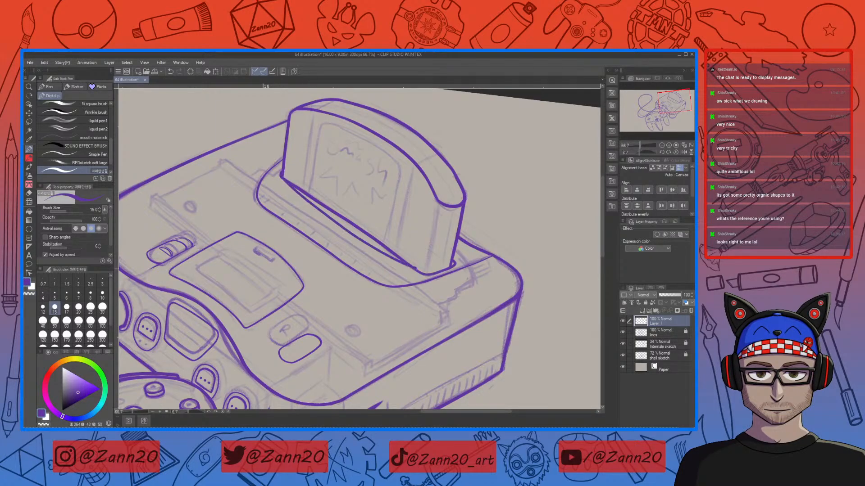
{"action": "key", "text": "ctrl+z"}
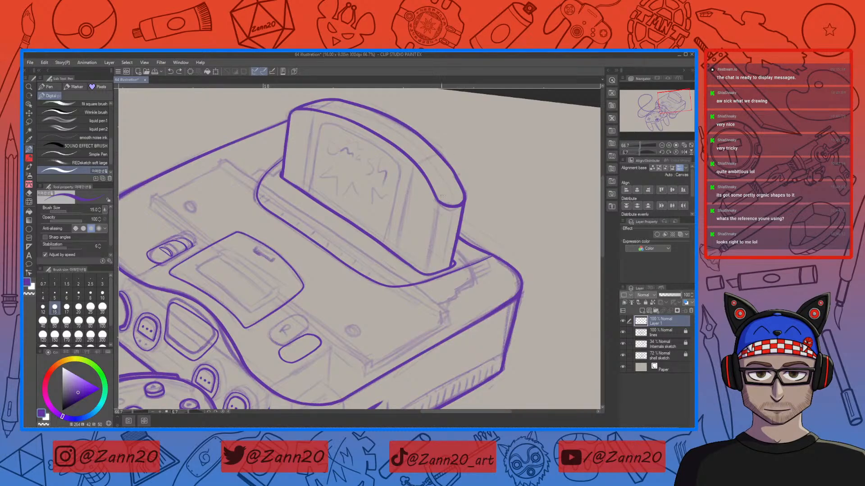
Step: Rotate the canvas and repeatedly try to draw one long straight line along the cartridge's left side
{"action": "key", "text": "shift+space"}
{"action": "mouse_move", "coordinate": [274, 212]}
{"action": "left_mouse_down"}
{"action": "mouse_move", "coordinate": [284, 195]}
{"action": "mouse_move", "coordinate": [347, 157]}
{"action": "mouse_move", "coordinate": [394, 163]}
{"action": "mouse_move", "coordinate": [323, 347]}
{"action": "left_mouse_up"}
{"action": "key", "text": "ctrl+z"}
{"action": "key", "text": "ctrl+z"}
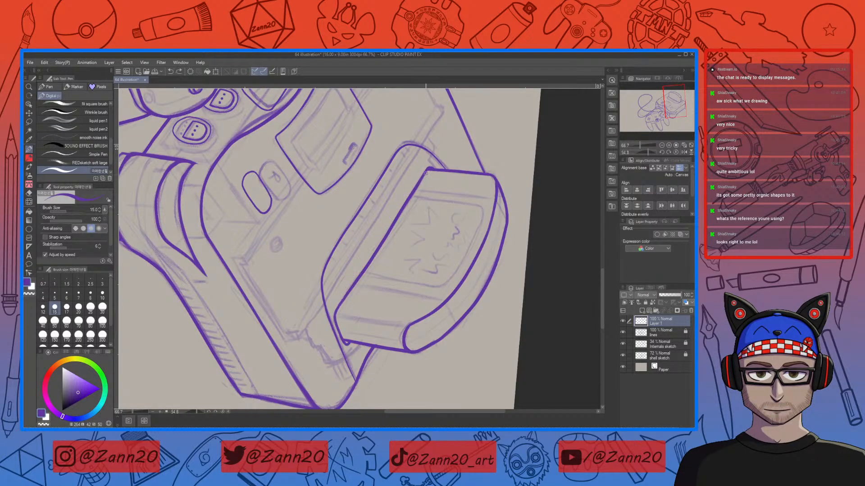
{"action": "left_click_drag", "start_coordinate": [425, 171], "coordinate": [326, 346]}
{"action": "key", "text": "ctrl+z"}
{"action": "left_click_drag", "start_coordinate": [421, 176], "coordinate": [324, 347]}
{"action": "key", "text": "ctrl+z"}
{"action": "mouse_move", "coordinate": [342, 301]}
{"action": "left_mouse_down"}
{"action": "mouse_move", "coordinate": [426, 175]}
{"action": "mouse_move", "coordinate": [366, 264]}
{"action": "mouse_move", "coordinate": [324, 351]}
{"action": "left_mouse_up"}
{"action": "key", "text": "ctrl+z"}
{"action": "key", "text": "ctrl+z"}
{"action": "left_click_drag", "start_coordinate": [425, 171], "coordinate": [328, 334]}
{"action": "key", "text": "ctrl+z"}
{"action": "left_click_drag", "start_coordinate": [426, 171], "coordinate": [314, 359]}
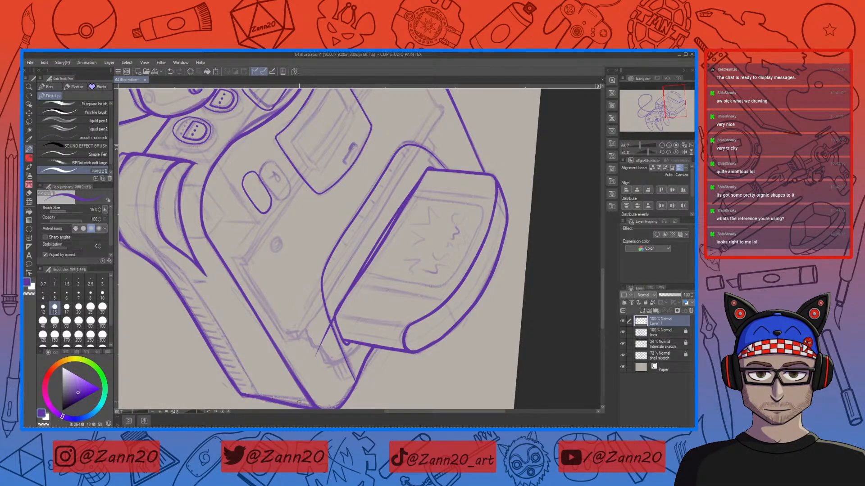
{"action": "key", "text": "ctrl+z"}
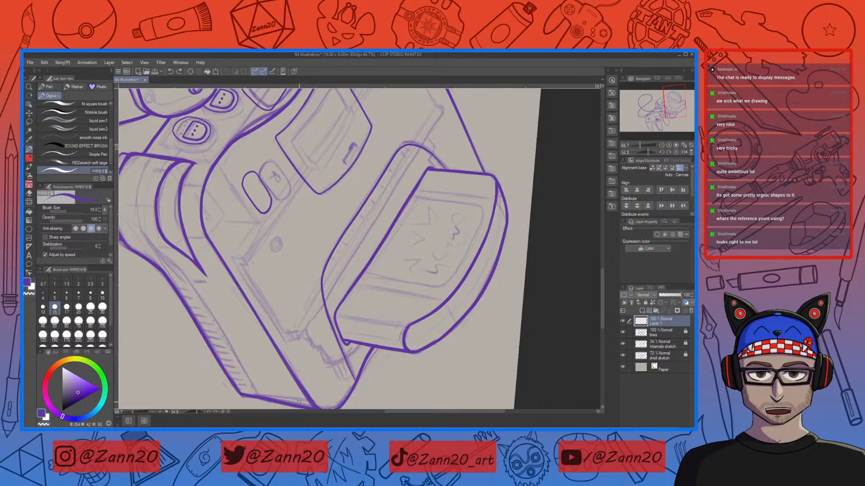
Step: Create a new layer and attempt the long straight line along the cartridge's left side on it
{"action": "left_click", "coordinate": [642, 311]}
{"action": "left_click_drag", "start_coordinate": [427, 171], "coordinate": [302, 380]}
{"action": "key", "text": "ctrl+z"}
{"action": "mouse_move", "coordinate": [425, 174]}
{"action": "left_mouse_down"}
{"action": "mouse_move", "coordinate": [333, 310]}
{"action": "mouse_move", "coordinate": [300, 380]}
{"action": "left_mouse_up"}
{"action": "key", "text": "ctrl+z"}
{"action": "left_click_drag", "start_coordinate": [428, 168], "coordinate": [304, 378]}
{"action": "key", "text": "ctrl+z"}
{"action": "left_click_drag", "start_coordinate": [428, 169], "coordinate": [310, 380]}
{"action": "key", "text": "ctrl+z"}
{"action": "mouse_move", "coordinate": [335, 312]}
{"action": "left_mouse_down"}
{"action": "mouse_move", "coordinate": [463, 132]}
{"action": "mouse_move", "coordinate": [379, 239]}
{"action": "mouse_move", "coordinate": [305, 385]}
{"action": "left_mouse_up"}
{"action": "key", "text": "ctrl+z"}
{"action": "key", "text": "ctrl+z"}
{"action": "mouse_move", "coordinate": [429, 169]}
{"action": "left_mouse_down"}
{"action": "mouse_move", "coordinate": [381, 237]}
{"action": "mouse_move", "coordinate": [303, 387]}
{"action": "left_mouse_up"}
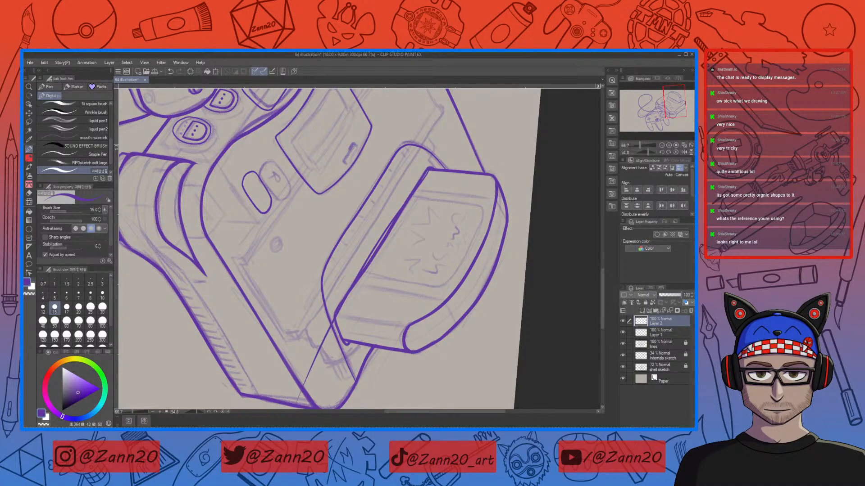
{"action": "key", "text": "ctrl+z"}
{"action": "left_click_drag", "start_coordinate": [430, 166], "coordinate": [298, 393]}
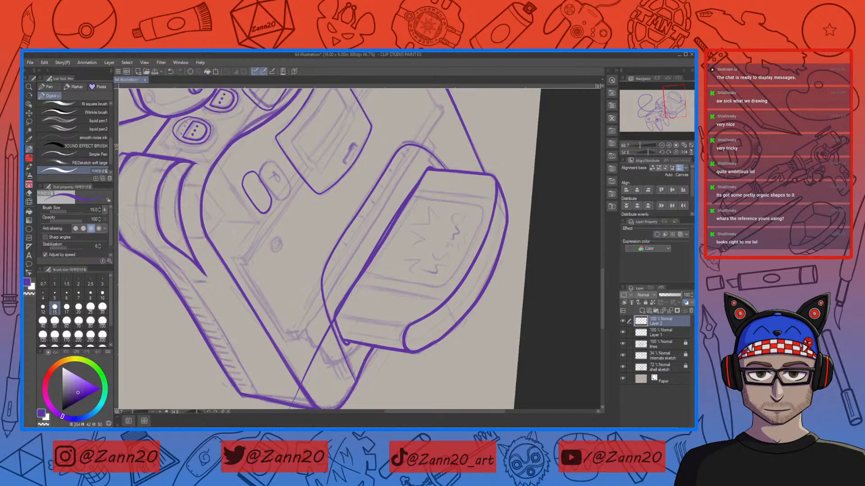
{"action": "key", "text": "ctrl+z"}
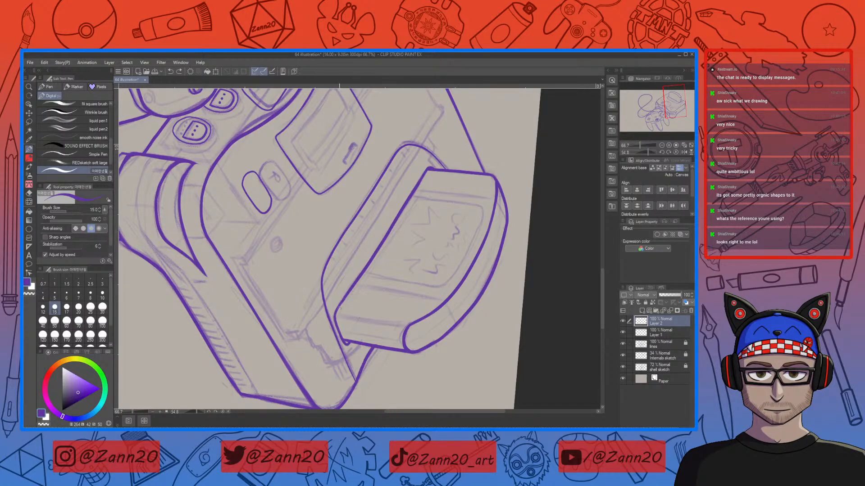
Step: Try again several times to draw the cartridge's left side line in a single stroke
{"action": "left_click_drag", "start_coordinate": [422, 175], "coordinate": [390, 247]}
{"action": "key", "text": "ctrl+z"}
{"action": "left_click_drag", "start_coordinate": [453, 245], "coordinate": [406, 231]}
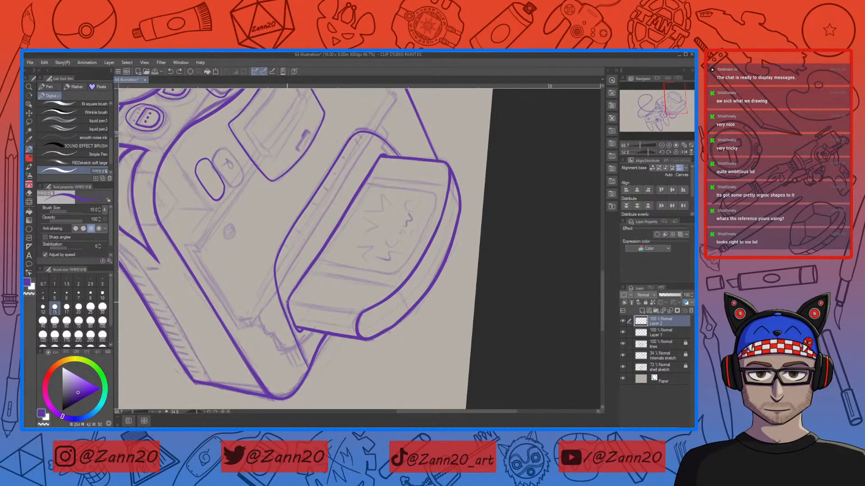
{"action": "mouse_move", "coordinate": [382, 156]}
{"action": "left_mouse_down"}
{"action": "mouse_move", "coordinate": [337, 223]}
{"action": "mouse_move", "coordinate": [291, 340]}
{"action": "left_mouse_up"}
{"action": "key", "text": "ctrl+z"}
{"action": "mouse_move", "coordinate": [382, 156]}
{"action": "left_mouse_down"}
{"action": "mouse_move", "coordinate": [303, 282]}
{"action": "mouse_move", "coordinate": [267, 364]}
{"action": "left_mouse_up"}
{"action": "key", "text": "ctrl+z"}
{"action": "left_click_drag", "start_coordinate": [382, 157], "coordinate": [266, 361]}
{"action": "key", "text": "ctrl+z"}
{"action": "mouse_move", "coordinate": [381, 156]}
{"action": "left_mouse_down"}
{"action": "mouse_move", "coordinate": [319, 239]}
{"action": "mouse_move", "coordinate": [264, 359]}
{"action": "left_mouse_up"}
{"action": "key", "text": "ctrl+z"}
{"action": "mouse_move", "coordinate": [289, 300]}
{"action": "left_mouse_down"}
{"action": "mouse_move", "coordinate": [396, 136]}
{"action": "mouse_move", "coordinate": [256, 369]}
{"action": "left_mouse_up"}
{"action": "key", "text": "ctrl+z"}
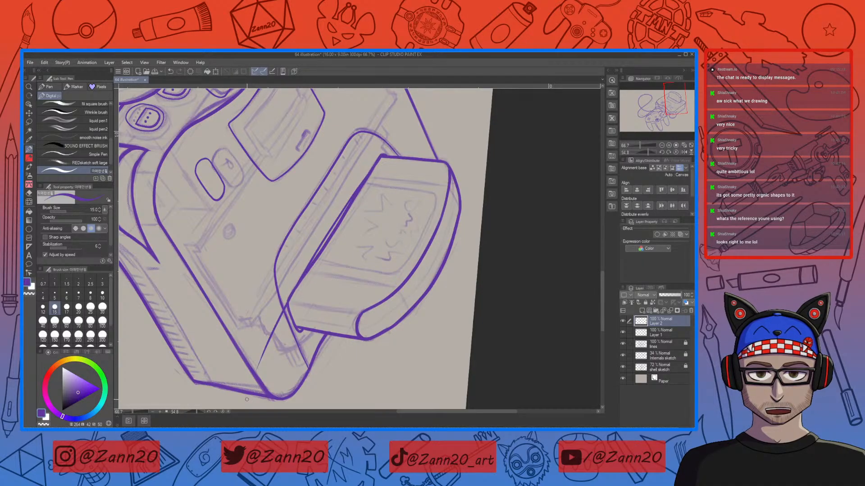
{"action": "key", "text": "ctrl+z"}
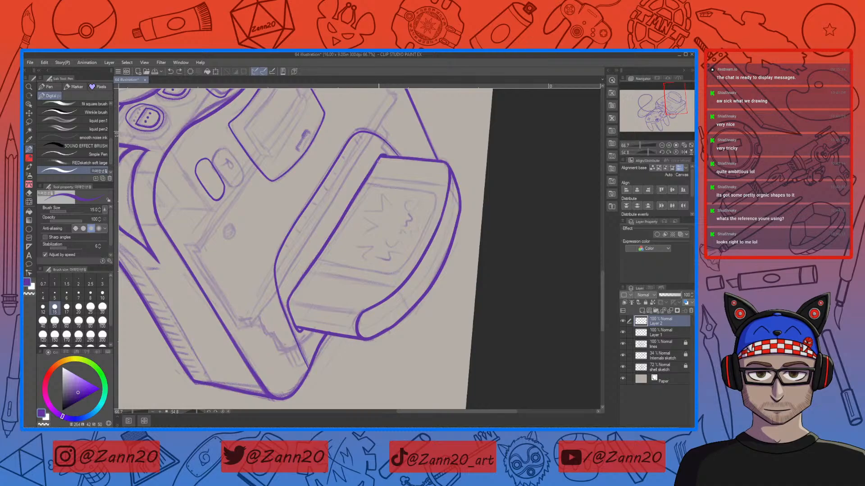
Step: Lower the lines layer's opacity to 55% and switch back to Layer 2
{"action": "left_click", "coordinate": [662, 344]}
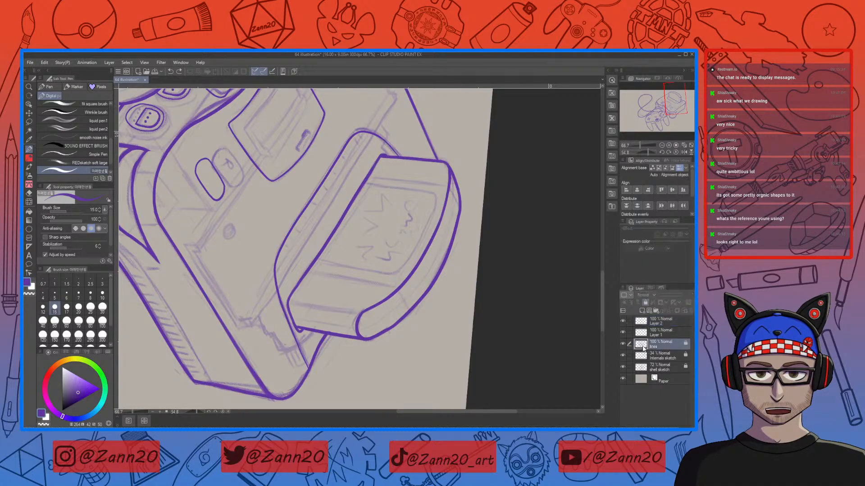
{"action": "left_click", "coordinate": [645, 303]}
{"action": "left_click", "coordinate": [671, 295]}
{"action": "left_click", "coordinate": [646, 303]}
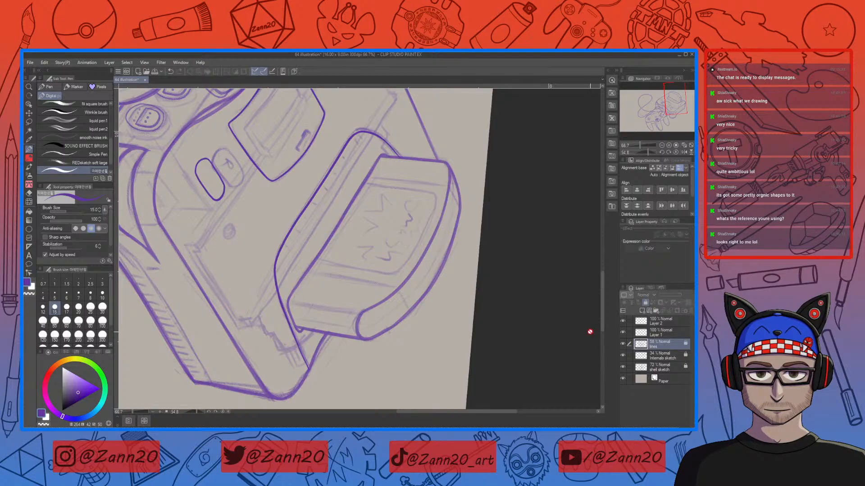
{"action": "left_click", "coordinate": [661, 321]}
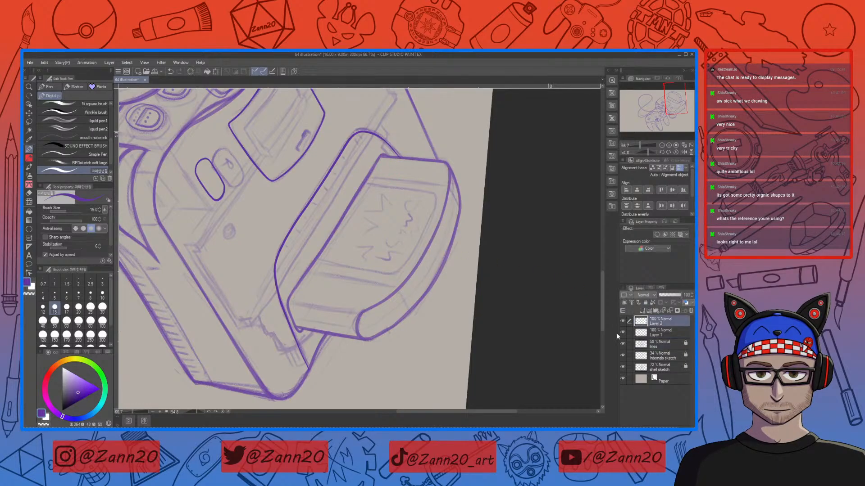
Step: Try repeated strokes for the cartridge's left side line over the faded line art
{"action": "left_click_drag", "start_coordinate": [383, 155], "coordinate": [264, 359]}
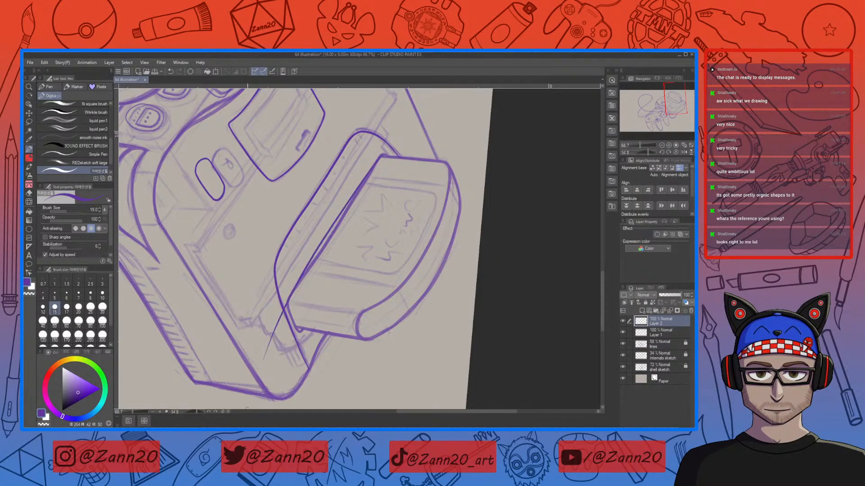
{"action": "key", "text": "ctrl+z"}
{"action": "mouse_move", "coordinate": [381, 157]}
{"action": "left_mouse_down"}
{"action": "mouse_move", "coordinate": [298, 278]}
{"action": "mouse_move", "coordinate": [268, 343]}
{"action": "left_mouse_up"}
{"action": "key", "text": "ctrl+z"}
{"action": "left_click_drag", "start_coordinate": [379, 160], "coordinate": [286, 312]}
{"action": "mouse_move", "coordinate": [385, 154]}
{"action": "left_mouse_down"}
{"action": "mouse_move", "coordinate": [297, 290]}
{"action": "mouse_move", "coordinate": [270, 358]}
{"action": "left_mouse_up"}
{"action": "key", "text": "ctrl+z"}
{"action": "left_click_drag", "start_coordinate": [384, 153], "coordinate": [292, 313]}
{"action": "key", "text": "ctrl+z"}
{"action": "left_click_drag", "start_coordinate": [385, 154], "coordinate": [361, 183]}
{"action": "left_click_drag", "start_coordinate": [287, 311], "coordinate": [266, 367]}
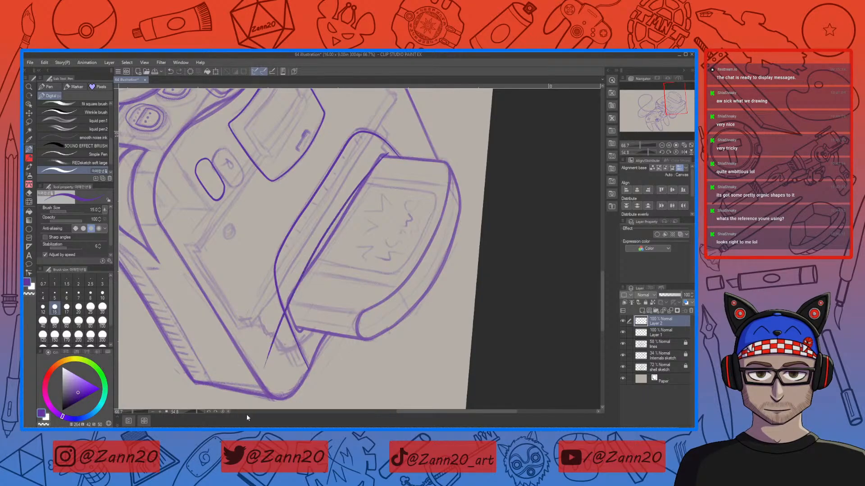
{"action": "key", "text": "ctrl+z"}
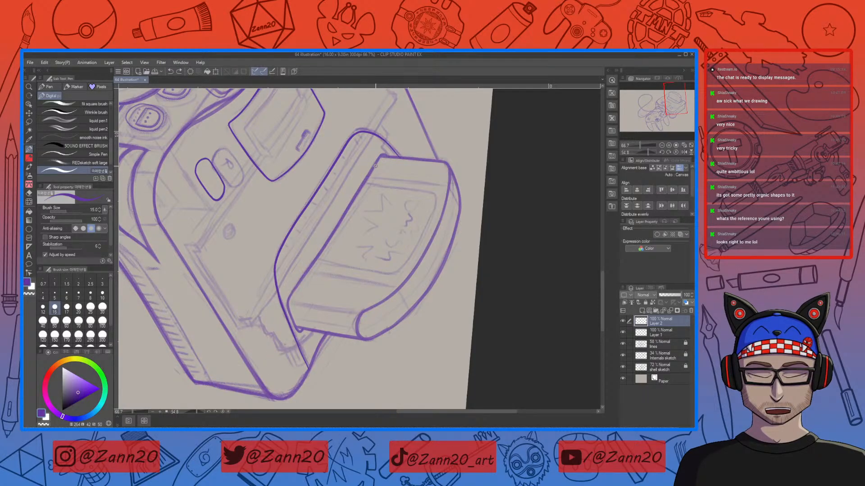
{"action": "left_click_drag", "start_coordinate": [290, 298], "coordinate": [387, 150]}
{"action": "key", "text": "ctrl+z"}
{"action": "left_click_drag", "start_coordinate": [287, 300], "coordinate": [414, 124]}
{"action": "key", "text": "ctrl+z"}
{"action": "left_click_drag", "start_coordinate": [288, 300], "coordinate": [403, 135]}
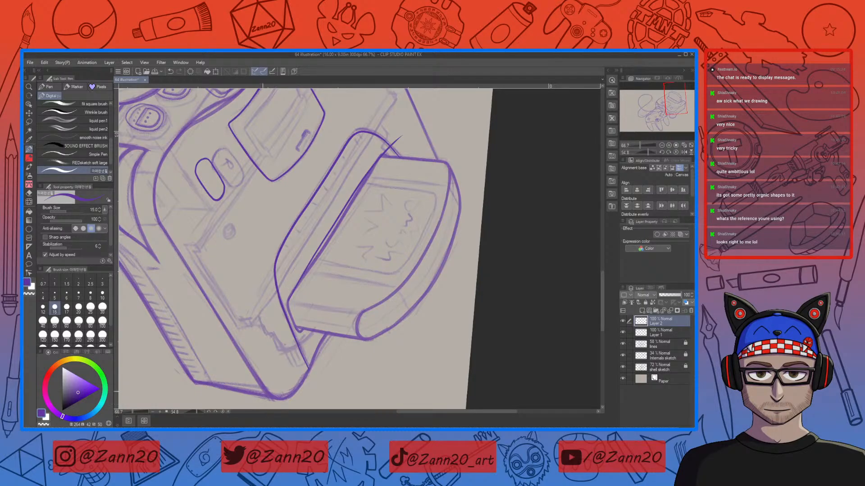
Step: Keep attempting the cartridge's left side line in full and shorter segments
{"action": "left_click_drag", "start_coordinate": [375, 162], "coordinate": [284, 312]}
{"action": "key", "text": "ctrl+z"}
{"action": "mouse_move", "coordinate": [375, 163]}
{"action": "left_mouse_down"}
{"action": "mouse_move", "coordinate": [312, 257]}
{"action": "mouse_move", "coordinate": [259, 374]}
{"action": "left_mouse_up"}
{"action": "key", "text": "ctrl+z"}
{"action": "left_click_drag", "start_coordinate": [376, 165], "coordinate": [267, 359]}
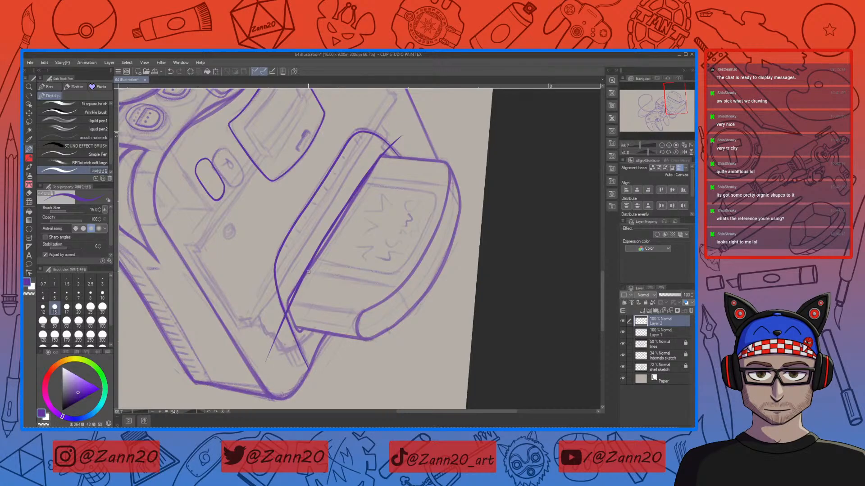
{"action": "left_click_drag", "start_coordinate": [320, 243], "coordinate": [266, 346]}
{"action": "key", "text": "ctrl+z"}
{"action": "key", "text": "ctrl+z"}
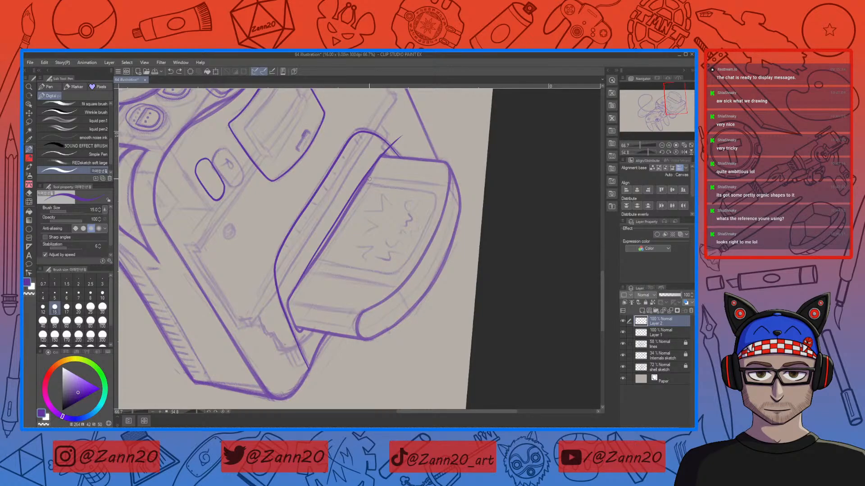
{"action": "key", "text": "ctrl+z"}
{"action": "mouse_move", "coordinate": [382, 155]}
{"action": "left_mouse_down"}
{"action": "mouse_move", "coordinate": [310, 284]}
{"action": "mouse_move", "coordinate": [360, 185]}
{"action": "left_mouse_up"}
{"action": "key", "text": "ctrl+z"}
{"action": "key", "text": "ctrl+z"}
{"action": "mouse_move", "coordinate": [293, 289]}
{"action": "left_mouse_down"}
{"action": "mouse_move", "coordinate": [383, 155]}
{"action": "mouse_move", "coordinate": [337, 224]}
{"action": "left_mouse_up"}
{"action": "key", "text": "ctrl+z"}
{"action": "left_click_drag", "start_coordinate": [368, 171], "coordinate": [274, 325]}
{"action": "key", "text": "ctrl+z"}
{"action": "key", "text": "ctrl+z"}
{"action": "key", "text": "ctrl+z"}
{"action": "left_click_drag", "start_coordinate": [357, 188], "coordinate": [264, 345]}
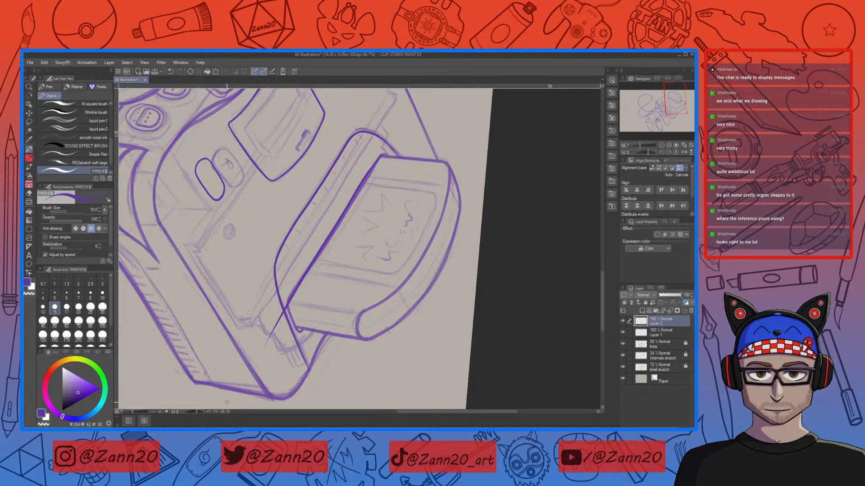
{"action": "key", "text": "ctrl+z"}
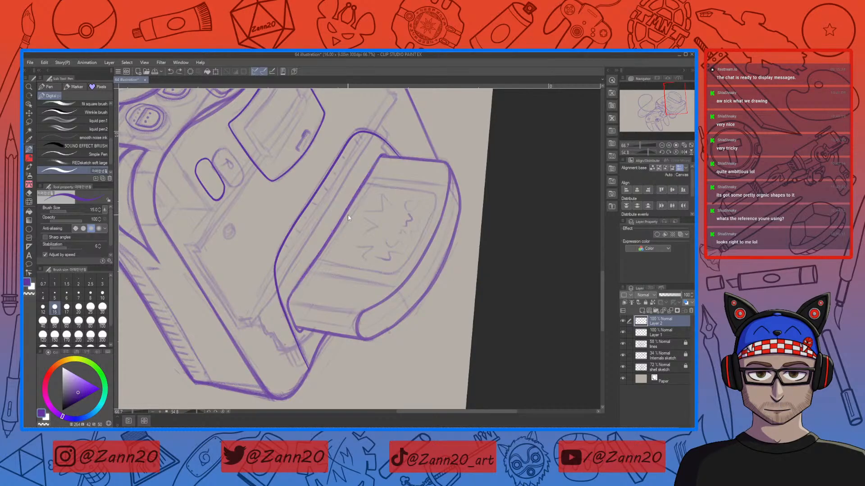
Step: Restore the lines layer to 100% opacity and reselect Layer 2
{"action": "left_click", "coordinate": [641, 339]}
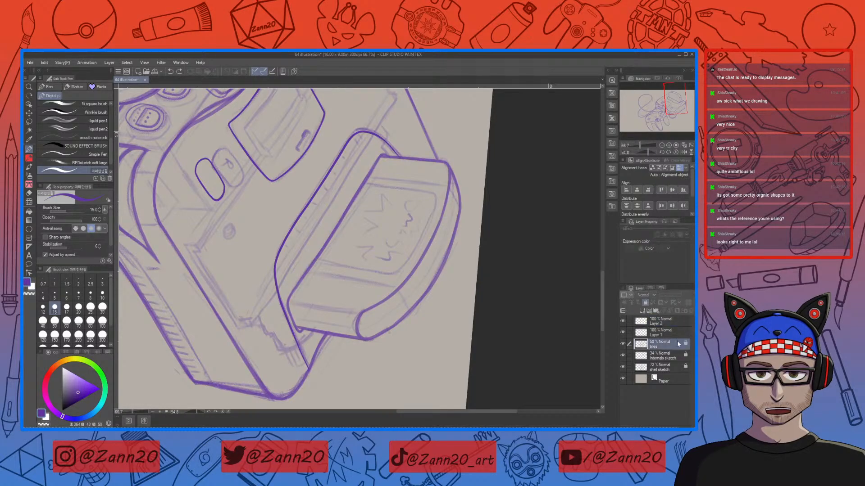
{"action": "left_click_drag", "start_coordinate": [671, 296], "coordinate": [683, 296]}
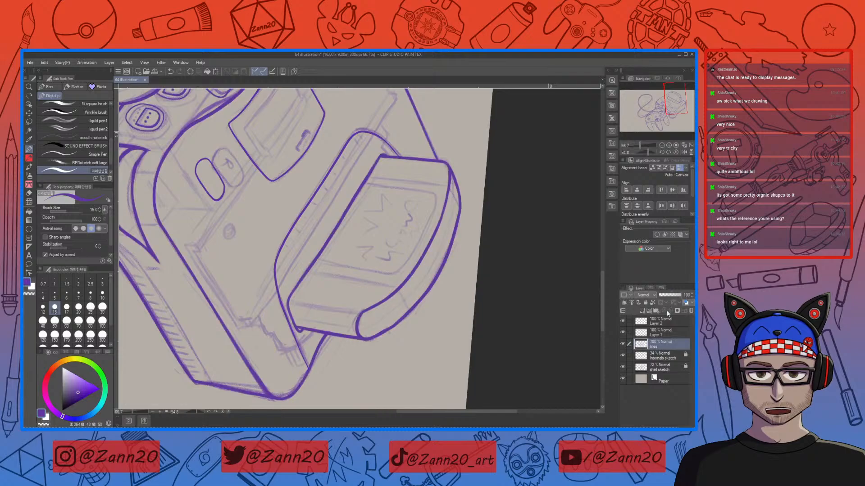
{"action": "left_click", "coordinate": [642, 321]}
Step: Reset the canvas rotation and try drawing a short stroke above the console top's upper-left edge
{"action": "key", "text": "r"}
{"action": "left_click_drag", "start_coordinate": [500, 284], "coordinate": [409, 128]}
{"action": "key", "text": "p"}
{"action": "left_click_drag", "start_coordinate": [379, 322], "coordinate": [469, 245]}
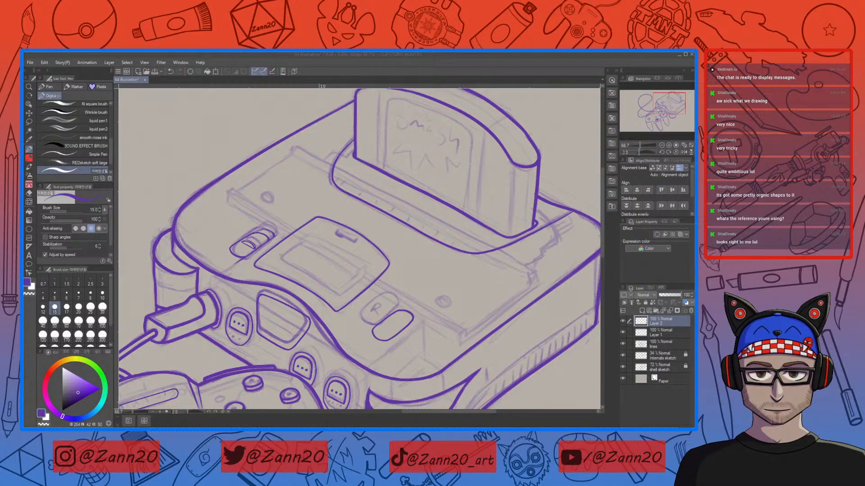
{"action": "left_click", "coordinate": [276, 124]}
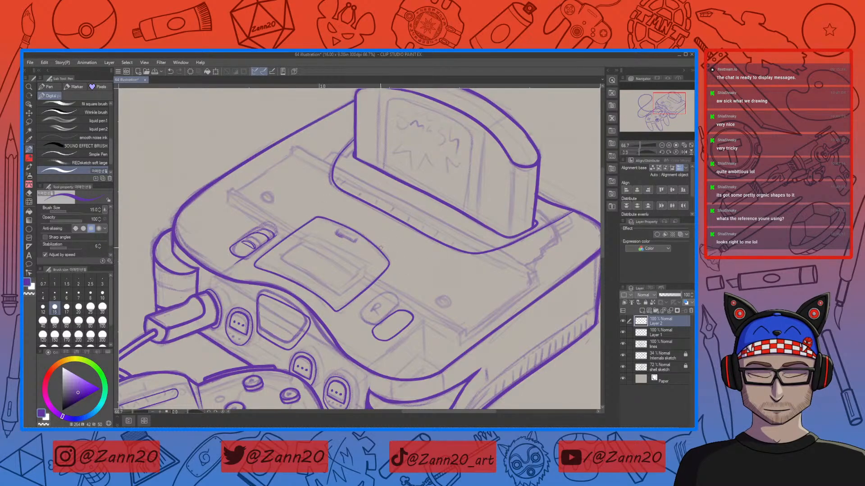
{"action": "left_click_drag", "start_coordinate": [382, 246], "coordinate": [399, 277]}
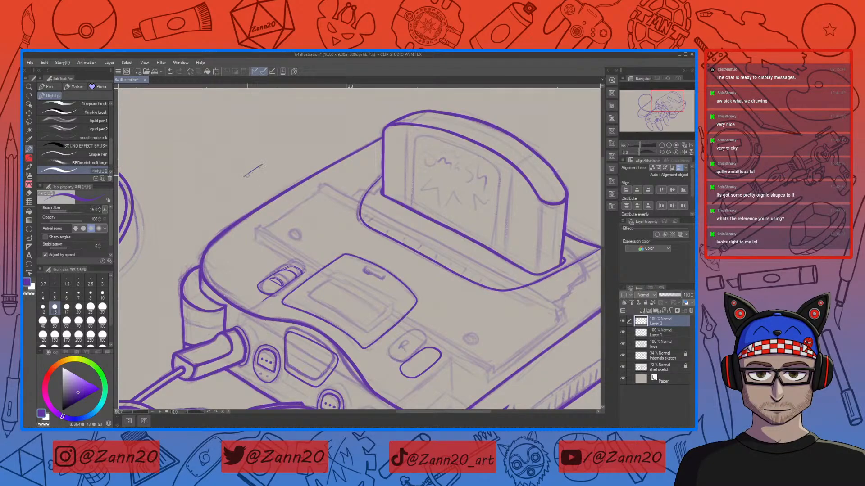
{"action": "left_click_drag", "start_coordinate": [244, 178], "coordinate": [268, 162]}
{"action": "key", "text": "ctrl+z"}
{"action": "left_click_drag", "start_coordinate": [243, 178], "coordinate": [269, 163]}
{"action": "key", "text": "ctrl+z"}
{"action": "left_click_drag", "start_coordinate": [241, 182], "coordinate": [282, 155]}
{"action": "key", "text": "ctrl+z"}
{"action": "key", "text": "ctrl+z"}
{"action": "key", "text": "ctrl+z"}
{"action": "key", "text": "ctrl+z"}
Step: Erase part of the short stroke above the console top's upper-left edge with the eraser
{"action": "key", "text": "e"}
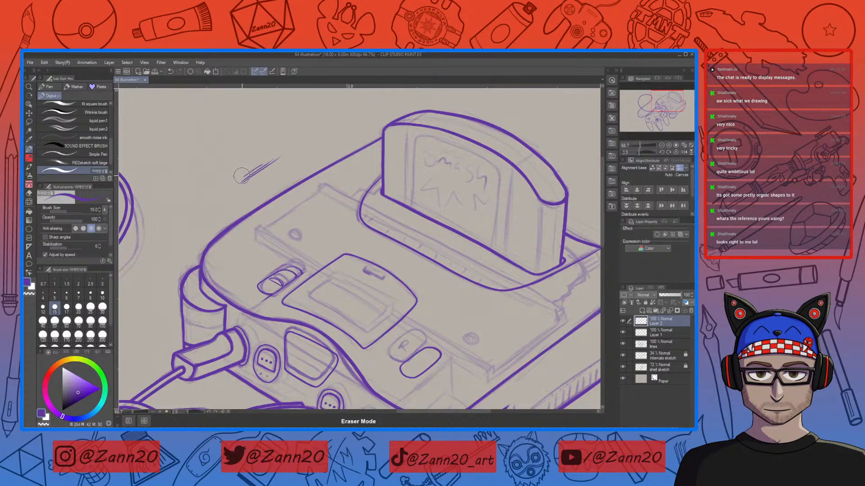
{"action": "left_click_drag", "start_coordinate": [242, 177], "coordinate": [260, 164]}
{"action": "key", "text": "p"}
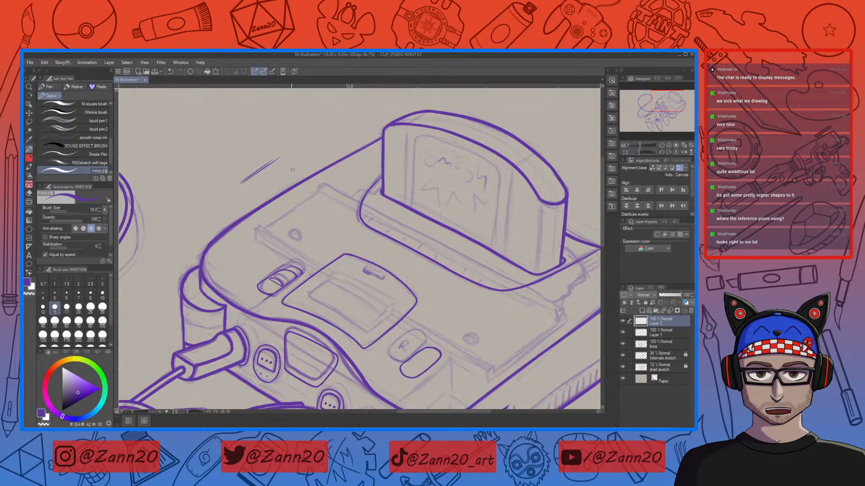
Step: Lasso the short stroke above the console top's upper-left edge and cut and paste it onto its own layer
{"action": "key", "text": "m"}
{"action": "mouse_move", "coordinate": [284, 151]}
{"action": "left_mouse_down"}
{"action": "mouse_move", "coordinate": [235, 191]}
{"action": "mouse_move", "coordinate": [284, 151]}
{"action": "left_mouse_up"}
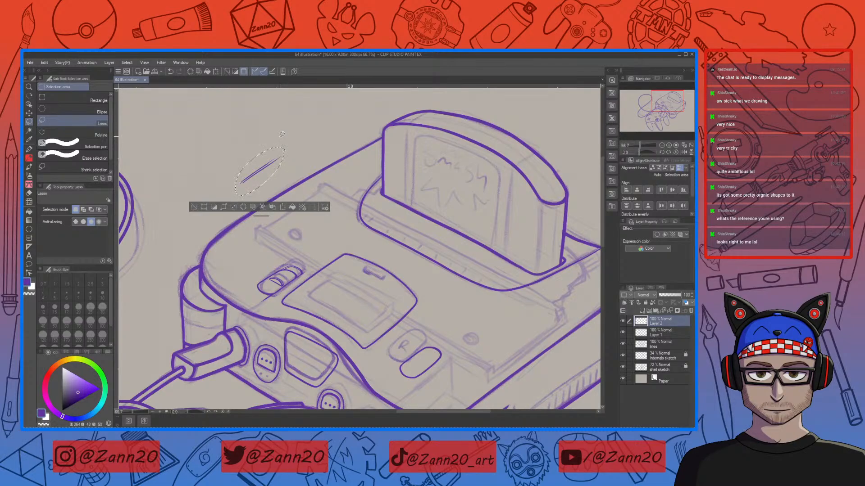
{"action": "left_click", "coordinate": [263, 207]}
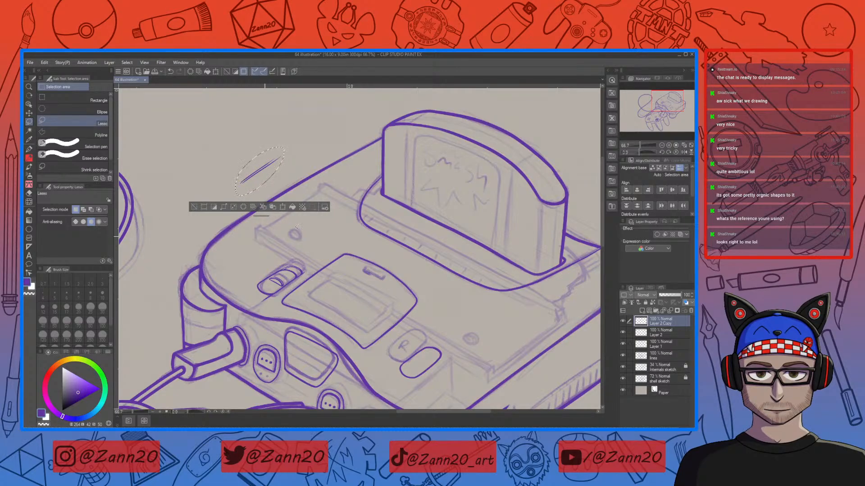
{"action": "key", "text": "ctrl+d"}
Step: Delete Layer 2
{"action": "left_click", "coordinate": [644, 335]}
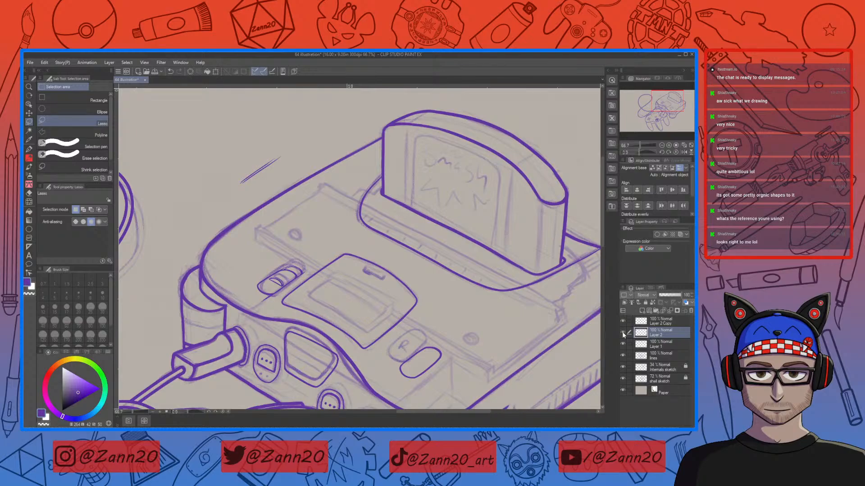
{"action": "left_click", "coordinate": [623, 332]}
{"action": "left_click", "coordinate": [622, 332]}
{"action": "left_click", "coordinate": [623, 332]}
{"action": "left_click", "coordinate": [623, 332]}
{"action": "left_click", "coordinate": [623, 333]}
{"action": "left_click", "coordinate": [624, 332]}
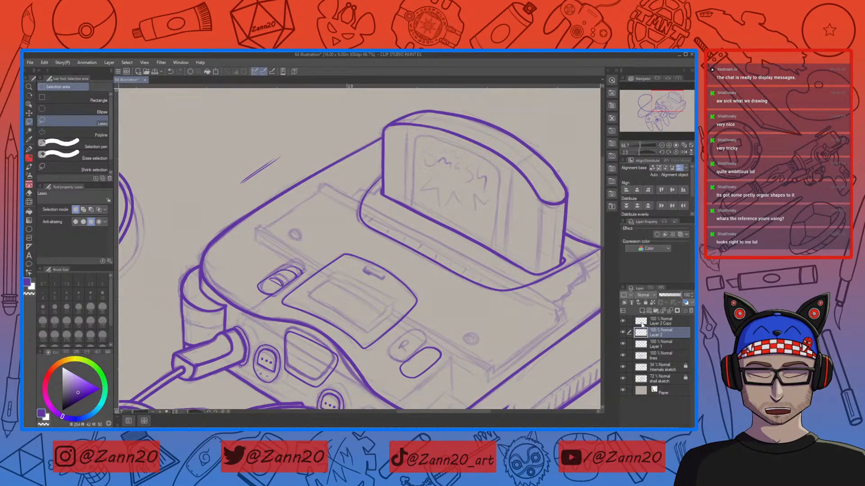
{"action": "left_click", "coordinate": [691, 312]}
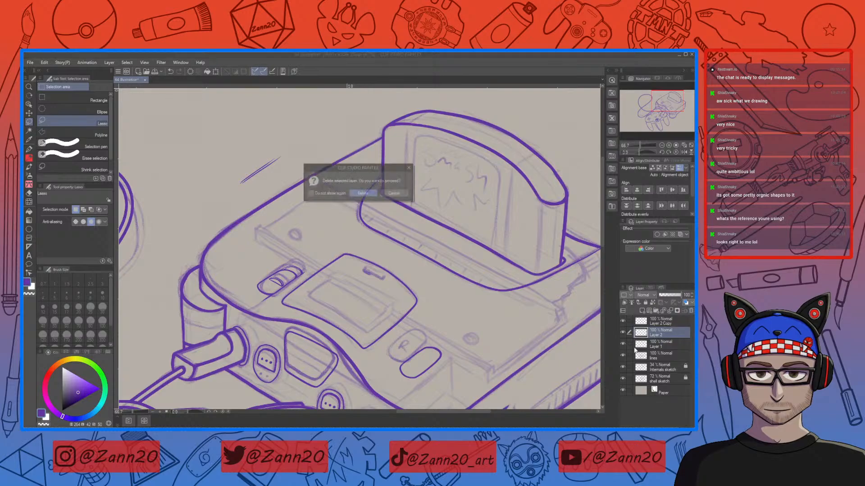
{"action": "key", "text": "Return"}
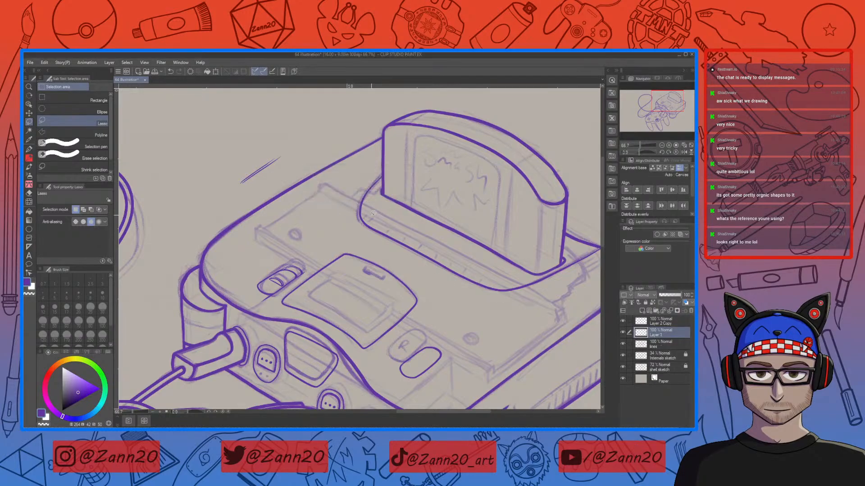
Step: Merge Layer 1 into the lines layer
{"action": "left_click", "coordinate": [623, 332]}
{"action": "left_click", "coordinate": [623, 333]}
{"action": "left_click", "coordinate": [623, 333]}
{"action": "left_click", "coordinate": [624, 333]}
{"action": "left_click", "coordinate": [624, 333]}
{"action": "left_click", "coordinate": [622, 331]}
{"action": "left_click_drag", "start_coordinate": [346, 314], "coordinate": [365, 275]}
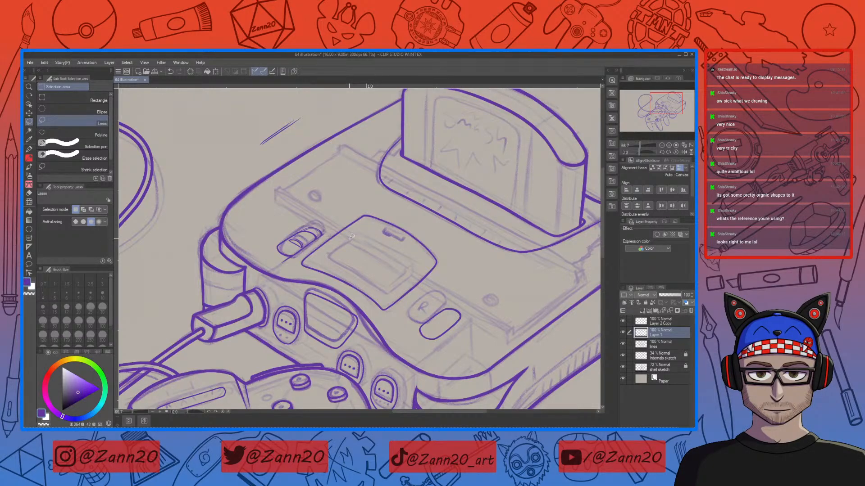
{"action": "left_click", "coordinate": [643, 344]}
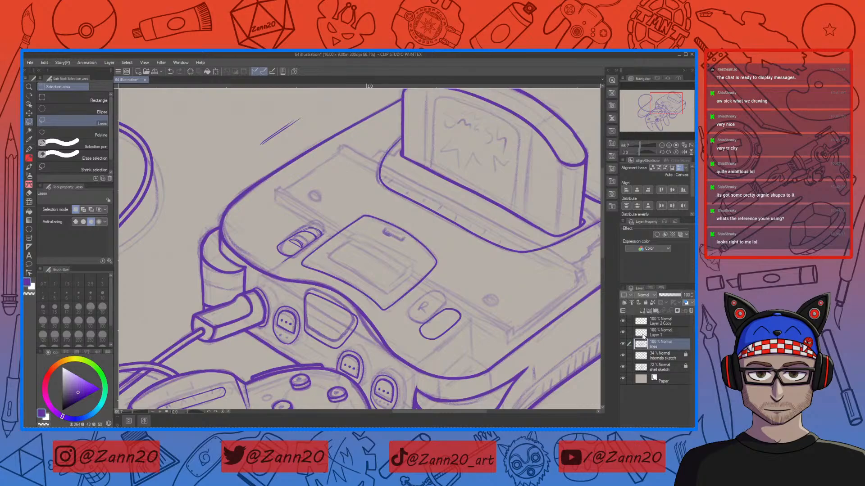
{"action": "left_click", "coordinate": [643, 336], "text": "ctrl"}
{"action": "left_click", "coordinate": [621, 289]}
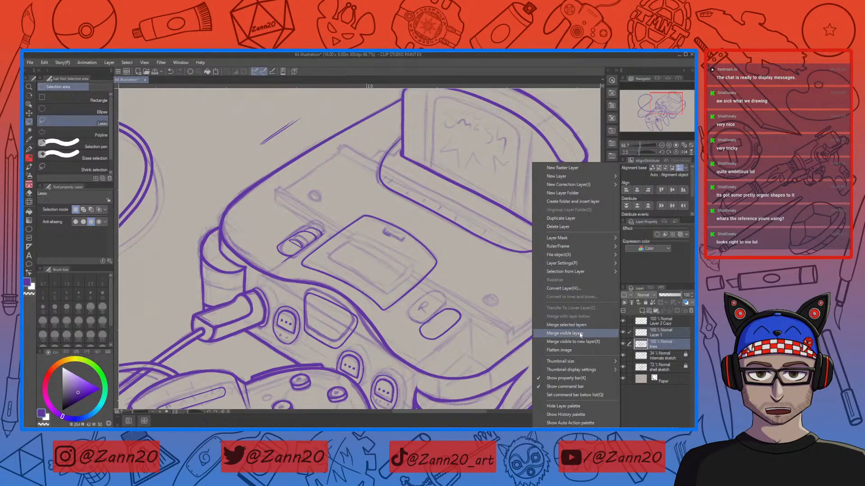
{"action": "left_click", "coordinate": [578, 324]}
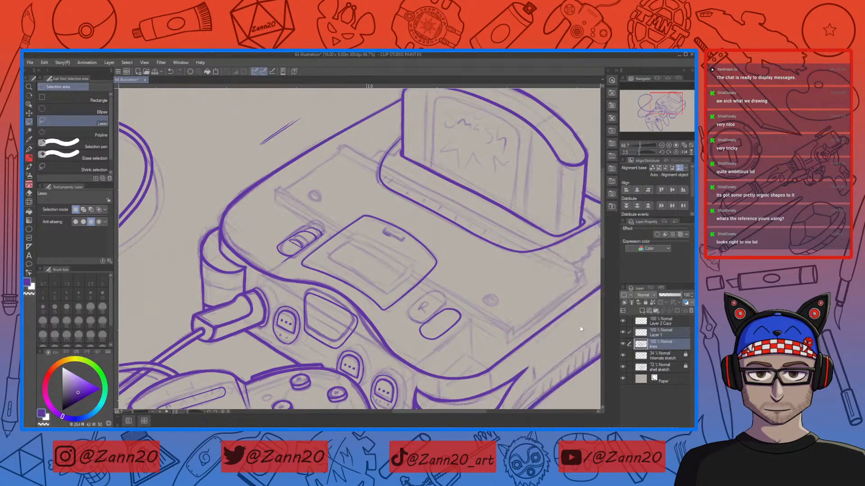
Step: Duplicate the short stroke, offset the copy into a second parallel hatch line, and merge the two stroke layers
{"action": "left_click", "coordinate": [643, 324]}
{"action": "left_click_drag", "start_coordinate": [301, 110], "coordinate": [301, 108]}
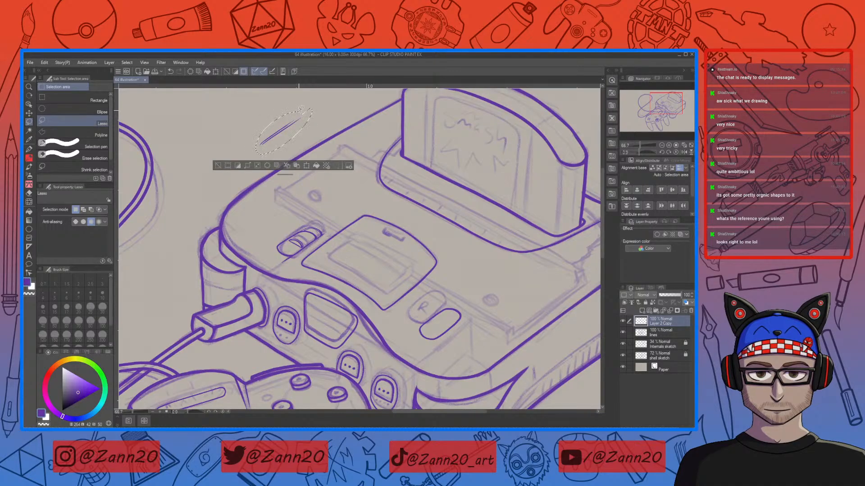
{"action": "key", "text": "ctrl+c"}
{"action": "key", "text": "ctrl+v"}
{"action": "key", "text": "ctrl+t"}
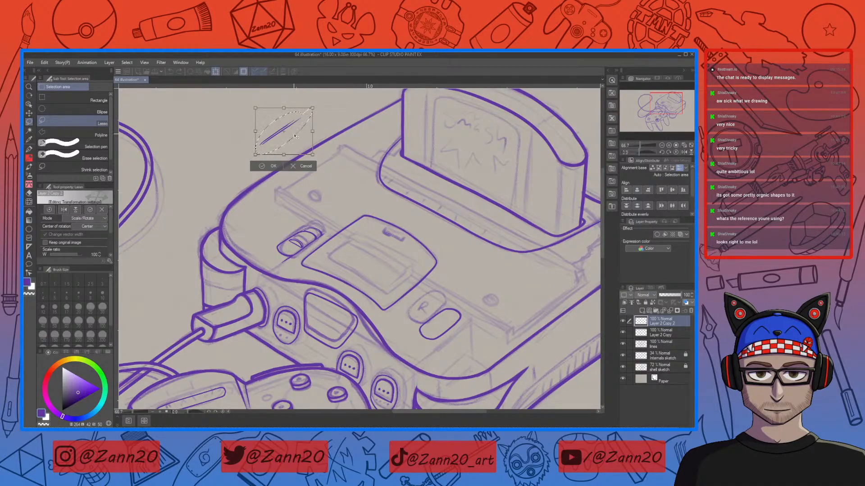
{"action": "left_click_drag", "start_coordinate": [292, 135], "coordinate": [295, 140]}
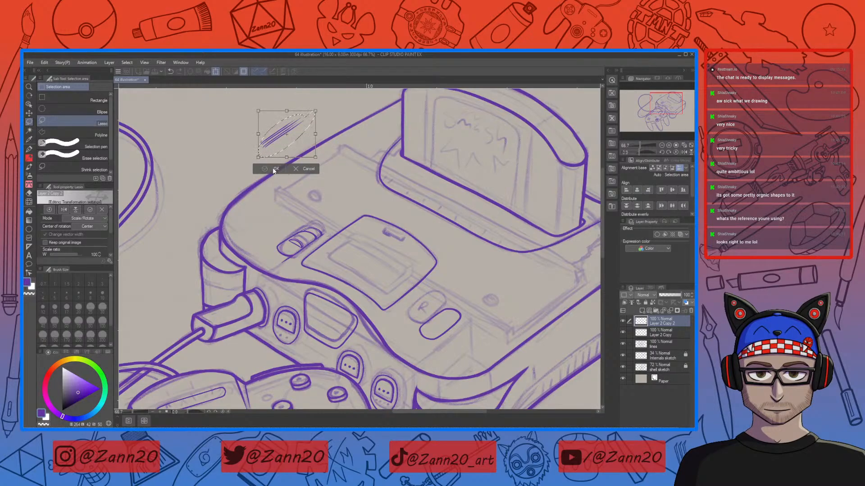
{"action": "left_click", "coordinate": [274, 169]}
{"action": "key", "text": "ctrl+d"}
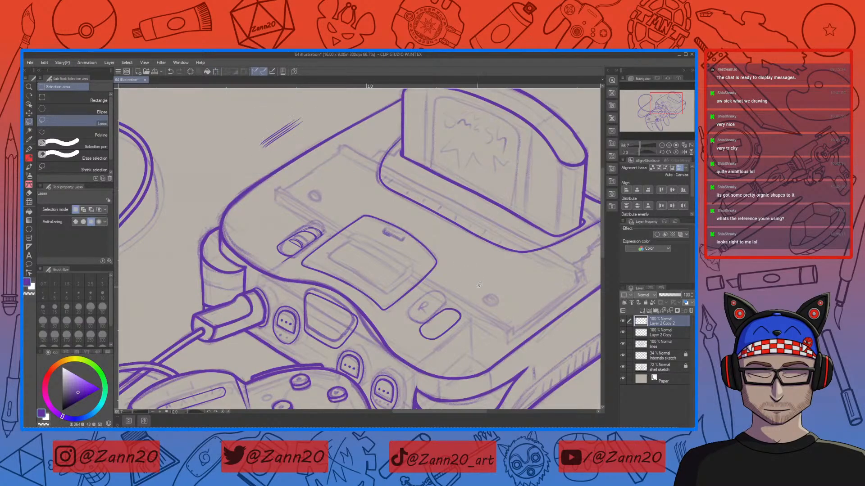
{"action": "left_click", "coordinate": [662, 332]}
{"action": "right_click", "coordinate": [622, 288]}
{"action": "left_click", "coordinate": [599, 329]}
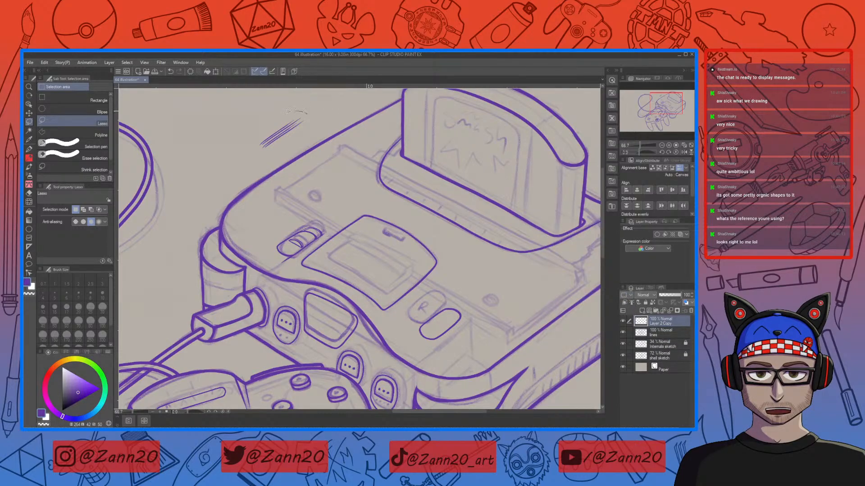
Step: Duplicate the two hatch lines, offset the copy alongside them, and merge the hatch layers
{"action": "left_click_drag", "start_coordinate": [318, 111], "coordinate": [310, 107]}
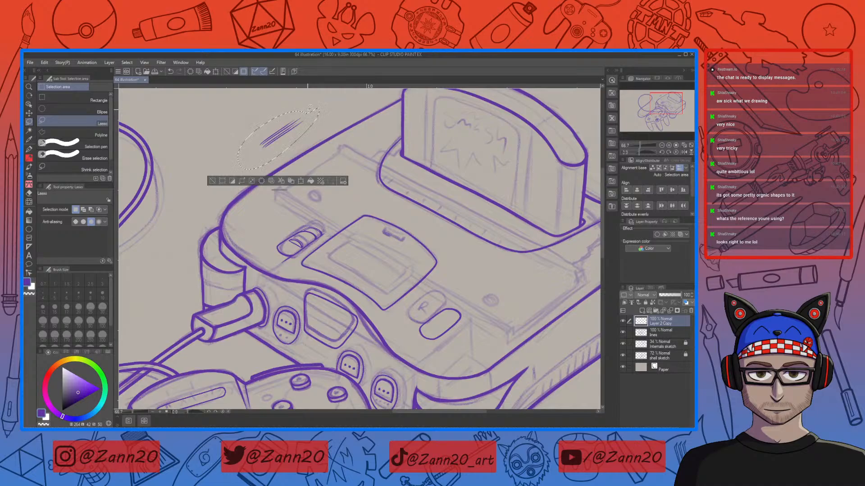
{"action": "key", "text": "ctrl+c"}
{"action": "key", "text": "ctrl+v"}
{"action": "key", "text": "ctrl+t"}
{"action": "left_click_drag", "start_coordinate": [297, 142], "coordinate": [298, 142]}
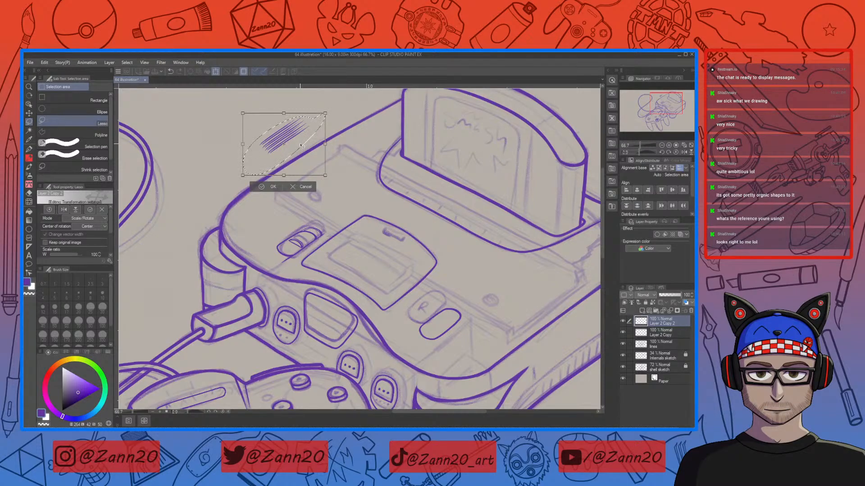
{"action": "left_click", "coordinate": [270, 187]}
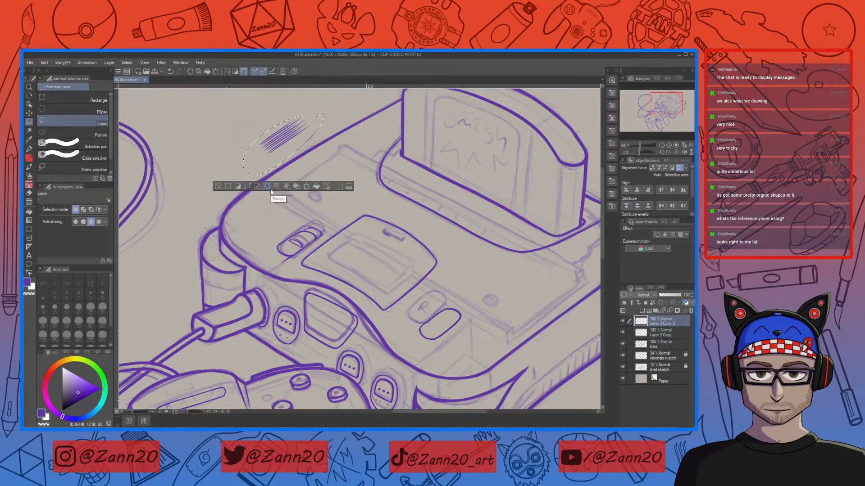
{"action": "left_click", "coordinate": [644, 333]}
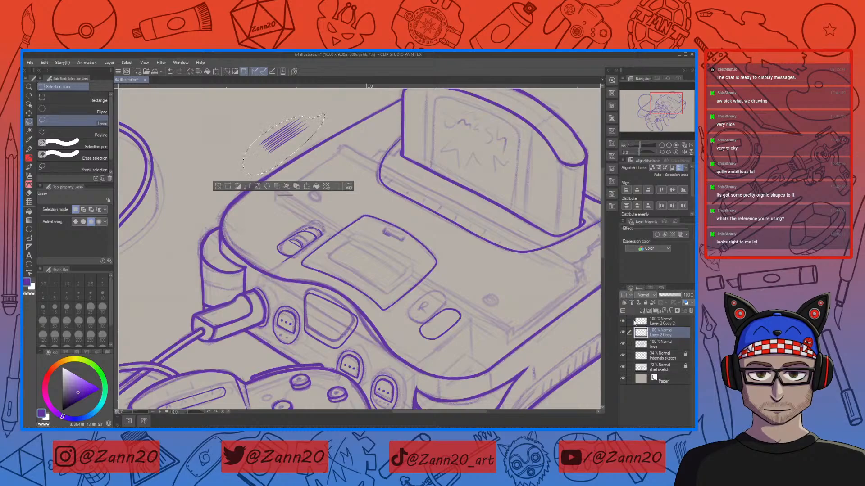
{"action": "key", "text": "ctrl+d"}
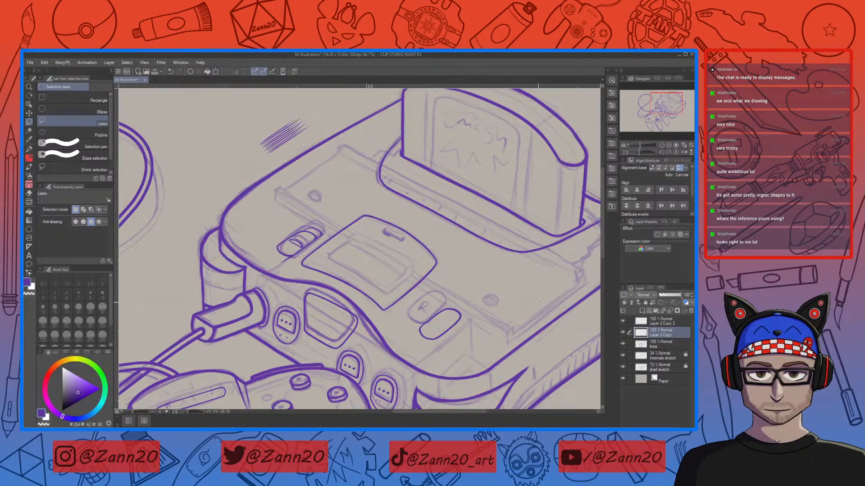
{"action": "left_click", "coordinate": [642, 321], "text": "ctrl"}
{"action": "right_click", "coordinate": [622, 291]}
{"action": "left_click", "coordinate": [587, 327]}
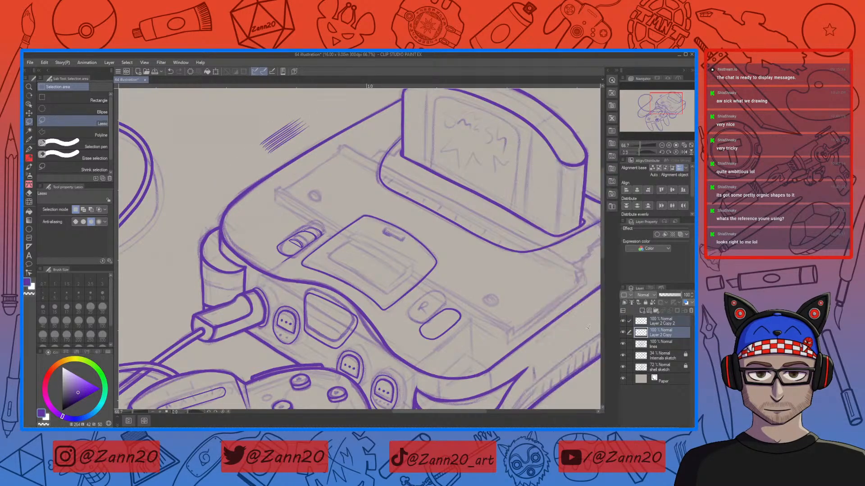
Step: Duplicate the hatch lines again, offset the copy further down-left, and merge the hatch layers
{"action": "left_click_drag", "start_coordinate": [311, 111], "coordinate": [318, 116]}
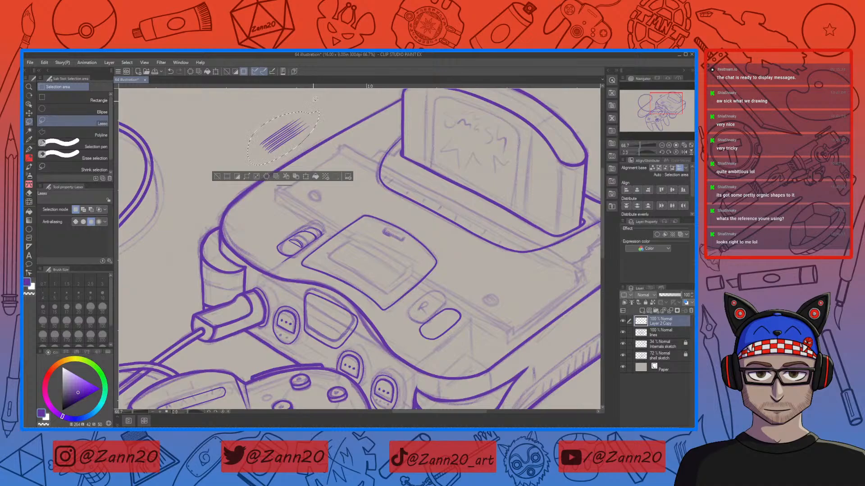
{"action": "key", "text": "ctrl+c"}
{"action": "key", "text": "ctrl+v"}
{"action": "key", "text": "ctrl+t"}
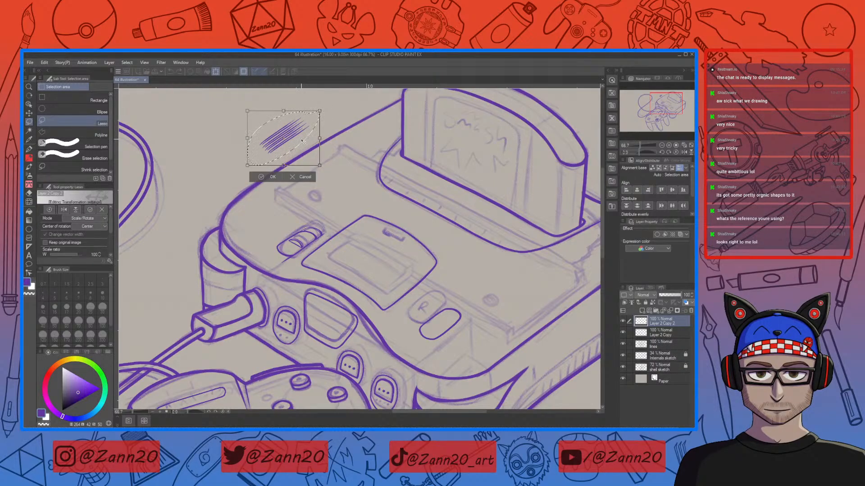
{"action": "mouse_move", "coordinate": [303, 140]}
{"action": "left_mouse_down"}
{"action": "mouse_move", "coordinate": [294, 125]}
{"action": "mouse_move", "coordinate": [288, 131]}
{"action": "left_mouse_up"}
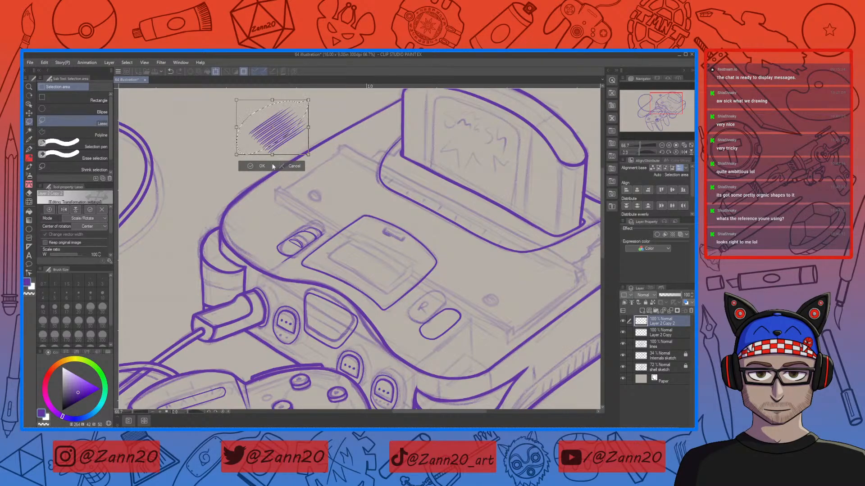
{"action": "left_click", "coordinate": [255, 166]}
{"action": "key", "text": "ctrl+d"}
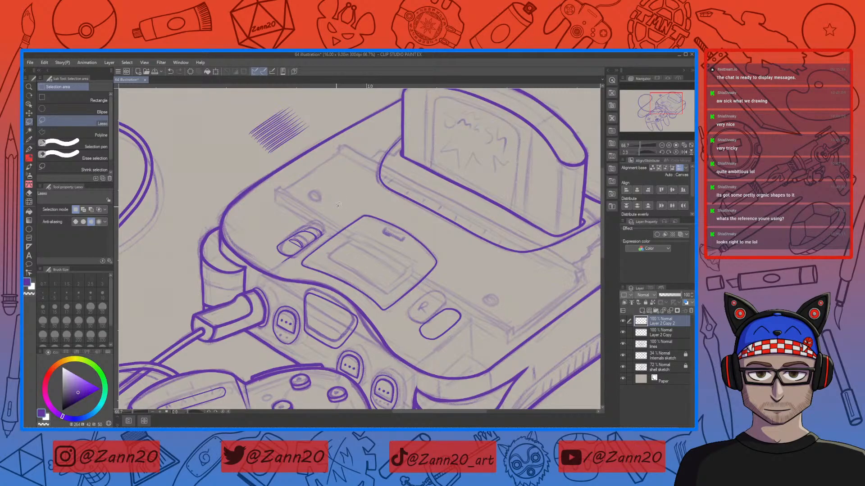
{"action": "left_click", "coordinate": [641, 335]}
{"action": "left_click", "coordinate": [643, 323], "text": "ctrl"}
{"action": "left_click", "coordinate": [622, 290]}
{"action": "left_click", "coordinate": [587, 325]}
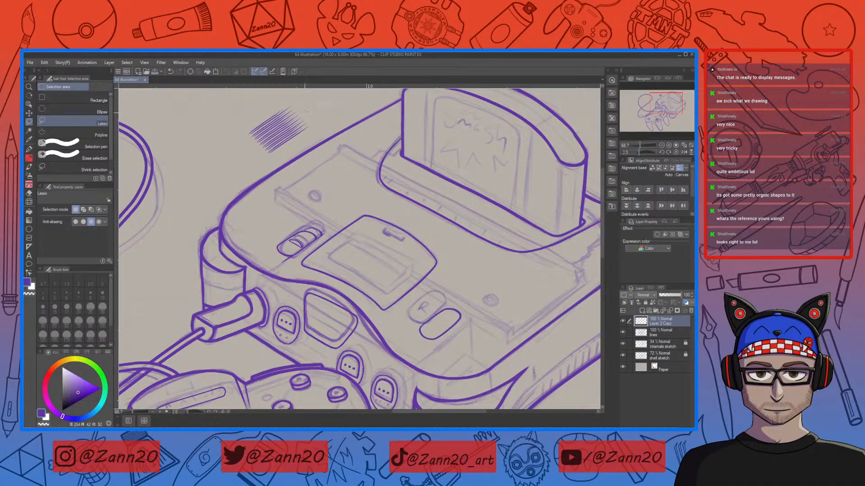
Step: Duplicate the whole hatch group, offset it down along the console top's edge, and combine the hatch layers
{"action": "left_click_drag", "start_coordinate": [234, 133], "coordinate": [230, 145]}
{"action": "key", "text": "ctrl+c"}
{"action": "key", "text": "ctrl+v"}
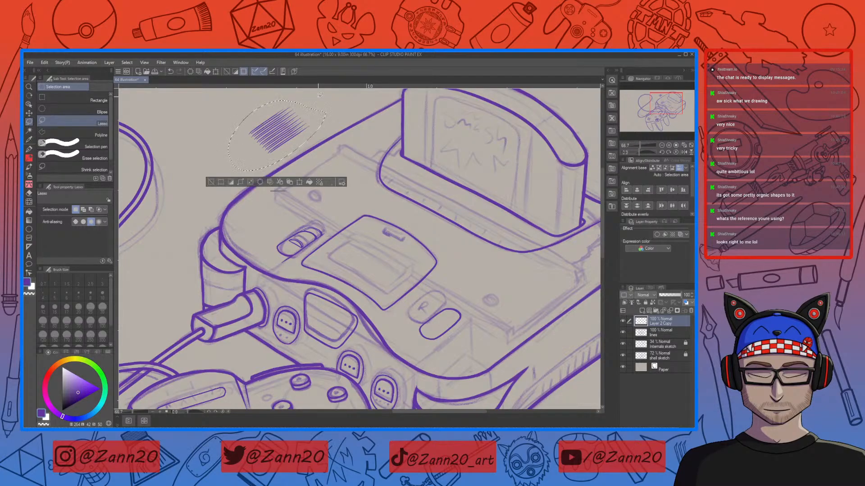
{"action": "key", "text": "ctrl+t"}
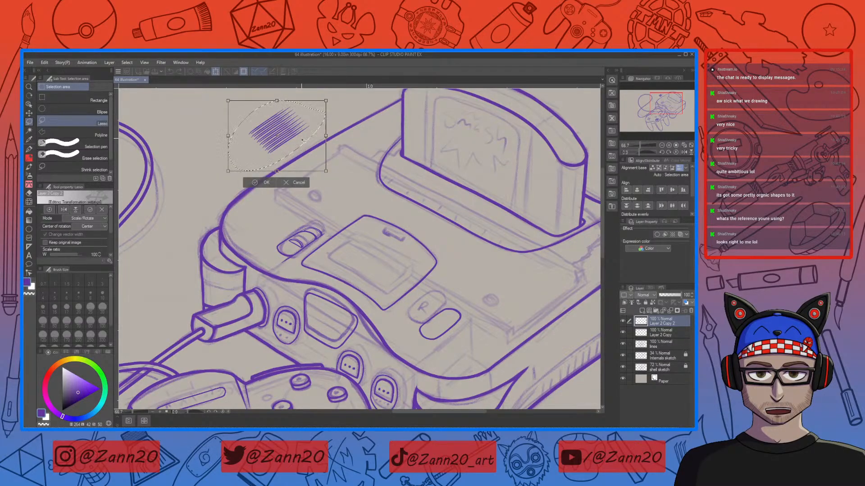
{"action": "left_click_drag", "start_coordinate": [302, 139], "coordinate": [321, 160]}
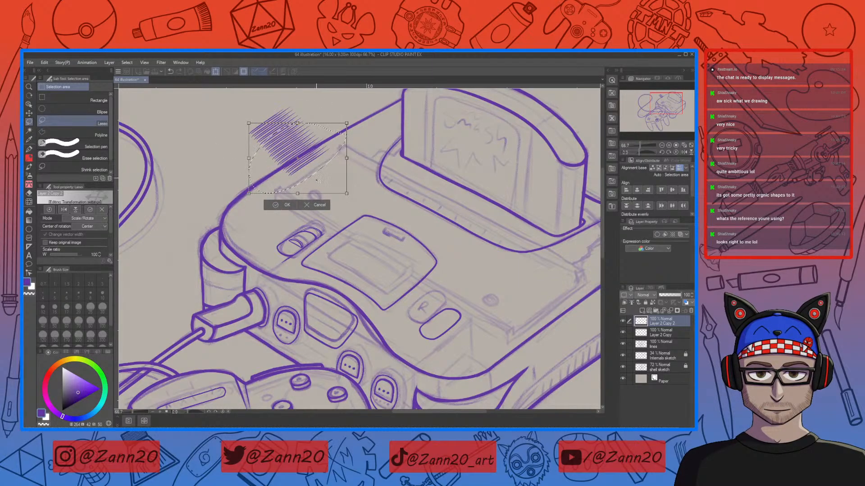
{"action": "left_click", "coordinate": [284, 204]}
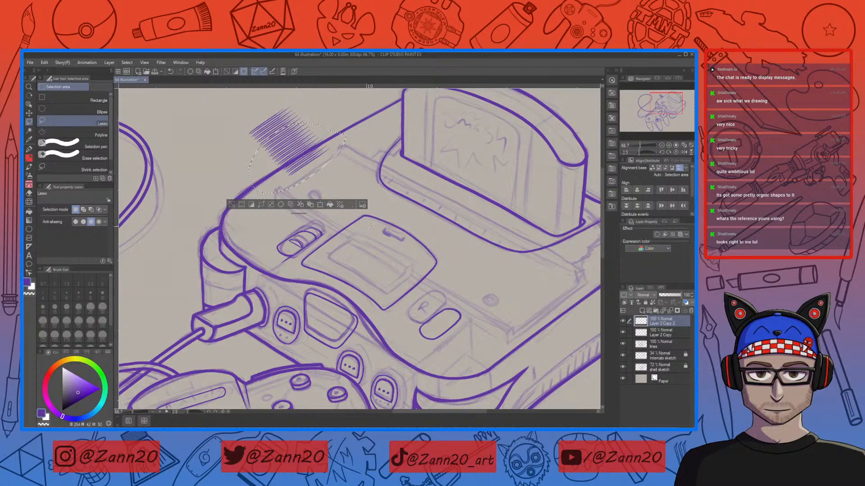
{"action": "key", "text": "ctrl+d"}
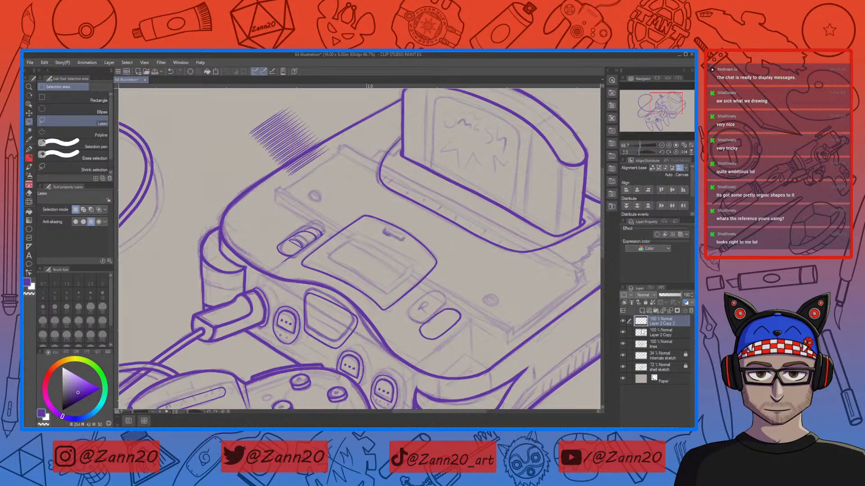
{"action": "left_click", "coordinate": [691, 311]}
{"action": "left_click", "coordinate": [363, 193]}
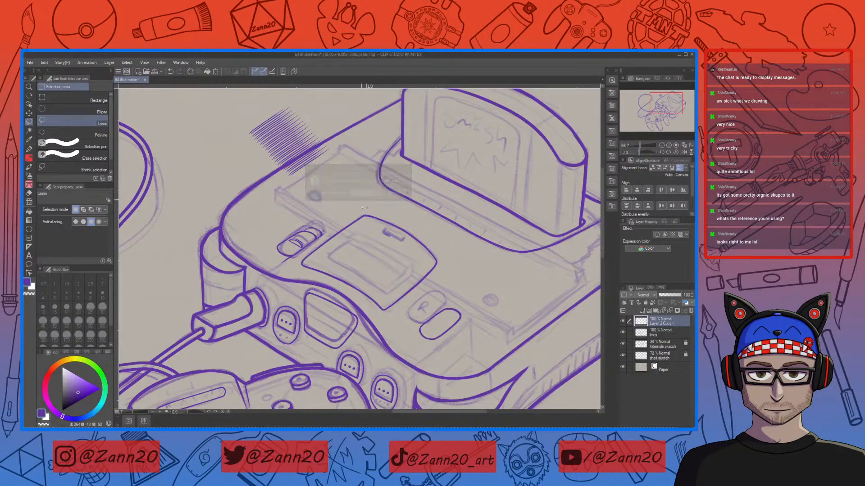
Step: Select the lower ends of the hatch lines and nudge them slightly with a transform
{"action": "key", "text": "ctrl+plus"}
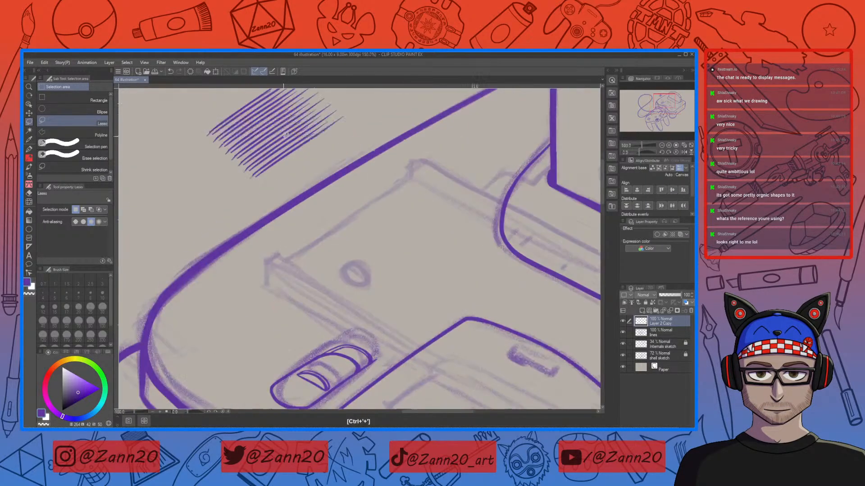
{"action": "key", "text": "ctrl+plus"}
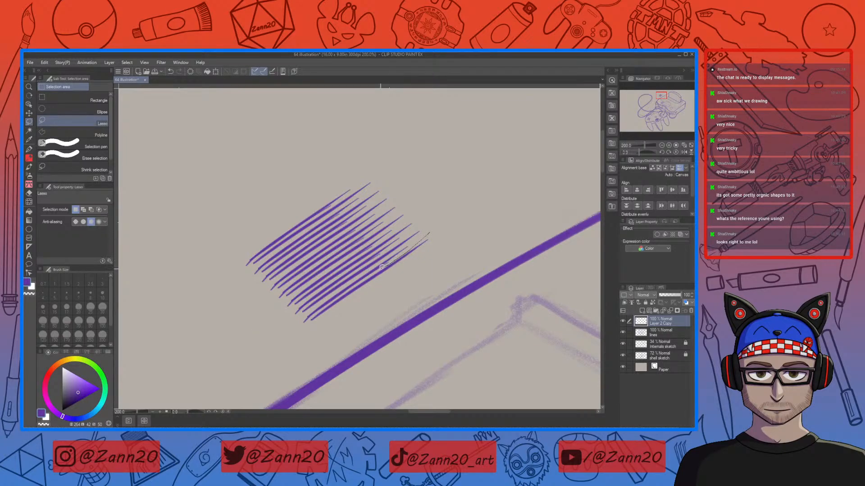
{"action": "mouse_move", "coordinate": [363, 279]}
{"action": "left_mouse_down"}
{"action": "mouse_move", "coordinate": [311, 322]}
{"action": "mouse_move", "coordinate": [457, 222]}
{"action": "left_mouse_up"}
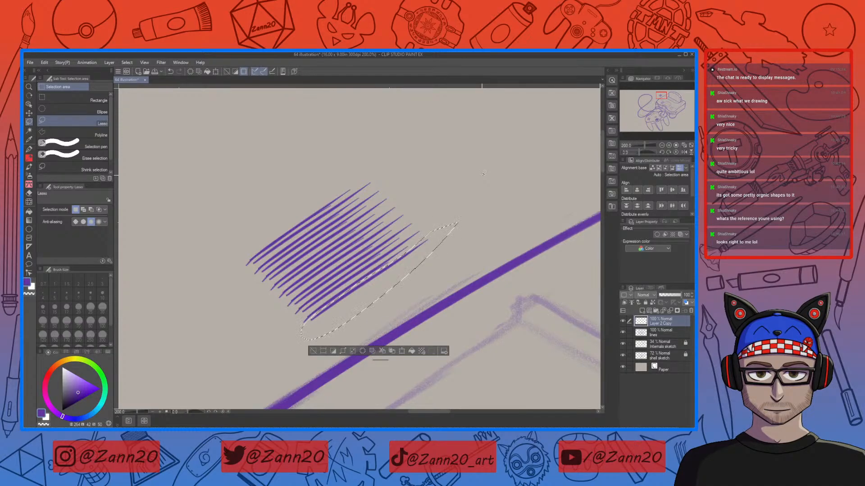
{"action": "key", "text": "ctrl+t"}
{"action": "left_click_drag", "start_coordinate": [404, 274], "coordinate": [406, 278]}
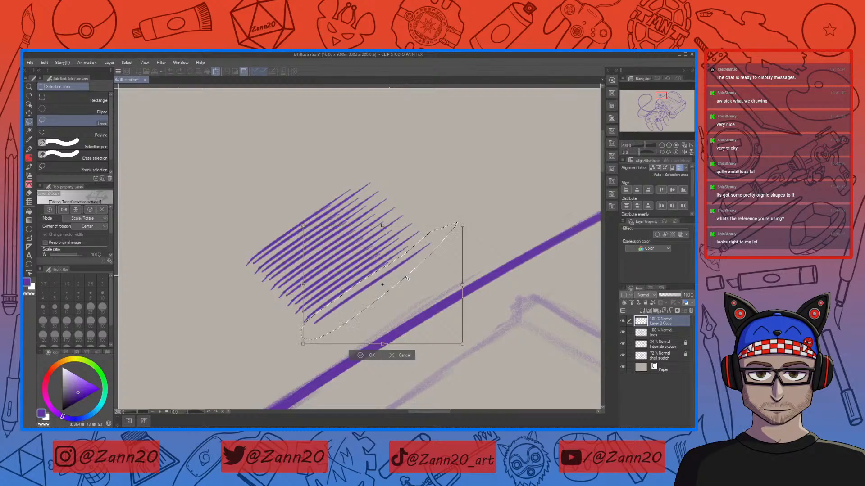
{"action": "left_click", "coordinate": [367, 355]}
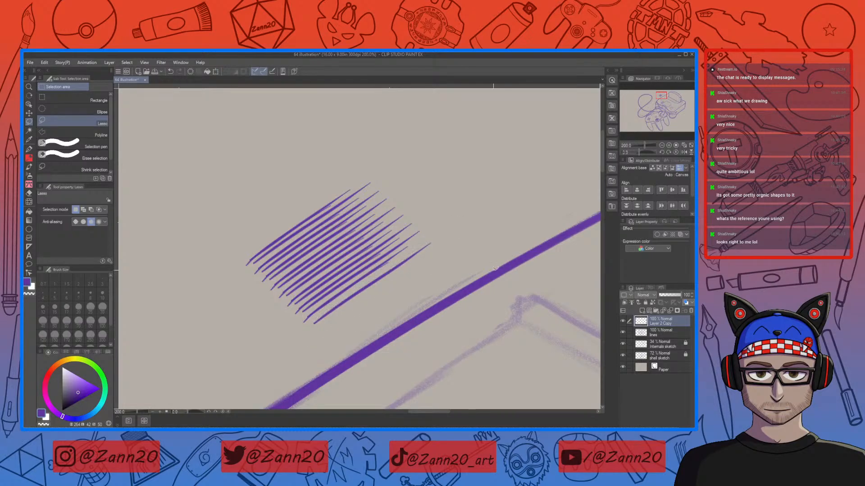
Step: Clear all of the hatch lines except the two lowest strokes and deselect
{"action": "left_click_drag", "start_coordinate": [418, 234], "coordinate": [389, 255]}
{"action": "mouse_move", "coordinate": [282, 321]}
{"action": "left_mouse_down"}
{"action": "mouse_move", "coordinate": [342, 155]}
{"action": "mouse_move", "coordinate": [429, 216]}
{"action": "left_mouse_up"}
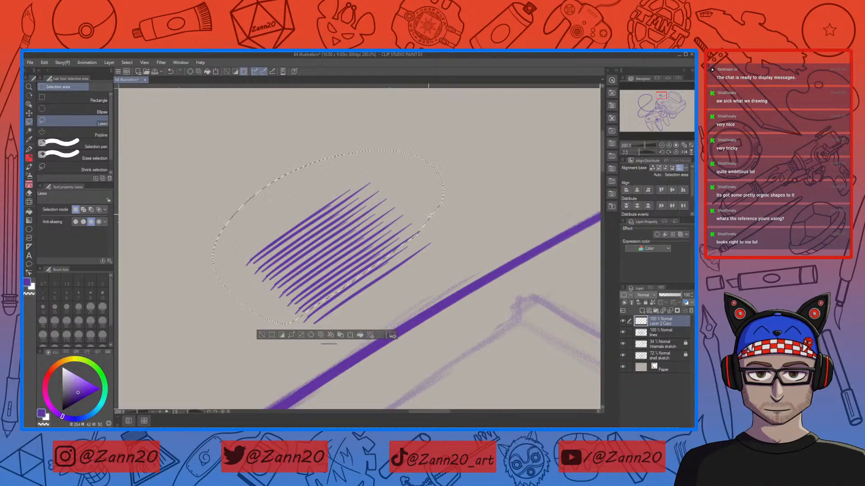
{"action": "left_click", "coordinate": [311, 335]}
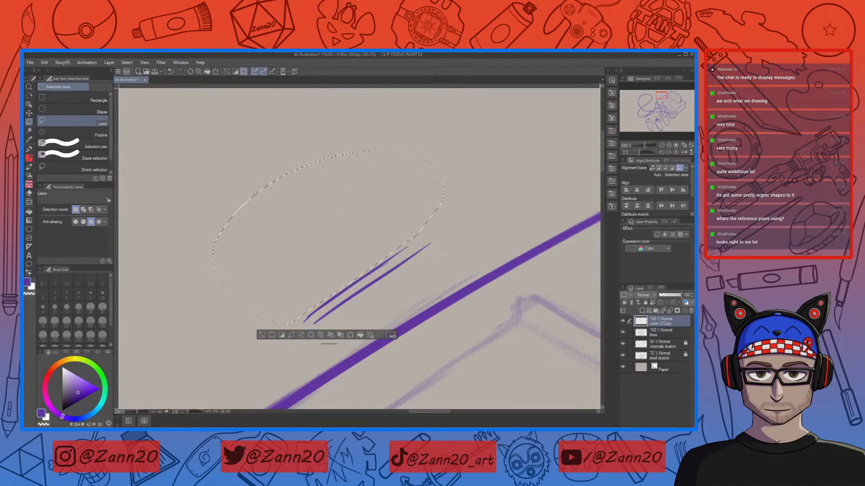
{"action": "key", "text": "ctrl+d"}
{"action": "left_click_drag", "start_coordinate": [433, 218], "coordinate": [455, 211]}
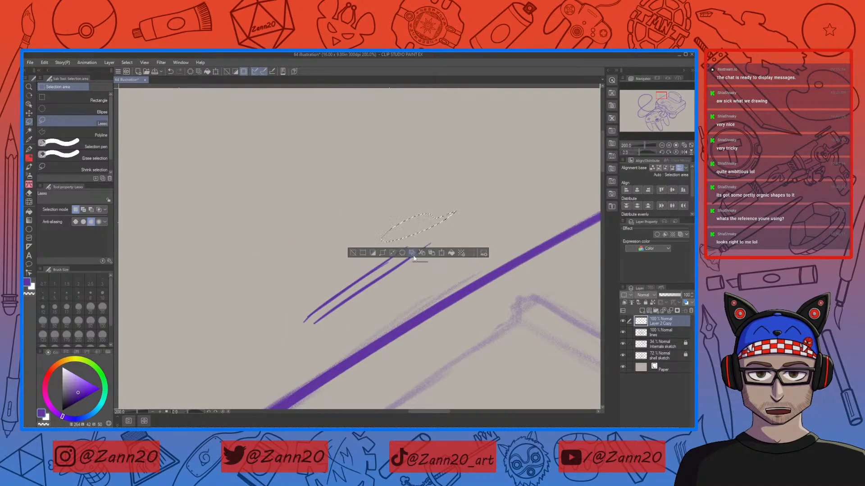
{"action": "key", "text": "ctrl+d"}
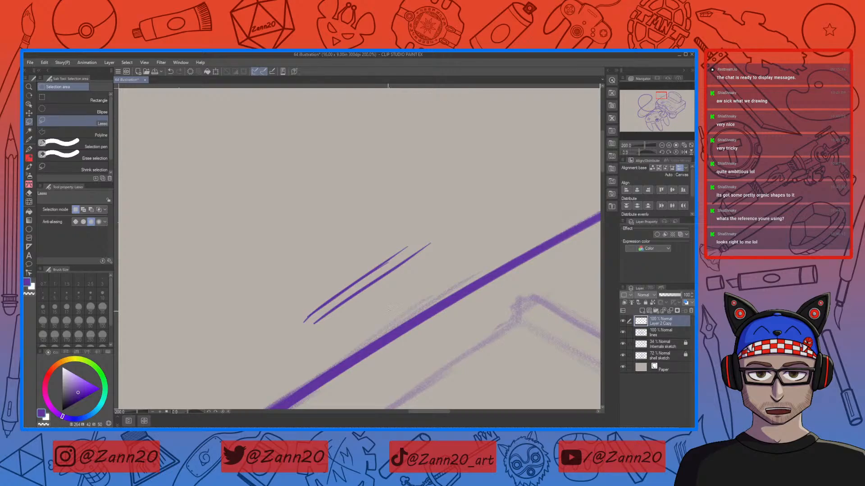
Step: Duplicate the two remaining hatch lines and offset the copy up-left to form four parallel lines
{"action": "left_click_drag", "start_coordinate": [361, 255], "coordinate": [469, 222]}
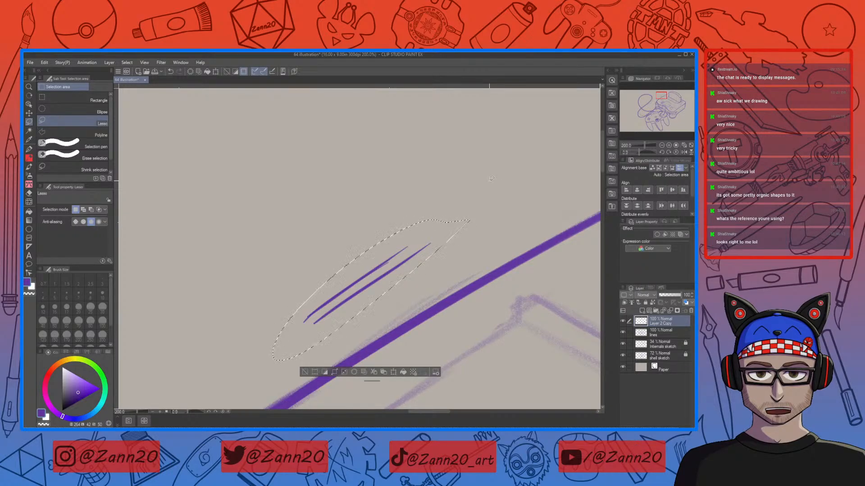
{"action": "key", "text": "ctrl+c"}
{"action": "key", "text": "ctrl+v"}
{"action": "key", "text": "ctrl+t"}
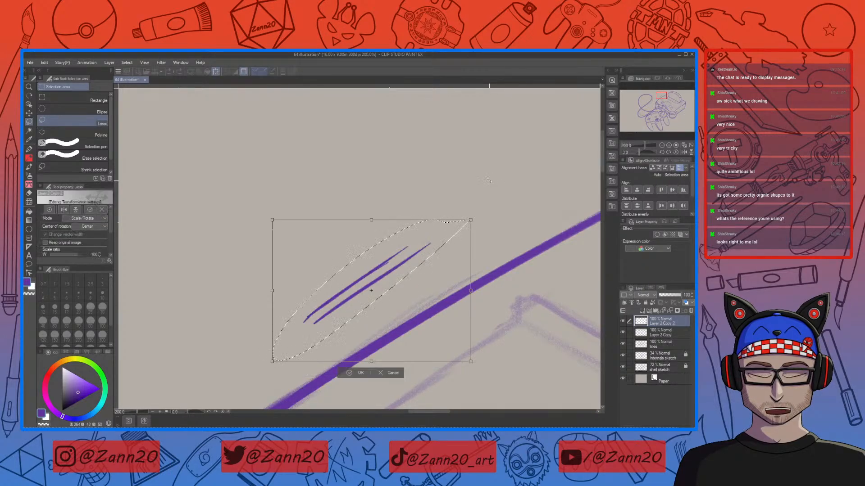
{"action": "left_click_drag", "start_coordinate": [394, 276], "coordinate": [381, 262]}
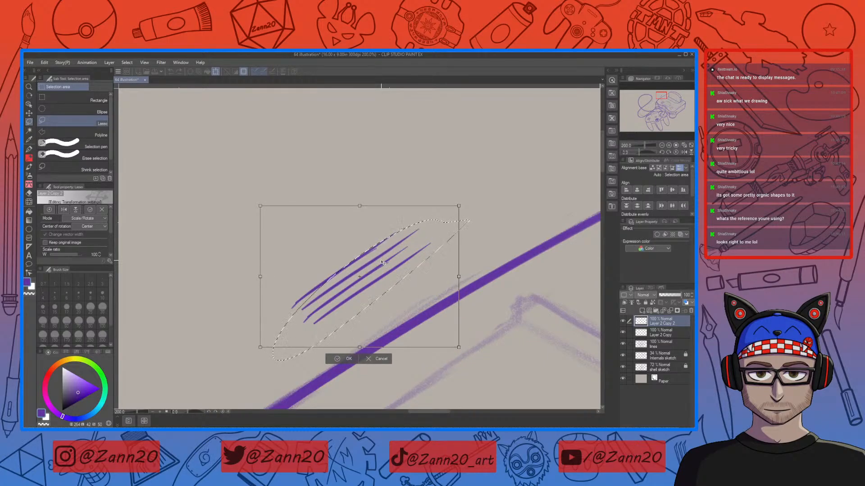
{"action": "key", "text": "Return"}
{"action": "key", "text": "ctrl+d"}
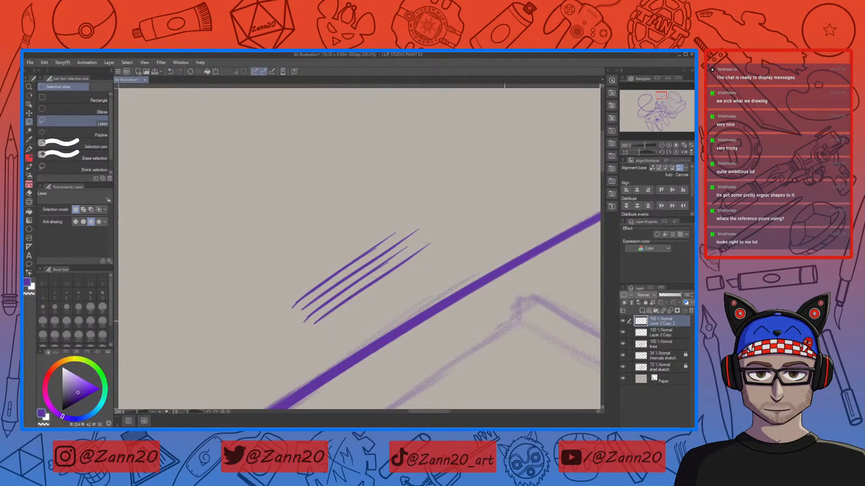
Step: Merge the duplicated hatch layer with the hatch layer below it
{"action": "key", "text": "ctrl+minus"}
{"action": "key", "text": "ctrl+minus"}
{"action": "key", "text": "ctrl+minus"}
{"action": "left_click", "coordinate": [646, 335]}
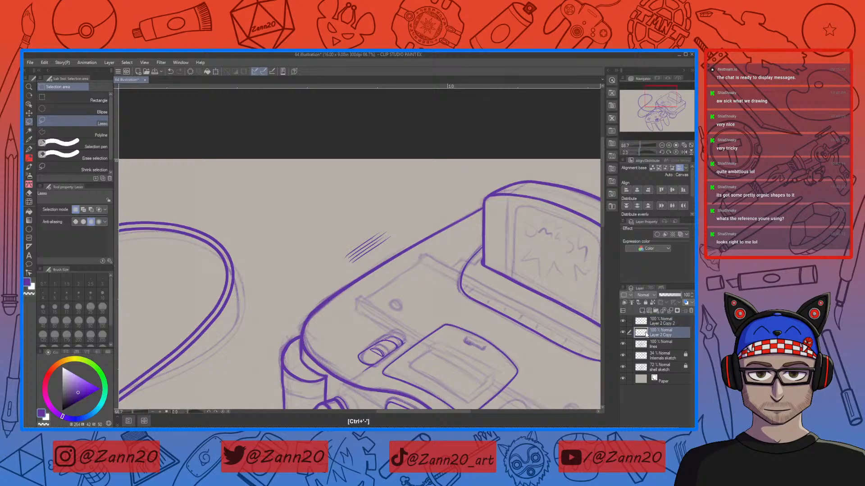
{"action": "left_click", "coordinate": [643, 323], "text": "shift"}
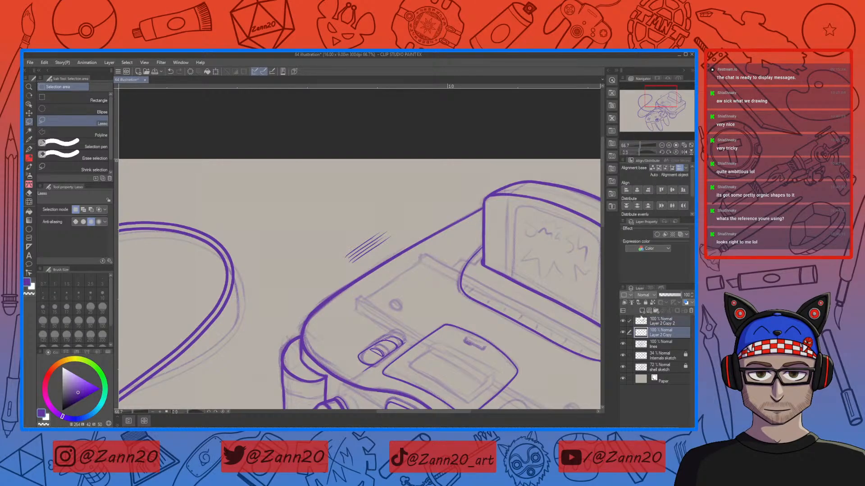
{"action": "left_click", "coordinate": [623, 288]}
{"action": "left_click", "coordinate": [580, 324]}
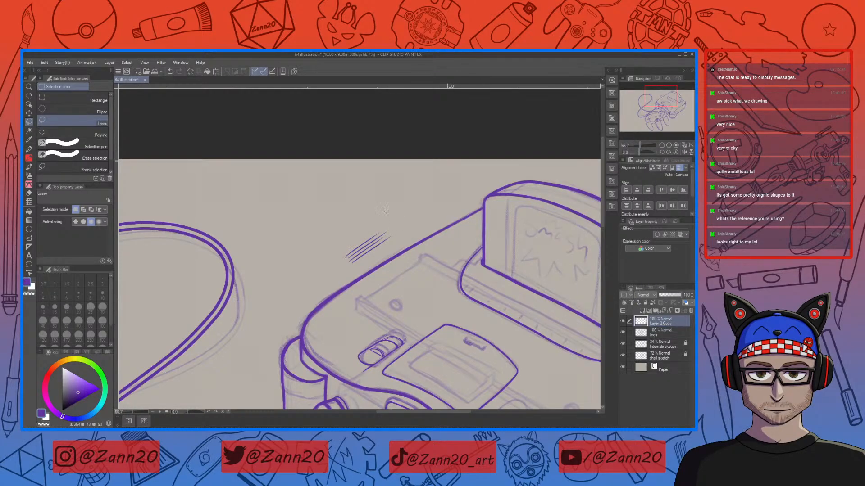
Step: Duplicate the four hatch lines and offset the copy up-left alongside them
{"action": "left_click_drag", "start_coordinate": [387, 214], "coordinate": [385, 216]}
{"action": "key", "text": "ctrl+c"}
{"action": "key", "text": "ctrl+v"}
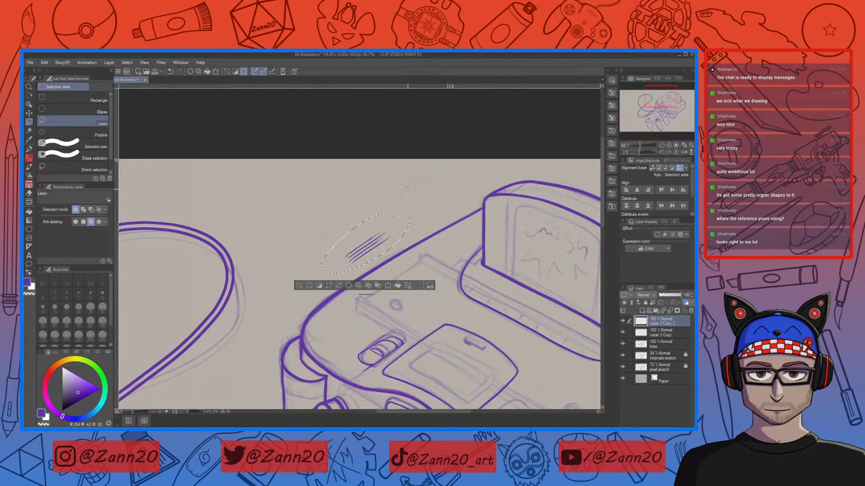
{"action": "key", "text": "ctrl+t"}
{"action": "left_click_drag", "start_coordinate": [389, 249], "coordinate": [377, 240]}
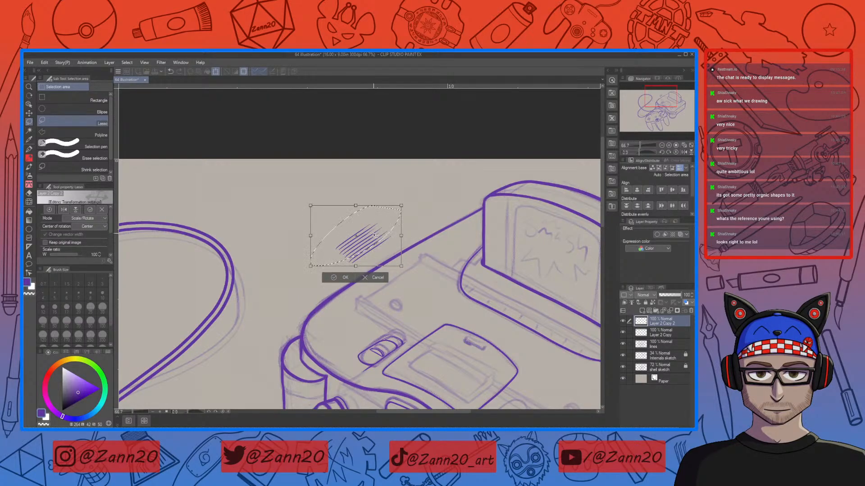
{"action": "left_click", "coordinate": [341, 278]}
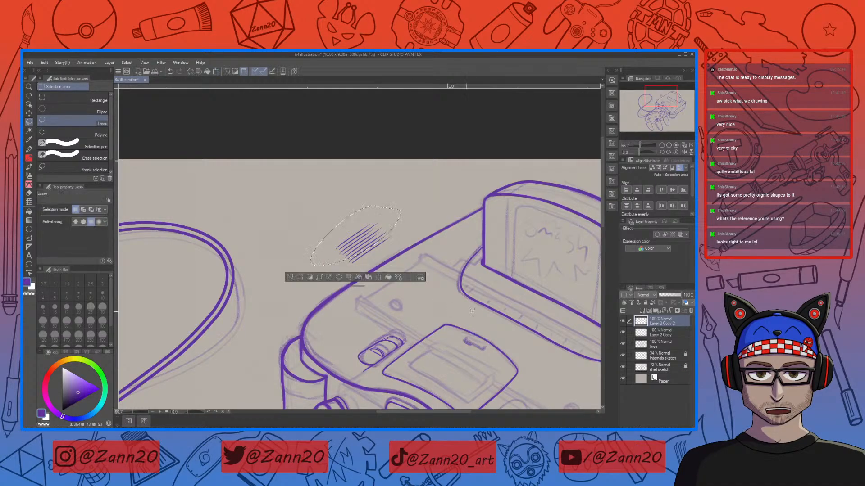
Step: Merge the two hatch layers into one
{"action": "left_click", "coordinate": [642, 329]}
{"action": "right_click", "coordinate": [642, 321]}
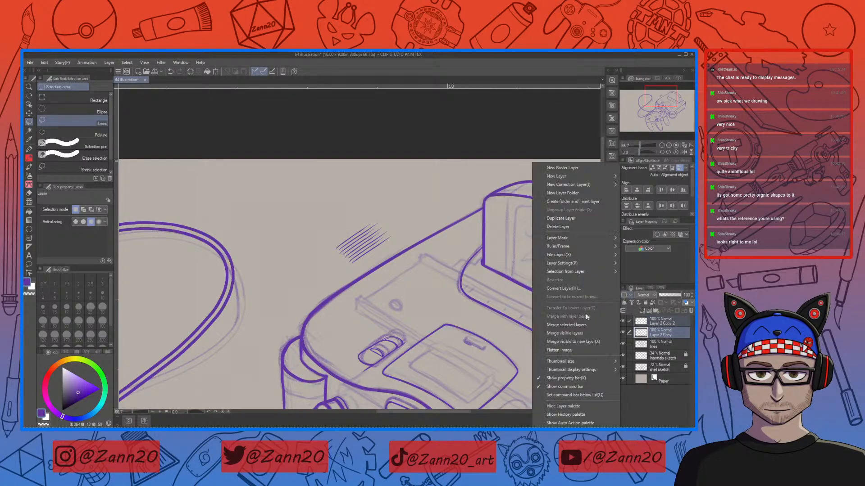
{"action": "left_click", "coordinate": [582, 324]}
Step: Duplicate the eight hatch lines and offset the copy further up-left to widen the hatch block
{"action": "left_click_drag", "start_coordinate": [362, 208], "coordinate": [413, 217]}
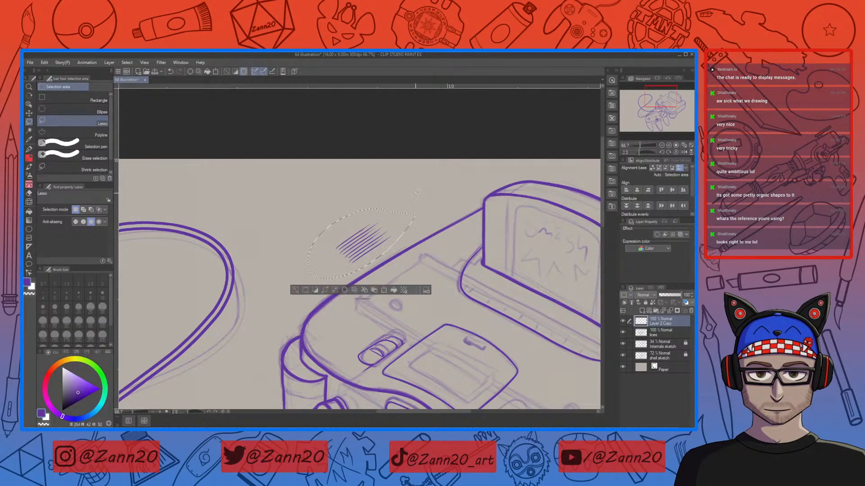
{"action": "key", "text": "ctrl+c"}
{"action": "key", "text": "ctrl+v"}
{"action": "key", "text": "ctrl+t"}
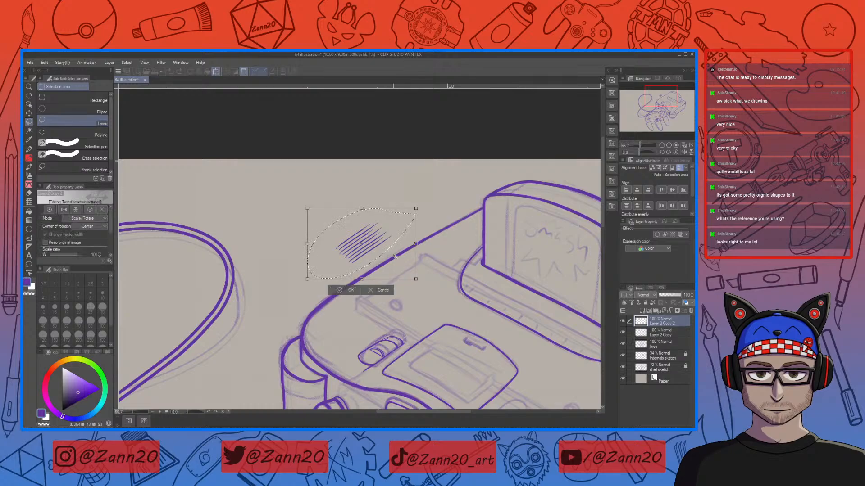
{"action": "left_click_drag", "start_coordinate": [386, 250], "coordinate": [366, 233]}
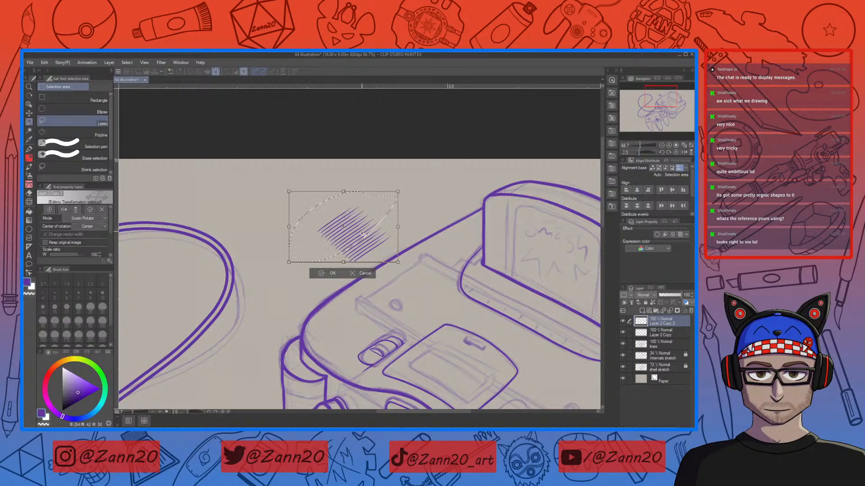
{"action": "left_click", "coordinate": [324, 273]}
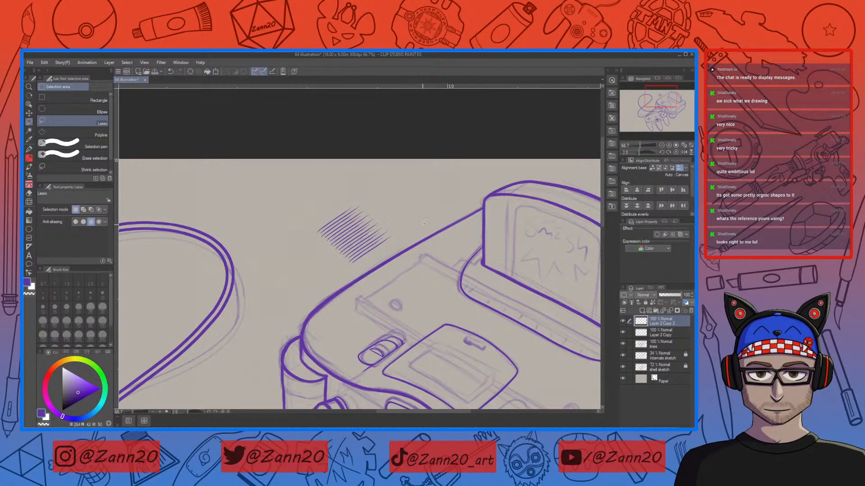
Step: Merge the new hatch copy into the hatch layer
{"action": "left_click", "coordinate": [644, 335]}
{"action": "left_click", "coordinate": [624, 288]}
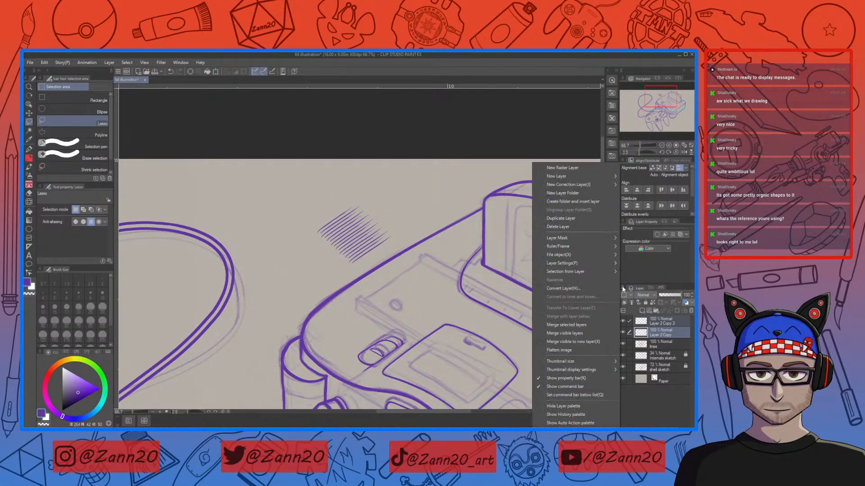
{"action": "left_click", "coordinate": [570, 325]}
Step: Duplicate the whole hatch block, offset the copy up-left to extend it, and deselect
{"action": "left_click_drag", "start_coordinate": [402, 215], "coordinate": [319, 195]}
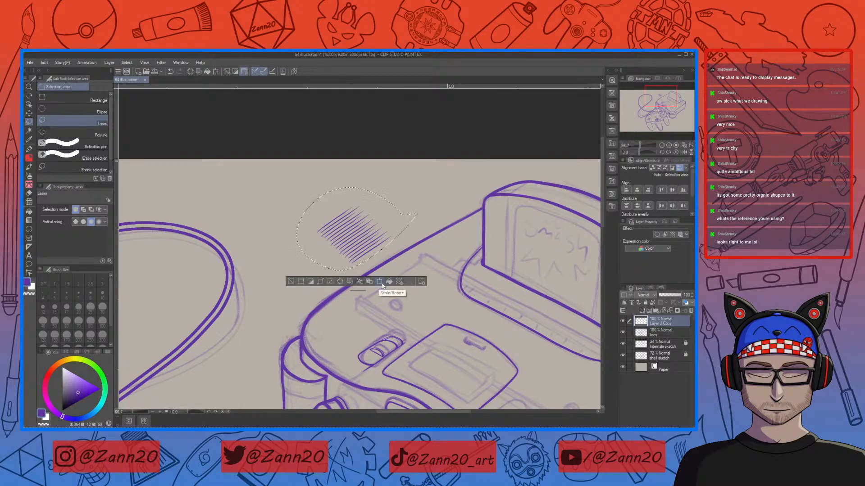
{"action": "key", "text": "ctrl+c"}
{"action": "key", "text": "ctrl+v"}
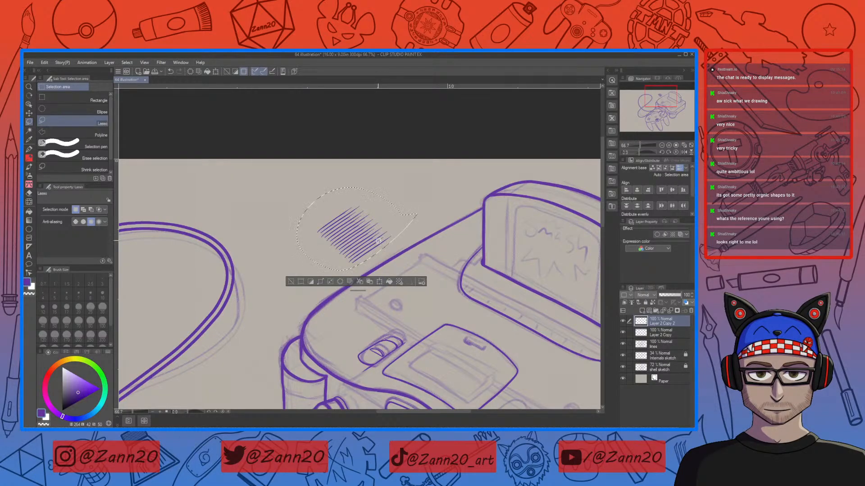
{"action": "left_click_drag", "start_coordinate": [378, 242], "coordinate": [343, 212]}
{"action": "key", "text": "ctrl+t"}
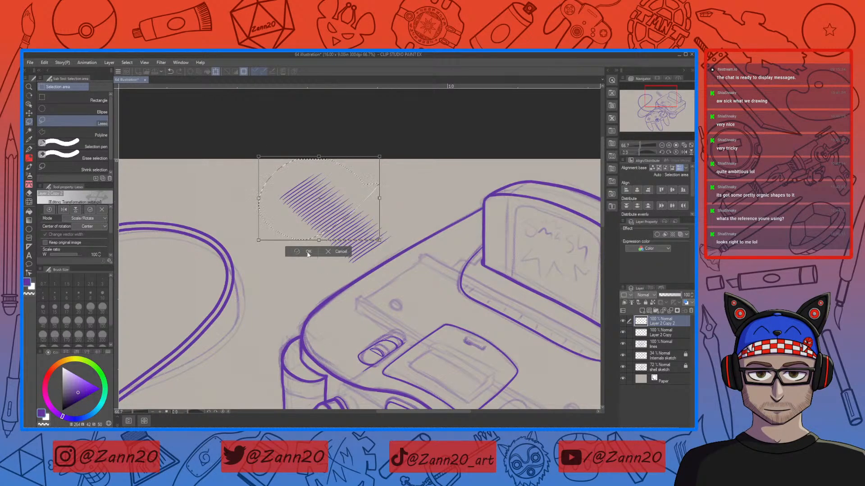
{"action": "left_click", "coordinate": [308, 252]}
{"action": "key", "text": "ctrl+d"}
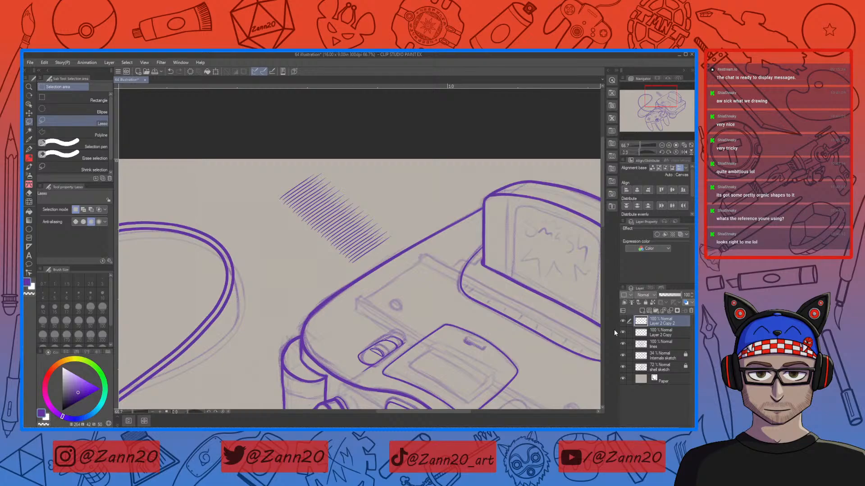
Step: Merge the hatch layers, then undo the merge
{"action": "left_click", "coordinate": [640, 333], "text": "ctrl"}
{"action": "left_click", "coordinate": [623, 288]}
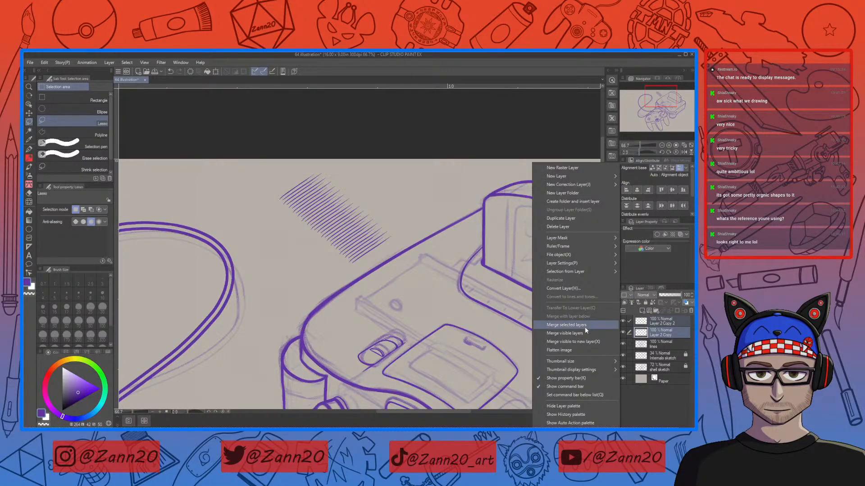
{"action": "left_click", "coordinate": [566, 324]}
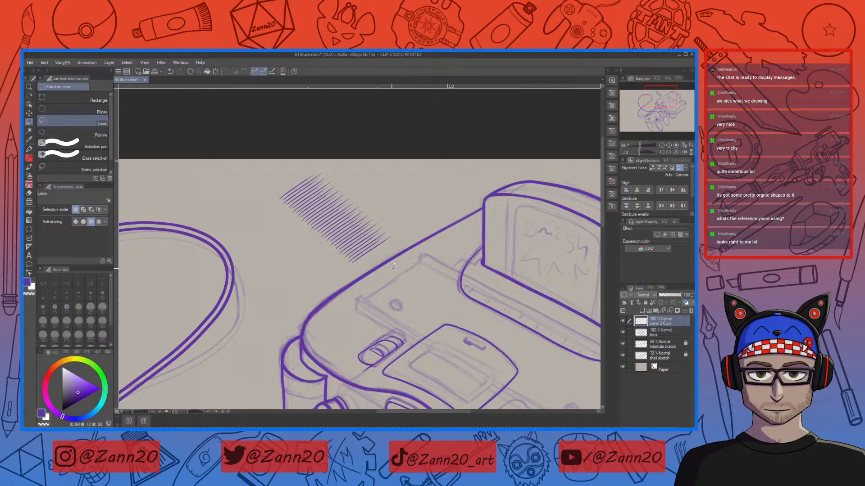
{"action": "key", "text": "ctrl+z"}
Step: Transform the newest hatch copy and move it down onto the console top
{"action": "key", "text": "ctrl+t"}
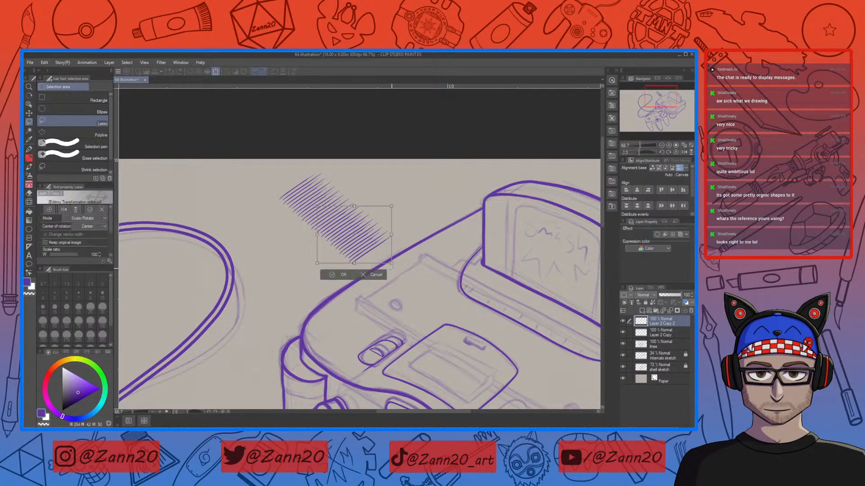
{"action": "mouse_move", "coordinate": [369, 243]}
{"action": "left_mouse_down"}
{"action": "mouse_move", "coordinate": [419, 298]}
{"action": "mouse_move", "coordinate": [401, 334]}
{"action": "left_mouse_up"}
{"action": "left_click", "coordinate": [391, 335]}
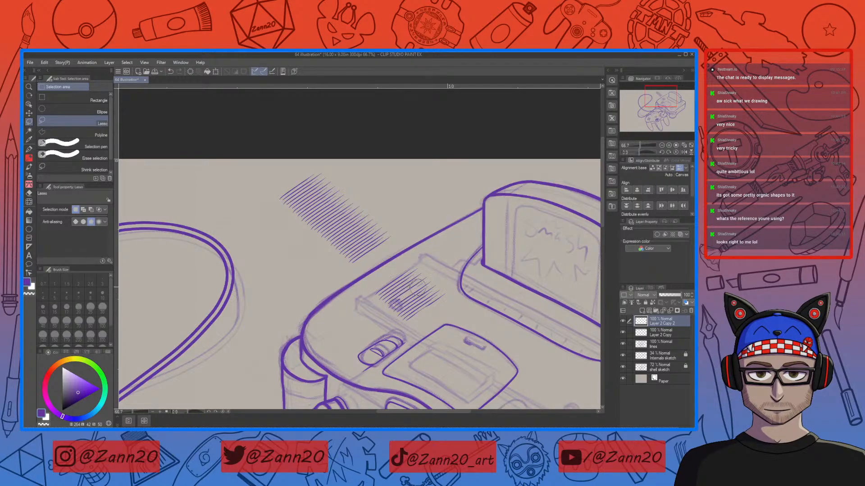
Step: Lasso-select the small hatch copy on the console top, transform it into a new position, and deselect
{"action": "mouse_move", "coordinate": [391, 310]}
{"action": "left_mouse_down"}
{"action": "mouse_move", "coordinate": [427, 284]}
{"action": "mouse_move", "coordinate": [403, 308]}
{"action": "mouse_move", "coordinate": [434, 293]}
{"action": "mouse_move", "coordinate": [402, 323]}
{"action": "left_mouse_up"}
{"action": "mouse_move", "coordinate": [435, 270]}
{"action": "left_mouse_down"}
{"action": "mouse_move", "coordinate": [399, 262]}
{"action": "mouse_move", "coordinate": [439, 279]}
{"action": "mouse_move", "coordinate": [396, 259]}
{"action": "left_mouse_up"}
{"action": "key", "text": "ctrl+t"}
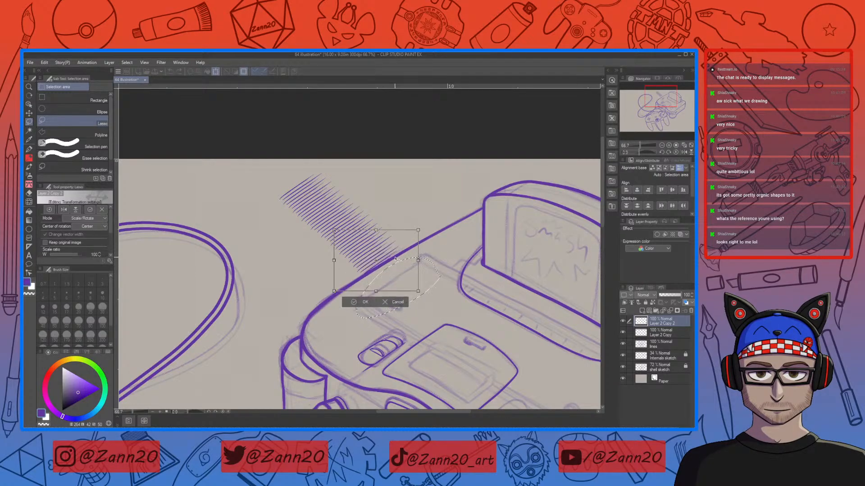
{"action": "left_click", "coordinate": [355, 303]}
{"action": "key", "text": "ctrl+d"}
Step: Try moving the hatch copy toward the cartridge slot, undo the move, and deselect
{"action": "mouse_move", "coordinate": [407, 231]}
{"action": "left_mouse_down"}
{"action": "mouse_move", "coordinate": [321, 273]}
{"action": "mouse_move", "coordinate": [413, 249]}
{"action": "mouse_move", "coordinate": [421, 279]}
{"action": "mouse_move", "coordinate": [568, 333]}
{"action": "mouse_move", "coordinate": [559, 342]}
{"action": "mouse_move", "coordinate": [565, 364]}
{"action": "left_mouse_up"}
{"action": "left_click", "coordinate": [374, 300]}
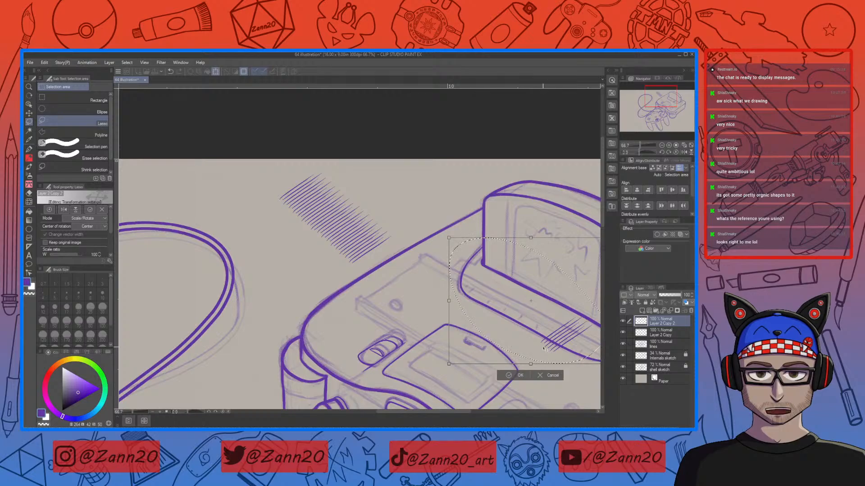
{"action": "key", "text": "ctrl+z"}
{"action": "key", "text": "Return"}
{"action": "key", "text": "ctrl+d"}
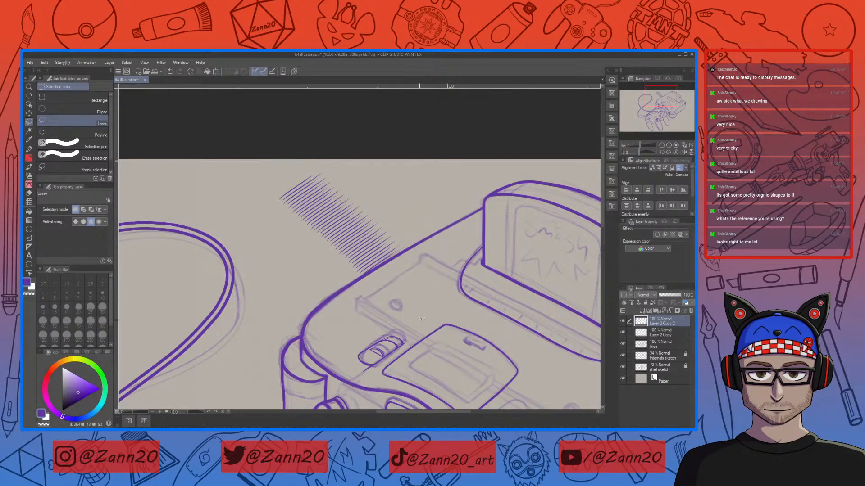
Step: Merge the upper hatch copy layer down into the layer below
{"action": "left_click", "coordinate": [640, 334]}
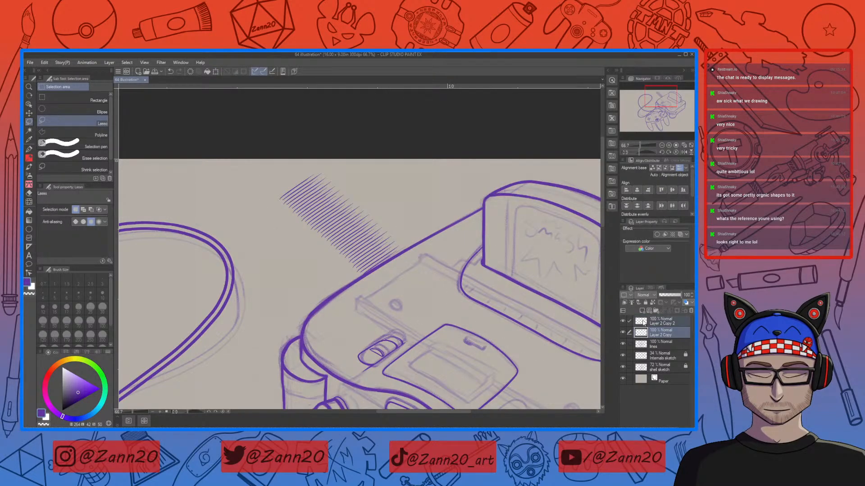
{"action": "right_click", "coordinate": [643, 324]}
{"action": "left_click", "coordinate": [596, 331]}
Step: Lasso the hatch block, move it onto the console top in front of the cartridge, and distort it to match the perspective
{"action": "mouse_move", "coordinate": [439, 269]}
{"action": "left_mouse_down"}
{"action": "mouse_move", "coordinate": [342, 163]}
{"action": "mouse_move", "coordinate": [260, 237]}
{"action": "mouse_move", "coordinate": [427, 257]}
{"action": "left_mouse_up"}
{"action": "key", "text": "ctrl+t"}
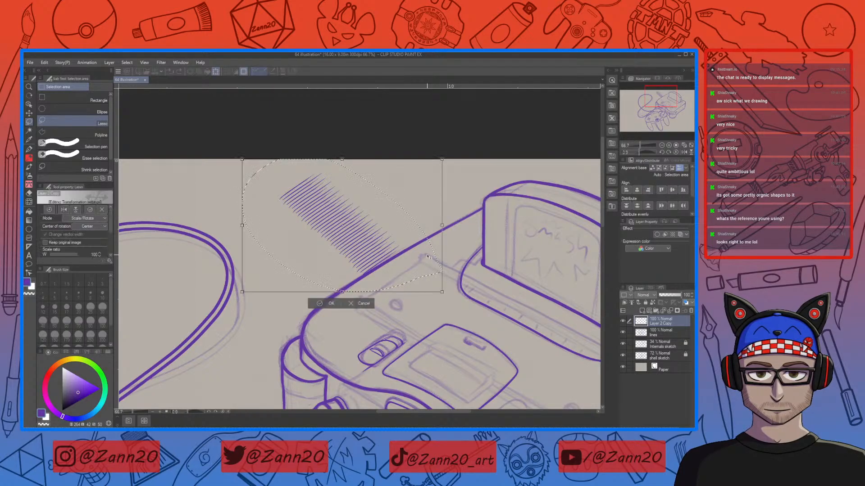
{"action": "left_click_drag", "start_coordinate": [366, 259], "coordinate": [560, 343]}
{"action": "left_click_drag", "start_coordinate": [386, 338], "coordinate": [192, 292]}
{"action": "left_click_drag", "start_coordinate": [449, 331], "coordinate": [468, 318]}
{"action": "left_click_drag", "start_coordinate": [395, 283], "coordinate": [390, 290]}
{"action": "left_click_drag", "start_coordinate": [462, 321], "coordinate": [466, 322]}
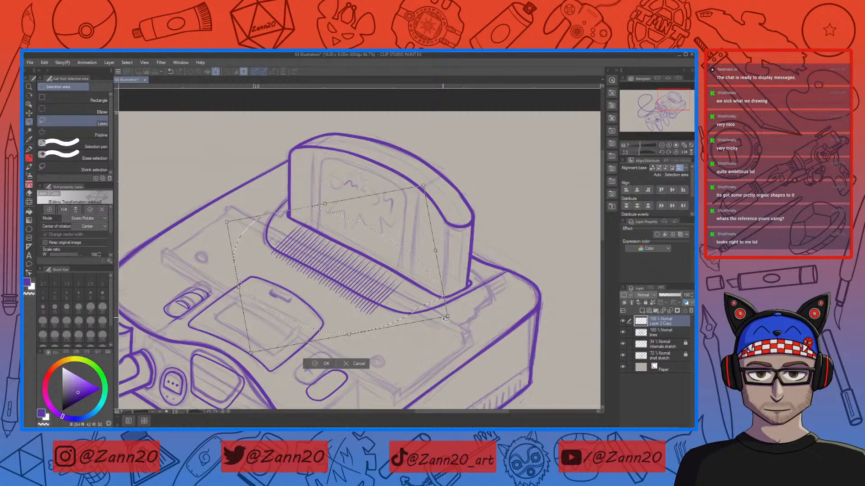
{"action": "left_click_drag", "start_coordinate": [384, 294], "coordinate": [390, 292]}
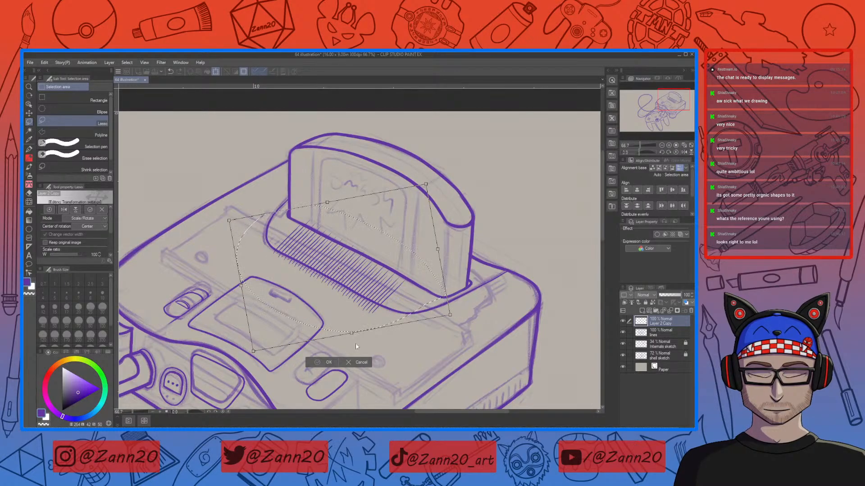
{"action": "left_click", "coordinate": [324, 364]}
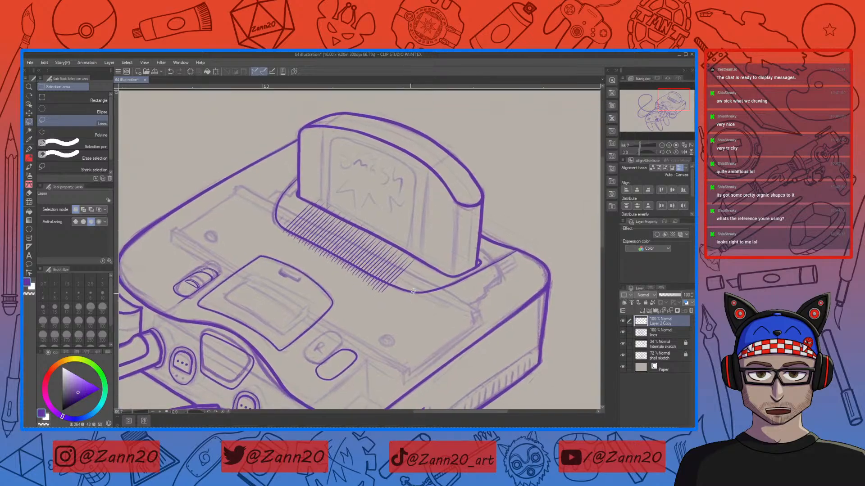
Step: Zoom in and move a few strokes at the hatching's lower-right end down along the edge, then deselect
{"action": "key", "text": "ctrl+plus"}
{"action": "left_click_drag", "start_coordinate": [422, 208], "coordinate": [378, 250]}
{"action": "mouse_move", "coordinate": [352, 276]}
{"action": "left_mouse_down"}
{"action": "mouse_move", "coordinate": [382, 292]}
{"action": "mouse_move", "coordinate": [445, 199]}
{"action": "left_mouse_up"}
{"action": "left_click", "coordinate": [412, 326]}
{"action": "mouse_move", "coordinate": [392, 258]}
{"action": "left_mouse_down"}
{"action": "mouse_move", "coordinate": [445, 295]}
{"action": "mouse_move", "coordinate": [432, 288]}
{"action": "left_mouse_up"}
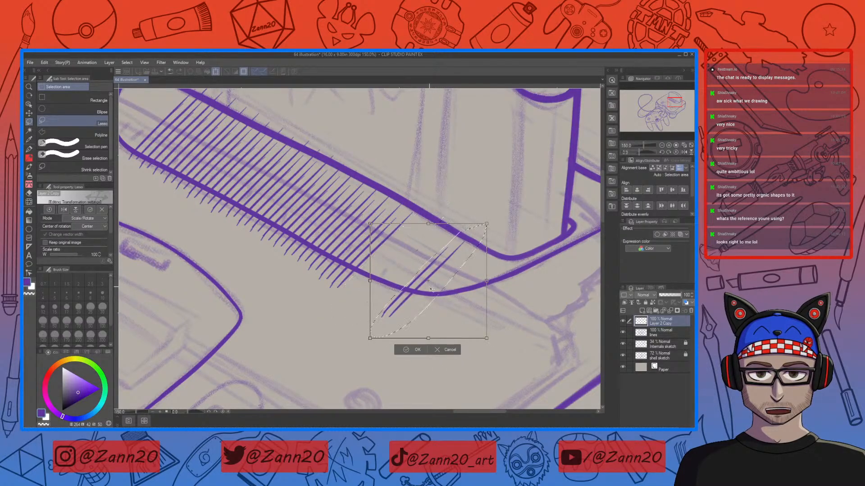
{"action": "left_click", "coordinate": [414, 349]}
{"action": "key", "text": "ctrl+d"}
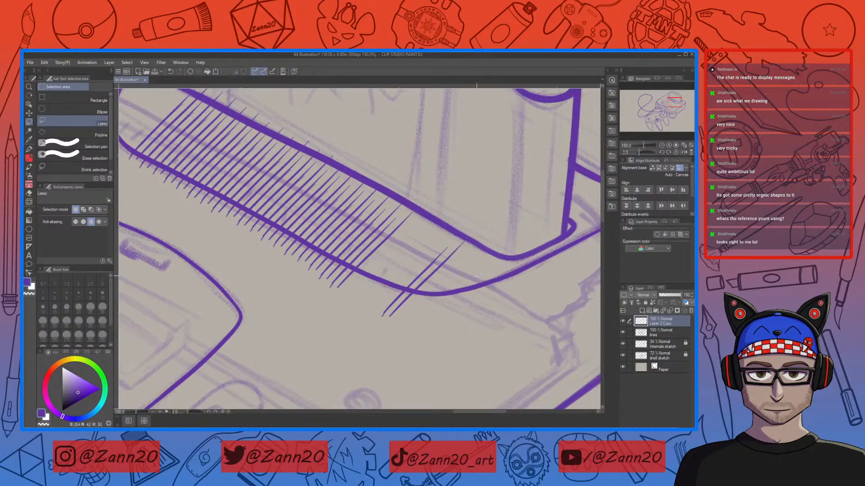
Step: Lasso and shift two more groups of strokes near the hatching's right end to even out their spacing
{"action": "mouse_move", "coordinate": [334, 273]}
{"action": "left_mouse_down"}
{"action": "mouse_move", "coordinate": [397, 256]}
{"action": "mouse_move", "coordinate": [425, 217]}
{"action": "left_mouse_up"}
{"action": "key", "text": "ctrl+t"}
{"action": "left_click_drag", "start_coordinate": [390, 271], "coordinate": [405, 294]}
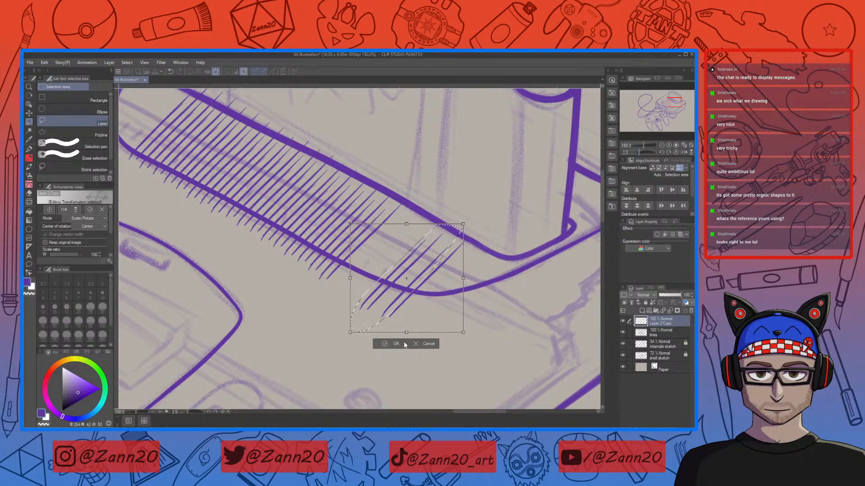
{"action": "left_click", "coordinate": [394, 345]}
{"action": "key", "text": "ctrl+d"}
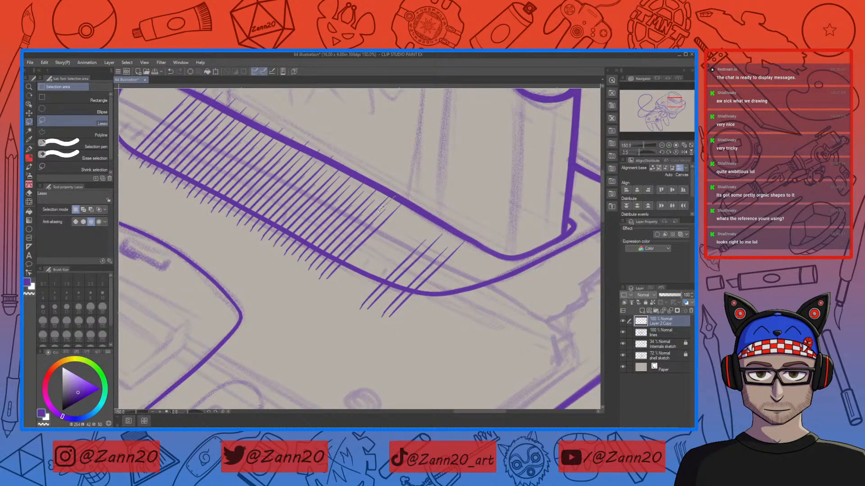
{"action": "left_click_drag", "start_coordinate": [341, 284], "coordinate": [421, 192]}
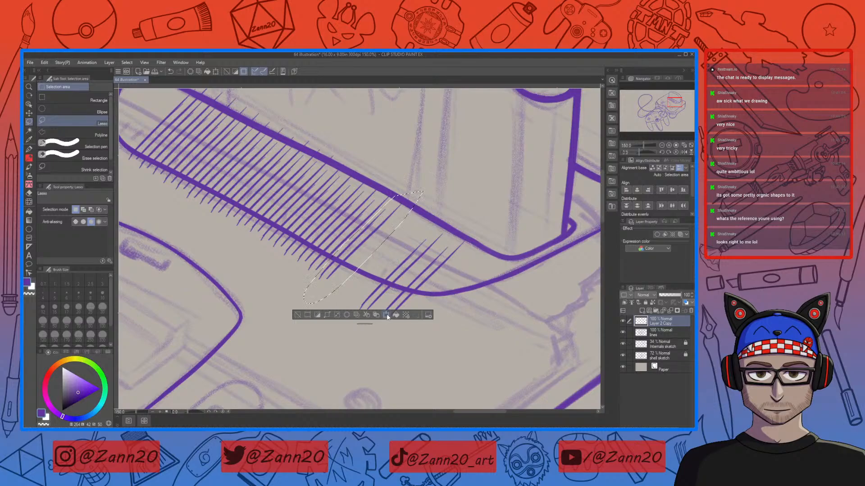
{"action": "key", "text": "ctrl+t"}
{"action": "left_click_drag", "start_coordinate": [392, 280], "coordinate": [385, 274]}
{"action": "left_click", "coordinate": [375, 336]}
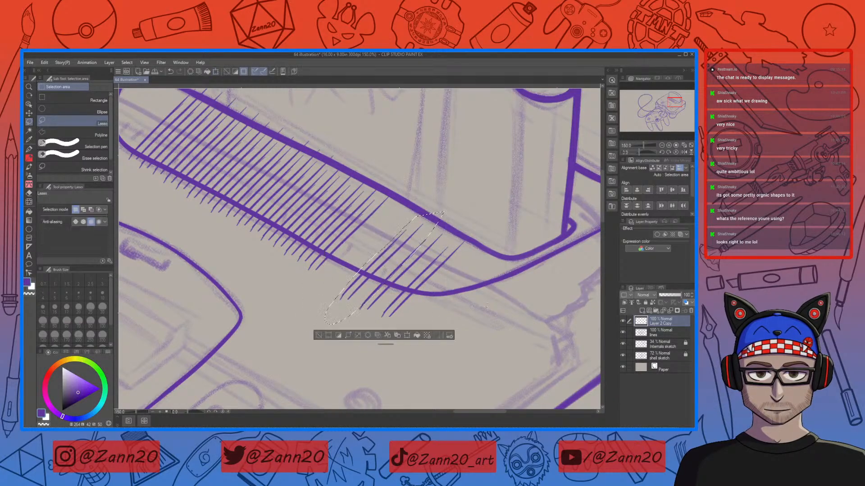
Step: Select and reposition the next strokes further left along the hatching so they line up with the edge
{"action": "left_click_drag", "start_coordinate": [388, 186], "coordinate": [339, 230]}
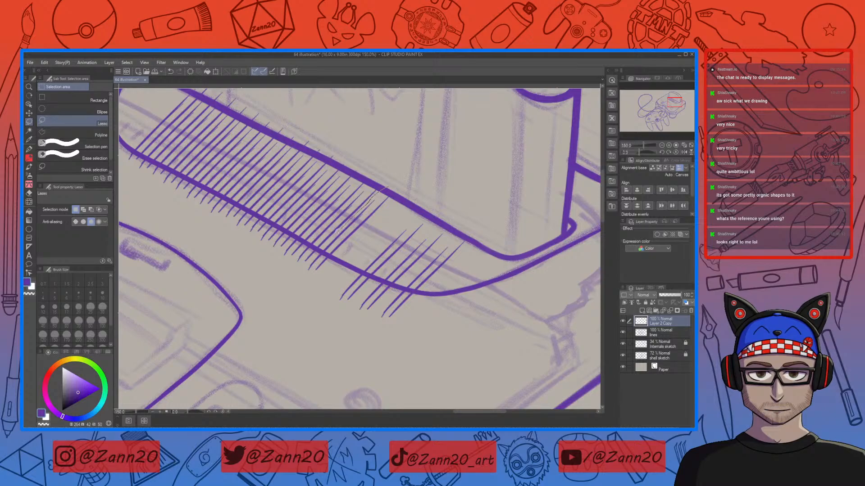
{"action": "left_click_drag", "start_coordinate": [340, 270], "coordinate": [410, 180]}
{"action": "left_click", "coordinate": [376, 311]}
{"action": "left_click_drag", "start_coordinate": [340, 253], "coordinate": [354, 270]}
{"action": "left_click", "coordinate": [356, 333]}
{"action": "key", "text": "ctrl+d"}
{"action": "left_click_drag", "start_coordinate": [309, 239], "coordinate": [281, 290]}
{"action": "left_click", "coordinate": [370, 304]}
{"action": "left_click_drag", "start_coordinate": [350, 235], "coordinate": [360, 248]}
{"action": "left_click", "coordinate": [342, 319]}
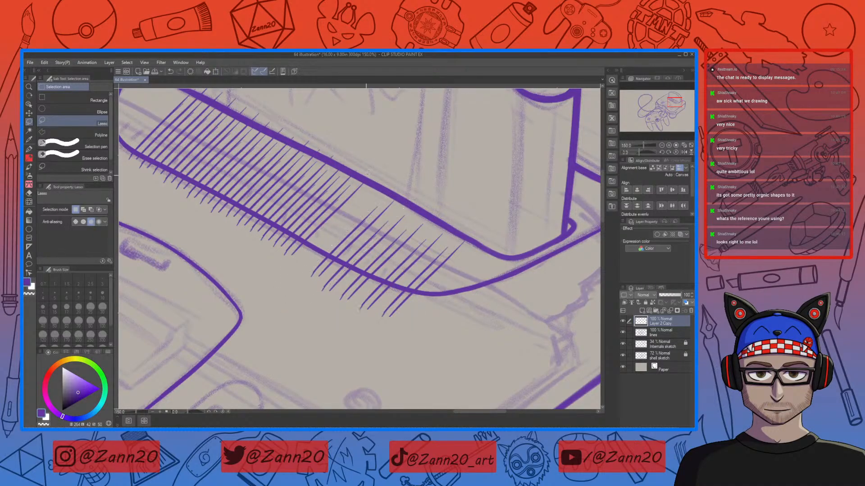
Step: Lasso and nudge strokes in the middle of the hatching to close the gaps between lines
{"action": "left_click_drag", "start_coordinate": [297, 233], "coordinate": [376, 176]}
{"action": "key", "text": "ctrl+t"}
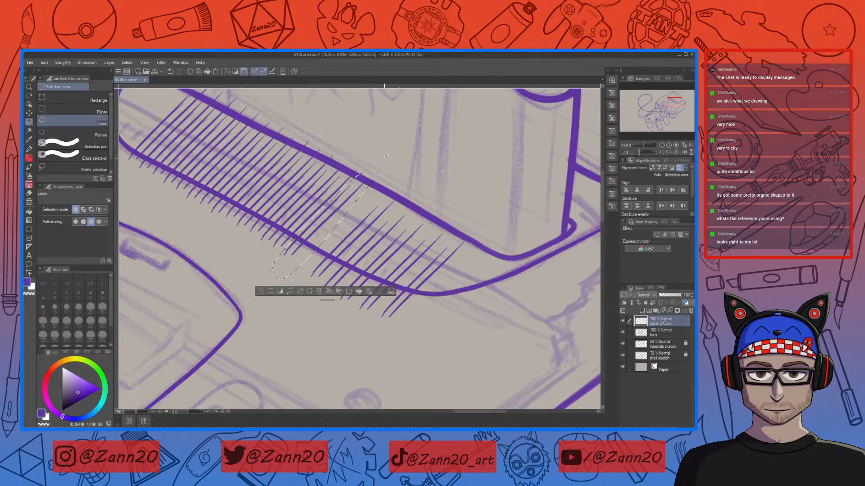
{"action": "left_click_drag", "start_coordinate": [337, 225], "coordinate": [346, 236]}
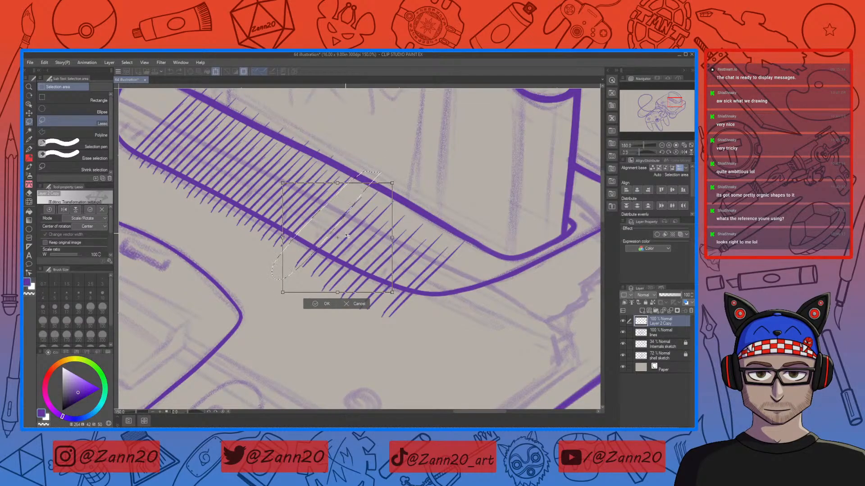
{"action": "left_click", "coordinate": [319, 304]}
{"action": "key", "text": "ctrl+d"}
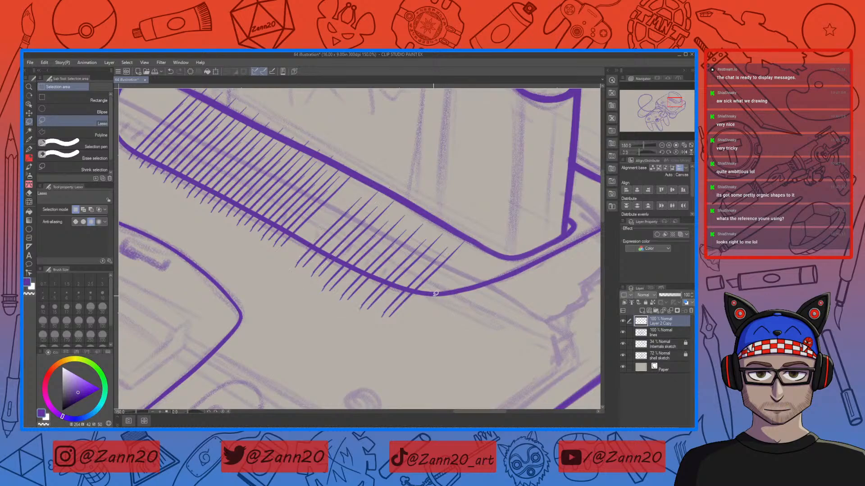
{"action": "left_click_drag", "start_coordinate": [368, 263], "coordinate": [433, 287]}
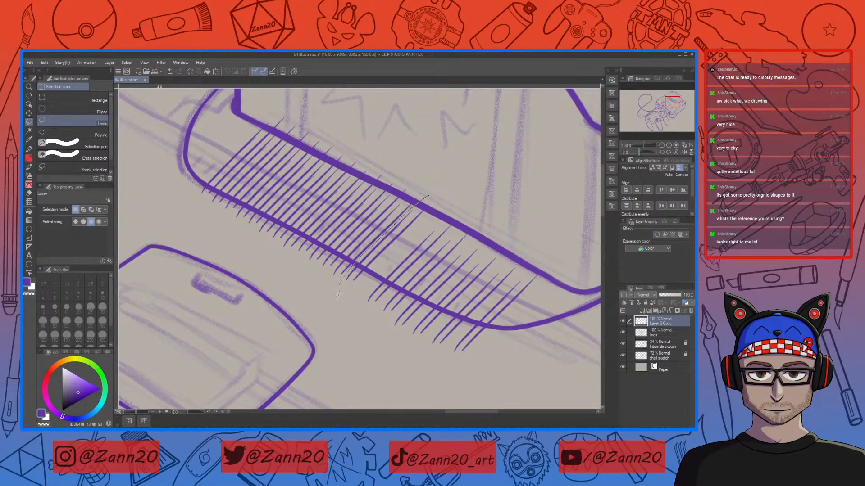
{"action": "left_click_drag", "start_coordinate": [337, 292], "coordinate": [338, 301]}
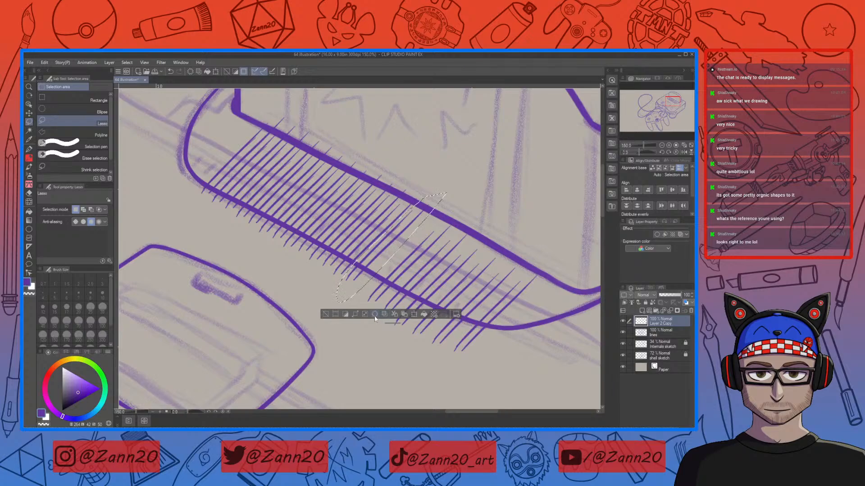
{"action": "left_click", "coordinate": [414, 315]}
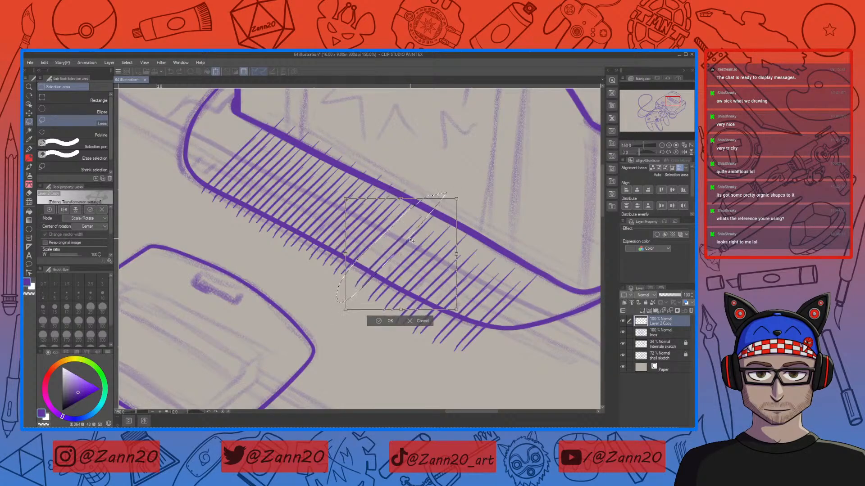
{"action": "left_click_drag", "start_coordinate": [410, 241], "coordinate": [411, 243]}
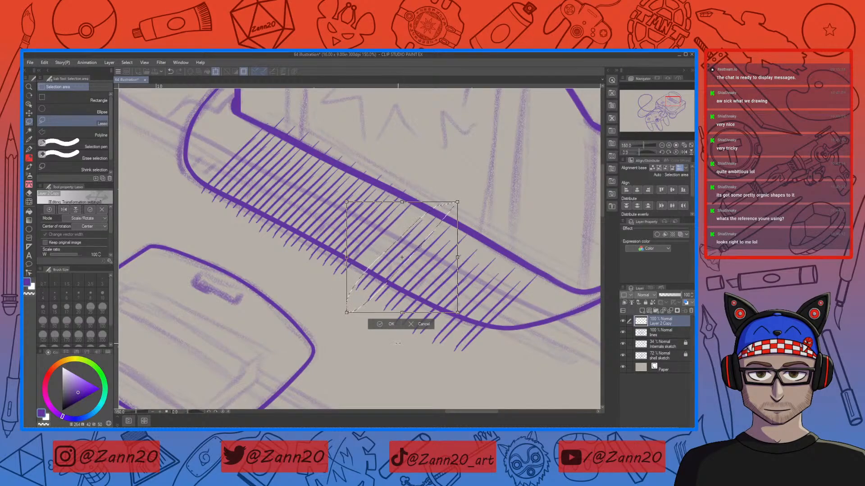
{"action": "left_click", "coordinate": [391, 325]}
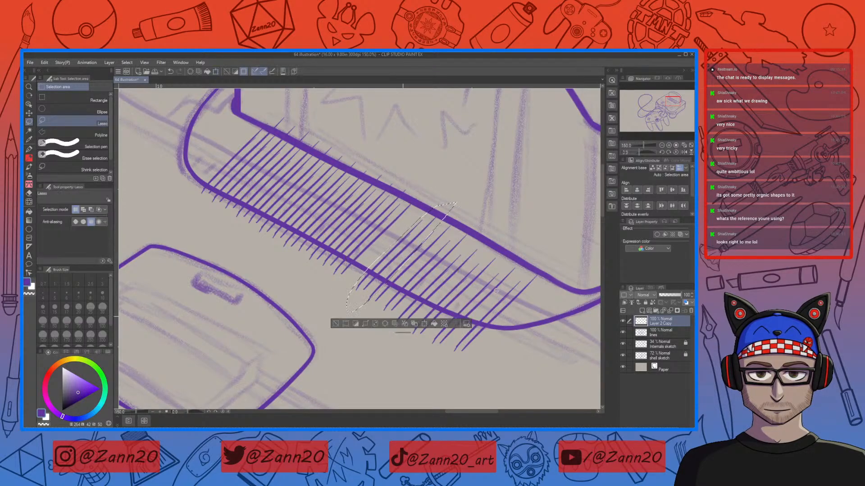
Step: Shift another two groups of middle strokes with Transform to keep the hatch spacing even, and deselect
{"action": "key", "text": "ctrl+d"}
{"action": "left_click_drag", "start_coordinate": [415, 192], "coordinate": [381, 217]}
{"action": "mouse_move", "coordinate": [345, 253]}
{"action": "left_mouse_down"}
{"action": "mouse_move", "coordinate": [374, 248]}
{"action": "mouse_move", "coordinate": [430, 189]}
{"action": "left_mouse_up"}
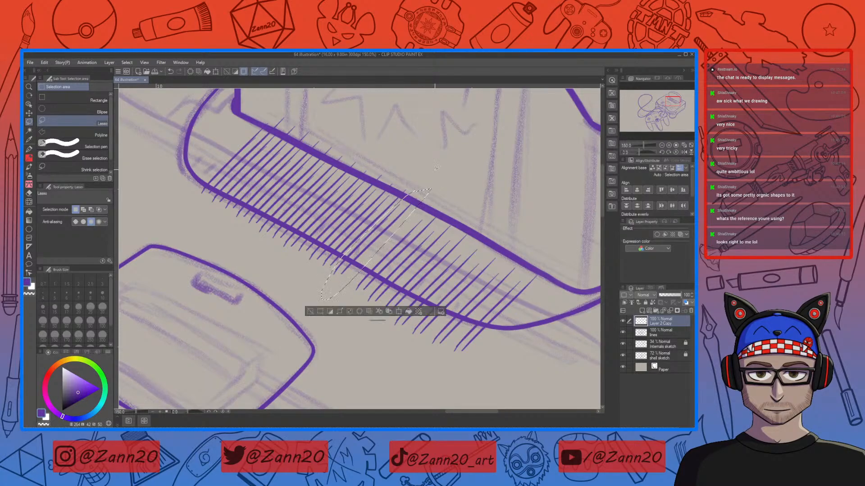
{"action": "left_click", "coordinate": [399, 311]}
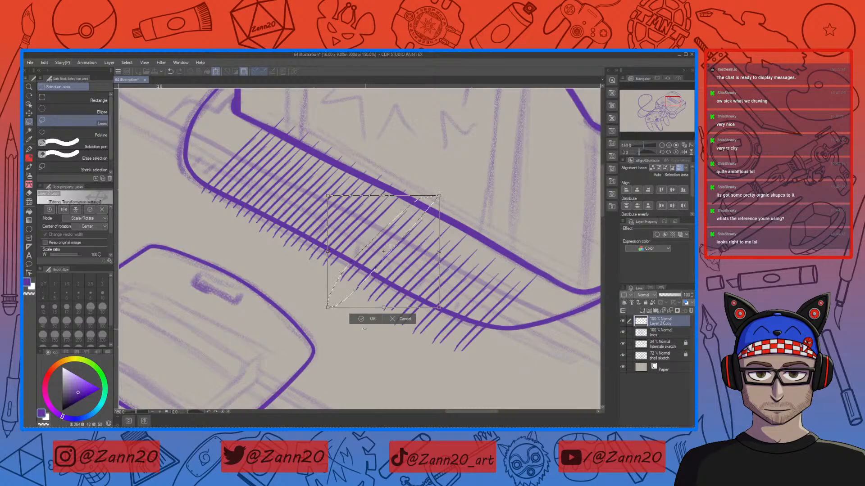
{"action": "left_click", "coordinate": [370, 319]}
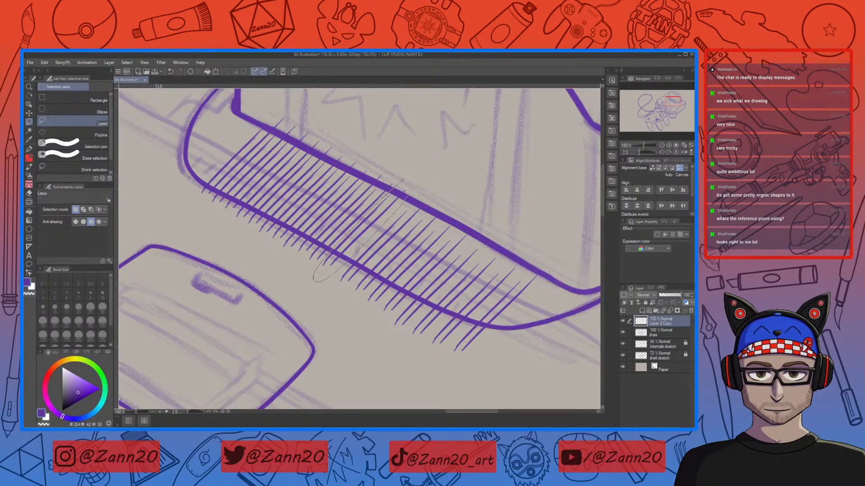
{"action": "key", "text": "ctrl+t"}
{"action": "left_click_drag", "start_coordinate": [377, 224], "coordinate": [379, 232]}
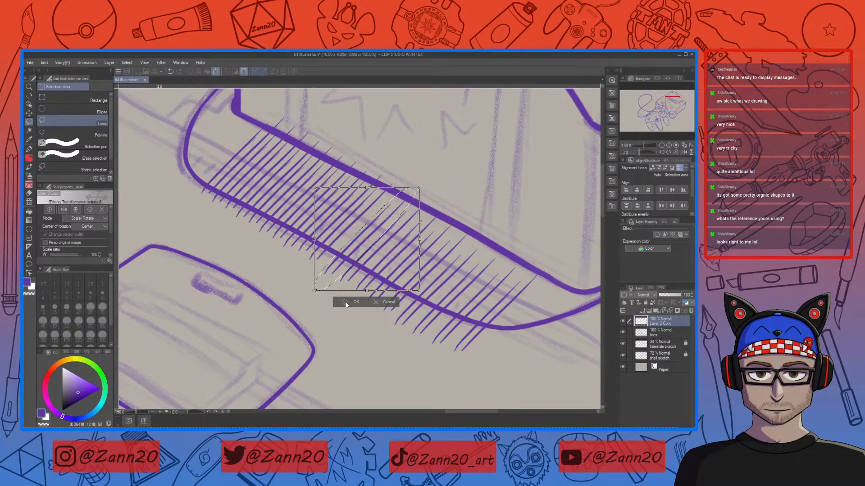
{"action": "key", "text": "Return"}
{"action": "key", "text": "ctrl+d"}
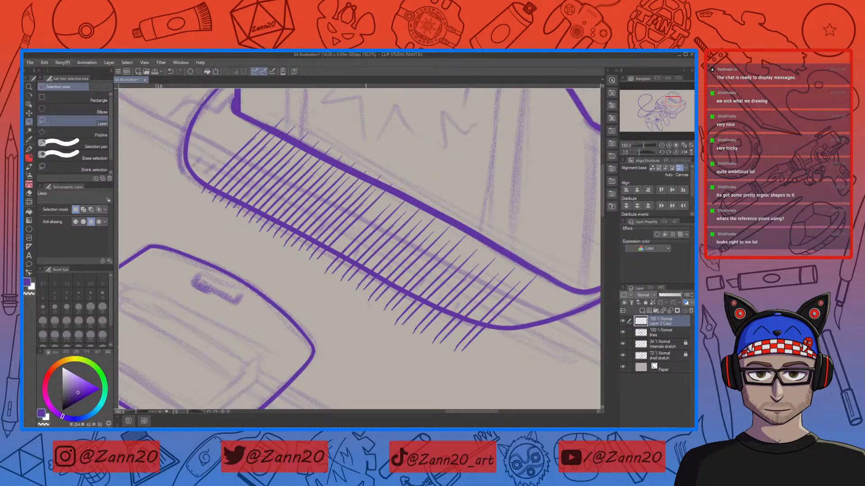
Step: Lasso a group of strokes in the middle of the hatching and nudge them with Transform to even the spacing
{"action": "left_click_drag", "start_coordinate": [379, 272], "coordinate": [433, 318]}
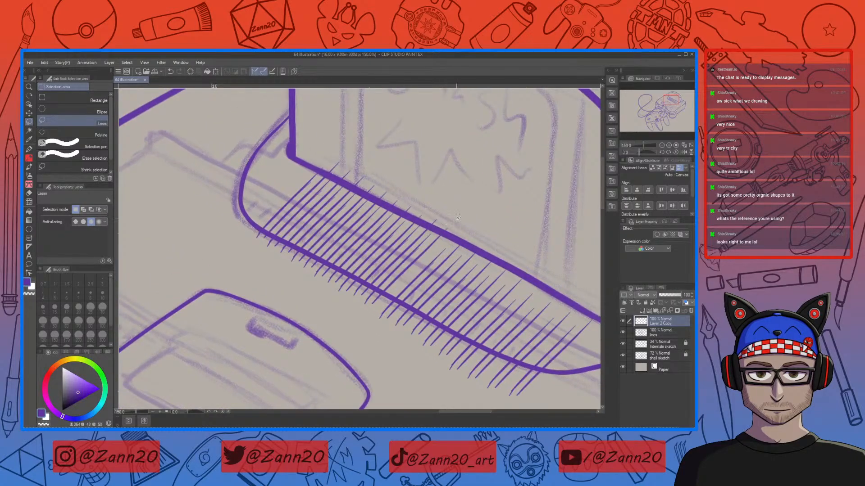
{"action": "mouse_move", "coordinate": [427, 230]}
{"action": "left_mouse_down"}
{"action": "mouse_move", "coordinate": [443, 218]}
{"action": "mouse_move", "coordinate": [390, 268]}
{"action": "left_mouse_up"}
{"action": "left_click_drag", "start_coordinate": [447, 233], "coordinate": [454, 221]}
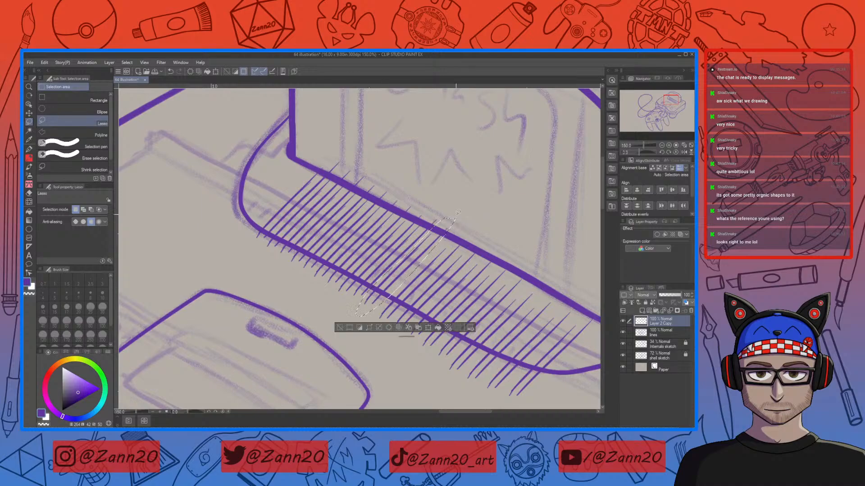
{"action": "left_click", "coordinate": [428, 329]}
{"action": "left_click_drag", "start_coordinate": [431, 250], "coordinate": [432, 253]}
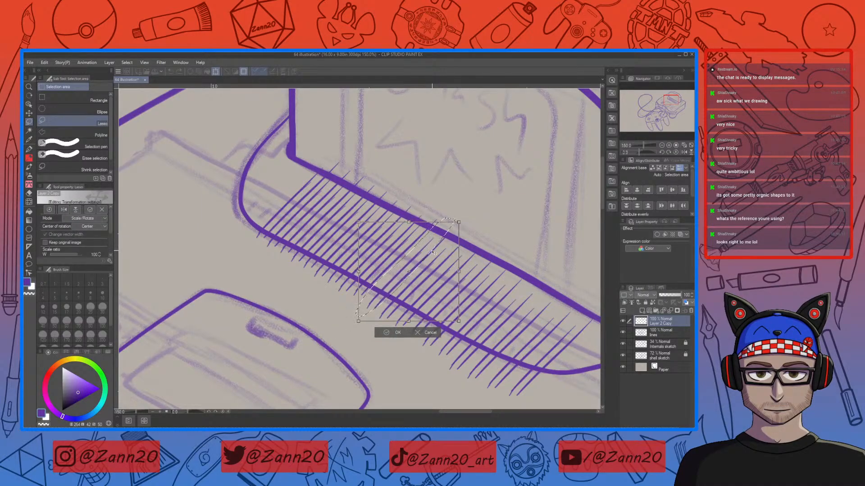
{"action": "left_click", "coordinate": [399, 332]}
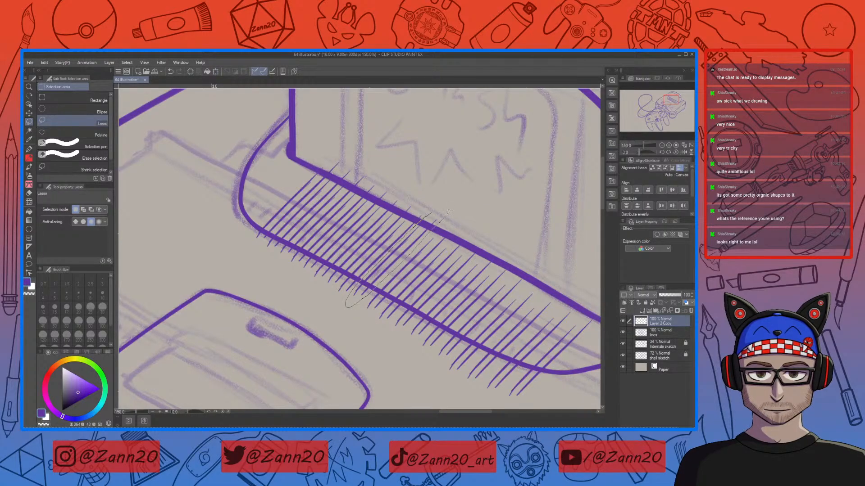
Step: Select the neighbouring group of hatch strokes and shift it slightly to close the gap
{"action": "left_click_drag", "start_coordinate": [447, 211], "coordinate": [446, 213]}
{"action": "left_click", "coordinate": [419, 319]}
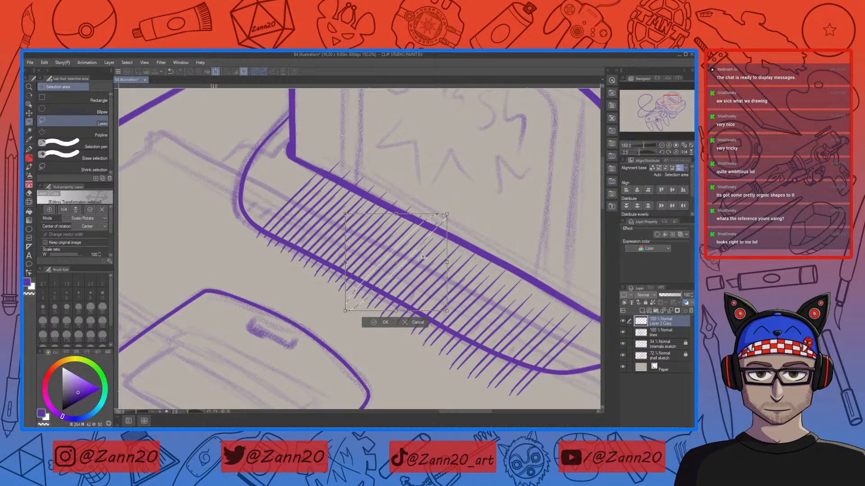
{"action": "left_click_drag", "start_coordinate": [414, 243], "coordinate": [414, 245]}
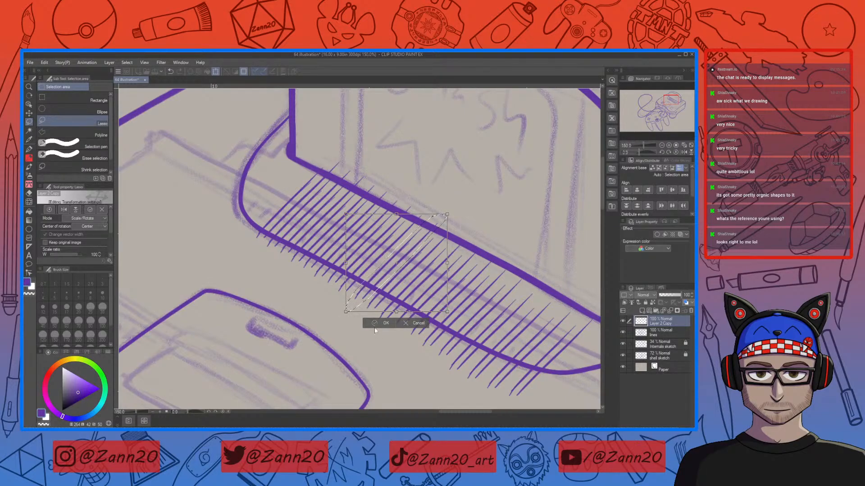
{"action": "key", "text": "Return"}
Step: Lasso a wider band of middle hatch strokes and apply Transform to them
{"action": "mouse_move", "coordinate": [405, 216]}
{"action": "left_mouse_down"}
{"action": "mouse_move", "coordinate": [342, 280]}
{"action": "mouse_move", "coordinate": [336, 298]}
{"action": "left_mouse_up"}
{"action": "mouse_move", "coordinate": [368, 275]}
{"action": "left_mouse_down"}
{"action": "mouse_move", "coordinate": [405, 217]}
{"action": "mouse_move", "coordinate": [412, 232]}
{"action": "left_mouse_up"}
{"action": "key", "text": "ctrl+t"}
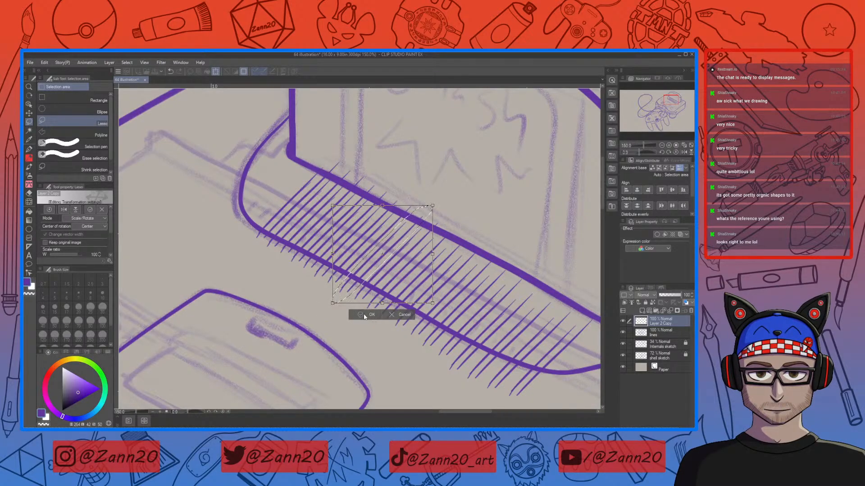
{"action": "key", "text": "Return"}
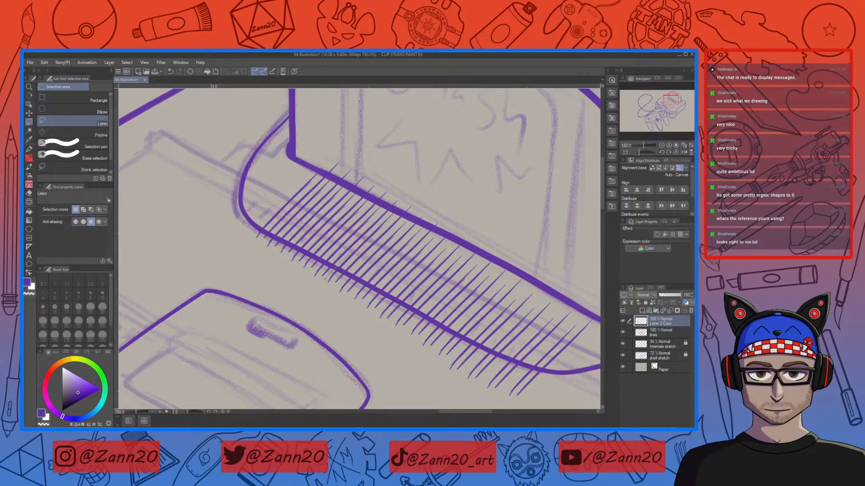
{"action": "left_click_drag", "start_coordinate": [405, 198], "coordinate": [397, 166]}
{"action": "key", "text": "ctrl+d"}
{"action": "left_click_drag", "start_coordinate": [378, 212], "coordinate": [310, 287]}
{"action": "key", "text": "ctrl+d"}
Step: Lasso strokes at the hatching's left end and shift them up-left with Transform toward the corner
{"action": "mouse_move", "coordinate": [333, 151]}
{"action": "left_mouse_down"}
{"action": "mouse_move", "coordinate": [251, 227]}
{"action": "mouse_move", "coordinate": [238, 252]}
{"action": "mouse_move", "coordinate": [275, 229]}
{"action": "left_mouse_up"}
{"action": "left_click_drag", "start_coordinate": [331, 175], "coordinate": [341, 150]}
{"action": "key", "text": "ctrl+t"}
{"action": "left_click_drag", "start_coordinate": [313, 189], "coordinate": [273, 166]}
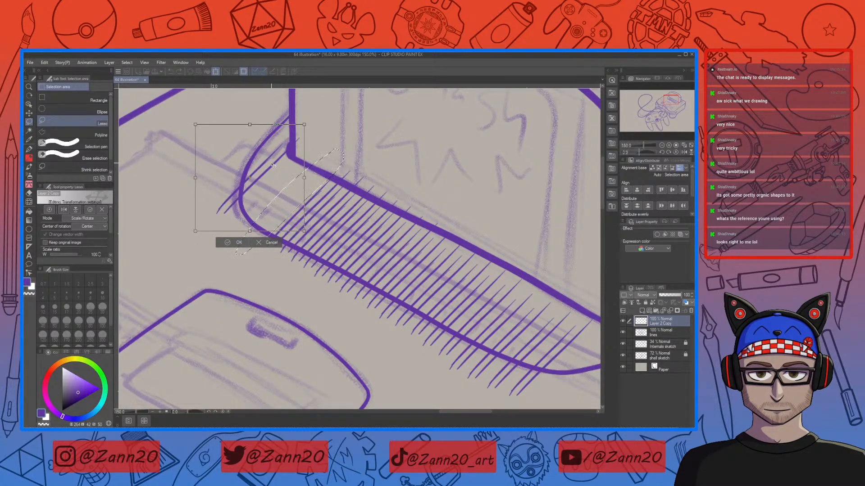
{"action": "key", "text": "Return"}
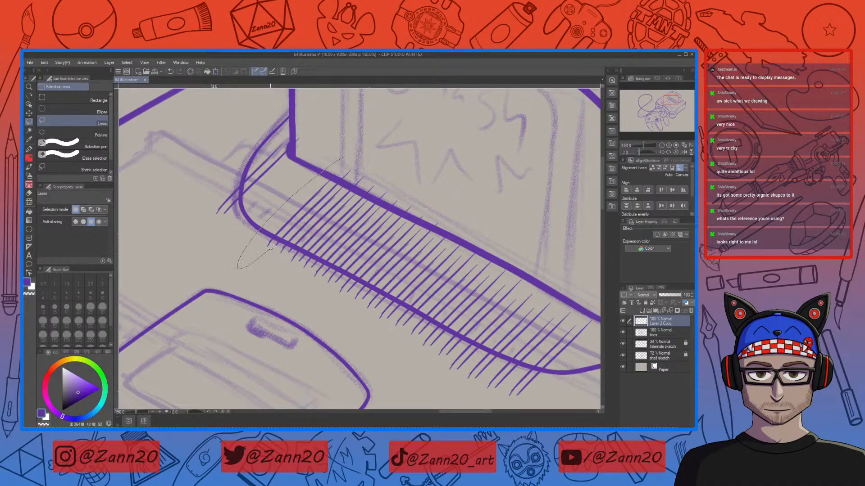
Step: Select the next strokes along the left end and move them up-left to line up with the edge
{"action": "mouse_move", "coordinate": [287, 237]}
{"action": "left_mouse_down"}
{"action": "mouse_move", "coordinate": [349, 175]}
{"action": "mouse_move", "coordinate": [358, 155]}
{"action": "left_mouse_up"}
{"action": "left_click", "coordinate": [322, 280]}
{"action": "left_click_drag", "start_coordinate": [327, 188], "coordinate": [290, 165]}
{"action": "left_click", "coordinate": [242, 258]}
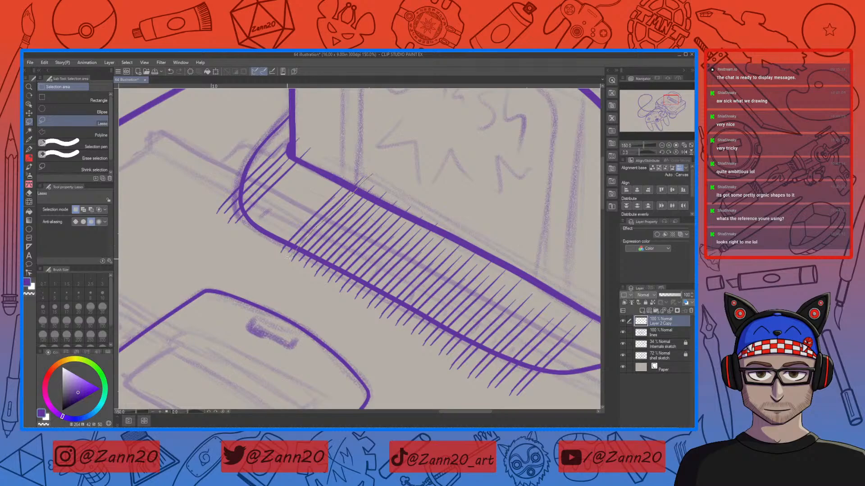
Step: Shift another group of left-end hatch strokes with Transform, then deselect
{"action": "left_click_drag", "start_coordinate": [373, 175], "coordinate": [379, 152]}
{"action": "left_click", "coordinate": [345, 278]}
{"action": "left_click_drag", "start_coordinate": [340, 201], "coordinate": [301, 180]}
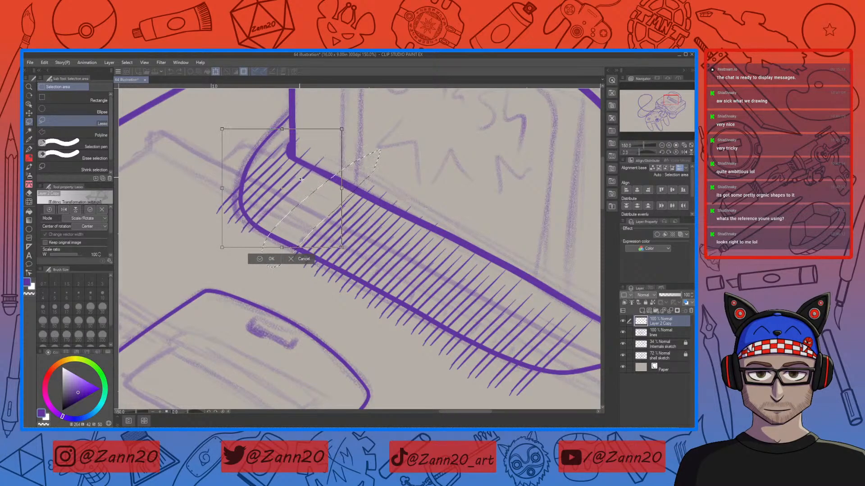
{"action": "left_click", "coordinate": [259, 261]}
{"action": "key", "text": "ctrl+d"}
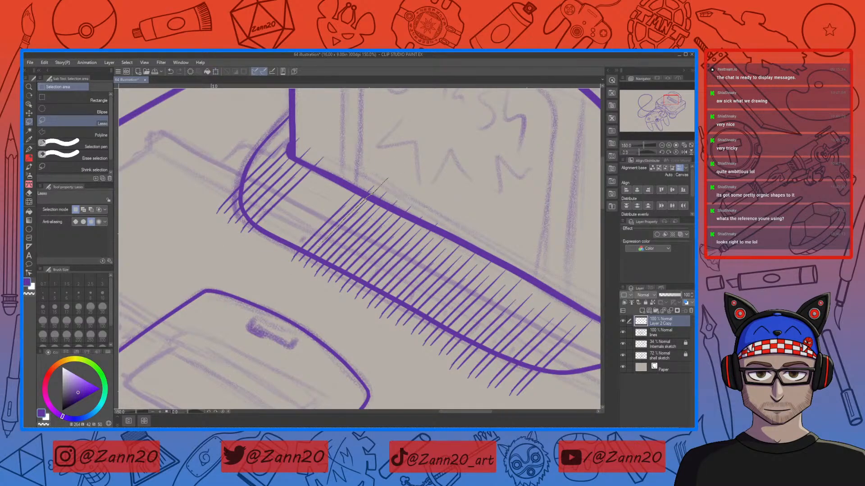
Step: Lasso and nudge two more groups of strokes near the hatching's left corner to even their spacing
{"action": "left_click_drag", "start_coordinate": [277, 263], "coordinate": [390, 157]}
{"action": "left_click", "coordinate": [353, 284]}
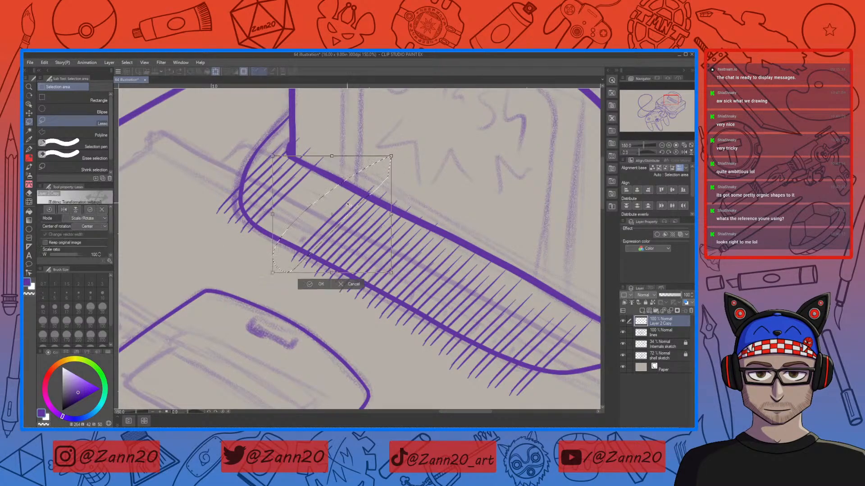
{"action": "left_click_drag", "start_coordinate": [317, 188], "coordinate": [318, 183]}
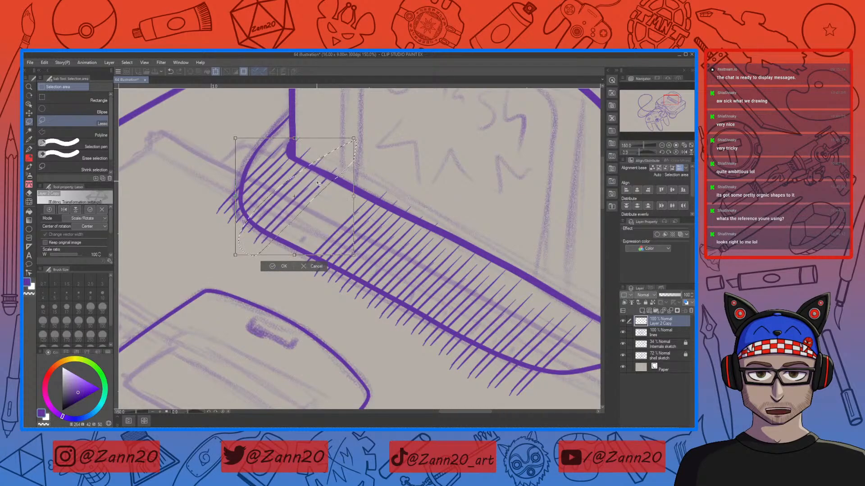
{"action": "left_click", "coordinate": [272, 266]}
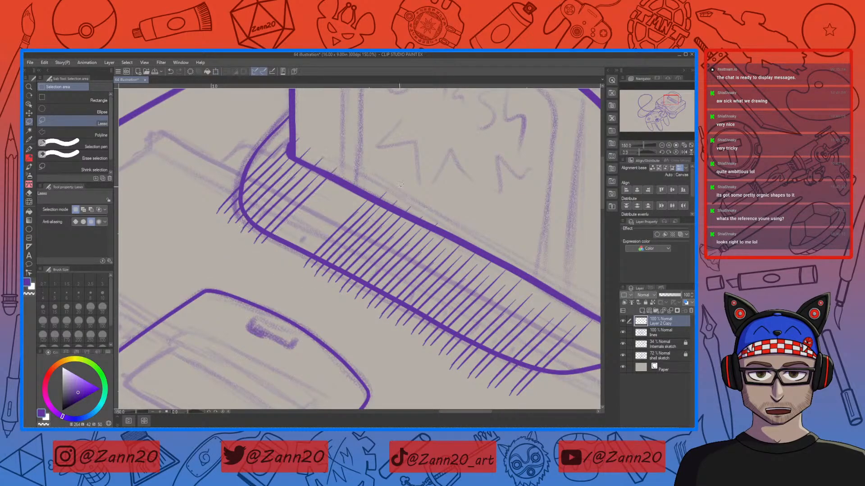
{"action": "mouse_move", "coordinate": [398, 189]}
{"action": "left_mouse_down"}
{"action": "mouse_move", "coordinate": [358, 224]}
{"action": "mouse_move", "coordinate": [398, 189]}
{"action": "left_mouse_up"}
{"action": "left_click", "coordinate": [366, 296]}
{"action": "left_click_drag", "start_coordinate": [335, 198], "coordinate": [329, 198]}
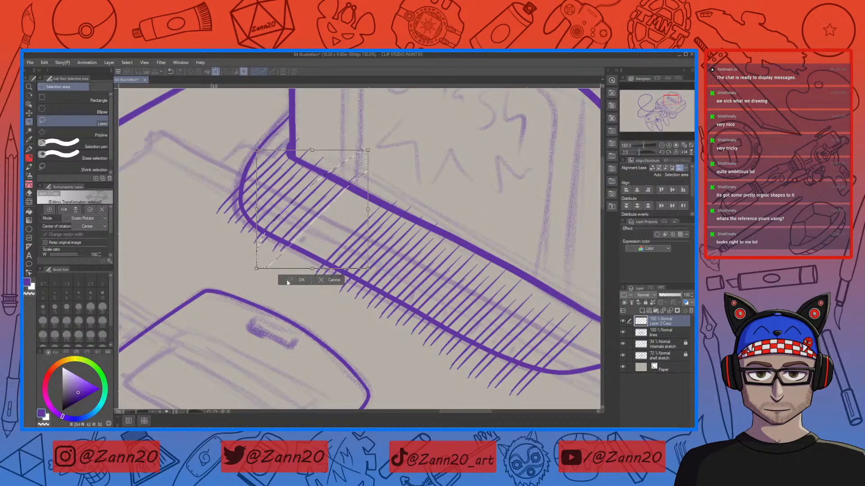
{"action": "left_click", "coordinate": [288, 282]}
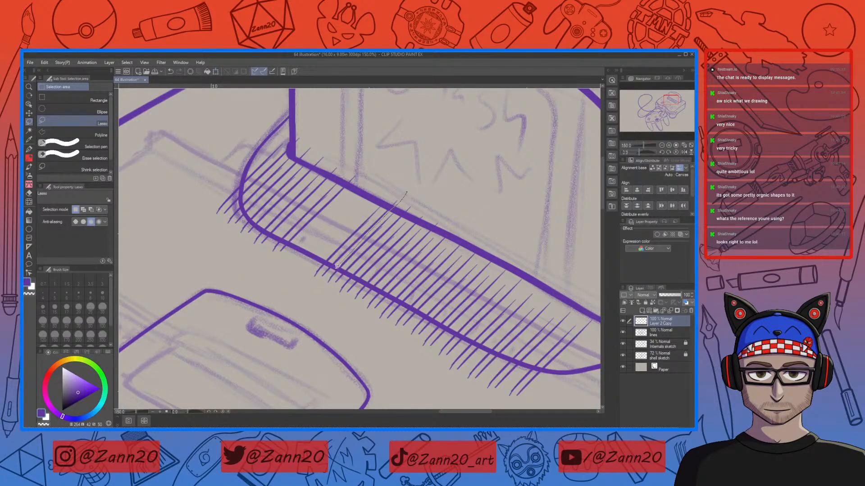
Step: Select and shift two further groups of strokes left of the hatching's middle to close the gaps
{"action": "left_click_drag", "start_coordinate": [295, 279], "coordinate": [412, 173]}
{"action": "left_click", "coordinate": [377, 301]}
{"action": "left_click_drag", "start_coordinate": [379, 216], "coordinate": [354, 197]}
{"action": "left_click", "coordinate": [306, 286]}
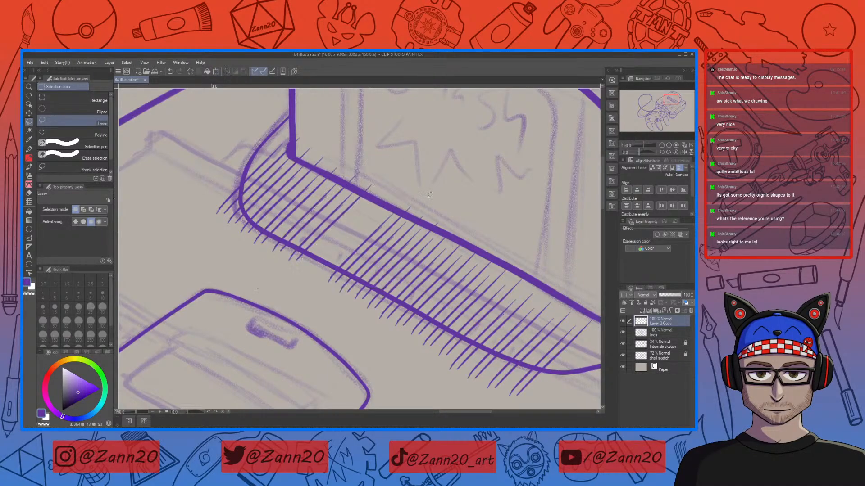
{"action": "mouse_move", "coordinate": [335, 285]}
{"action": "left_mouse_down"}
{"action": "mouse_move", "coordinate": [369, 230]}
{"action": "mouse_move", "coordinate": [426, 184]}
{"action": "left_mouse_up"}
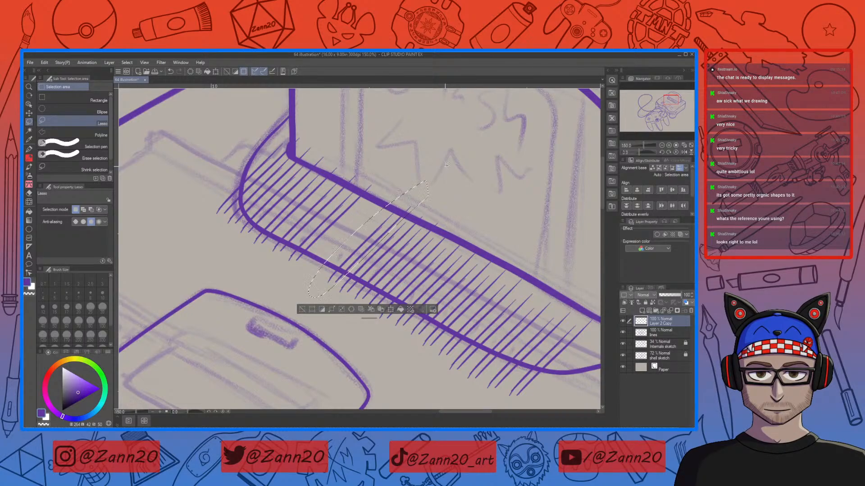
{"action": "left_click", "coordinate": [390, 308]}
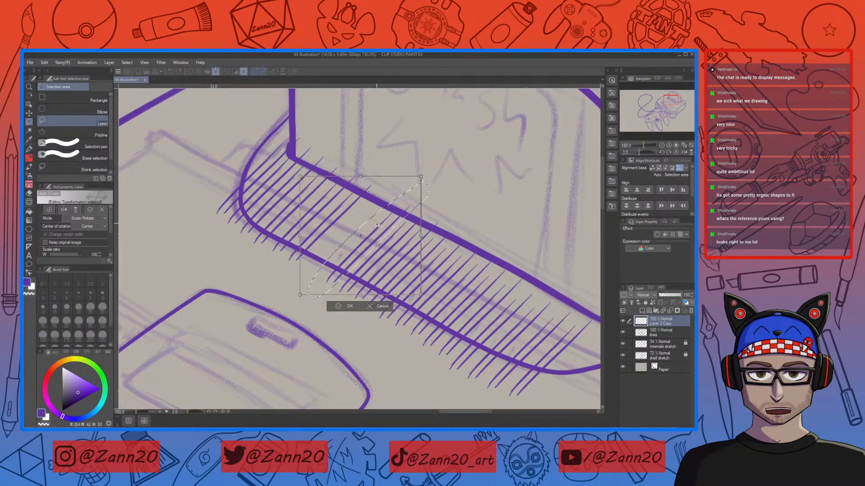
{"action": "left_click_drag", "start_coordinate": [371, 222], "coordinate": [365, 218]}
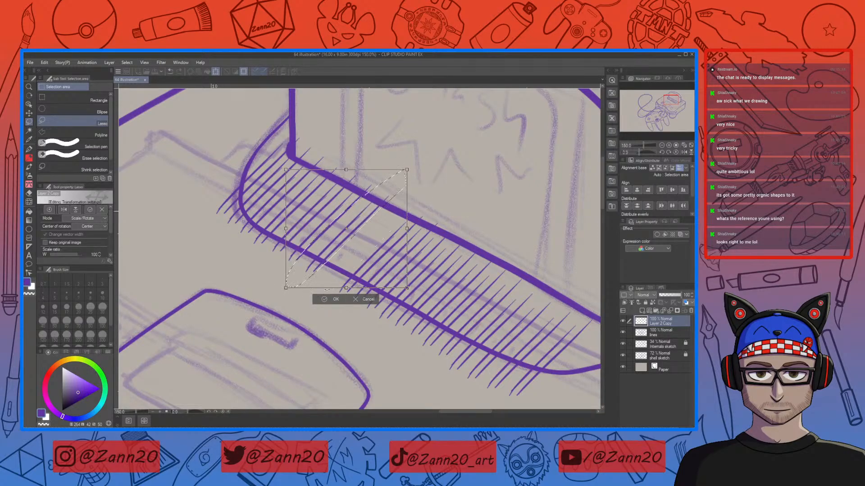
{"action": "left_click", "coordinate": [326, 299]}
Step: Reselect two more groups of middle hatch strokes and nudge each with Transform to keep spacing even
{"action": "left_click", "coordinate": [444, 204]}
{"action": "left_click_drag", "start_coordinate": [353, 288], "coordinate": [319, 314]}
{"action": "key", "text": "ctrl+t"}
{"action": "left_click_drag", "start_coordinate": [399, 254], "coordinate": [383, 231]}
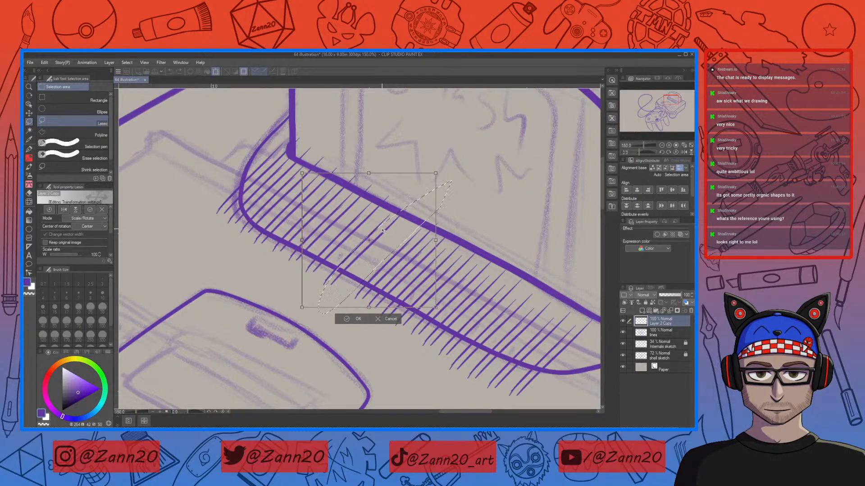
{"action": "left_click", "coordinate": [352, 319]}
{"action": "left_click", "coordinate": [441, 196]}
{"action": "mouse_move", "coordinate": [458, 213]}
{"action": "left_mouse_down"}
{"action": "mouse_move", "coordinate": [343, 317]}
{"action": "mouse_move", "coordinate": [400, 231]}
{"action": "mouse_move", "coordinate": [464, 190]}
{"action": "left_mouse_up"}
{"action": "left_click", "coordinate": [423, 330]}
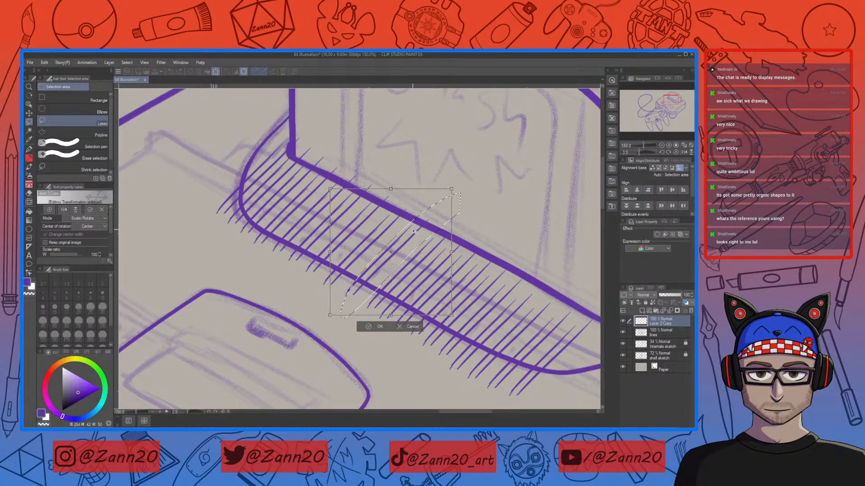
{"action": "left_click_drag", "start_coordinate": [413, 230], "coordinate": [413, 230]}
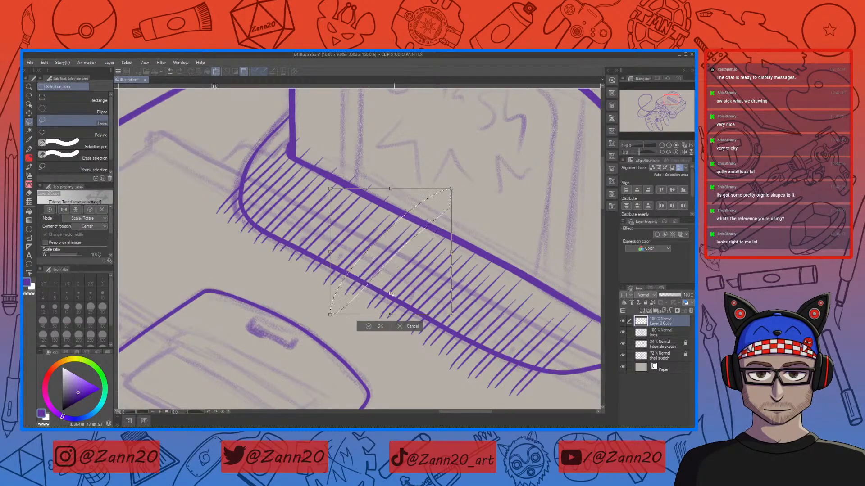
{"action": "left_click", "coordinate": [376, 326]}
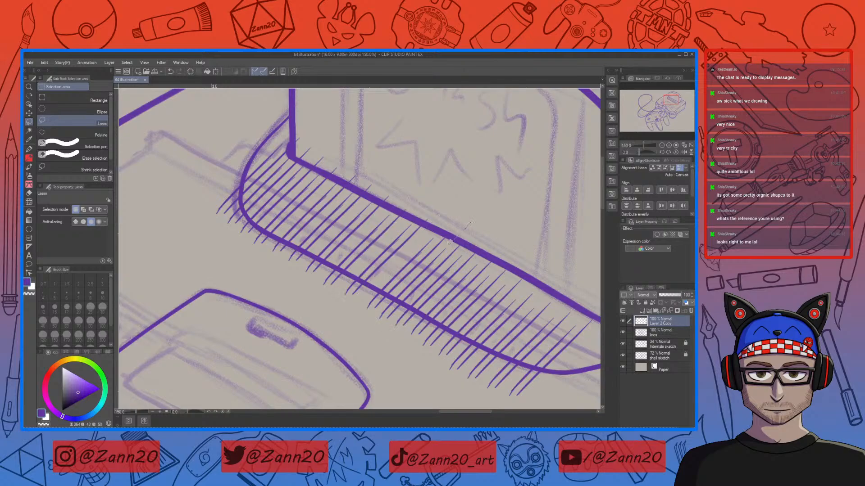
{"action": "left_click_drag", "start_coordinate": [402, 257], "coordinate": [481, 208]}
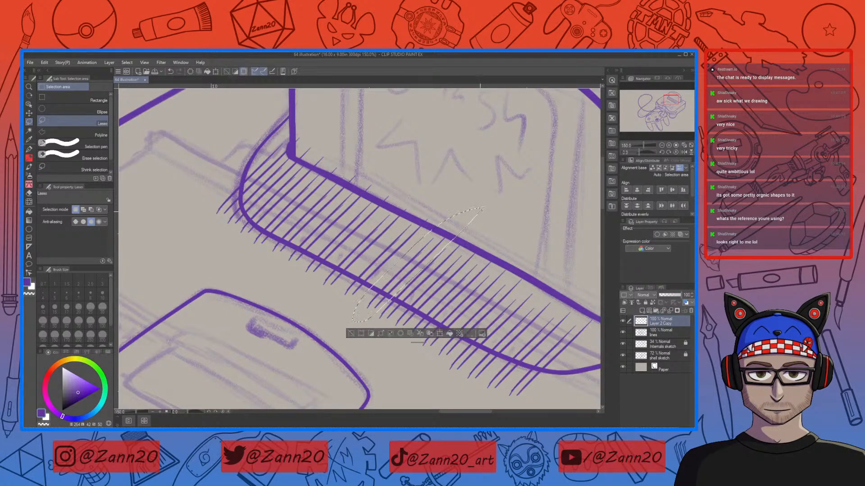
{"action": "left_click", "coordinate": [437, 334]}
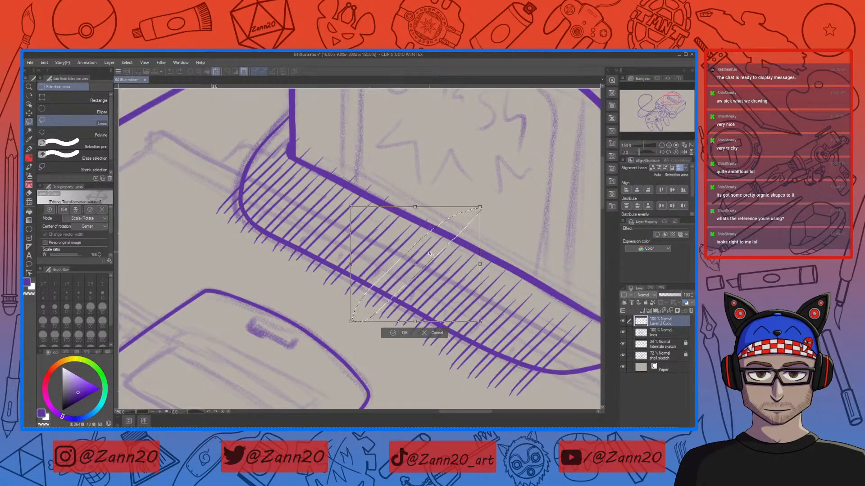
{"action": "left_click", "coordinate": [403, 333]}
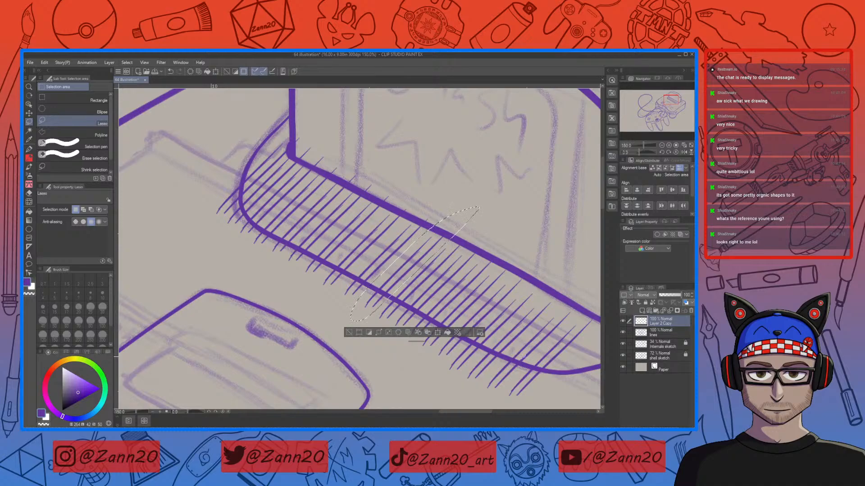
{"action": "key", "text": "ctrl+d"}
{"action": "left_click_drag", "start_coordinate": [518, 354], "coordinate": [418, 323]}
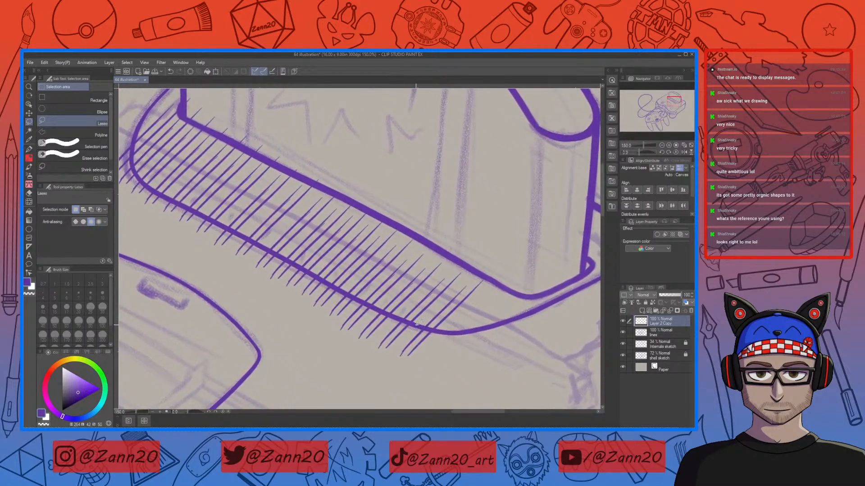
{"action": "mouse_move", "coordinate": [476, 266]}
{"action": "left_mouse_down"}
{"action": "mouse_move", "coordinate": [405, 365]}
{"action": "mouse_move", "coordinate": [439, 342]}
{"action": "mouse_move", "coordinate": [478, 266]}
{"action": "left_mouse_up"}
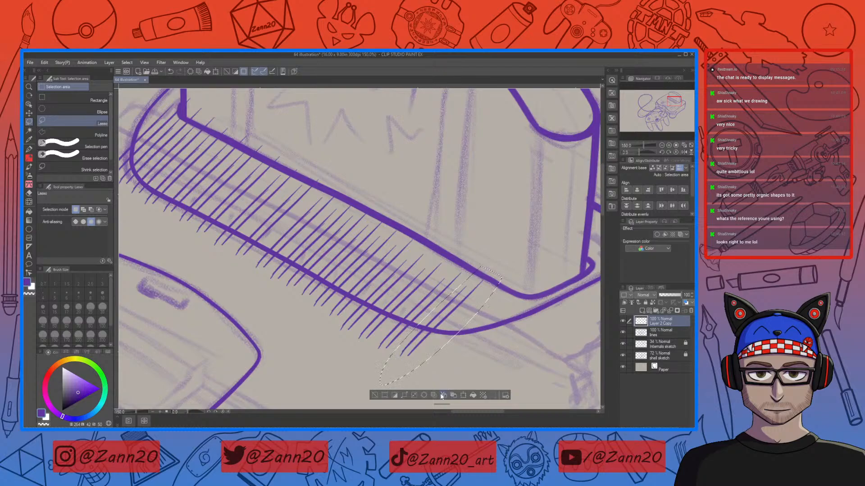
{"action": "key", "text": "ctrl+t"}
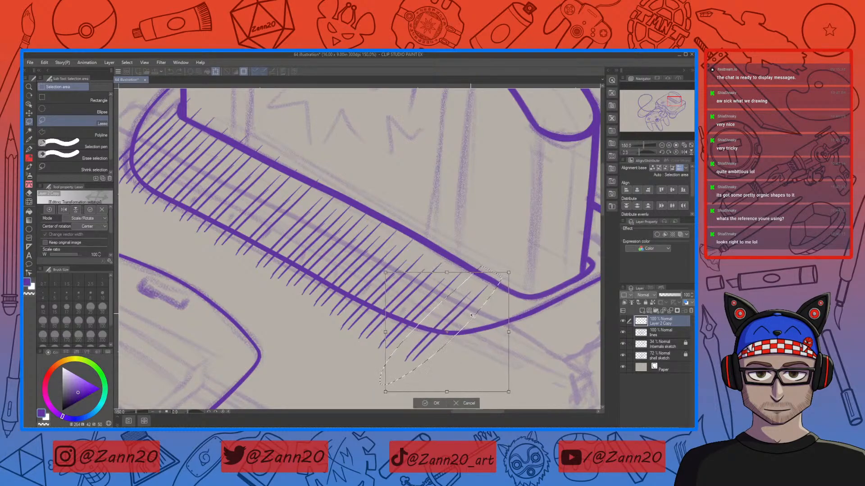
{"action": "left_click", "coordinate": [435, 404]}
{"action": "key", "text": "ctrl+d"}
Step: Lasso a group of hatch strokes near the hatching's right end and nudge it with Transform, then deselect
{"action": "left_click_drag", "start_coordinate": [483, 259], "coordinate": [369, 374]}
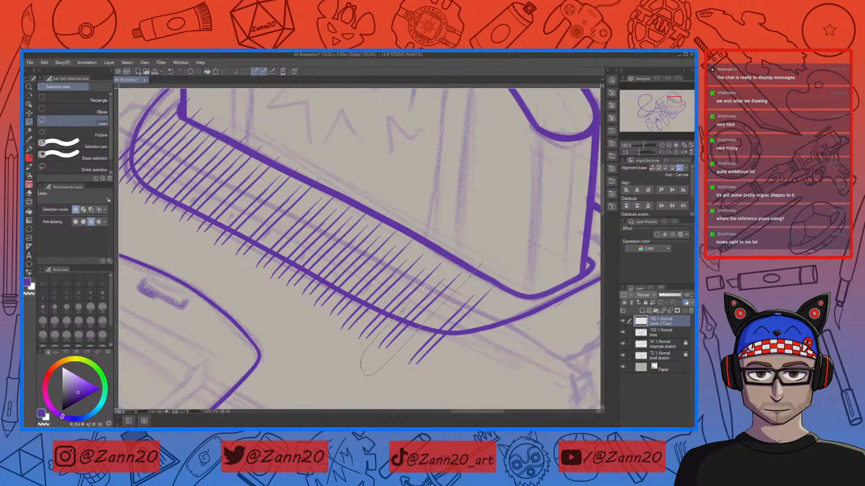
{"action": "left_click_drag", "start_coordinate": [421, 315], "coordinate": [481, 251]}
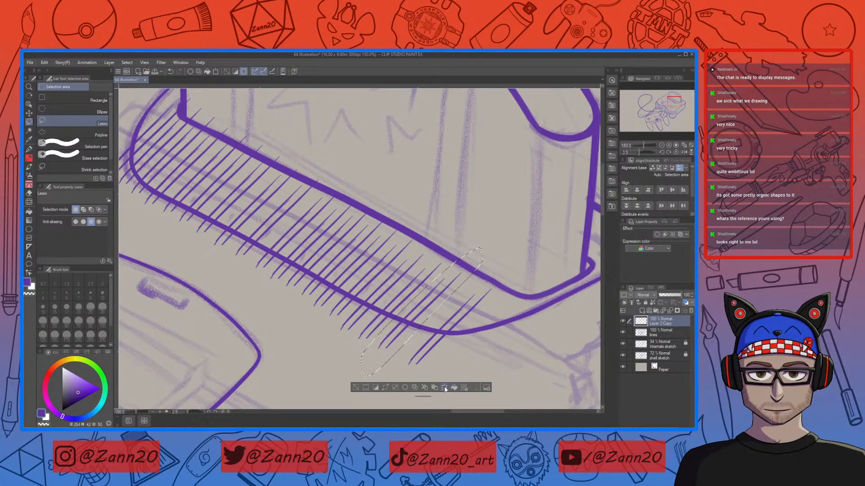
{"action": "key", "text": "ctrl+t"}
{"action": "left_click_drag", "start_coordinate": [457, 294], "coordinate": [462, 297]}
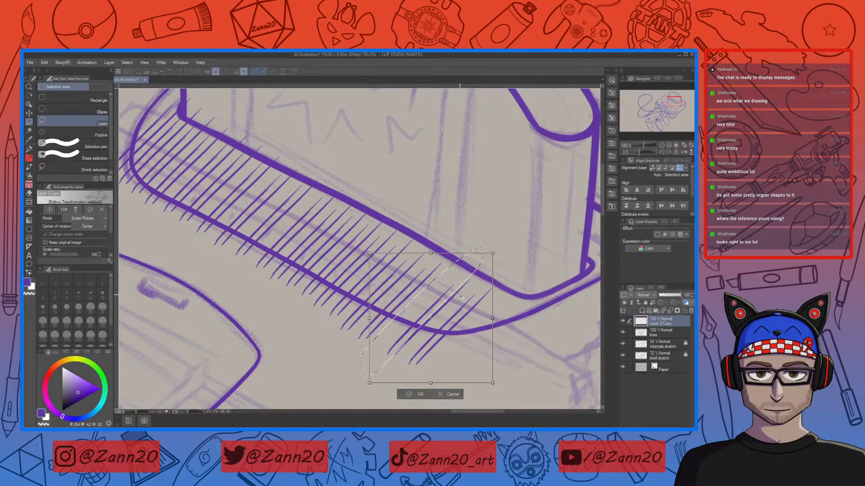
{"action": "left_click", "coordinate": [419, 394]}
{"action": "key", "text": "ctrl+d"}
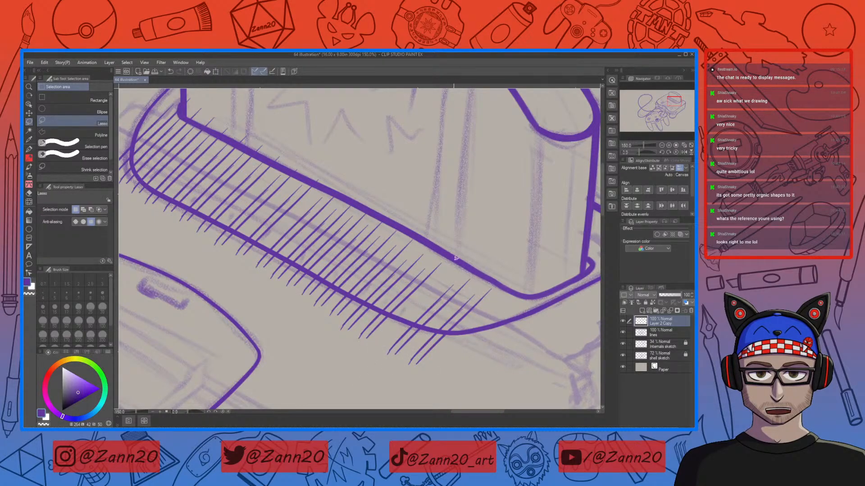
Step: Select the next group of hatch strokes to the left and shift it slightly down-right with Transform
{"action": "left_click_drag", "start_coordinate": [442, 246], "coordinate": [360, 327]}
{"action": "left_click_drag", "start_coordinate": [470, 241], "coordinate": [469, 243]}
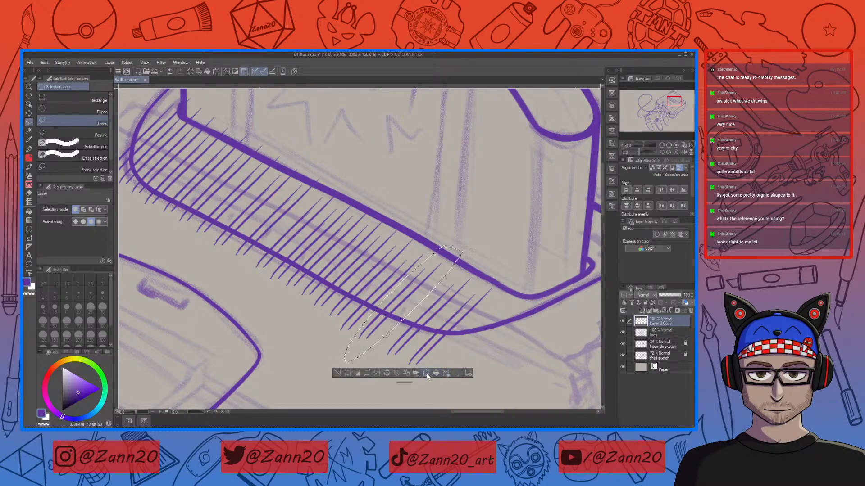
{"action": "key", "text": "ctrl+t"}
{"action": "left_click_drag", "start_coordinate": [422, 307], "coordinate": [429, 310]}
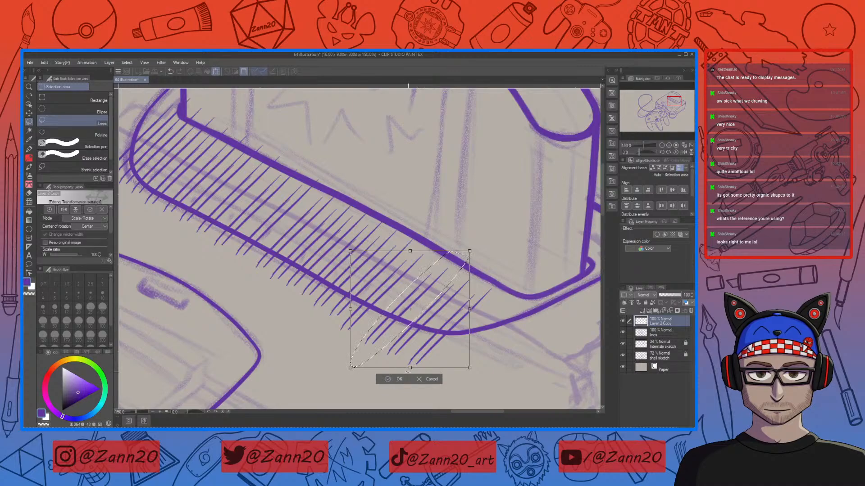
{"action": "left_click", "coordinate": [401, 378]}
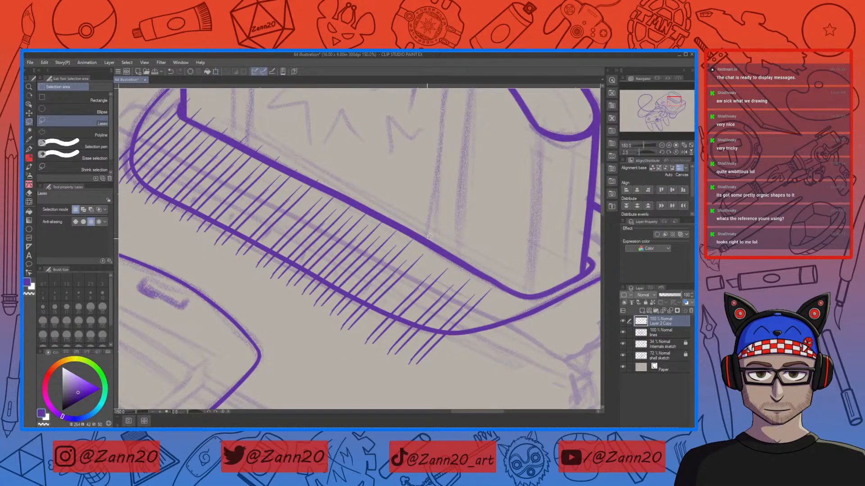
Step: Lasso another few strokes beside it and nudge them with Transform to even the spacing
{"action": "left_click_drag", "start_coordinate": [424, 241], "coordinate": [452, 234]}
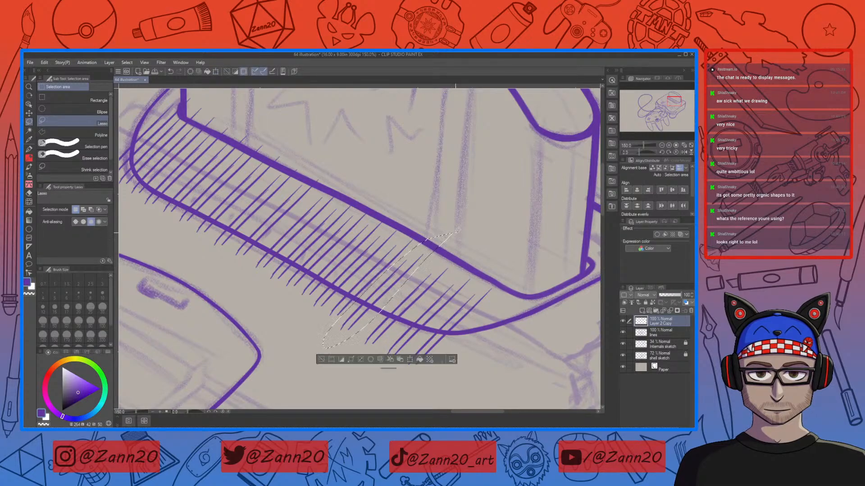
{"action": "left_click", "coordinate": [411, 359]}
{"action": "left_click_drag", "start_coordinate": [412, 268], "coordinate": [415, 269]}
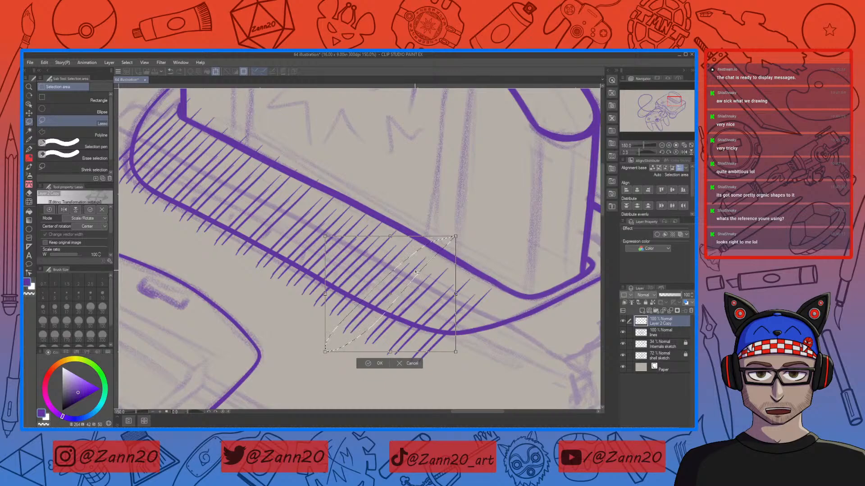
{"action": "left_click", "coordinate": [378, 363]}
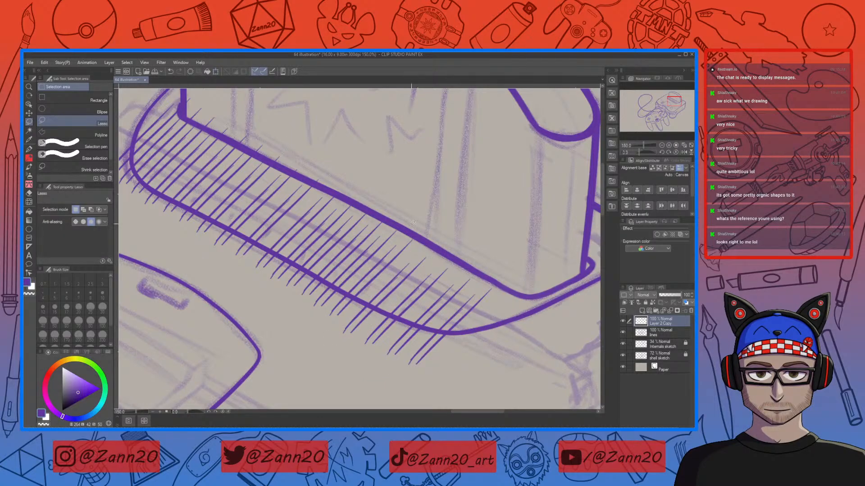
Step: Select a group of strokes toward the hatching's middle and shift it slightly up-left with Transform
{"action": "mouse_move", "coordinate": [313, 329]}
{"action": "left_mouse_down"}
{"action": "mouse_move", "coordinate": [360, 304]}
{"action": "mouse_move", "coordinate": [422, 243]}
{"action": "left_mouse_up"}
{"action": "left_click", "coordinate": [390, 229]}
{"action": "mouse_move", "coordinate": [390, 229]}
{"action": "left_mouse_down"}
{"action": "mouse_move", "coordinate": [414, 277]}
{"action": "mouse_move", "coordinate": [461, 320]}
{"action": "left_mouse_up"}
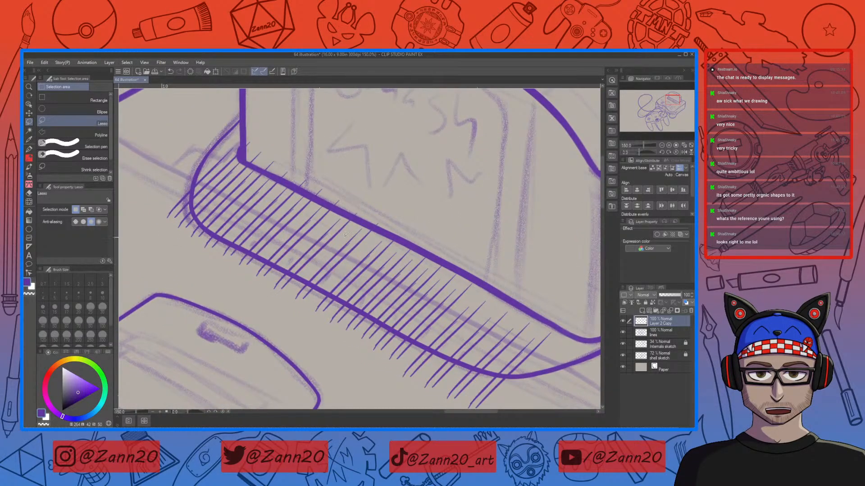
{"action": "mouse_move", "coordinate": [344, 208]}
{"action": "left_mouse_down"}
{"action": "mouse_move", "coordinate": [263, 296]}
{"action": "mouse_move", "coordinate": [300, 326]}
{"action": "left_mouse_up"}
{"action": "left_click_drag", "start_coordinate": [403, 236], "coordinate": [409, 206]}
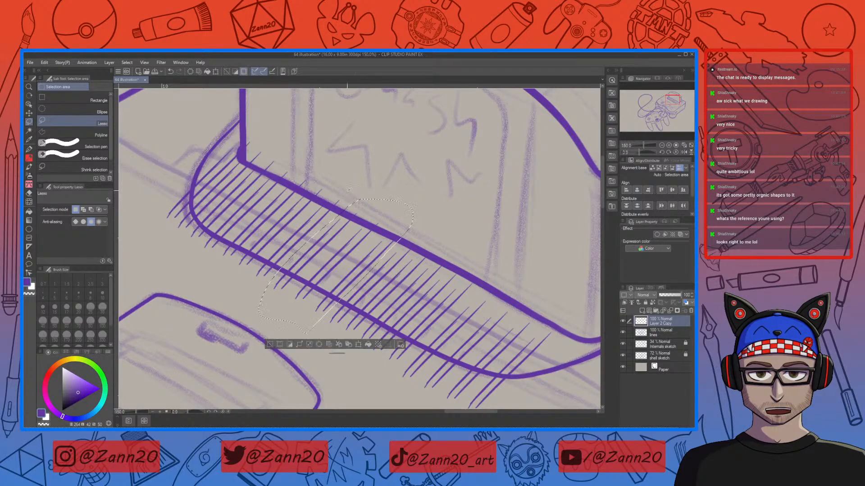
{"action": "key", "text": "ctrl+t"}
{"action": "left_click_drag", "start_coordinate": [353, 260], "coordinate": [350, 258]}
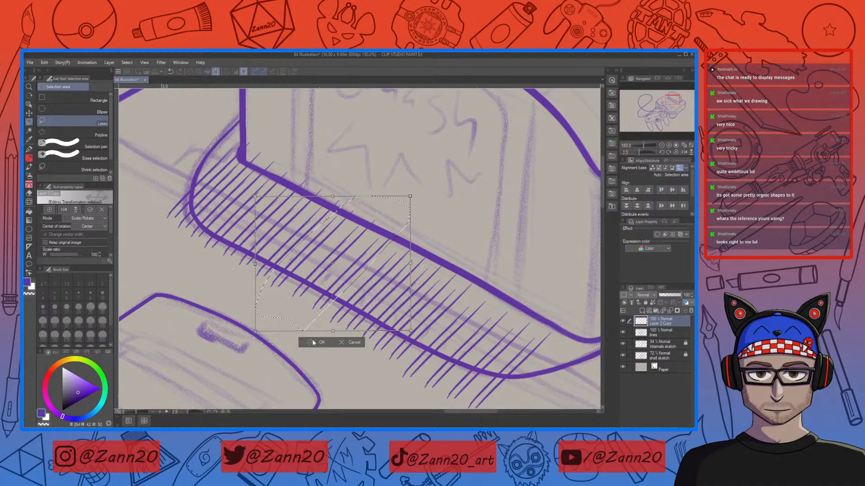
{"action": "left_click", "coordinate": [318, 343]}
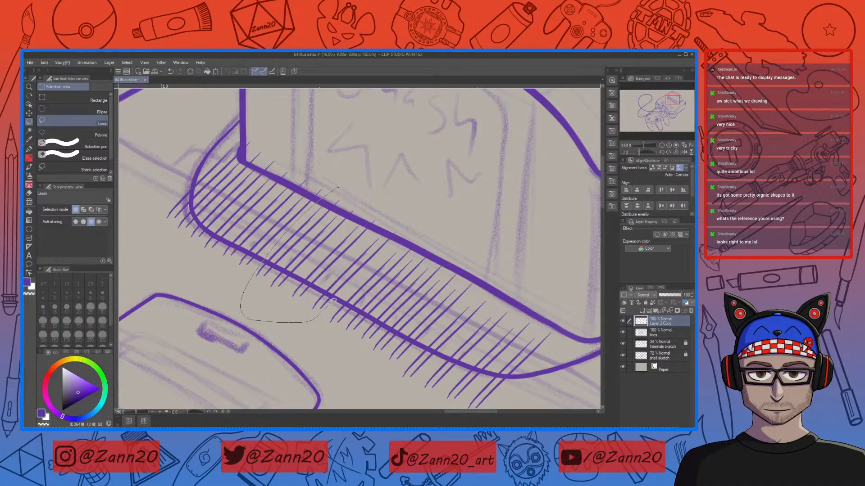
Step: Lasso the adjacent strokes in the middle and nudge them slightly with Transform
{"action": "left_click_drag", "start_coordinate": [399, 178], "coordinate": [355, 175]}
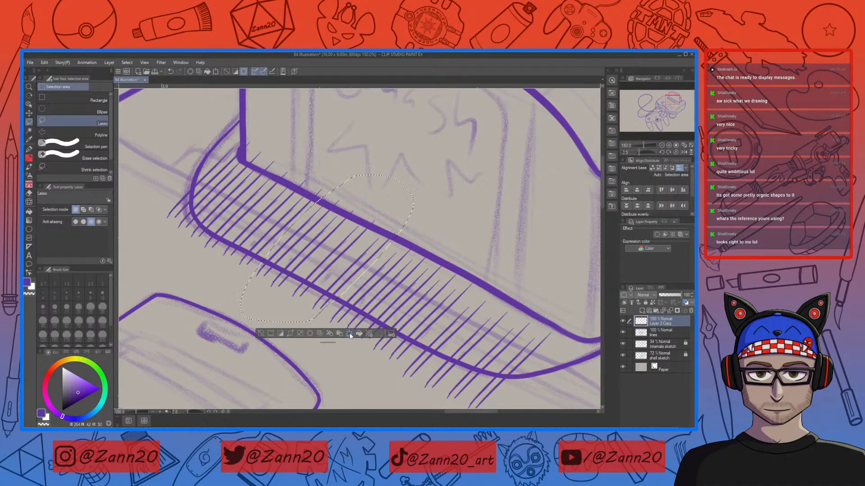
{"action": "key", "text": "ctrl+t"}
{"action": "left_click_drag", "start_coordinate": [347, 255], "coordinate": [346, 253]}
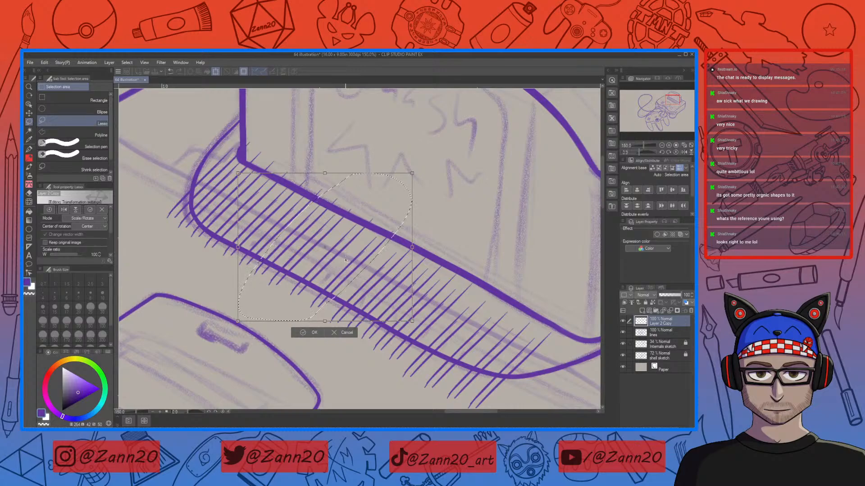
{"action": "left_click", "coordinate": [310, 334]}
Step: Select a narrow group of middle strokes, shift it up-left with Transform, then deselect
{"action": "left_click_drag", "start_coordinate": [419, 228], "coordinate": [362, 272]}
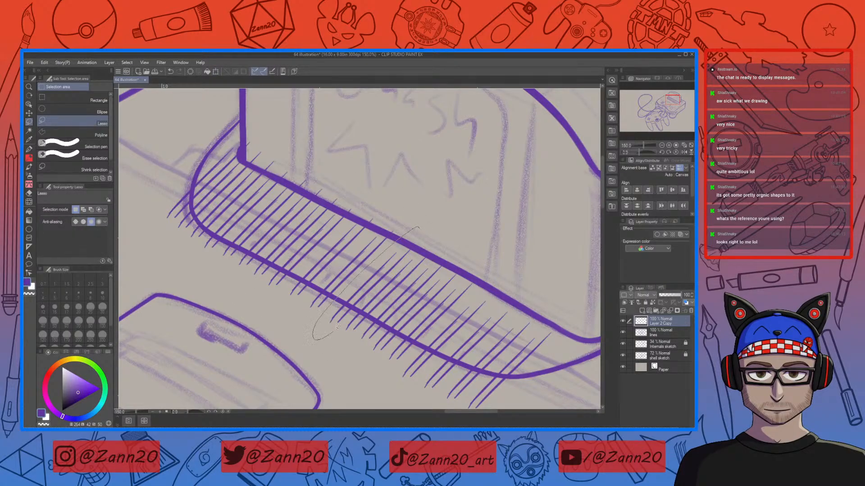
{"action": "left_click_drag", "start_coordinate": [435, 219], "coordinate": [433, 221]}
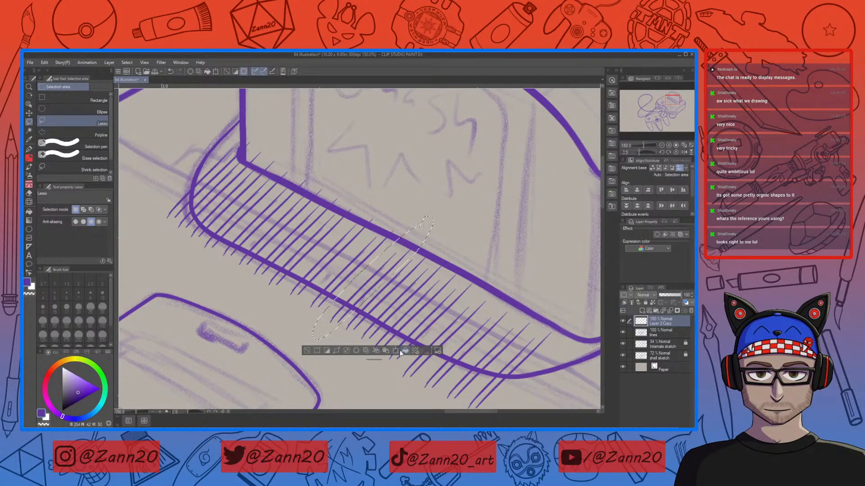
{"action": "key", "text": "ctrl+t"}
{"action": "left_click_drag", "start_coordinate": [394, 269], "coordinate": [390, 266]}
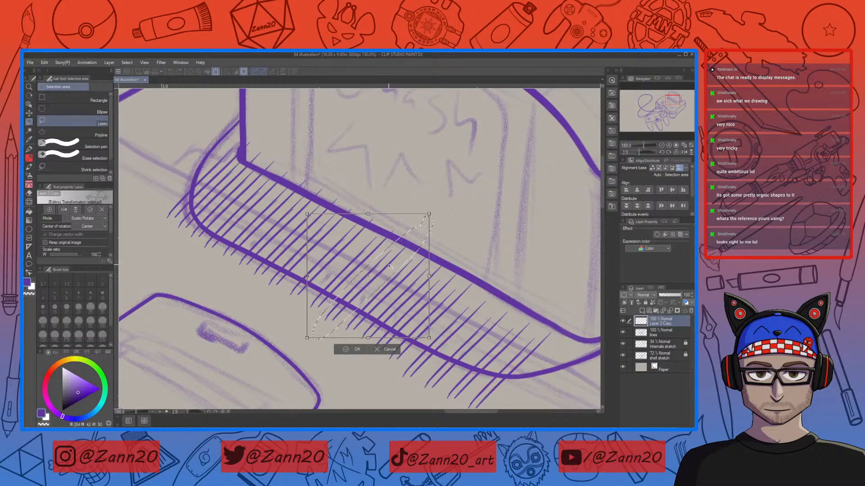
{"action": "left_click", "coordinate": [356, 349]}
{"action": "key", "text": "ctrl+d"}
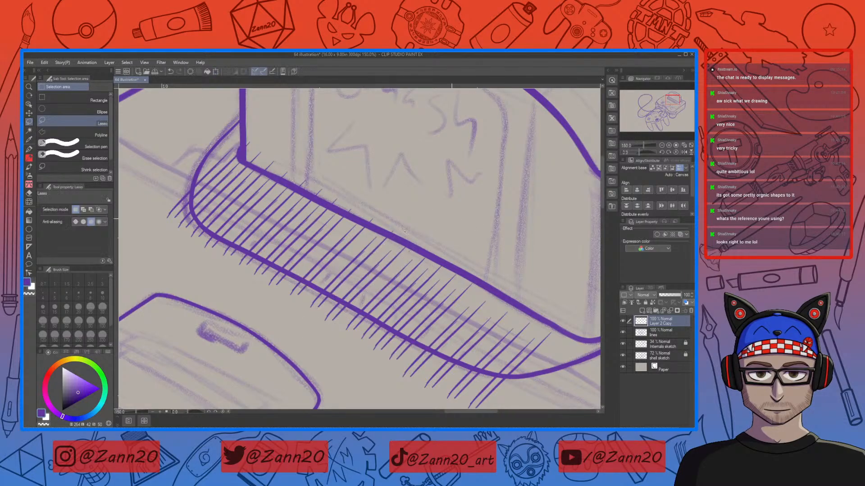
Step: Reselect two overlapping groups of middle hatch strokes and nudge the second slightly upward with Transform
{"action": "left_click_drag", "start_coordinate": [351, 311], "coordinate": [432, 211]}
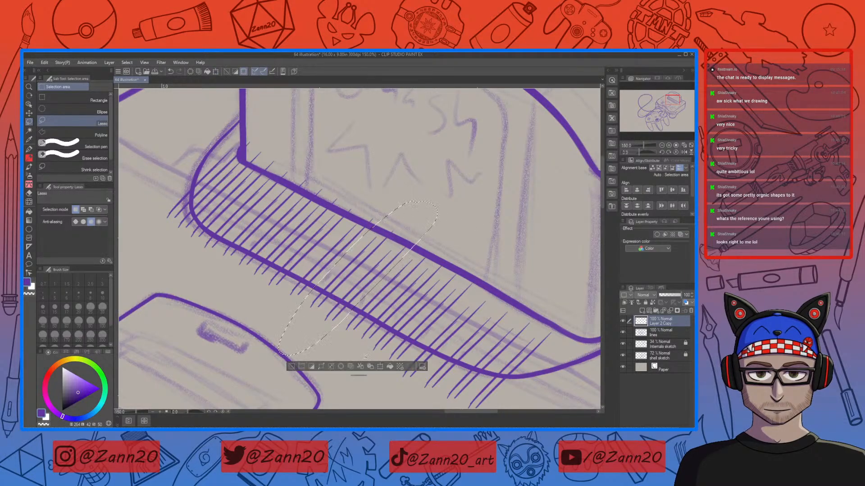
{"action": "left_click", "coordinate": [380, 366]}
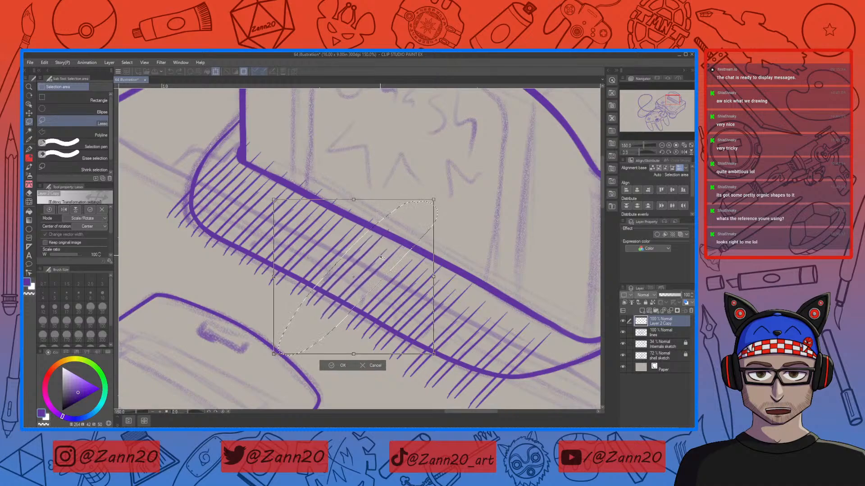
{"action": "left_click", "coordinate": [343, 365]}
{"action": "key", "text": "ctrl+d"}
{"action": "mouse_move", "coordinate": [385, 196]}
{"action": "left_mouse_down"}
{"action": "mouse_move", "coordinate": [300, 267]}
{"action": "mouse_move", "coordinate": [268, 338]}
{"action": "mouse_move", "coordinate": [352, 307]}
{"action": "left_mouse_up"}
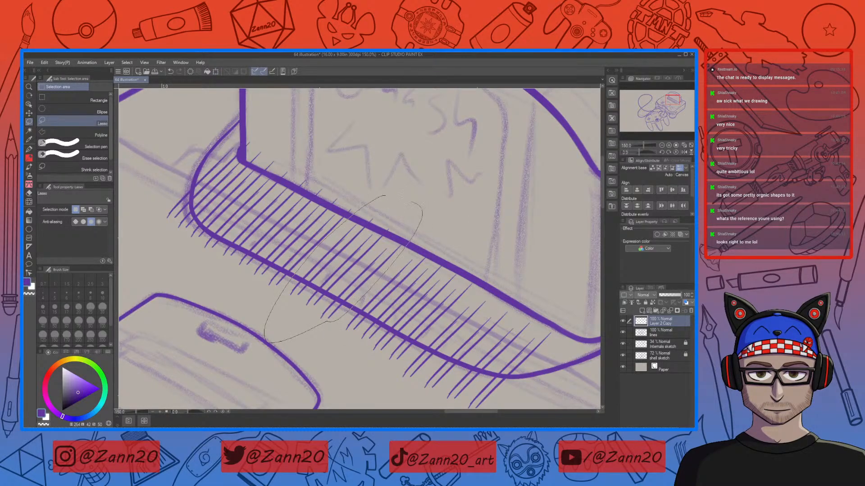
{"action": "left_click_drag", "start_coordinate": [408, 196], "coordinate": [408, 197]}
{"action": "left_click", "coordinate": [365, 351]}
{"action": "left_click_drag", "start_coordinate": [372, 271], "coordinate": [371, 261]}
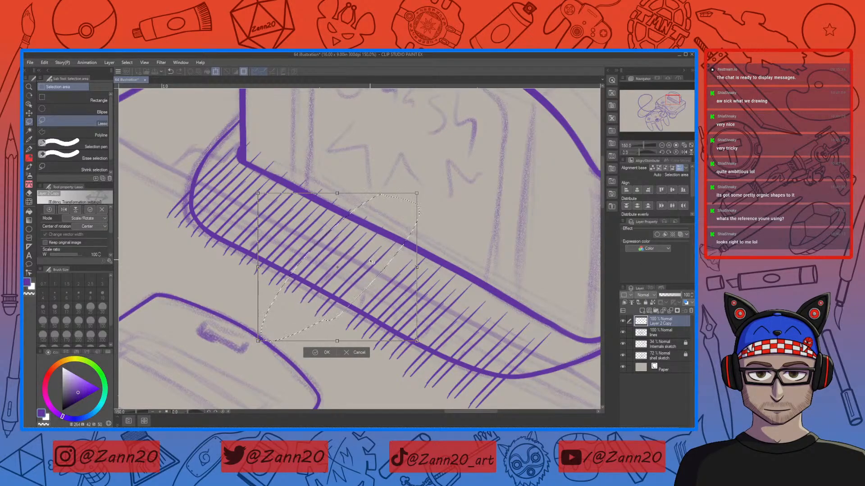
{"action": "left_click", "coordinate": [317, 353]}
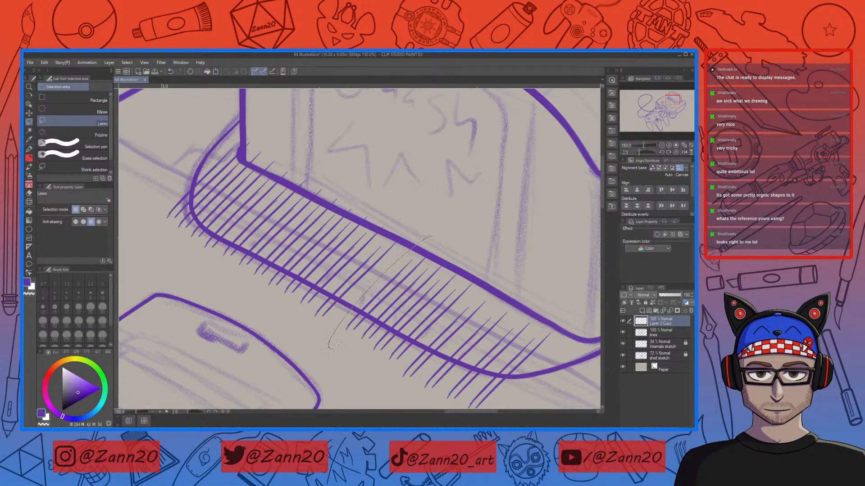
Step: Lasso two more strokes groups right of the middle and apply Transform to each, deselecting after each
{"action": "left_click_drag", "start_coordinate": [408, 283], "coordinate": [436, 232]}
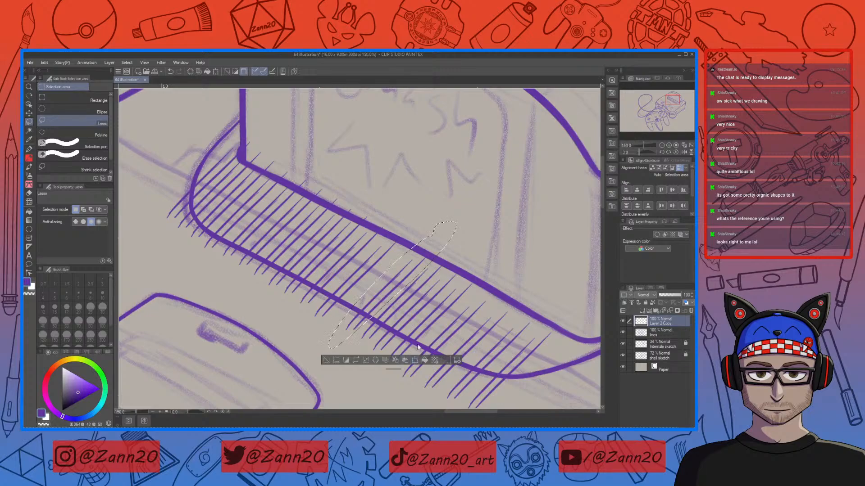
{"action": "left_click", "coordinate": [414, 360]}
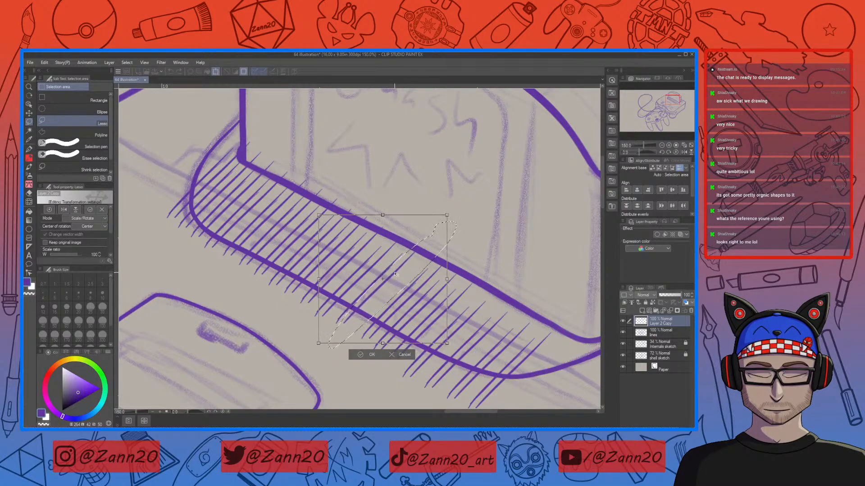
{"action": "left_click", "coordinate": [361, 355]}
{"action": "key", "text": "ctrl+d"}
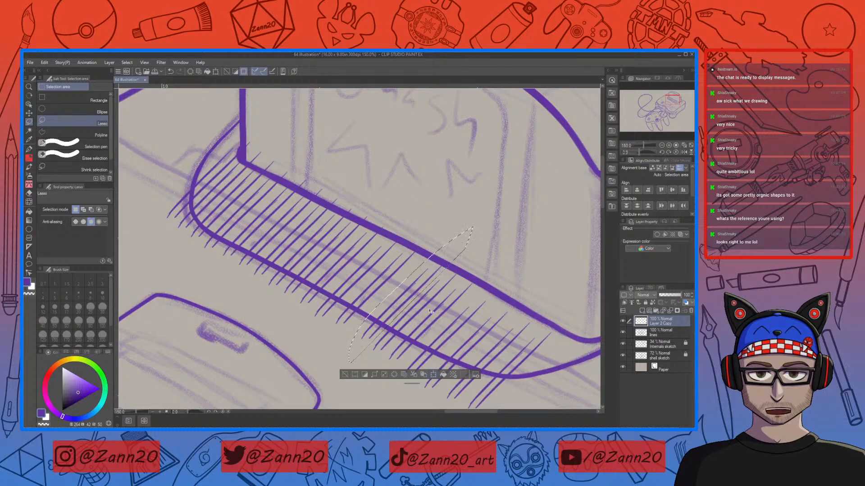
{"action": "left_click", "coordinate": [433, 375]}
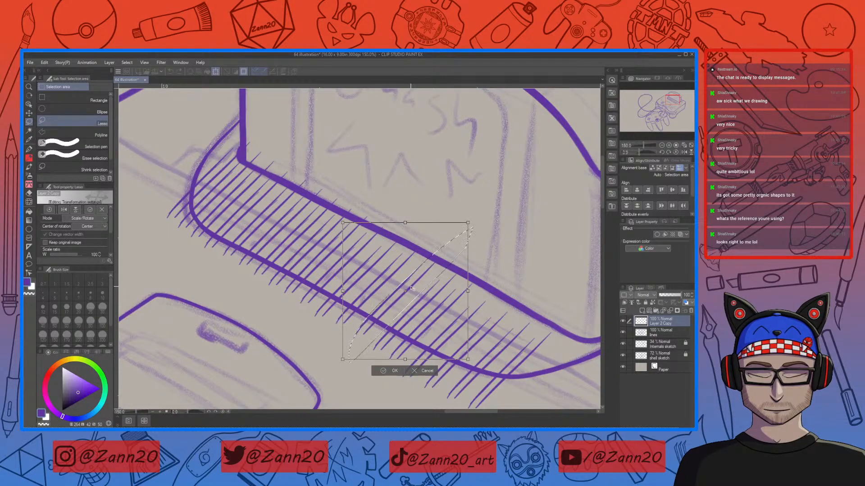
{"action": "left_click", "coordinate": [383, 371]}
{"action": "key", "text": "ctrl+d"}
Step: Select a group of strokes toward the right end and nudge it slightly with Transform
{"action": "left_click_drag", "start_coordinate": [477, 258], "coordinate": [361, 352]}
{"action": "left_click_drag", "start_coordinate": [481, 240], "coordinate": [480, 241]}
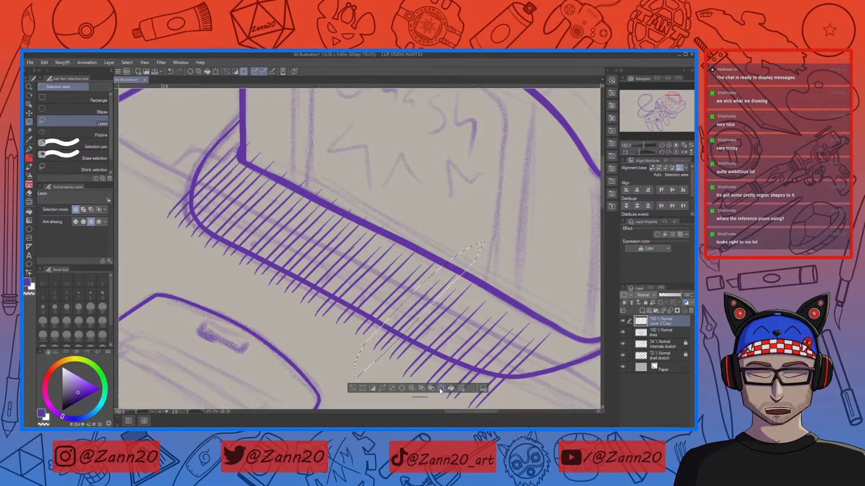
{"action": "left_click", "coordinate": [439, 388]}
{"action": "left_click_drag", "start_coordinate": [431, 298], "coordinate": [430, 296]}
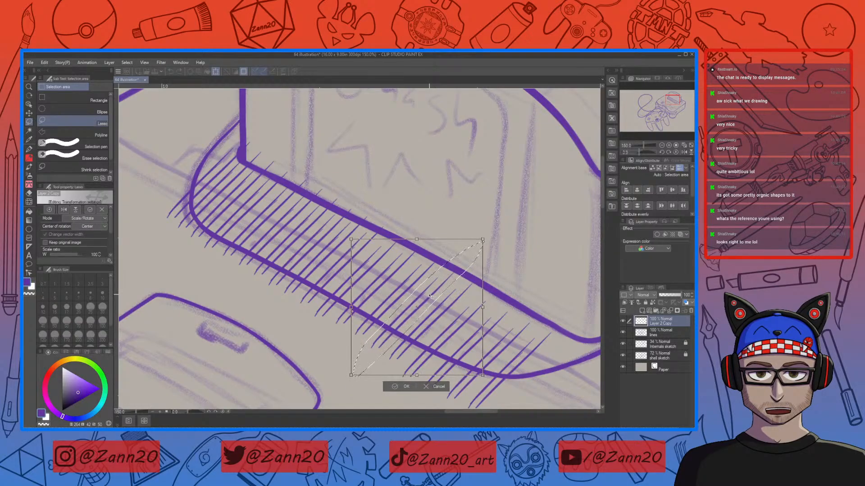
{"action": "left_click", "coordinate": [405, 386]}
Step: Lasso the whole hatching band along the cartridge slot and reshape it with a Perspective transform, then deselect
{"action": "mouse_move", "coordinate": [536, 368]}
{"action": "left_mouse_down"}
{"action": "mouse_move", "coordinate": [467, 317]}
{"action": "mouse_move", "coordinate": [502, 330]}
{"action": "mouse_move", "coordinate": [493, 343]}
{"action": "mouse_move", "coordinate": [521, 355]}
{"action": "mouse_move", "coordinate": [489, 324]}
{"action": "mouse_move", "coordinate": [492, 356]}
{"action": "left_mouse_up"}
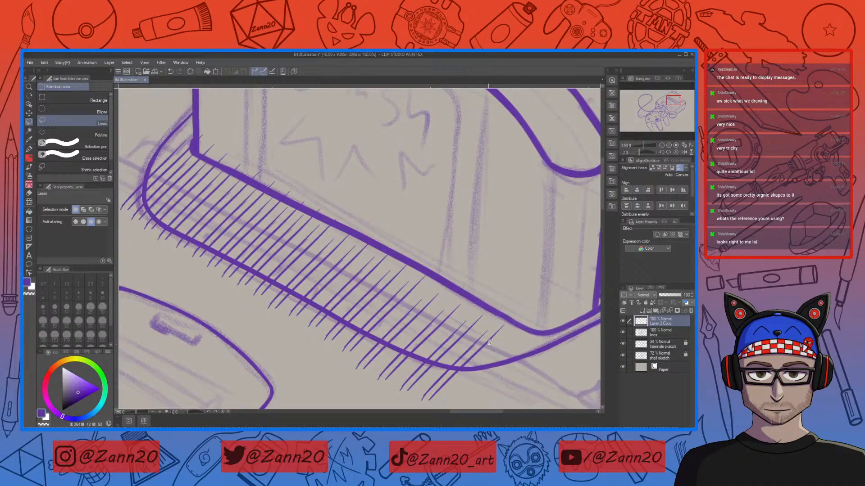
{"action": "key", "text": "ctrl+minus"}
{"action": "key", "text": "ctrl+minus"}
{"action": "key", "text": "ctrl+minus"}
{"action": "mouse_move", "coordinate": [488, 361]}
{"action": "left_mouse_down"}
{"action": "mouse_move", "coordinate": [437, 309]}
{"action": "mouse_move", "coordinate": [298, 271]}
{"action": "mouse_move", "coordinate": [471, 321]}
{"action": "left_mouse_up"}
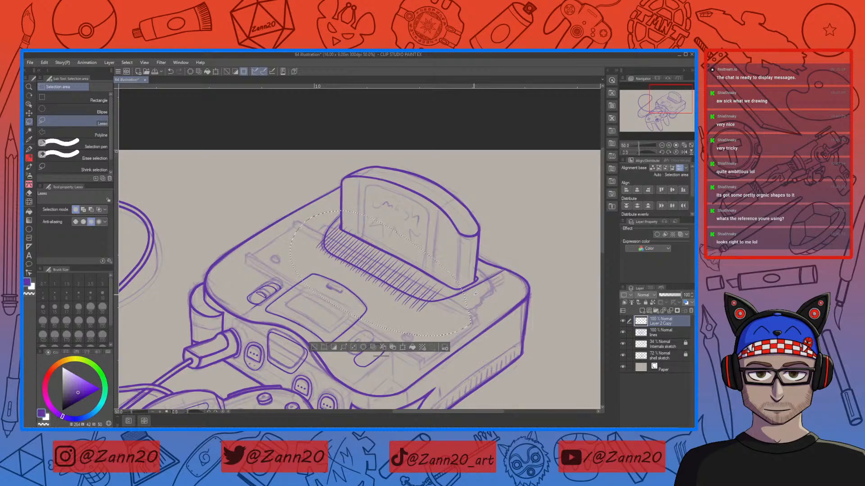
{"action": "key", "text": "ctrl+t"}
{"action": "left_click", "coordinate": [90, 219]}
{"action": "left_click", "coordinate": [90, 263]}
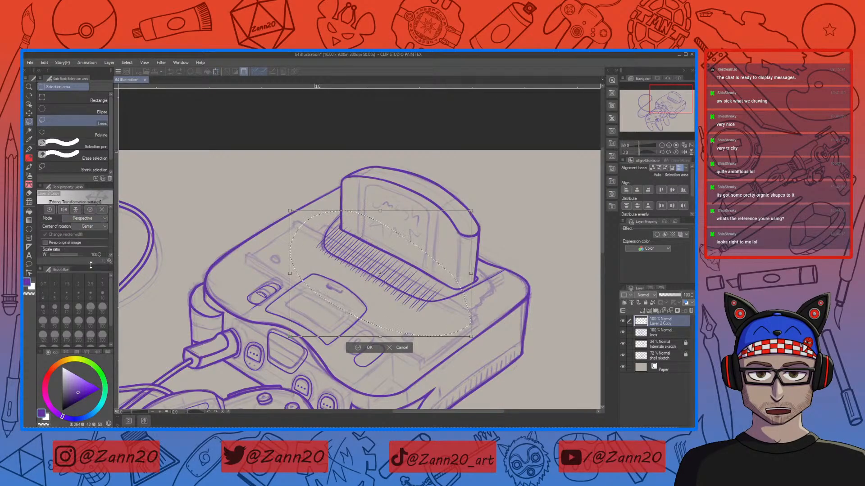
{"action": "left_click_drag", "start_coordinate": [470, 211], "coordinate": [476, 215]}
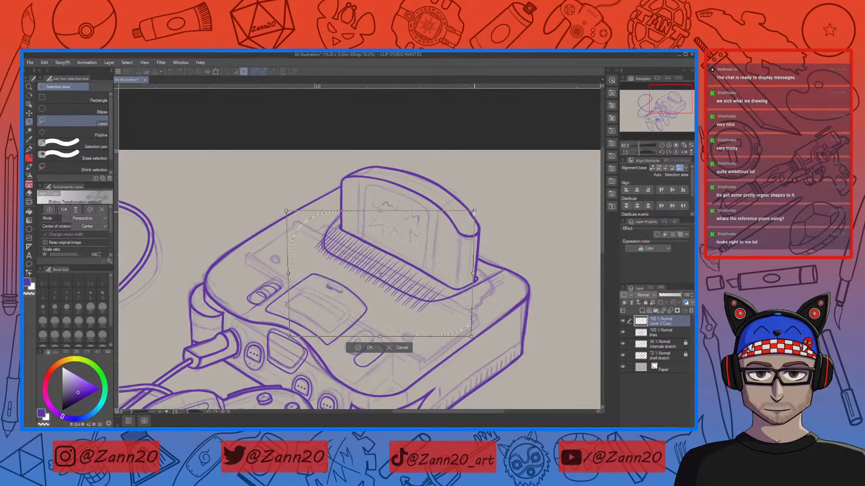
{"action": "left_click_drag", "start_coordinate": [380, 211], "coordinate": [394, 217]}
{"action": "left_click_drag", "start_coordinate": [381, 336], "coordinate": [371, 336]}
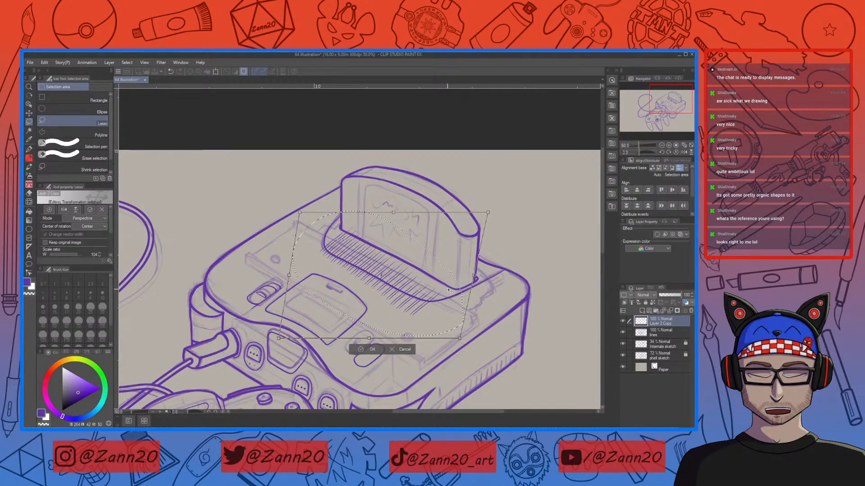
{"action": "left_click_drag", "start_coordinate": [449, 291], "coordinate": [445, 294]}
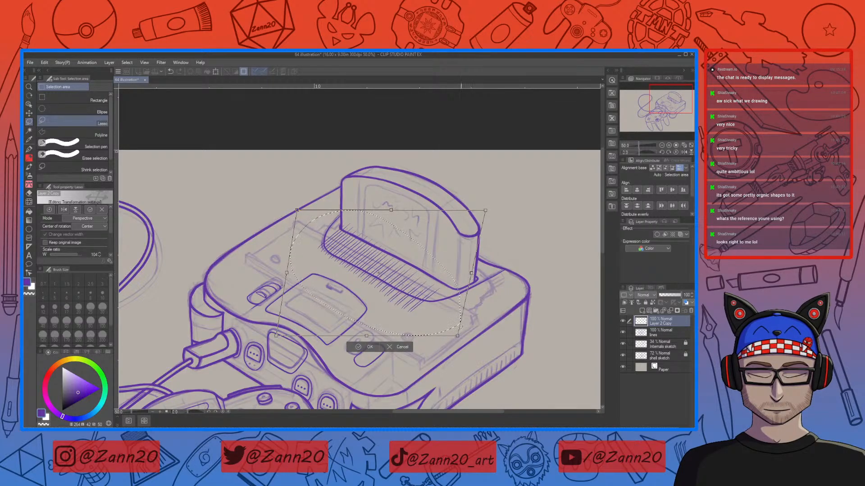
{"action": "left_click_drag", "start_coordinate": [458, 337], "coordinate": [466, 337]}
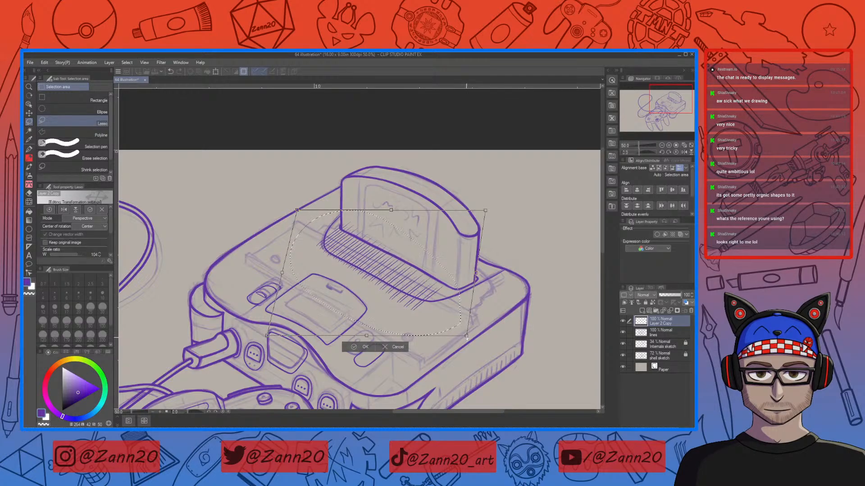
{"action": "left_click_drag", "start_coordinate": [447, 290], "coordinate": [489, 284]}
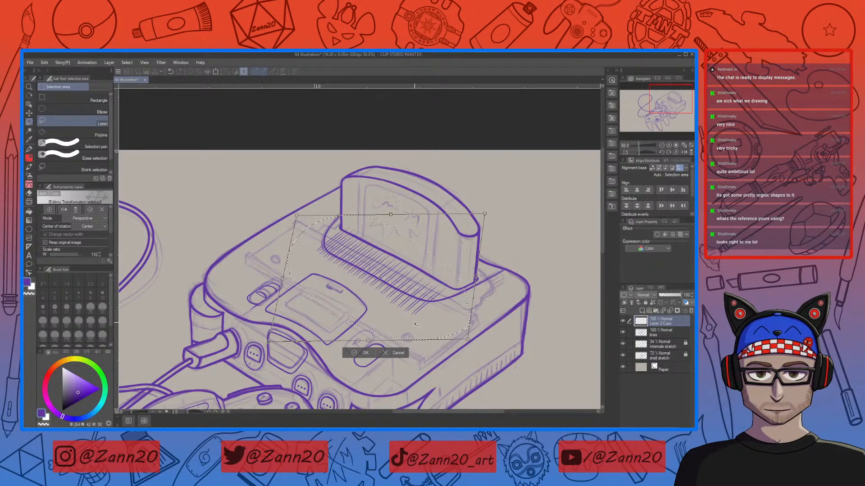
{"action": "left_click_drag", "start_coordinate": [439, 317], "coordinate": [443, 315]}
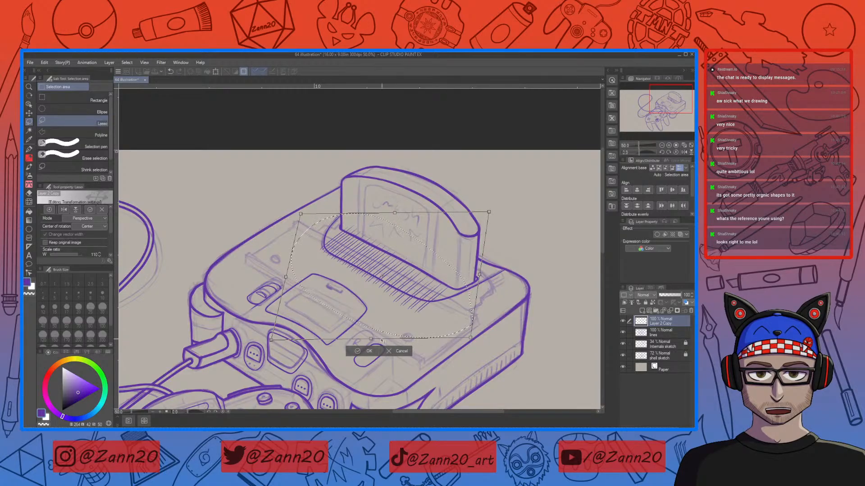
{"action": "left_click_drag", "start_coordinate": [385, 341], "coordinate": [367, 338]}
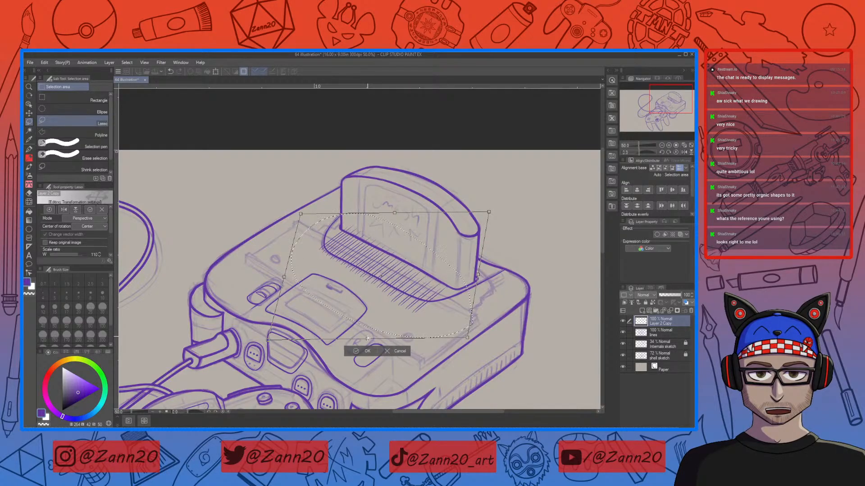
{"action": "left_click_drag", "start_coordinate": [446, 290], "coordinate": [449, 290]}
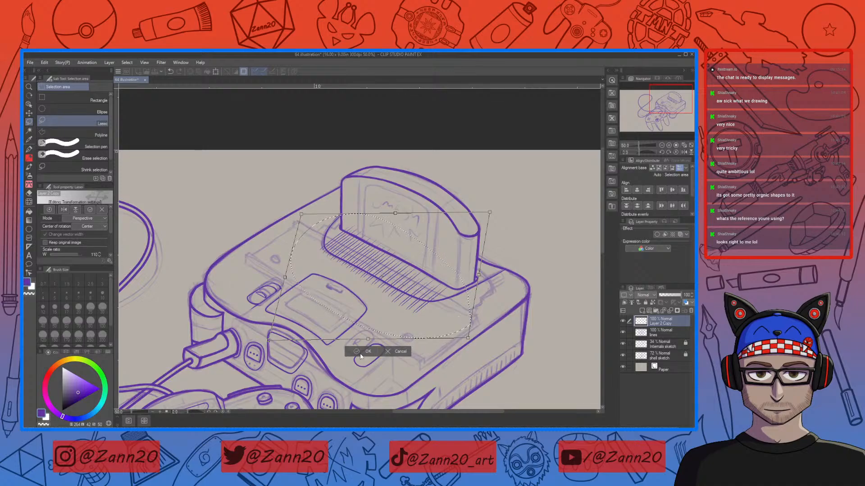
{"action": "key", "text": "Return"}
{"action": "key", "text": "ctrl+d"}
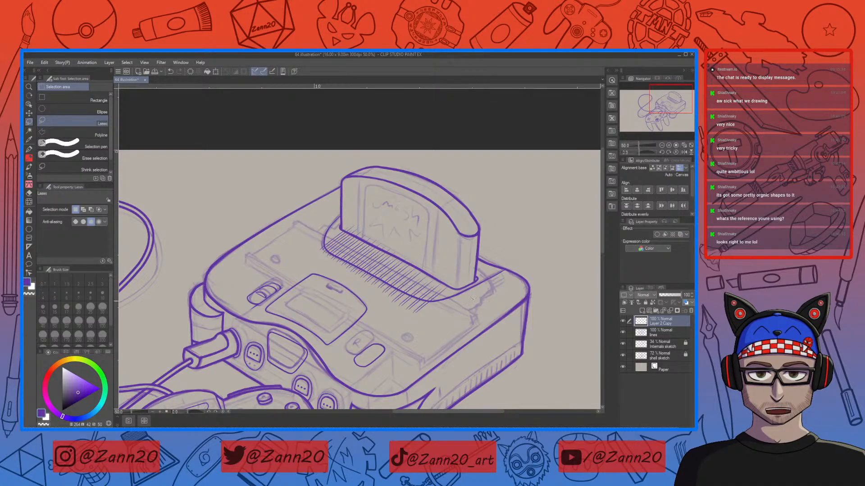
Step: Lasso the lower-right hatch strokes and nudge them slightly upward with Transform
{"action": "mouse_move", "coordinate": [461, 292]}
{"action": "left_mouse_down"}
{"action": "mouse_move", "coordinate": [385, 229]}
{"action": "mouse_move", "coordinate": [305, 253]}
{"action": "mouse_move", "coordinate": [450, 323]}
{"action": "mouse_move", "coordinate": [469, 287]}
{"action": "left_mouse_up"}
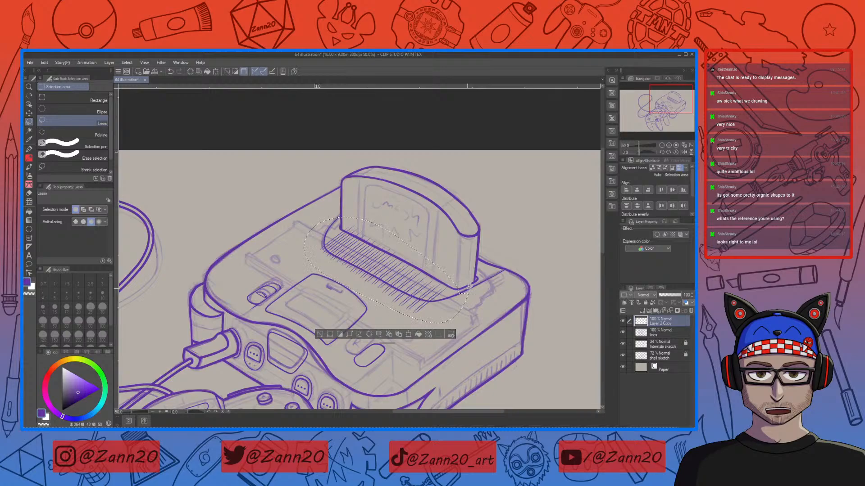
{"action": "key", "text": "ctrl+d"}
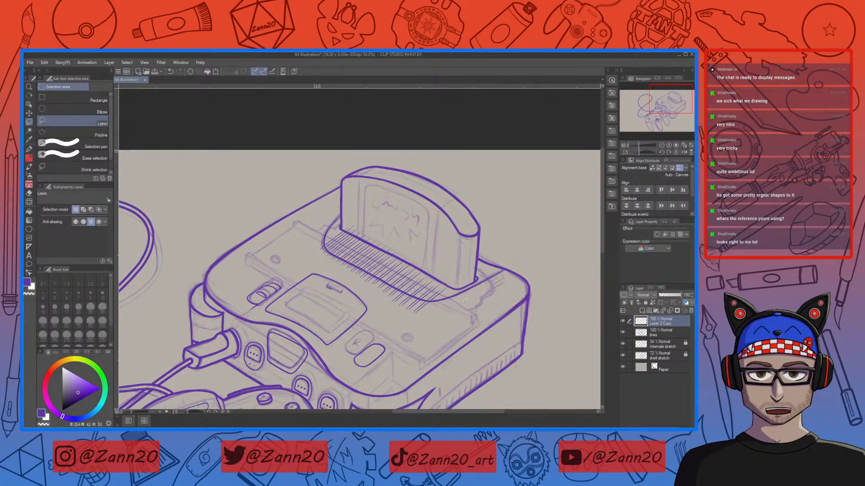
{"action": "mouse_move", "coordinate": [433, 320]}
{"action": "left_mouse_down"}
{"action": "mouse_move", "coordinate": [381, 299]}
{"action": "mouse_move", "coordinate": [373, 286]}
{"action": "mouse_move", "coordinate": [418, 255]}
{"action": "mouse_move", "coordinate": [436, 255]}
{"action": "mouse_move", "coordinate": [456, 278]}
{"action": "mouse_move", "coordinate": [443, 305]}
{"action": "left_mouse_up"}
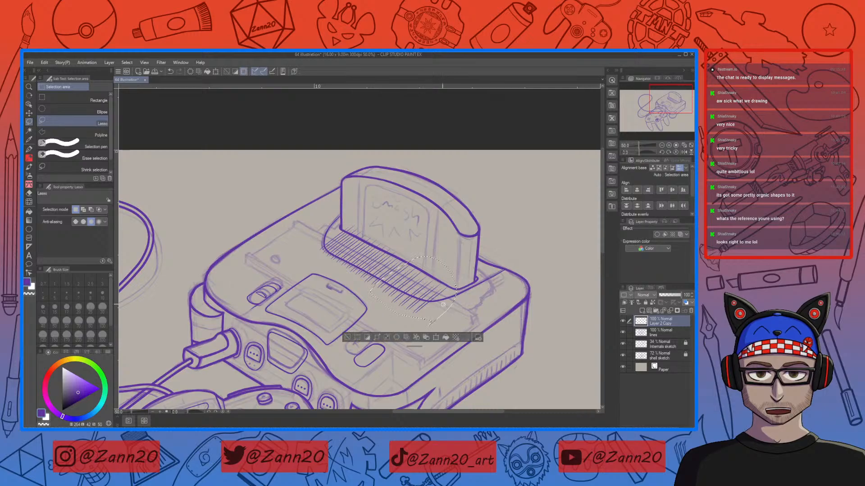
{"action": "left_click", "coordinate": [436, 337]}
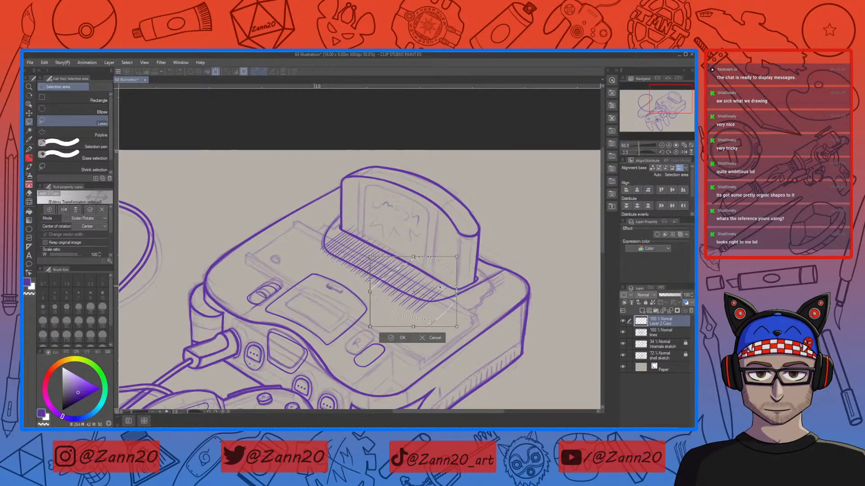
{"action": "left_click_drag", "start_coordinate": [441, 288], "coordinate": [443, 285]}
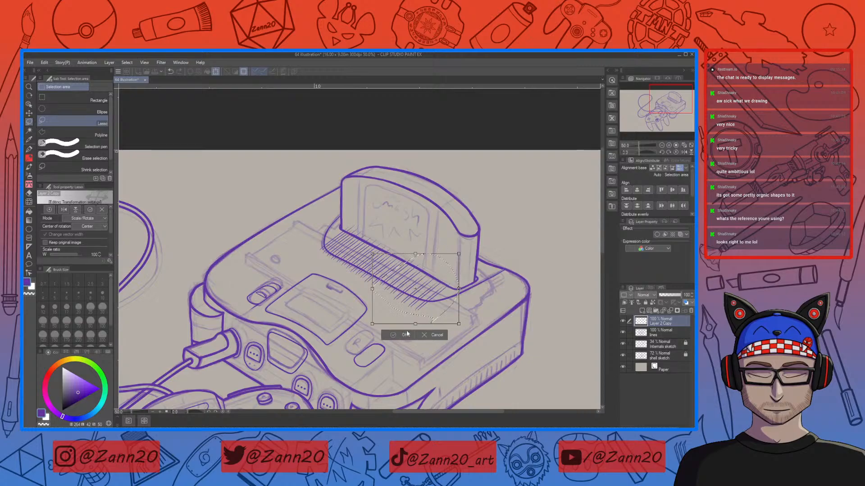
{"action": "left_click", "coordinate": [402, 333]}
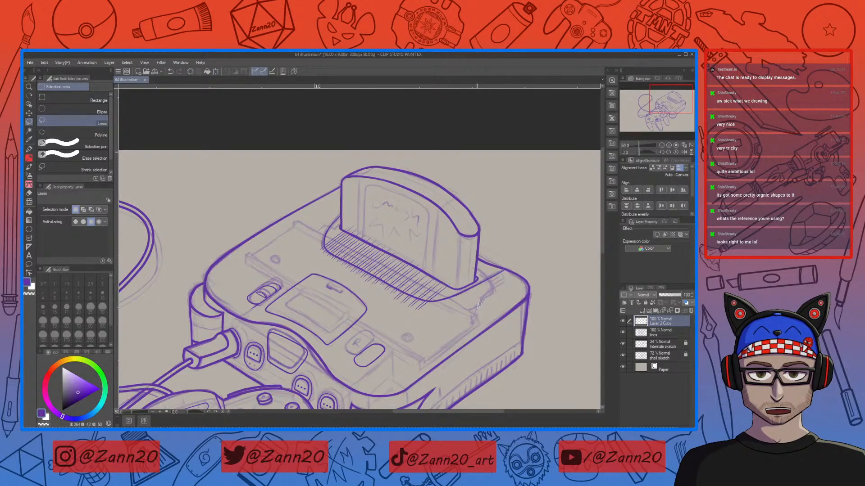
Step: Add a new layer above the hatching layer
{"action": "left_click_drag", "start_coordinate": [451, 276], "coordinate": [433, 255]}
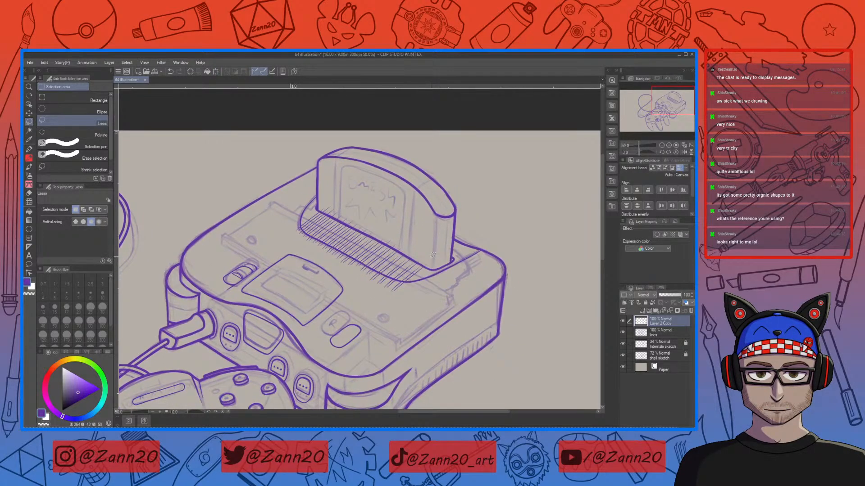
{"action": "key", "text": "ctrl+minus"}
{"action": "key", "text": "ctrl+plus"}
{"action": "key", "text": "ctrl+plus"}
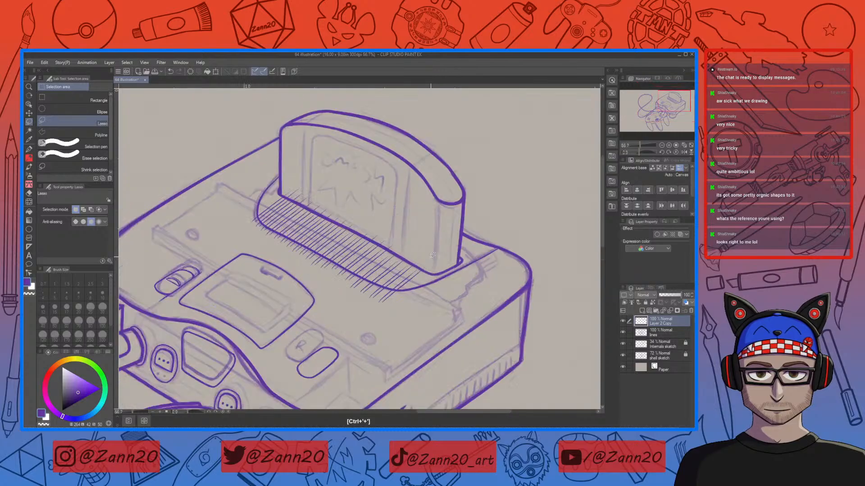
{"action": "key", "text": "ctrl+plus"}
{"action": "left_click_drag", "start_coordinate": [400, 297], "coordinate": [437, 306]}
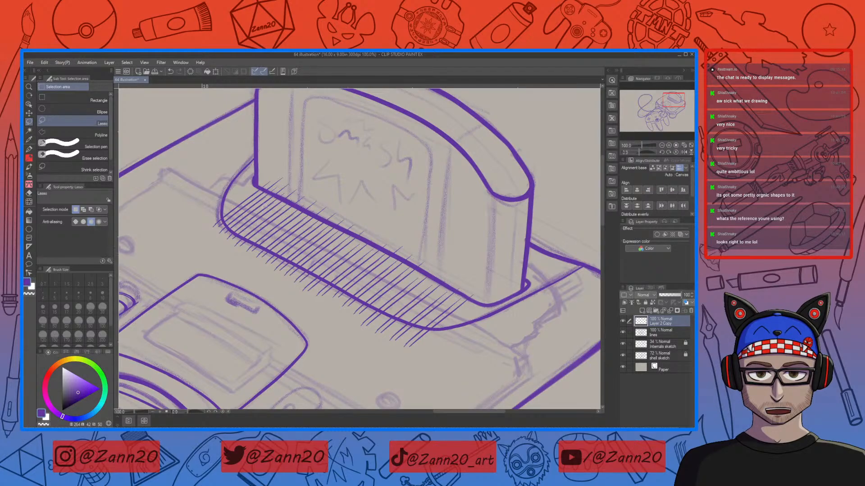
{"action": "left_click_drag", "start_coordinate": [461, 306], "coordinate": [414, 324]}
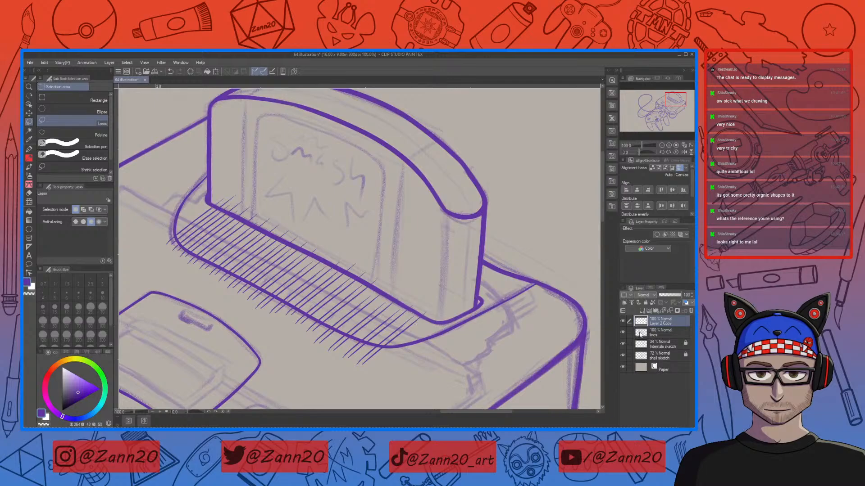
{"action": "left_click", "coordinate": [642, 311]}
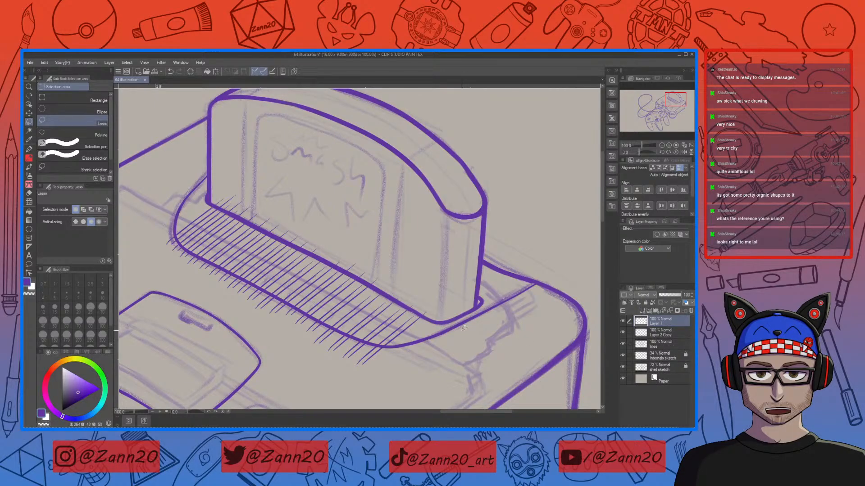
Step: On the new layer, draw a straight guide line along the hatch strokes with the pen, redrawing it once
{"action": "key", "text": "r"}
{"action": "mouse_move", "coordinate": [383, 204]}
{"action": "left_mouse_down"}
{"action": "mouse_move", "coordinate": [442, 199]}
{"action": "mouse_move", "coordinate": [482, 245]}
{"action": "mouse_move", "coordinate": [523, 326]}
{"action": "mouse_move", "coordinate": [509, 350]}
{"action": "left_mouse_up"}
{"action": "key", "text": "m"}
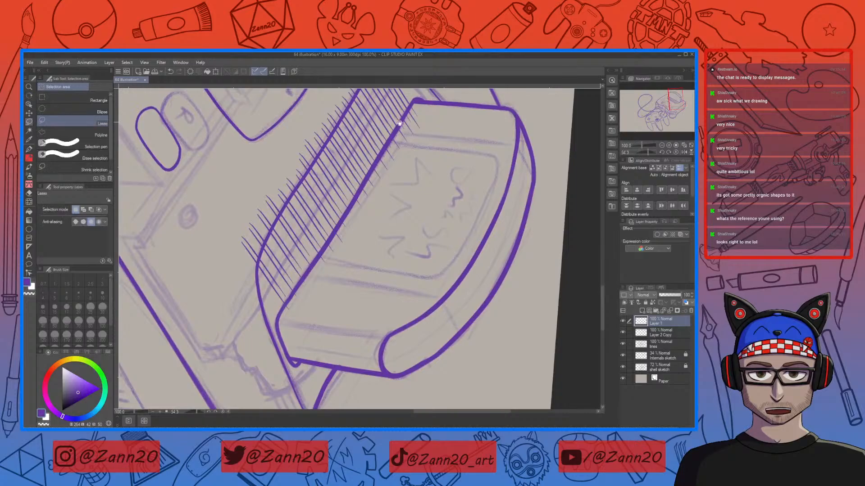
{"action": "left_click_drag", "start_coordinate": [383, 148], "coordinate": [403, 209]}
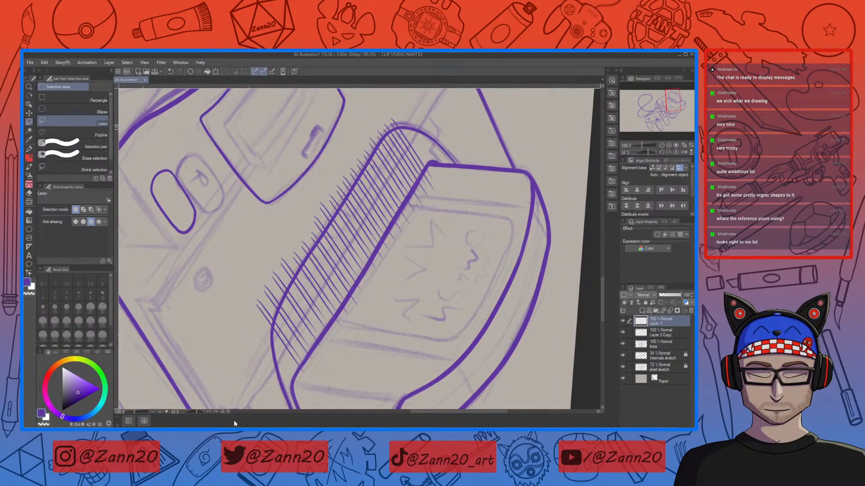
{"action": "key", "text": "p"}
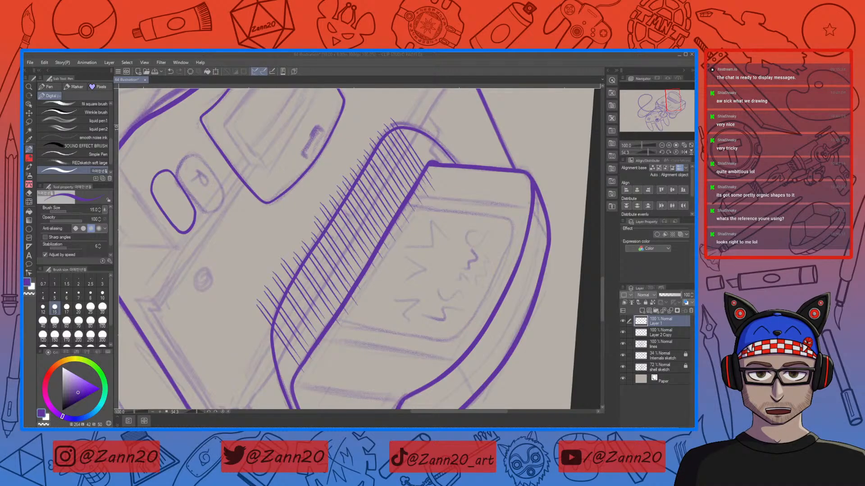
{"action": "left_click", "coordinate": [369, 80]}
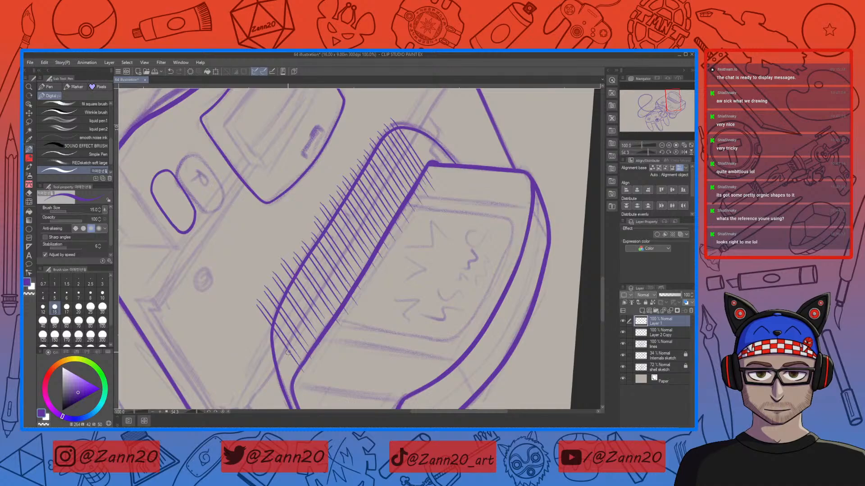
{"action": "left_click_drag", "start_coordinate": [294, 354], "coordinate": [423, 116]}
{"action": "key", "text": "ctrl+z"}
{"action": "left_click_drag", "start_coordinate": [416, 141], "coordinate": [276, 390]}
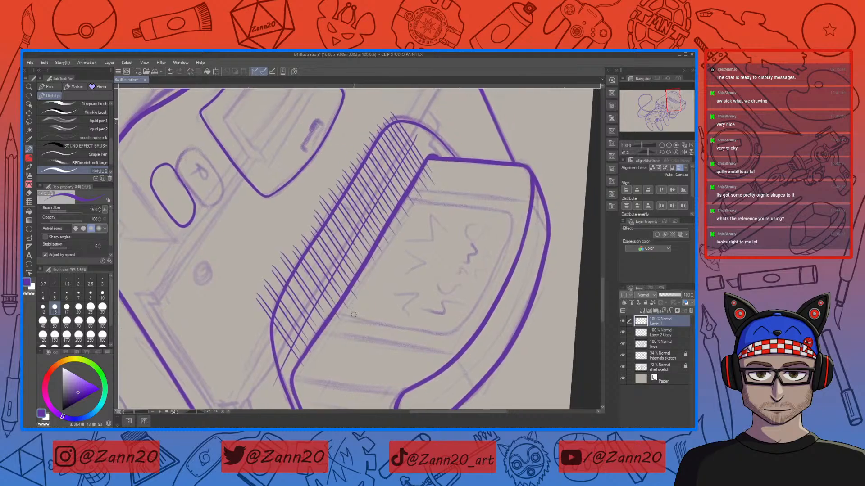
Step: Nudge the guide line left and upward with Transform and commit it
{"action": "key", "text": "ctrl+t"}
{"action": "key", "text": "Left"}
{"action": "key", "text": "Left"}
{"action": "key", "text": "Up"}
{"action": "key", "text": "Up"}
{"action": "key", "text": "Up"}
{"action": "key", "text": "Up"}
{"action": "key", "text": "Up"}
{"action": "key", "text": "Up"}
{"action": "key", "text": "Up"}
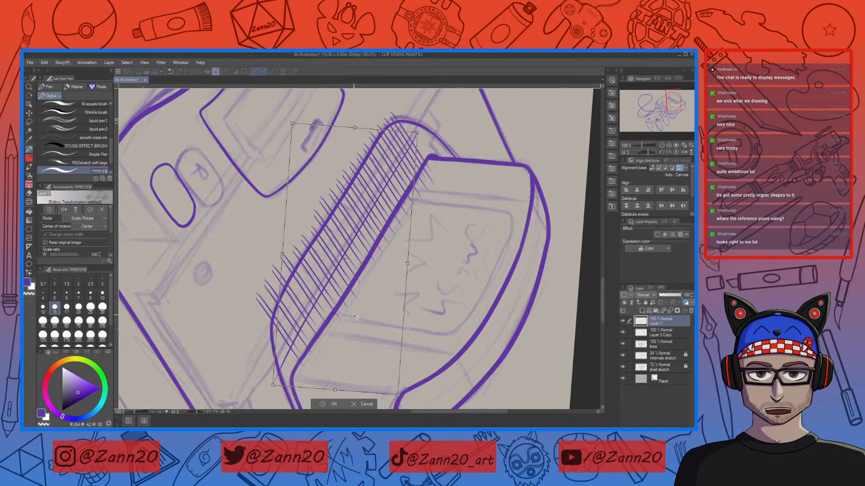
{"action": "key", "text": "Left"}
{"action": "key", "text": "Left"}
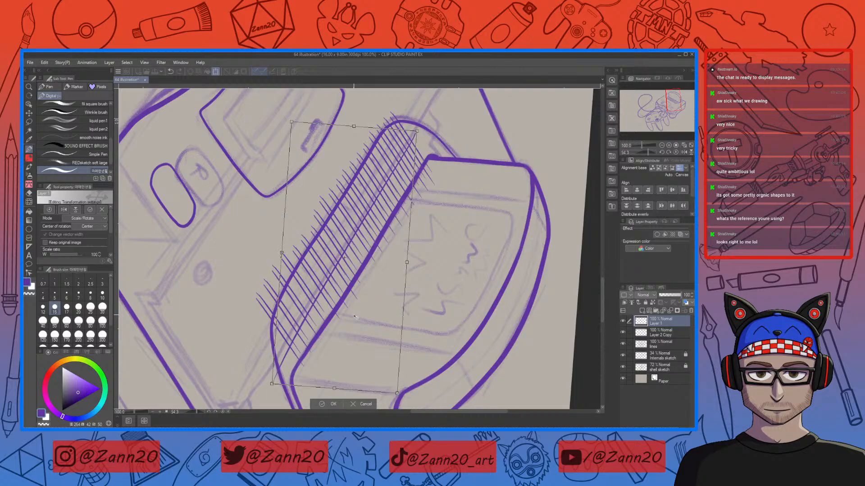
{"action": "left_click_drag", "start_coordinate": [464, 136], "coordinate": [462, 135]}
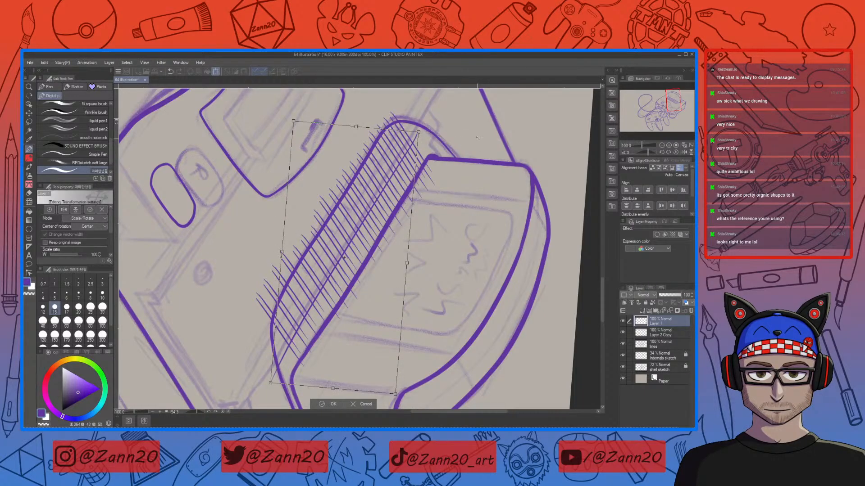
{"action": "left_click_drag", "start_coordinate": [477, 137], "coordinate": [480, 138]}
{"action": "left_click", "coordinate": [322, 404]}
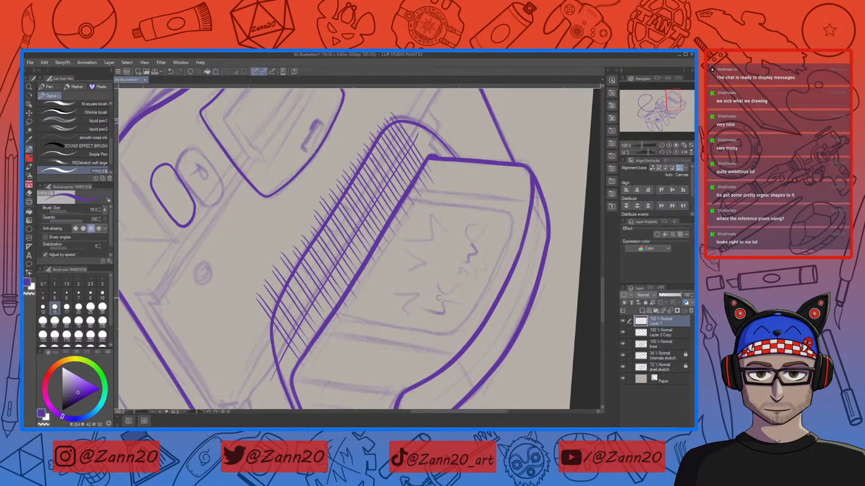
Step: On the hatching layer, lasso the lower-left hatch strokes and nudge them slightly down with Transform, then deselect
{"action": "key", "text": "e"}
{"action": "key", "text": "p"}
{"action": "left_click", "coordinate": [645, 335]}
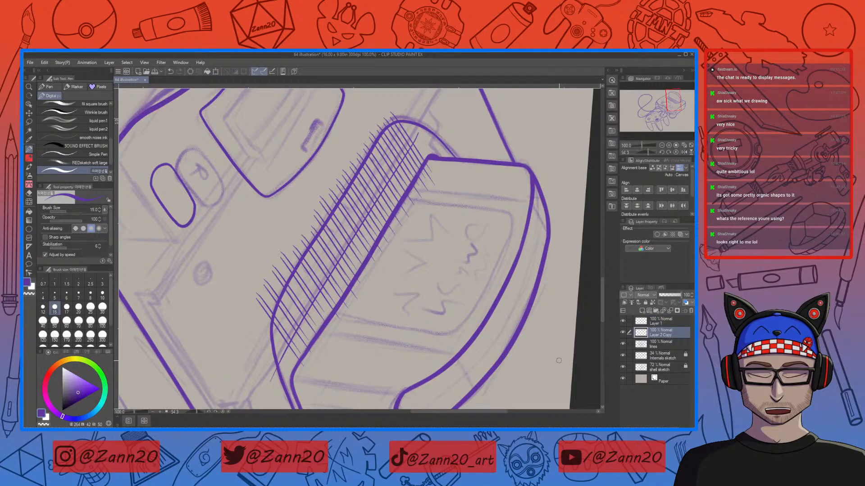
{"action": "key", "text": "m"}
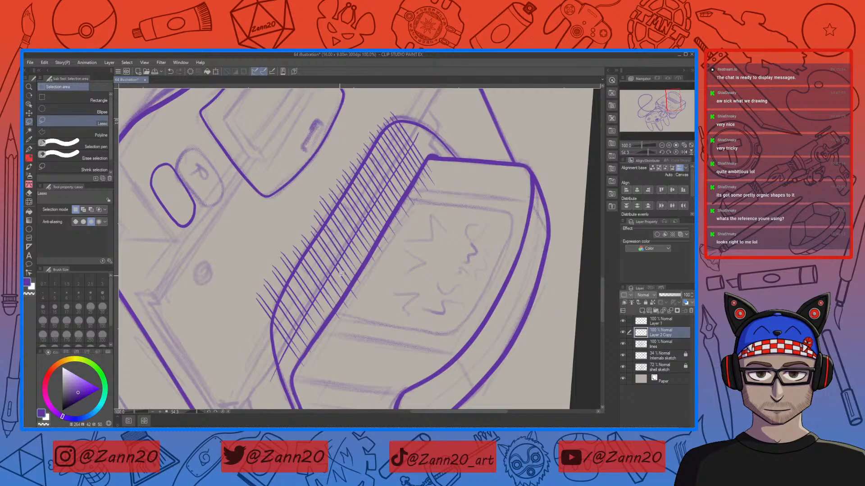
{"action": "left_click_drag", "start_coordinate": [304, 232], "coordinate": [316, 245]}
{"action": "left_click", "coordinate": [295, 235]}
{"action": "mouse_move", "coordinate": [321, 276]}
{"action": "left_mouse_down"}
{"action": "mouse_move", "coordinate": [345, 311]}
{"action": "mouse_move", "coordinate": [336, 358]}
{"action": "left_mouse_up"}
{"action": "mouse_move", "coordinate": [233, 286]}
{"action": "left_mouse_down"}
{"action": "mouse_move", "coordinate": [237, 253]}
{"action": "mouse_move", "coordinate": [279, 237]}
{"action": "left_mouse_up"}
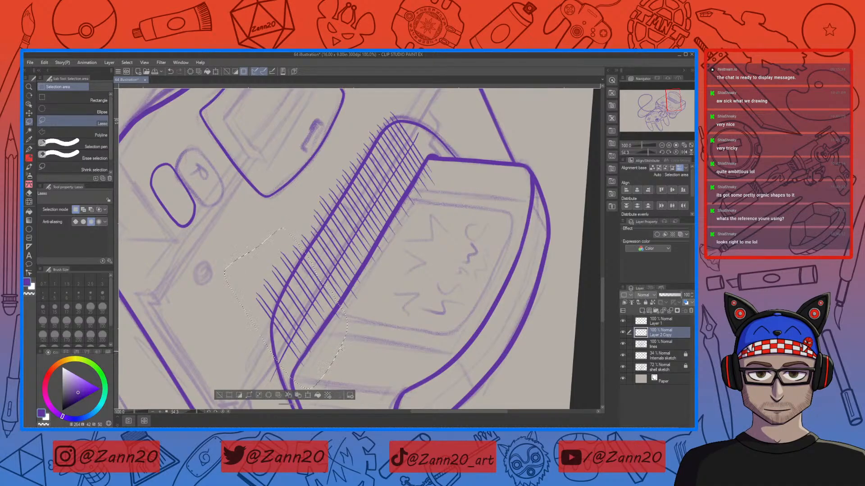
{"action": "key", "text": "ctrl+t"}
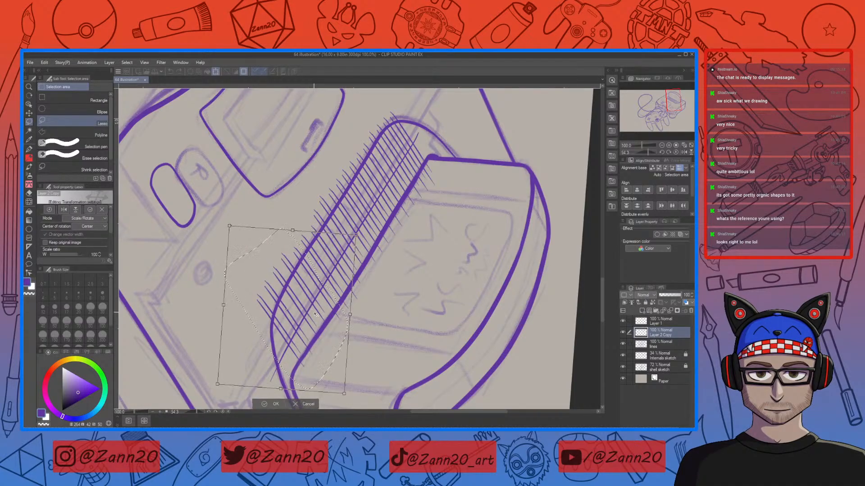
{"action": "left_click_drag", "start_coordinate": [317, 314], "coordinate": [321, 322]}
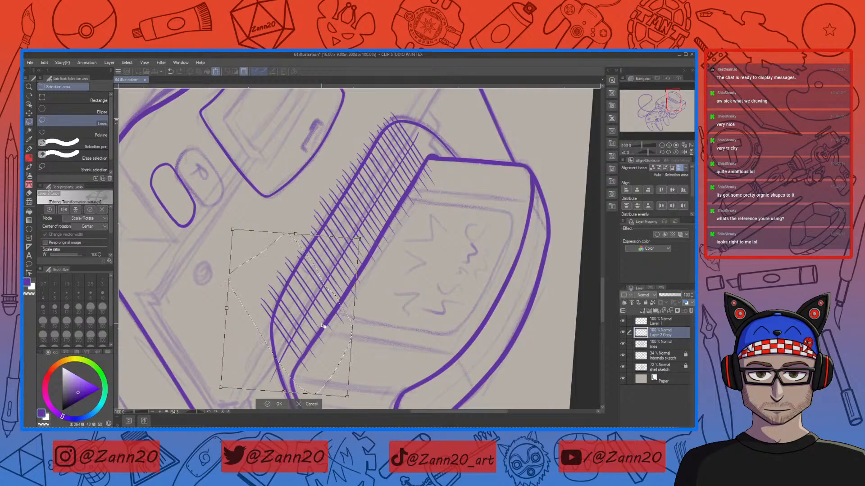
{"action": "key", "text": "Return"}
{"action": "key", "text": "ctrl+d"}
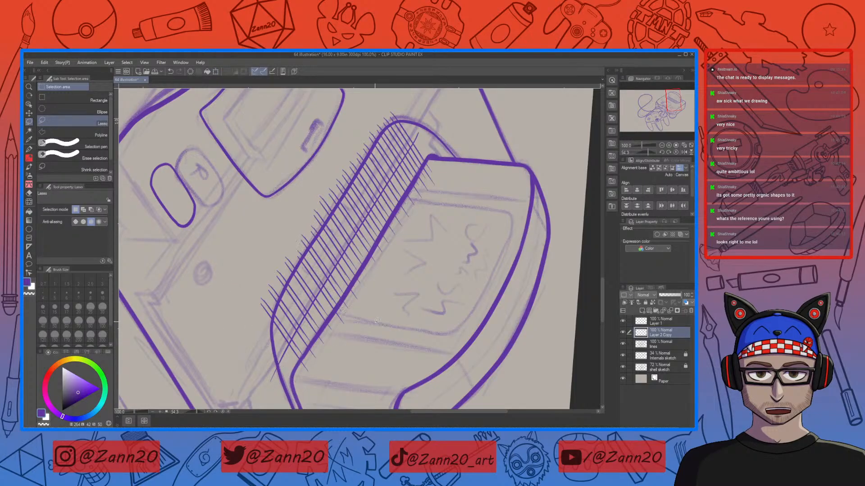
Step: Erase a small stray mark near the lower end of the hatching and switch back to the hatching layer
{"action": "key", "text": "e"}
{"action": "left_click_drag", "start_coordinate": [284, 343], "coordinate": [287, 346]}
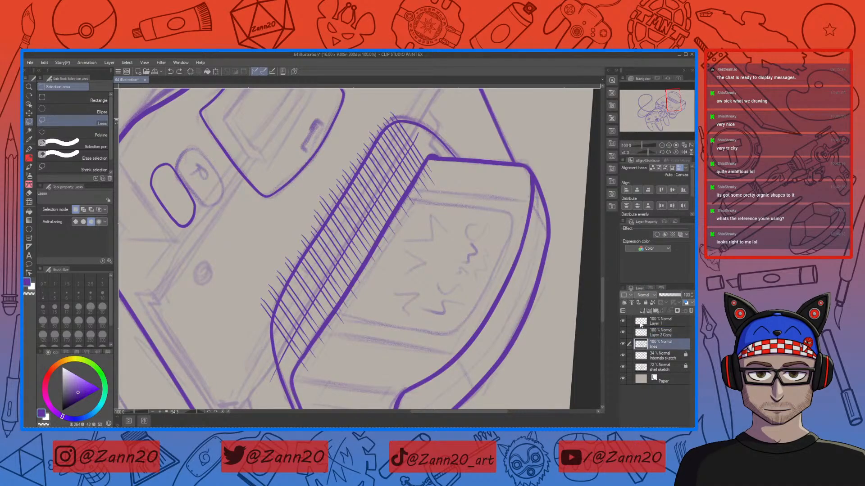
{"action": "left_click", "coordinate": [661, 321]}
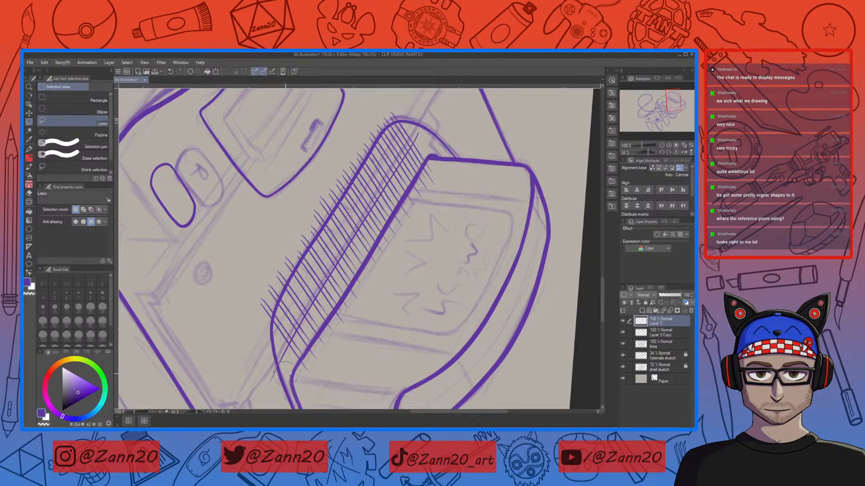
{"action": "left_click_drag", "start_coordinate": [410, 280], "coordinate": [429, 263]}
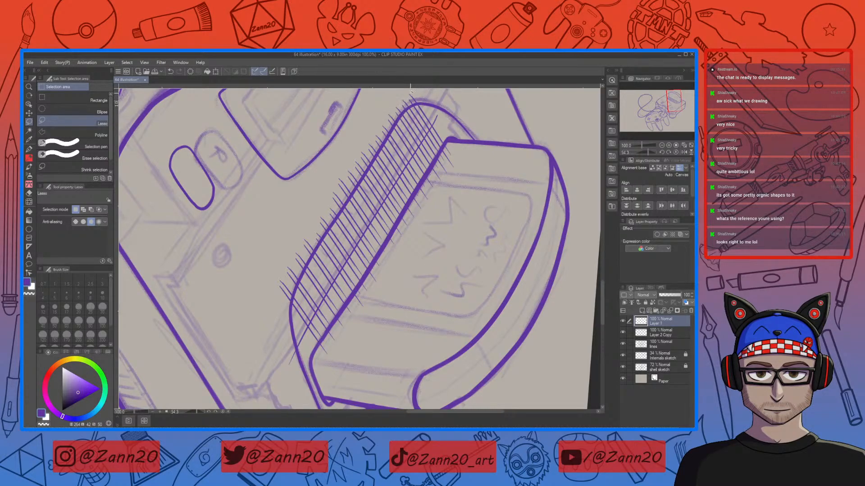
{"action": "left_click", "coordinate": [642, 333]}
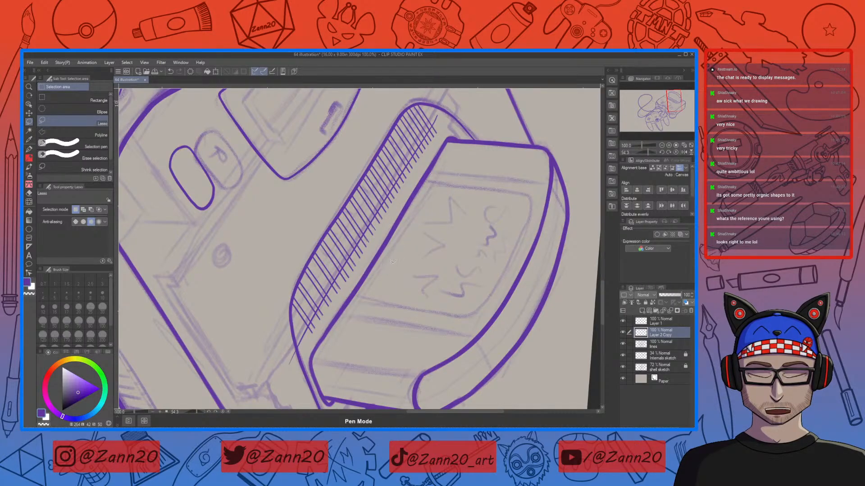
Step: Zoom in on the hatching and touch up the hatch stroke ends along the console top edge with the pen
{"action": "key", "text": "p"}
{"action": "key", "text": "c"}
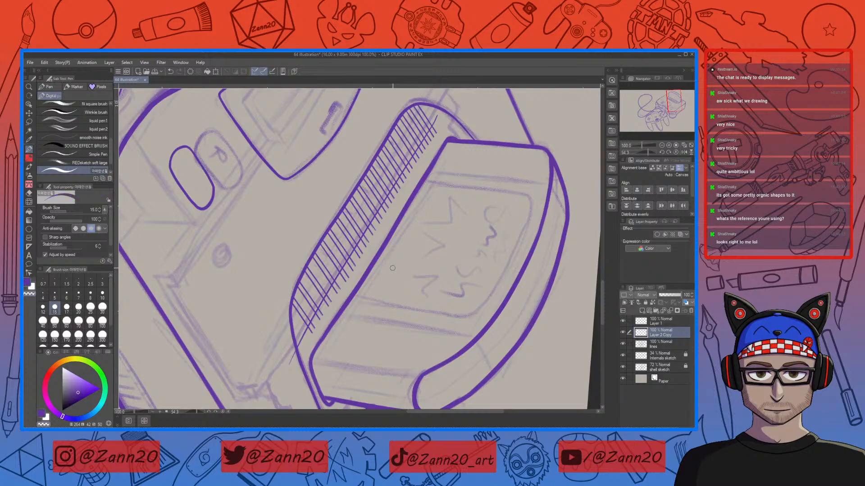
{"action": "key", "text": "ctrl+minus"}
{"action": "key", "text": "ctrl+plus"}
{"action": "key", "text": "ctrl+plus"}
{"action": "key", "text": "ctrl+plus"}
{"action": "left_click_drag", "start_coordinate": [308, 316], "coordinate": [291, 333]}
{"action": "left_click_drag", "start_coordinate": [331, 281], "coordinate": [305, 306]}
{"action": "mouse_move", "coordinate": [343, 251]}
{"action": "left_mouse_down"}
{"action": "mouse_move", "coordinate": [321, 277]}
{"action": "mouse_move", "coordinate": [332, 279]}
{"action": "mouse_move", "coordinate": [346, 261]}
{"action": "mouse_move", "coordinate": [352, 227]}
{"action": "mouse_move", "coordinate": [388, 251]}
{"action": "mouse_move", "coordinate": [368, 288]}
{"action": "mouse_move", "coordinate": [332, 271]}
{"action": "mouse_move", "coordinate": [347, 247]}
{"action": "mouse_move", "coordinate": [349, 314]}
{"action": "mouse_move", "coordinate": [328, 297]}
{"action": "mouse_move", "coordinate": [317, 303]}
{"action": "mouse_move", "coordinate": [340, 277]}
{"action": "mouse_move", "coordinate": [328, 270]}
{"action": "mouse_move", "coordinate": [347, 242]}
{"action": "mouse_move", "coordinate": [354, 261]}
{"action": "mouse_move", "coordinate": [358, 221]}
{"action": "mouse_move", "coordinate": [315, 306]}
{"action": "left_mouse_up"}
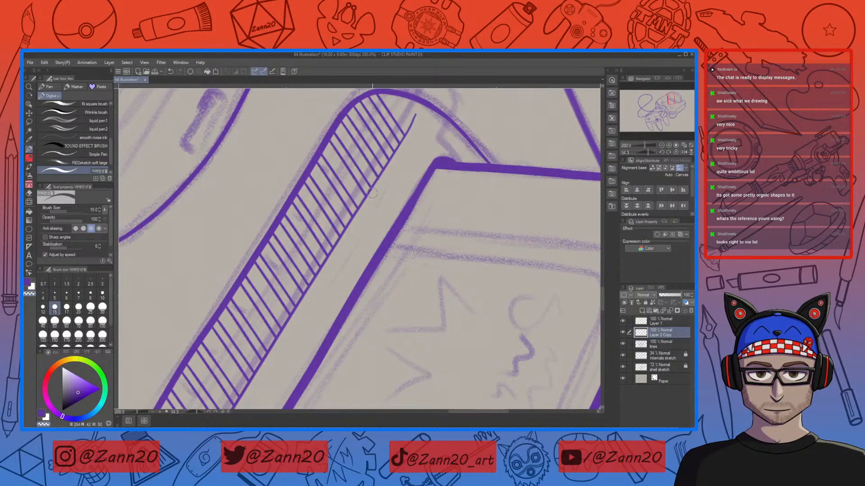
{"action": "left_click_drag", "start_coordinate": [360, 222], "coordinate": [395, 233]}
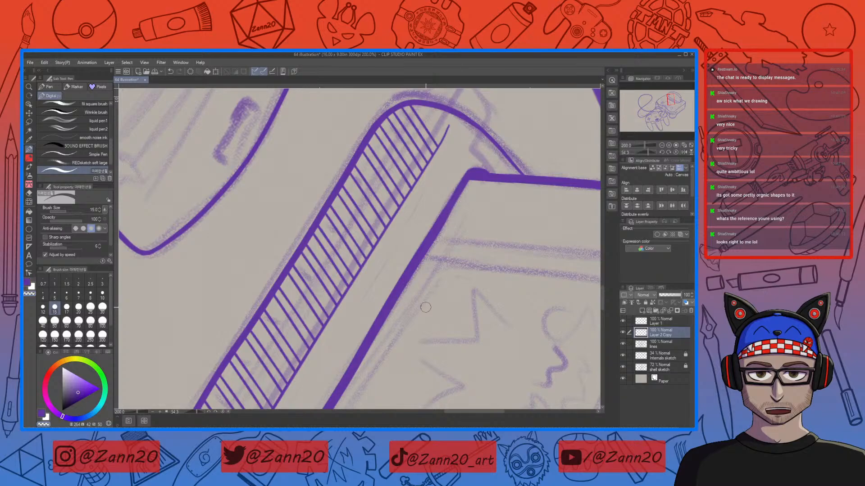
Step: On the guide layer, draw a long straight line along the hatching's inner edge, redrawing it several times
{"action": "key", "text": "ctrl+minus"}
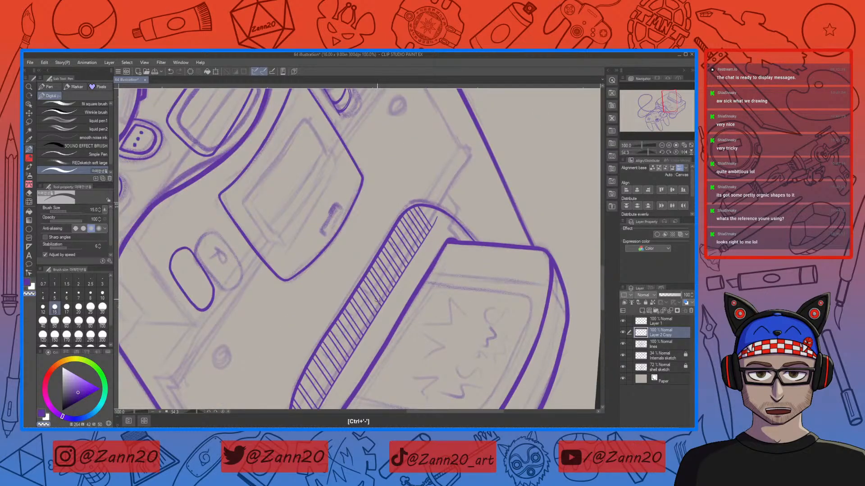
{"action": "key", "text": "c"}
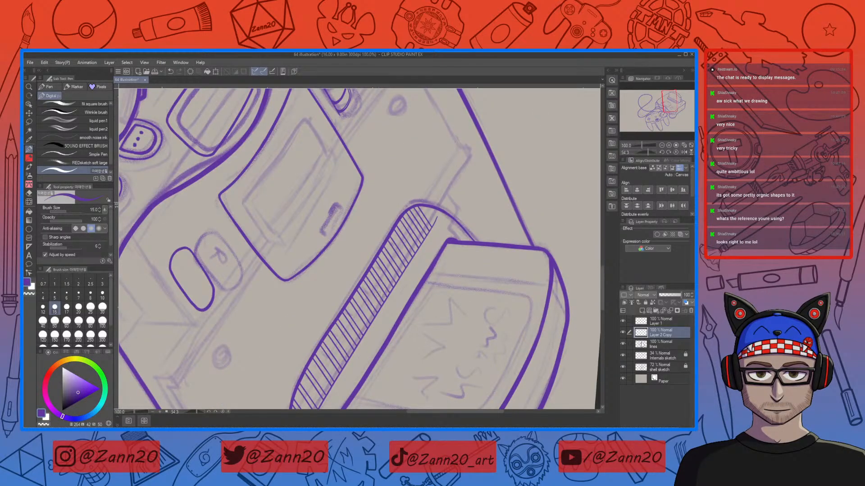
{"action": "left_click", "coordinate": [640, 321]}
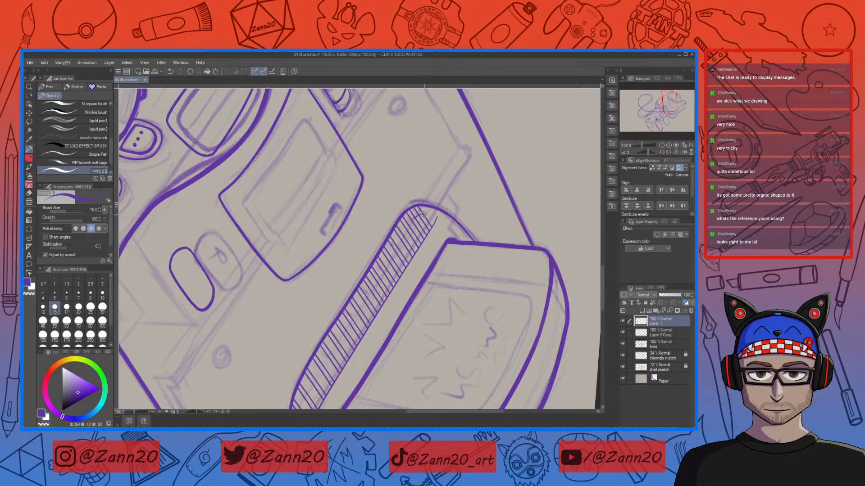
{"action": "key", "text": "ctrl+z"}
{"action": "left_click_drag", "start_coordinate": [423, 214], "coordinate": [332, 331]}
{"action": "left_click_drag", "start_coordinate": [381, 319], "coordinate": [419, 206]}
{"action": "key", "text": "ctrl+z"}
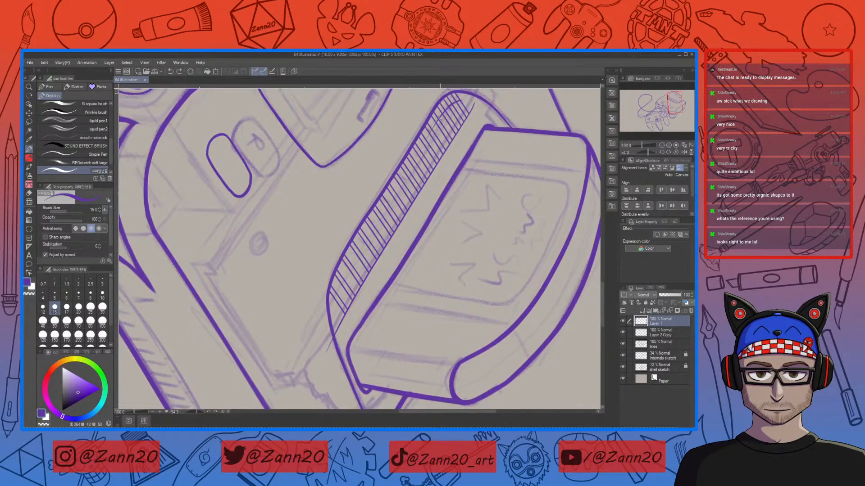
{"action": "left_click_drag", "start_coordinate": [444, 111], "coordinate": [333, 286]}
{"action": "key", "text": "ctrl+z"}
{"action": "left_click_drag", "start_coordinate": [445, 110], "coordinate": [333, 288]}
{"action": "key", "text": "ctrl+z"}
{"action": "left_click_drag", "start_coordinate": [443, 111], "coordinate": [297, 375]}
{"action": "key", "text": "ctrl+z"}
{"action": "left_click_drag", "start_coordinate": [437, 122], "coordinate": [306, 344]}
{"action": "key", "text": "ctrl+z"}
{"action": "left_click_drag", "start_coordinate": [438, 119], "coordinate": [313, 324]}
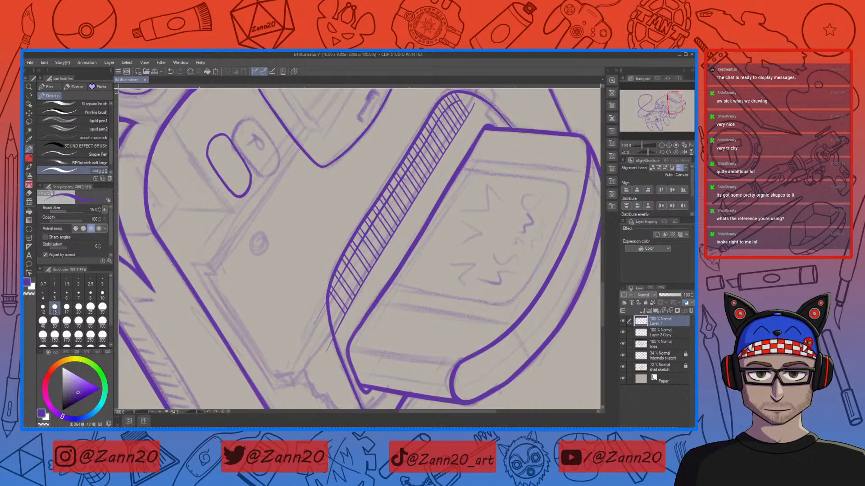
Step: Try short strokes at the hatching's lower end, undoing them, and add a small stroke at the upper end
{"action": "left_click_drag", "start_coordinate": [339, 279], "coordinate": [338, 312]}
{"action": "key", "text": "ctrl+z"}
{"action": "left_click_drag", "start_coordinate": [338, 280], "coordinate": [334, 314]}
{"action": "key", "text": "ctrl+z"}
{"action": "left_click_drag", "start_coordinate": [341, 275], "coordinate": [336, 300]}
{"action": "key", "text": "ctrl+z"}
{"action": "key", "text": "ctrl+z"}
{"action": "mouse_move", "coordinate": [468, 107]}
{"action": "left_mouse_down"}
{"action": "mouse_move", "coordinate": [432, 131]}
{"action": "mouse_move", "coordinate": [447, 111]}
{"action": "left_mouse_up"}
{"action": "key", "text": "e"}
{"action": "key", "text": "p"}
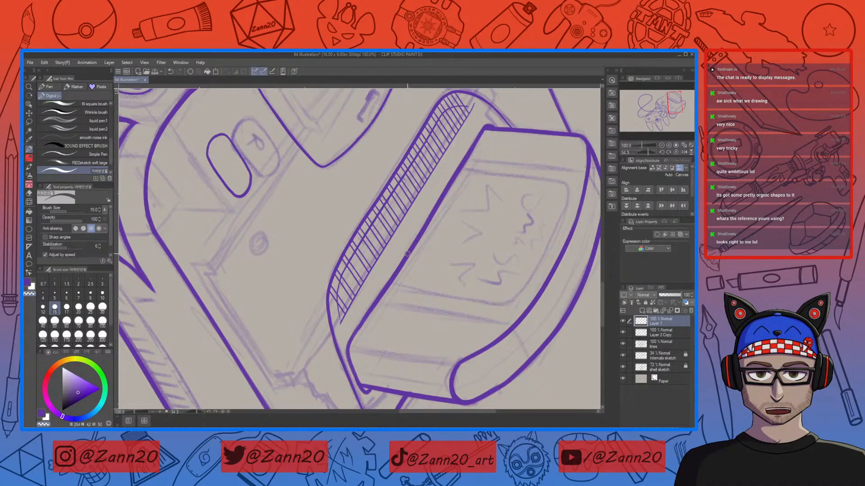
Step: Zoom in and ink a straight line running lengthwise through the hatch strokes, turning them into a ladder of cells
{"action": "key", "text": "ctrl+minus"}
{"action": "key", "text": "ctrl+plus"}
{"action": "key", "text": "ctrl+plus"}
{"action": "key", "text": "ctrl+plus"}
{"action": "left_click_drag", "start_coordinate": [450, 119], "coordinate": [421, 211]}
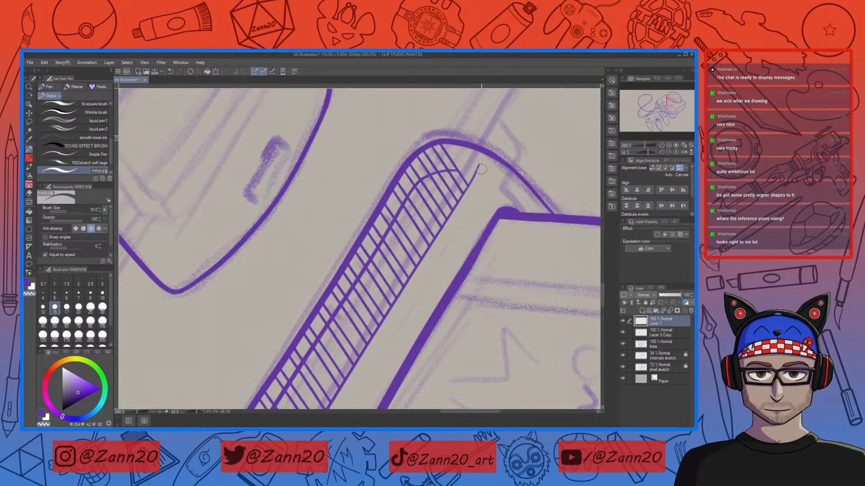
{"action": "left_click_drag", "start_coordinate": [480, 164], "coordinate": [471, 181]}
{"action": "left_click_drag", "start_coordinate": [422, 278], "coordinate": [523, 116]}
{"action": "left_click_drag", "start_coordinate": [376, 340], "coordinate": [494, 176]}
{"action": "left_click_drag", "start_coordinate": [427, 272], "coordinate": [424, 279]}
{"action": "left_click_drag", "start_coordinate": [420, 248], "coordinate": [423, 266]}
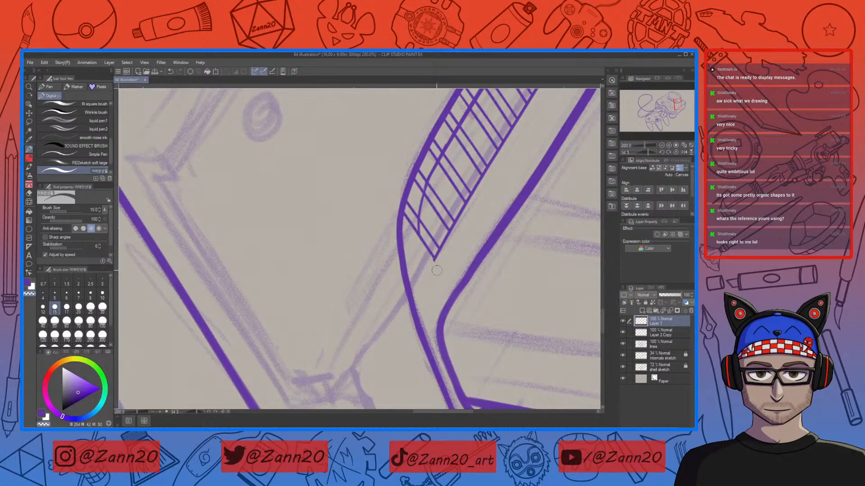
Step: Draw a second lengthwise line through the hatch cells along the grille
{"action": "mouse_move", "coordinate": [483, 214]}
{"action": "left_mouse_down"}
{"action": "mouse_move", "coordinate": [425, 310]}
{"action": "mouse_move", "coordinate": [396, 334]}
{"action": "mouse_move", "coordinate": [428, 315]}
{"action": "mouse_move", "coordinate": [451, 279]}
{"action": "mouse_move", "coordinate": [429, 275]}
{"action": "left_mouse_up"}
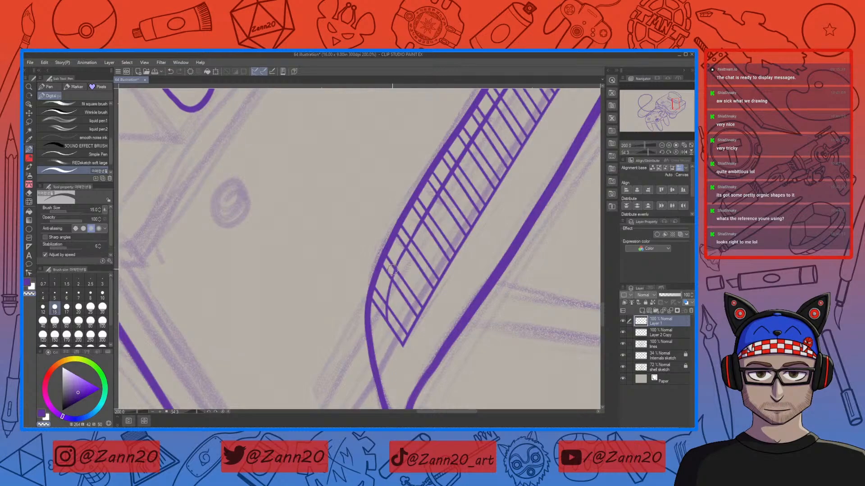
{"action": "left_click_drag", "start_coordinate": [408, 236], "coordinate": [380, 307]}
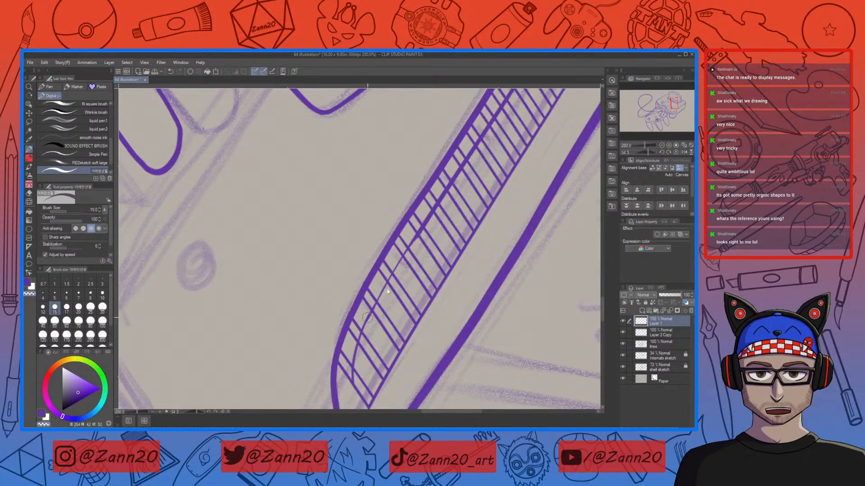
{"action": "left_click_drag", "start_coordinate": [437, 230], "coordinate": [383, 306]}
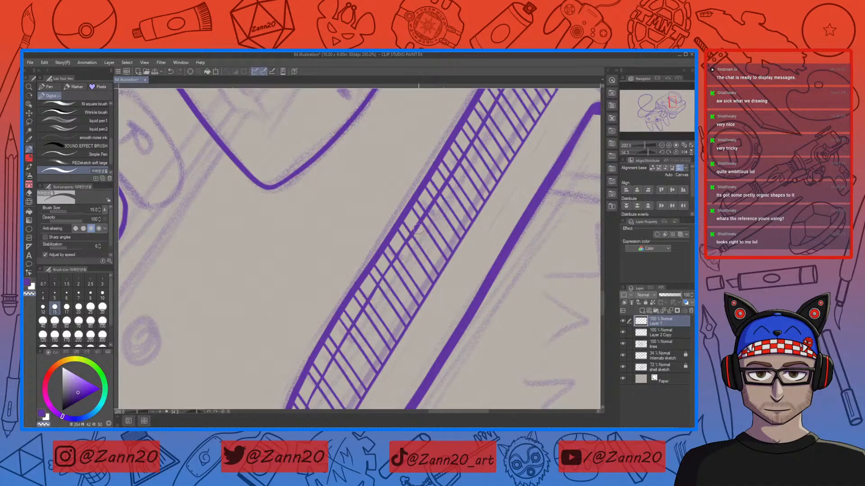
{"action": "left_click_drag", "start_coordinate": [431, 233], "coordinate": [417, 257]}
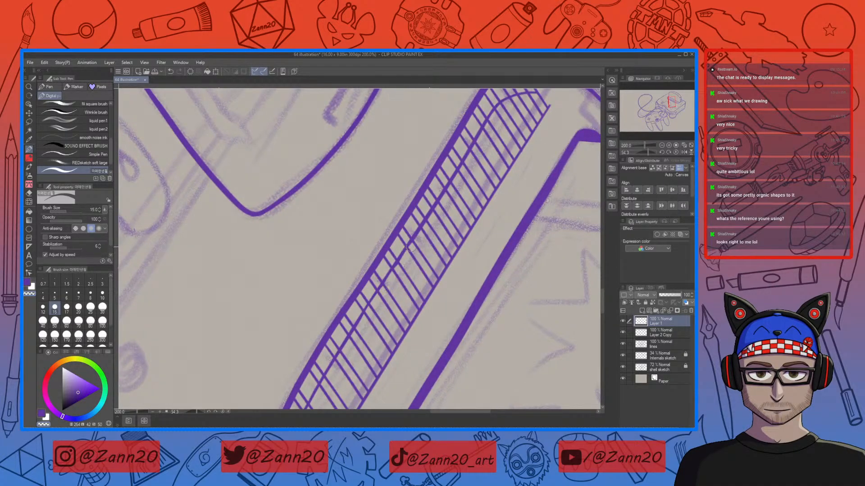
{"action": "left_click_drag", "start_coordinate": [402, 260], "coordinate": [378, 301]}
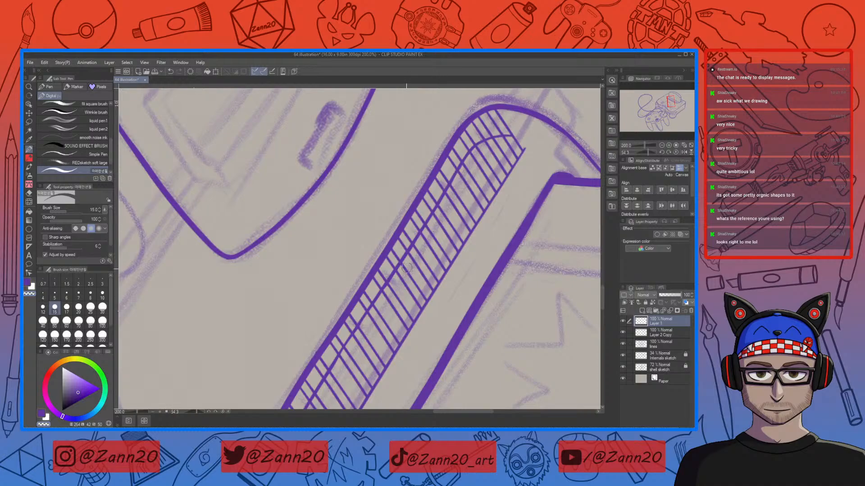
{"action": "mouse_move", "coordinate": [463, 287]}
{"action": "left_mouse_down"}
{"action": "mouse_move", "coordinate": [474, 251]}
{"action": "mouse_move", "coordinate": [477, 346]}
{"action": "left_mouse_up"}
{"action": "left_click_drag", "start_coordinate": [504, 284], "coordinate": [480, 317]}
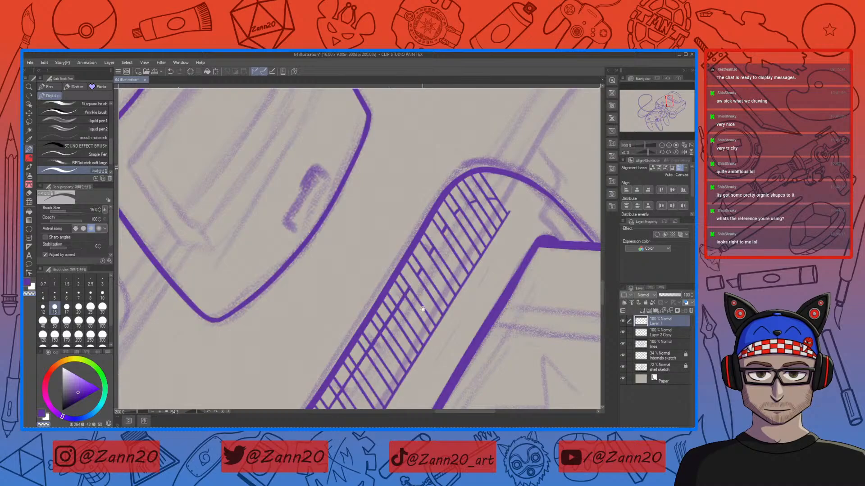
Step: Ink short strokes inside each hatch cell along the grille, dividing the cells into narrow slot shapes
{"action": "left_click_drag", "start_coordinate": [410, 285], "coordinate": [427, 198]}
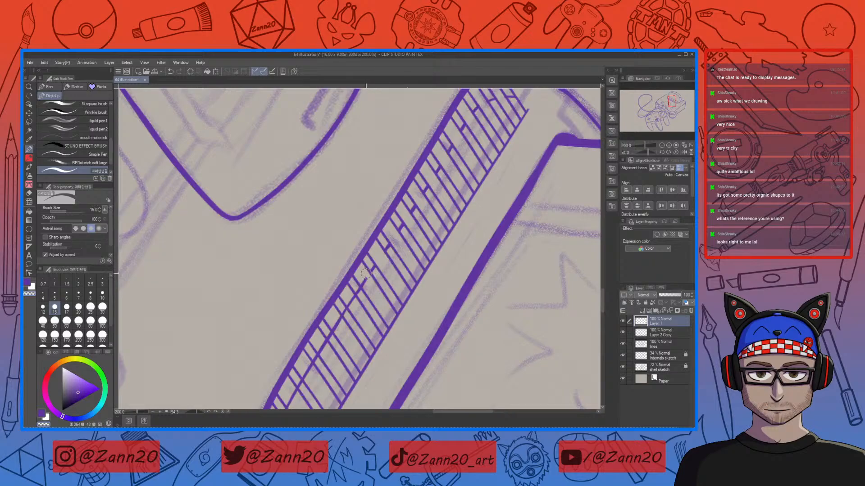
{"action": "left_click_drag", "start_coordinate": [365, 286], "coordinate": [382, 193]}
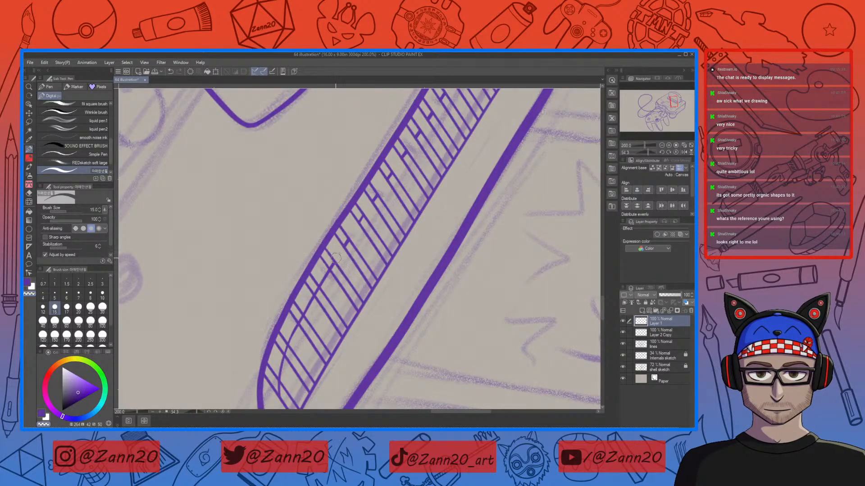
{"action": "left_click_drag", "start_coordinate": [336, 258], "coordinate": [331, 202]}
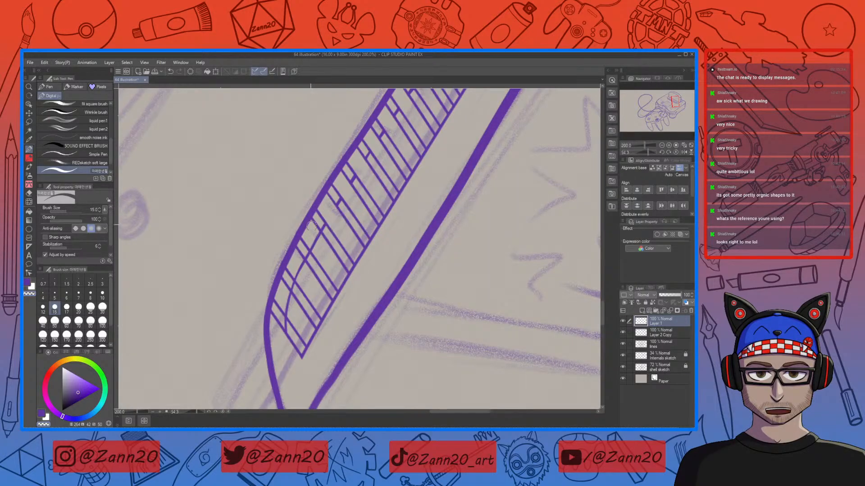
{"action": "left_click_drag", "start_coordinate": [318, 257], "coordinate": [336, 211]}
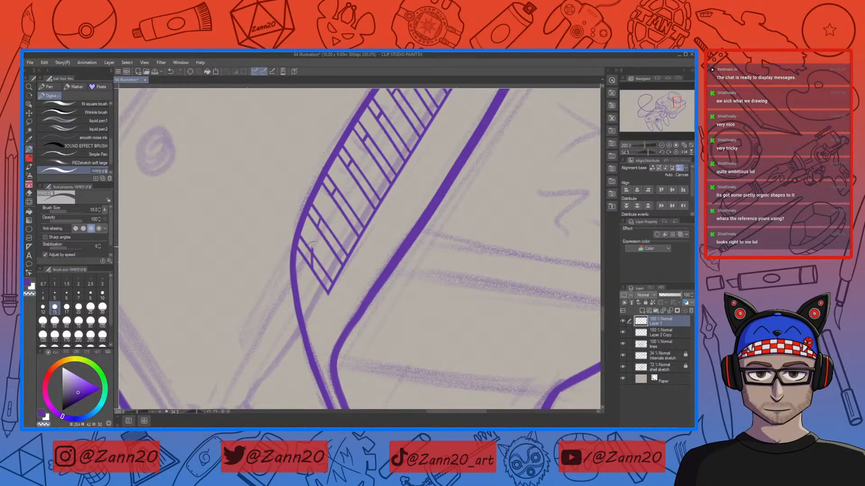
{"action": "left_click_drag", "start_coordinate": [338, 287], "coordinate": [356, 300]}
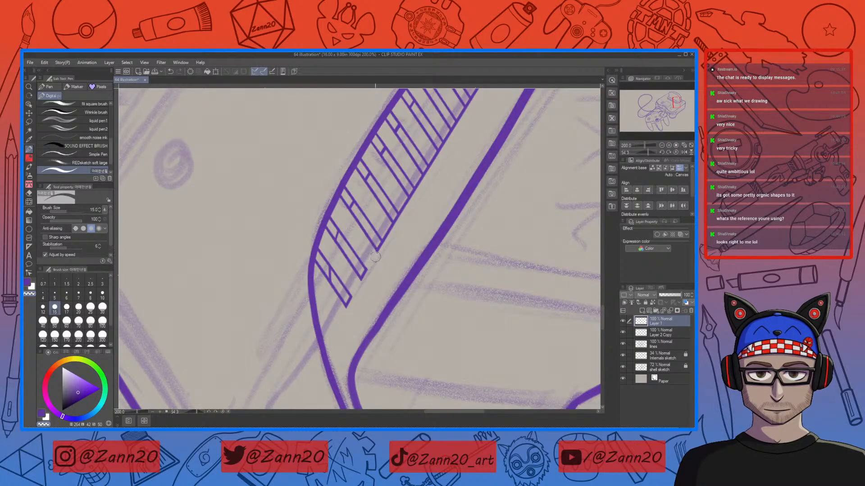
{"action": "left_click_drag", "start_coordinate": [415, 248], "coordinate": [363, 314]}
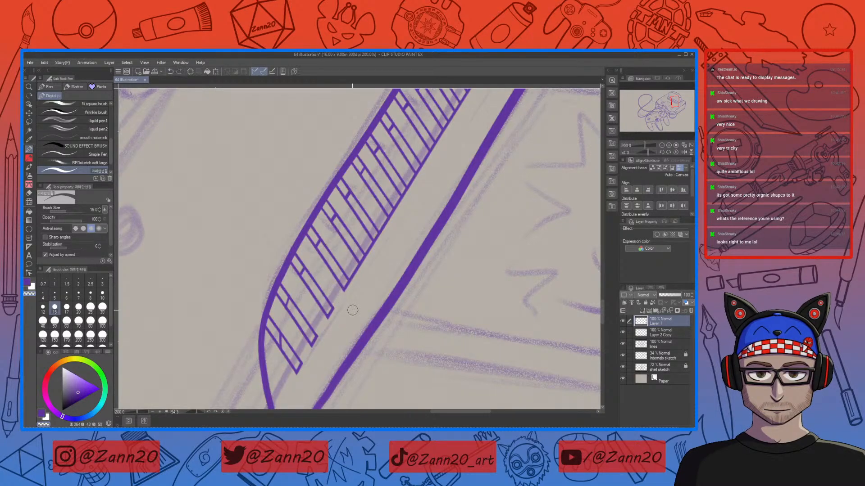
{"action": "left_click_drag", "start_coordinate": [345, 266], "coordinate": [367, 300]}
{"action": "left_click_drag", "start_coordinate": [351, 270], "coordinate": [369, 289]}
{"action": "left_click_drag", "start_coordinate": [371, 252], "coordinate": [335, 298]}
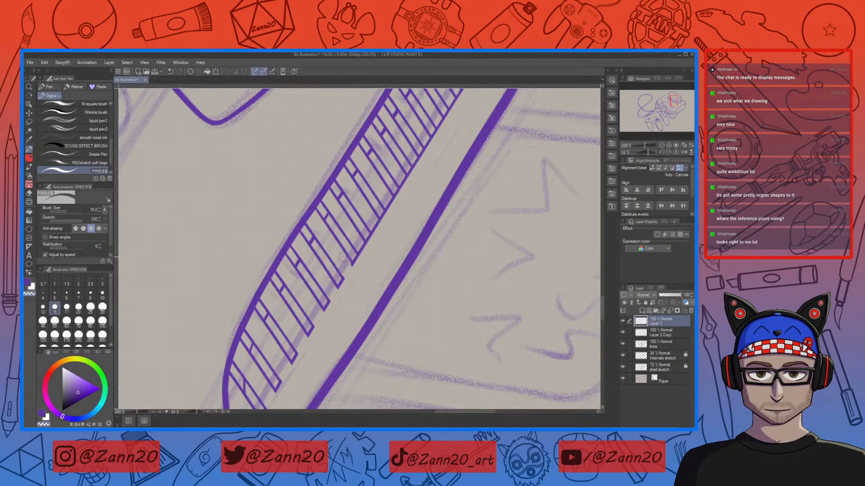
{"action": "mouse_move", "coordinate": [364, 269]}
{"action": "left_mouse_down"}
{"action": "mouse_move", "coordinate": [333, 315]}
{"action": "mouse_move", "coordinate": [309, 325]}
{"action": "mouse_move", "coordinate": [309, 315]}
{"action": "left_mouse_up"}
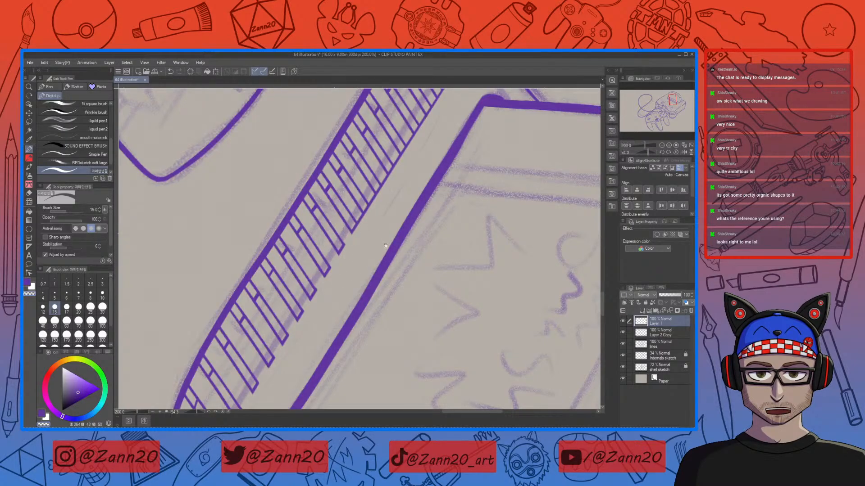
{"action": "left_click_drag", "start_coordinate": [356, 219], "coordinate": [280, 346]}
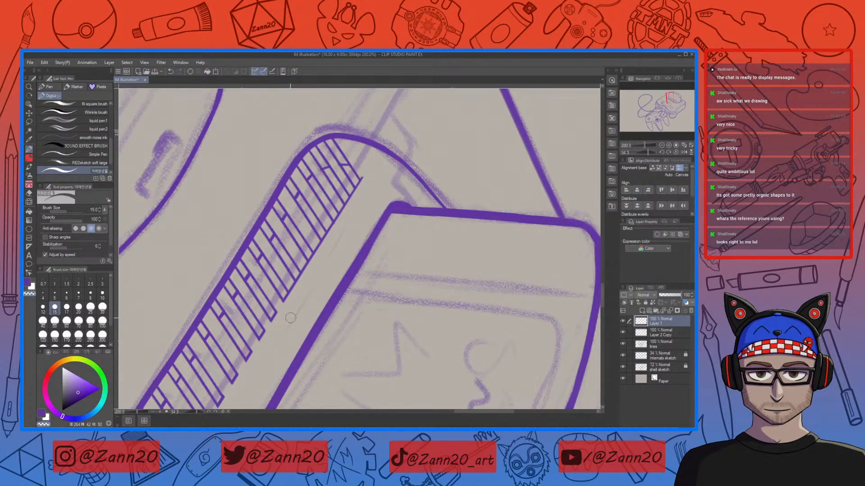
{"action": "left_click_drag", "start_coordinate": [308, 304], "coordinate": [286, 332]}
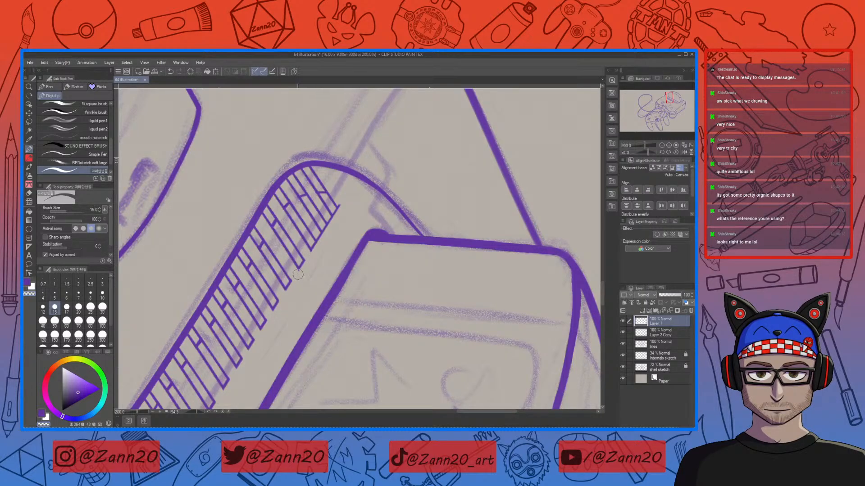
{"action": "left_click_drag", "start_coordinate": [307, 274], "coordinate": [308, 313]}
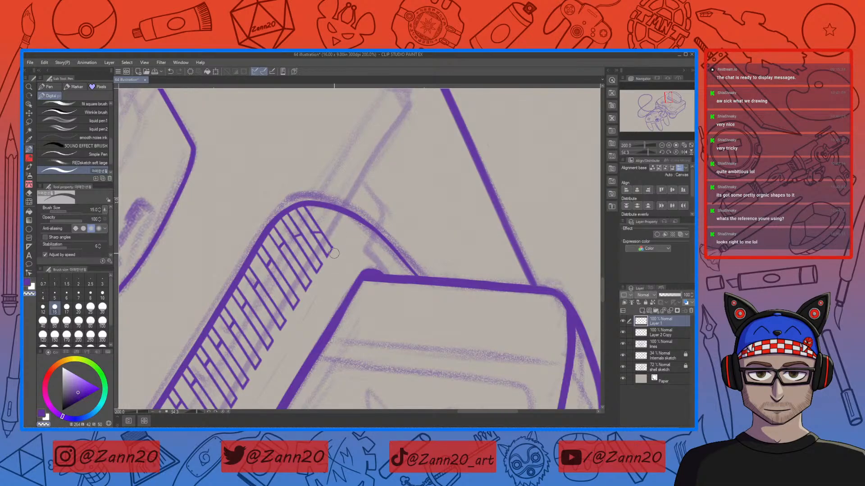
Step: Switch to the Layer 2 Copy layer and clean the grille's upper cells into narrow slanted slots
{"action": "left_click", "coordinate": [642, 333]}
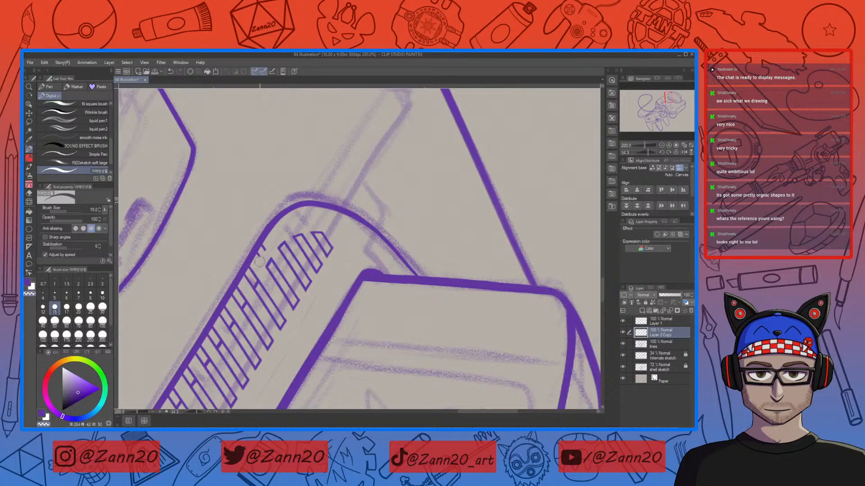
{"action": "mouse_move", "coordinate": [257, 280]}
{"action": "left_mouse_down"}
{"action": "mouse_move", "coordinate": [258, 270]}
{"action": "mouse_move", "coordinate": [344, 220]}
{"action": "left_mouse_up"}
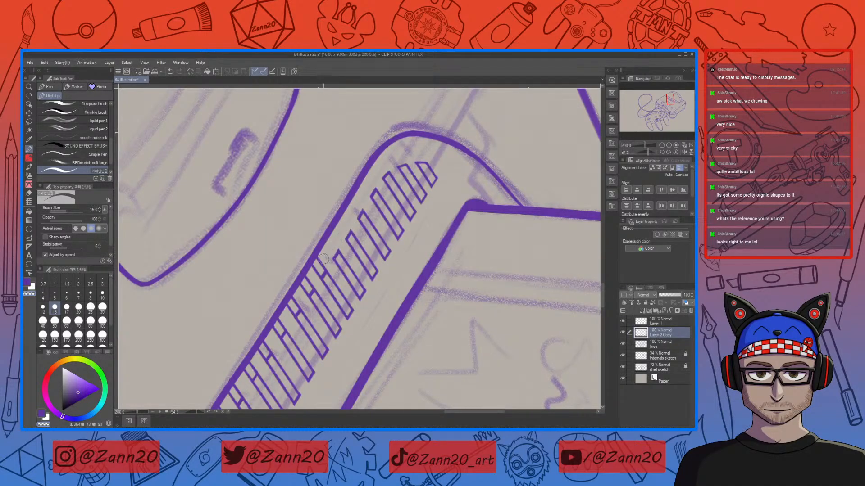
{"action": "left_click", "coordinate": [640, 323]}
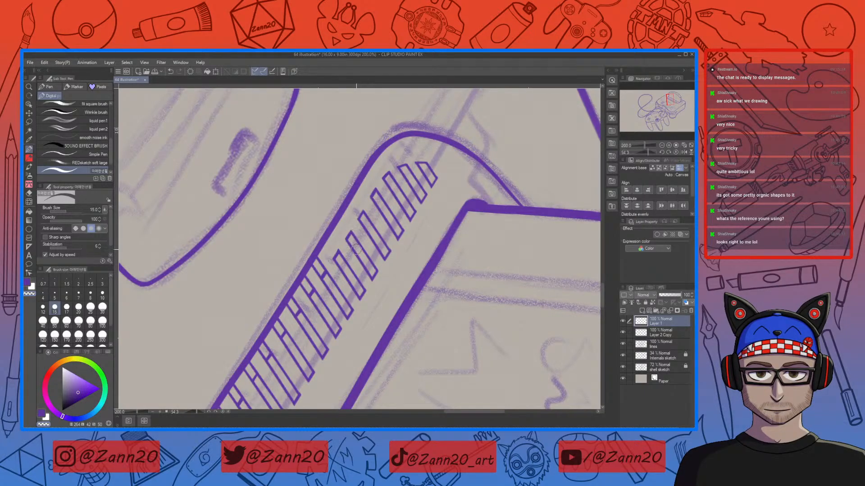
{"action": "left_click", "coordinate": [641, 335]}
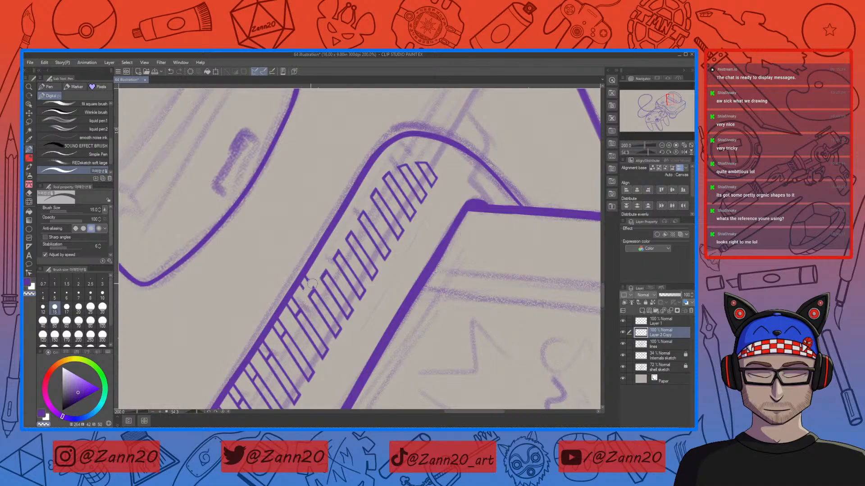
Step: Continue reshaping the remaining grille cells into slanted slots, undoing one misplaced stroke
{"action": "mouse_move", "coordinate": [314, 283]}
{"action": "left_mouse_down"}
{"action": "mouse_move", "coordinate": [302, 284]}
{"action": "mouse_move", "coordinate": [293, 310]}
{"action": "mouse_move", "coordinate": [362, 233]}
{"action": "mouse_move", "coordinate": [348, 238]}
{"action": "mouse_move", "coordinate": [366, 217]}
{"action": "left_mouse_up"}
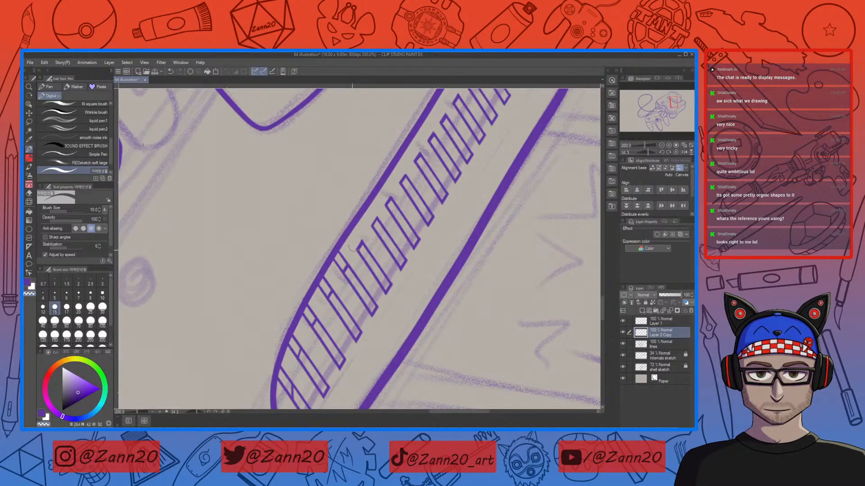
{"action": "key", "text": "ctrl+z"}
{"action": "left_click_drag", "start_coordinate": [363, 292], "coordinate": [394, 236]}
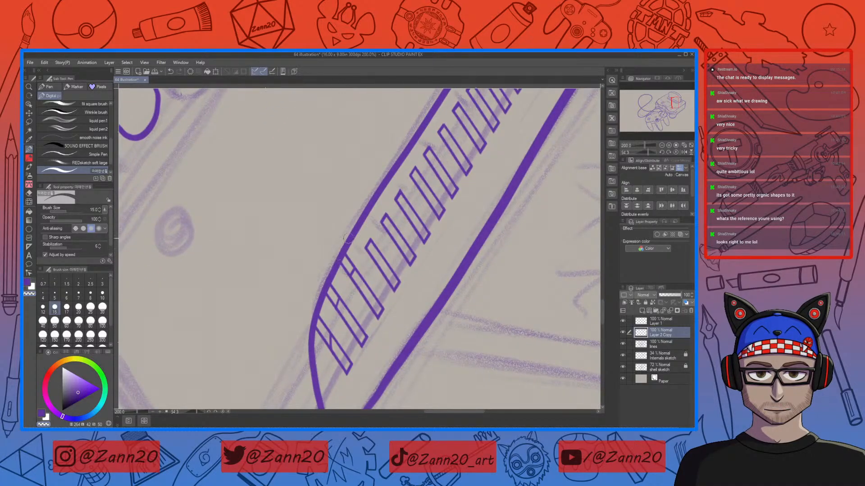
{"action": "left_click_drag", "start_coordinate": [344, 275], "coordinate": [387, 212]}
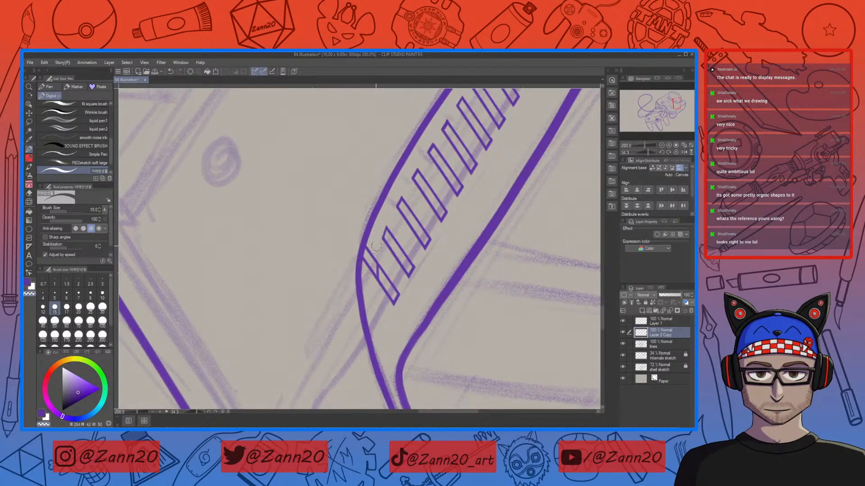
{"action": "left_click_drag", "start_coordinate": [376, 246], "coordinate": [376, 254]}
{"action": "left_click_drag", "start_coordinate": [367, 262], "coordinate": [360, 254]}
{"action": "key", "text": "ctrl+minus"}
{"action": "key", "text": "ctrl+minus"}
{"action": "key", "text": "ctrl+minus"}
{"action": "key", "text": "ctrl+minus"}
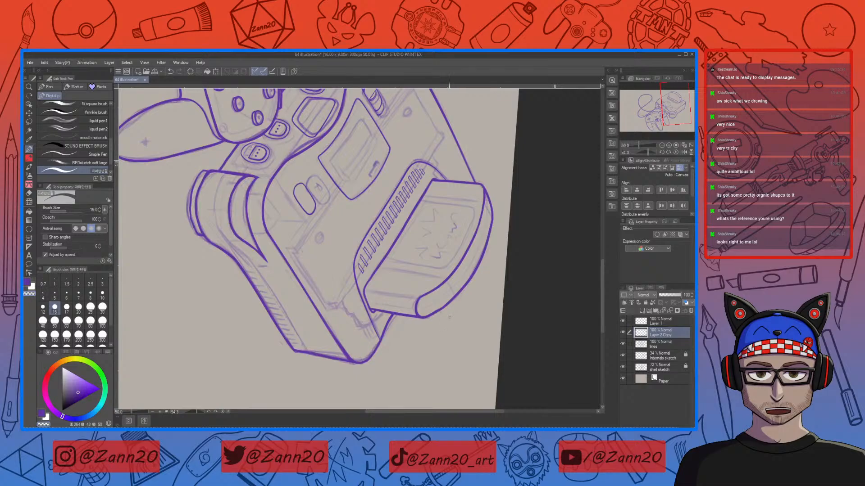
{"action": "key", "text": "shift+space"}
{"action": "mouse_move", "coordinate": [448, 316]}
{"action": "left_mouse_down"}
{"action": "mouse_move", "coordinate": [455, 217]}
{"action": "mouse_move", "coordinate": [419, 122]}
{"action": "mouse_move", "coordinate": [387, 114]}
{"action": "left_mouse_up"}
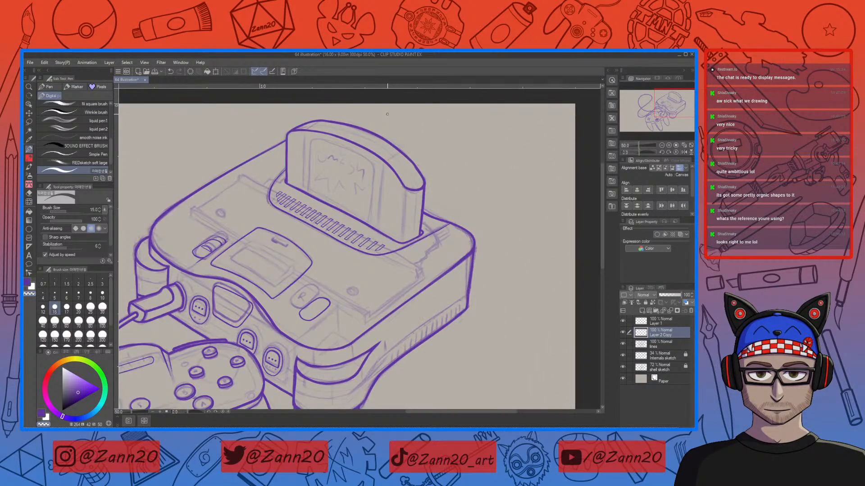
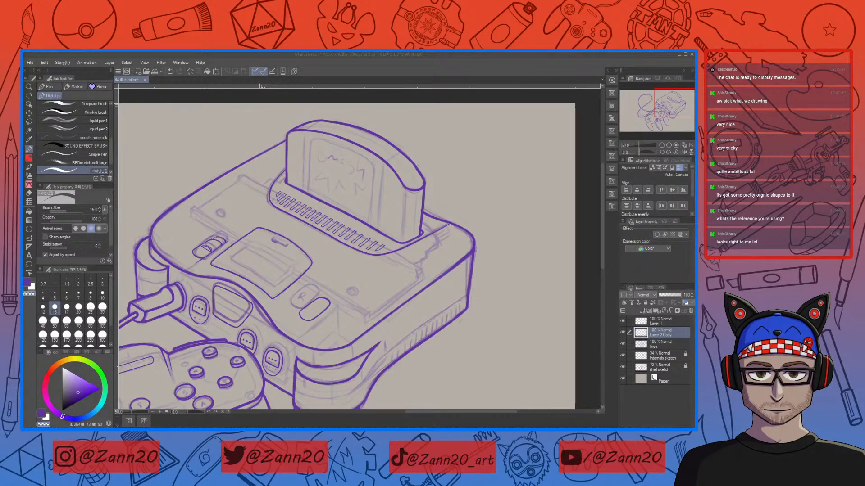
Step: Merge the Layer 2 Copy grille layer into Layer 1
{"action": "left_click", "coordinate": [436, 55]}
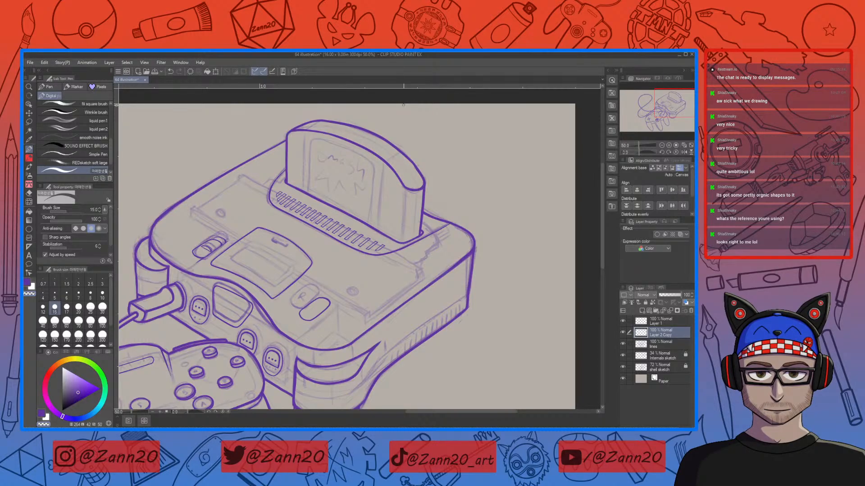
{"action": "left_click_drag", "start_coordinate": [457, 346], "coordinate": [383, 307]}
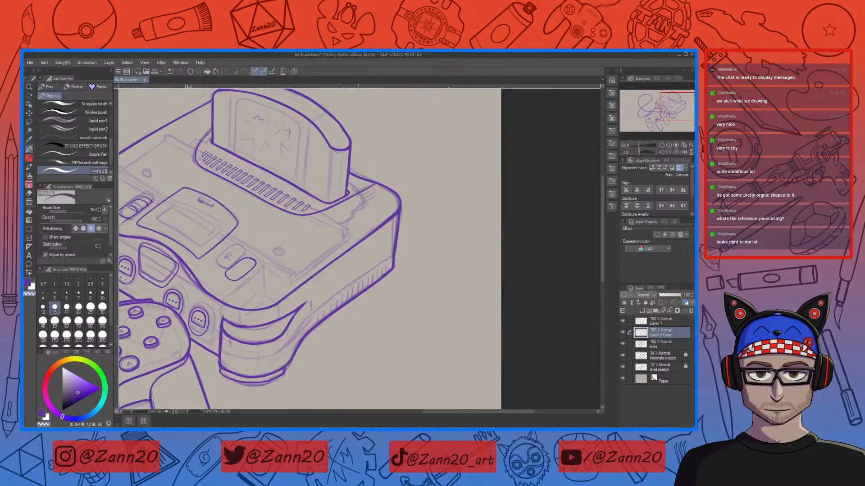
{"action": "left_click", "coordinate": [622, 322]}
{"action": "left_click", "coordinate": [623, 333]}
{"action": "left_click", "coordinate": [643, 324], "text": "ctrl"}
{"action": "left_click", "coordinate": [643, 346]}
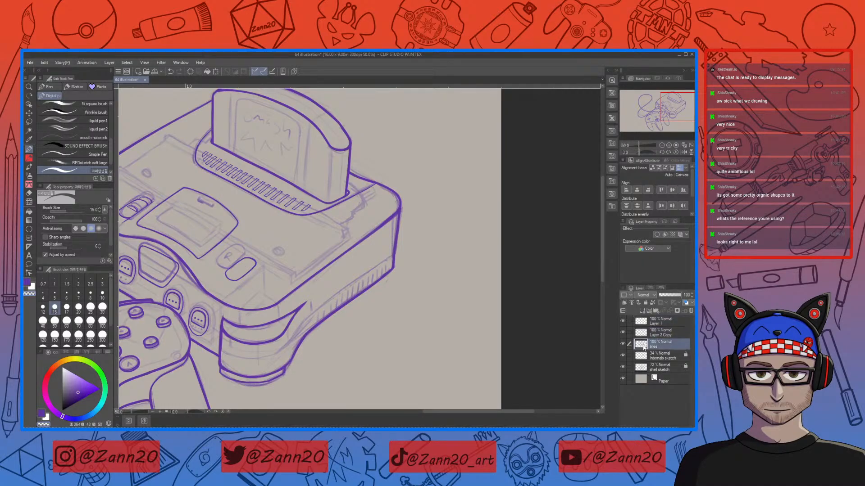
{"action": "left_click", "coordinate": [642, 321], "text": "shift"}
{"action": "left_click", "coordinate": [622, 288]}
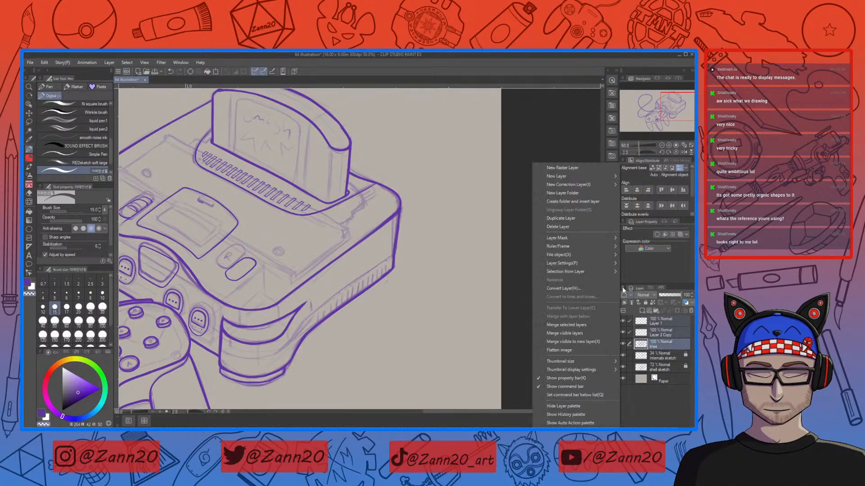
{"action": "left_click", "coordinate": [582, 323]}
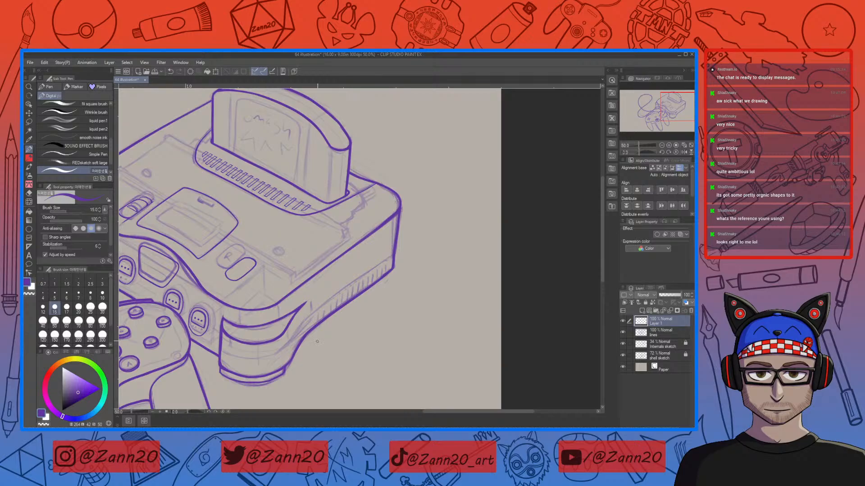
Step: Ink a few short vertical hatch strokes below the console's lower front edge
{"action": "left_click_drag", "start_coordinate": [318, 330], "coordinate": [319, 362]}
{"action": "left_click_drag", "start_coordinate": [322, 329], "coordinate": [321, 364]}
{"action": "key", "text": "ctrl+plus"}
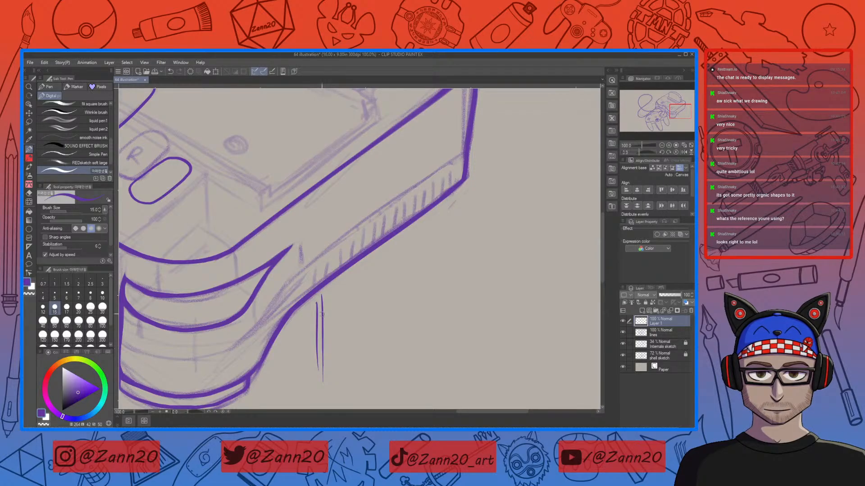
{"action": "mouse_move", "coordinate": [412, 311]}
{"action": "left_mouse_down"}
{"action": "mouse_move", "coordinate": [392, 328]}
{"action": "mouse_move", "coordinate": [396, 299]}
{"action": "mouse_move", "coordinate": [397, 320]}
{"action": "mouse_move", "coordinate": [385, 289]}
{"action": "left_mouse_up"}
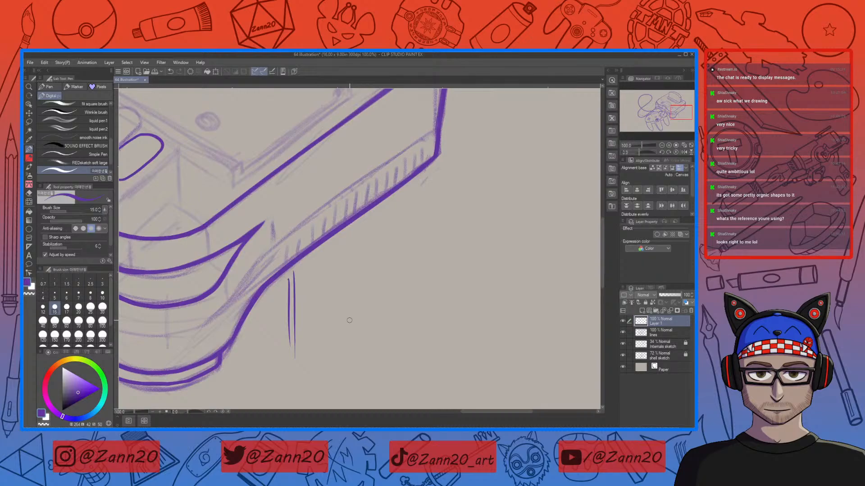
{"action": "key", "text": "ctrl+minus"}
{"action": "key", "text": "ctrl+minus"}
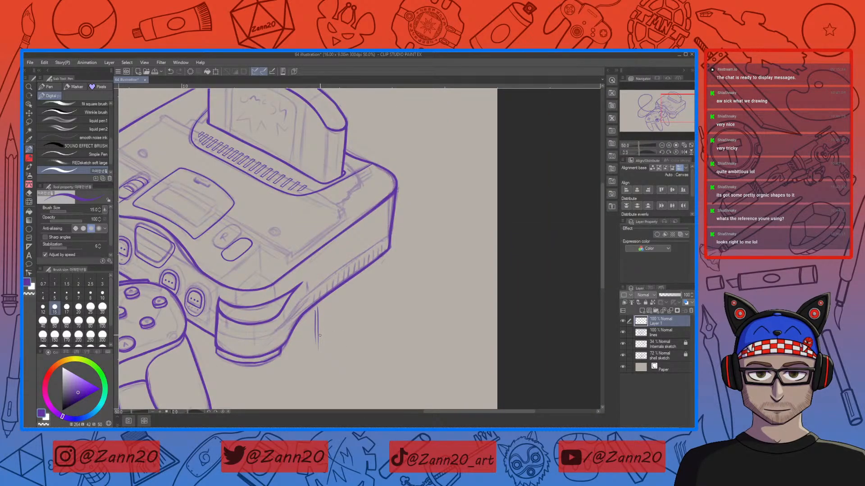
Step: Lasso the hatch strokes, copy and paste them, and shift the duplicates alongside the originals
{"action": "key", "text": "m"}
{"action": "mouse_move", "coordinate": [297, 336]}
{"action": "left_mouse_down"}
{"action": "mouse_move", "coordinate": [329, 297]}
{"action": "mouse_move", "coordinate": [299, 346]}
{"action": "mouse_move", "coordinate": [332, 333]}
{"action": "left_mouse_up"}
{"action": "key", "text": "ctrl+c"}
{"action": "key", "text": "ctrl+v"}
{"action": "key", "text": "ctrl+t"}
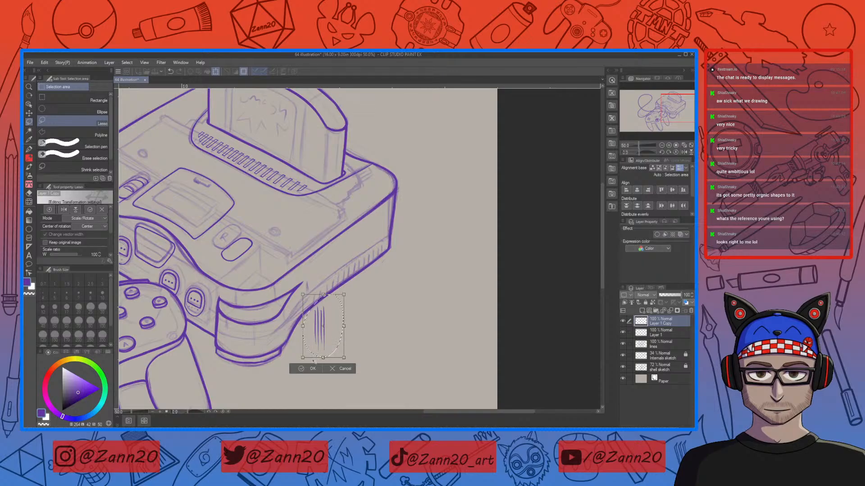
{"action": "key", "text": "Return"}
{"action": "key", "text": "ctrl+d"}
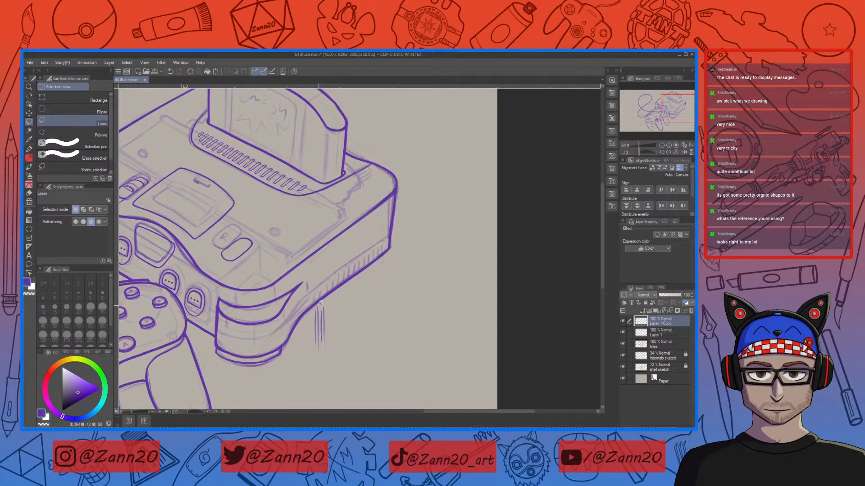
{"action": "mouse_move", "coordinate": [320, 307]}
{"action": "left_mouse_down"}
{"action": "mouse_move", "coordinate": [323, 345]}
{"action": "mouse_move", "coordinate": [329, 279]}
{"action": "left_mouse_up"}
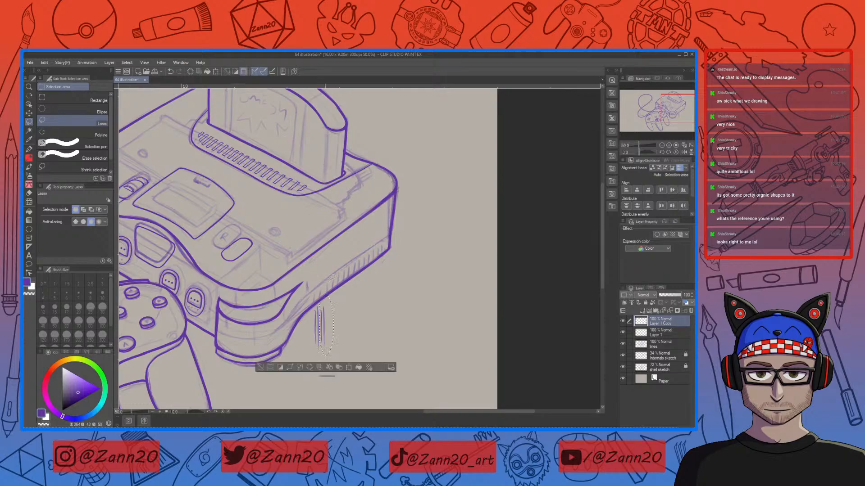
{"action": "left_click", "coordinate": [349, 366]}
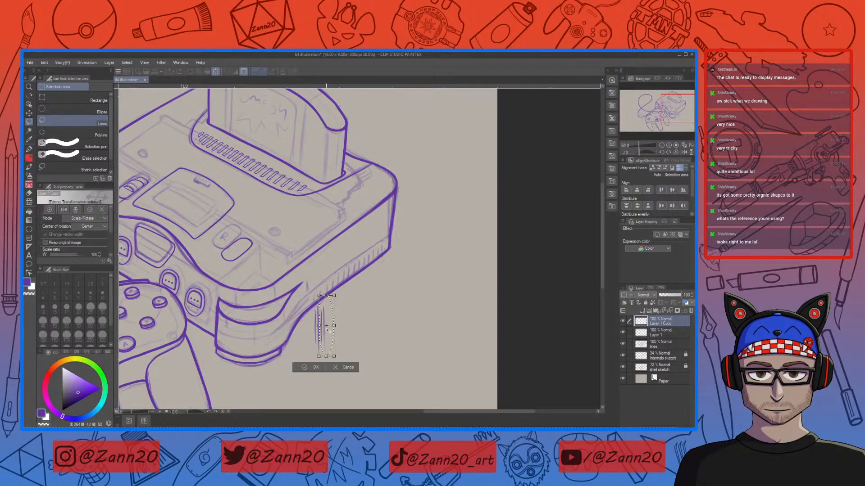
{"action": "left_click_drag", "start_coordinate": [328, 326], "coordinate": [327, 326]}
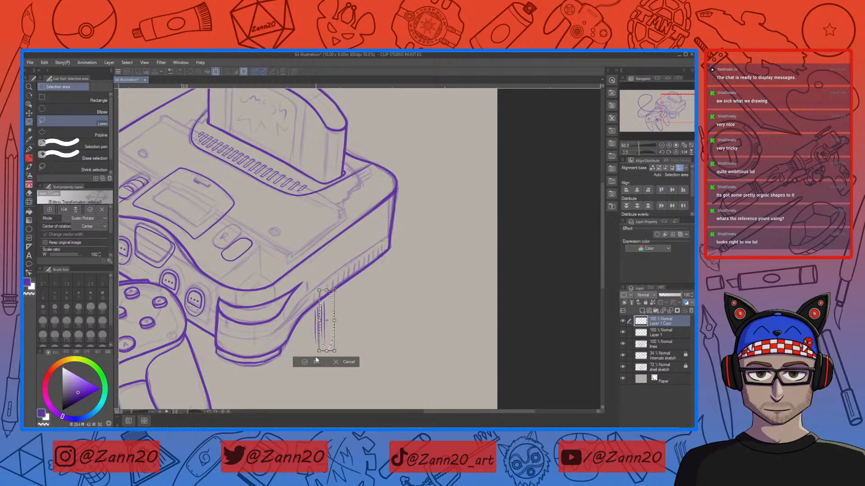
{"action": "left_click", "coordinate": [308, 362]}
{"action": "key", "text": "ctrl+d"}
{"action": "left_click_drag", "start_coordinate": [334, 295], "coordinate": [339, 289]}
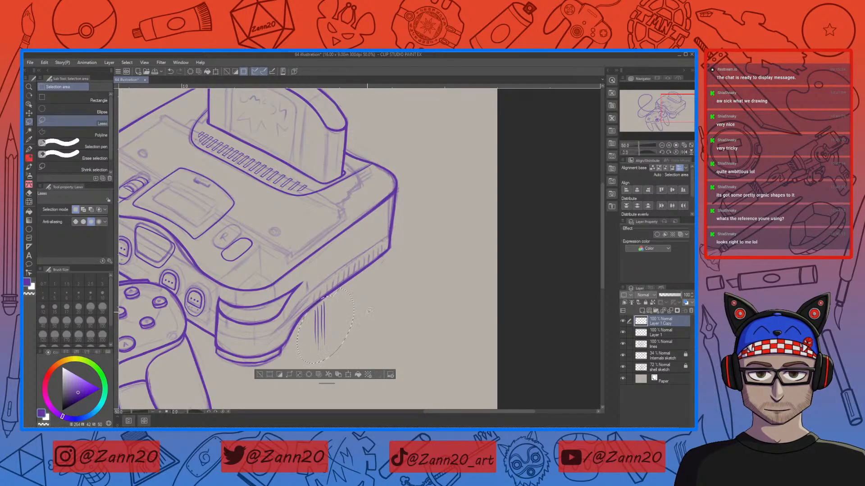
{"action": "left_click", "coordinate": [339, 375]}
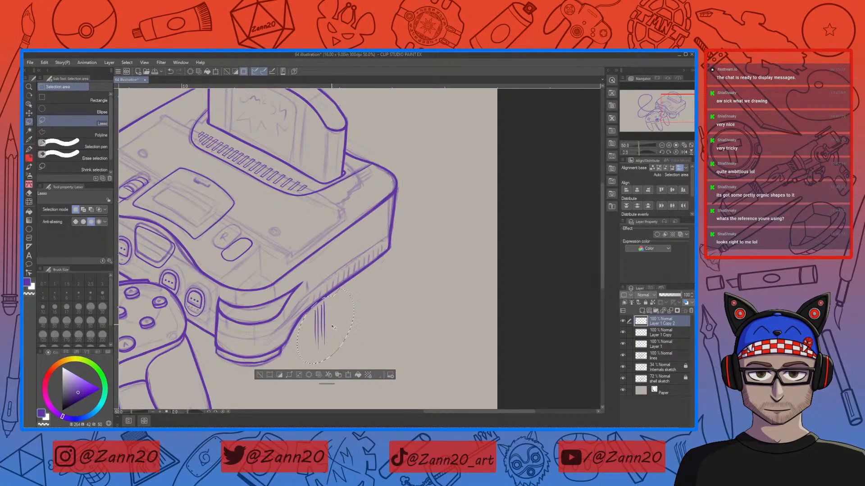
{"action": "key", "text": "ctrl+t"}
{"action": "left_click_drag", "start_coordinate": [332, 326], "coordinate": [350, 318]}
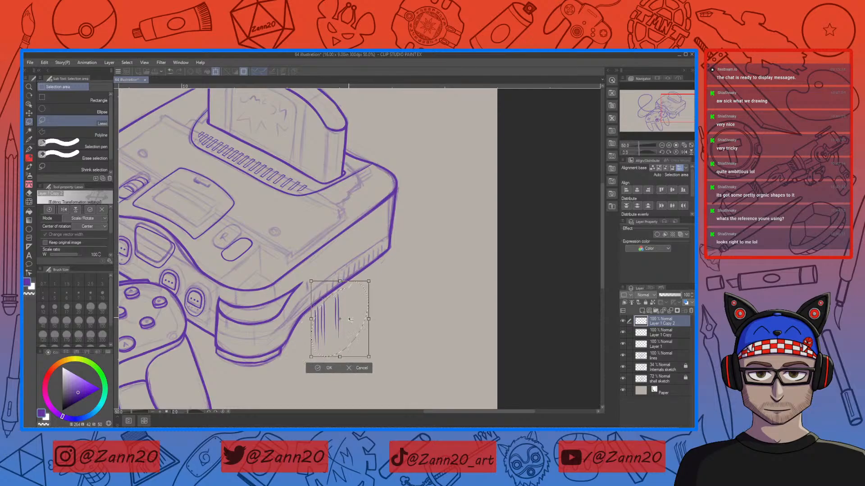
{"action": "key", "text": "ctrl+z"}
{"action": "key", "text": "Return"}
{"action": "key", "text": "ctrl+d"}
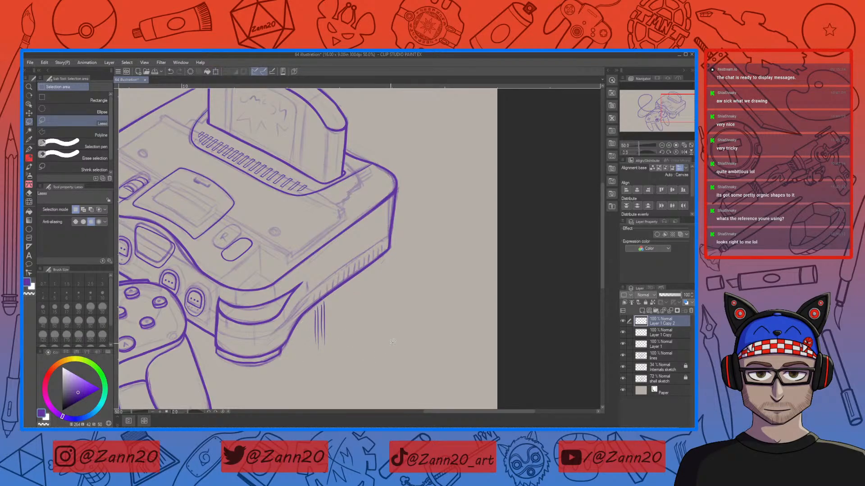
{"action": "key", "text": "ctrl+shift+d"}
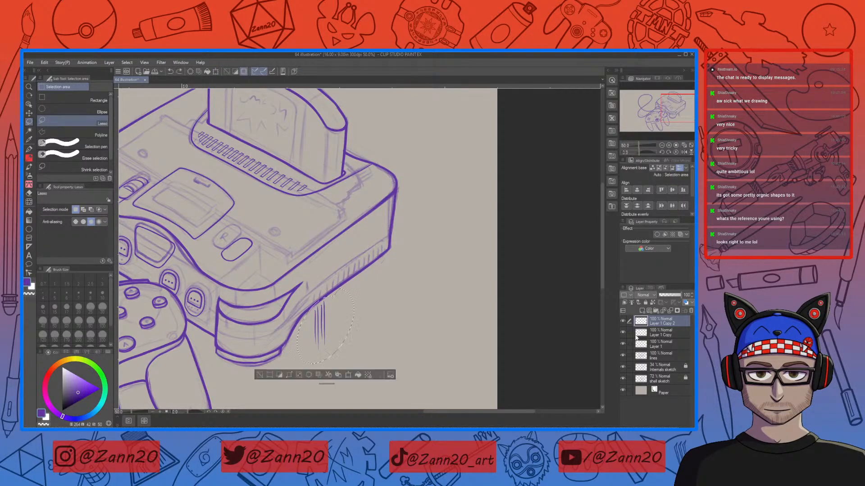
{"action": "key", "text": "ctrl+z"}
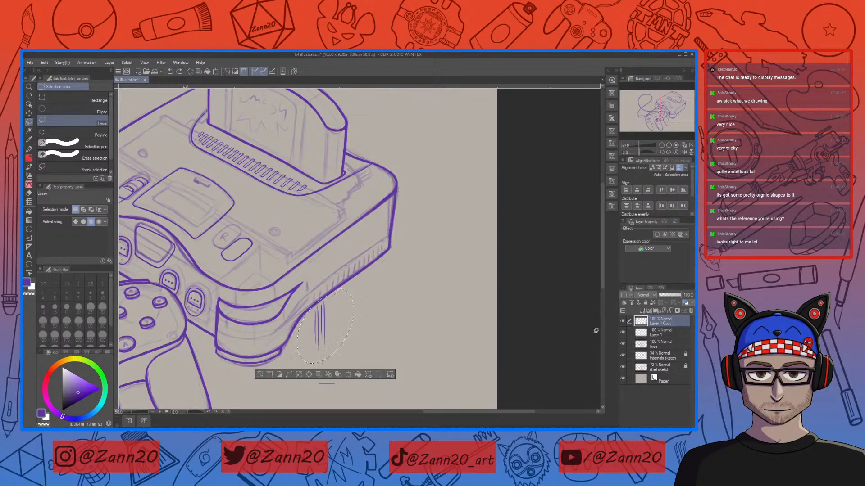
{"action": "key", "text": "ctrl+d"}
Step: Merge the pasted hatch-stroke layer down into Layer 1
{"action": "left_click", "coordinate": [645, 334], "text": "ctrl"}
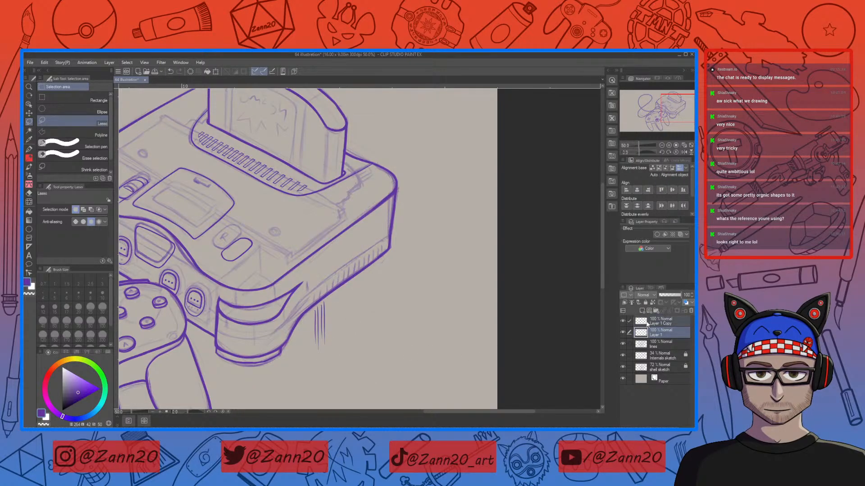
{"action": "left_click", "coordinate": [623, 292]}
{"action": "left_click", "coordinate": [573, 329]}
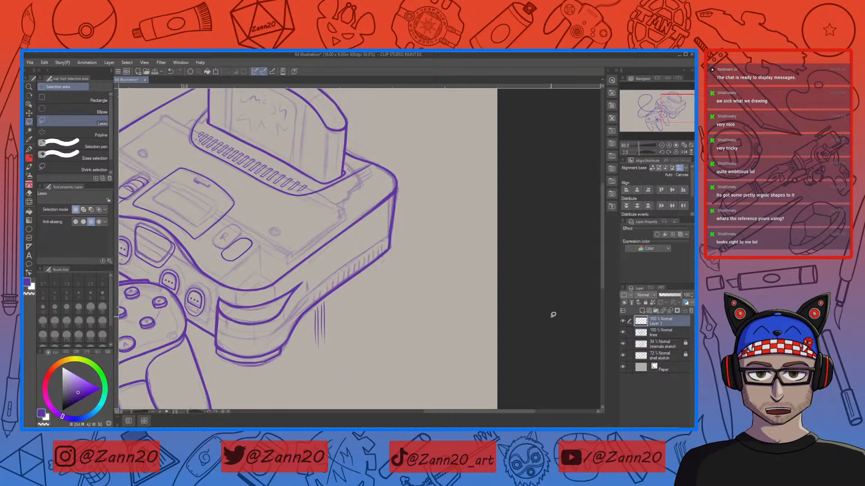
Step: Duplicate the hatch strokes, move the copy further up along the console edge, and merge it into Layer 1
{"action": "left_click_drag", "start_coordinate": [300, 316], "coordinate": [329, 293]}
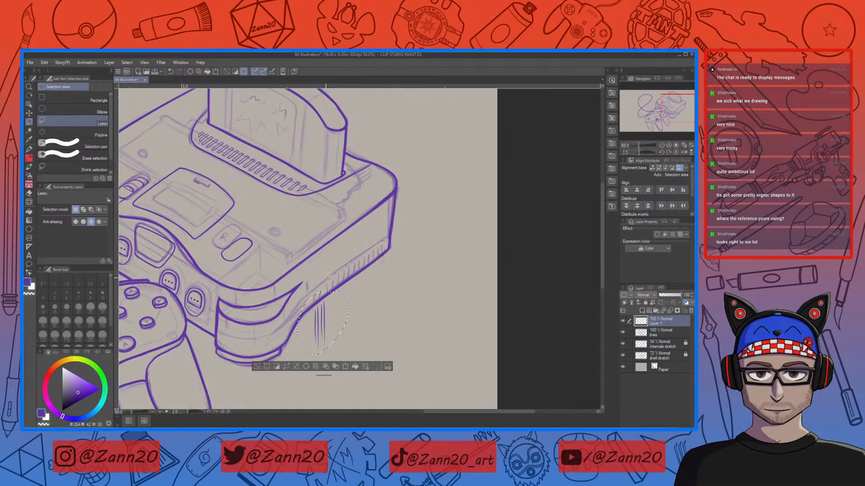
{"action": "key", "text": "ctrl+c"}
{"action": "key", "text": "ctrl+v"}
{"action": "key", "text": "ctrl+t"}
{"action": "left_click_drag", "start_coordinate": [332, 326], "coordinate": [345, 315]}
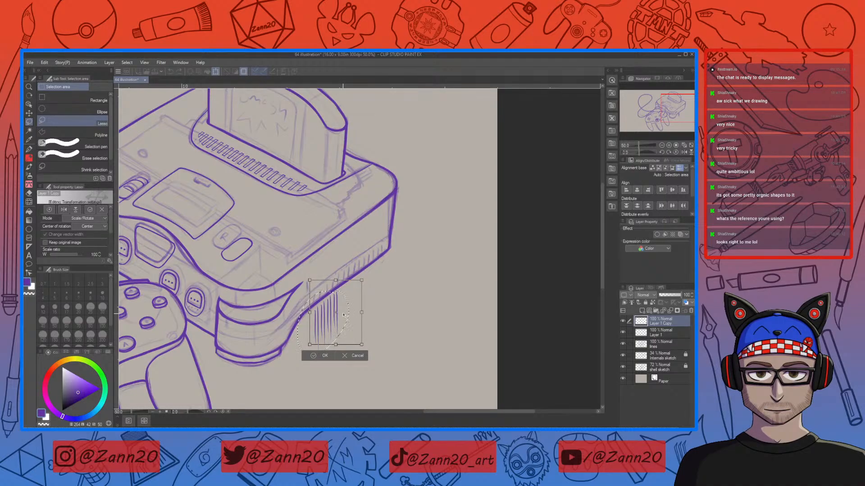
{"action": "left_click", "coordinate": [324, 356]}
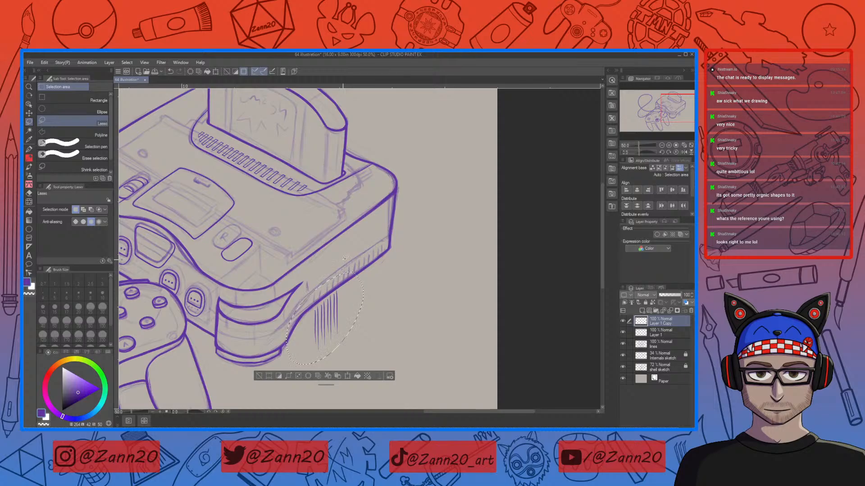
{"action": "key", "text": "ctrl+d"}
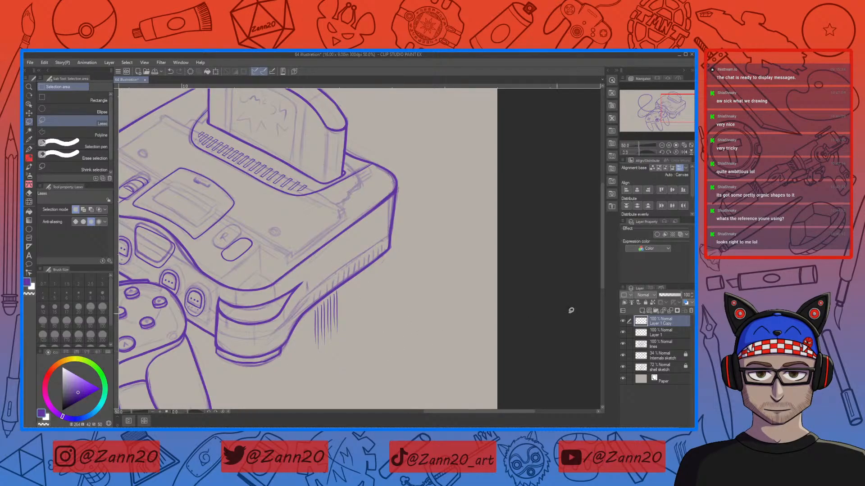
{"action": "left_click", "coordinate": [662, 333], "text": "ctrl"}
{"action": "left_click", "coordinate": [622, 288]}
{"action": "left_click", "coordinate": [587, 325]}
Step: Duplicate the larger group of hatch strokes, shift it up the edge, and merge it into Layer 1
{"action": "mouse_move", "coordinate": [336, 279]}
{"action": "left_mouse_down"}
{"action": "mouse_move", "coordinate": [298, 324]}
{"action": "mouse_move", "coordinate": [358, 293]}
{"action": "left_mouse_up"}
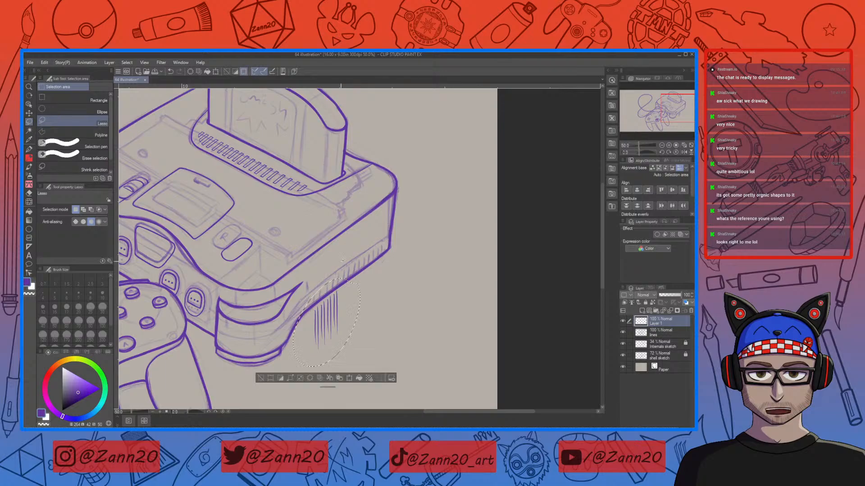
{"action": "key", "text": "ctrl+c"}
{"action": "key", "text": "ctrl+v"}
{"action": "key", "text": "ctrl+t"}
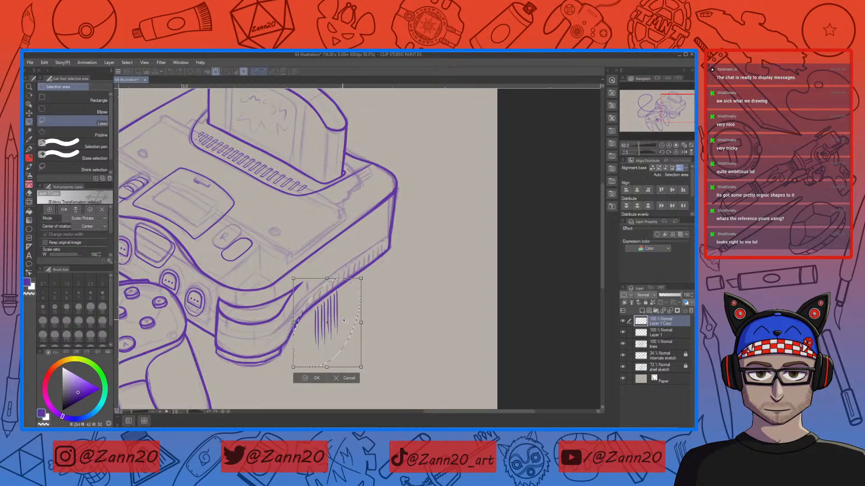
{"action": "left_click_drag", "start_coordinate": [344, 322], "coordinate": [368, 298]}
{"action": "left_click", "coordinate": [337, 355]}
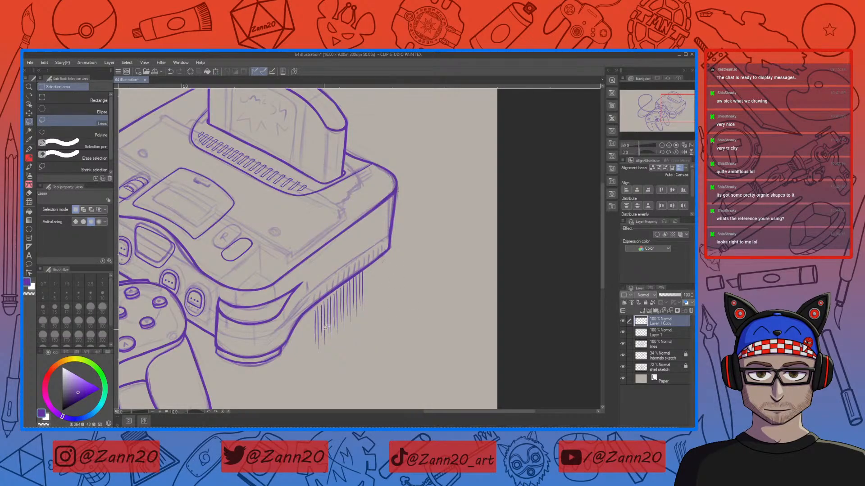
{"action": "left_click", "coordinate": [623, 320]}
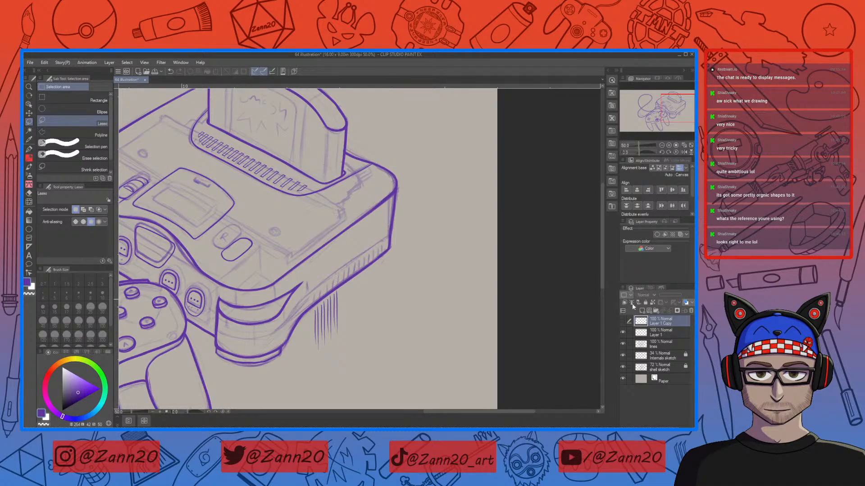
{"action": "left_click", "coordinate": [623, 321]}
{"action": "mouse_move", "coordinate": [356, 260]}
{"action": "left_mouse_down"}
{"action": "mouse_move", "coordinate": [305, 367]}
{"action": "mouse_move", "coordinate": [408, 322]}
{"action": "left_mouse_up"}
{"action": "left_click", "coordinate": [642, 334]}
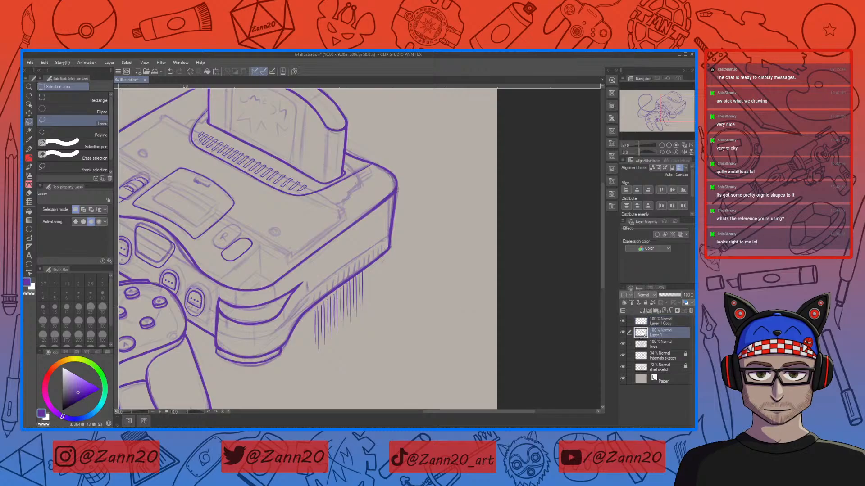
{"action": "left_click", "coordinate": [645, 322], "text": "ctrl"}
{"action": "left_click", "coordinate": [624, 296]}
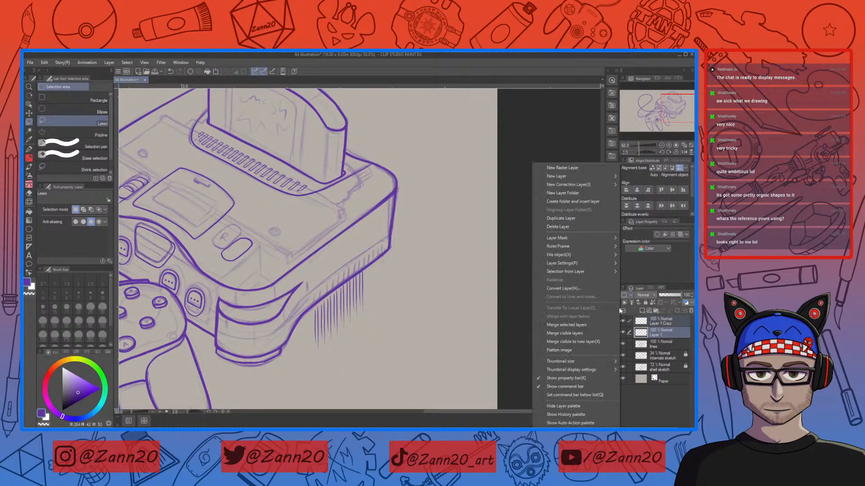
{"action": "left_click", "coordinate": [585, 326]}
Step: Paste another copy of the hatch strokes near the console's corner and delete the excess strokes beyond the edge
{"action": "mouse_move", "coordinate": [403, 264]}
{"action": "left_mouse_down"}
{"action": "mouse_move", "coordinate": [342, 361]}
{"action": "mouse_move", "coordinate": [376, 257]}
{"action": "left_mouse_up"}
{"action": "key", "text": "ctrl+c"}
{"action": "key", "text": "ctrl+v"}
{"action": "key", "text": "ctrl+t"}
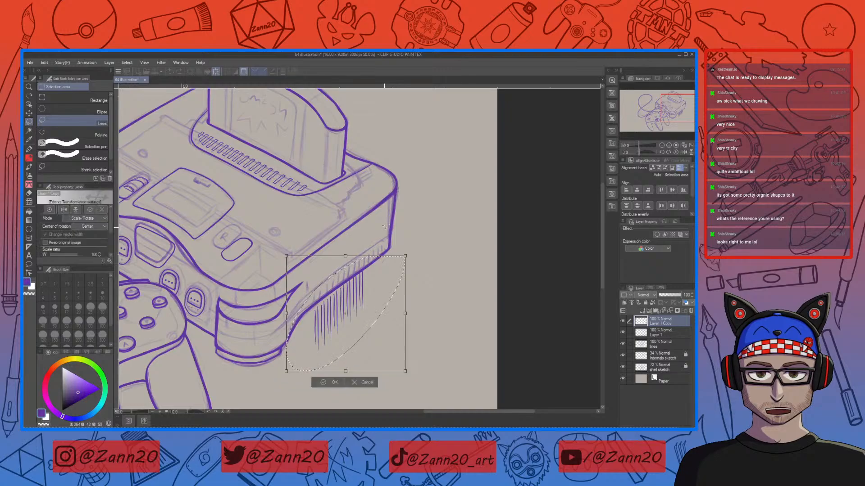
{"action": "left_click_drag", "start_coordinate": [360, 304], "coordinate": [417, 260]}
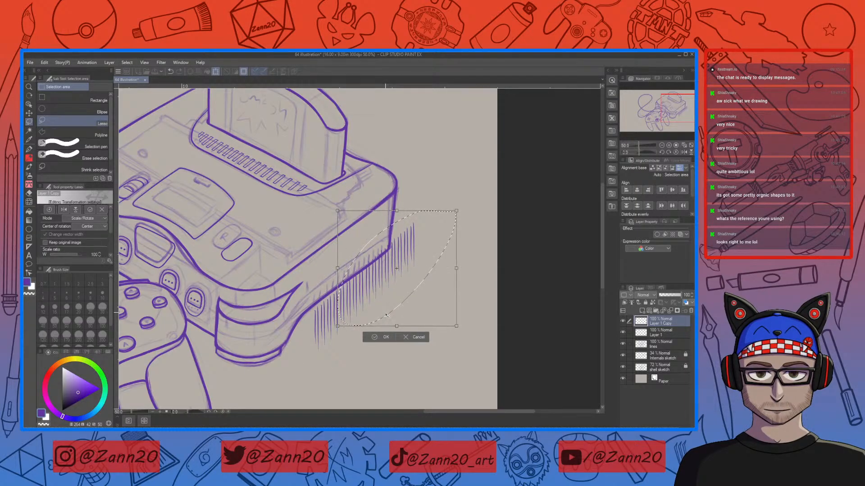
{"action": "left_click", "coordinate": [378, 338]}
{"action": "mouse_move", "coordinate": [406, 231]}
{"action": "left_mouse_down"}
{"action": "mouse_move", "coordinate": [405, 267]}
{"action": "mouse_move", "coordinate": [428, 223]}
{"action": "mouse_move", "coordinate": [402, 229]}
{"action": "left_mouse_up"}
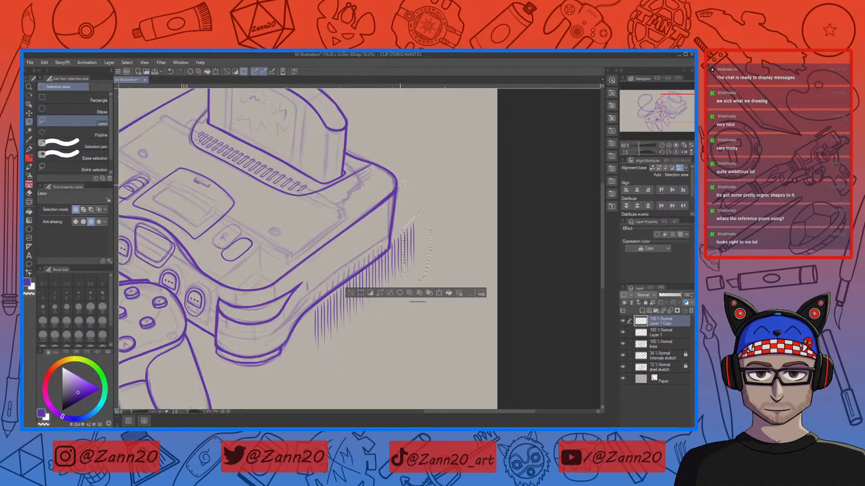
{"action": "key", "text": "Delete"}
{"action": "key", "text": "ctrl+d"}
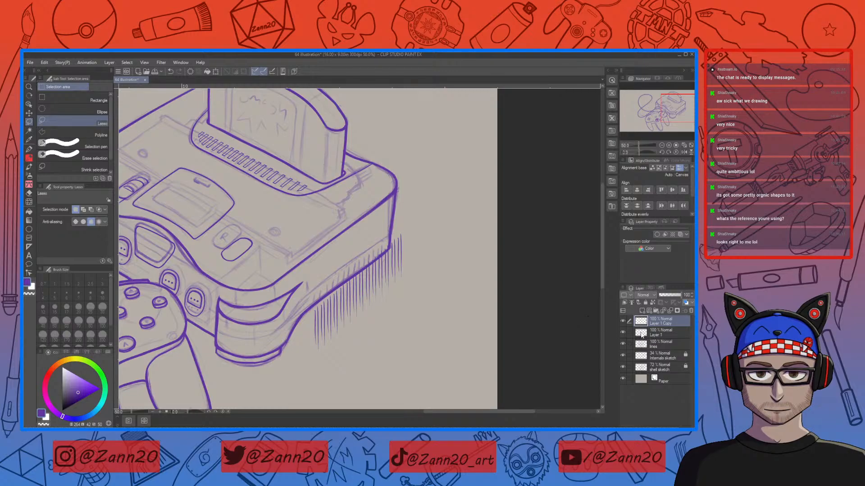
Step: Select the copied hatch layer together with Layer 1 and merge the selected layers
{"action": "left_click", "coordinate": [642, 332]}
{"action": "left_click", "coordinate": [643, 321], "text": "shift"}
{"action": "left_click", "coordinate": [623, 288]}
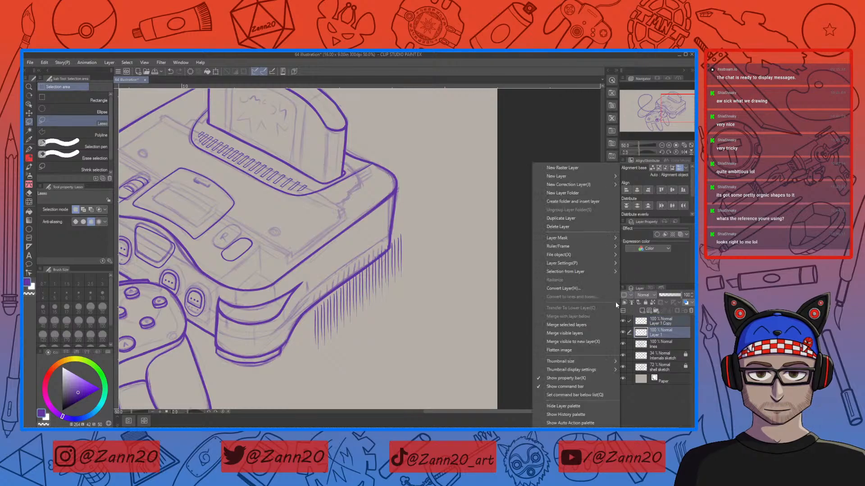
{"action": "left_click", "coordinate": [574, 325]}
Step: Lasso the hatch strokes near the console's corner and transform them to follow the side edge
{"action": "mouse_move", "coordinate": [394, 226]}
{"action": "left_mouse_down"}
{"action": "mouse_move", "coordinate": [293, 352]}
{"action": "mouse_move", "coordinate": [423, 232]}
{"action": "left_mouse_up"}
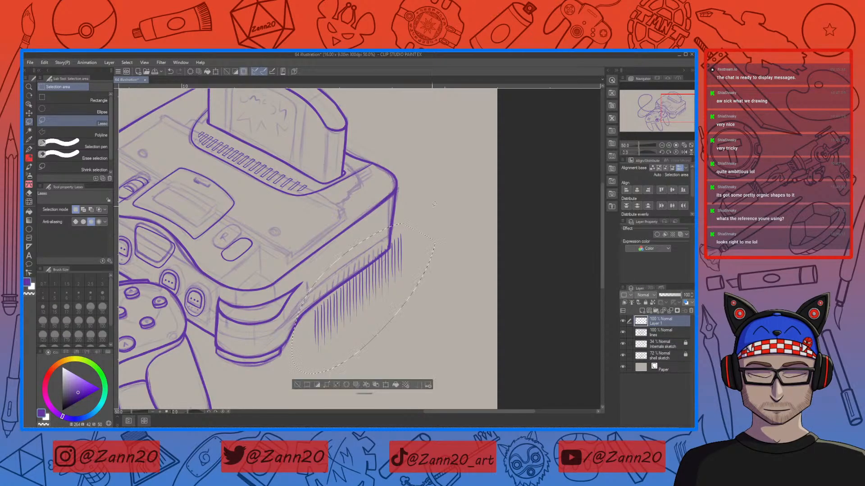
{"action": "left_click_drag", "start_coordinate": [377, 313], "coordinate": [371, 280]}
{"action": "key", "text": "ctrl+t"}
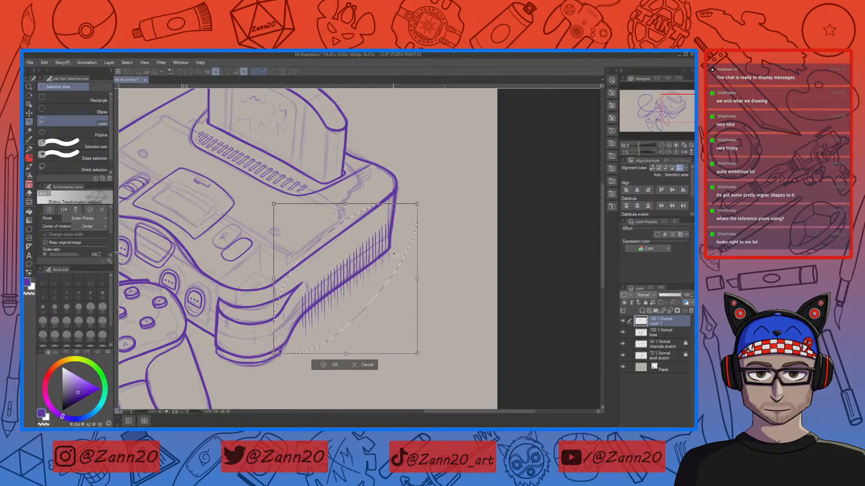
{"action": "left_click_drag", "start_coordinate": [430, 221], "coordinate": [432, 229]}
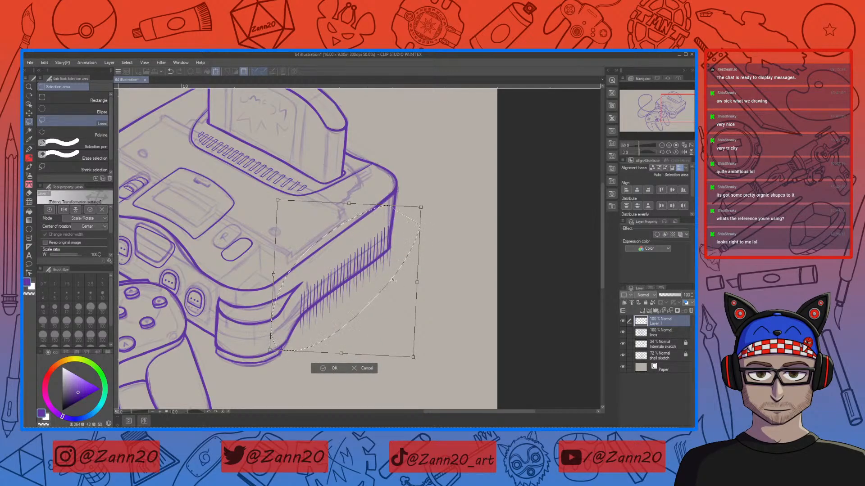
{"action": "left_click_drag", "start_coordinate": [381, 280], "coordinate": [384, 275]}
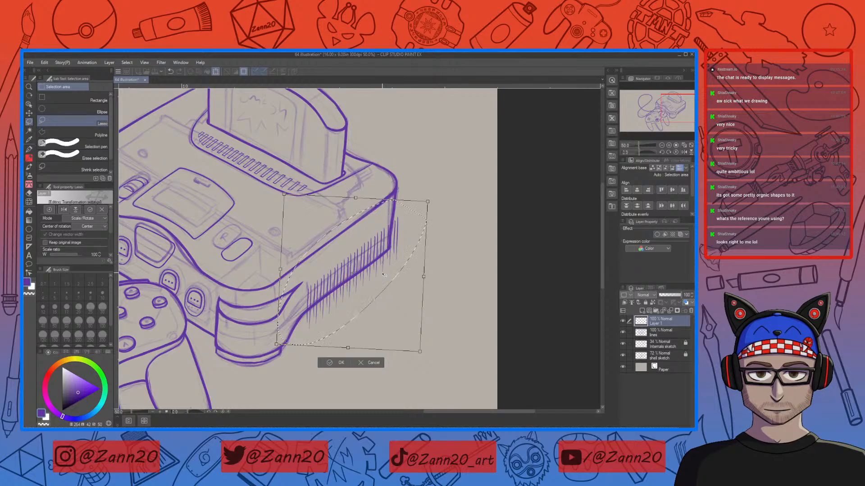
{"action": "left_click_drag", "start_coordinate": [355, 298], "coordinate": [357, 297]}
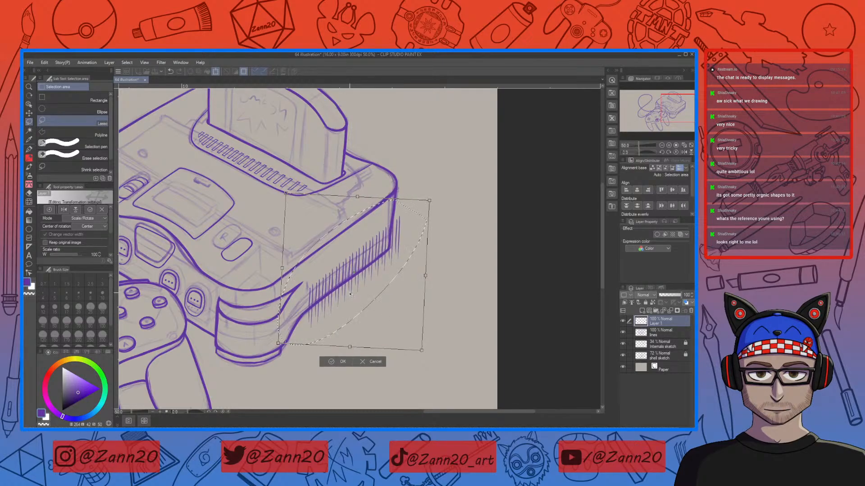
{"action": "key", "text": "Return"}
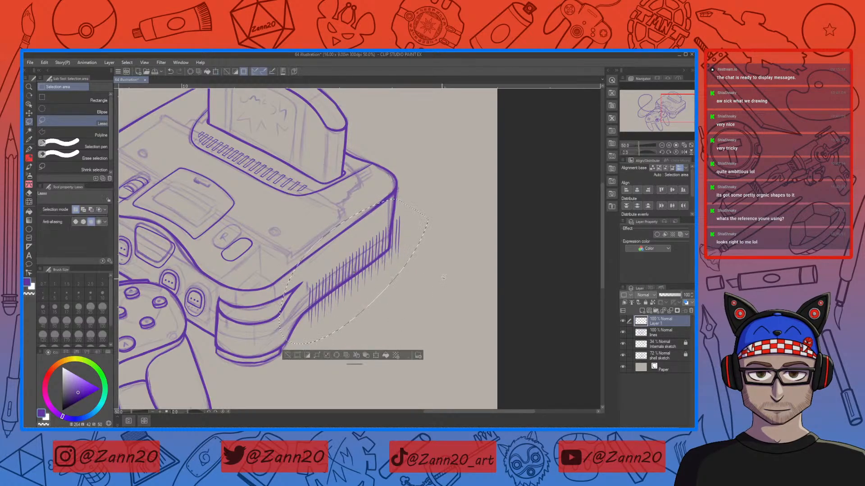
Step: Zoom in on the hatching and remove the stray mark below the lowest hatch strokes
{"action": "key", "text": "ctrl+plus"}
{"action": "key", "text": "ctrl+plus"}
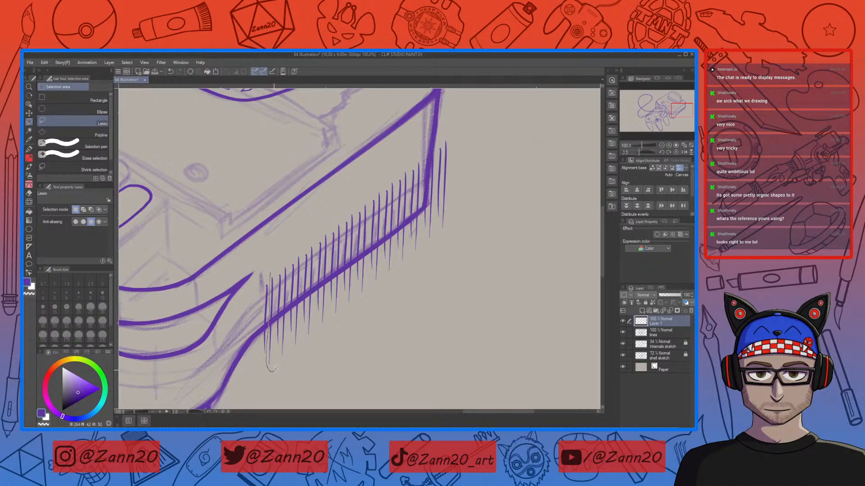
{"action": "left_click_drag", "start_coordinate": [273, 369], "coordinate": [272, 370]}
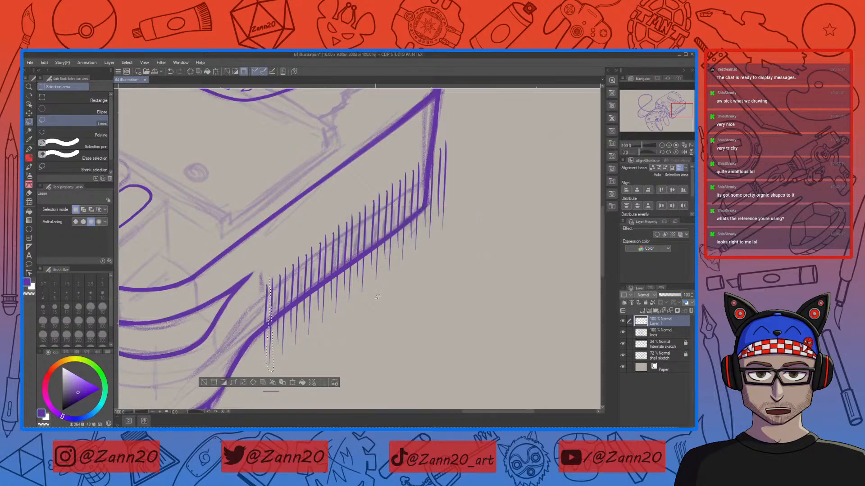
{"action": "key", "text": "ctrl+d"}
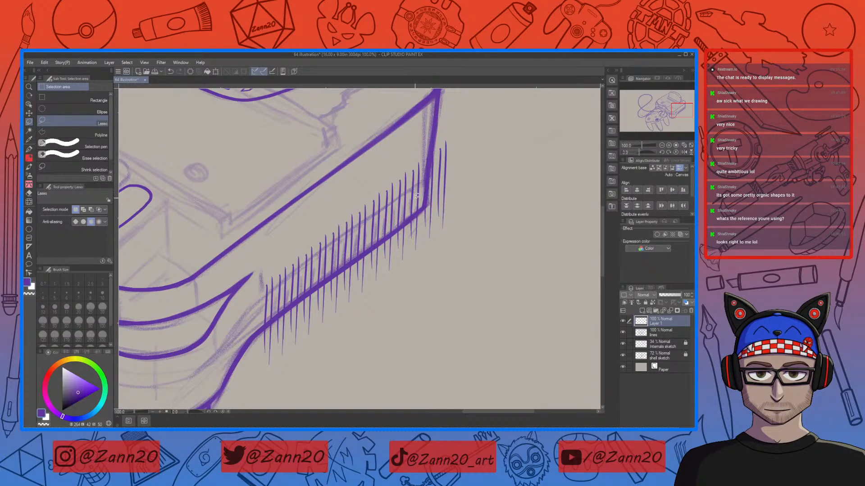
Step: Lasso the hatch strokes along the edge and nudge them slightly to the left
{"action": "mouse_move", "coordinate": [276, 317]}
{"action": "left_mouse_down"}
{"action": "mouse_move", "coordinate": [410, 295]}
{"action": "mouse_move", "coordinate": [470, 147]}
{"action": "mouse_move", "coordinate": [396, 134]}
{"action": "mouse_move", "coordinate": [295, 218]}
{"action": "mouse_move", "coordinate": [276, 266]}
{"action": "left_mouse_up"}
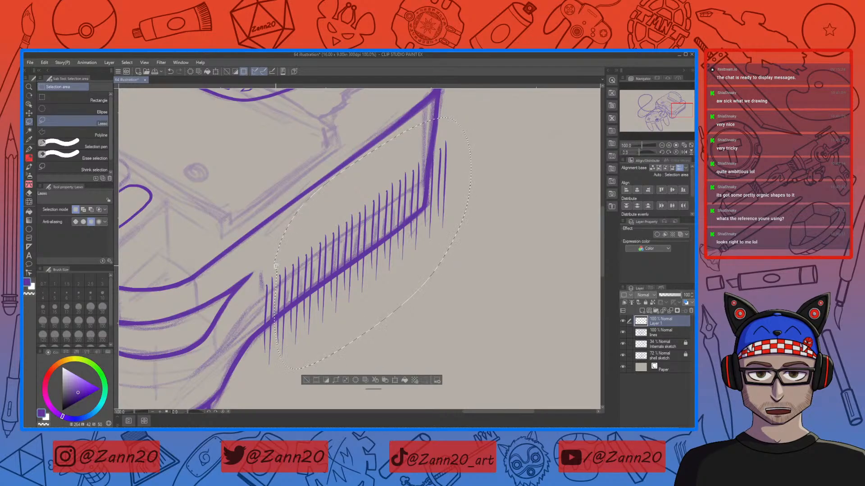
{"action": "left_click", "coordinate": [394, 379]}
{"action": "key", "text": "Left"}
{"action": "key", "text": "Left"}
{"action": "key", "text": "Left"}
{"action": "key", "text": "Left"}
{"action": "key", "text": "Left"}
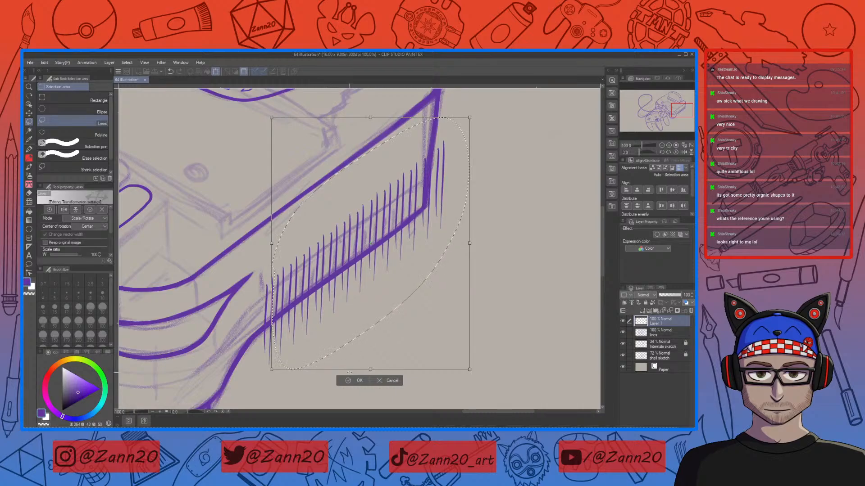
{"action": "left_click", "coordinate": [353, 379]}
{"action": "key", "text": "ctrl+d"}
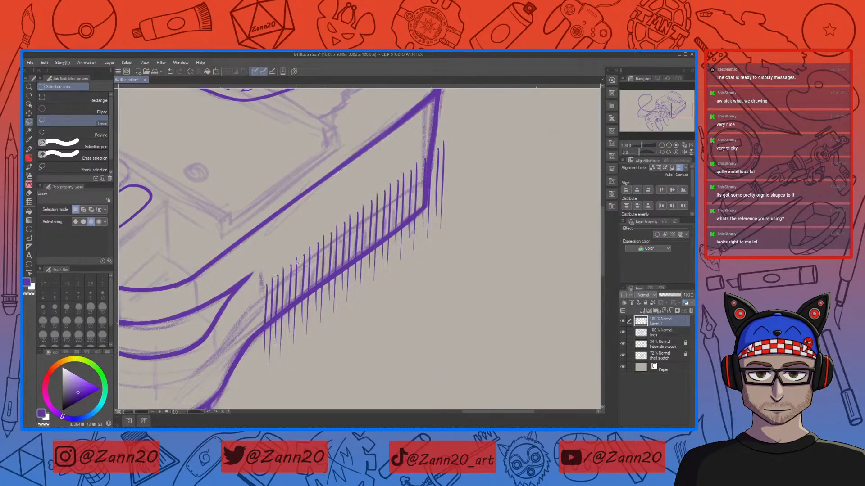
Step: Lasso the lower and middle hatch strokes and reposition each selection with Scale/Rotate to sit on the edge
{"action": "mouse_move", "coordinate": [288, 337]}
{"action": "left_mouse_down"}
{"action": "mouse_move", "coordinate": [407, 308]}
{"action": "mouse_move", "coordinate": [335, 166]}
{"action": "mouse_move", "coordinate": [284, 247]}
{"action": "left_mouse_up"}
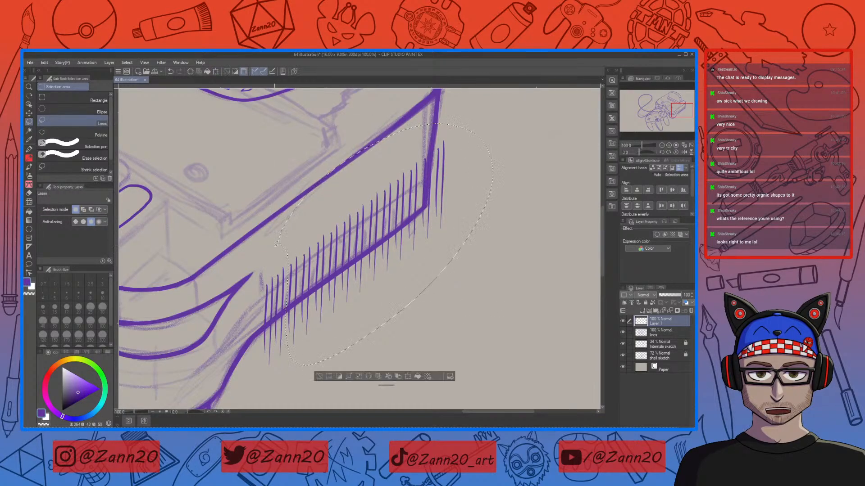
{"action": "left_click", "coordinate": [409, 378]}
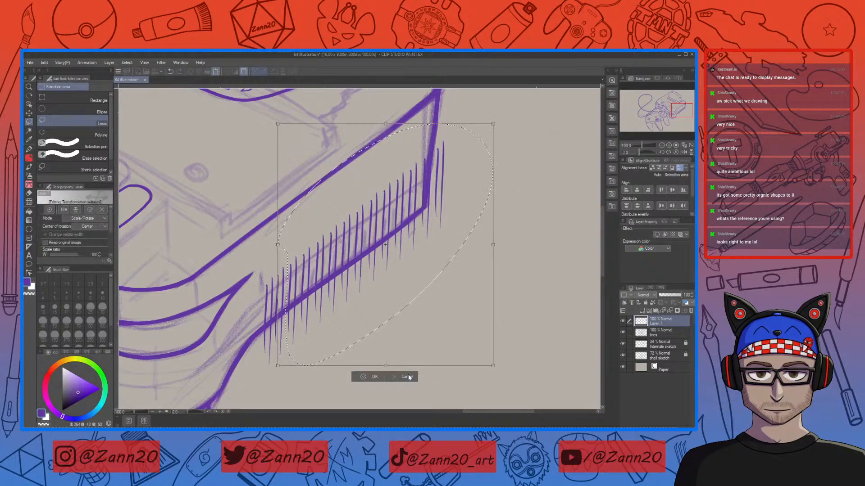
{"action": "left_click", "coordinate": [363, 377]}
{"action": "key", "text": "ctrl+d"}
{"action": "mouse_move", "coordinate": [304, 347]}
{"action": "left_mouse_down"}
{"action": "mouse_move", "coordinate": [409, 306]}
{"action": "mouse_move", "coordinate": [455, 119]}
{"action": "mouse_move", "coordinate": [443, 118]}
{"action": "left_mouse_up"}
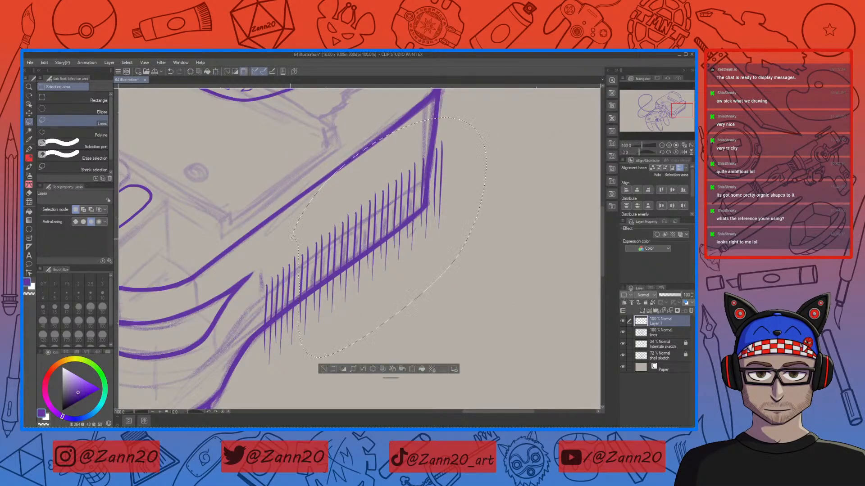
{"action": "left_click", "coordinate": [403, 369]}
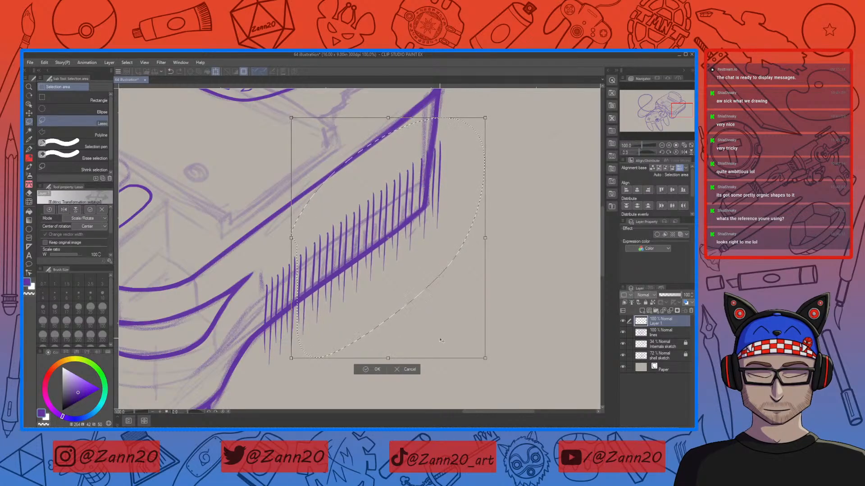
{"action": "left_click", "coordinate": [376, 369]}
{"action": "key", "text": "ctrl+d"}
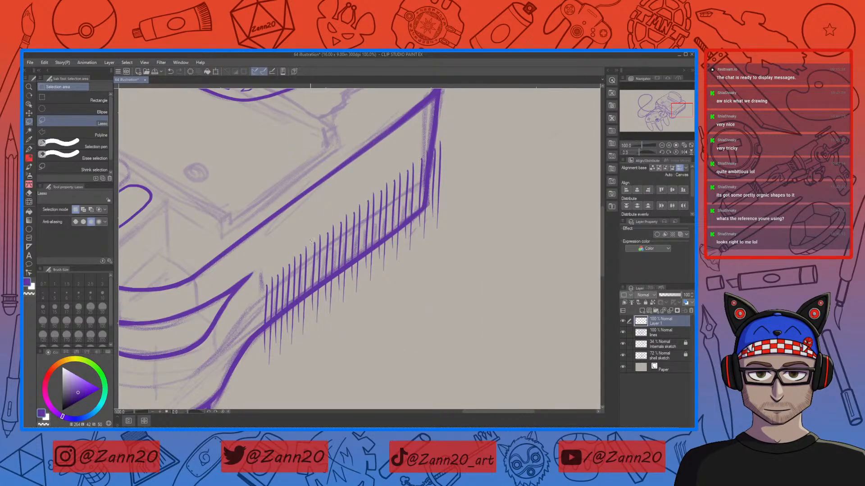
Step: Lasso the middle and upper hatch strokes and realign them with Scale/Rotate along the console edge
{"action": "mouse_move", "coordinate": [312, 277]}
{"action": "left_mouse_down"}
{"action": "mouse_move", "coordinate": [347, 342]}
{"action": "mouse_move", "coordinate": [482, 246]}
{"action": "mouse_move", "coordinate": [495, 139]}
{"action": "mouse_move", "coordinate": [436, 125]}
{"action": "mouse_move", "coordinate": [311, 234]}
{"action": "left_mouse_up"}
{"action": "left_click", "coordinate": [436, 360]}
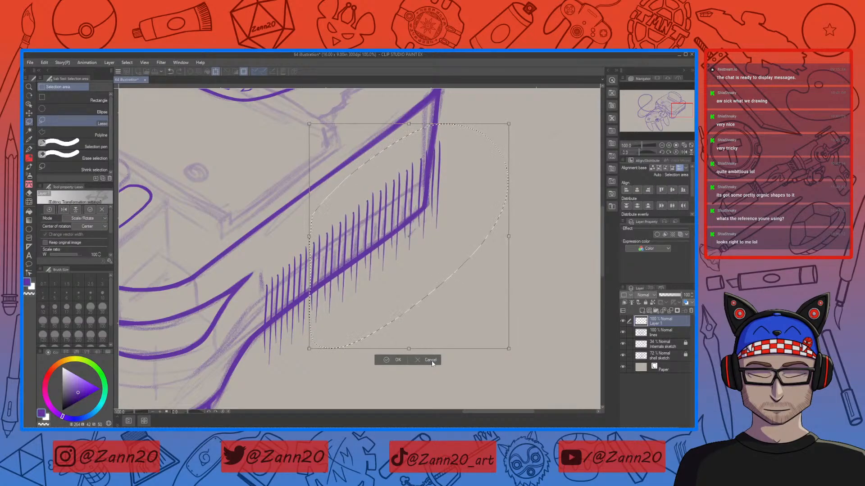
{"action": "left_click", "coordinate": [386, 360]}
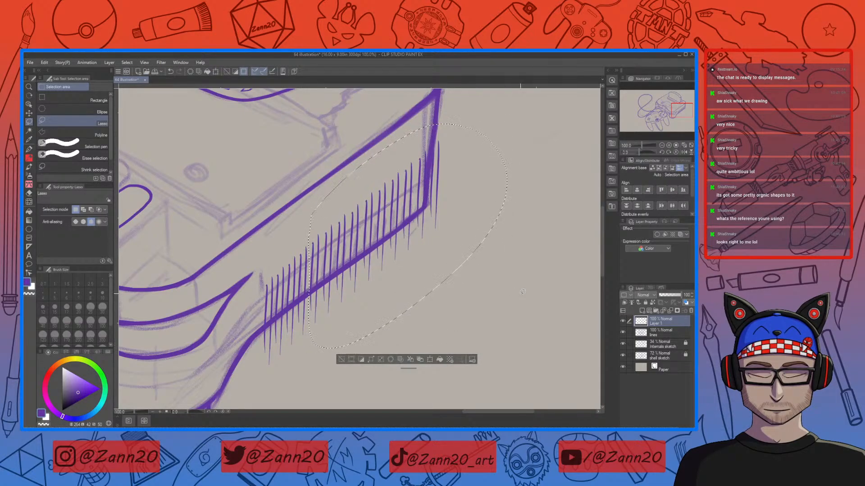
{"action": "key", "text": "ctrl+d"}
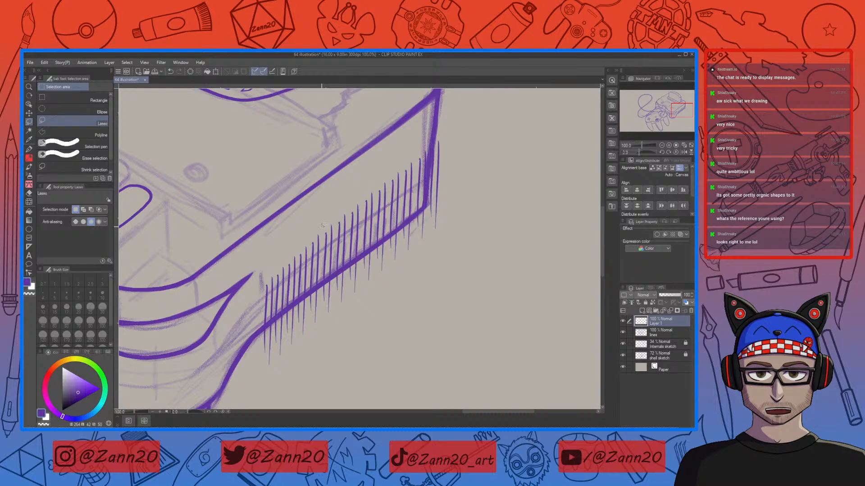
{"action": "mouse_move", "coordinate": [367, 350]}
{"action": "left_mouse_down"}
{"action": "mouse_move", "coordinate": [499, 237]}
{"action": "mouse_move", "coordinate": [507, 184]}
{"action": "left_mouse_up"}
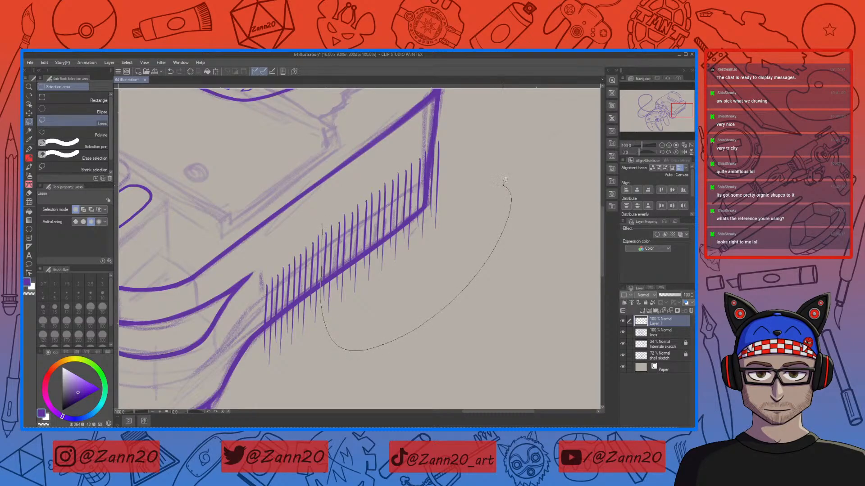
{"action": "left_click_drag", "start_coordinate": [452, 126], "coordinate": [430, 131]}
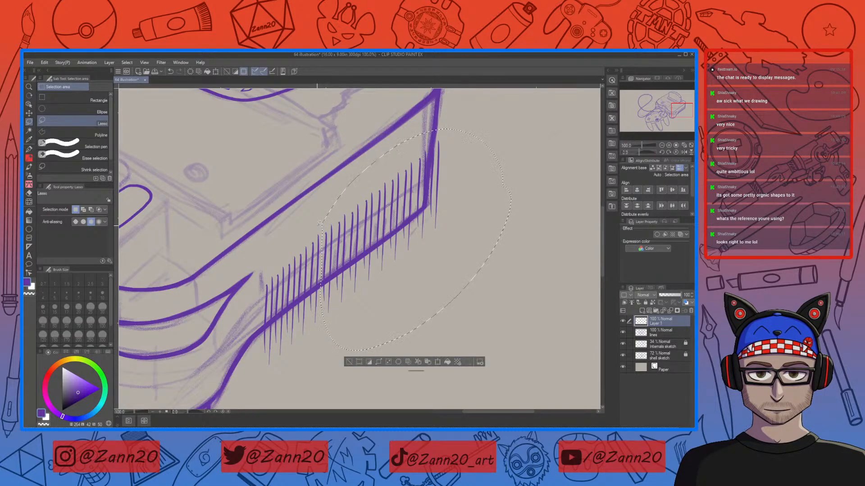
{"action": "left_click", "coordinate": [438, 363]}
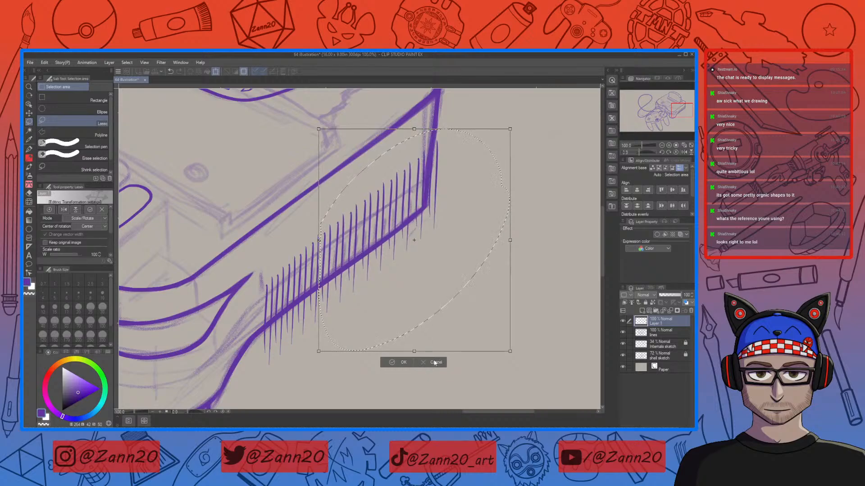
{"action": "left_click", "coordinate": [397, 362]}
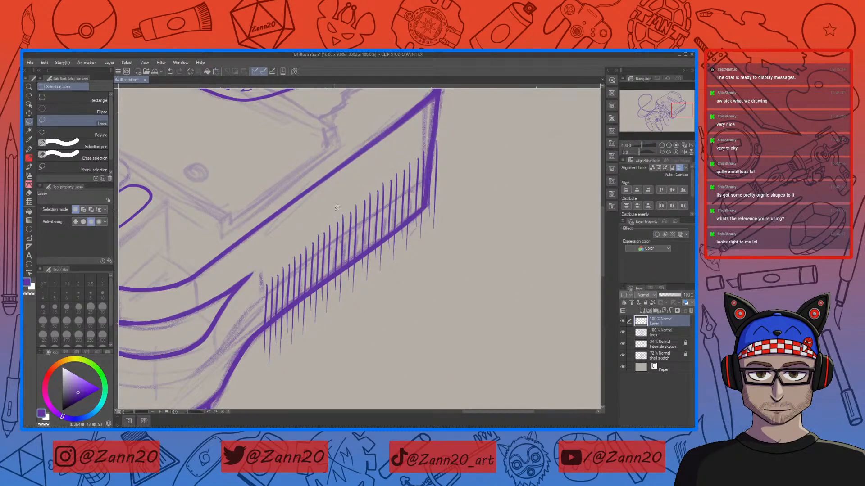
Step: Repeatedly lasso smaller groups of hatch strokes toward the corner and adjust them with Scale/Rotate
{"action": "mouse_move", "coordinate": [334, 281]}
{"action": "left_mouse_down"}
{"action": "mouse_move", "coordinate": [433, 291]}
{"action": "mouse_move", "coordinate": [374, 142]}
{"action": "mouse_move", "coordinate": [345, 180]}
{"action": "left_mouse_up"}
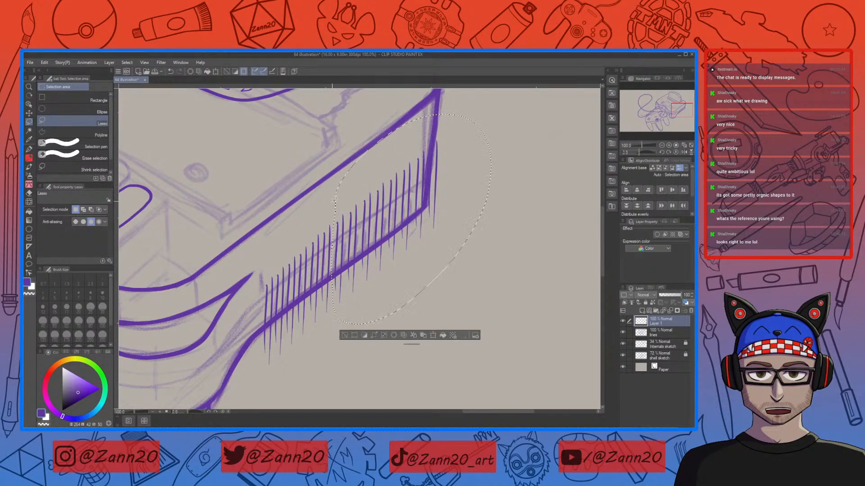
{"action": "left_click", "coordinate": [432, 336]}
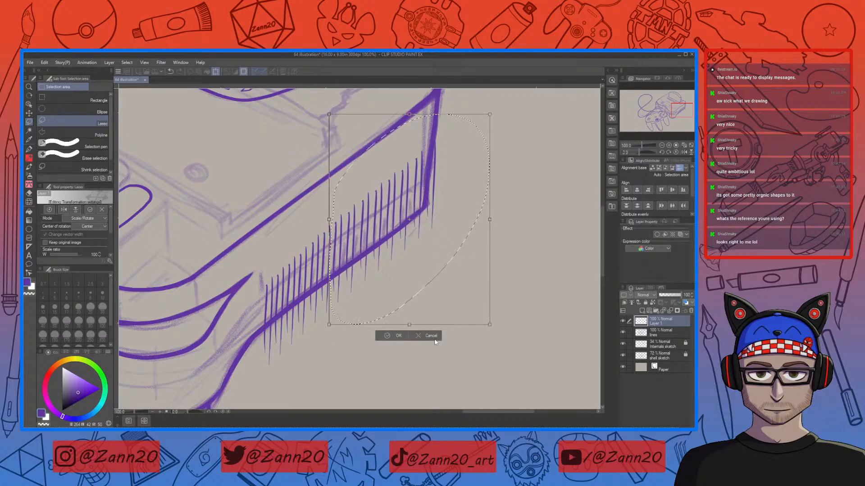
{"action": "left_click", "coordinate": [389, 335]}
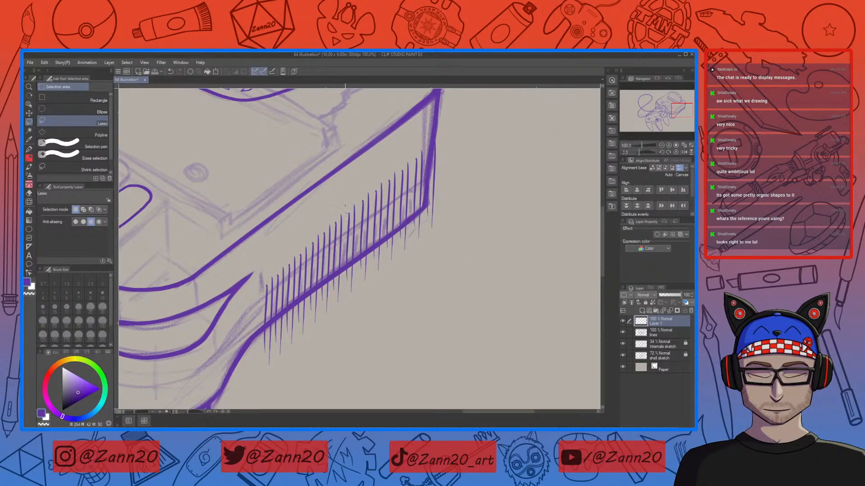
{"action": "mouse_move", "coordinate": [345, 210]}
{"action": "left_mouse_down"}
{"action": "mouse_move", "coordinate": [496, 189]}
{"action": "mouse_move", "coordinate": [344, 172]}
{"action": "left_mouse_up"}
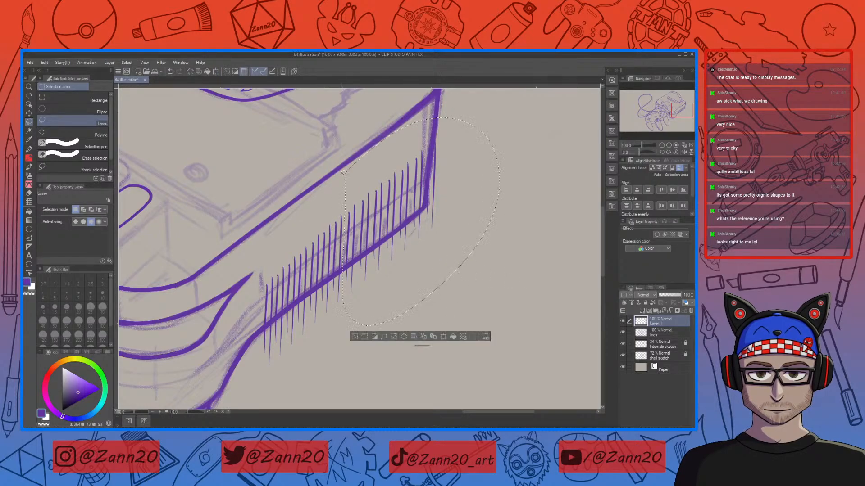
{"action": "left_click", "coordinate": [444, 338]}
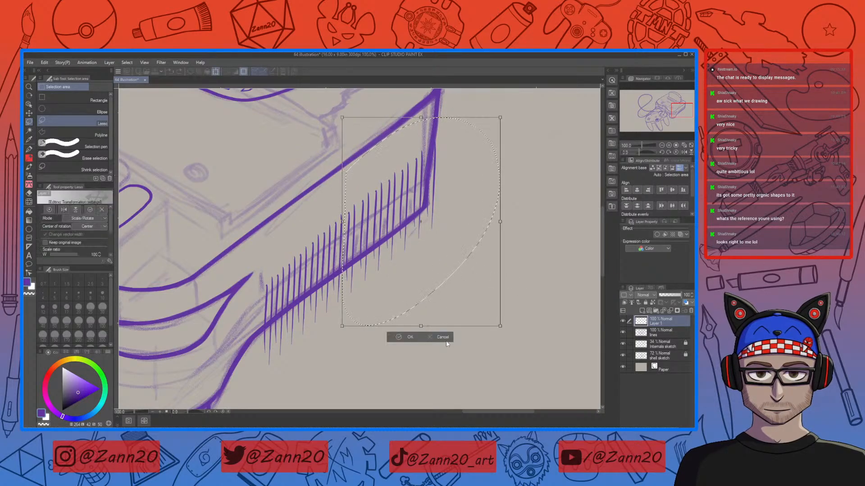
{"action": "left_click", "coordinate": [408, 339]}
{"action": "mouse_move", "coordinate": [358, 261]}
{"action": "left_mouse_down"}
{"action": "mouse_move", "coordinate": [450, 265]}
{"action": "mouse_move", "coordinate": [387, 135]}
{"action": "mouse_move", "coordinate": [356, 207]}
{"action": "left_mouse_up"}
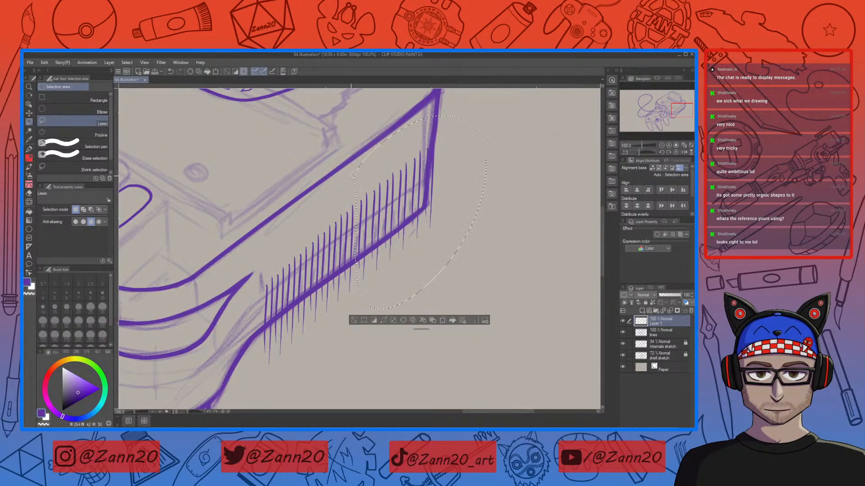
{"action": "left_click", "coordinate": [443, 321]}
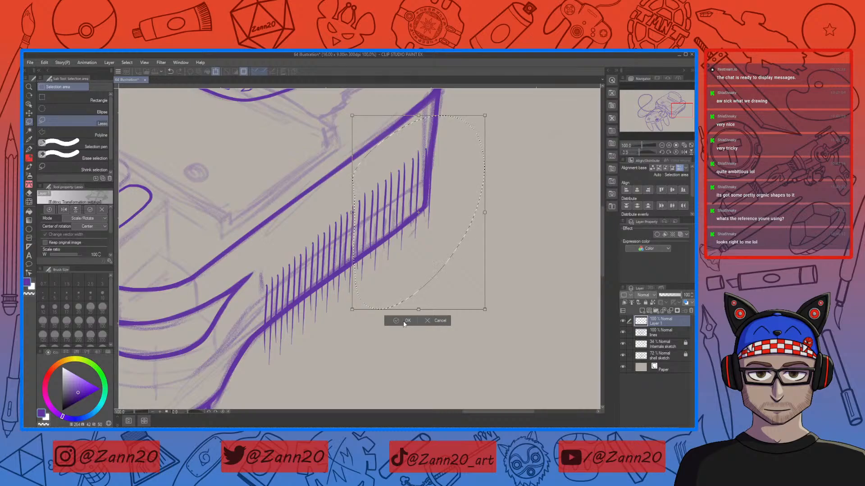
{"action": "left_click", "coordinate": [404, 319]}
{"action": "key", "text": "ctrl+d"}
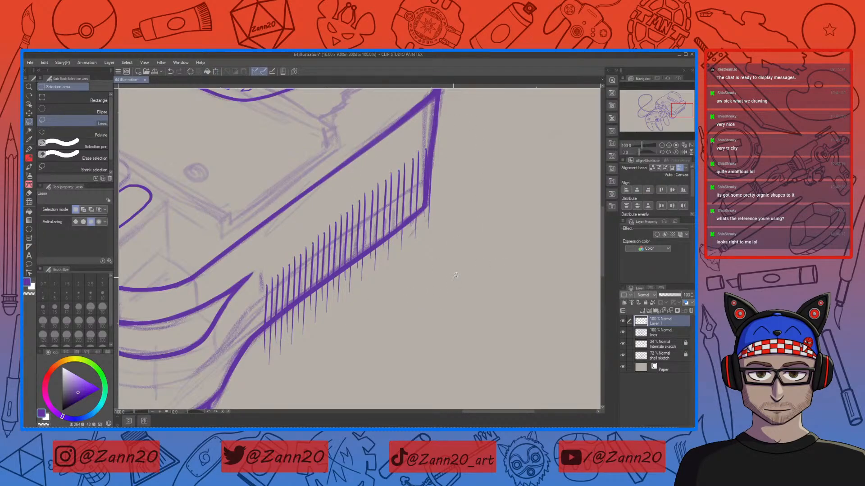
Step: Shift the corner hatch strokes slightly, then lasso and realign two groups near the console corner with Scale/Rotate
{"action": "left_click_drag", "start_coordinate": [369, 186], "coordinate": [367, 212]}
{"action": "left_click_drag", "start_coordinate": [432, 301], "coordinate": [430, 304]}
{"action": "key", "text": "ctrl+d"}
{"action": "mouse_move", "coordinate": [369, 277]}
{"action": "left_mouse_down"}
{"action": "mouse_move", "coordinate": [480, 198]}
{"action": "mouse_move", "coordinate": [390, 137]}
{"action": "left_mouse_up"}
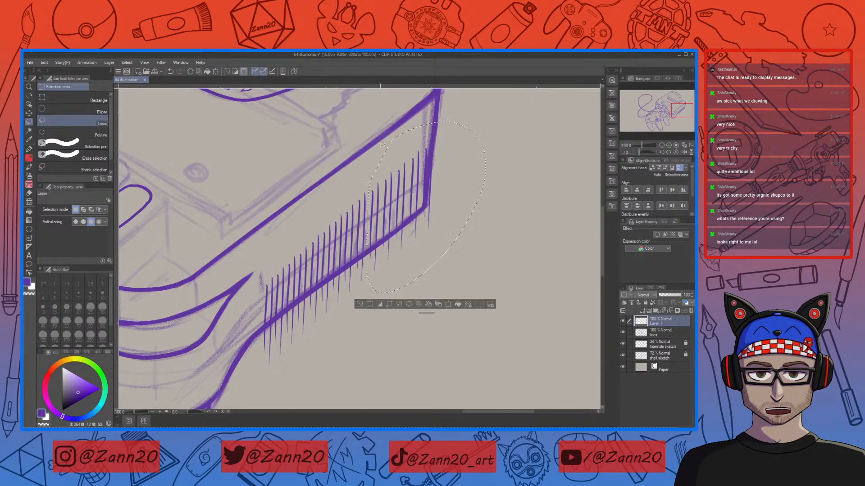
{"action": "left_click", "coordinate": [448, 304]}
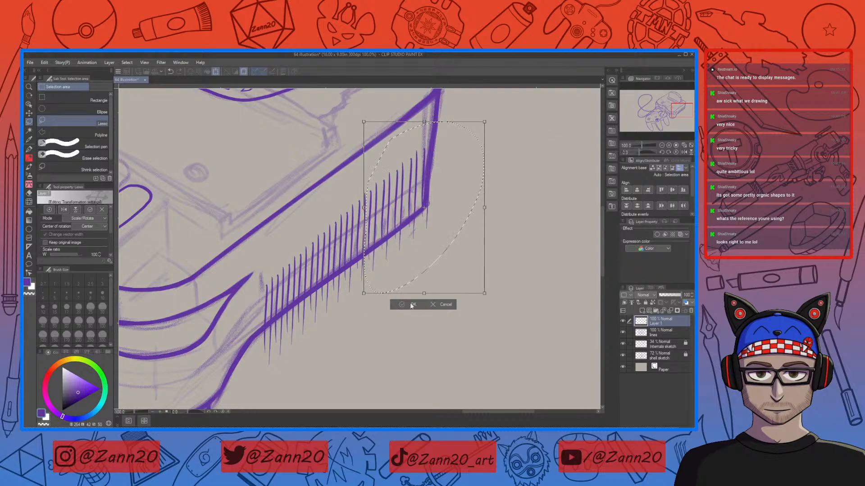
{"action": "left_click", "coordinate": [410, 305]}
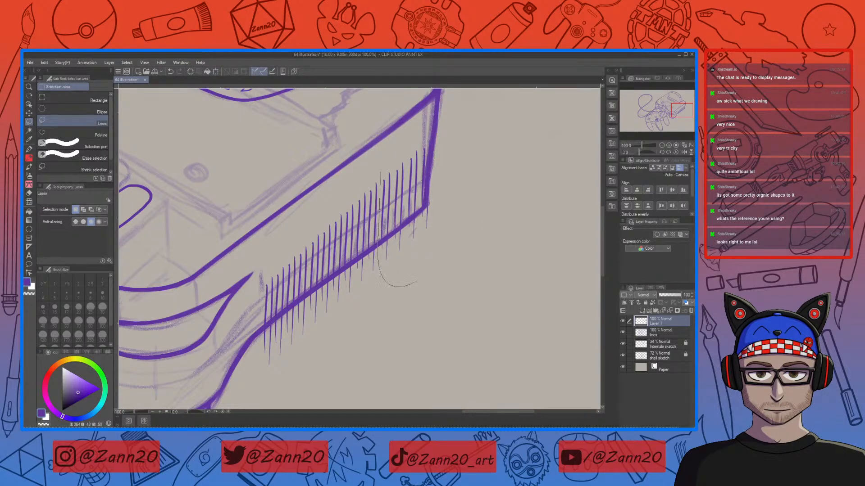
{"action": "left_click_drag", "start_coordinate": [427, 267], "coordinate": [364, 140]}
{"action": "left_click", "coordinate": [455, 298]}
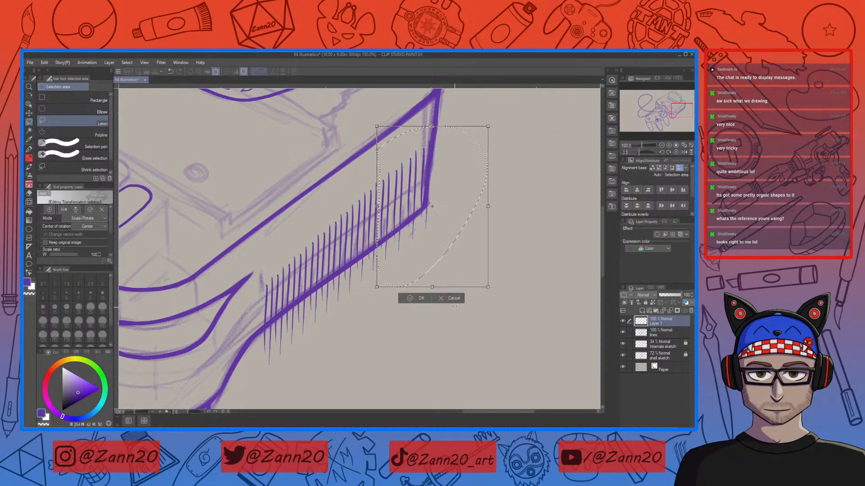
{"action": "key", "text": "Return"}
{"action": "key", "text": "ctrl+d"}
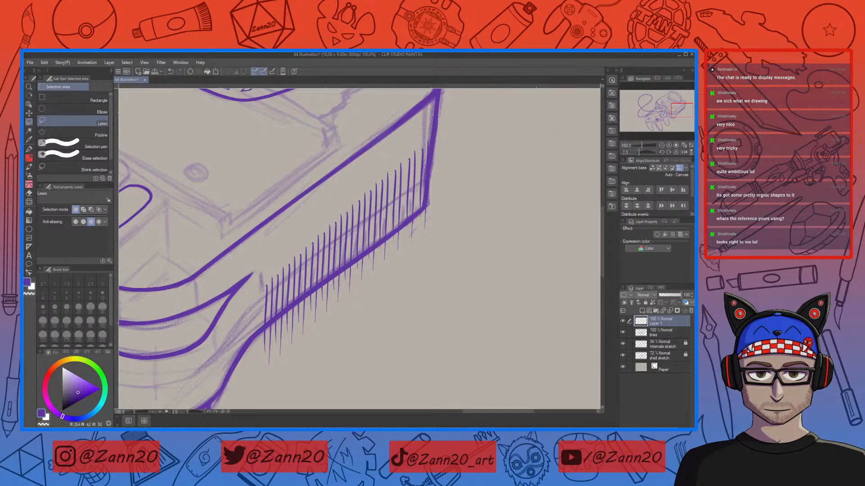
Step: Lasso the uppermost hatch strokes by the corner and reposition them three times with Scale/Rotate along the edge
{"action": "mouse_move", "coordinate": [428, 266]}
{"action": "left_mouse_down"}
{"action": "mouse_move", "coordinate": [475, 137]}
{"action": "mouse_move", "coordinate": [377, 137]}
{"action": "left_mouse_up"}
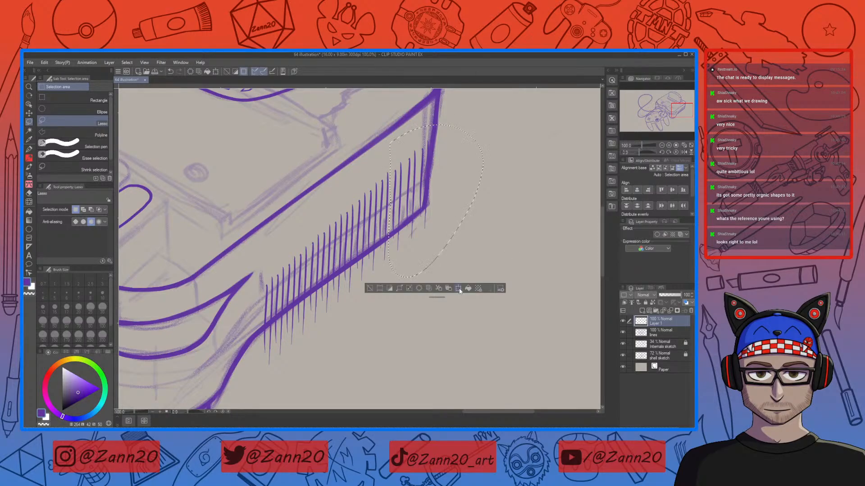
{"action": "left_click", "coordinate": [455, 290]}
{"action": "left_click_drag", "start_coordinate": [456, 300], "coordinate": [453, 299]}
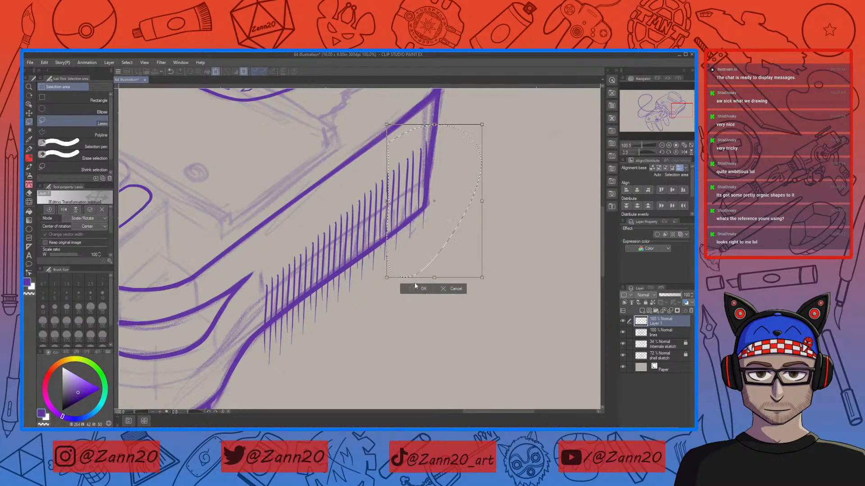
{"action": "left_click", "coordinate": [414, 289]}
{"action": "left_click_drag", "start_coordinate": [402, 153], "coordinate": [402, 218]}
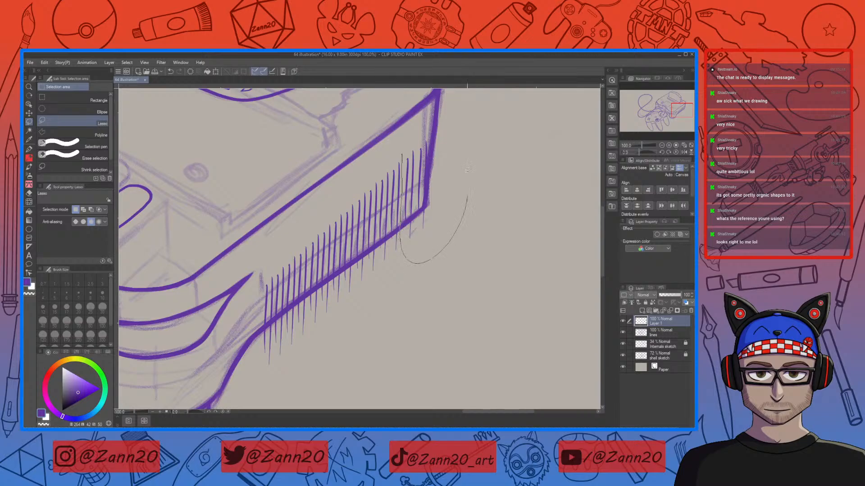
{"action": "left_click_drag", "start_coordinate": [468, 178], "coordinate": [396, 135]}
{"action": "left_click", "coordinate": [454, 275]}
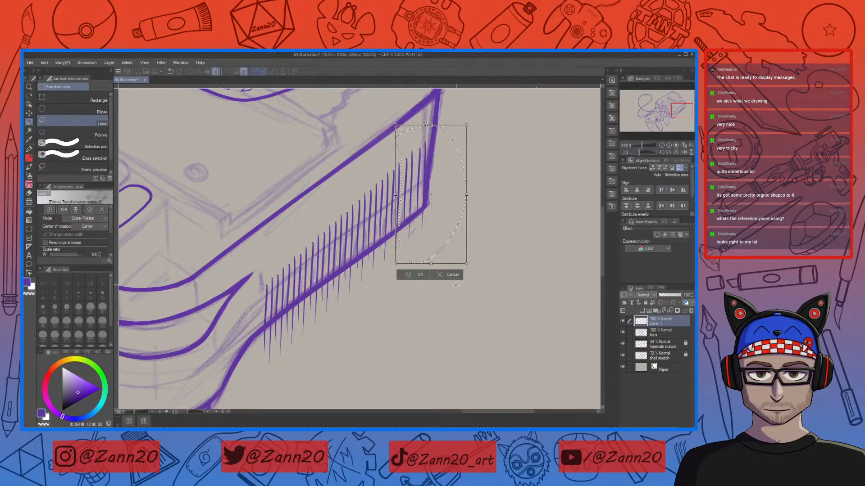
{"action": "left_click", "coordinate": [410, 276]}
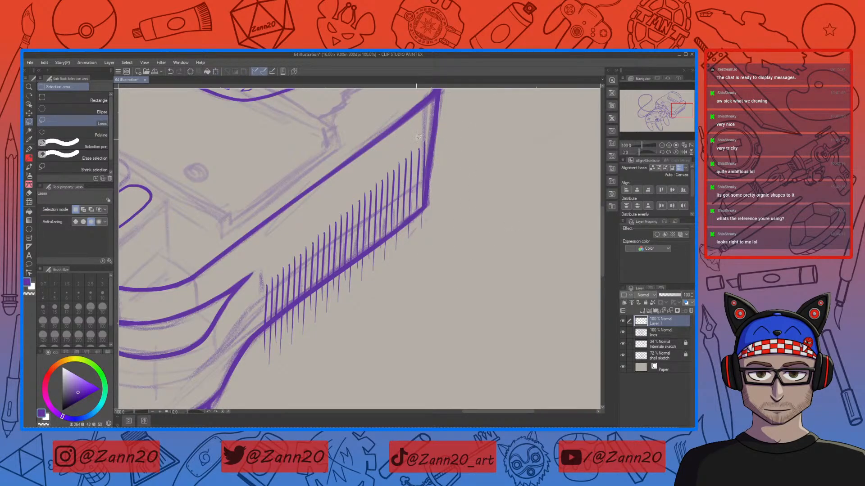
{"action": "mouse_move", "coordinate": [416, 200]}
{"action": "left_mouse_down"}
{"action": "mouse_move", "coordinate": [482, 196]}
{"action": "mouse_move", "coordinate": [419, 121]}
{"action": "left_mouse_up"}
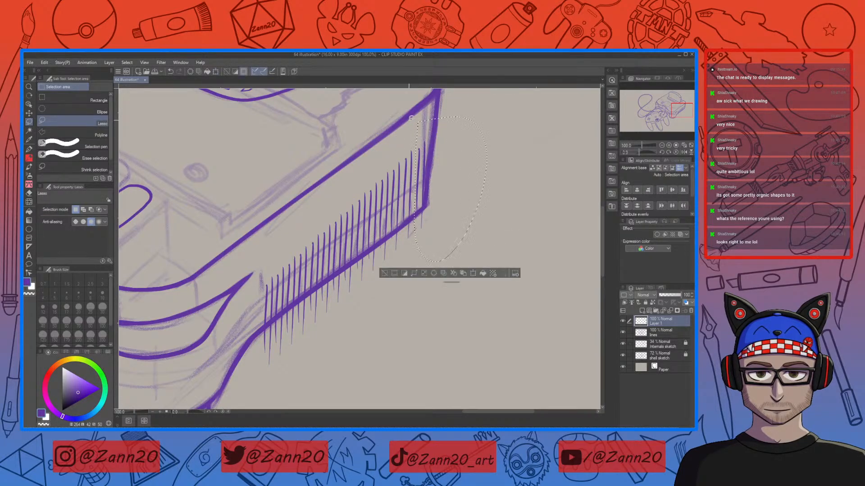
{"action": "left_click", "coordinate": [473, 274]}
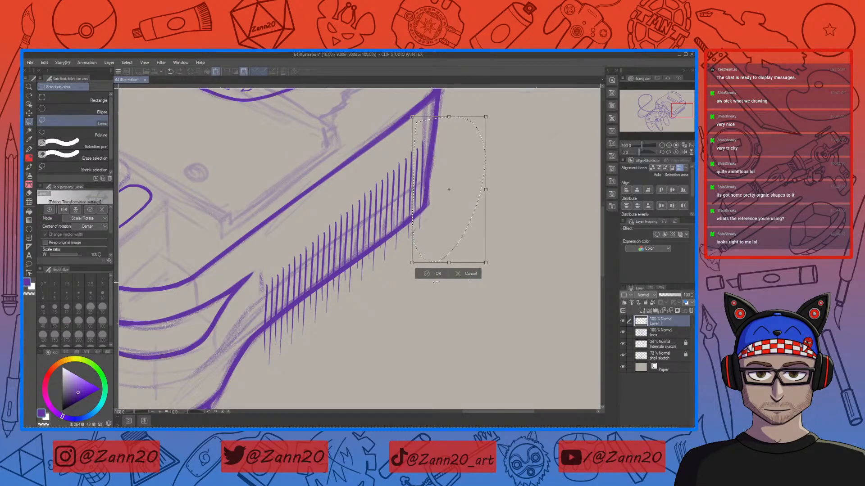
{"action": "left_click", "coordinate": [426, 273]}
{"action": "key", "text": "ctrl+d"}
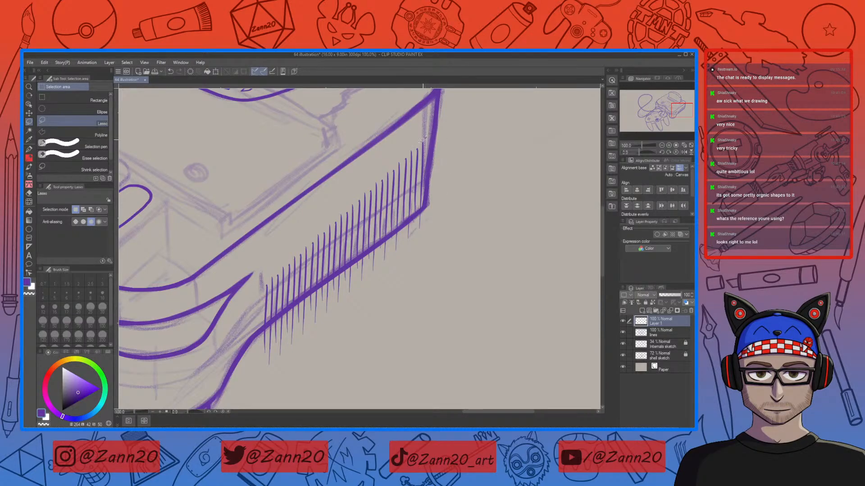
Step: Lasso the corner hatch strokes and nudge them down three steps within Scale/Rotate
{"action": "left_click_drag", "start_coordinate": [423, 139], "coordinate": [385, 178]}
{"action": "left_click_drag", "start_coordinate": [411, 292], "coordinate": [430, 139]}
{"action": "left_click", "coordinate": [448, 306]}
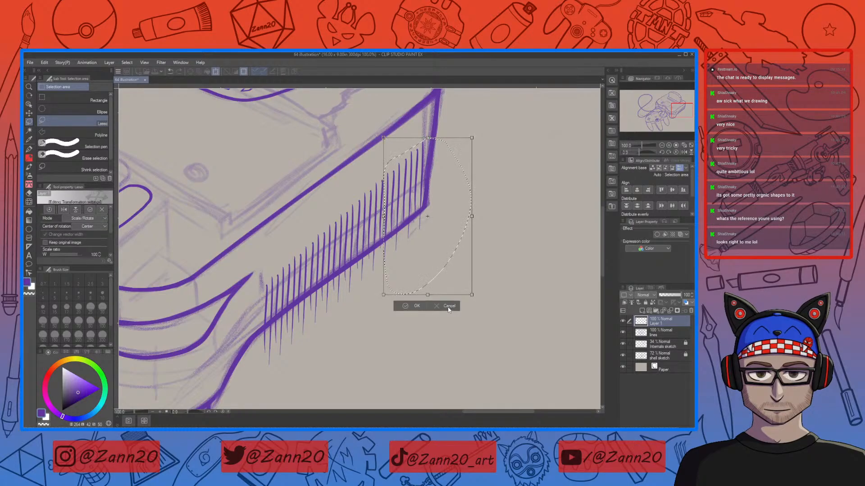
{"action": "key", "text": "Down"}
{"action": "key", "text": "Down"}
{"action": "key", "text": "Down"}
{"action": "key", "text": "Down"}
{"action": "key", "text": "Down"}
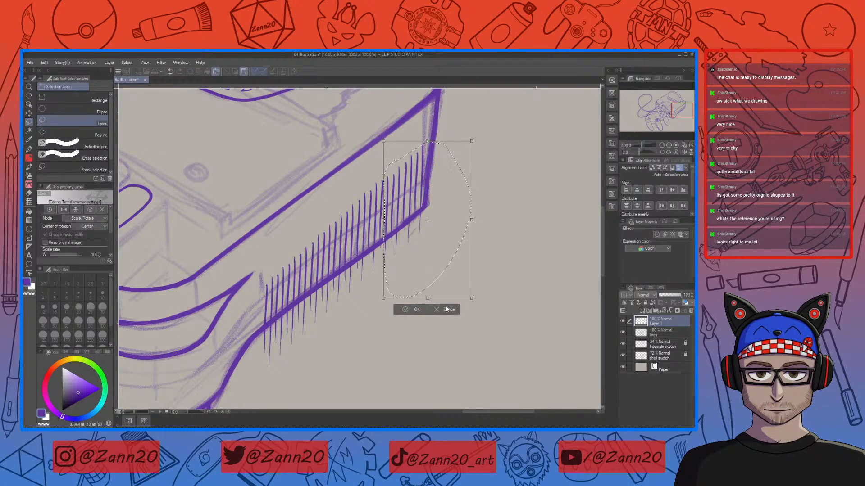
{"action": "key", "text": "Return"}
{"action": "left_click", "coordinate": [477, 253]}
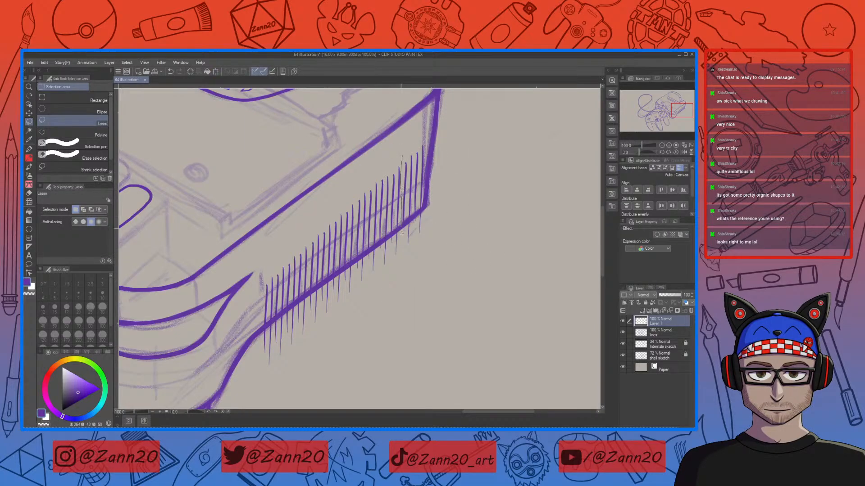
Step: Try to adjust the corner hatch strokes with Scale/Rotate and undo the move before applying
{"action": "mouse_move", "coordinate": [449, 269]}
{"action": "left_mouse_down"}
{"action": "mouse_move", "coordinate": [472, 176]}
{"action": "mouse_move", "coordinate": [402, 131]}
{"action": "left_mouse_up"}
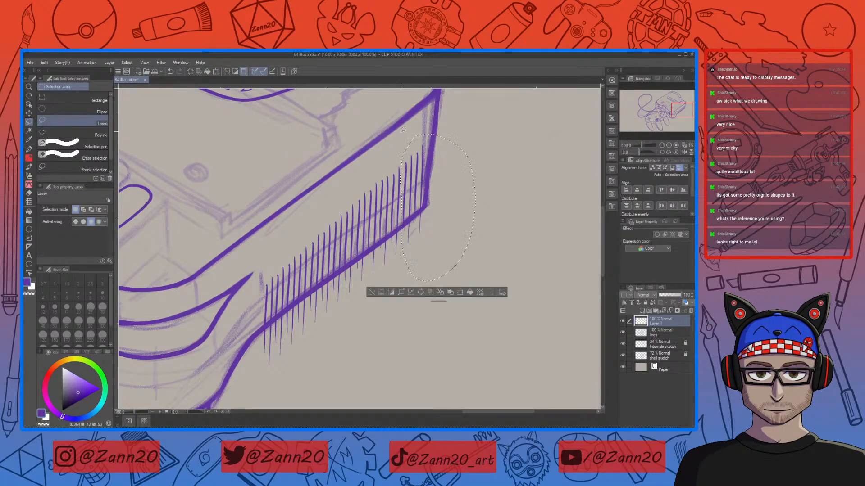
{"action": "left_click", "coordinate": [460, 293]}
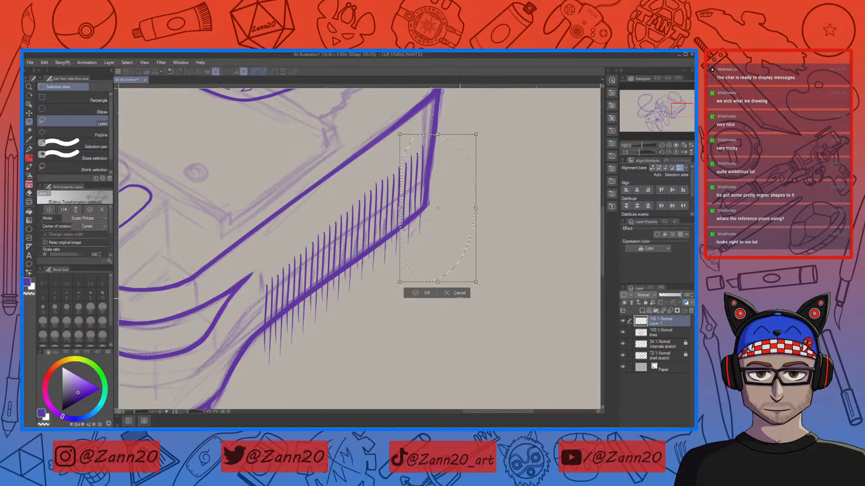
{"action": "left_click_drag", "start_coordinate": [484, 262], "coordinate": [486, 261]}
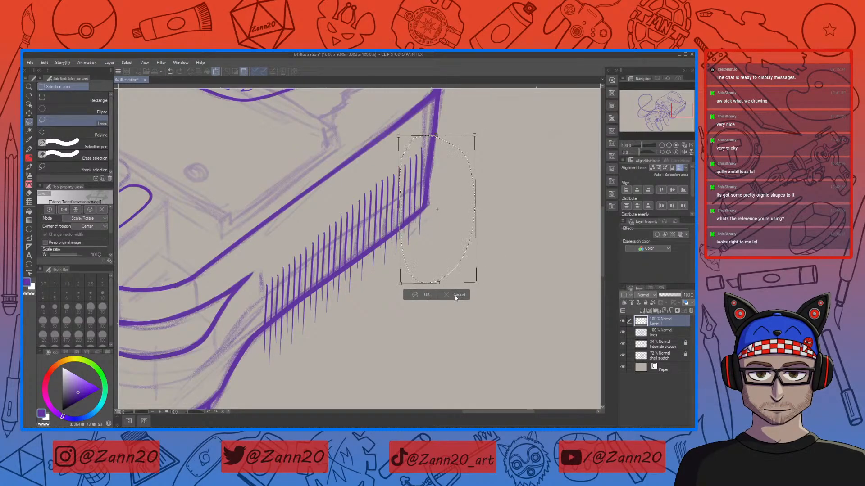
{"action": "key", "text": "ctrl+z"}
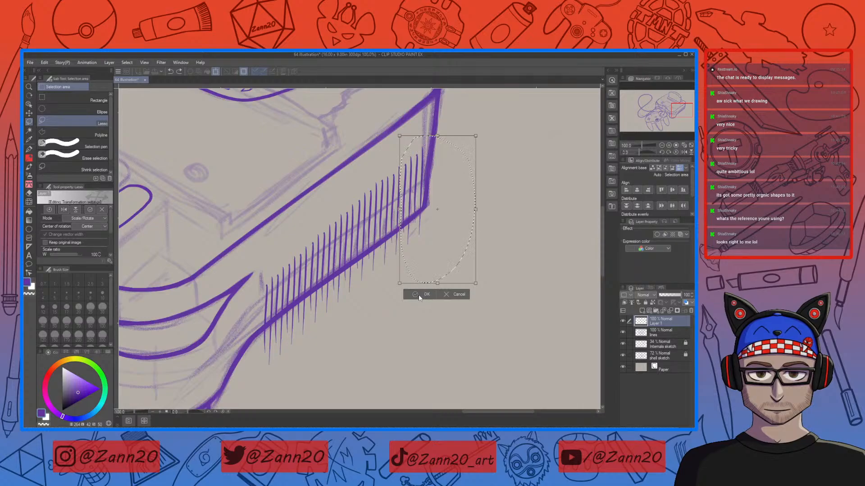
{"action": "left_click", "coordinate": [419, 296]}
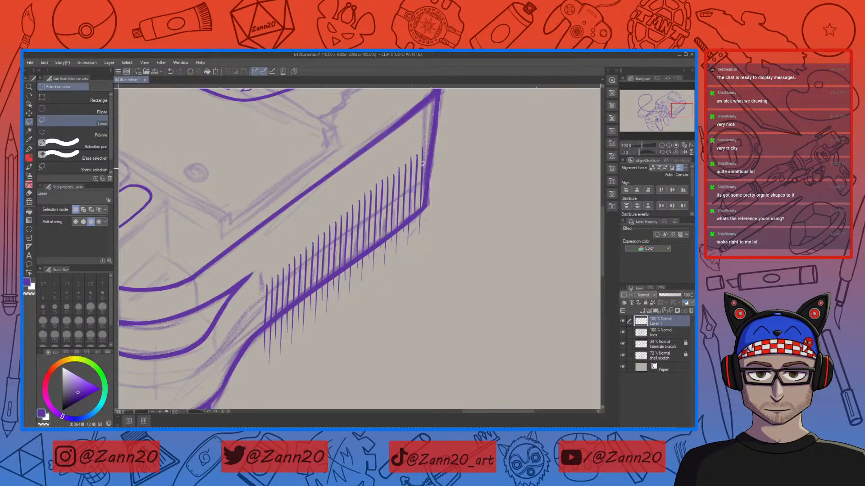
Step: Lasso the corner hatch strokes and nudge them one step left within Scale/Rotate
{"action": "mouse_move", "coordinate": [392, 176]}
{"action": "left_mouse_down"}
{"action": "mouse_move", "coordinate": [388, 227]}
{"action": "mouse_move", "coordinate": [466, 246]}
{"action": "mouse_move", "coordinate": [450, 145]}
{"action": "left_mouse_up"}
{"action": "left_click", "coordinate": [458, 300]}
{"action": "key", "text": "Left"}
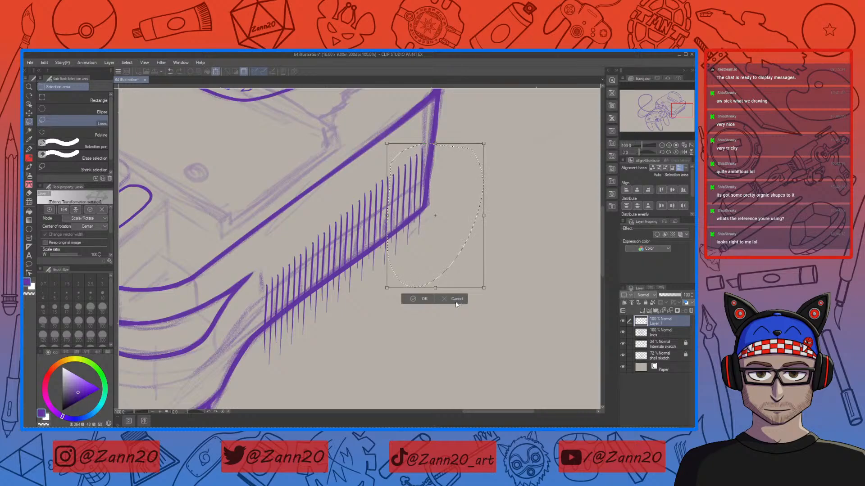
{"action": "left_click", "coordinate": [411, 298]}
{"action": "key", "text": "ctrl+d"}
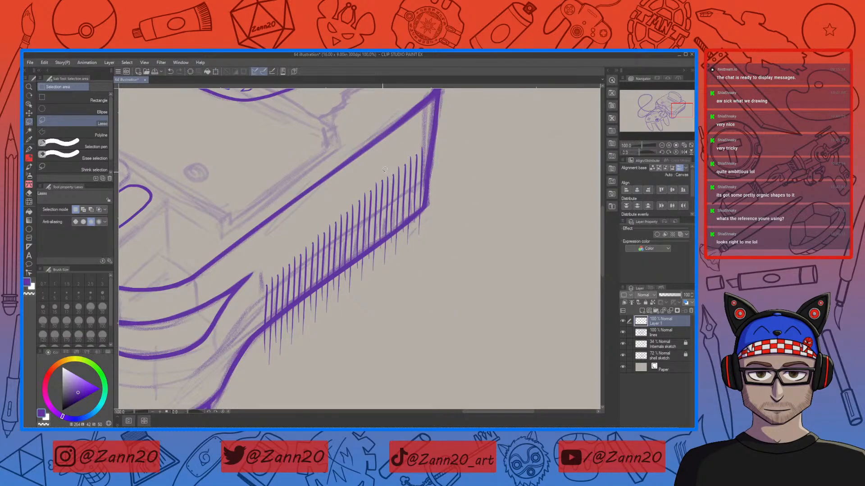
Step: Lasso the upper hatch strokes near the corner and realign them with Scale/Rotate
{"action": "mouse_move", "coordinate": [423, 279]}
{"action": "left_mouse_down"}
{"action": "mouse_move", "coordinate": [477, 151]}
{"action": "mouse_move", "coordinate": [378, 151]}
{"action": "left_mouse_up"}
{"action": "left_click", "coordinate": [448, 295]}
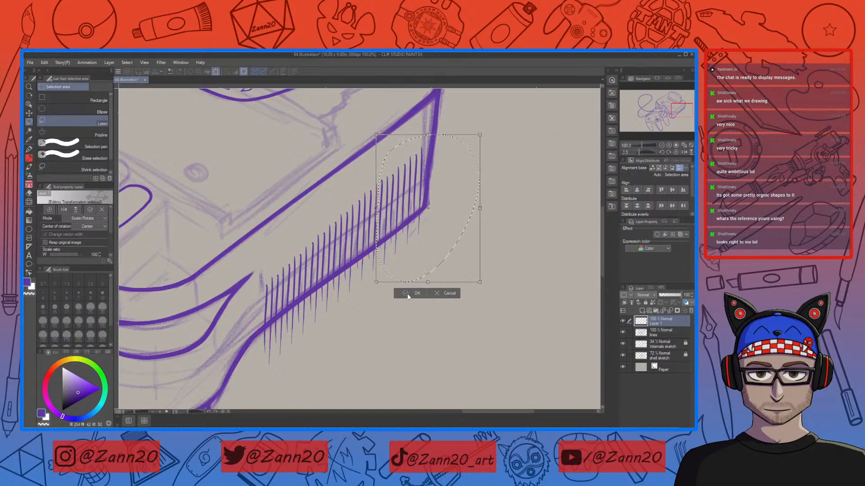
{"action": "left_click", "coordinate": [411, 294]}
{"action": "key", "text": "ctrl+d"}
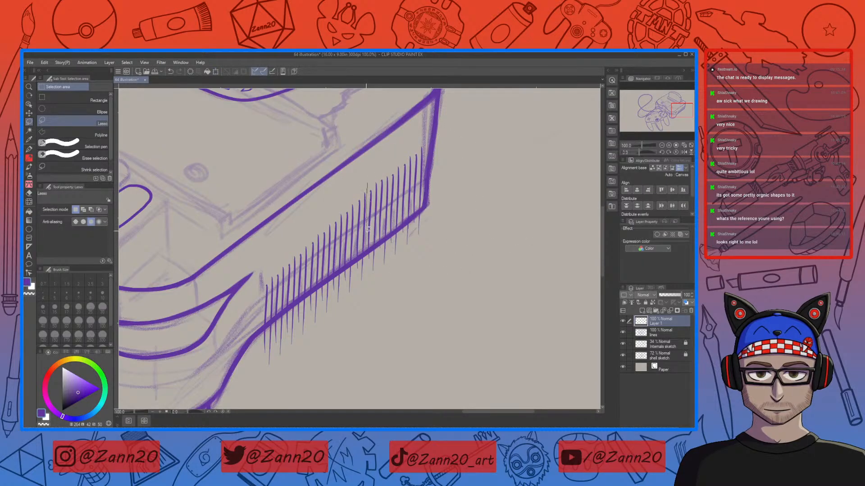
{"action": "mouse_move", "coordinate": [366, 259]}
{"action": "left_mouse_down"}
{"action": "mouse_move", "coordinate": [485, 188]}
{"action": "mouse_move", "coordinate": [357, 167]}
{"action": "left_mouse_up"}
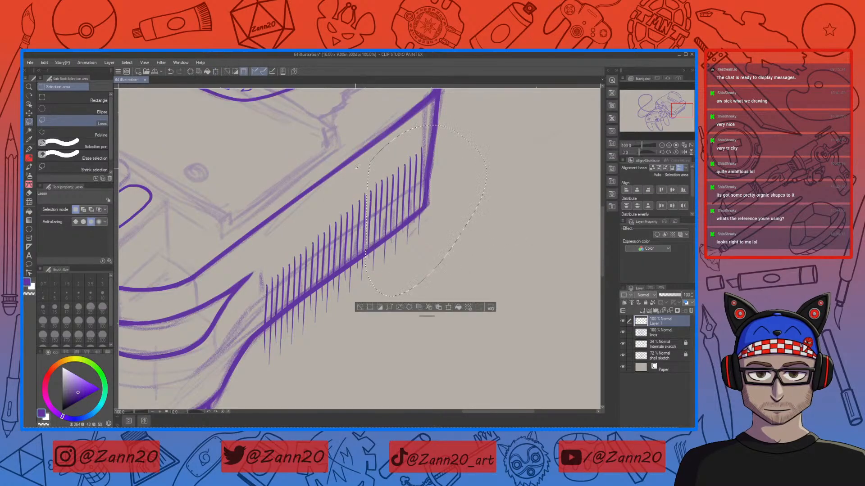
{"action": "left_click", "coordinate": [448, 308]}
{"action": "key", "text": "Return"}
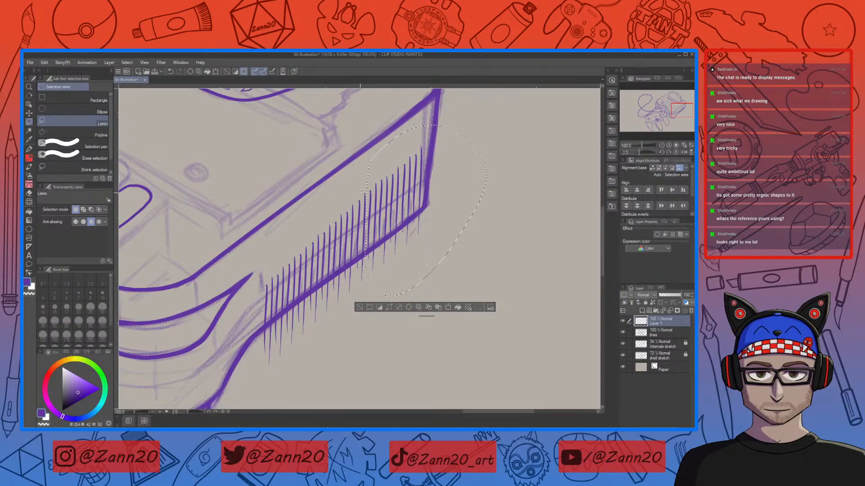
{"action": "left_click_drag", "start_coordinate": [356, 191], "coordinate": [358, 283]}
Step: Lasso wider groups of hatch strokes along the edge and adjust them twice with Scale/Rotate
{"action": "mouse_move", "coordinate": [421, 298]}
{"action": "left_mouse_down"}
{"action": "mouse_move", "coordinate": [470, 122]}
{"action": "mouse_move", "coordinate": [359, 154]}
{"action": "left_mouse_up"}
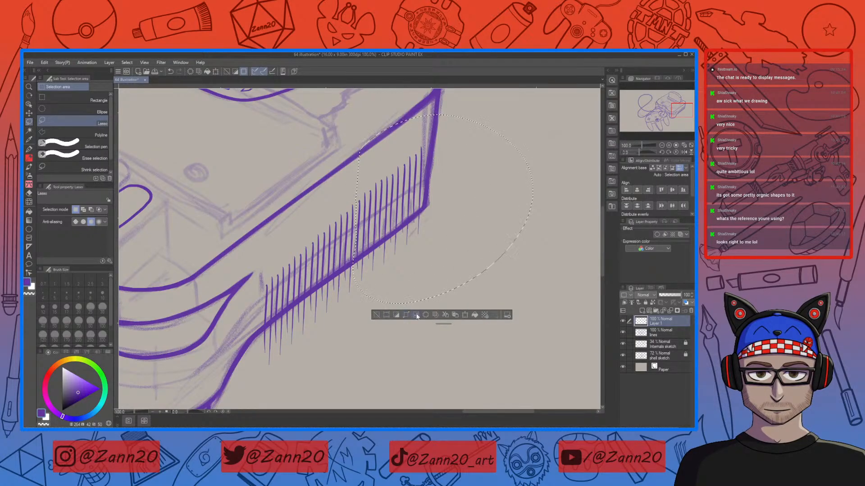
{"action": "left_click", "coordinate": [465, 314]}
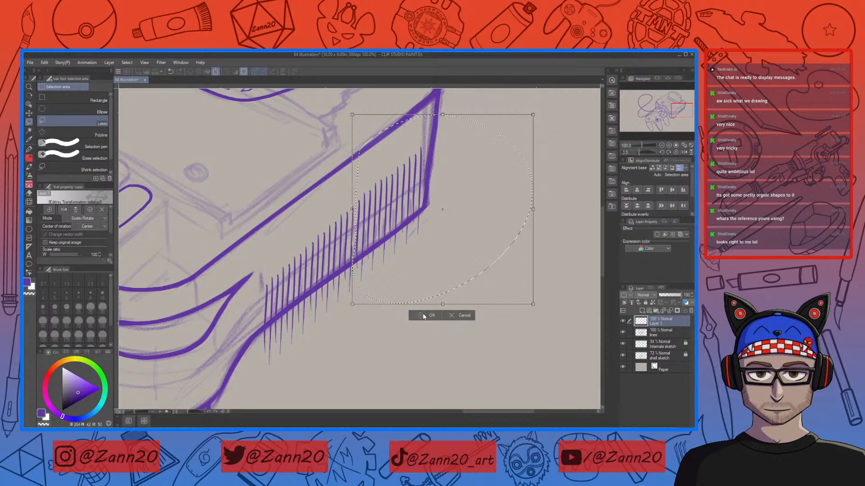
{"action": "left_click", "coordinate": [428, 316]}
{"action": "key", "text": "ctrl+d"}
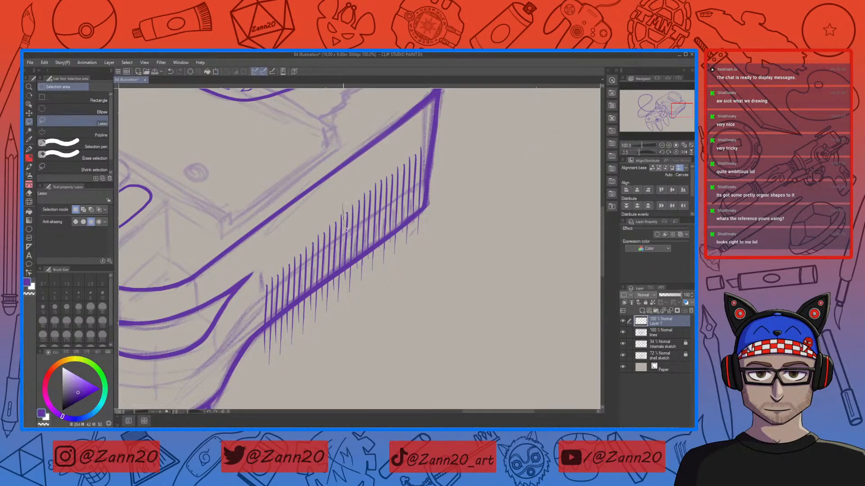
{"action": "mouse_move", "coordinate": [343, 270]}
{"action": "left_mouse_down"}
{"action": "mouse_move", "coordinate": [464, 271]}
{"action": "mouse_move", "coordinate": [358, 155]}
{"action": "left_mouse_up"}
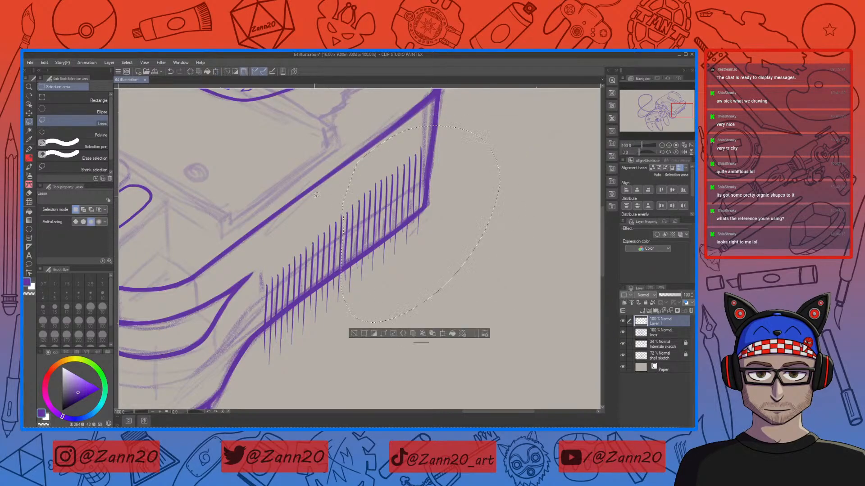
{"action": "left_click", "coordinate": [442, 334]}
{"action": "left_click", "coordinate": [397, 333]}
{"action": "key", "text": "ctrl+d"}
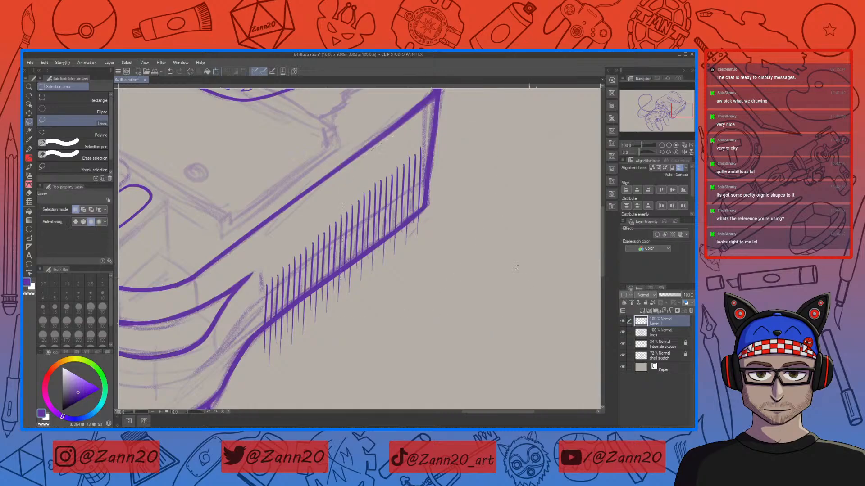
Step: Lasso two overlapping groups of middle hatch strokes in turn and apply Scale/Rotate to each
{"action": "mouse_move", "coordinate": [334, 240]}
{"action": "left_mouse_down"}
{"action": "mouse_move", "coordinate": [333, 273]}
{"action": "mouse_move", "coordinate": [469, 246]}
{"action": "mouse_move", "coordinate": [323, 198]}
{"action": "left_mouse_up"}
{"action": "left_click", "coordinate": [433, 333]}
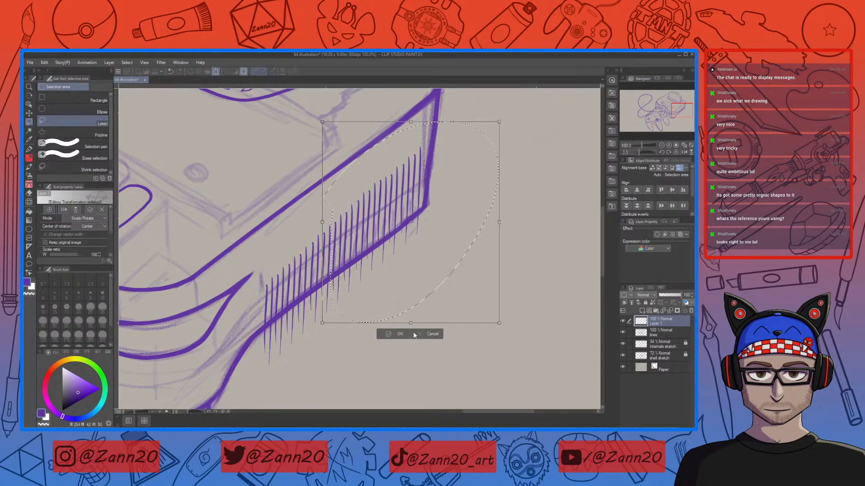
{"action": "left_click", "coordinate": [397, 334]}
{"action": "key", "text": "ctrl+d"}
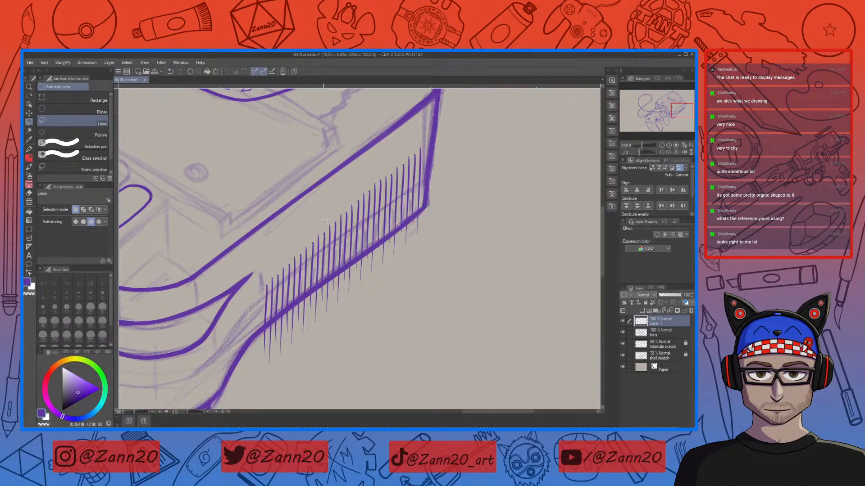
{"action": "mouse_move", "coordinate": [322, 287]}
{"action": "left_mouse_down"}
{"action": "mouse_move", "coordinate": [450, 284]}
{"action": "mouse_move", "coordinate": [455, 128]}
{"action": "mouse_move", "coordinate": [310, 218]}
{"action": "left_mouse_up"}
{"action": "left_click", "coordinate": [432, 350]}
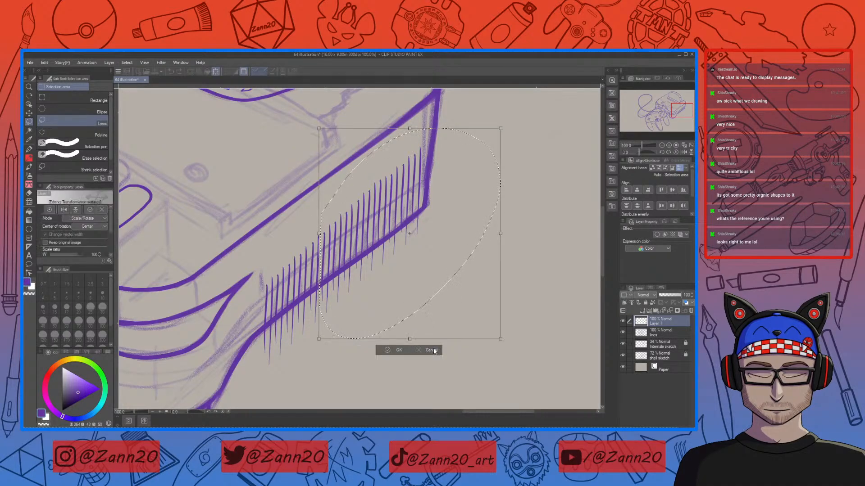
{"action": "left_click", "coordinate": [399, 352]}
{"action": "key", "text": "ctrl+d"}
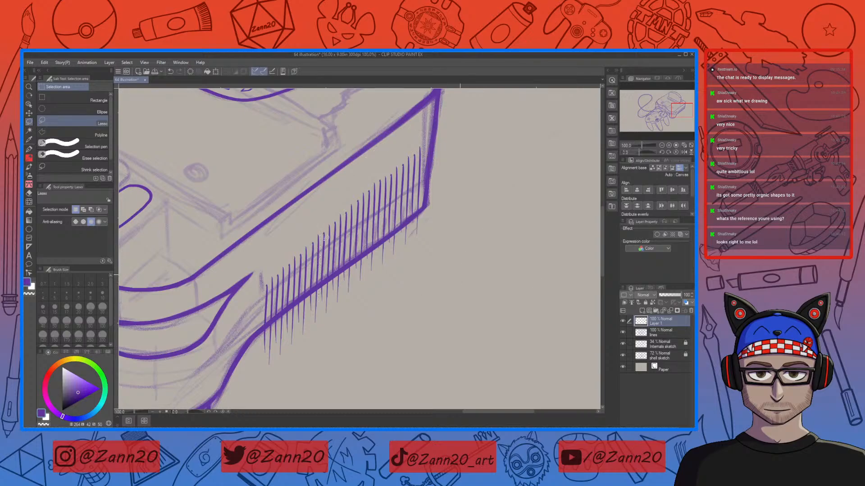
Step: Try transforming larger lassoed hatch groups toward the corner, then drop the selection without applying
{"action": "left_click_drag", "start_coordinate": [365, 337], "coordinate": [306, 222]}
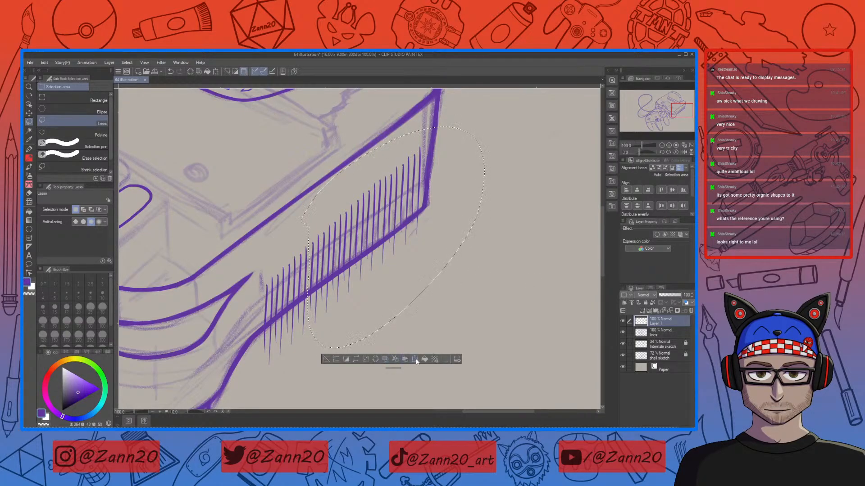
{"action": "left_click", "coordinate": [414, 359]}
{"action": "left_click", "coordinate": [372, 358]}
{"action": "key", "text": "ctrl+d"}
{"action": "mouse_move", "coordinate": [299, 236]}
{"action": "left_mouse_down"}
{"action": "mouse_move", "coordinate": [302, 345]}
{"action": "mouse_move", "coordinate": [428, 296]}
{"action": "mouse_move", "coordinate": [479, 122]}
{"action": "mouse_move", "coordinate": [285, 214]}
{"action": "left_mouse_up"}
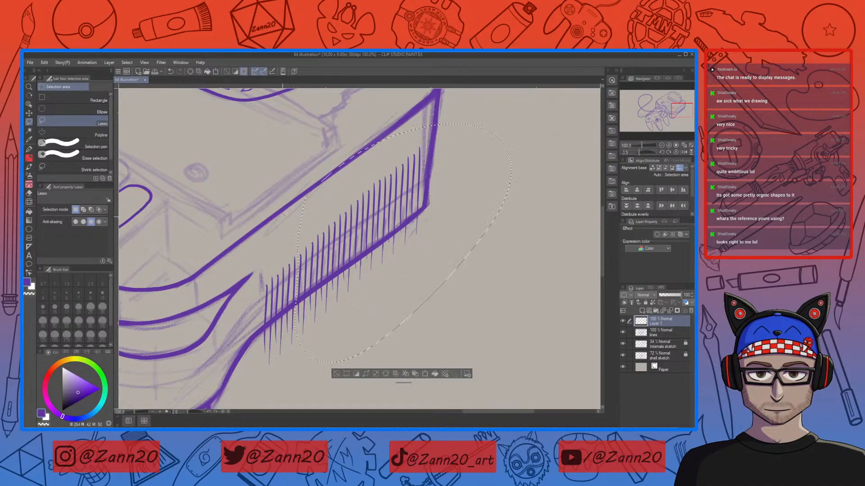
{"action": "left_click", "coordinate": [426, 375]}
{"action": "key", "text": "Escape"}
Step: Lasso the whole hatch row along the console side and apply Scale/Rotate to it
{"action": "mouse_move", "coordinate": [282, 271]}
{"action": "left_mouse_down"}
{"action": "mouse_move", "coordinate": [291, 375]}
{"action": "mouse_move", "coordinate": [400, 345]}
{"action": "mouse_move", "coordinate": [543, 225]}
{"action": "mouse_move", "coordinate": [536, 134]}
{"action": "mouse_move", "coordinate": [411, 115]}
{"action": "mouse_move", "coordinate": [279, 252]}
{"action": "left_mouse_up"}
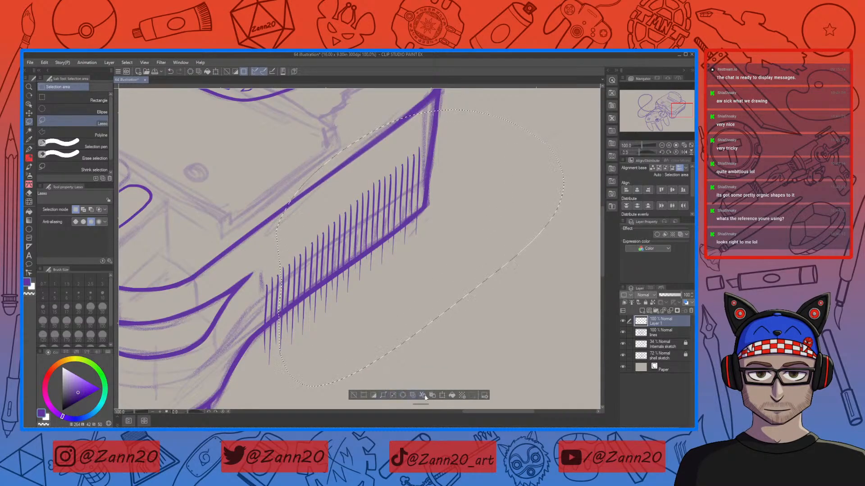
{"action": "left_click", "coordinate": [443, 396]}
{"action": "left_click", "coordinate": [406, 398]}
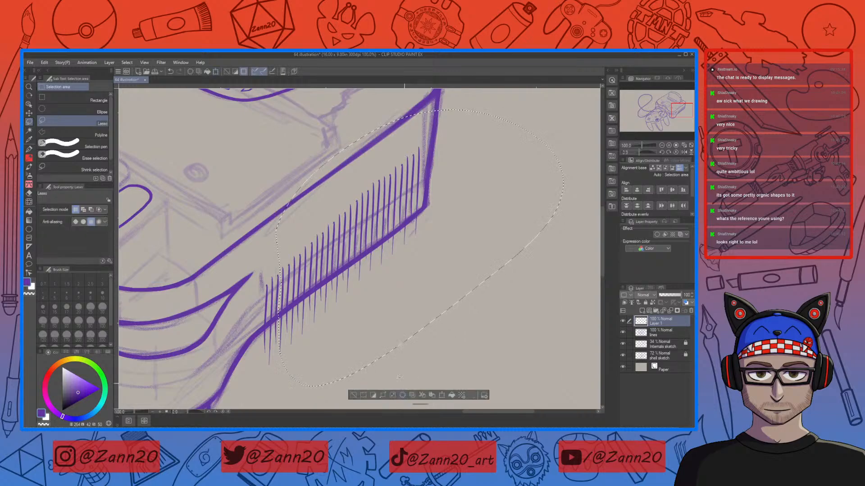
{"action": "key", "text": "ctrl+d"}
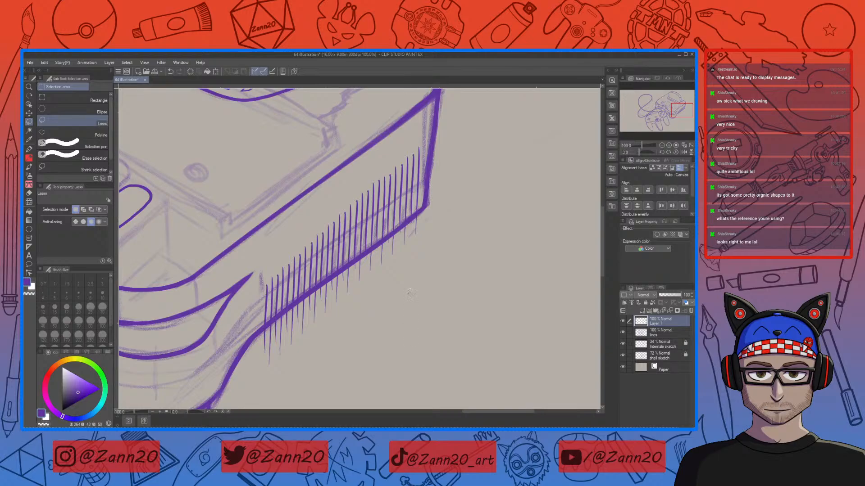
Step: Lasso the upper hatch strokes near the corner and nudge them slightly
{"action": "left_click_drag", "start_coordinate": [411, 147], "coordinate": [410, 214]}
{"action": "left_click_drag", "start_coordinate": [414, 250], "coordinate": [417, 251]}
{"action": "key", "text": "ctrl+d"}
Step: Reselect the hatch strokes below the corner and apply Scale/Rotate to realign them
{"action": "left_click_drag", "start_coordinate": [365, 182], "coordinate": [366, 194]}
{"action": "mouse_move", "coordinate": [366, 232]}
{"action": "left_mouse_down"}
{"action": "mouse_move", "coordinate": [367, 283]}
{"action": "mouse_move", "coordinate": [469, 166]}
{"action": "mouse_move", "coordinate": [419, 138]}
{"action": "mouse_move", "coordinate": [368, 160]}
{"action": "left_mouse_up"}
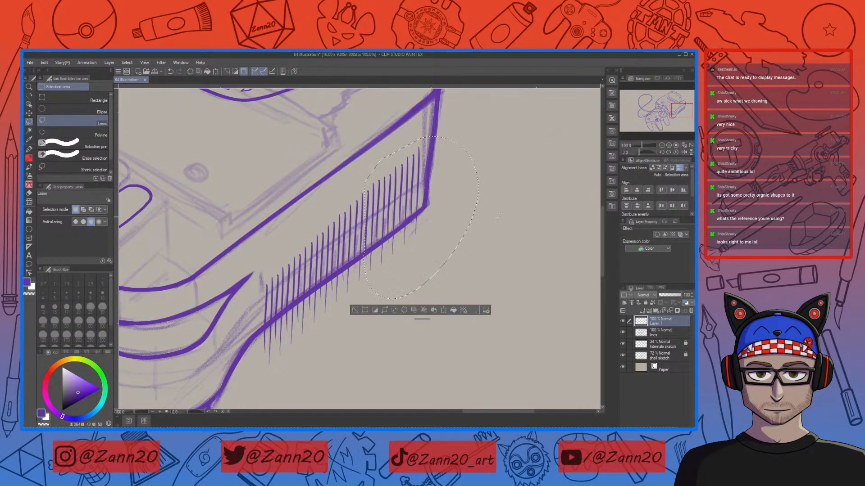
{"action": "key", "text": "ctrl+d"}
{"action": "mouse_move", "coordinate": [364, 231]}
{"action": "left_mouse_down"}
{"action": "mouse_move", "coordinate": [374, 294]}
{"action": "mouse_move", "coordinate": [479, 202]}
{"action": "mouse_move", "coordinate": [365, 141]}
{"action": "left_mouse_up"}
{"action": "left_click", "coordinate": [447, 315]}
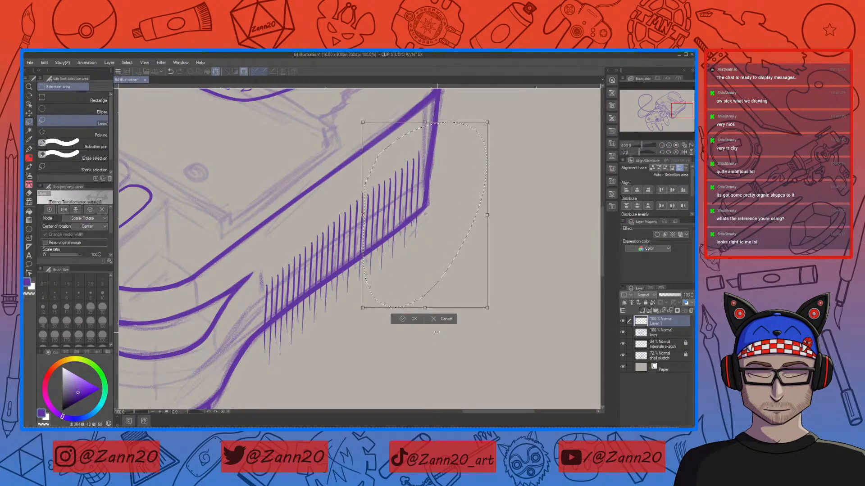
{"action": "left_click", "coordinate": [407, 317]}
{"action": "key", "text": "ctrl+d"}
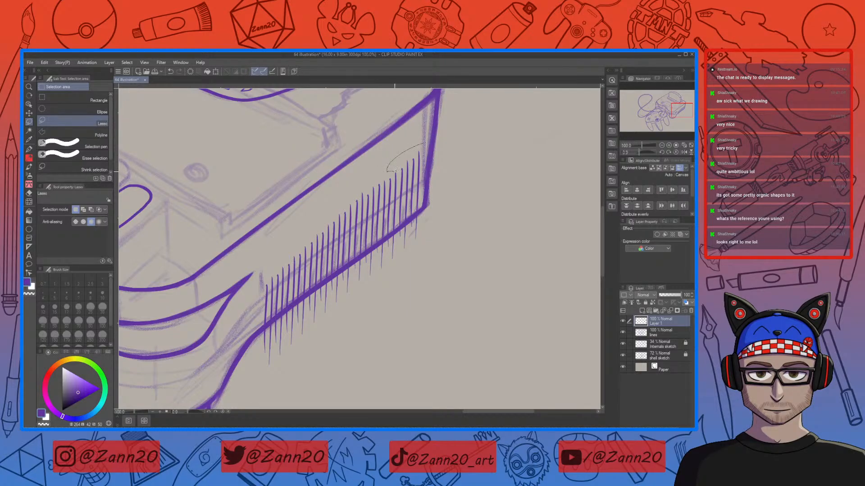
Step: Lasso the topmost hatch strokes beside the corner and apply Scale/Rotate to them
{"action": "mouse_move", "coordinate": [395, 165]}
{"action": "left_mouse_down"}
{"action": "mouse_move", "coordinate": [402, 254]}
{"action": "mouse_move", "coordinate": [444, 225]}
{"action": "mouse_move", "coordinate": [399, 134]}
{"action": "left_mouse_up"}
{"action": "key", "text": "ctrl+d"}
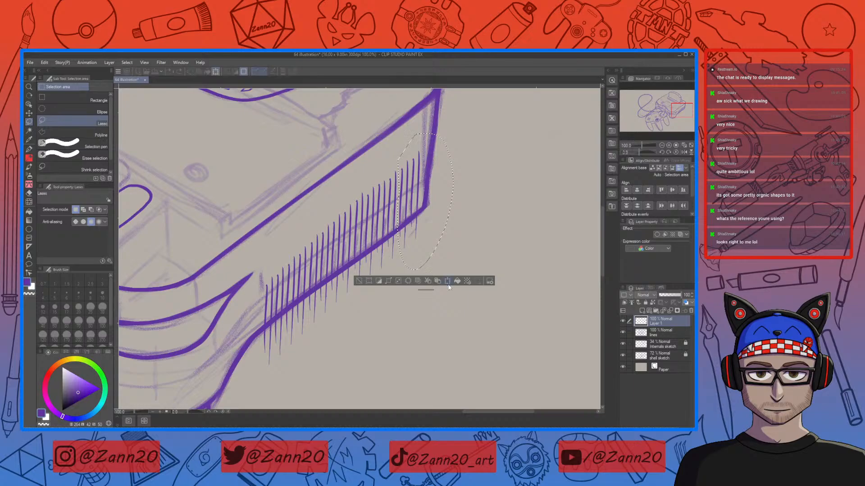
{"action": "left_click", "coordinate": [447, 282]}
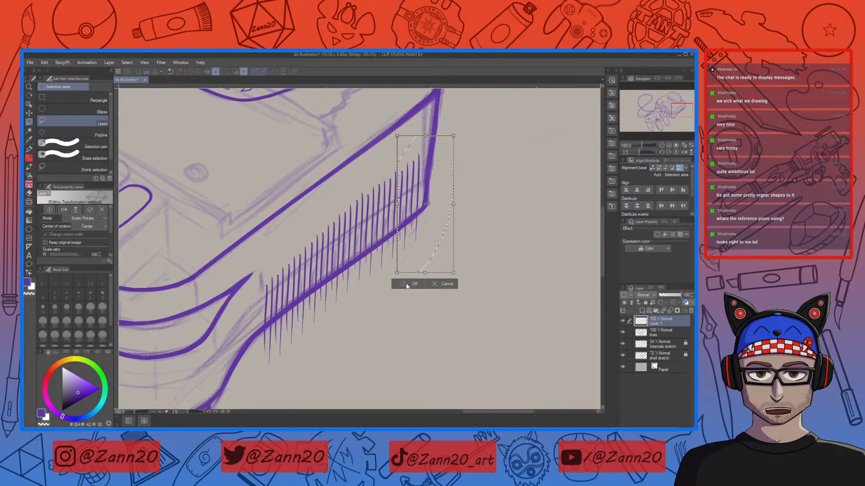
{"action": "left_click", "coordinate": [406, 285]}
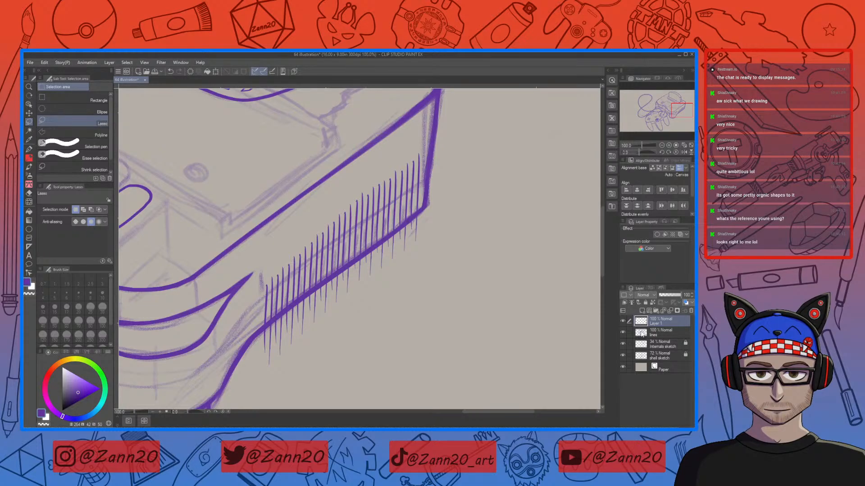
Step: On a new layer, draw a long straight guide line along the hatch base and adjust its end with a transform
{"action": "left_click", "coordinate": [642, 310]}
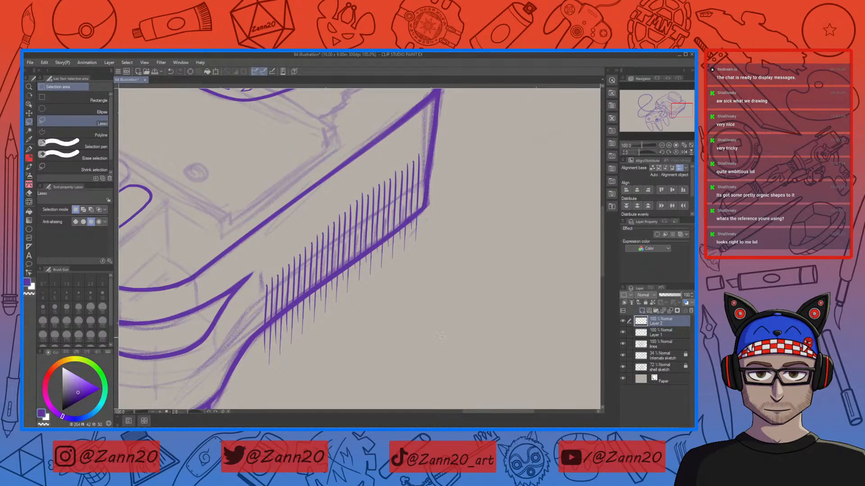
{"action": "key", "text": "p"}
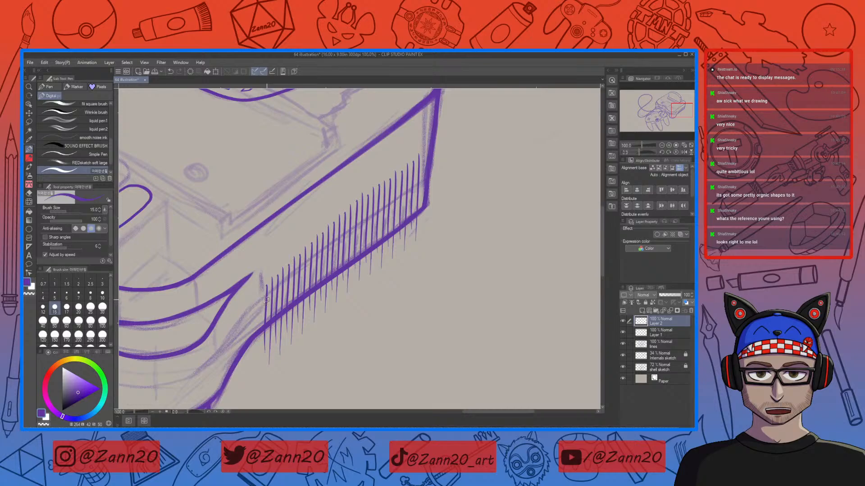
{"action": "left_click_drag", "start_coordinate": [261, 306], "coordinate": [513, 146]}
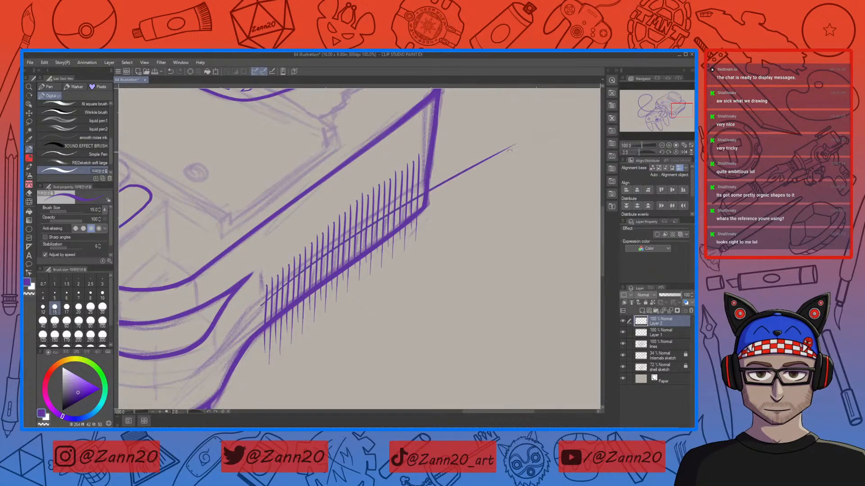
{"action": "key", "text": "ctrl+z"}
{"action": "left_click_drag", "start_coordinate": [256, 310], "coordinate": [553, 119]}
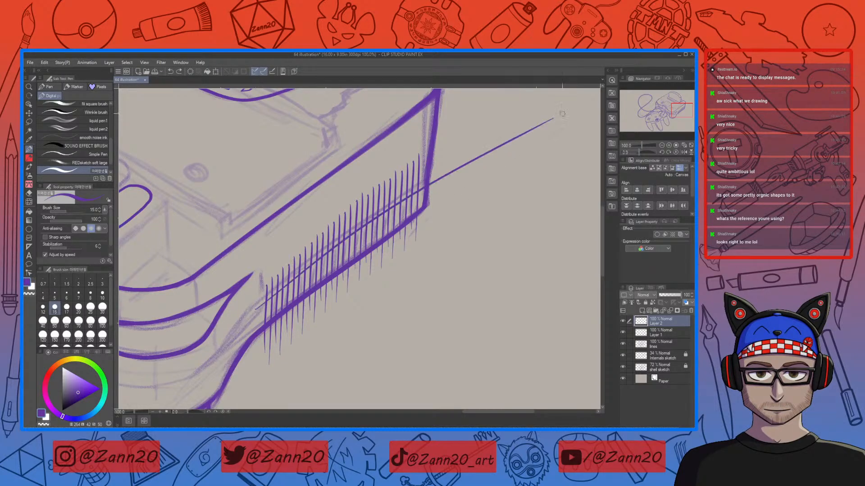
{"action": "key", "text": "ctrl+z"}
{"action": "left_click_drag", "start_coordinate": [251, 313], "coordinate": [533, 118]}
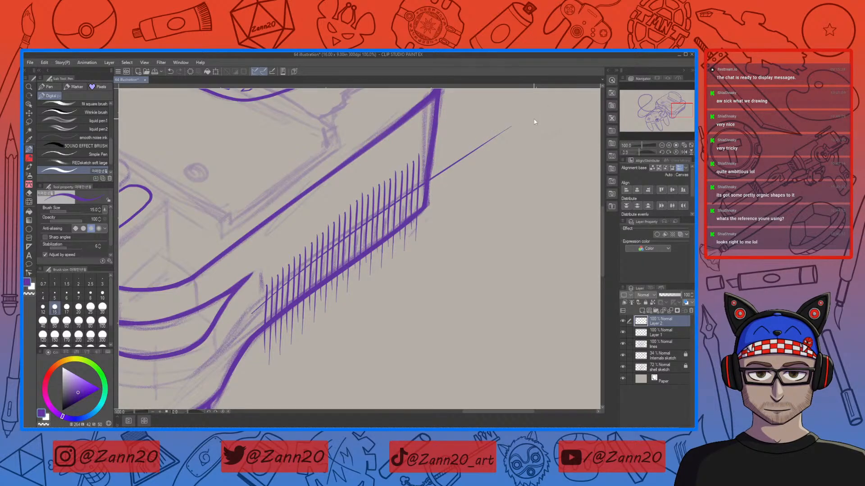
{"action": "key", "text": "ctrl+t"}
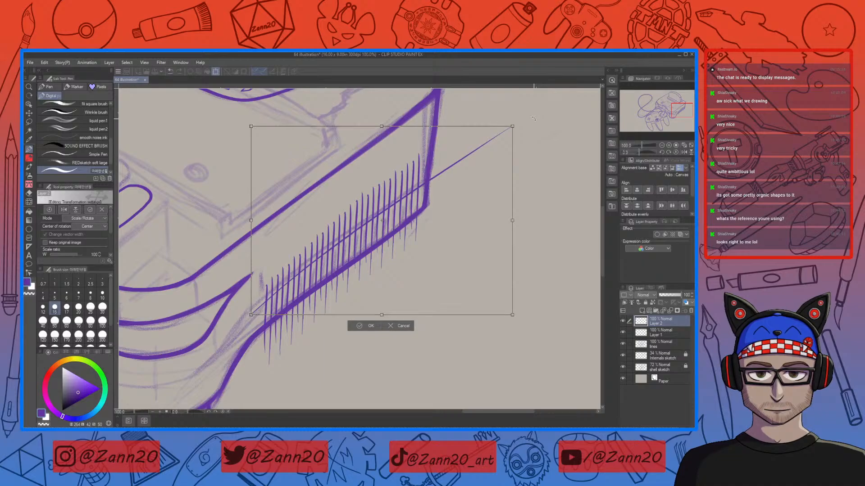
{"action": "left_click_drag", "start_coordinate": [533, 119], "coordinate": [511, 122]}
{"action": "left_click", "coordinate": [357, 329]}
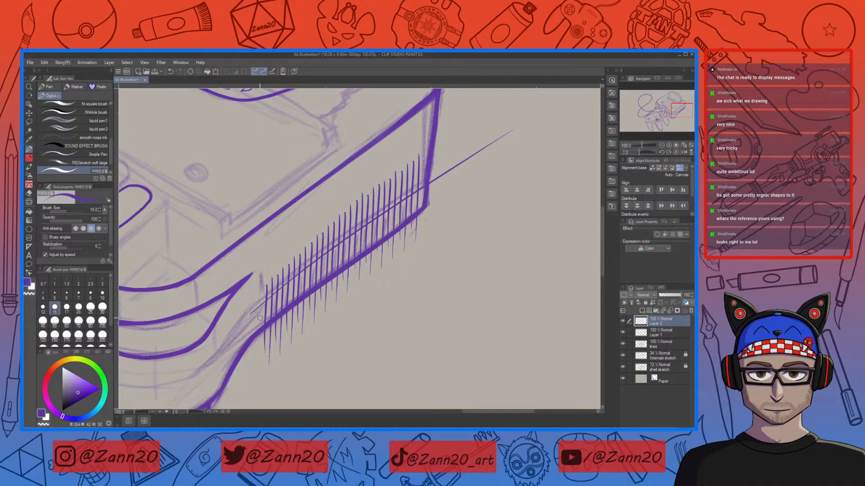
Step: Duplicate the guide line onto a copy layer and shift the copy down along the hatch tips
{"action": "mouse_move", "coordinate": [251, 328]}
{"action": "left_mouse_down"}
{"action": "mouse_move", "coordinate": [348, 248]}
{"action": "mouse_move", "coordinate": [489, 158]}
{"action": "left_mouse_up"}
{"action": "key", "text": "ctrl+z"}
{"action": "key", "text": "m"}
{"action": "mouse_move", "coordinate": [531, 104]}
{"action": "left_mouse_down"}
{"action": "mouse_move", "coordinate": [224, 328]}
{"action": "mouse_move", "coordinate": [346, 266]}
{"action": "mouse_move", "coordinate": [569, 106]}
{"action": "left_mouse_up"}
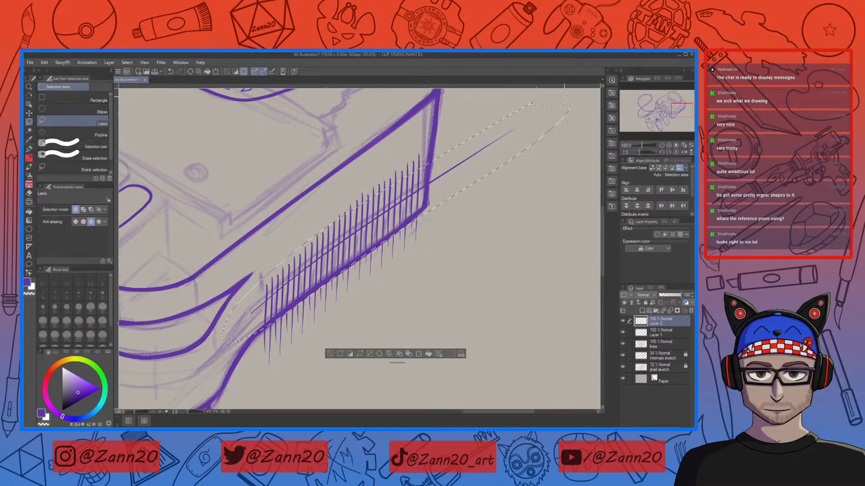
{"action": "left_click", "coordinate": [409, 354]}
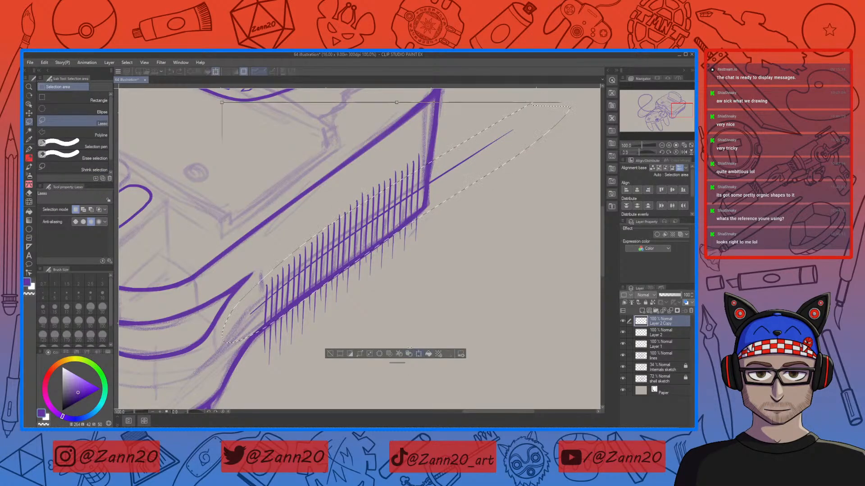
{"action": "left_click", "coordinate": [419, 354]}
{"action": "left_click_drag", "start_coordinate": [397, 217], "coordinate": [403, 232]}
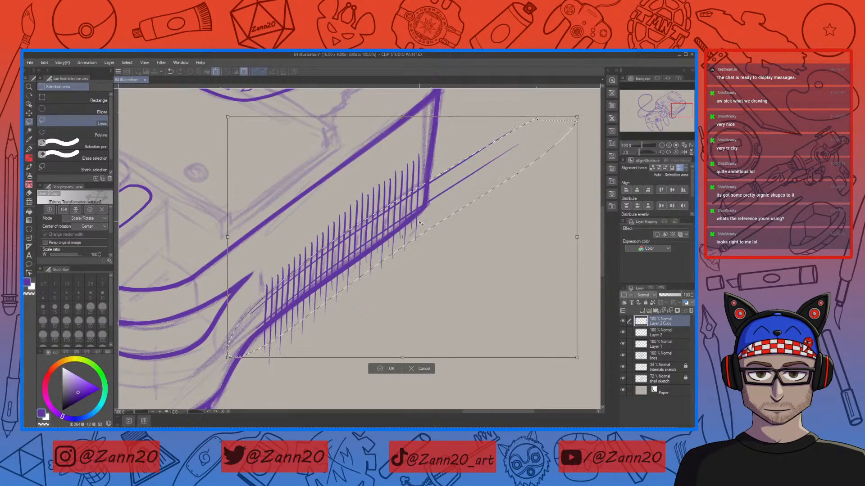
{"action": "left_click_drag", "start_coordinate": [586, 230], "coordinate": [586, 231]}
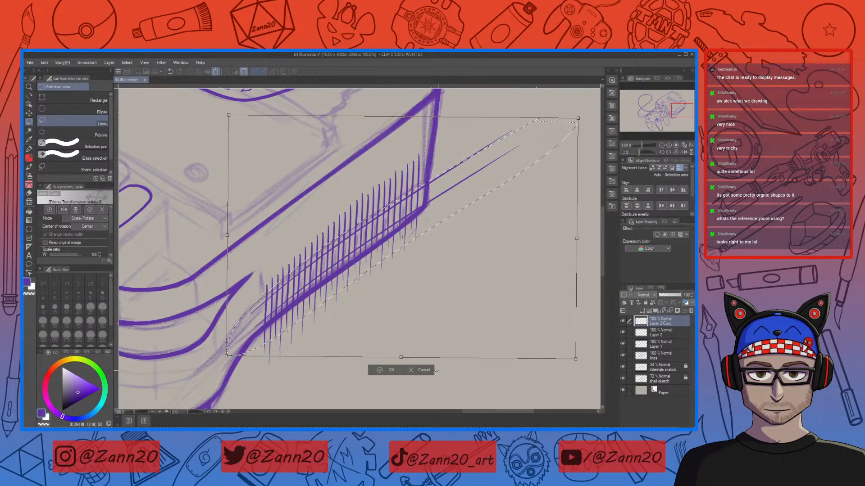
{"action": "left_click", "coordinate": [390, 370]}
{"action": "key", "text": "ctrl+d"}
Step: Erase the excess end of the guide line near the console corner
{"action": "key", "text": "e"}
{"action": "left_click_drag", "start_coordinate": [528, 142], "coordinate": [415, 217]}
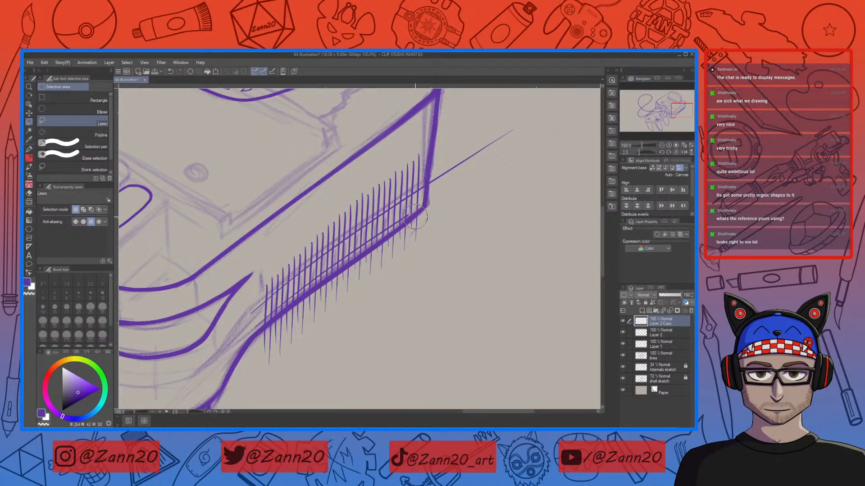
{"action": "key", "text": "p"}
{"action": "key", "text": "p"}
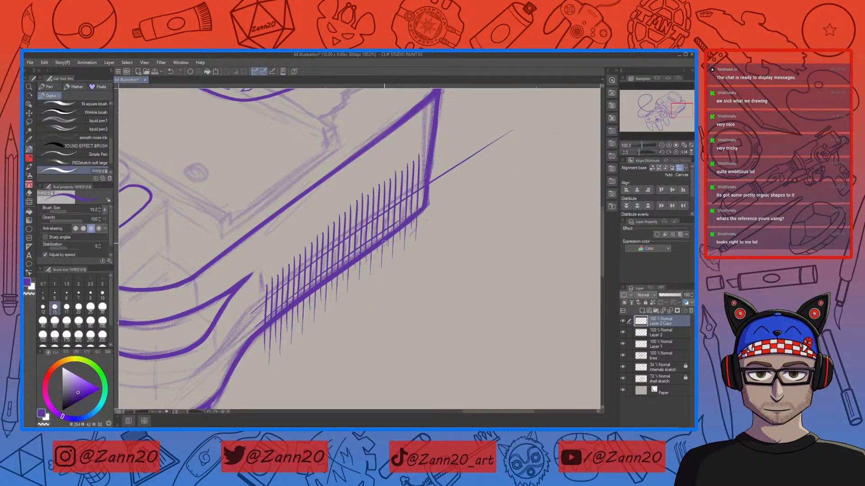
{"action": "left_click_drag", "start_coordinate": [393, 223], "coordinate": [466, 179]}
{"action": "key", "text": "ctrl+z"}
{"action": "key", "text": "e"}
{"action": "left_click_drag", "start_coordinate": [444, 194], "coordinate": [435, 206]}
{"action": "key", "text": "p"}
{"action": "key", "text": "e"}
Step: On the hatching layer, erase the hatch stroke ends that overshoot the guide line
{"action": "left_click", "coordinate": [649, 345]}
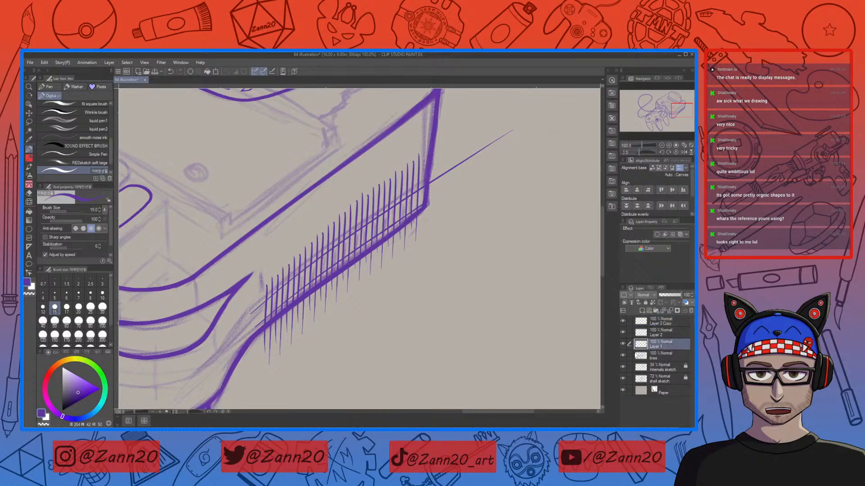
{"action": "mouse_move", "coordinate": [262, 364]}
{"action": "left_mouse_down"}
{"action": "mouse_move", "coordinate": [285, 337]}
{"action": "mouse_move", "coordinate": [419, 242]}
{"action": "left_mouse_up"}
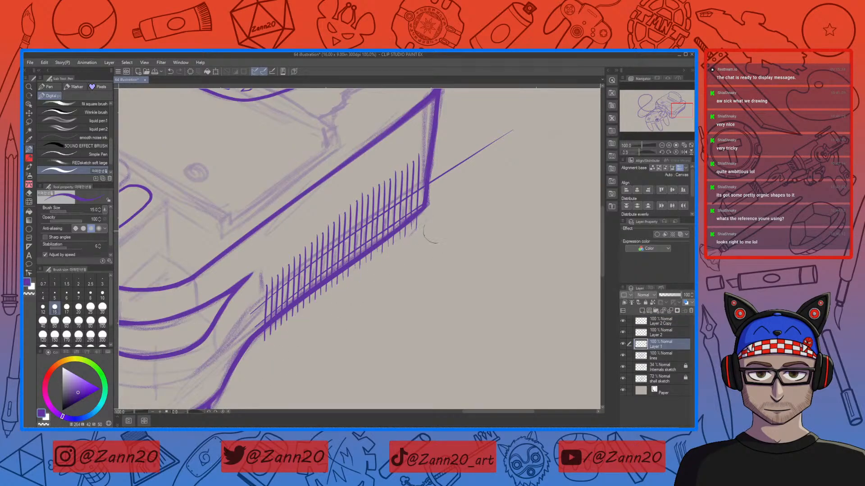
{"action": "left_click_drag", "start_coordinate": [260, 344], "coordinate": [293, 319]}
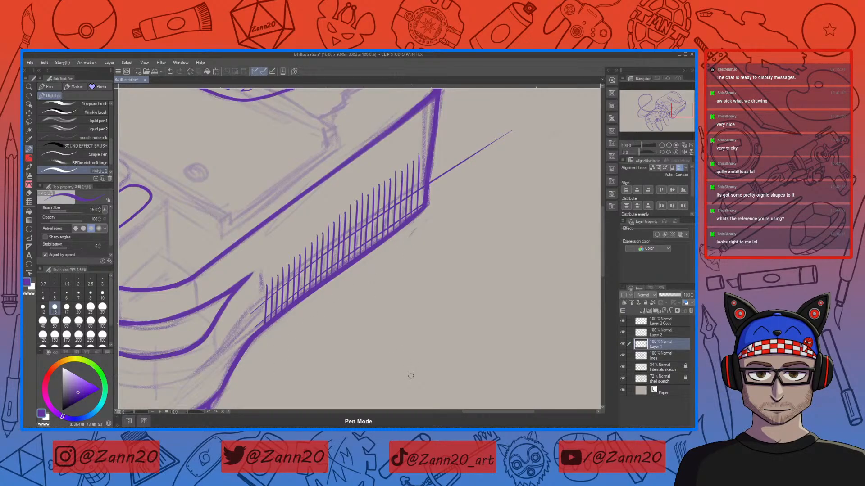
Step: Select the copied guide layer and erase a stretch of its line along the hatch base
{"action": "key", "text": "ctrl+minus"}
{"action": "key", "text": "ctrl+plus"}
{"action": "key", "text": "ctrl+plus"}
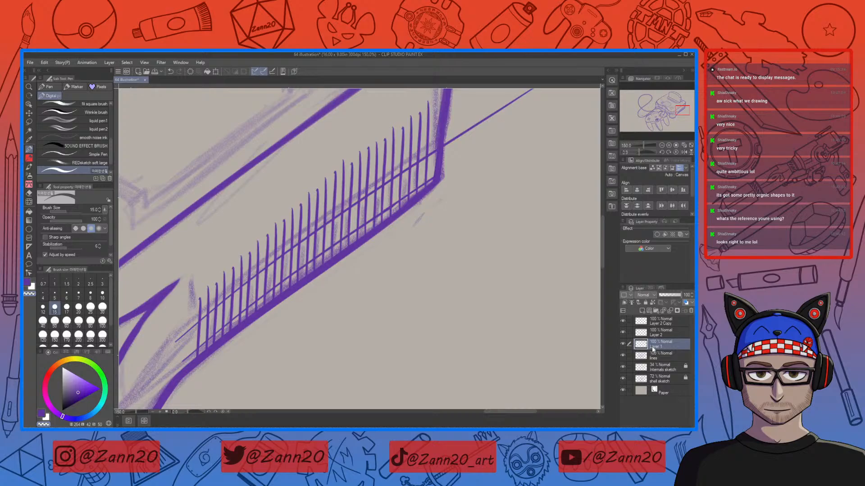
{"action": "left_click", "coordinate": [643, 334]}
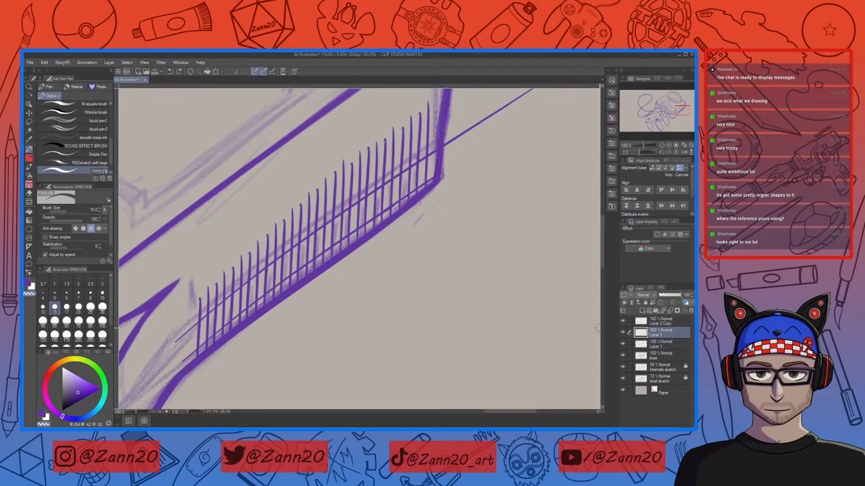
{"action": "left_click", "coordinate": [660, 321]}
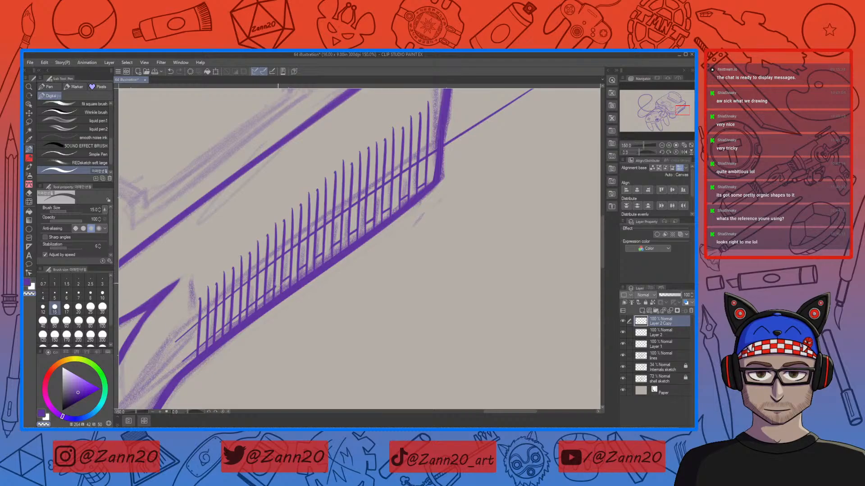
{"action": "left_click_drag", "start_coordinate": [288, 305], "coordinate": [377, 261]}
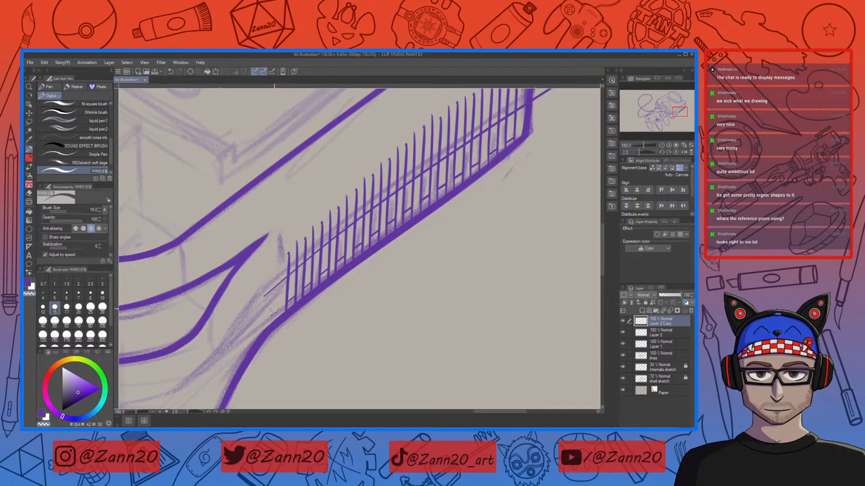
Step: Select Layer 2 and undo the last erase on the hatching
{"action": "left_click", "coordinate": [627, 335]}
{"action": "key", "text": "ctrl+z"}
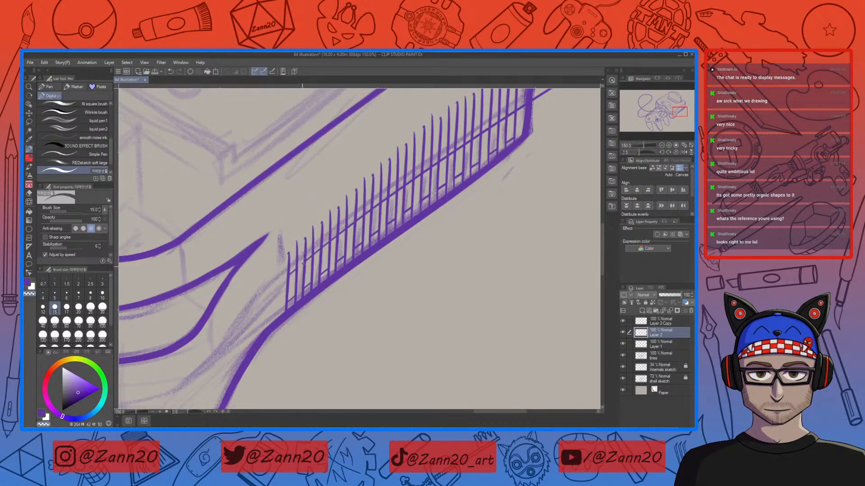
{"action": "left_click_drag", "start_coordinate": [301, 283], "coordinate": [304, 287]}
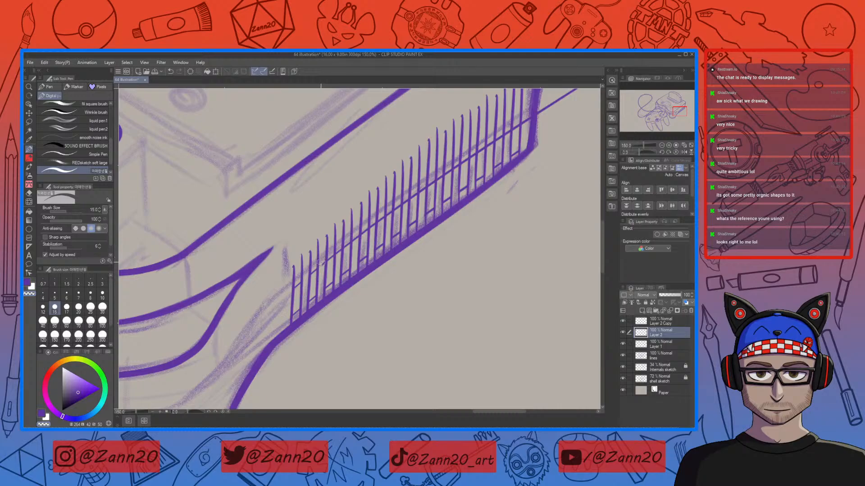
{"action": "left_click_drag", "start_coordinate": [333, 281], "coordinate": [316, 328]}
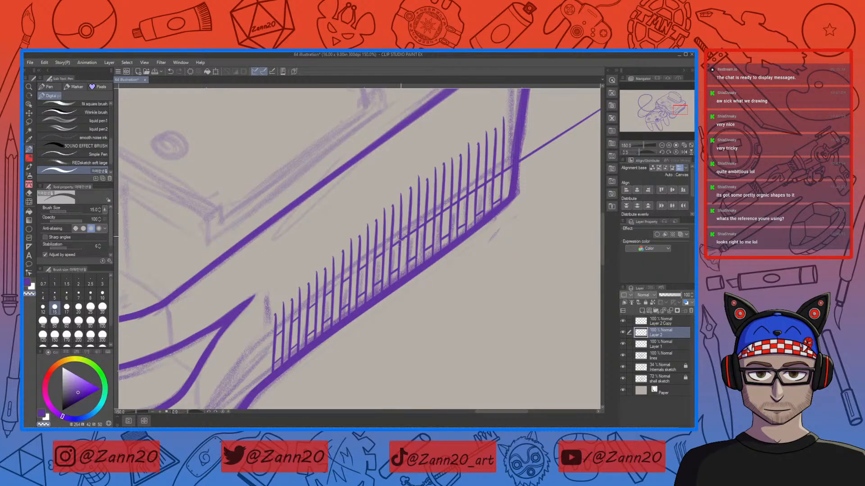
{"action": "left_click_drag", "start_coordinate": [404, 235], "coordinate": [403, 233]}
{"action": "left_click_drag", "start_coordinate": [438, 227], "coordinate": [377, 289]}
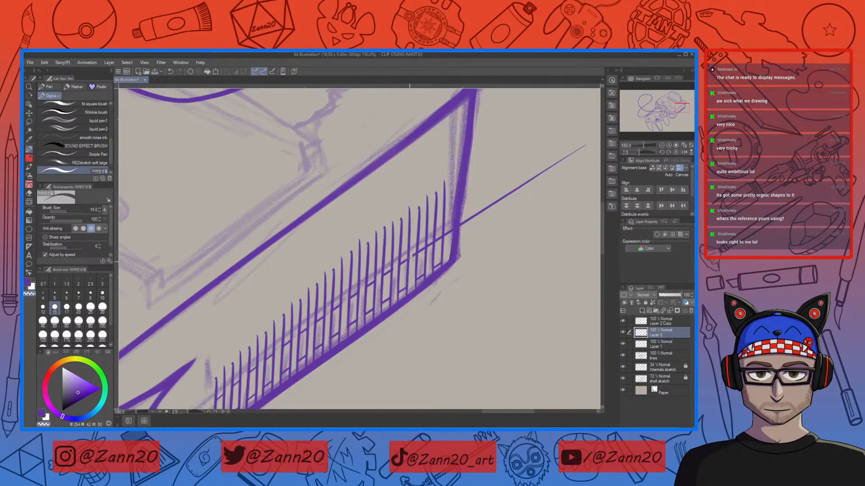
{"action": "left_click_drag", "start_coordinate": [410, 255], "coordinate": [417, 251]}
{"action": "left_click_drag", "start_coordinate": [448, 231], "coordinate": [541, 176]}
{"action": "left_click_drag", "start_coordinate": [519, 228], "coordinate": [418, 328]}
{"action": "left_click_drag", "start_coordinate": [423, 283], "coordinate": [479, 247]}
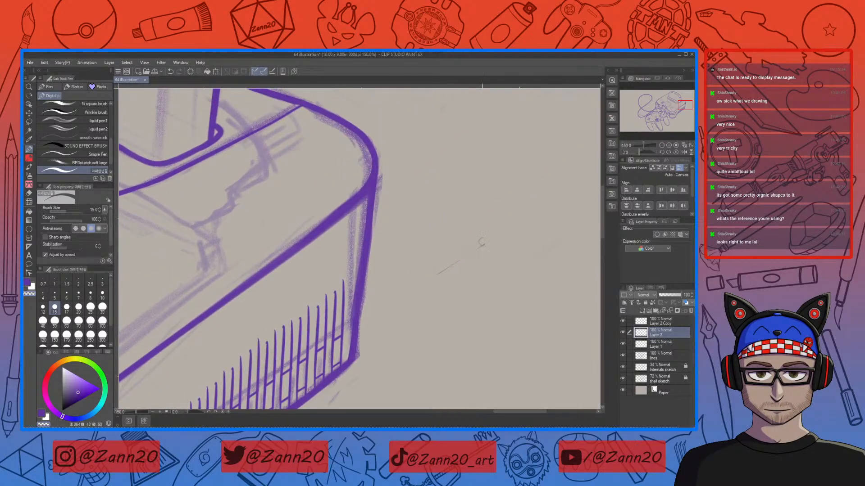
Step: Select Layer 1 and undo the tall hatch strokes along the lower part of the console's side grille
{"action": "mouse_move", "coordinate": [456, 349]}
{"action": "left_mouse_down"}
{"action": "mouse_move", "coordinate": [451, 345]}
{"action": "mouse_move", "coordinate": [536, 312]}
{"action": "left_mouse_up"}
{"action": "left_click", "coordinate": [645, 345]}
{"action": "left_click_drag", "start_coordinate": [507, 351], "coordinate": [530, 286]}
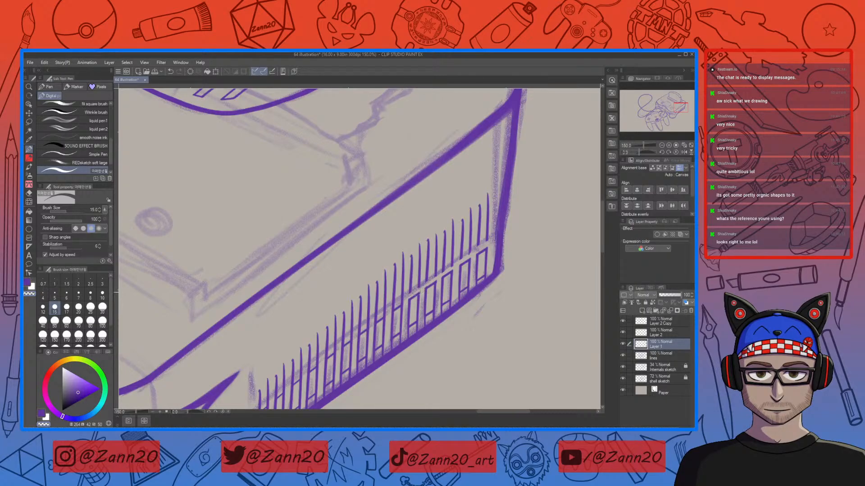
{"action": "left_click_drag", "start_coordinate": [405, 307], "coordinate": [489, 224]}
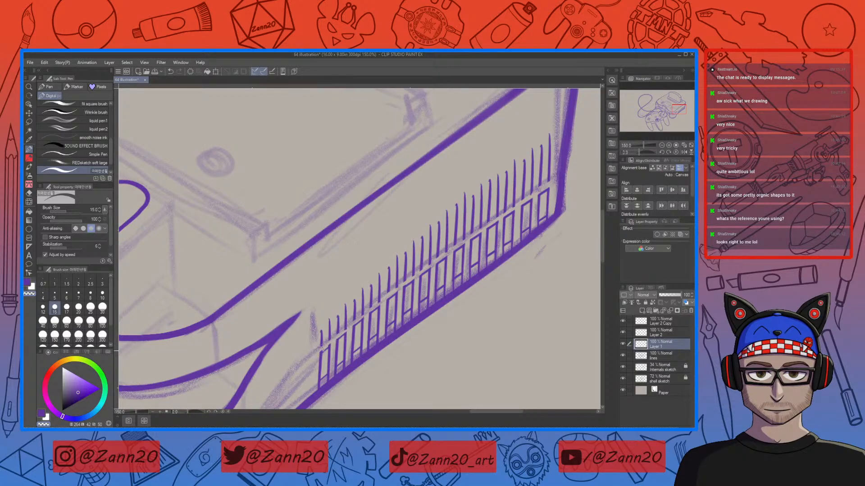
{"action": "key", "text": "ctrl+z"}
{"action": "key", "text": "ctrl+z"}
{"action": "key", "text": "ctrl+z"}
{"action": "key", "text": "ctrl+z"}
{"action": "key", "text": "ctrl+z"}
{"action": "key", "text": "ctrl+z"}
{"action": "key", "text": "ctrl+z"}
{"action": "key", "text": "ctrl+z"}
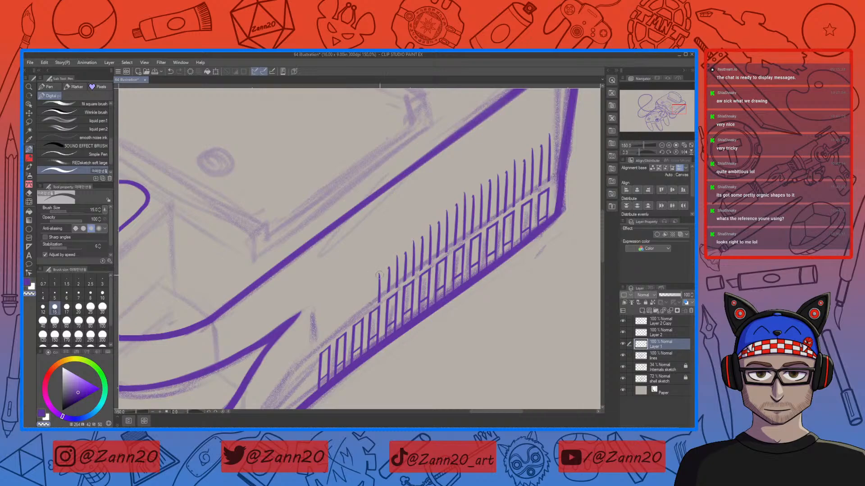
{"action": "key", "text": "ctrl+z"}
{"action": "key", "text": "ctrl+z"}
{"action": "key", "text": "ctrl+z"}
{"action": "key", "text": "ctrl+z"}
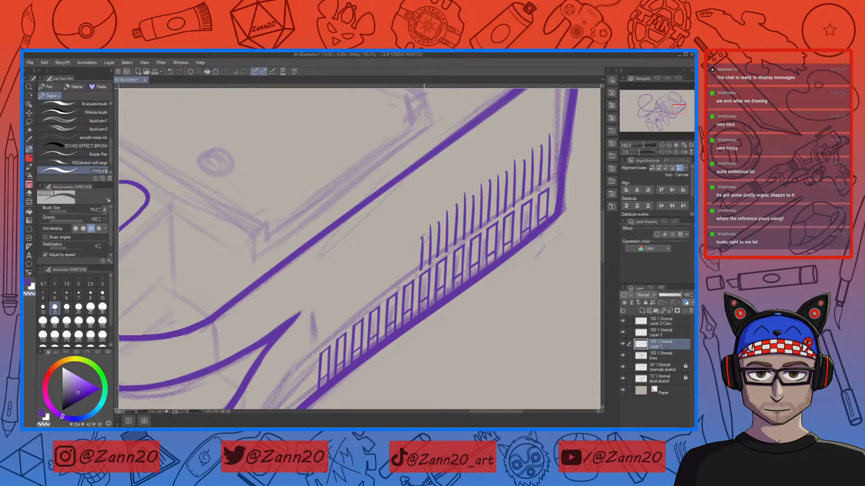
{"action": "key", "text": "ctrl+z"}
{"action": "key", "text": "ctrl+z"}
{"action": "key", "text": "ctrl+z"}
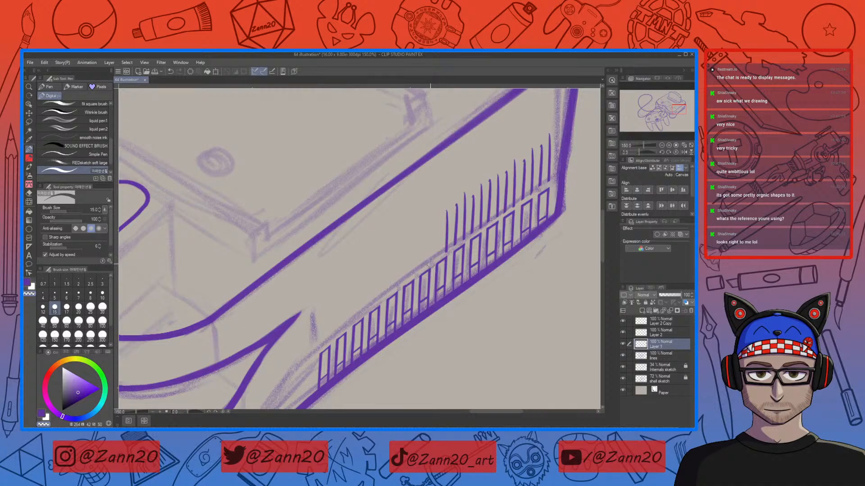
Step: Undo the remaining tall hatch strokes near the console corner, leaving only the slot outlines
{"action": "left_click_drag", "start_coordinate": [447, 208], "coordinate": [446, 251]}
{"action": "mouse_move", "coordinate": [459, 204]}
{"action": "left_mouse_down"}
{"action": "mouse_move", "coordinate": [454, 244]}
{"action": "mouse_move", "coordinate": [466, 216]}
{"action": "mouse_move", "coordinate": [465, 239]}
{"action": "mouse_move", "coordinate": [465, 189]}
{"action": "mouse_move", "coordinate": [470, 233]}
{"action": "mouse_move", "coordinate": [481, 227]}
{"action": "mouse_move", "coordinate": [481, 182]}
{"action": "left_mouse_up"}
{"action": "left_click_drag", "start_coordinate": [489, 296], "coordinate": [410, 348]}
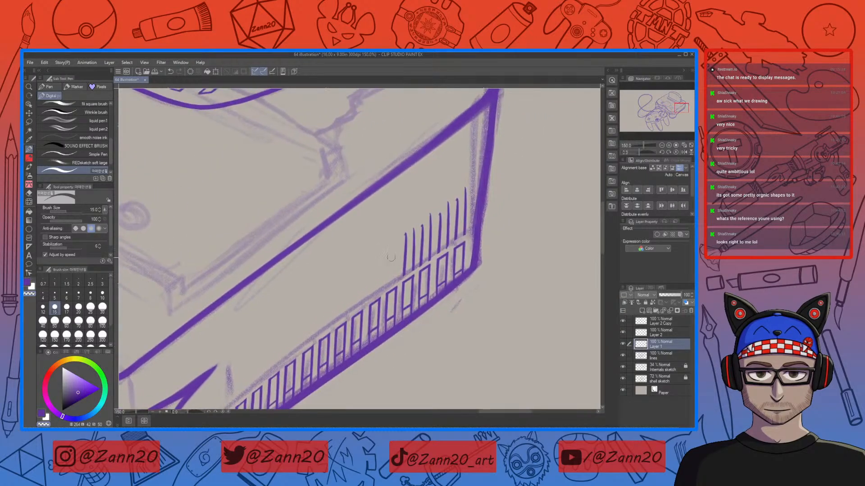
{"action": "key", "text": "ctrl+z"}
{"action": "key", "text": "ctrl+z"}
{"action": "key", "text": "ctrl+z"}
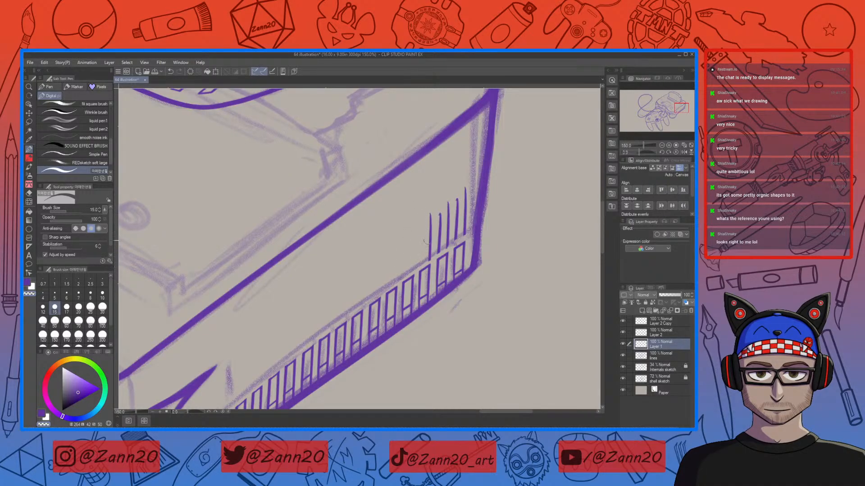
{"action": "key", "text": "ctrl+z"}
{"action": "key", "text": "ctrl+z"}
{"action": "mouse_move", "coordinate": [439, 238]}
{"action": "left_mouse_down"}
{"action": "mouse_move", "coordinate": [437, 254]}
{"action": "mouse_move", "coordinate": [445, 195]}
{"action": "left_mouse_up"}
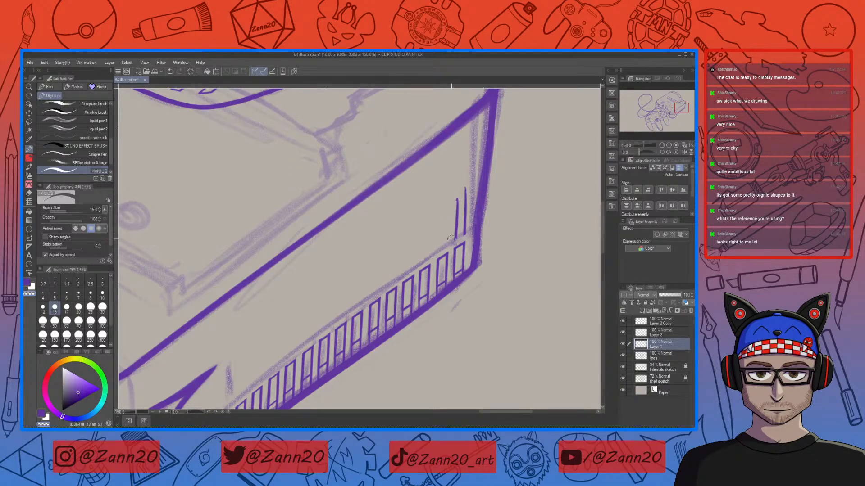
{"action": "left_click_drag", "start_coordinate": [456, 227], "coordinate": [454, 191]}
{"action": "left_click_drag", "start_coordinate": [464, 235], "coordinate": [466, 182]}
{"action": "left_click_drag", "start_coordinate": [378, 365], "coordinate": [485, 270]}
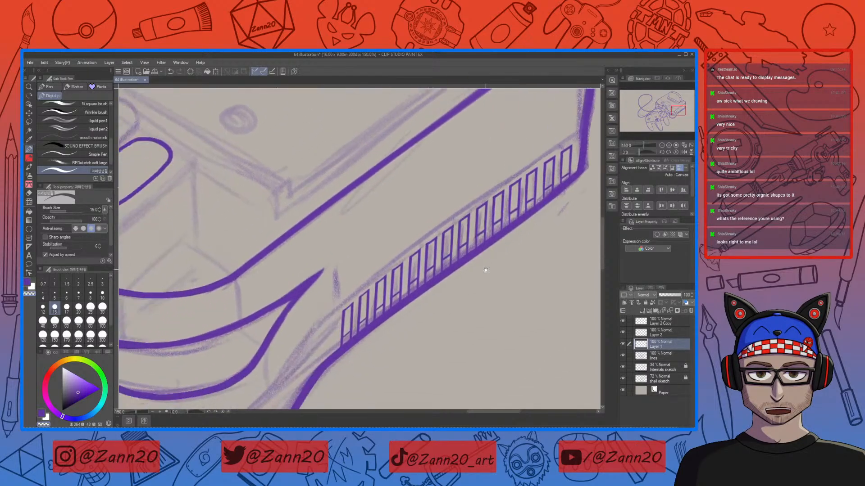
Step: Select the copied guide layer, Layer 2 and Layer 1 together and merge them into one layer
{"action": "key", "text": "ctrl+minus"}
{"action": "key", "text": "ctrl+minus"}
{"action": "key", "text": "ctrl+minus"}
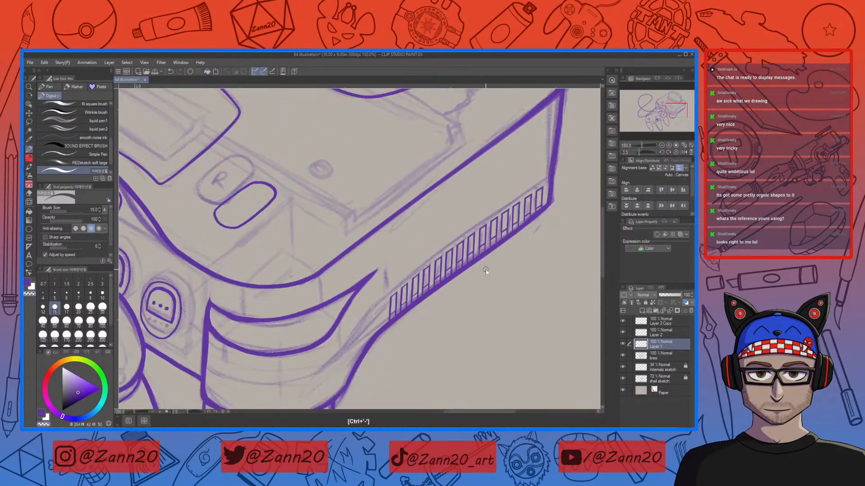
{"action": "mouse_move", "coordinate": [500, 309]}
{"action": "left_mouse_down"}
{"action": "mouse_move", "coordinate": [493, 313]}
{"action": "mouse_move", "coordinate": [498, 324]}
{"action": "left_mouse_up"}
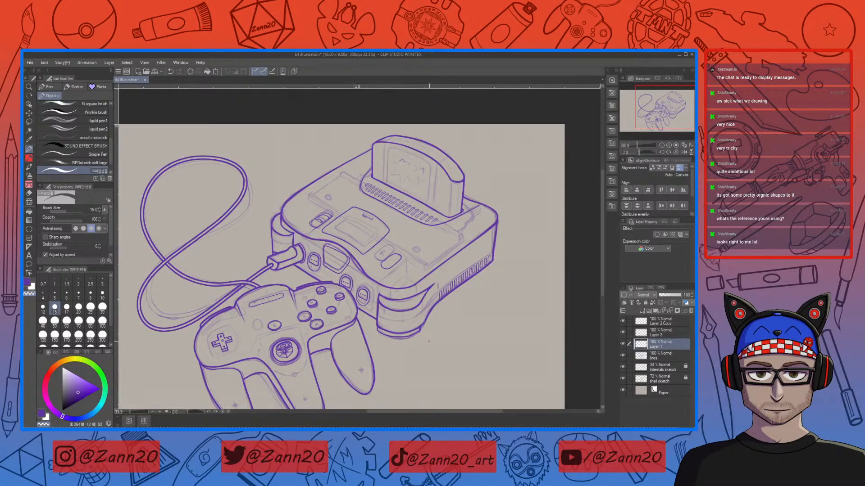
{"action": "left_click", "coordinate": [645, 321]}
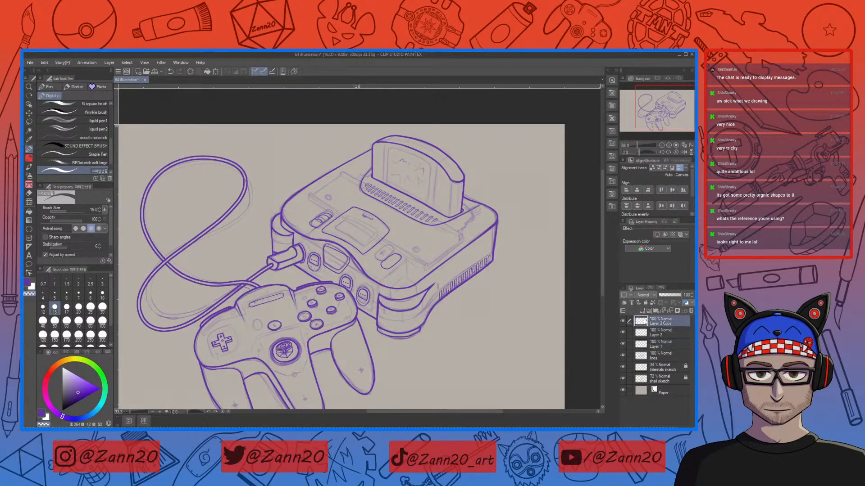
{"action": "left_click", "coordinate": [642, 346]}
{"action": "left_click", "coordinate": [646, 319], "text": "shift"}
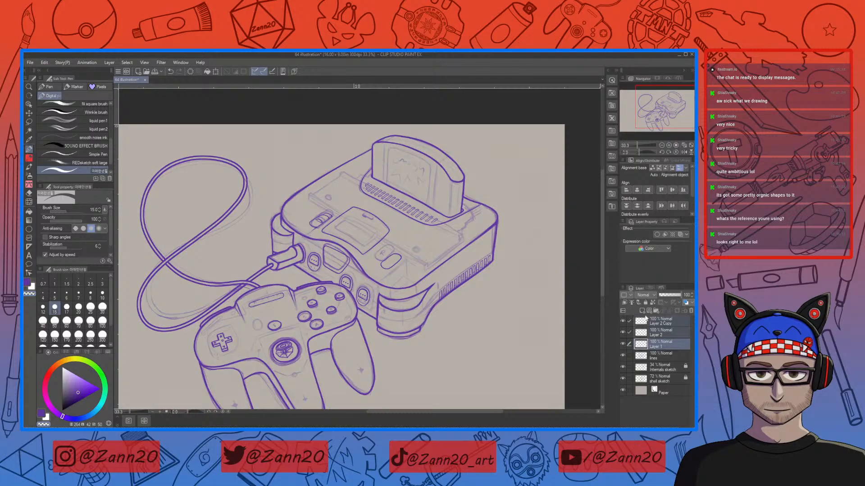
{"action": "right_click", "coordinate": [624, 291]}
{"action": "left_click", "coordinate": [584, 322]}
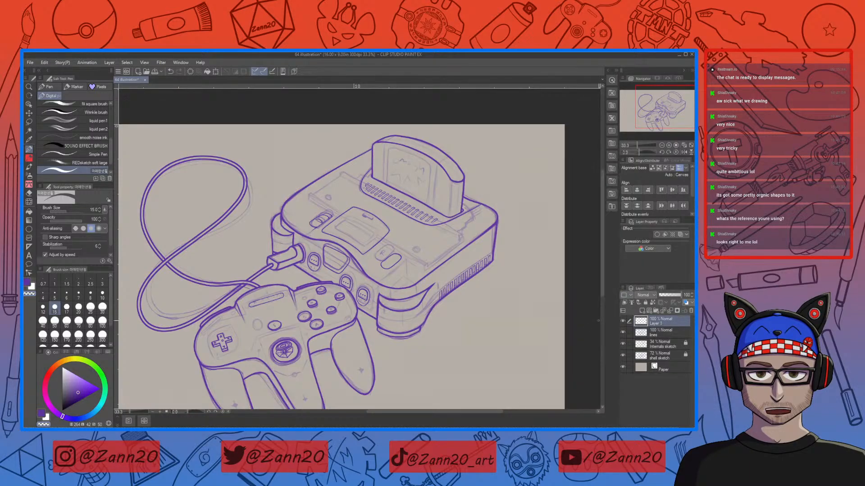
{"action": "left_click", "coordinate": [642, 311]}
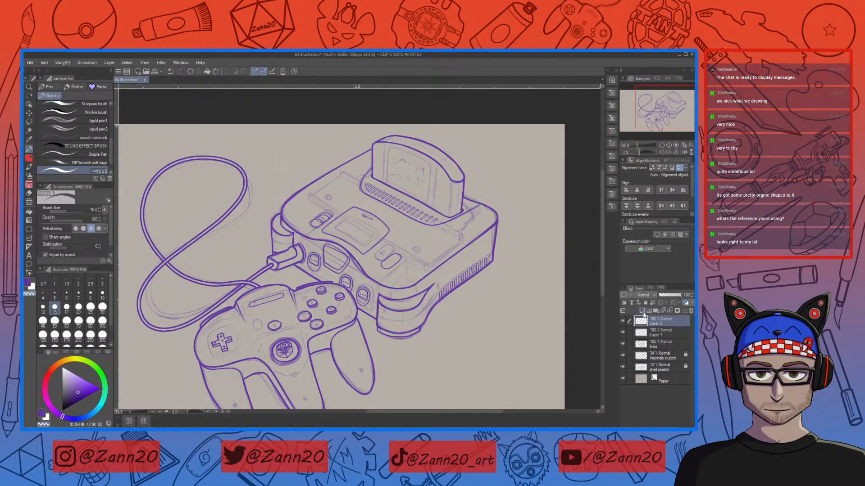
{"action": "key", "text": "ctrl+z"}
{"action": "key", "text": "ctrl+z"}
{"action": "key", "text": "ctrl+y"}
Step: Merge Layer 1 into the lines layer and add a new layer above it
{"action": "left_click", "coordinate": [646, 334]}
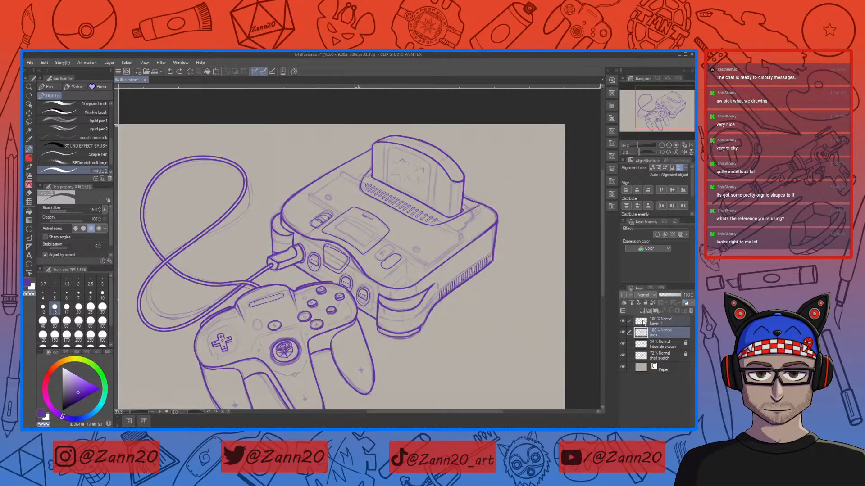
{"action": "right_click", "coordinate": [643, 323]}
{"action": "left_click", "coordinate": [588, 324]}
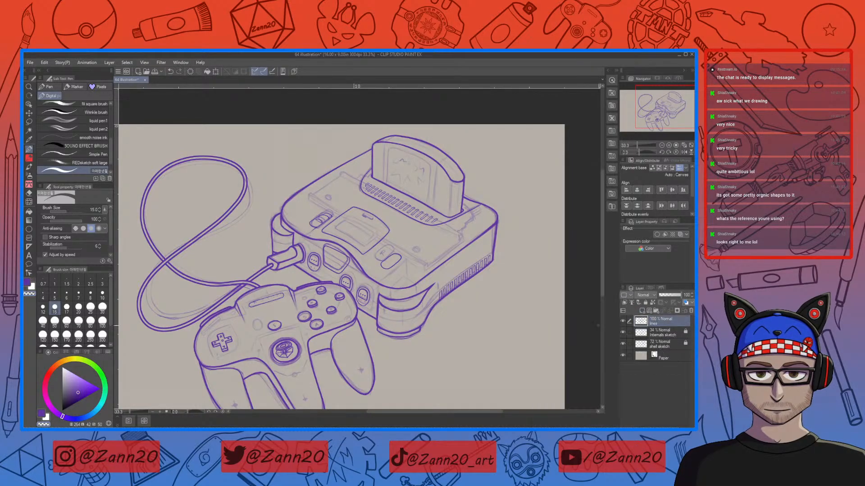
{"action": "left_click", "coordinate": [642, 311]}
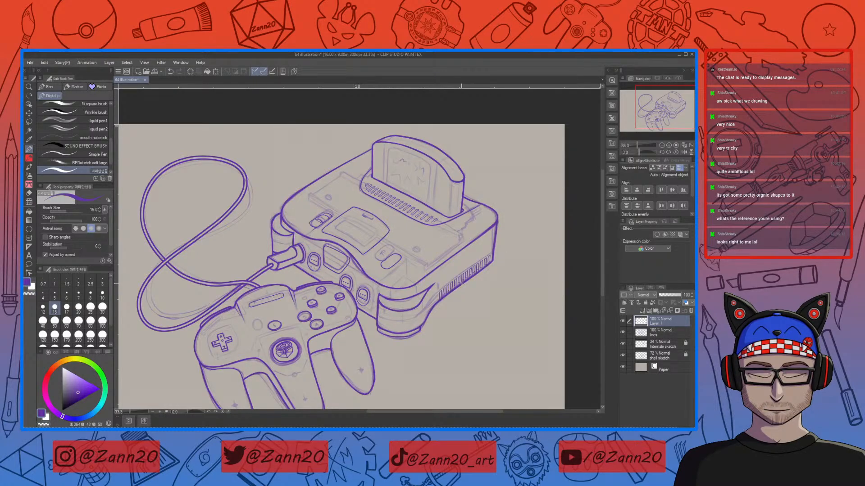
Step: On the new layer, draw a straight guide line along the top of the side slots toward the console corner
{"action": "key", "text": "ctrl+plus"}
{"action": "key", "text": "ctrl+plus"}
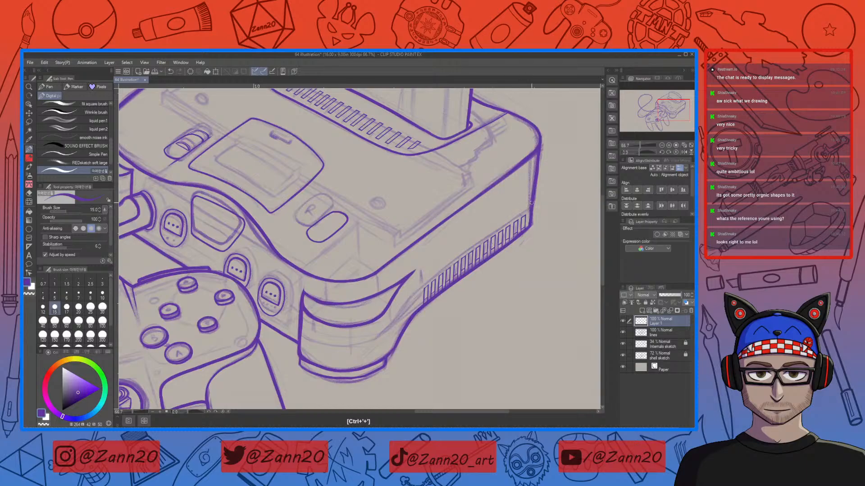
{"action": "left_click_drag", "start_coordinate": [530, 207], "coordinate": [390, 316]}
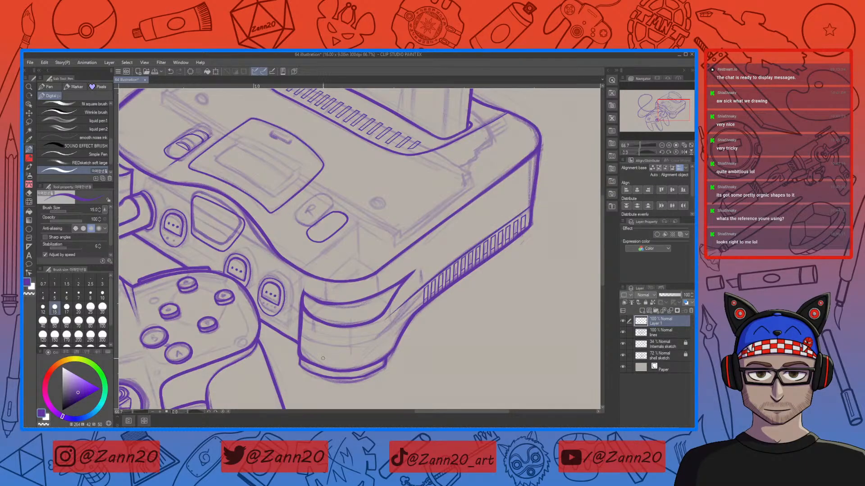
{"action": "key", "text": "ctrl+z"}
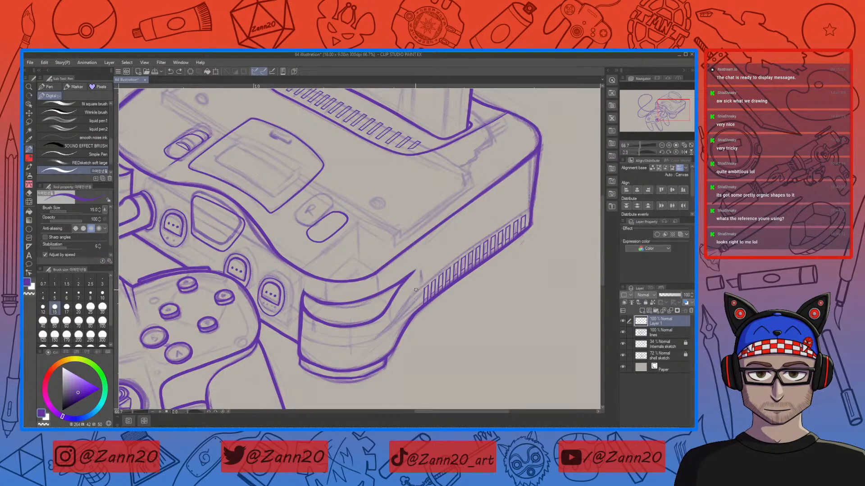
{"action": "left_click_drag", "start_coordinate": [411, 294], "coordinate": [583, 178]}
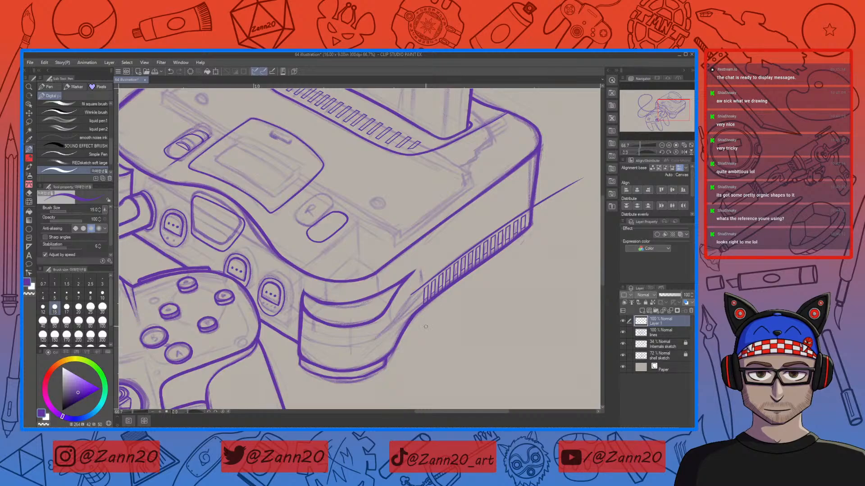
Step: Draw a short line at the front end of the slot row where the side meets the bumper, retrying it several times
{"action": "left_click_drag", "start_coordinate": [434, 322], "coordinate": [498, 252]}
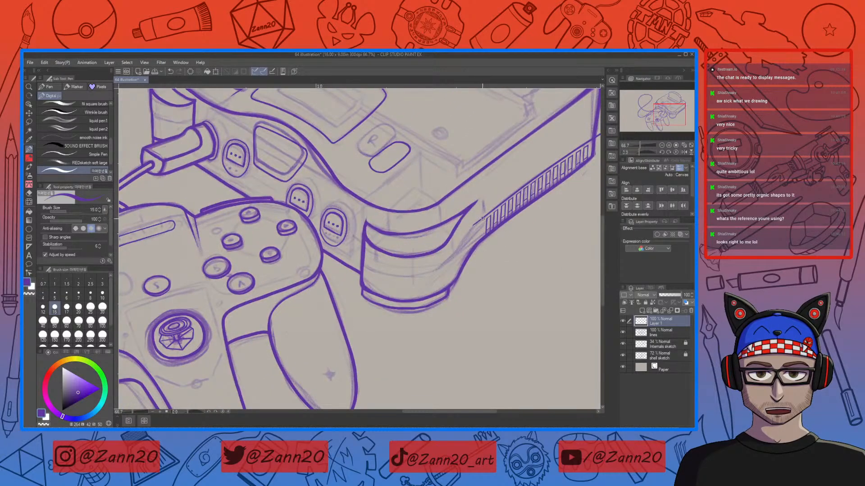
{"action": "mouse_move", "coordinate": [477, 222]}
{"action": "left_mouse_down"}
{"action": "mouse_move", "coordinate": [432, 273]}
{"action": "mouse_move", "coordinate": [399, 279]}
{"action": "mouse_move", "coordinate": [364, 266]}
{"action": "left_mouse_up"}
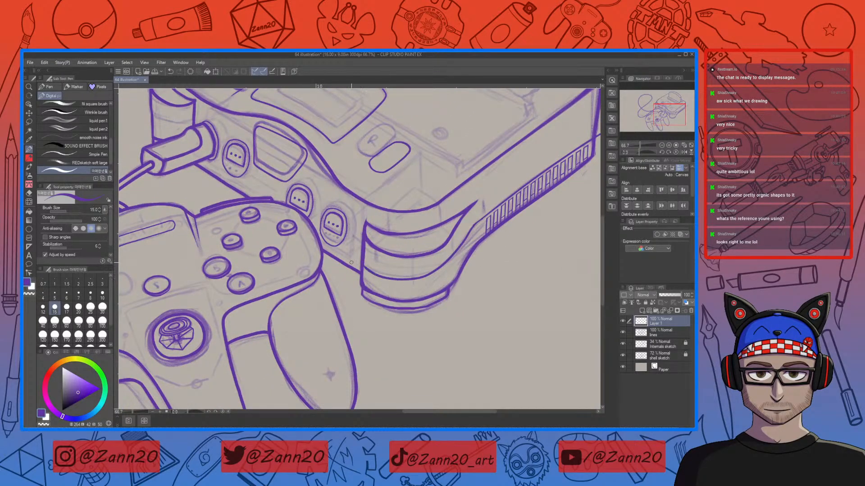
{"action": "key", "text": "ctrl+z"}
{"action": "left_click_drag", "start_coordinate": [472, 224], "coordinate": [489, 212]}
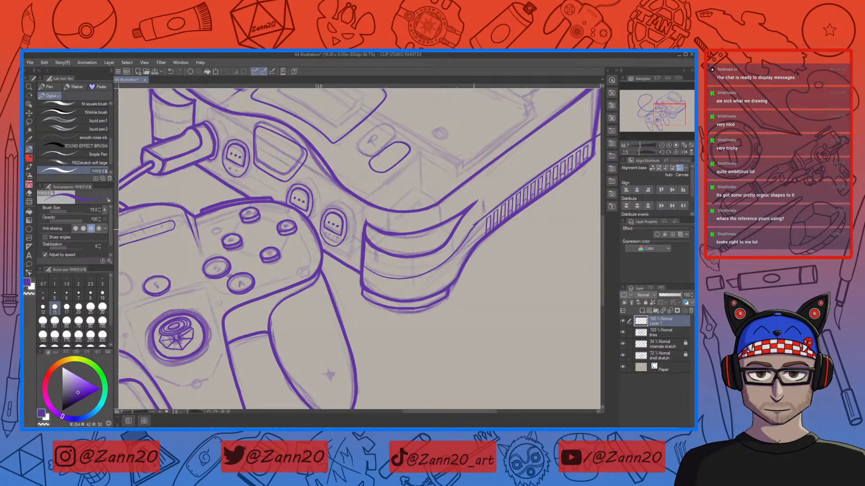
{"action": "key", "text": "ctrl+z"}
{"action": "mouse_move", "coordinate": [379, 275]}
{"action": "left_mouse_down"}
{"action": "mouse_move", "coordinate": [424, 274]}
{"action": "mouse_move", "coordinate": [468, 248]}
{"action": "left_mouse_up"}
{"action": "key", "text": "ctrl+z"}
{"action": "mouse_move", "coordinate": [363, 267]}
{"action": "left_mouse_down"}
{"action": "mouse_move", "coordinate": [431, 274]}
{"action": "mouse_move", "coordinate": [468, 243]}
{"action": "left_mouse_up"}
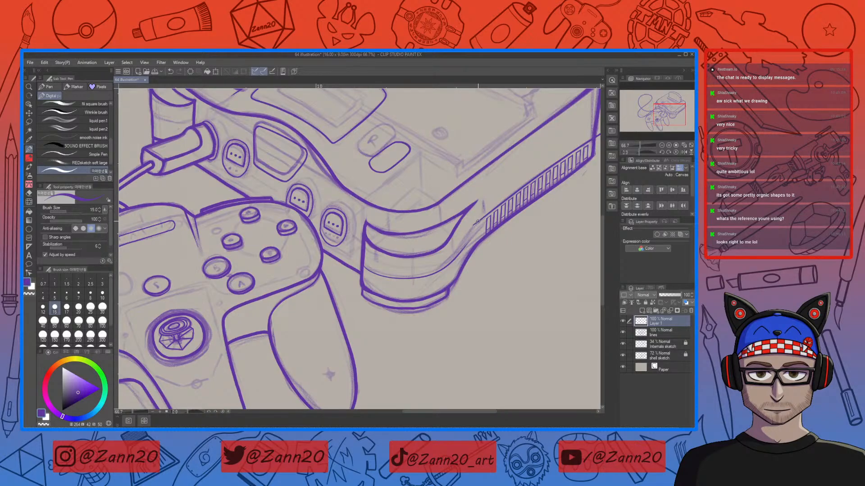
{"action": "left_click_drag", "start_coordinate": [471, 227], "coordinate": [443, 266]}
{"action": "key", "text": "ctrl+z"}
{"action": "left_click_drag", "start_coordinate": [473, 224], "coordinate": [447, 263]}
{"action": "key", "text": "ctrl+z"}
{"action": "left_click_drag", "start_coordinate": [472, 225], "coordinate": [445, 266]}
{"action": "key", "text": "ctrl+z"}
{"action": "left_click_drag", "start_coordinate": [475, 224], "coordinate": [433, 273]}
{"action": "key", "text": "ctrl+z"}
{"action": "left_click_drag", "start_coordinate": [463, 239], "coordinate": [430, 273]}
{"action": "key", "text": "ctrl+z"}
{"action": "left_click_drag", "start_coordinate": [456, 248], "coordinate": [473, 224]}
{"action": "key", "text": "ctrl+z"}
{"action": "left_click_drag", "start_coordinate": [433, 274], "coordinate": [484, 218]}
{"action": "key", "text": "ctrl+z"}
{"action": "left_click_drag", "start_coordinate": [463, 241], "coordinate": [502, 200]}
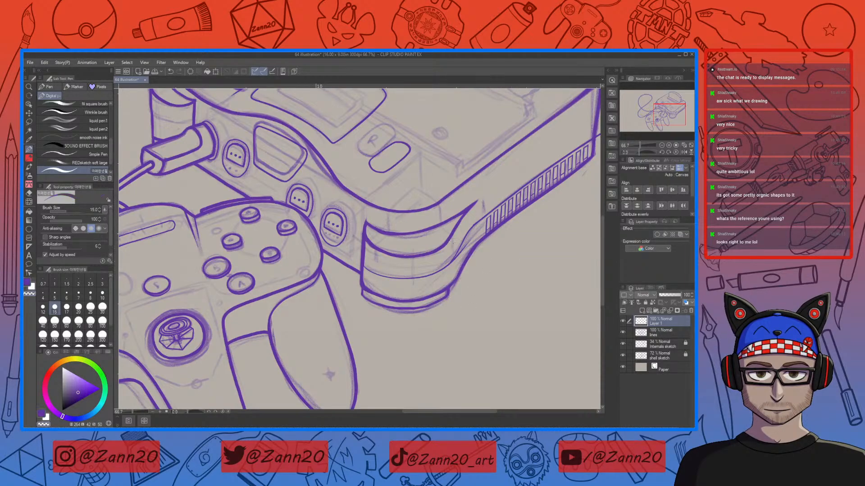
Step: Inspect the slot row and its new lines close up along the console's side and corner
{"action": "key", "text": "ctrl+plus"}
{"action": "key", "text": "ctrl+plus"}
{"action": "key", "text": "ctrl+plus"}
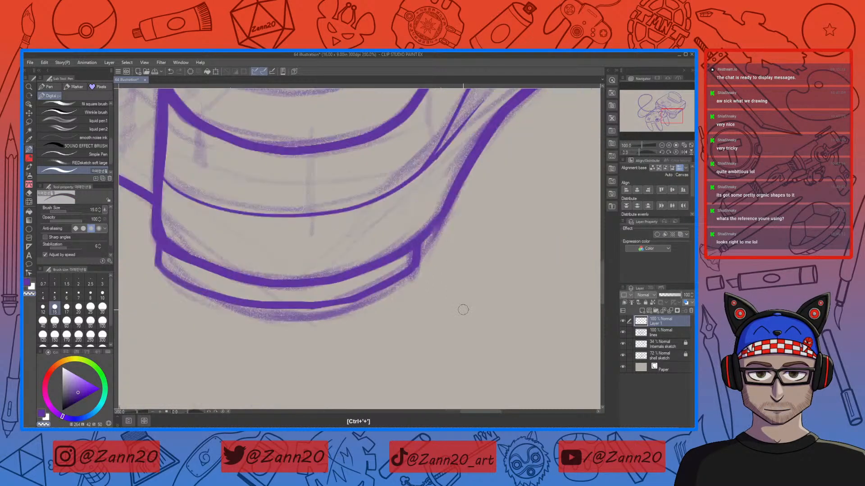
{"action": "left_click_drag", "start_coordinate": [481, 222], "coordinate": [473, 324]}
{"action": "left_click_drag", "start_coordinate": [475, 204], "coordinate": [411, 279]}
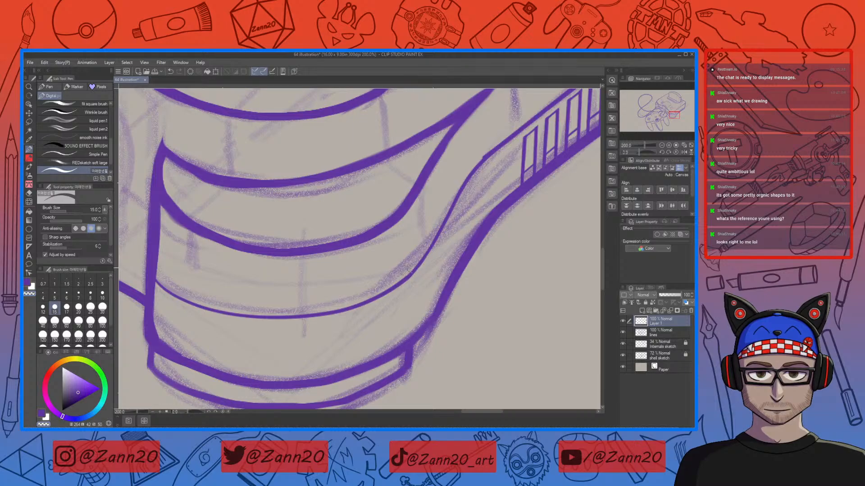
{"action": "left_click_drag", "start_coordinate": [472, 234], "coordinate": [420, 246]}
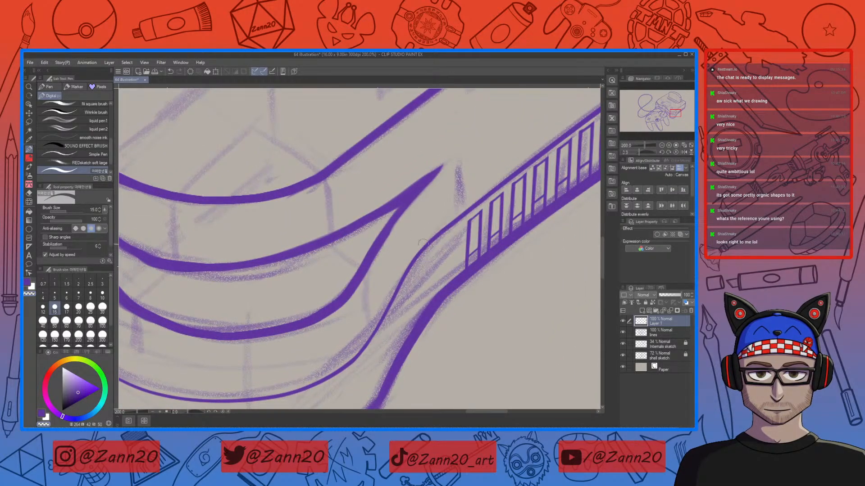
{"action": "left_click_drag", "start_coordinate": [493, 290], "coordinate": [317, 412]}
{"action": "left_click_drag", "start_coordinate": [482, 287], "coordinate": [322, 395]}
{"action": "left_click_drag", "start_coordinate": [461, 209], "coordinate": [363, 309]}
{"action": "mouse_move", "coordinate": [400, 284]}
{"action": "left_mouse_down"}
{"action": "mouse_move", "coordinate": [372, 303]}
{"action": "mouse_move", "coordinate": [516, 212]}
{"action": "left_mouse_up"}
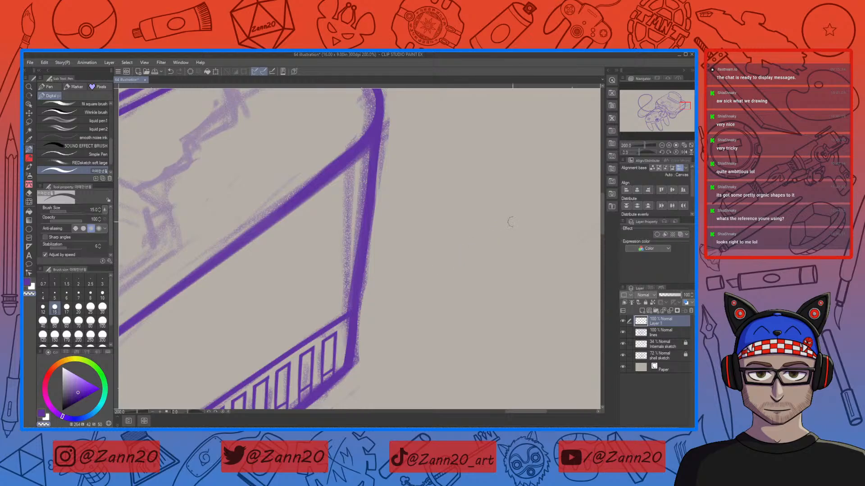
{"action": "left_click_drag", "start_coordinate": [340, 370], "coordinate": [585, 177]}
{"action": "left_click_drag", "start_coordinate": [293, 346], "coordinate": [518, 202]}
{"action": "left_click_drag", "start_coordinate": [326, 332], "coordinate": [490, 237]}
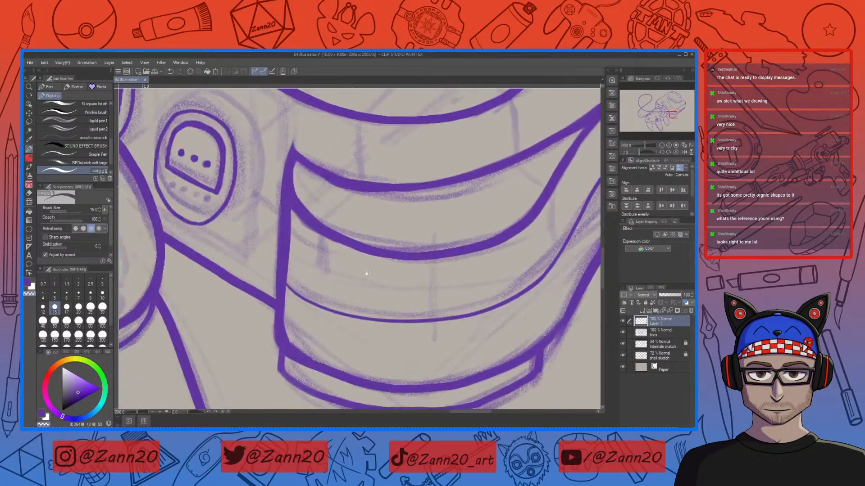
{"action": "left_click_drag", "start_coordinate": [345, 266], "coordinate": [452, 312]}
{"action": "left_click_drag", "start_coordinate": [388, 280], "coordinate": [422, 339]}
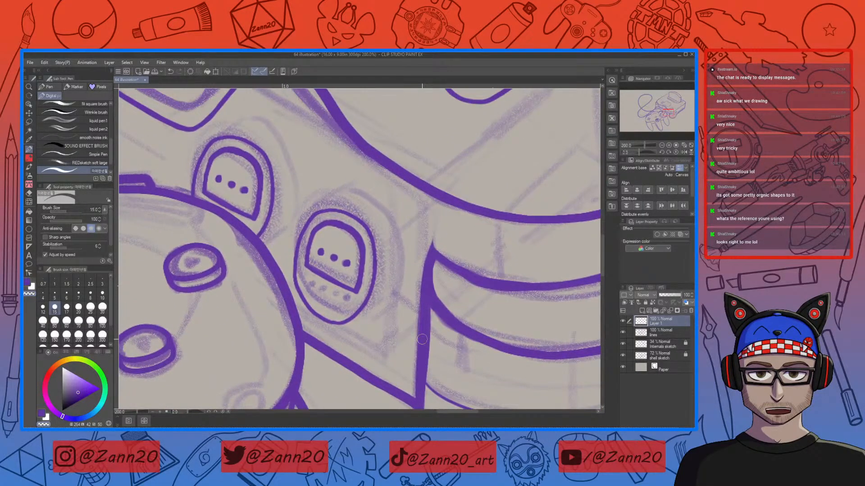
{"action": "key", "text": "c"}
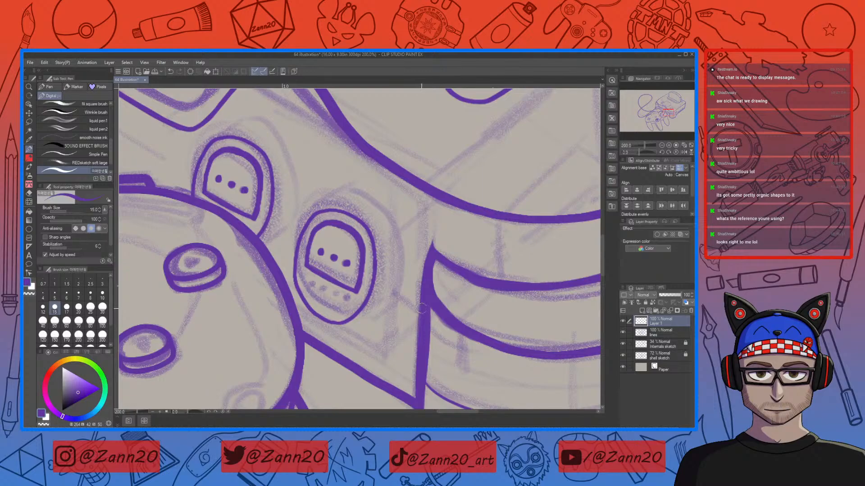
{"action": "left_click_drag", "start_coordinate": [423, 312], "coordinate": [374, 286]}
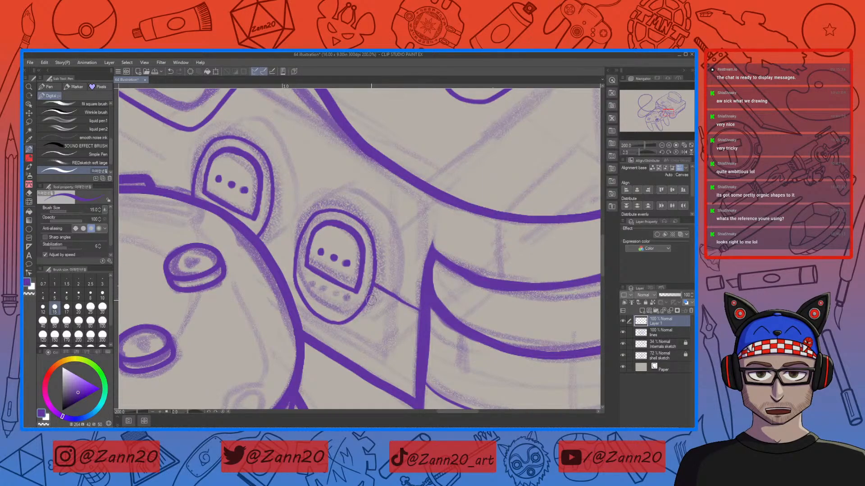
{"action": "key", "text": "ctrl+z"}
Step: Zoom out and rotate the canvas to review the controller ports along the console's front
{"action": "left_click_drag", "start_coordinate": [463, 221], "coordinate": [433, 291]}
{"action": "key", "text": "ctrl+minus"}
{"action": "key", "text": "ctrl+minus"}
{"action": "key", "text": "ctrl+minus"}
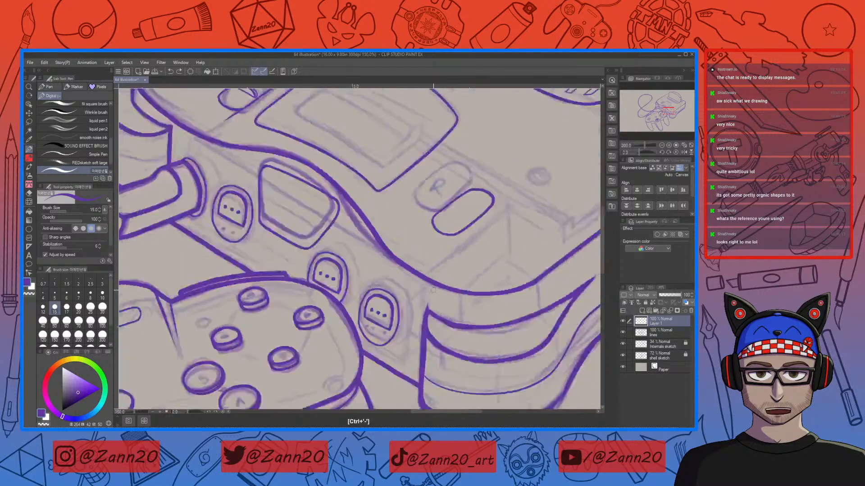
{"action": "key", "text": "r"}
{"action": "left_click_drag", "start_coordinate": [434, 290], "coordinate": [462, 175]}
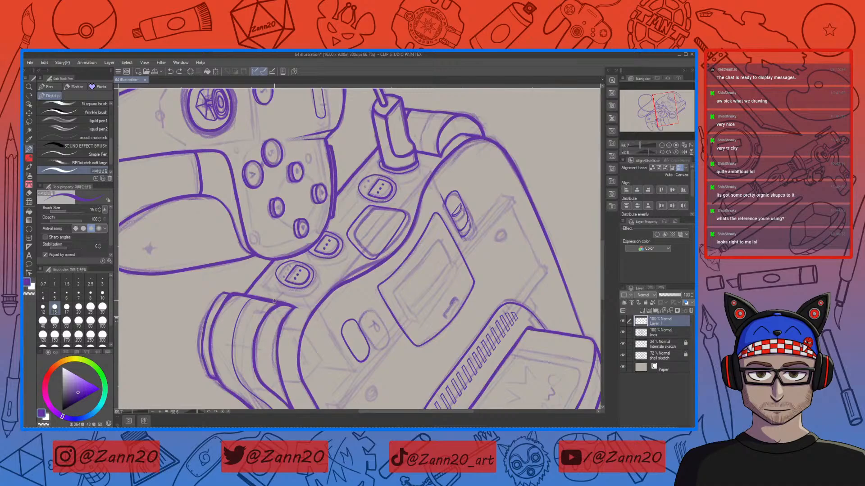
{"action": "left_click_drag", "start_coordinate": [275, 298], "coordinate": [453, 110]}
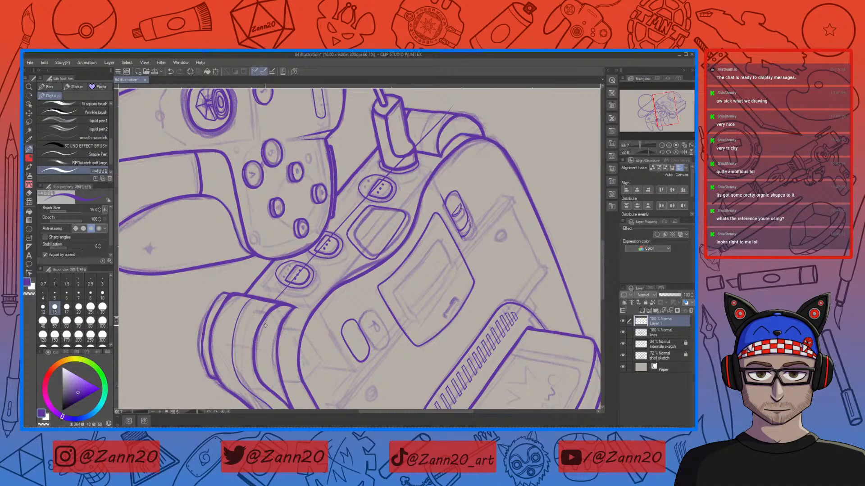
{"action": "scroll", "coordinate": [266, 326], "scroll_direction": "up", "scroll_amount": 3}
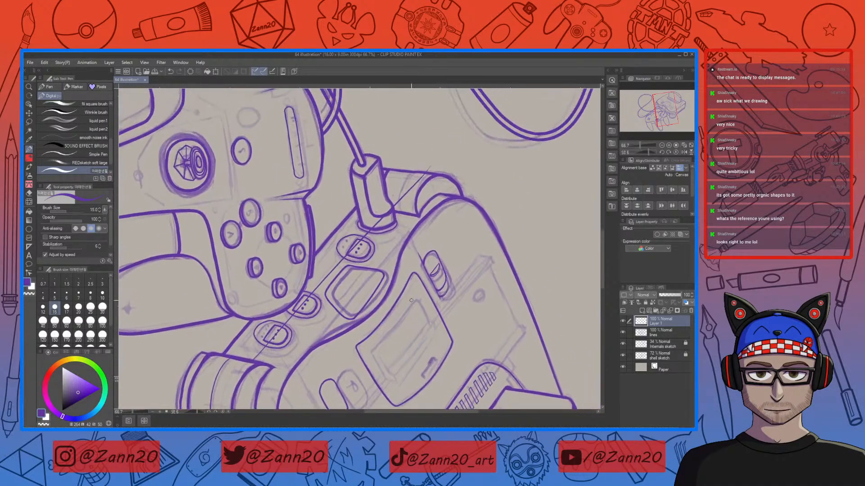
Step: Lasso a controller port on the lines layer and transform it slightly, then undo the changes
{"action": "left_click_drag", "start_coordinate": [435, 155], "coordinate": [376, 223]}
{"action": "key", "text": "p"}
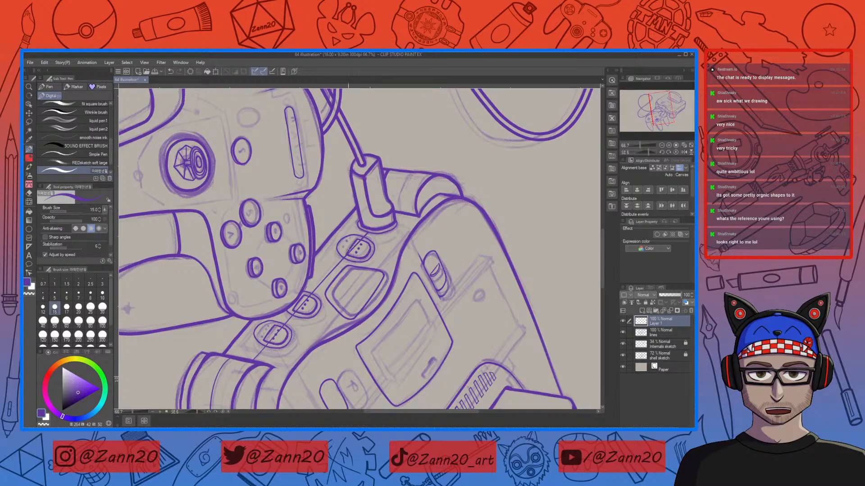
{"action": "left_click_drag", "start_coordinate": [382, 269], "coordinate": [388, 283]}
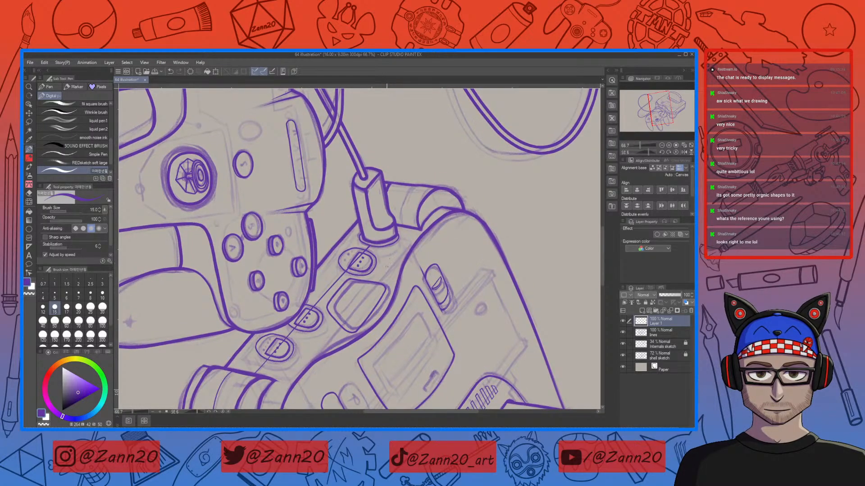
{"action": "left_click", "coordinate": [641, 334]}
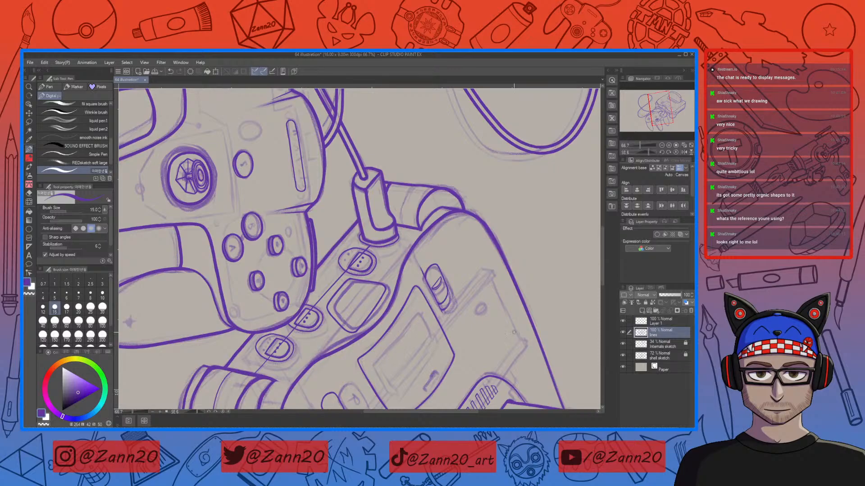
{"action": "key", "text": "m"}
{"action": "key", "text": "ctrl+minus"}
{"action": "key", "text": "ctrl+plus"}
{"action": "key", "text": "ctrl+plus"}
{"action": "key", "text": "ctrl+plus"}
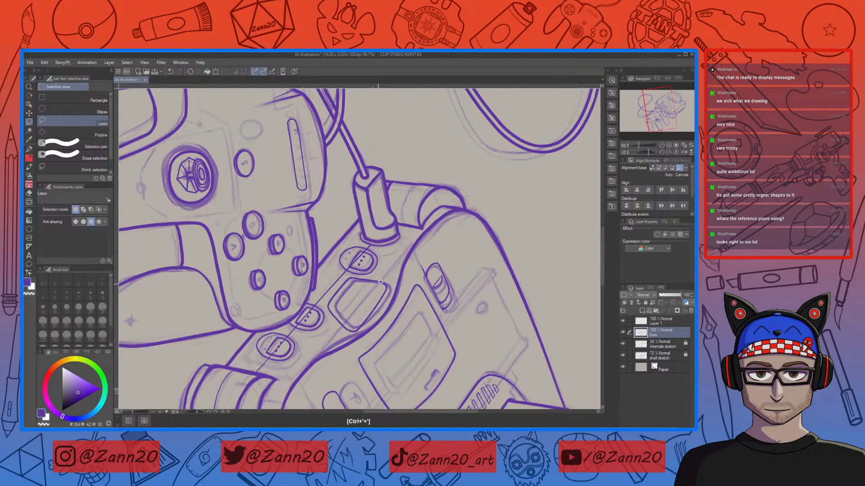
{"action": "mouse_move", "coordinate": [371, 207]}
{"action": "left_mouse_down"}
{"action": "mouse_move", "coordinate": [320, 193]}
{"action": "mouse_move", "coordinate": [295, 250]}
{"action": "mouse_move", "coordinate": [315, 263]}
{"action": "mouse_move", "coordinate": [367, 268]}
{"action": "mouse_move", "coordinate": [380, 198]}
{"action": "left_mouse_up"}
{"action": "left_click", "coordinate": [362, 288]}
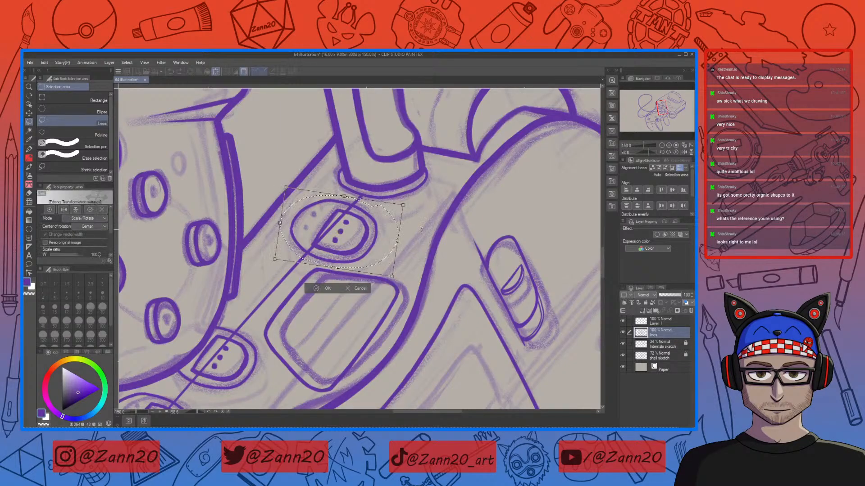
{"action": "left_click_drag", "start_coordinate": [424, 236], "coordinate": [424, 237]}
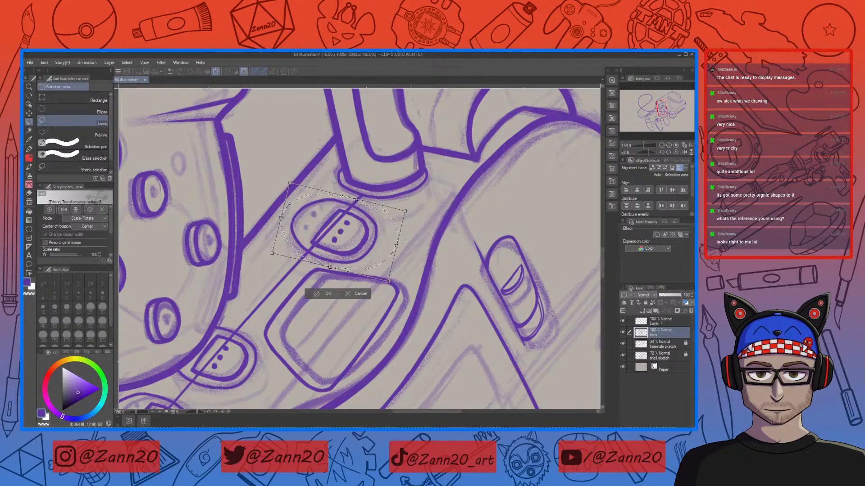
{"action": "left_click", "coordinate": [319, 295]}
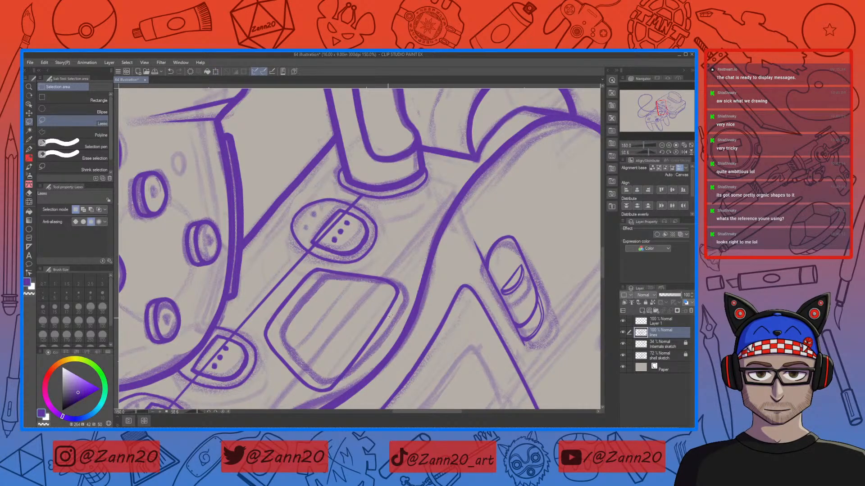
{"action": "left_click_drag", "start_coordinate": [265, 362], "coordinate": [364, 272]}
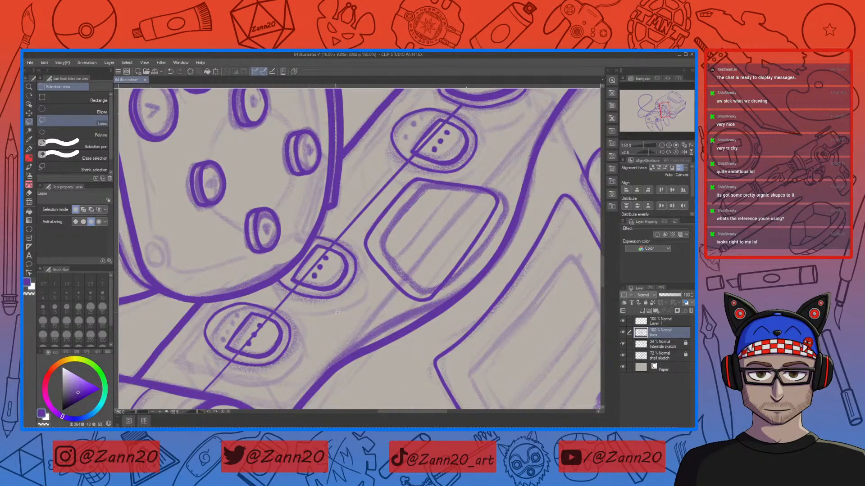
{"action": "left_click_drag", "start_coordinate": [422, 209], "coordinate": [373, 290]}
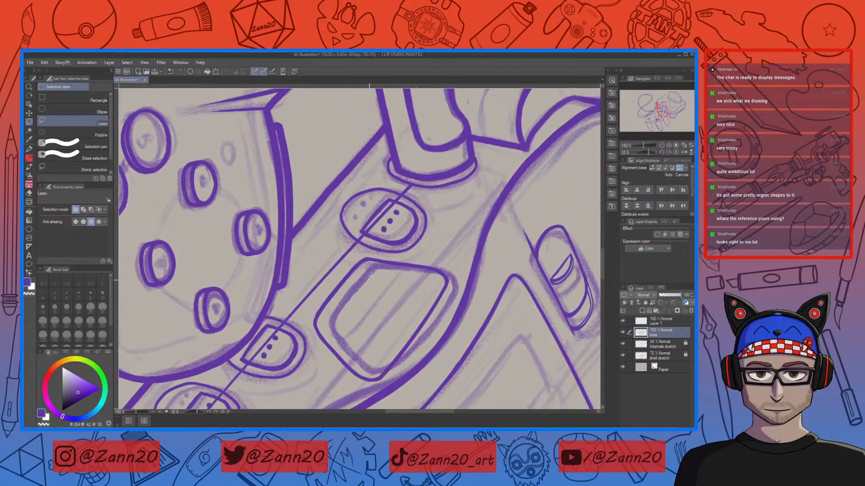
{"action": "key", "text": "ctrl+z"}
{"action": "key", "text": "ctrl+z"}
{"action": "key", "text": "ctrl+z"}
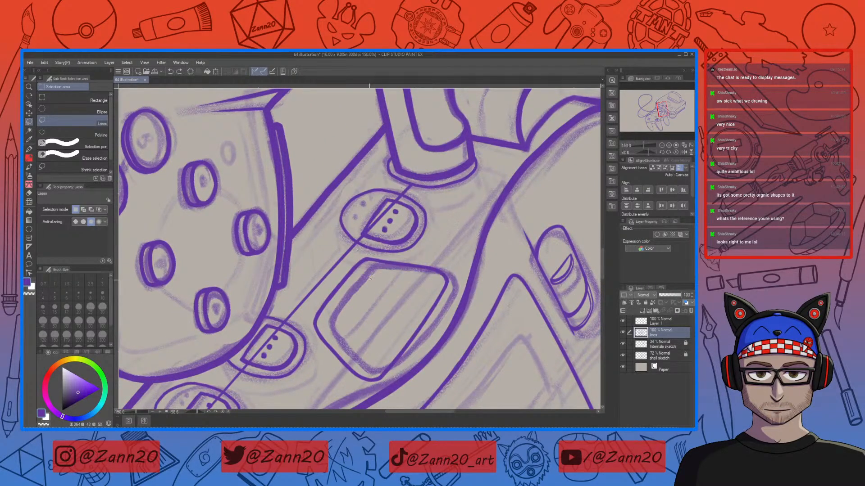
Step: Erase the guide line where it crosses the upper controller port, using a larger eraser
{"action": "left_click_drag", "start_coordinate": [418, 254], "coordinate": [416, 272]}
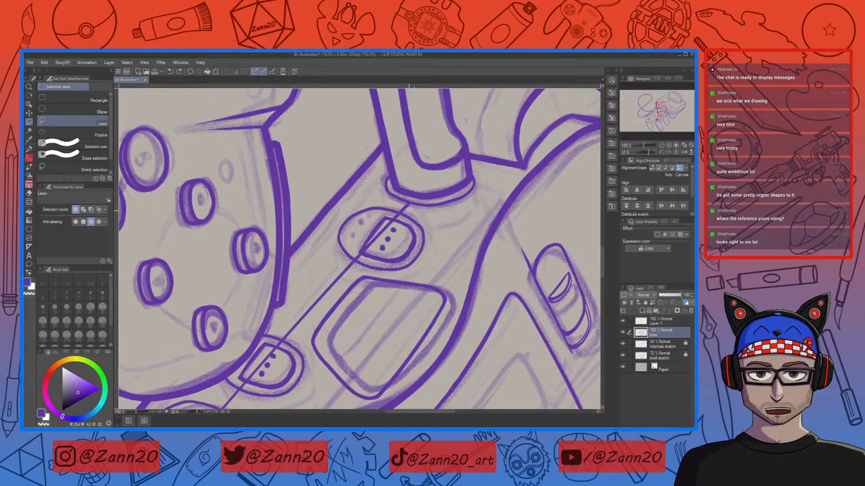
{"action": "key", "text": "e"}
{"action": "key", "text": "alt+bracketright"}
{"action": "mouse_move", "coordinate": [396, 217]}
{"action": "left_mouse_down"}
{"action": "mouse_move", "coordinate": [356, 256]}
{"action": "mouse_move", "coordinate": [360, 250]}
{"action": "left_mouse_up"}
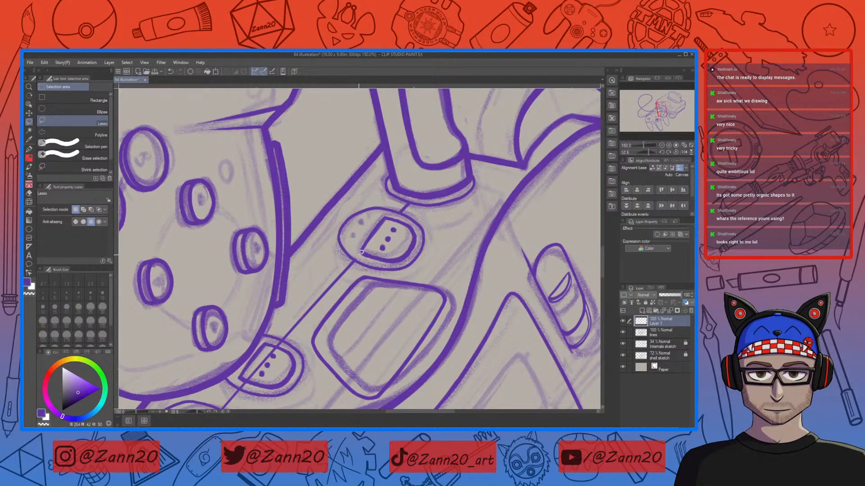
Step: Erase a stray mark beside the controller cable's plug on the console
{"action": "key", "text": "p"}
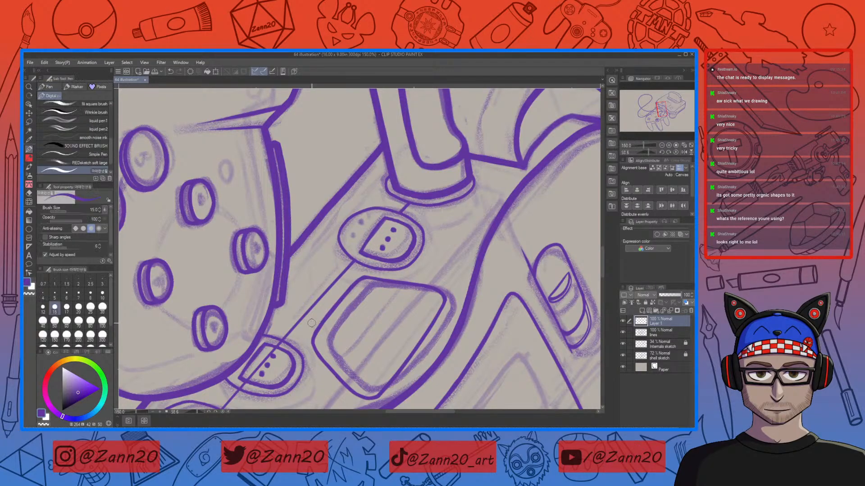
{"action": "left_click_drag", "start_coordinate": [312, 323], "coordinate": [371, 273]}
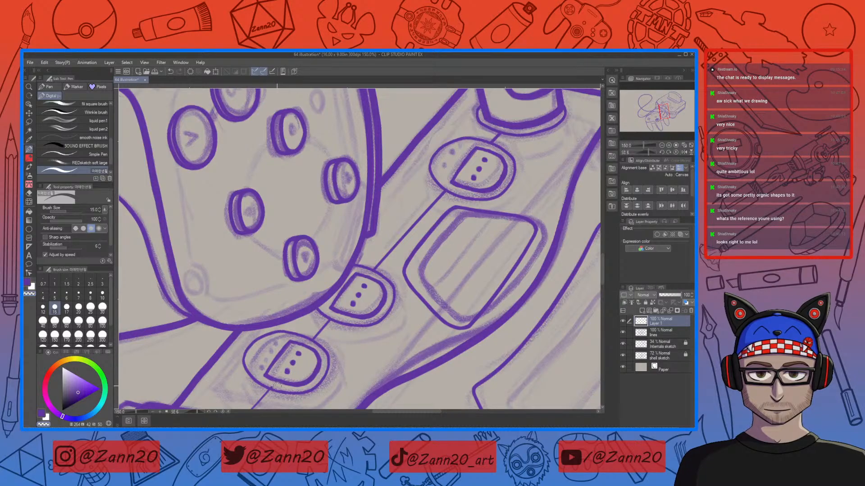
{"action": "left_click_drag", "start_coordinate": [523, 308], "coordinate": [444, 354]}
{"action": "left_click_drag", "start_coordinate": [482, 293], "coordinate": [397, 396]}
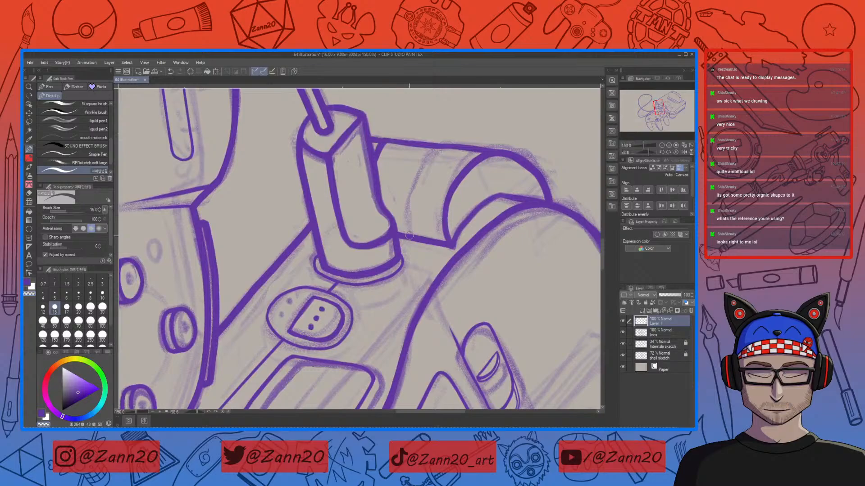
{"action": "key", "text": "c"}
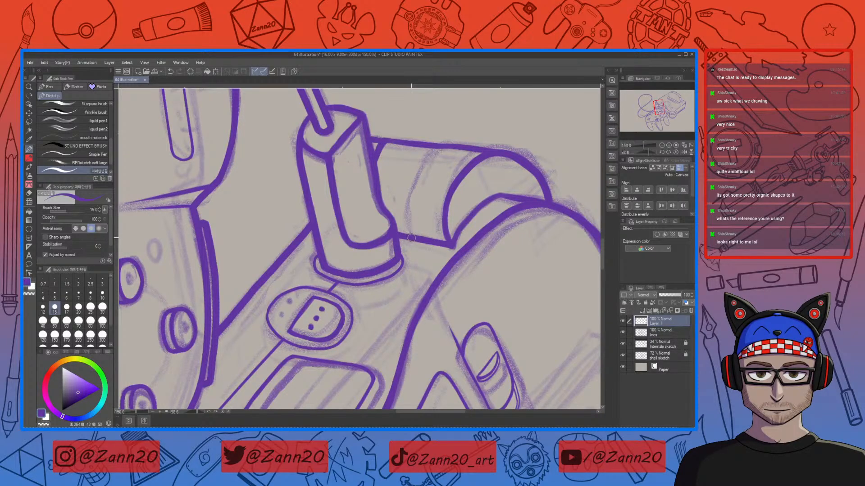
{"action": "mouse_move", "coordinate": [410, 236]}
{"action": "left_mouse_down"}
{"action": "mouse_move", "coordinate": [421, 171]}
{"action": "mouse_move", "coordinate": [450, 137]}
{"action": "left_mouse_up"}
{"action": "key", "text": "e"}
{"action": "key", "text": "p"}
{"action": "key", "text": "ctrl+minus"}
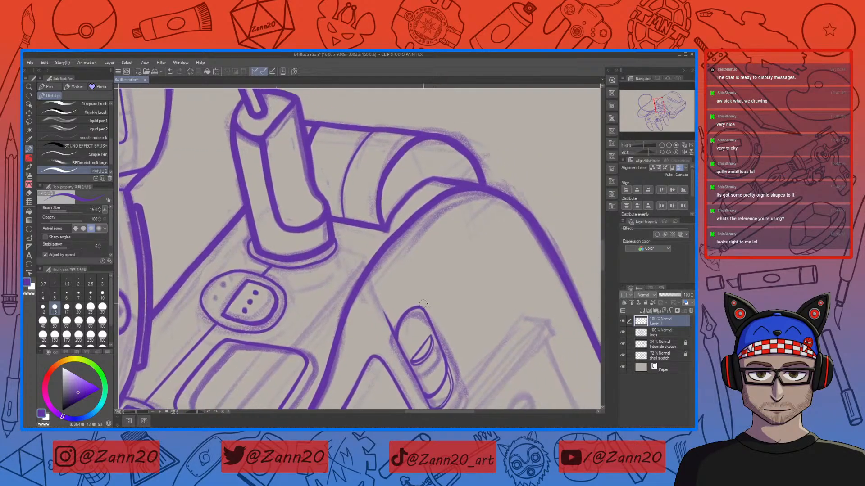
Step: Zoom out to view the whole drawing, then zoom back in on the console's front bumper
{"action": "key", "text": "ctrl+minus"}
{"action": "key", "text": "ctrl+minus"}
{"action": "key", "text": "ctrl+minus"}
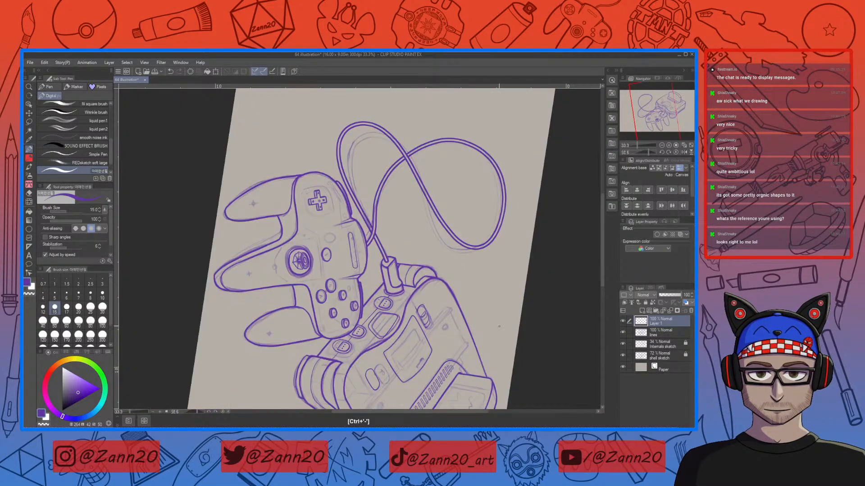
{"action": "key", "text": "shift+space"}
{"action": "mouse_move", "coordinate": [512, 321]}
{"action": "left_mouse_down"}
{"action": "mouse_move", "coordinate": [517, 250]}
{"action": "mouse_move", "coordinate": [492, 189]}
{"action": "mouse_move", "coordinate": [448, 148]}
{"action": "mouse_move", "coordinate": [394, 130]}
{"action": "left_mouse_up"}
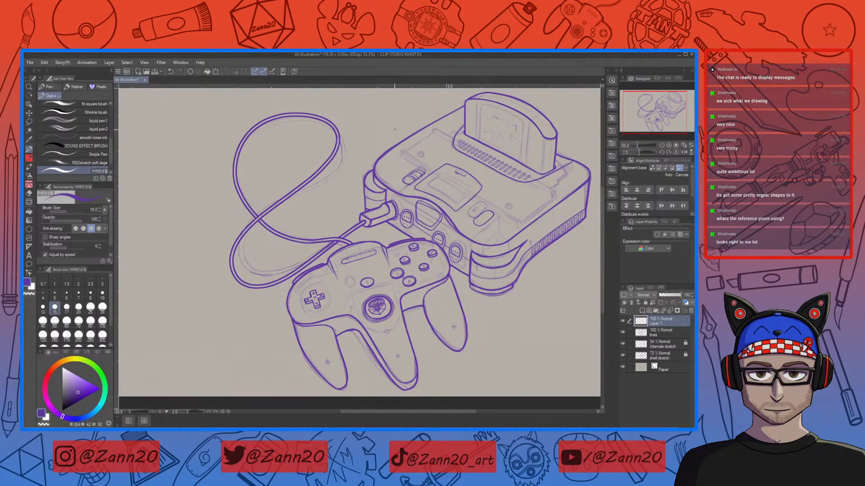
{"action": "left_click_drag", "start_coordinate": [394, 130], "coordinate": [347, 191]}
{"action": "key", "text": "ctrl+plus"}
{"action": "key", "text": "ctrl+plus"}
{"action": "key", "text": "ctrl+plus"}
{"action": "key", "text": "ctrl+plus"}
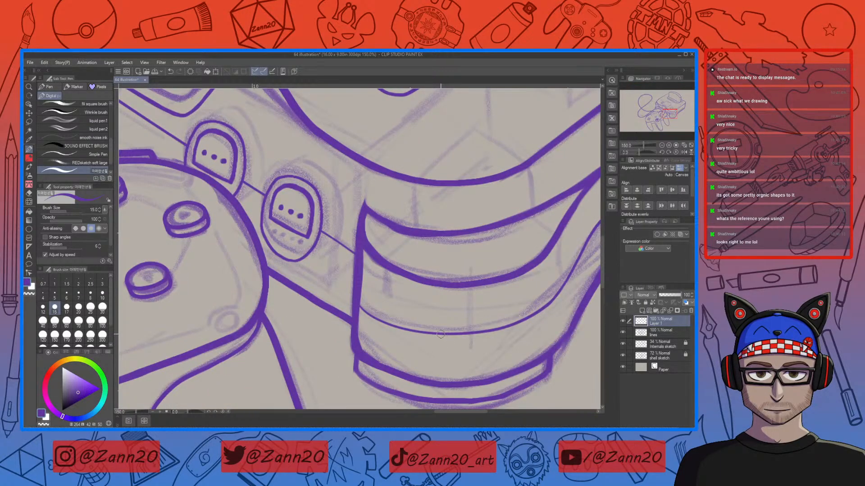
Step: Erase the guide line where it runs past the side slots onto the bumper
{"action": "key", "text": "e"}
{"action": "mouse_move", "coordinate": [362, 312]}
{"action": "left_mouse_down"}
{"action": "mouse_move", "coordinate": [350, 338]}
{"action": "mouse_move", "coordinate": [360, 306]}
{"action": "mouse_move", "coordinate": [374, 320]}
{"action": "mouse_move", "coordinate": [427, 335]}
{"action": "mouse_move", "coordinate": [430, 346]}
{"action": "mouse_move", "coordinate": [509, 338]}
{"action": "mouse_move", "coordinate": [446, 391]}
{"action": "mouse_move", "coordinate": [338, 406]}
{"action": "mouse_move", "coordinate": [274, 387]}
{"action": "mouse_move", "coordinate": [251, 367]}
{"action": "mouse_move", "coordinate": [244, 343]}
{"action": "left_mouse_up"}
{"action": "key", "text": "p"}
{"action": "key", "text": "r"}
{"action": "mouse_move", "coordinate": [260, 299]}
{"action": "left_mouse_down"}
{"action": "mouse_move", "coordinate": [346, 241]}
{"action": "mouse_move", "coordinate": [285, 251]}
{"action": "mouse_move", "coordinate": [256, 358]}
{"action": "left_mouse_up"}
{"action": "key", "text": "ctrl+z"}
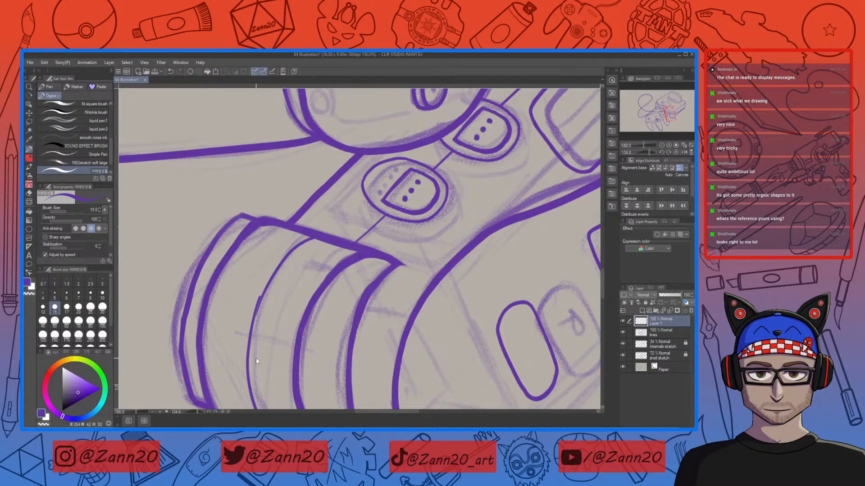
Step: Draw the line where the console's side meets the bumper, erasing a stray stroke
{"action": "left_click_drag", "start_coordinate": [269, 281], "coordinate": [243, 376]}
{"action": "left_click_drag", "start_coordinate": [259, 300], "coordinate": [247, 367]}
{"action": "key", "text": "ctrl+plus"}
{"action": "key", "text": "ctrl+plus"}
{"action": "key", "text": "ctrl+plus"}
{"action": "left_click_drag", "start_coordinate": [311, 318], "coordinate": [329, 327]}
{"action": "key", "text": "c"}
{"action": "left_click_drag", "start_coordinate": [280, 209], "coordinate": [251, 339]}
{"action": "key", "text": "ctrl+minus"}
{"action": "key", "text": "ctrl+minus"}
{"action": "key", "text": "ctrl+minus"}
{"action": "key", "text": "ctrl+minus"}
{"action": "key", "text": "ctrl+plus"}
{"action": "key", "text": "ctrl+plus"}
Step: Redraw the bumper's front edge line several times until it sits cleanly
{"action": "mouse_move", "coordinate": [240, 389]}
{"action": "left_mouse_down"}
{"action": "mouse_move", "coordinate": [290, 340]}
{"action": "mouse_move", "coordinate": [290, 309]}
{"action": "mouse_move", "coordinate": [305, 282]}
{"action": "mouse_move", "coordinate": [260, 353]}
{"action": "left_mouse_up"}
{"action": "key", "text": "ctrl+z"}
{"action": "left_click_drag", "start_coordinate": [285, 243], "coordinate": [263, 371]}
{"action": "key", "text": "ctrl+z"}
{"action": "left_click_drag", "start_coordinate": [293, 233], "coordinate": [266, 323]}
{"action": "key", "text": "ctrl+z"}
{"action": "mouse_move", "coordinate": [291, 233]}
{"action": "left_mouse_down"}
{"action": "mouse_move", "coordinate": [267, 301]}
{"action": "mouse_move", "coordinate": [260, 354]}
{"action": "left_mouse_up"}
{"action": "left_click_drag", "start_coordinate": [284, 255], "coordinate": [270, 340]}
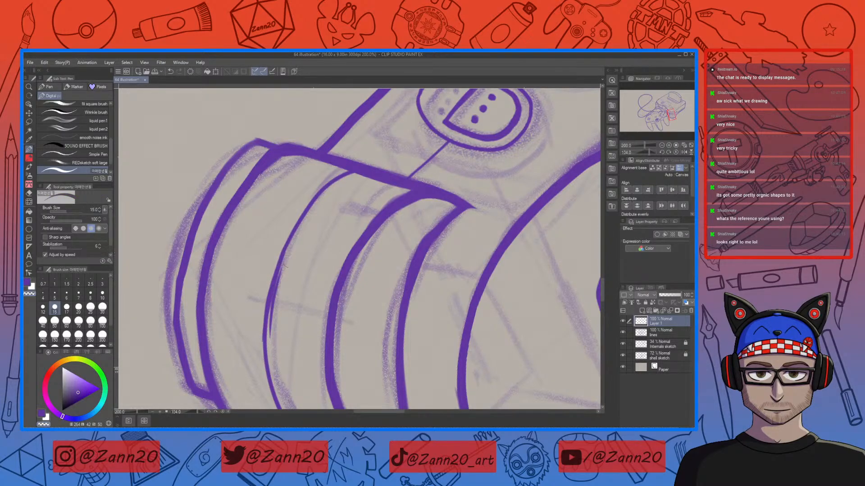
{"action": "left_click_drag", "start_coordinate": [287, 261], "coordinate": [272, 327]}
{"action": "left_click_drag", "start_coordinate": [283, 264], "coordinate": [272, 343]}
{"action": "key", "text": "ctrl+minus"}
{"action": "key", "text": "ctrl+minus"}
{"action": "key", "text": "ctrl+minus"}
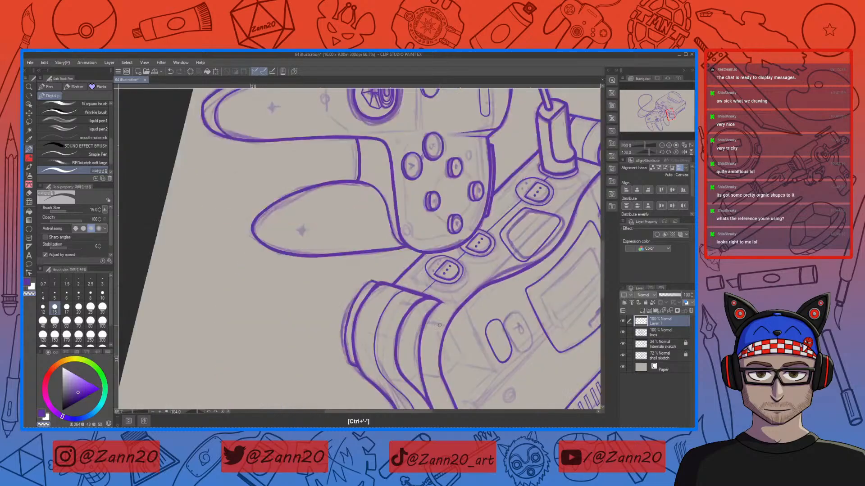
Step: Rotate the canvas back and review the inked console and controller
{"action": "key", "text": "r"}
{"action": "left_click_drag", "start_coordinate": [454, 266], "coordinate": [354, 148]}
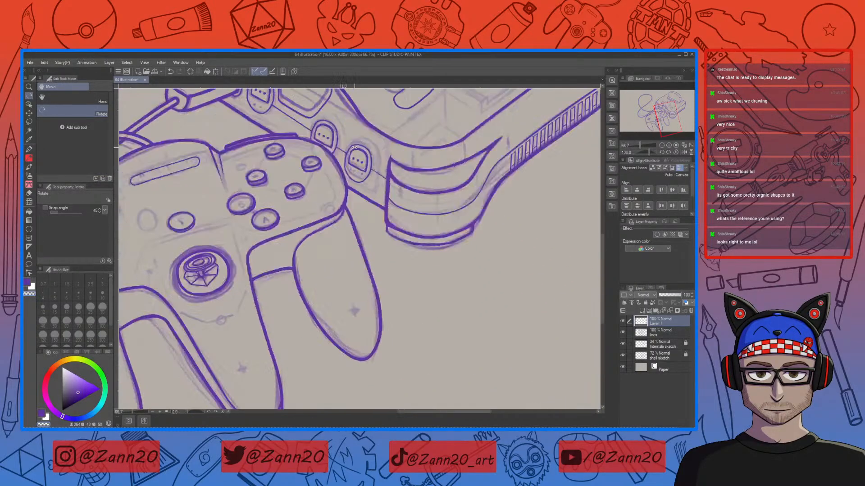
{"action": "key", "text": "p"}
{"action": "left_click_drag", "start_coordinate": [496, 255], "coordinate": [452, 376]}
{"action": "key", "text": "ctrl+plus"}
{"action": "key", "text": "ctrl+plus"}
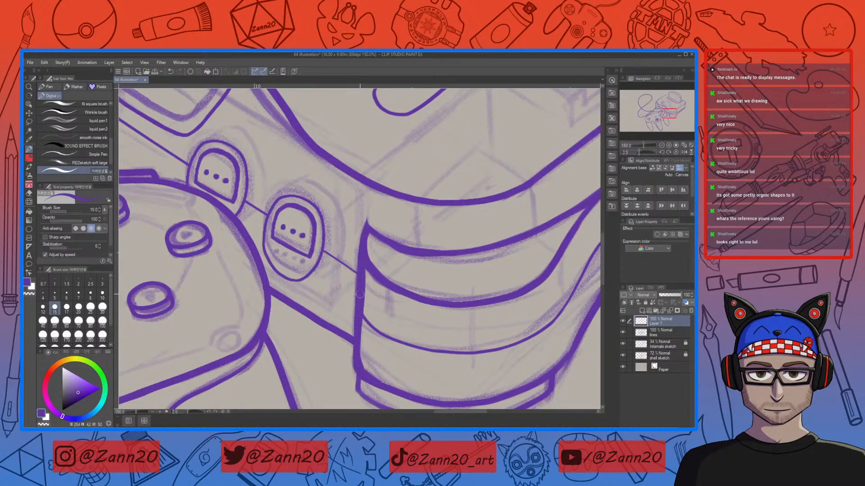
{"action": "left_click_drag", "start_coordinate": [484, 283], "coordinate": [422, 374]}
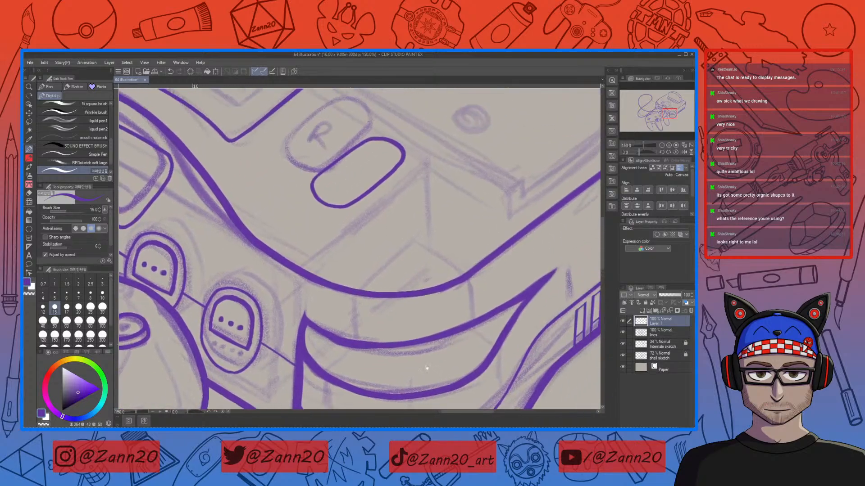
{"action": "key", "text": "ctrl+minus"}
{"action": "key", "text": "ctrl+minus"}
{"action": "key", "text": "ctrl+minus"}
{"action": "key", "text": "ctrl+minus"}
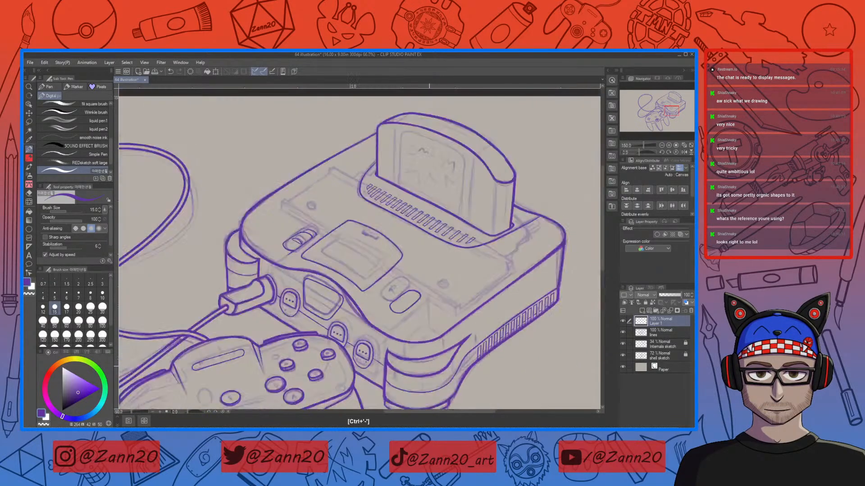
Step: Draw a small latch tab at the top edge of the expansion cover, redrawing strokes until it fits
{"action": "left_click_drag", "start_coordinate": [401, 407], "coordinate": [439, 345]}
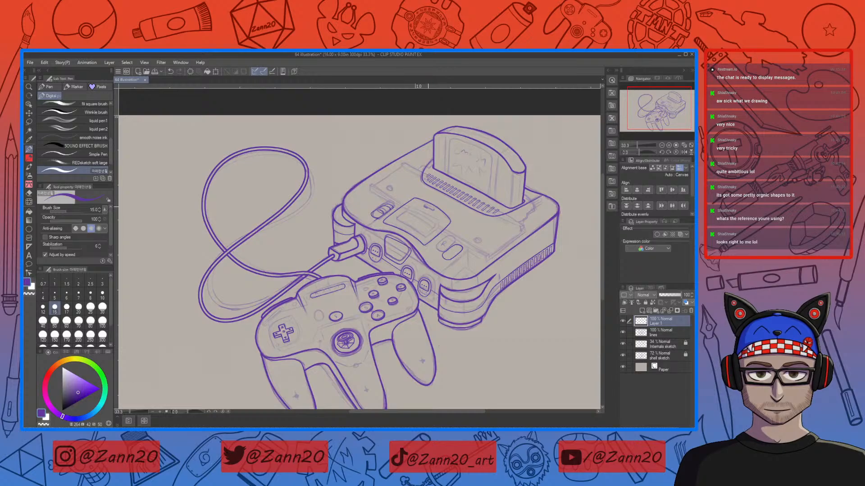
{"action": "key", "text": "ctrl+plus"}
{"action": "key", "text": "ctrl+plus"}
{"action": "key", "text": "ctrl+plus"}
{"action": "key", "text": "ctrl+plus"}
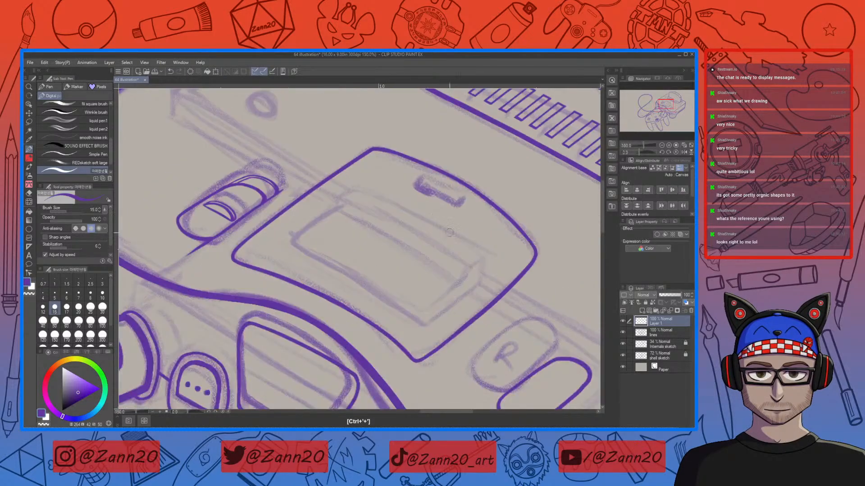
{"action": "left_click_drag", "start_coordinate": [441, 233], "coordinate": [431, 282]}
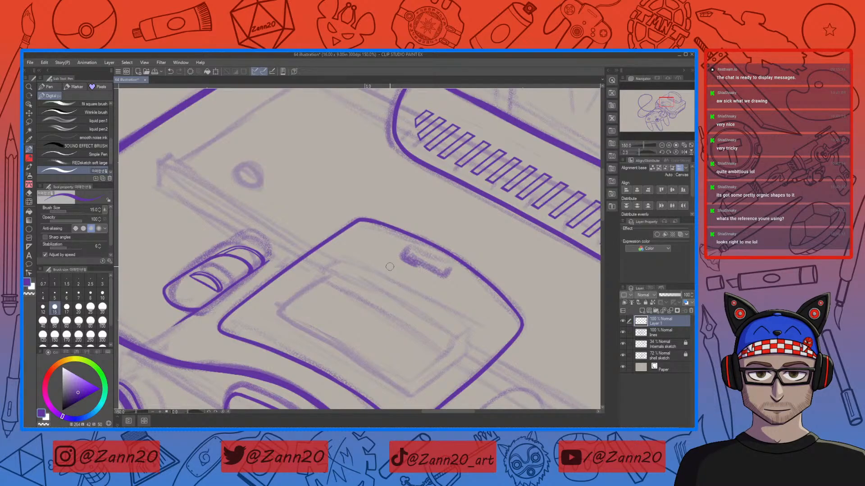
{"action": "mouse_move", "coordinate": [414, 237]}
{"action": "left_mouse_down"}
{"action": "mouse_move", "coordinate": [403, 252]}
{"action": "mouse_move", "coordinate": [408, 264]}
{"action": "mouse_move", "coordinate": [445, 279]}
{"action": "mouse_move", "coordinate": [463, 260]}
{"action": "left_mouse_up"}
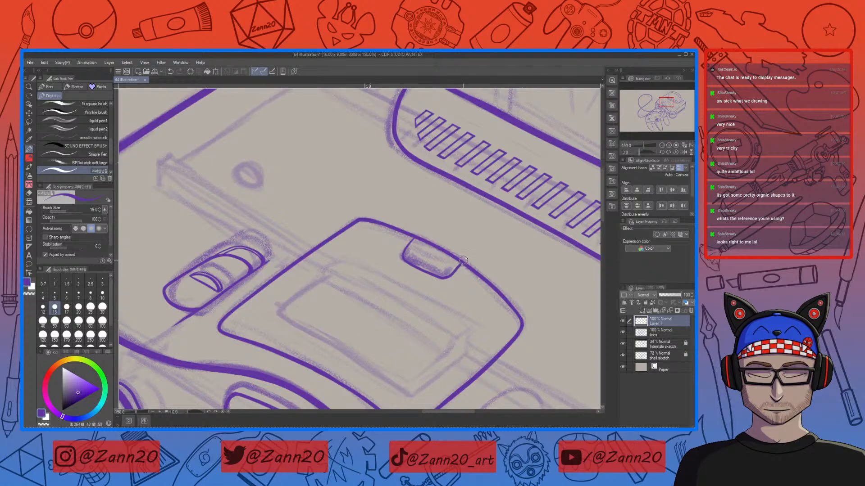
{"action": "key", "text": "ctrl+z"}
{"action": "left_click_drag", "start_coordinate": [414, 240], "coordinate": [400, 255]}
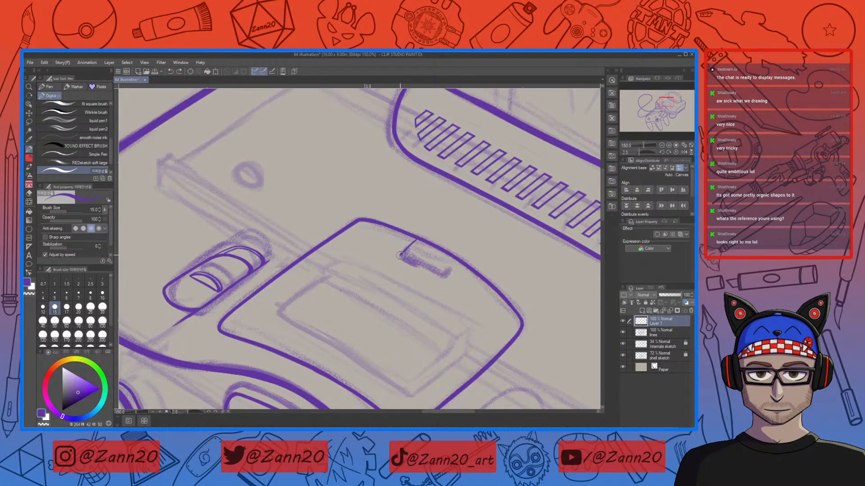
{"action": "mouse_move", "coordinate": [451, 272]}
{"action": "left_mouse_down"}
{"action": "mouse_move", "coordinate": [449, 282]}
{"action": "mouse_move", "coordinate": [457, 272]}
{"action": "mouse_move", "coordinate": [438, 277]}
{"action": "mouse_move", "coordinate": [401, 256]}
{"action": "left_mouse_up"}
{"action": "left_click_drag", "start_coordinate": [423, 244], "coordinate": [417, 250]}
{"action": "key", "text": "ctrl+z"}
{"action": "left_click_drag", "start_coordinate": [417, 249], "coordinate": [451, 270]}
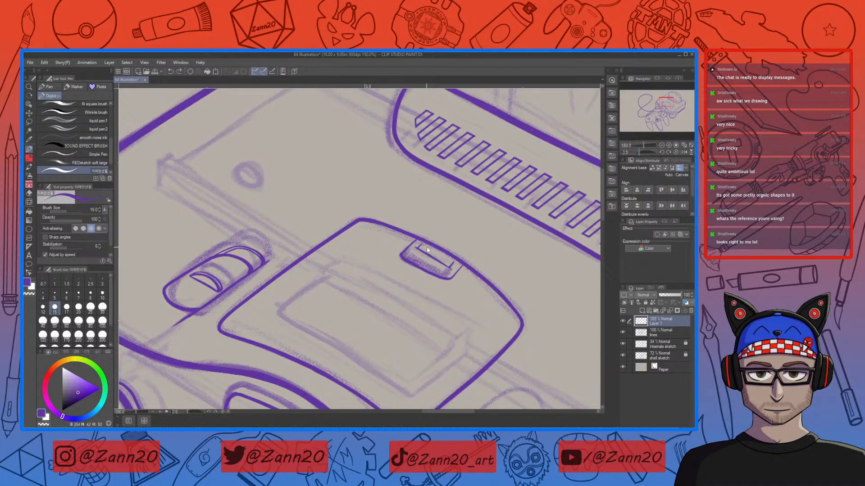
{"action": "left_click_drag", "start_coordinate": [420, 244], "coordinate": [462, 265]}
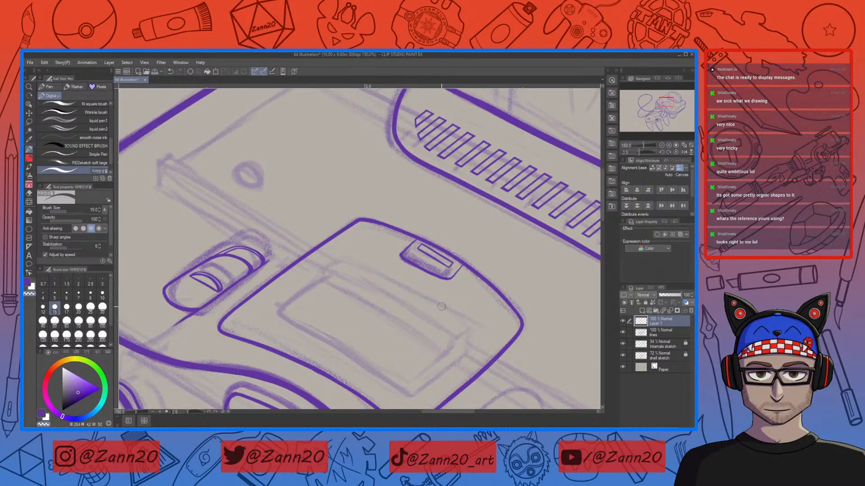
{"action": "left_click_drag", "start_coordinate": [460, 283], "coordinate": [475, 276]}
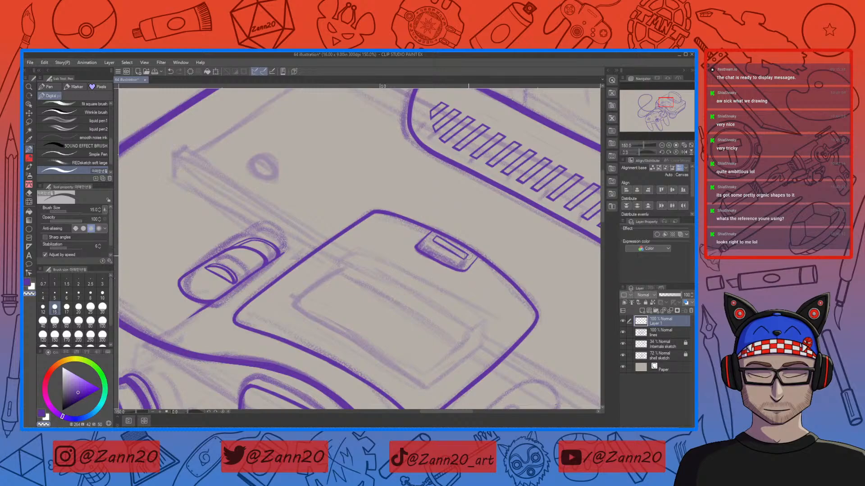
Step: Lasso the latch tab and rotate it slightly to sit along the cover's edge
{"action": "key", "text": "m"}
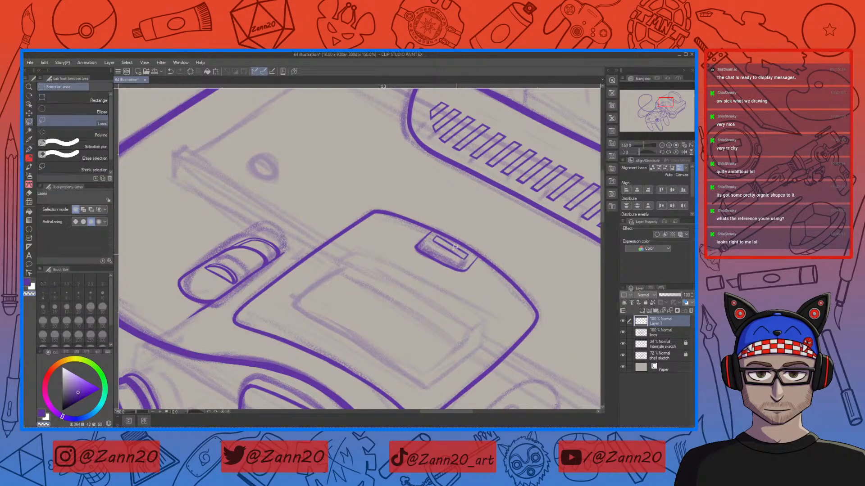
{"action": "mouse_move", "coordinate": [431, 241]}
{"action": "left_mouse_down"}
{"action": "mouse_move", "coordinate": [471, 246]}
{"action": "mouse_move", "coordinate": [464, 261]}
{"action": "mouse_move", "coordinate": [430, 246]}
{"action": "left_mouse_up"}
{"action": "left_click", "coordinate": [474, 274]}
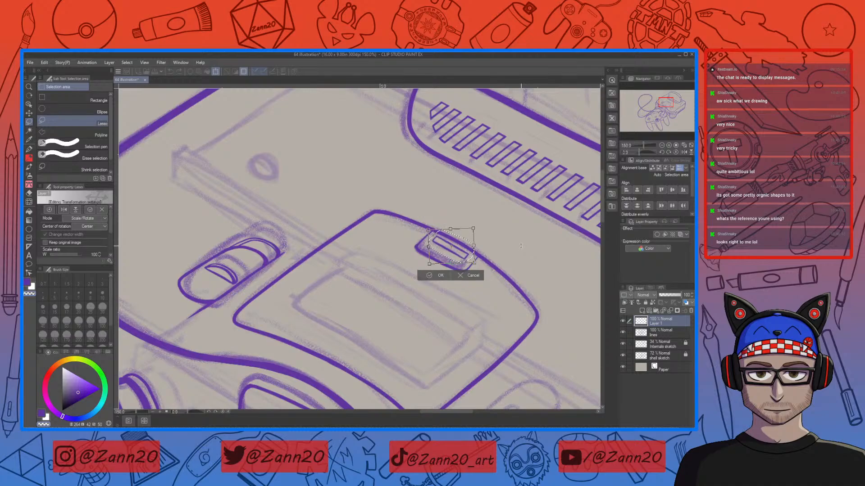
{"action": "left_click_drag", "start_coordinate": [462, 260], "coordinate": [462, 258]}
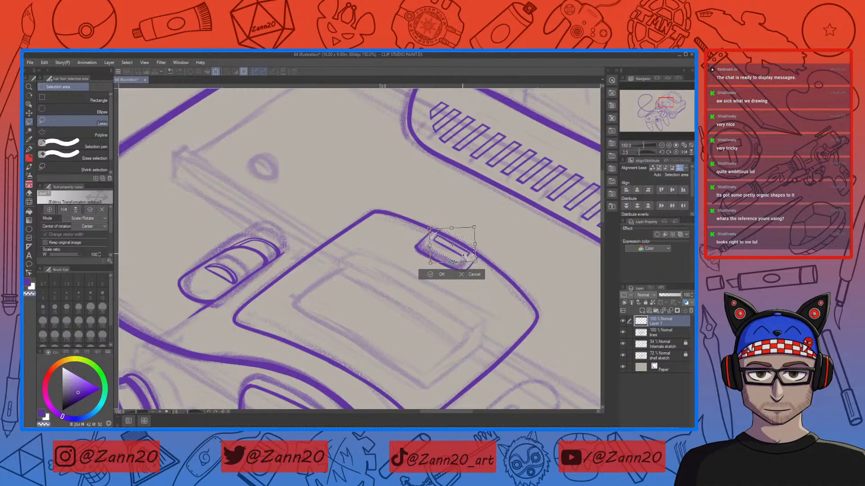
{"action": "left_click", "coordinate": [442, 275]}
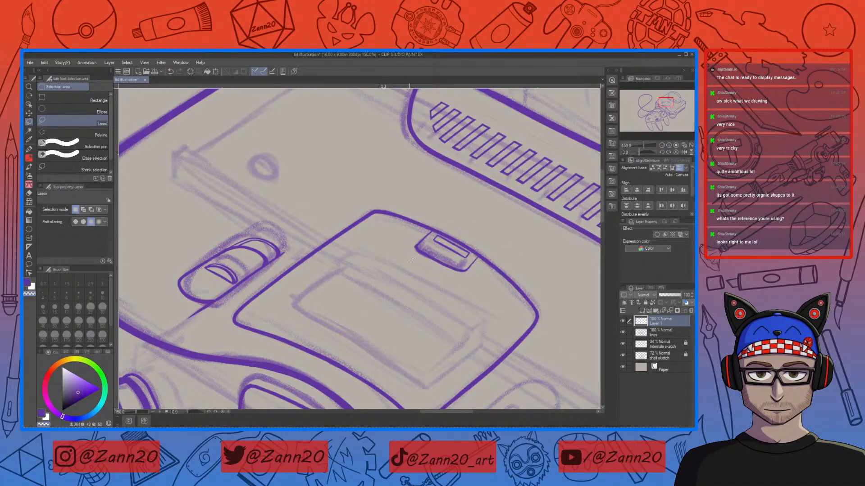
Step: Rotate the canvas temporarily to check the latch tab's alignment from another angle
{"action": "key", "text": "p"}
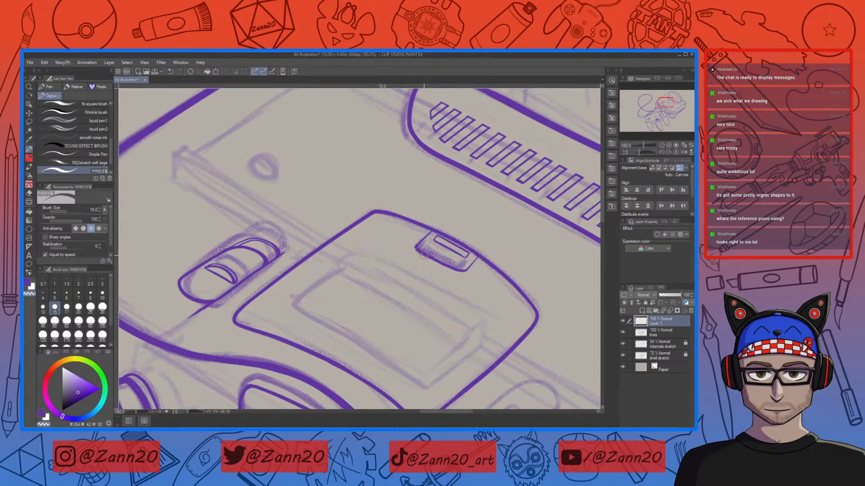
{"action": "scroll", "coordinate": [424, 256], "scroll_direction": "up", "scroll_amount": 1}
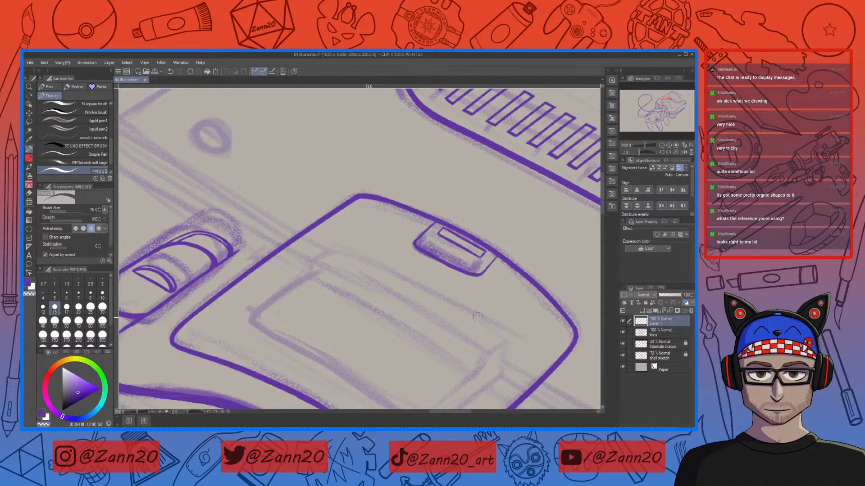
{"action": "key", "text": "r"}
{"action": "left_click_drag", "start_coordinate": [475, 225], "coordinate": [323, 225]}
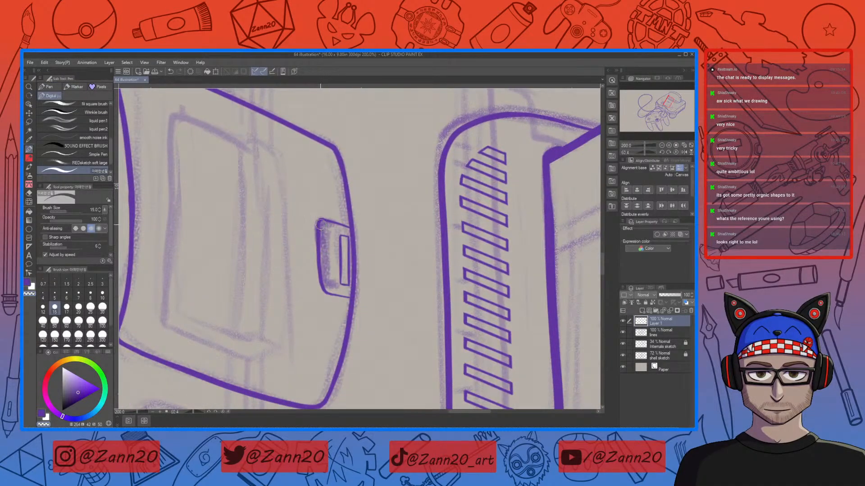
{"action": "mouse_move", "coordinate": [379, 273]}
{"action": "left_mouse_down"}
{"action": "mouse_move", "coordinate": [443, 273]}
{"action": "mouse_move", "coordinate": [453, 310]}
{"action": "left_mouse_up"}
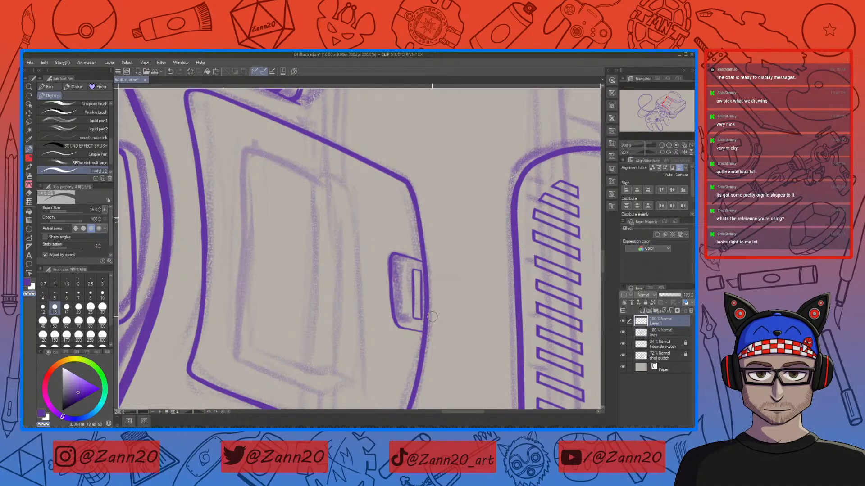
{"action": "key", "text": "r"}
{"action": "mouse_move", "coordinate": [464, 329]}
{"action": "left_mouse_down"}
{"action": "mouse_move", "coordinate": [483, 295]}
{"action": "mouse_move", "coordinate": [430, 287]}
{"action": "left_mouse_up"}
{"action": "key", "text": "p"}
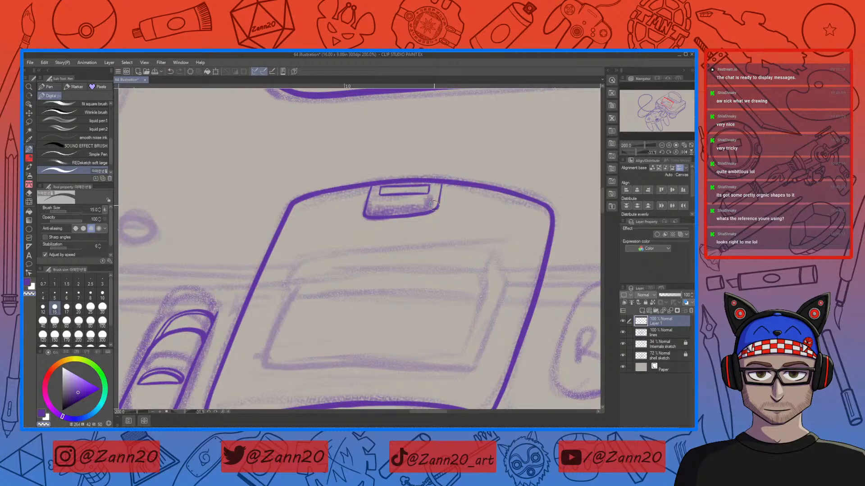
Step: Reselect the latch tab and rotate it further to follow the cover's top edge
{"action": "key", "text": "m"}
{"action": "mouse_move", "coordinate": [379, 197]}
{"action": "left_mouse_down"}
{"action": "mouse_move", "coordinate": [352, 215]}
{"action": "mouse_move", "coordinate": [468, 191]}
{"action": "mouse_move", "coordinate": [448, 172]}
{"action": "left_mouse_up"}
{"action": "left_click", "coordinate": [432, 292]}
{"action": "left_click_drag", "start_coordinate": [454, 257], "coordinate": [503, 224]}
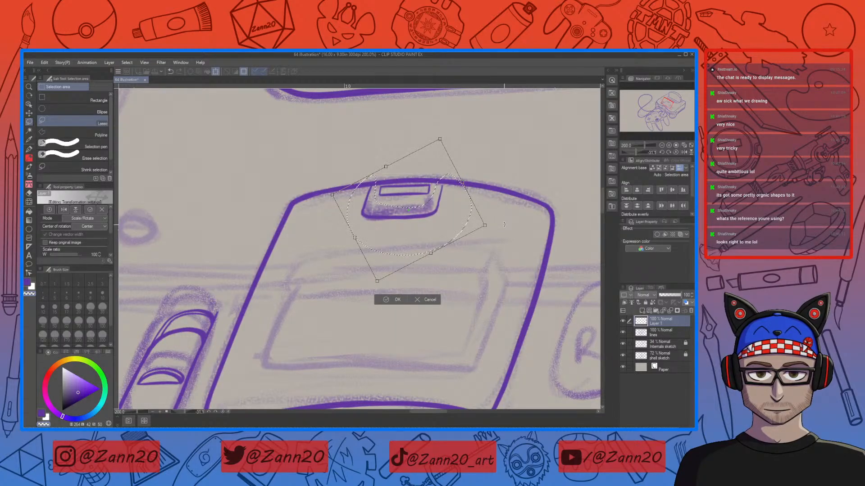
{"action": "left_click_drag", "start_coordinate": [419, 243], "coordinate": [420, 241]}
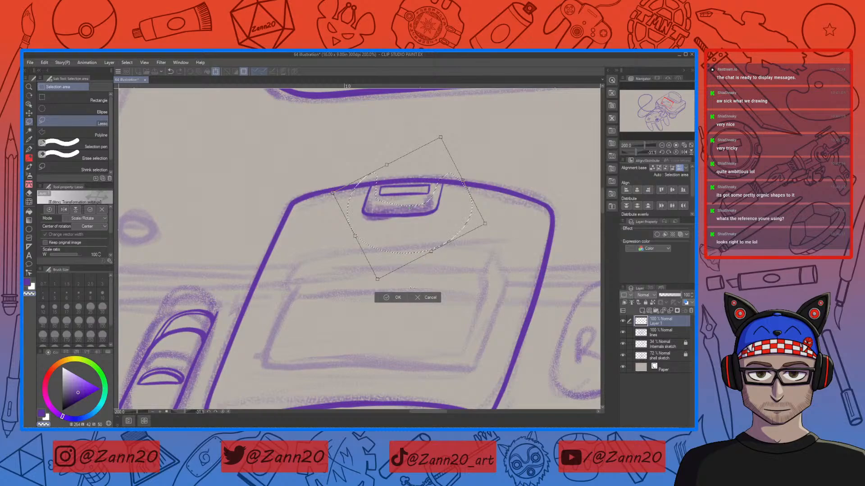
{"action": "key", "text": "ctrl+minus"}
{"action": "key", "text": "ctrl+minus"}
{"action": "key", "text": "ctrl+minus"}
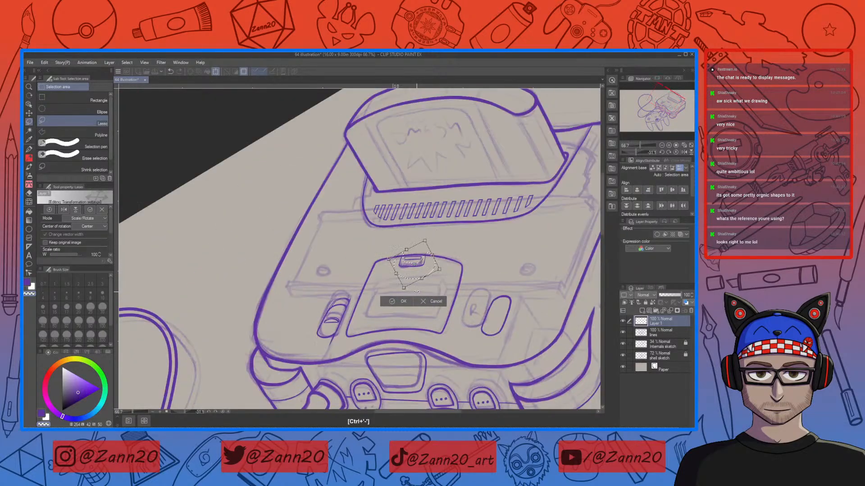
{"action": "left_click_drag", "start_coordinate": [400, 352], "coordinate": [334, 299]}
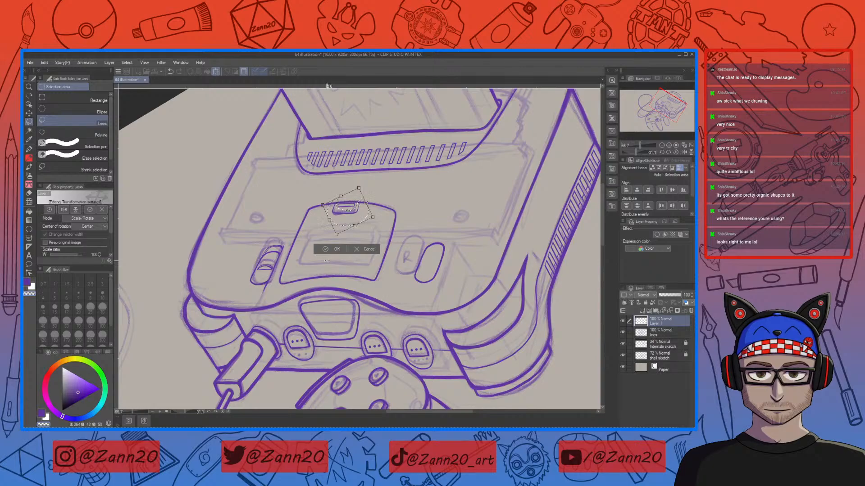
{"action": "left_click", "coordinate": [333, 251]}
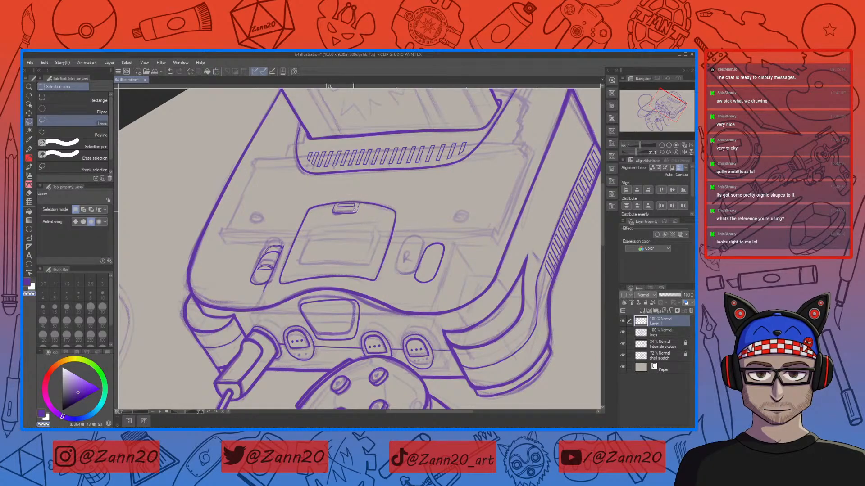
Step: Transform the latch tab once more, confirm it, and clear the selection
{"action": "key", "text": "ctrl+plus"}
{"action": "key", "text": "ctrl+plus"}
{"action": "key", "text": "ctrl+plus"}
{"action": "mouse_move", "coordinate": [327, 174]}
{"action": "left_mouse_down"}
{"action": "mouse_move", "coordinate": [304, 193]}
{"action": "mouse_move", "coordinate": [363, 184]}
{"action": "mouse_move", "coordinate": [329, 176]}
{"action": "left_mouse_up"}
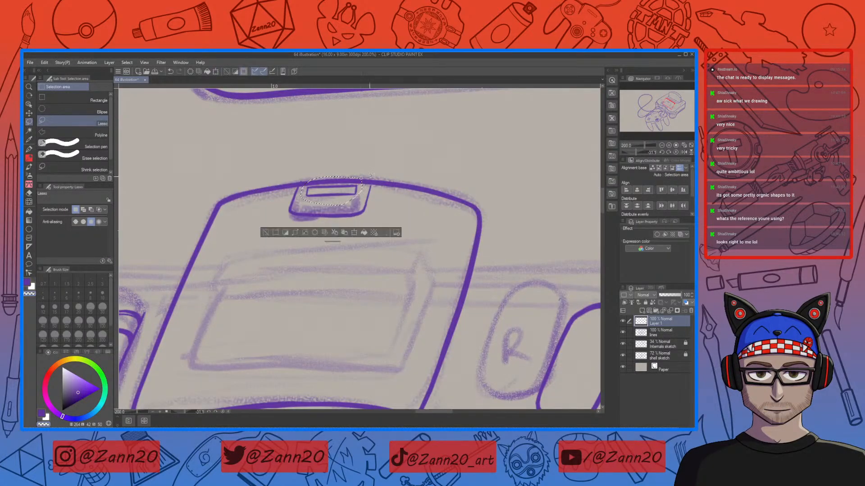
{"action": "left_click", "coordinate": [354, 233]}
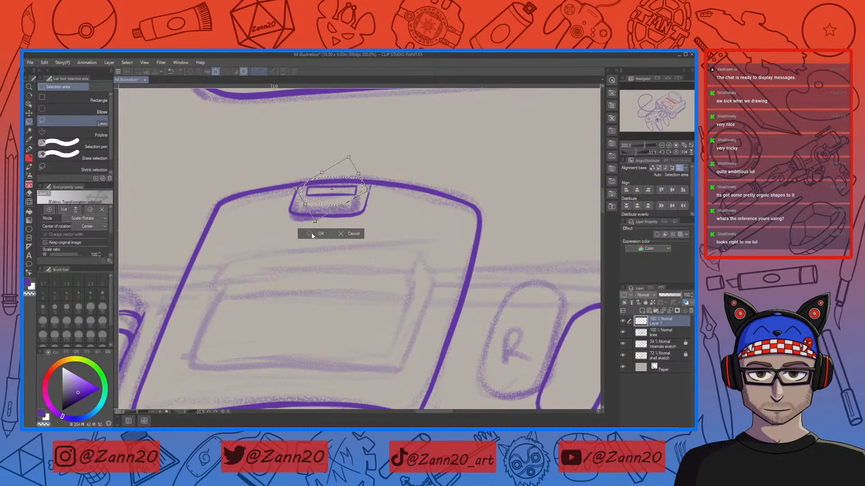
{"action": "left_click", "coordinate": [313, 234]}
{"action": "left_click", "coordinate": [402, 208]}
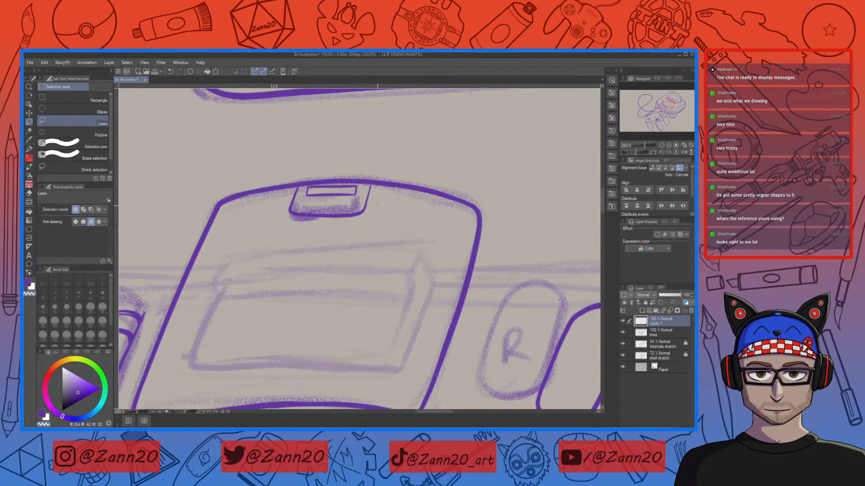
Step: Ink the oval reset button outline beside the R button, adding a rim line along its top
{"action": "key", "text": "p"}
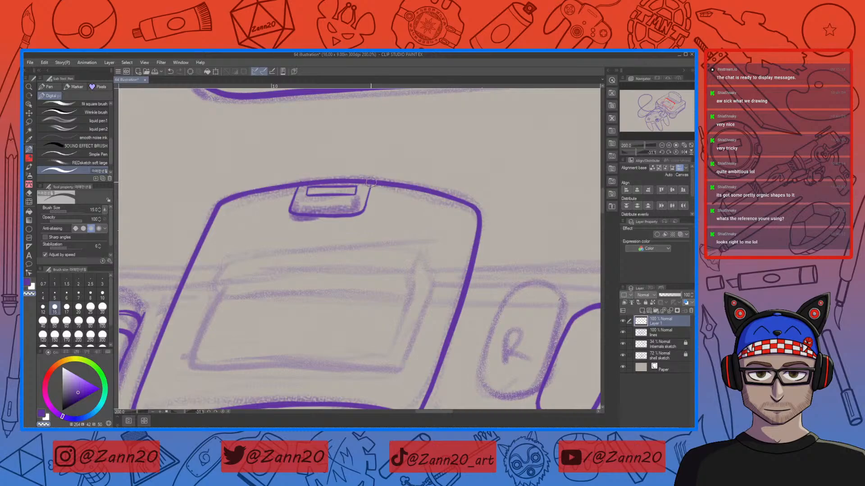
{"action": "key", "text": "c"}
{"action": "key", "text": "ctrl+z"}
{"action": "left_click_drag", "start_coordinate": [369, 186], "coordinate": [363, 212]}
{"action": "key", "text": "c"}
{"action": "left_click_drag", "start_coordinate": [477, 334], "coordinate": [384, 290]}
{"action": "left_click_drag", "start_coordinate": [488, 298], "coordinate": [387, 302]}
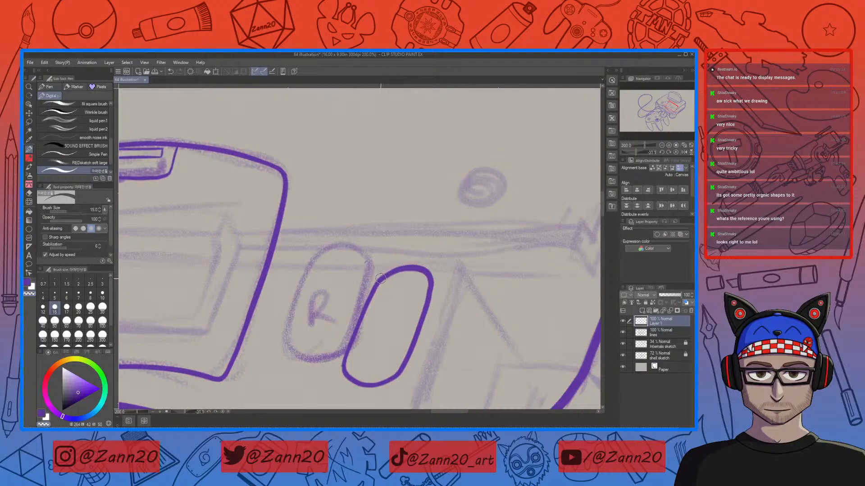
{"action": "key", "text": "c"}
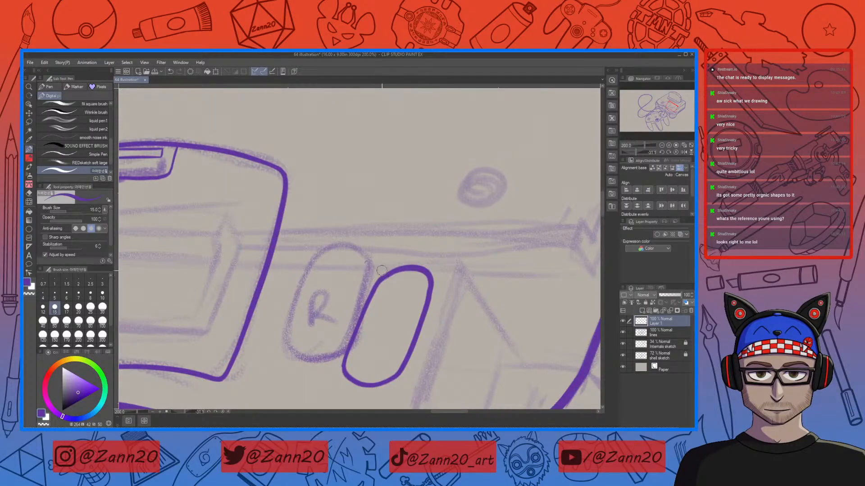
{"action": "mouse_move", "coordinate": [375, 284]}
{"action": "left_mouse_down"}
{"action": "mouse_move", "coordinate": [403, 255]}
{"action": "mouse_move", "coordinate": [378, 279]}
{"action": "mouse_move", "coordinate": [409, 250]}
{"action": "left_mouse_up"}
{"action": "key", "text": "ctrl+z"}
{"action": "key", "text": "ctrl+z"}
{"action": "mouse_move", "coordinate": [378, 278]}
{"action": "left_mouse_down"}
{"action": "mouse_move", "coordinate": [403, 251]}
{"action": "mouse_move", "coordinate": [427, 249]}
{"action": "mouse_move", "coordinate": [439, 263]}
{"action": "mouse_move", "coordinate": [434, 284]}
{"action": "left_mouse_up"}
Step: Lasso the reset button's top and rotate it slightly into place, then deselect
{"action": "key", "text": "m"}
{"action": "mouse_move", "coordinate": [451, 228]}
{"action": "left_mouse_down"}
{"action": "mouse_move", "coordinate": [385, 326]}
{"action": "mouse_move", "coordinate": [461, 224]}
{"action": "left_mouse_up"}
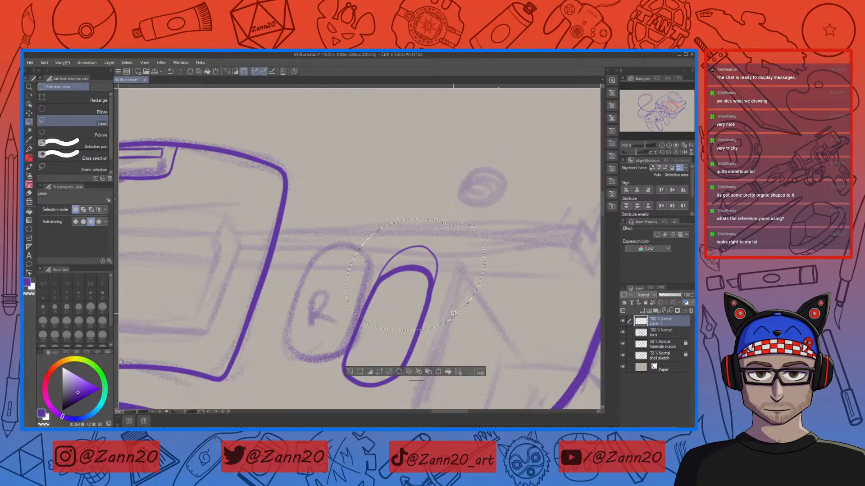
{"action": "left_click", "coordinate": [439, 372]}
{"action": "left_click_drag", "start_coordinate": [452, 285], "coordinate": [449, 293]}
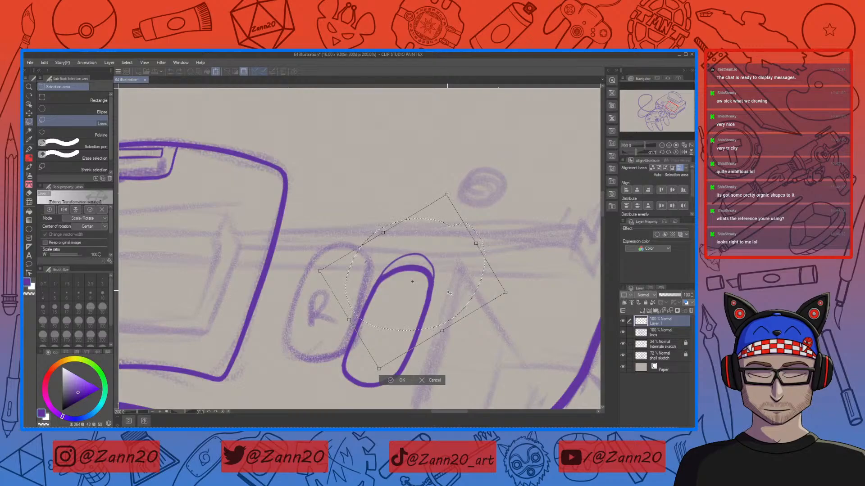
{"action": "left_click", "coordinate": [401, 380]}
{"action": "key", "text": "ctrl+d"}
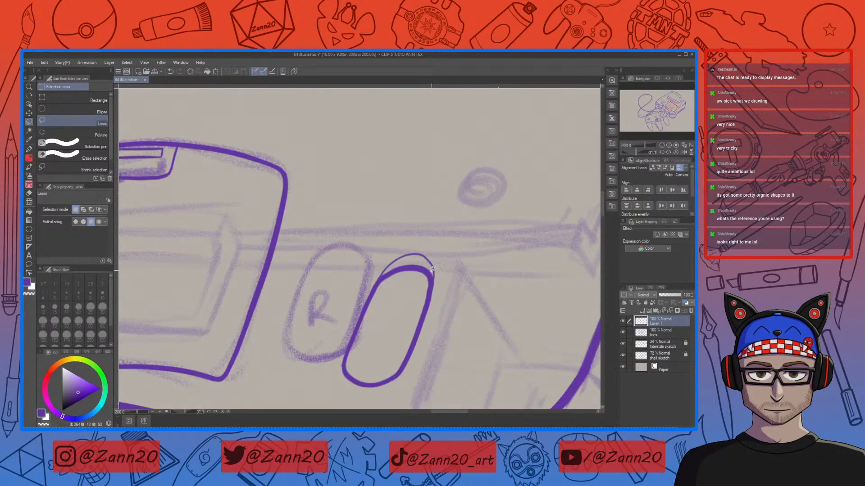
Step: Add an edge line along the power switch's side, redrawing the stroke once
{"action": "key", "text": "p"}
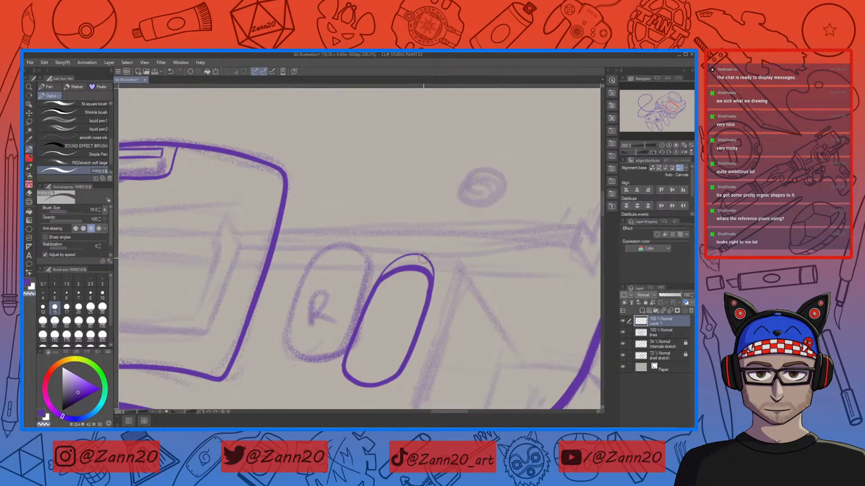
{"action": "mouse_move", "coordinate": [418, 328]}
{"action": "left_mouse_down"}
{"action": "mouse_move", "coordinate": [450, 343]}
{"action": "mouse_move", "coordinate": [536, 294]}
{"action": "left_mouse_up"}
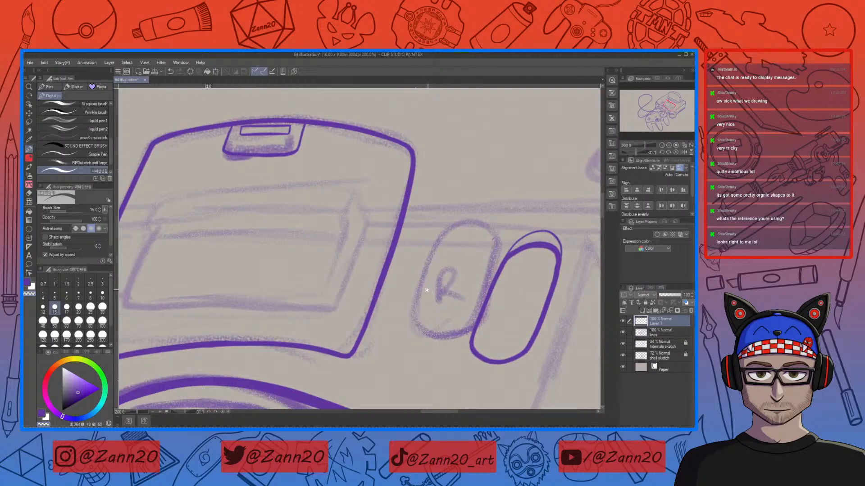
{"action": "left_click_drag", "start_coordinate": [428, 291], "coordinate": [549, 315]}
{"action": "left_click_drag", "start_coordinate": [333, 316], "coordinate": [438, 293]}
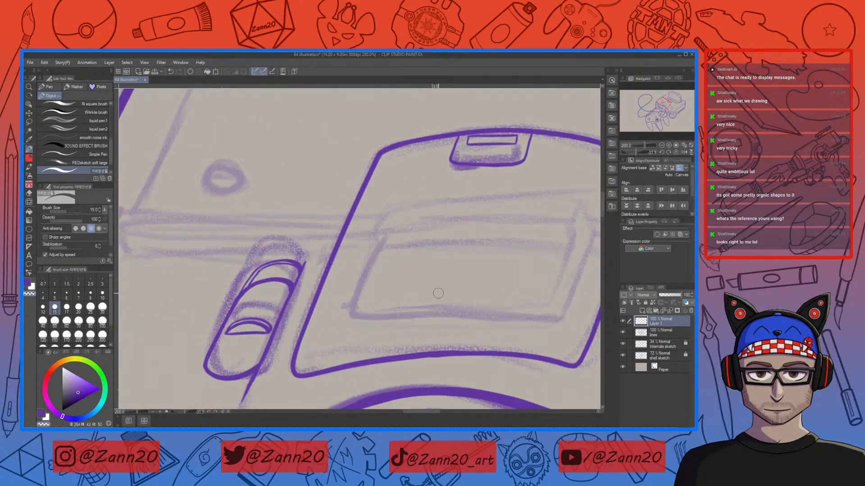
{"action": "key", "text": "p"}
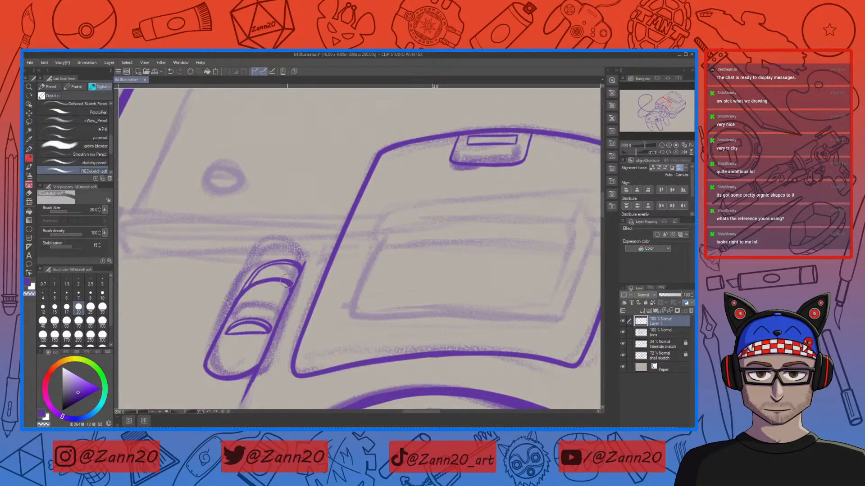
{"action": "key", "text": "p"}
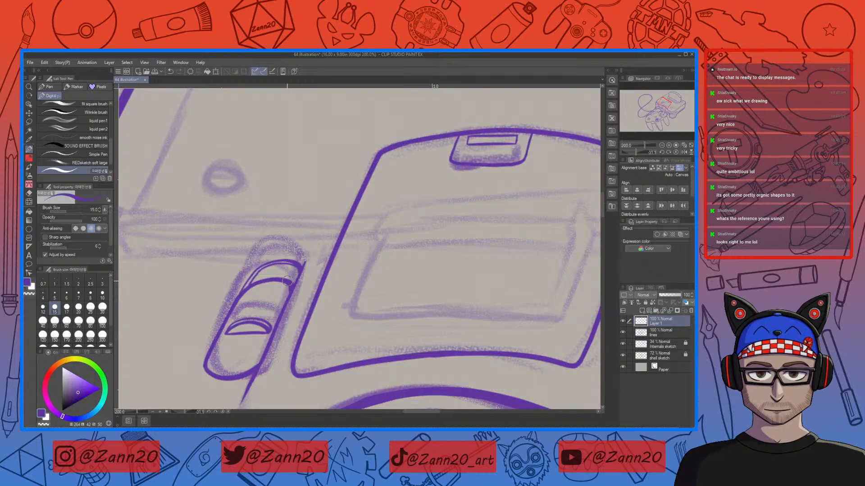
{"action": "mouse_move", "coordinate": [253, 271]}
{"action": "left_mouse_down"}
{"action": "mouse_move", "coordinate": [279, 252]}
{"action": "mouse_move", "coordinate": [293, 261]}
{"action": "left_mouse_up"}
{"action": "key", "text": "ctrl+z"}
{"action": "mouse_move", "coordinate": [305, 257]}
{"action": "left_mouse_down"}
{"action": "mouse_move", "coordinate": [286, 245]}
{"action": "mouse_move", "coordinate": [266, 253]}
{"action": "mouse_move", "coordinate": [251, 279]}
{"action": "left_mouse_up"}
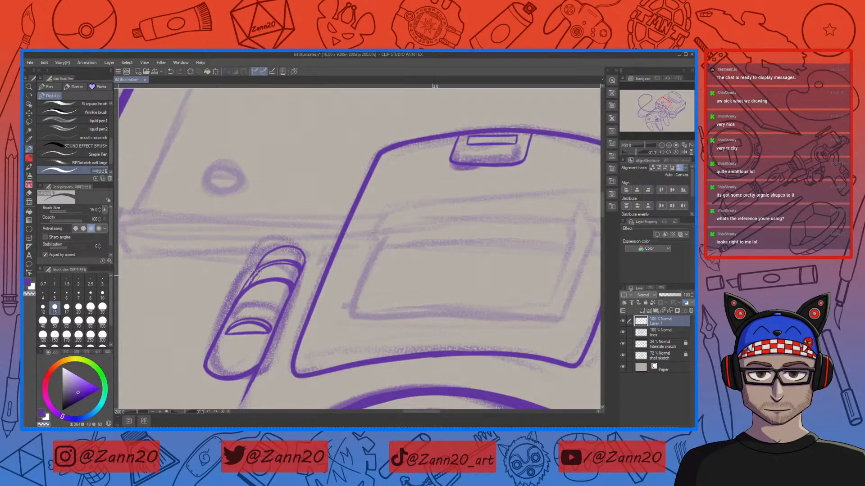
Step: Lasso the top of the power switch and rotate it slightly into place, confirming the transform
{"action": "left_click_drag", "start_coordinate": [511, 340], "coordinate": [445, 312]}
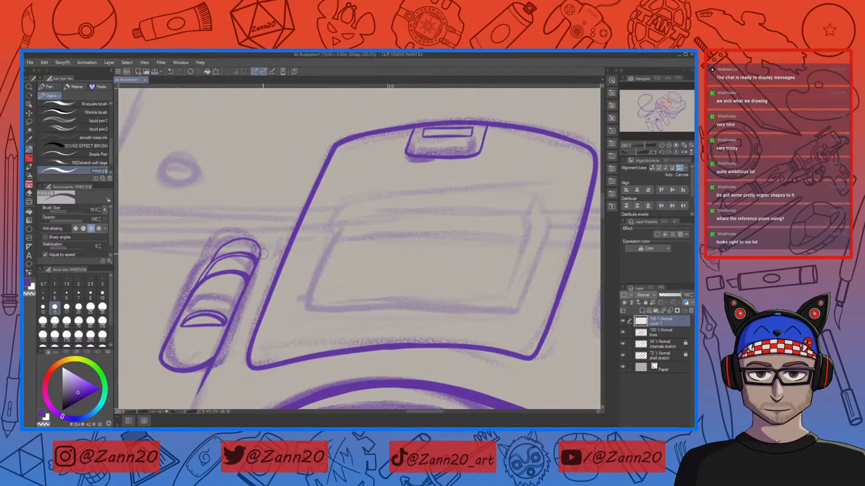
{"action": "key", "text": "m"}
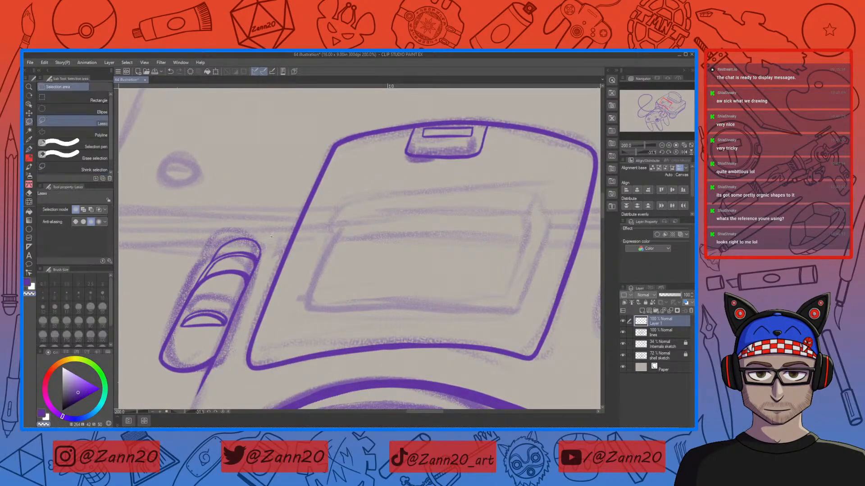
{"action": "left_click_drag", "start_coordinate": [255, 278], "coordinate": [207, 282]}
{"action": "key", "text": "ctrl+t"}
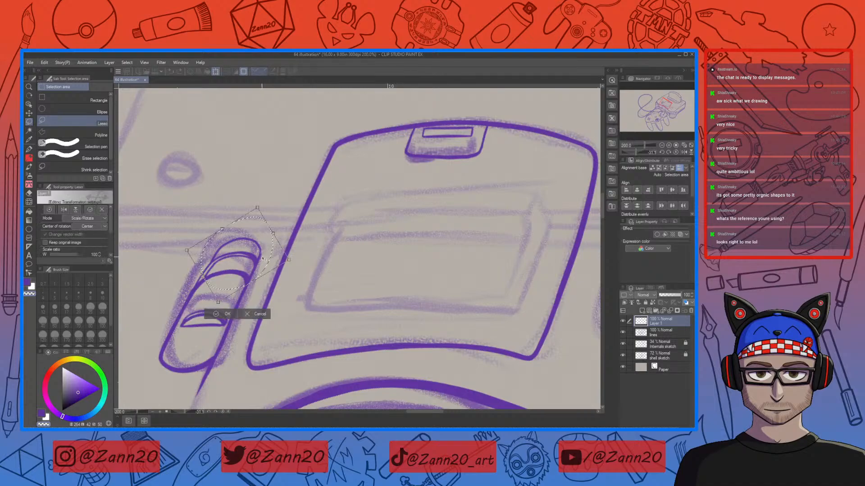
{"action": "left_click_drag", "start_coordinate": [264, 263], "coordinate": [292, 267]}
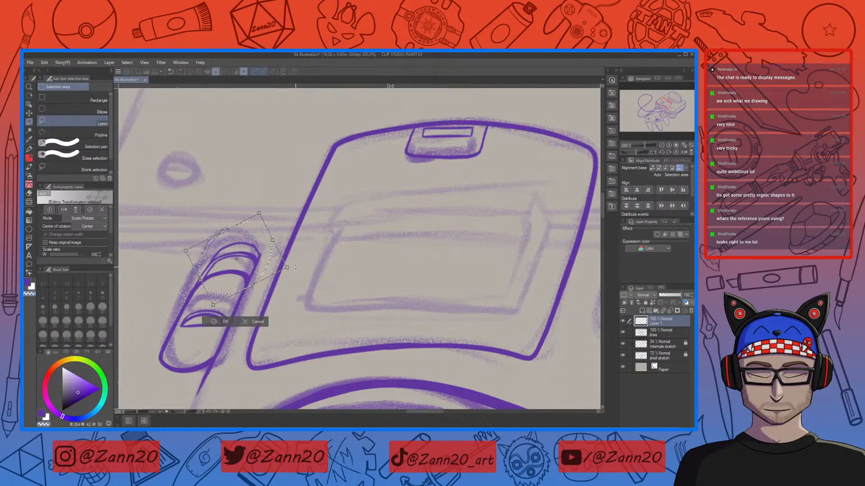
{"action": "left_click", "coordinate": [227, 320]}
{"action": "mouse_move", "coordinate": [507, 322]}
{"action": "left_mouse_down"}
{"action": "mouse_move", "coordinate": [299, 322]}
{"action": "mouse_move", "coordinate": [399, 327]}
{"action": "mouse_move", "coordinate": [332, 328]}
{"action": "left_mouse_up"}
{"action": "key", "text": "e"}
{"action": "key", "text": "p"}
{"action": "left_click_drag", "start_coordinate": [458, 288], "coordinate": [410, 287]}
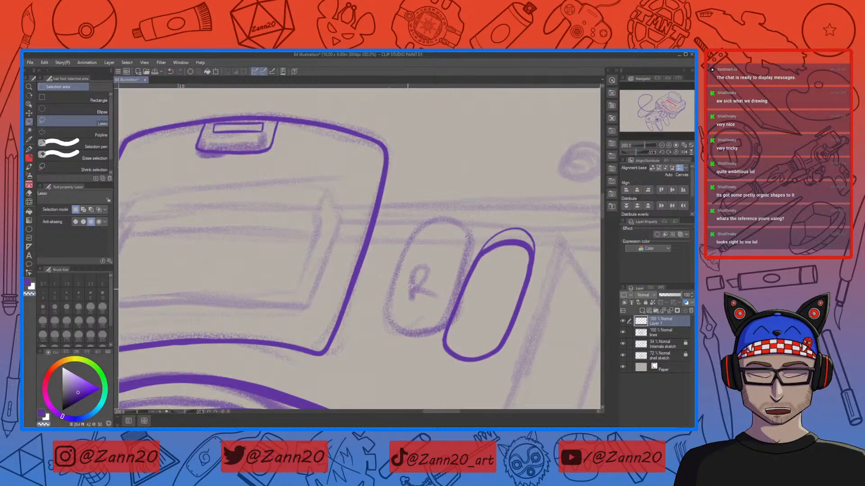
{"action": "key", "text": "ctrl+minus"}
{"action": "key", "text": "ctrl+minus"}
{"action": "key", "text": "ctrl+minus"}
{"action": "key", "text": "ctrl+minus"}
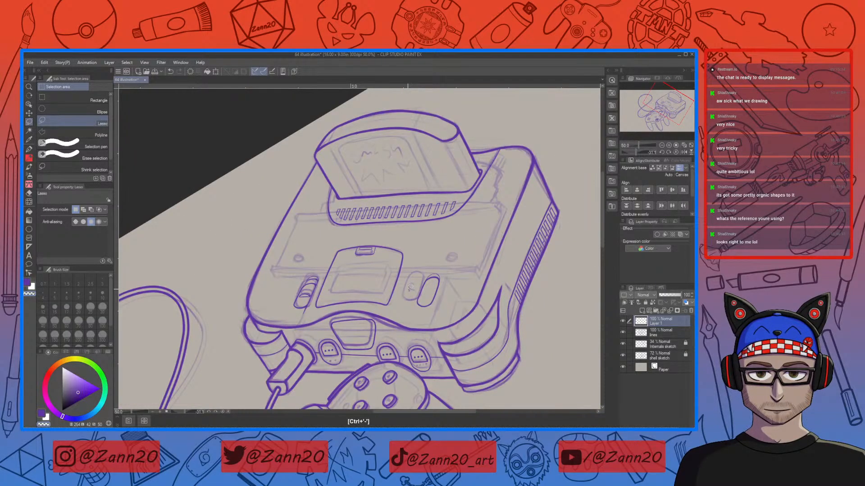
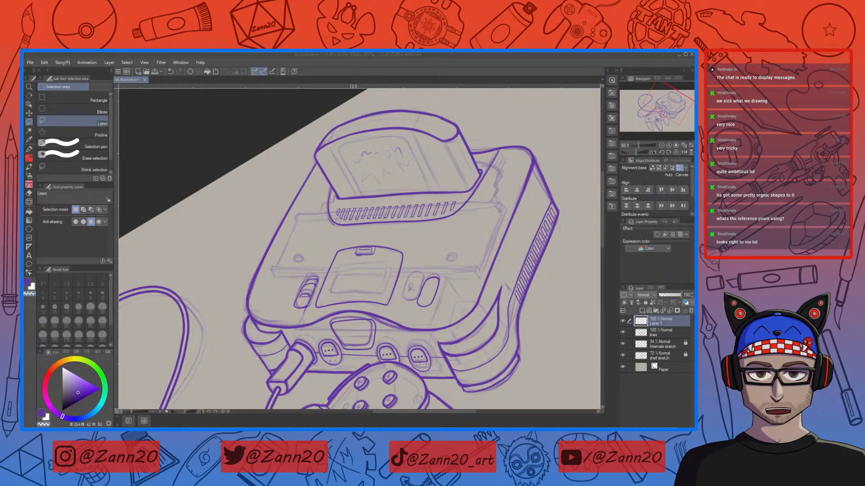
Step: Letter the word POWER on the power switch on Layer 1 with the pen
{"action": "left_click", "coordinate": [643, 335]}
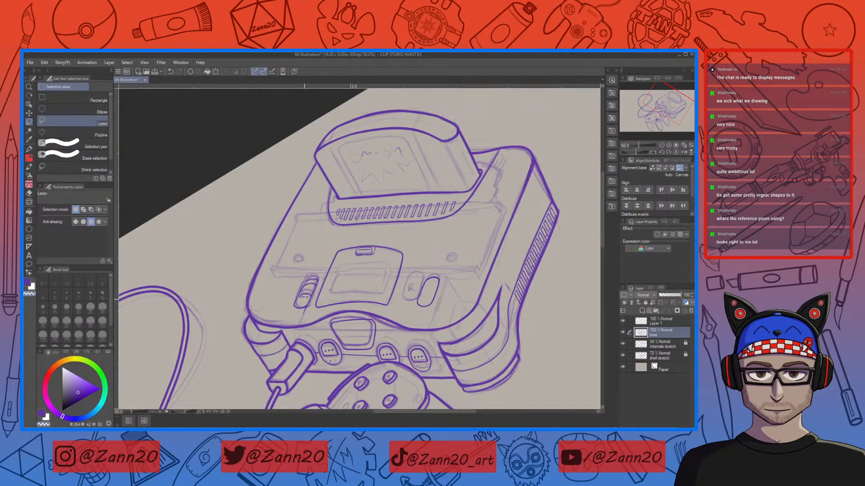
{"action": "key", "text": "ctrl+plus"}
{"action": "key", "text": "ctrl+plus"}
{"action": "key", "text": "ctrl+plus"}
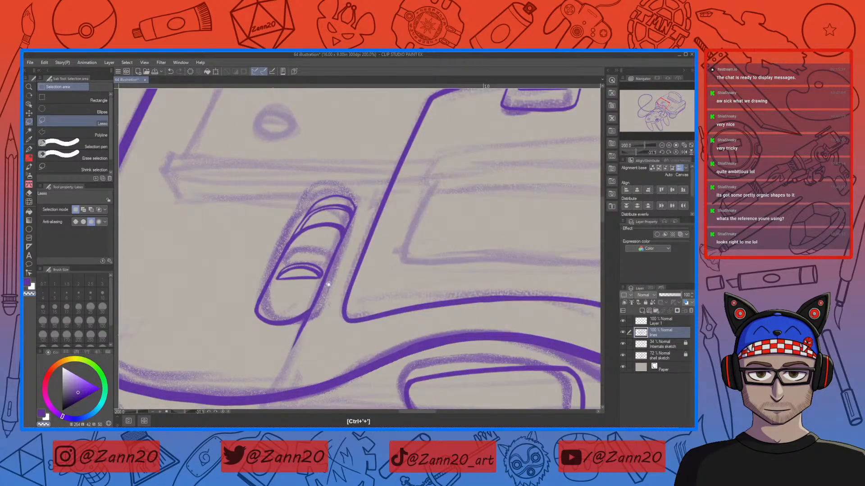
{"action": "scroll", "coordinate": [310, 299], "scroll_direction": "up", "scroll_amount": 3}
{"action": "left_click", "coordinate": [640, 321]}
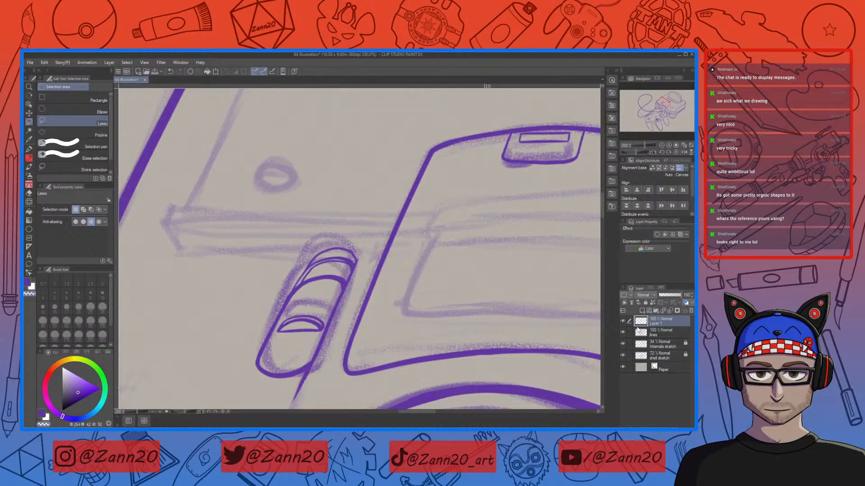
{"action": "key", "text": "p"}
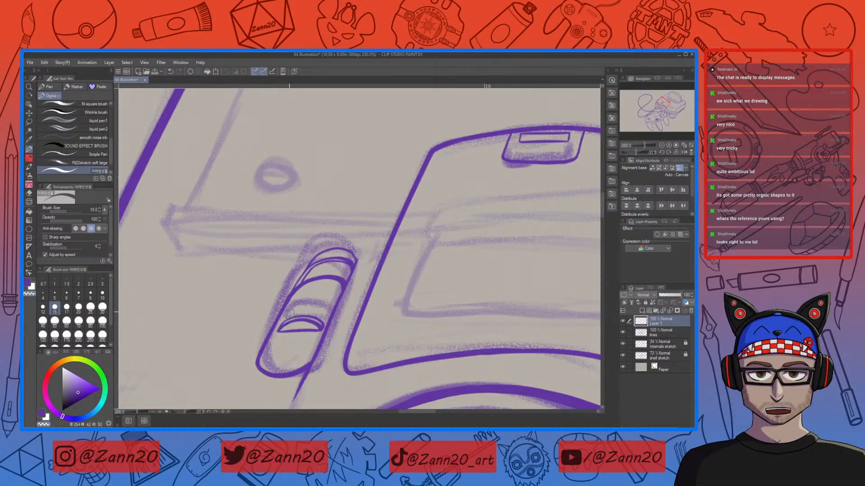
{"action": "key", "text": "x"}
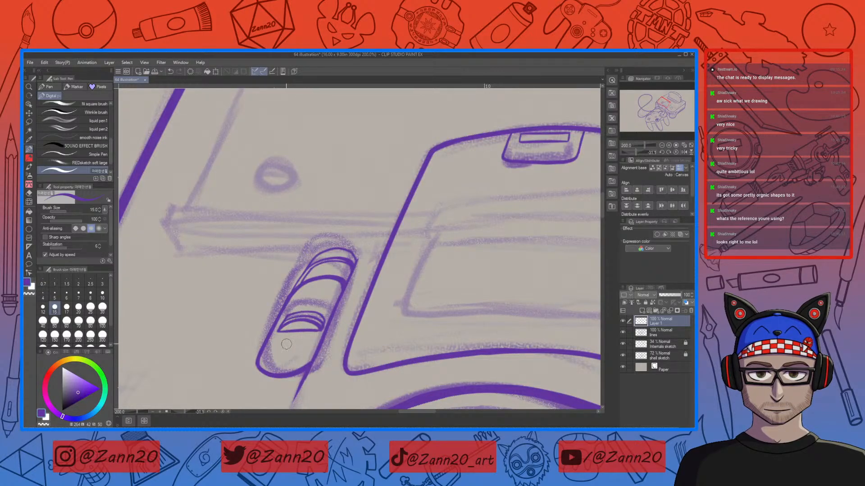
{"action": "left_click", "coordinate": [643, 334]}
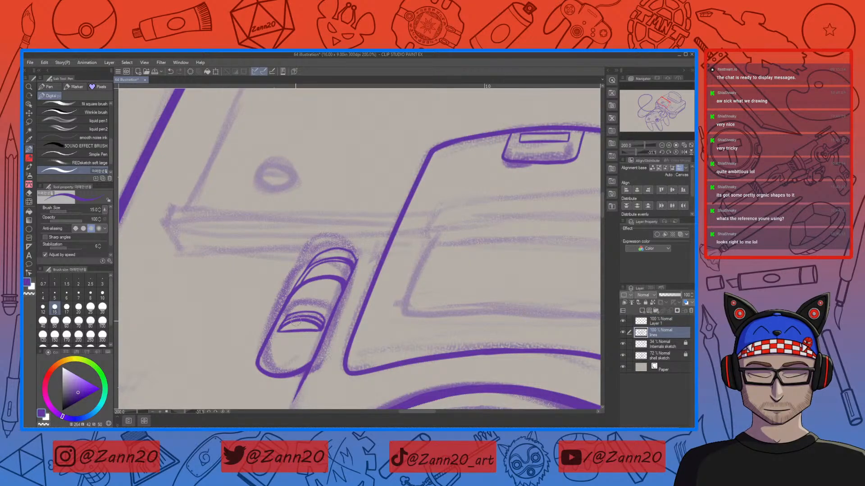
{"action": "key", "text": "c"}
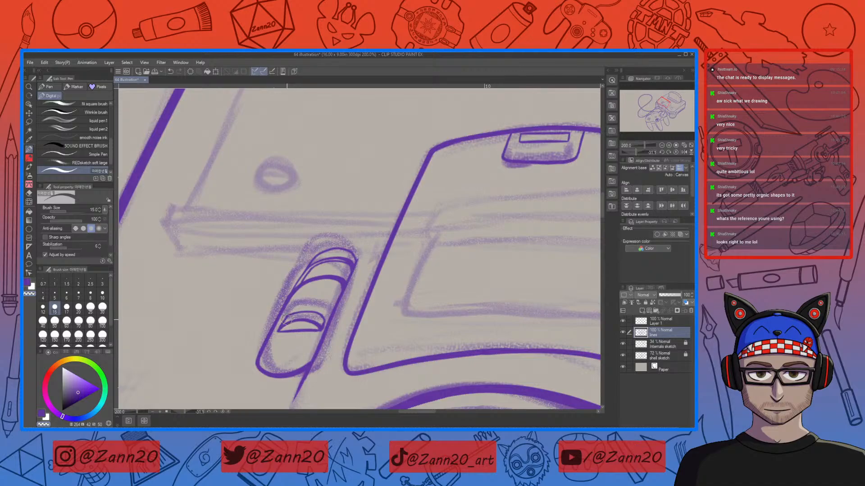
{"action": "left_click", "coordinate": [638, 324]}
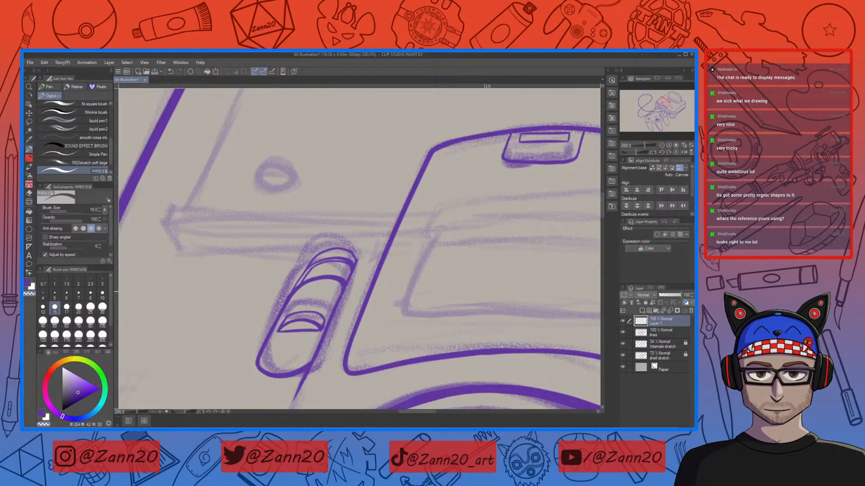
{"action": "key", "text": "c"}
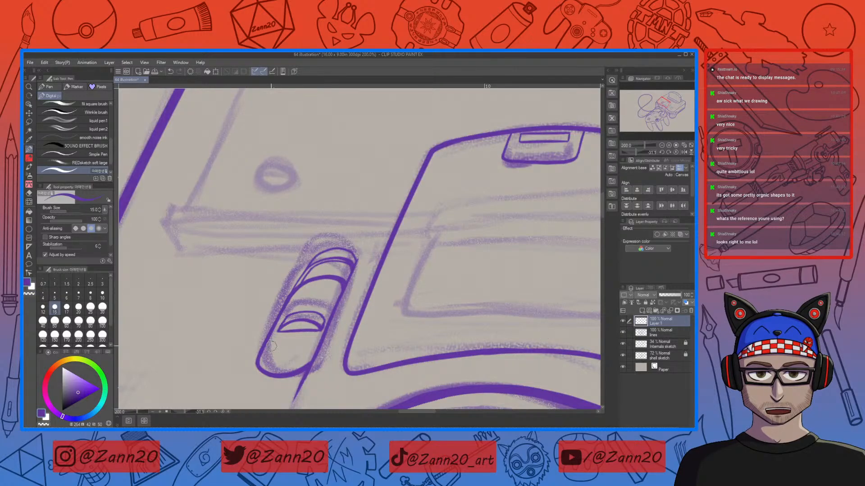
{"action": "left_click_drag", "start_coordinate": [270, 346], "coordinate": [268, 355]}
{"action": "left_click_drag", "start_coordinate": [276, 354], "coordinate": [279, 343]}
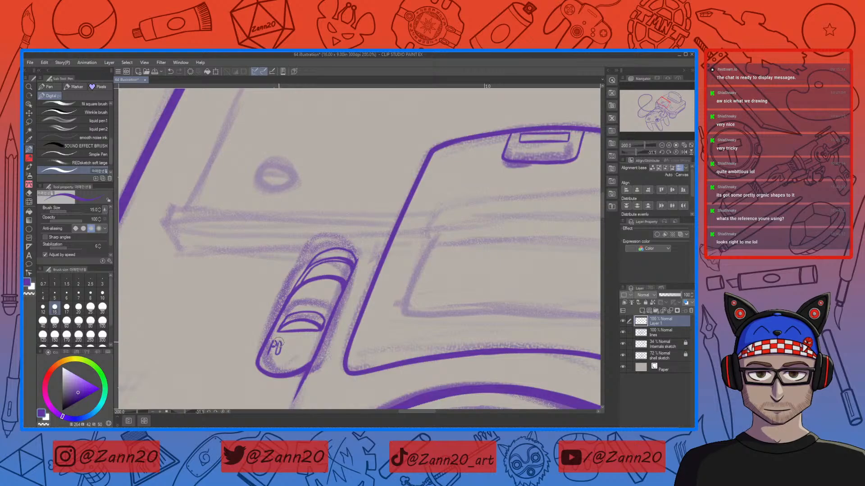
{"action": "key", "text": "ctrl+z"}
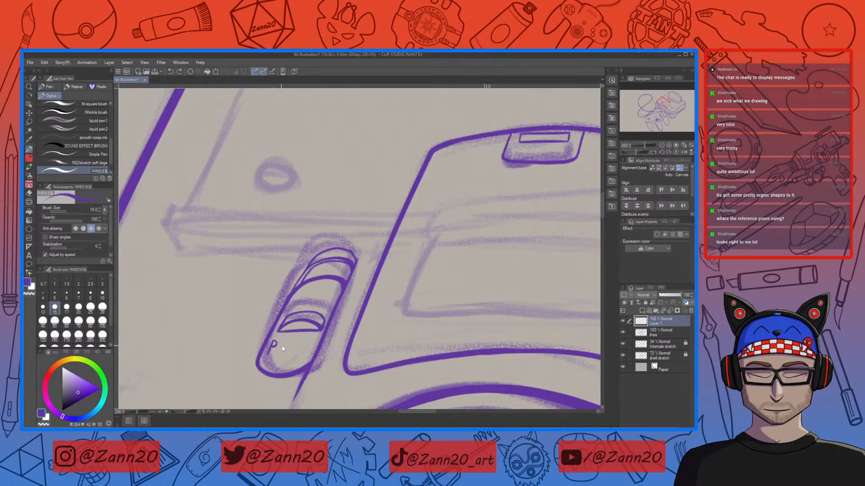
{"action": "left_click_drag", "start_coordinate": [280, 344], "coordinate": [282, 354]}
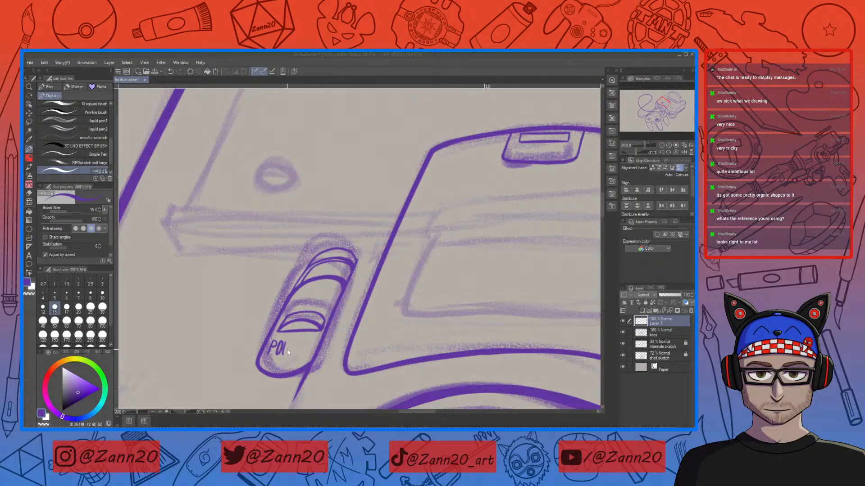
{"action": "mouse_move", "coordinate": [283, 343]}
{"action": "left_mouse_down"}
{"action": "mouse_move", "coordinate": [283, 353]}
{"action": "mouse_move", "coordinate": [294, 344]}
{"action": "mouse_move", "coordinate": [299, 356]}
{"action": "mouse_move", "coordinate": [304, 346]}
{"action": "mouse_move", "coordinate": [307, 359]}
{"action": "mouse_move", "coordinate": [269, 351]}
{"action": "mouse_move", "coordinate": [276, 340]}
{"action": "mouse_move", "coordinate": [272, 348]}
{"action": "left_mouse_up"}
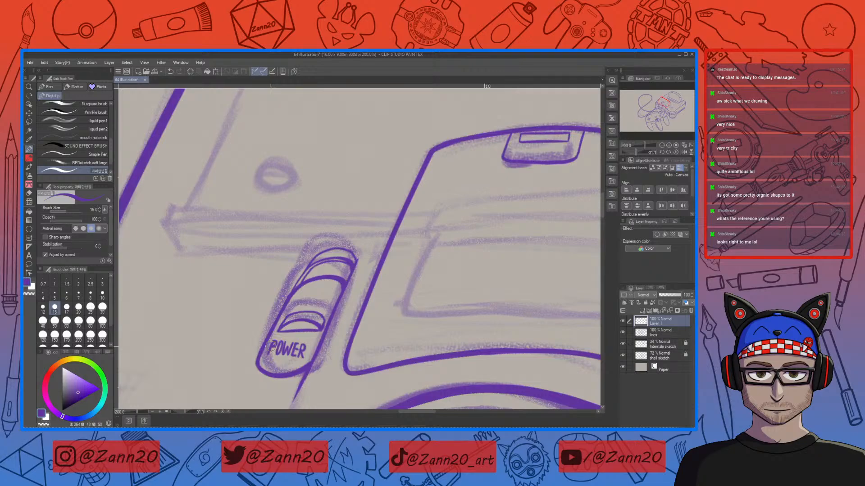
Step: Letter the word RESET on the reset button, erasing and redrawing strokes as needed
{"action": "mouse_move", "coordinate": [474, 326]}
{"action": "left_mouse_down"}
{"action": "mouse_move", "coordinate": [451, 323]}
{"action": "mouse_move", "coordinate": [464, 324]}
{"action": "mouse_move", "coordinate": [412, 290]}
{"action": "left_mouse_up"}
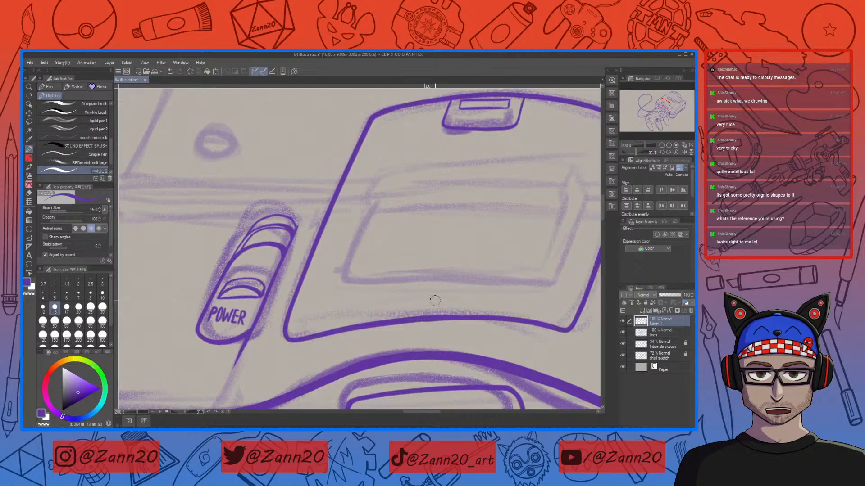
{"action": "key", "text": "ctrl+minus"}
{"action": "key", "text": "ctrl+minus"}
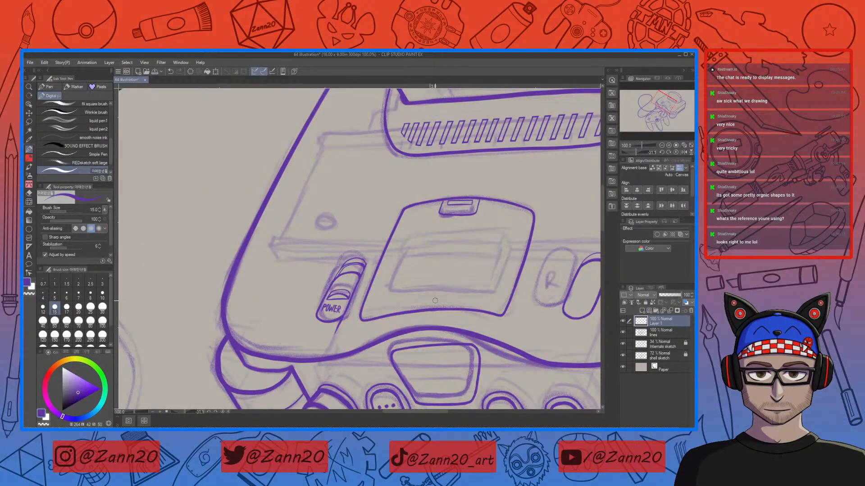
{"action": "mouse_move", "coordinate": [517, 343]}
{"action": "left_mouse_down"}
{"action": "mouse_move", "coordinate": [449, 314]}
{"action": "mouse_move", "coordinate": [372, 340]}
{"action": "mouse_move", "coordinate": [406, 301]}
{"action": "mouse_move", "coordinate": [371, 343]}
{"action": "left_mouse_up"}
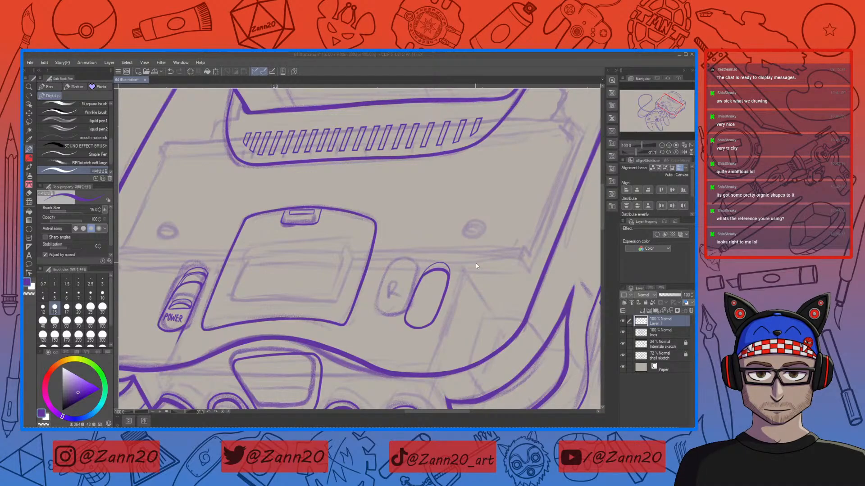
{"action": "left_click", "coordinate": [418, 319]}
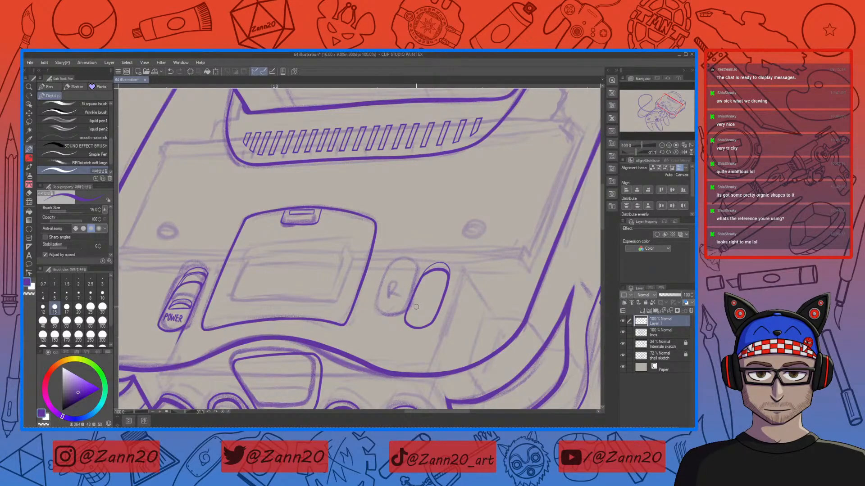
{"action": "key", "text": "ctrl+plus"}
{"action": "mouse_move", "coordinate": [416, 293]}
{"action": "left_mouse_down"}
{"action": "mouse_move", "coordinate": [403, 317]}
{"action": "mouse_move", "coordinate": [411, 296]}
{"action": "mouse_move", "coordinate": [404, 316]}
{"action": "mouse_move", "coordinate": [423, 310]}
{"action": "left_mouse_up"}
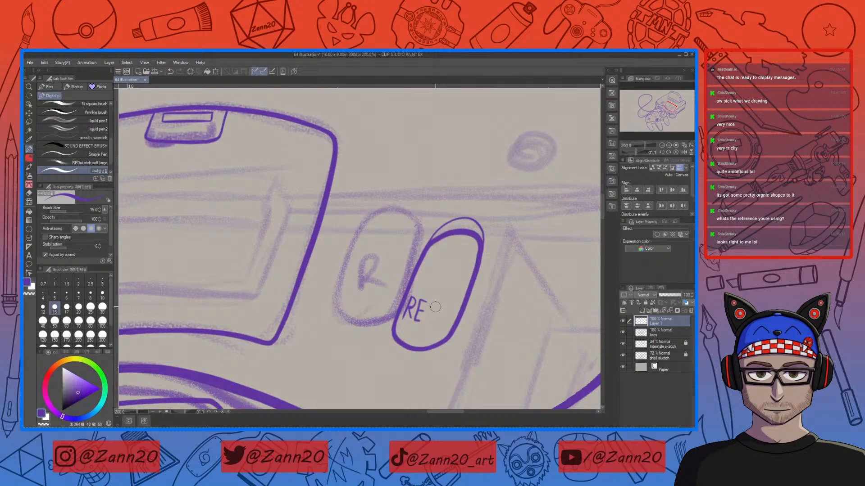
{"action": "left_click_drag", "start_coordinate": [435, 304], "coordinate": [431, 316]}
{"action": "key", "text": "ctrl+z"}
{"action": "left_click_drag", "start_coordinate": [436, 301], "coordinate": [431, 325]}
{"action": "mouse_move", "coordinate": [438, 307]}
{"action": "left_mouse_down"}
{"action": "mouse_move", "coordinate": [441, 323]}
{"action": "mouse_move", "coordinate": [452, 311]}
{"action": "mouse_move", "coordinate": [447, 319]}
{"action": "left_mouse_up"}
{"action": "key", "text": "e"}
{"action": "mouse_move", "coordinate": [453, 310]}
{"action": "left_mouse_down"}
{"action": "mouse_move", "coordinate": [429, 318]}
{"action": "mouse_move", "coordinate": [395, 301]}
{"action": "mouse_move", "coordinate": [405, 315]}
{"action": "left_mouse_up"}
{"action": "key", "text": "e"}
{"action": "key", "text": "ctrl+z"}
{"action": "left_click_drag", "start_coordinate": [411, 295], "coordinate": [406, 308]}
{"action": "mouse_move", "coordinate": [418, 309]}
{"action": "left_mouse_down"}
{"action": "mouse_move", "coordinate": [434, 296]}
{"action": "mouse_move", "coordinate": [427, 314]}
{"action": "mouse_move", "coordinate": [444, 316]}
{"action": "left_mouse_up"}
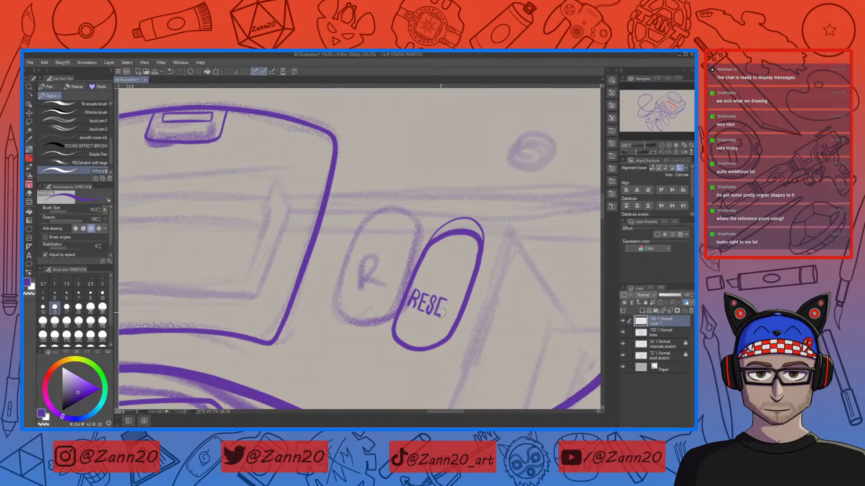
{"action": "mouse_move", "coordinate": [448, 299]}
{"action": "left_mouse_down"}
{"action": "mouse_move", "coordinate": [457, 302]}
{"action": "mouse_move", "coordinate": [448, 314]}
{"action": "left_mouse_up"}
Step: Lasso the RESET lettering and reshape it with a Perspective transform to fit the button
{"action": "key", "text": "ctrl+minus"}
{"action": "key", "text": "ctrl+minus"}
{"action": "key", "text": "ctrl+minus"}
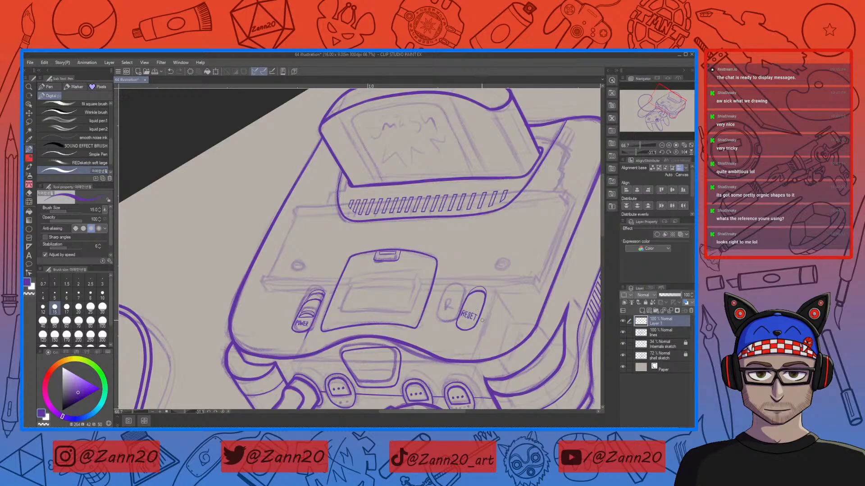
{"action": "key", "text": "m"}
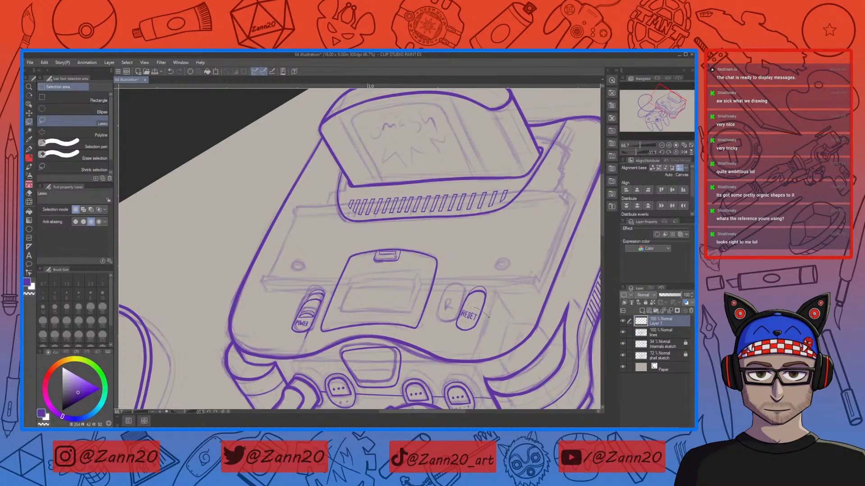
{"action": "left_click_drag", "start_coordinate": [472, 304], "coordinate": [492, 304]}
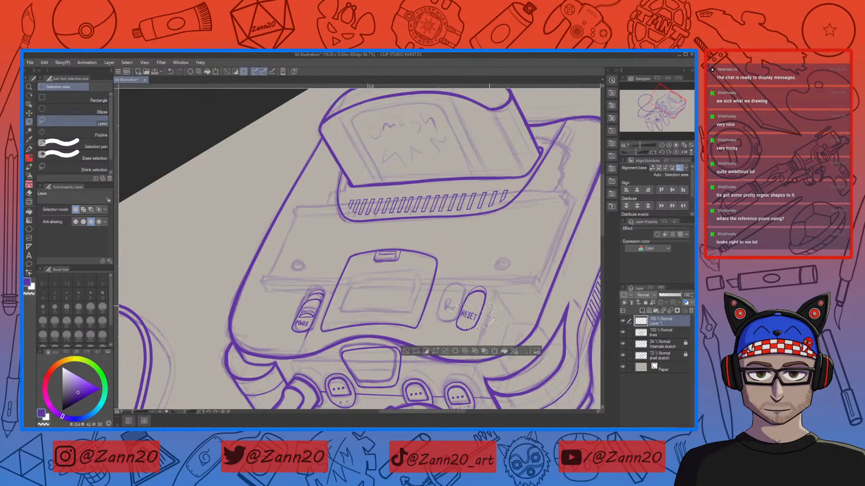
{"action": "key", "text": "ctrl+t"}
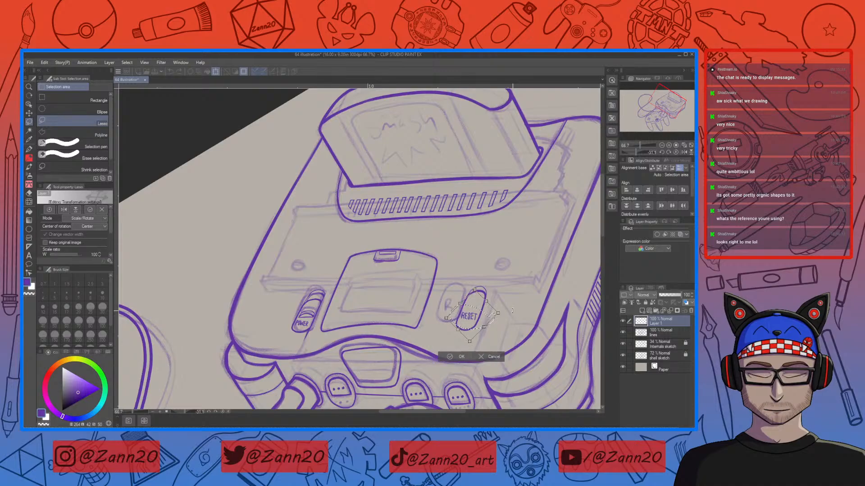
{"action": "left_click", "coordinate": [99, 218]}
{"action": "left_click", "coordinate": [97, 266]}
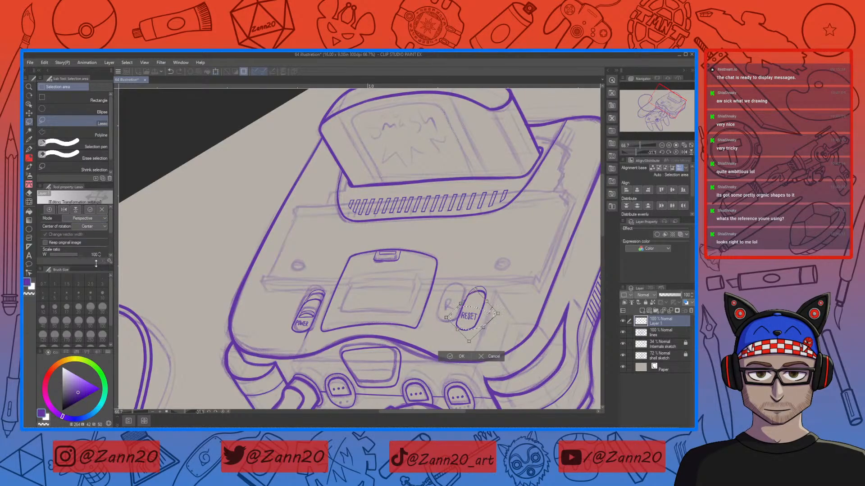
{"action": "left_click_drag", "start_coordinate": [499, 314], "coordinate": [488, 317]}
{"action": "left_click", "coordinate": [457, 356]}
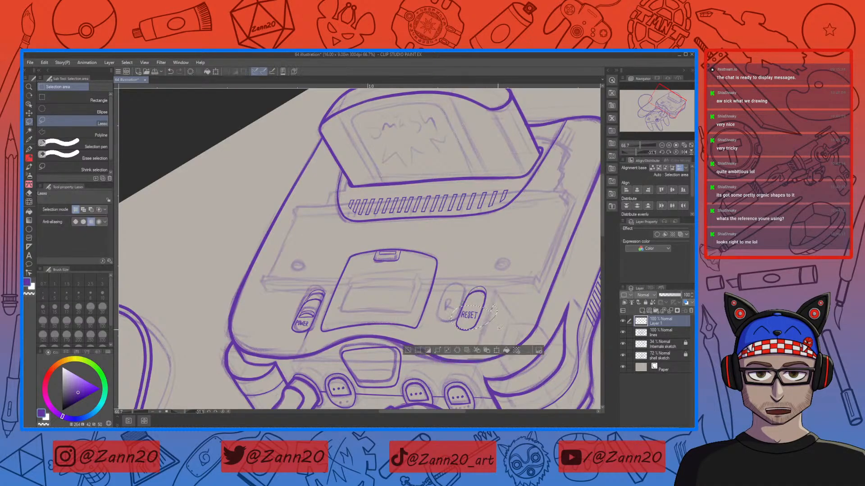
Step: Lasso the POWER lettering and scale it up to about 116%
{"action": "mouse_move", "coordinate": [291, 323]}
{"action": "left_mouse_down"}
{"action": "mouse_move", "coordinate": [308, 331]}
{"action": "mouse_move", "coordinate": [317, 314]}
{"action": "left_mouse_up"}
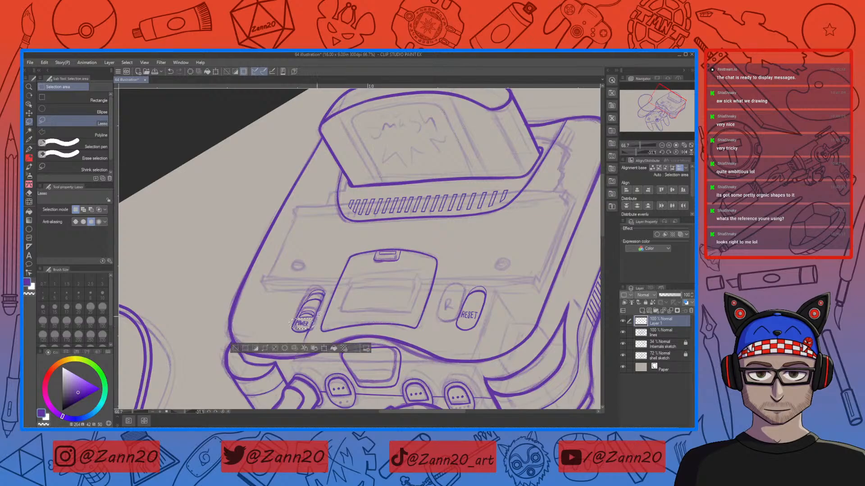
{"action": "left_click", "coordinate": [324, 348]}
{"action": "left_click_drag", "start_coordinate": [317, 326], "coordinate": [313, 327]}
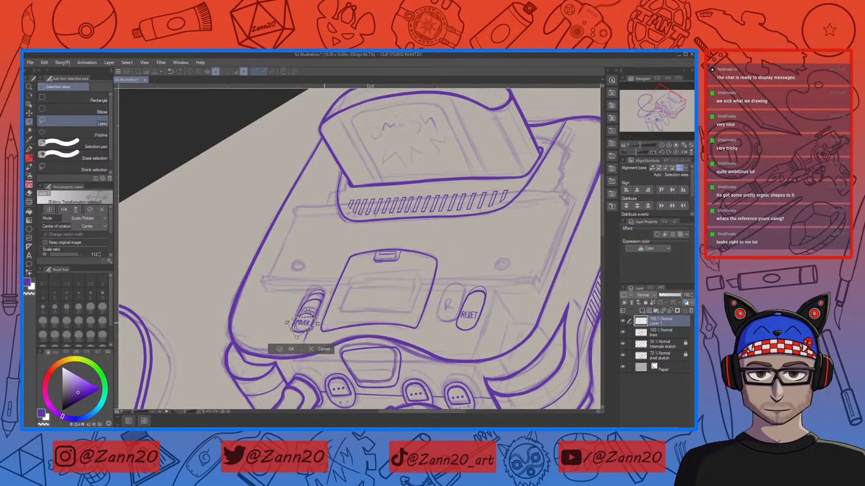
{"action": "left_click_drag", "start_coordinate": [312, 314], "coordinate": [318, 328]}
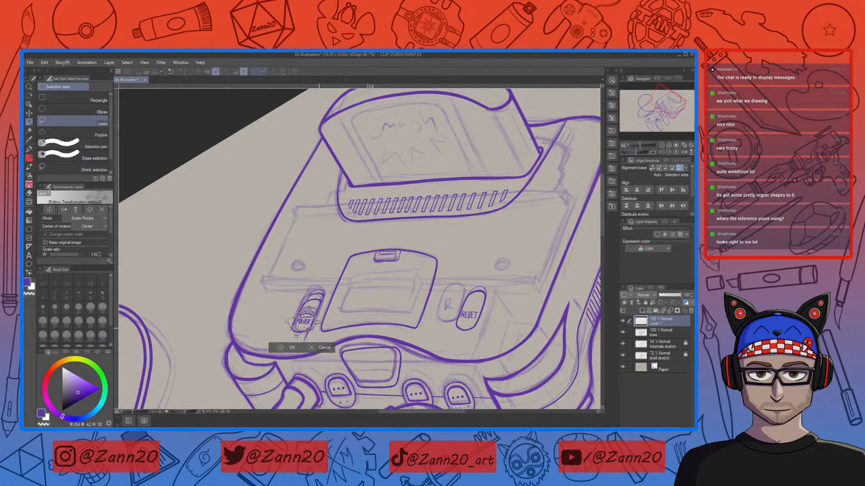
{"action": "key", "text": "ctrl+plus"}
{"action": "key", "text": "ctrl+plus"}
{"action": "key", "text": "ctrl+plus"}
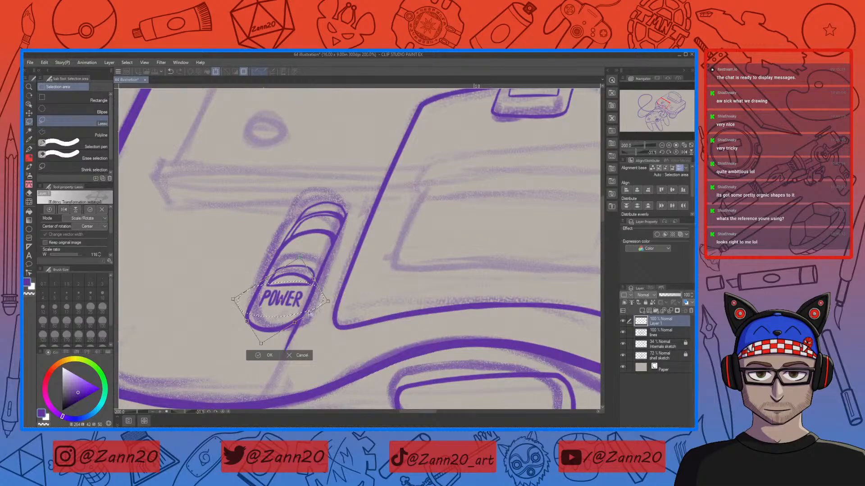
{"action": "left_click", "coordinate": [269, 355]}
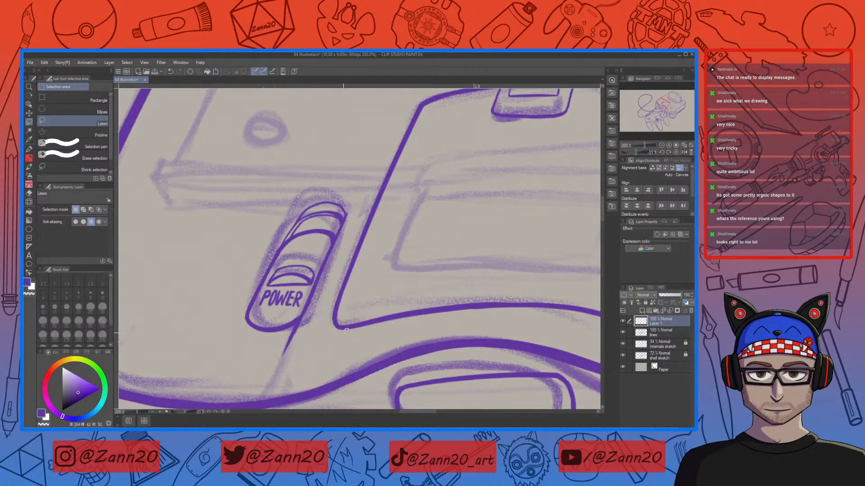
Step: Redraw the leg of the R in the POWER lettering with the pen
{"action": "mouse_move", "coordinate": [512, 327]}
{"action": "left_mouse_down"}
{"action": "mouse_move", "coordinate": [390, 333]}
{"action": "mouse_move", "coordinate": [506, 347]}
{"action": "mouse_move", "coordinate": [527, 339]}
{"action": "left_mouse_up"}
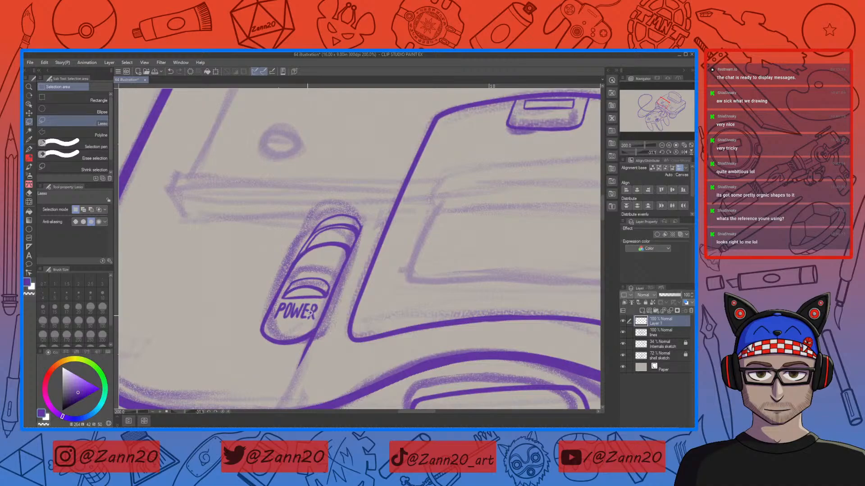
{"action": "key", "text": "p"}
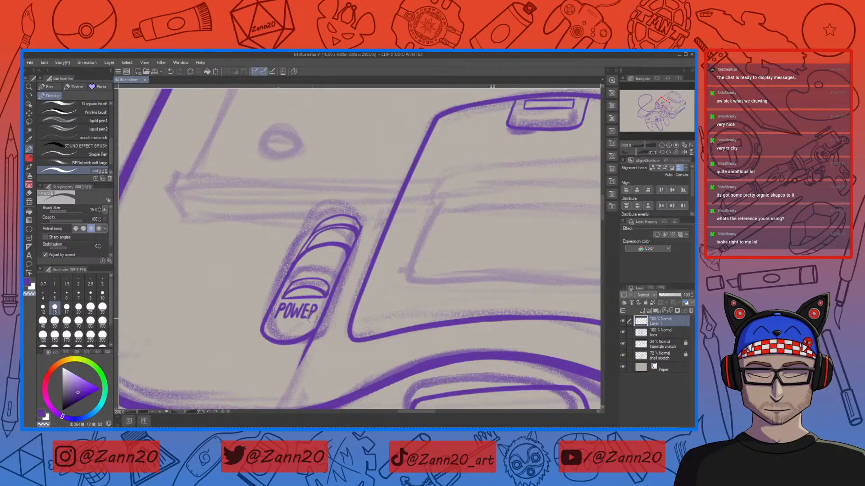
{"action": "left_click_drag", "start_coordinate": [311, 311], "coordinate": [316, 318]}
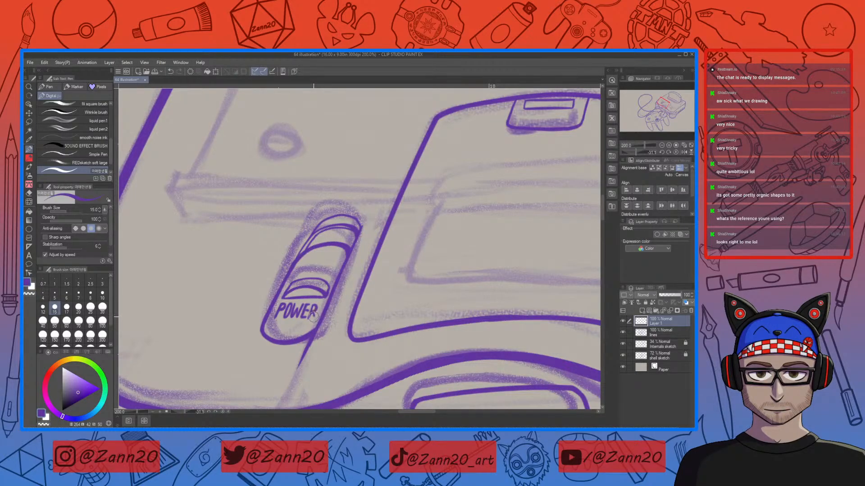
Step: Touch up a stroke in the RESET lettering on the reset button
{"action": "mouse_move", "coordinate": [496, 345]}
{"action": "left_mouse_down"}
{"action": "mouse_move", "coordinate": [297, 321]}
{"action": "mouse_move", "coordinate": [162, 317]}
{"action": "left_mouse_up"}
{"action": "left_click_drag", "start_coordinate": [477, 319], "coordinate": [412, 379]}
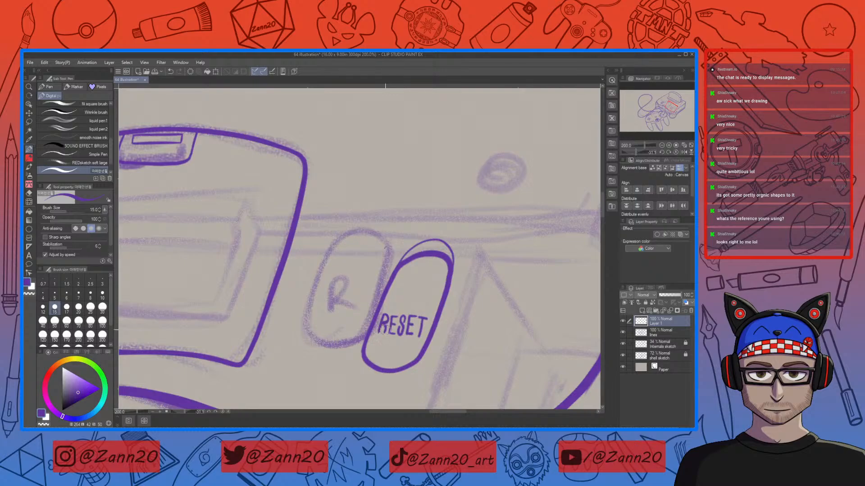
{"action": "left_click_drag", "start_coordinate": [392, 321], "coordinate": [394, 334]}
{"action": "mouse_move", "coordinate": [421, 324]}
{"action": "left_mouse_down"}
{"action": "mouse_move", "coordinate": [420, 335]}
{"action": "mouse_move", "coordinate": [350, 352]}
{"action": "left_mouse_up"}
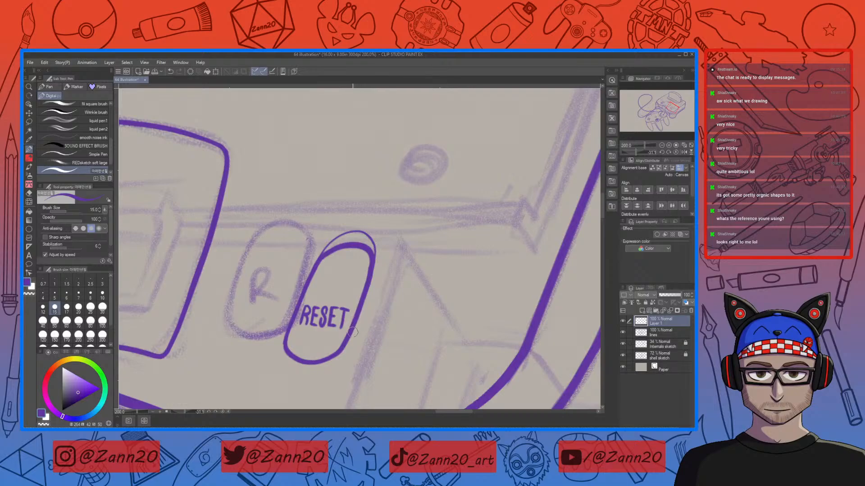
Step: Lasso the RESET lettering and rotate it slightly to follow the reset button's angle
{"action": "key", "text": "m"}
{"action": "mouse_move", "coordinate": [360, 309]}
{"action": "left_mouse_down"}
{"action": "mouse_move", "coordinate": [291, 321]}
{"action": "mouse_move", "coordinate": [364, 298]}
{"action": "left_mouse_up"}
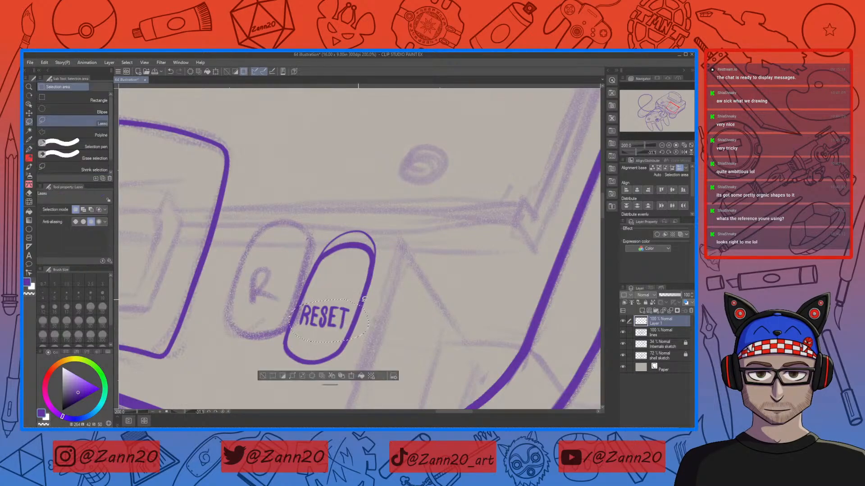
{"action": "left_click", "coordinate": [351, 376]}
{"action": "key", "text": "Return"}
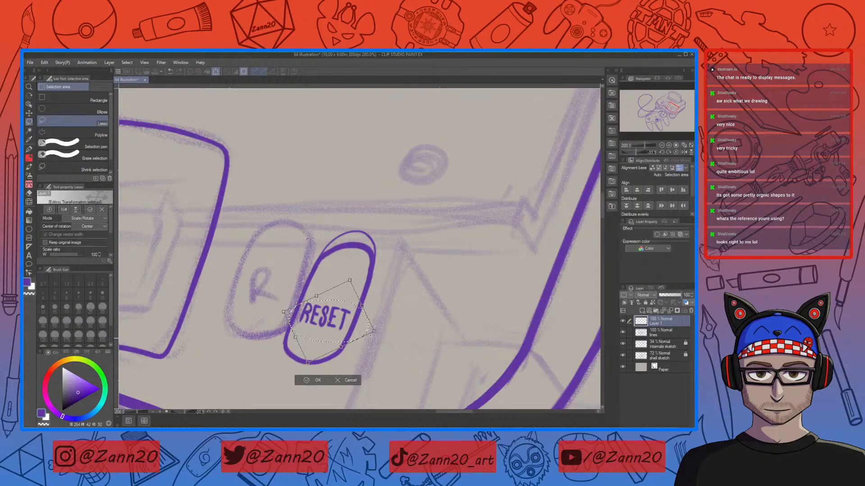
{"action": "key", "text": "ctrl+d"}
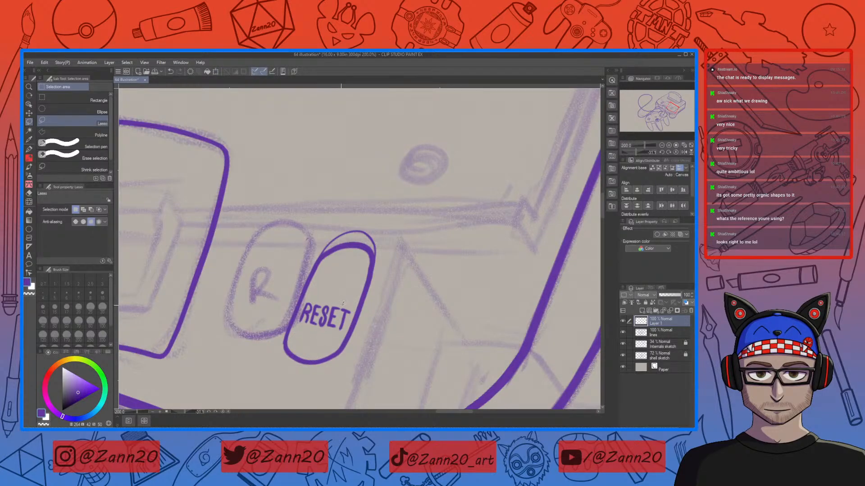
Step: Lasso the final T of RESET and nudge it into place with several small transforms
{"action": "mouse_move", "coordinate": [342, 306]}
{"action": "left_mouse_down"}
{"action": "mouse_move", "coordinate": [348, 334]}
{"action": "mouse_move", "coordinate": [353, 298]}
{"action": "left_mouse_up"}
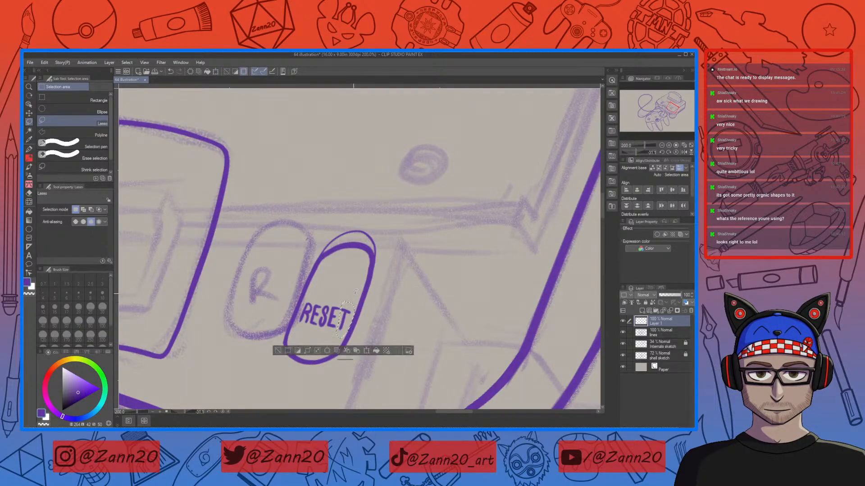
{"action": "left_click", "coordinate": [366, 351]}
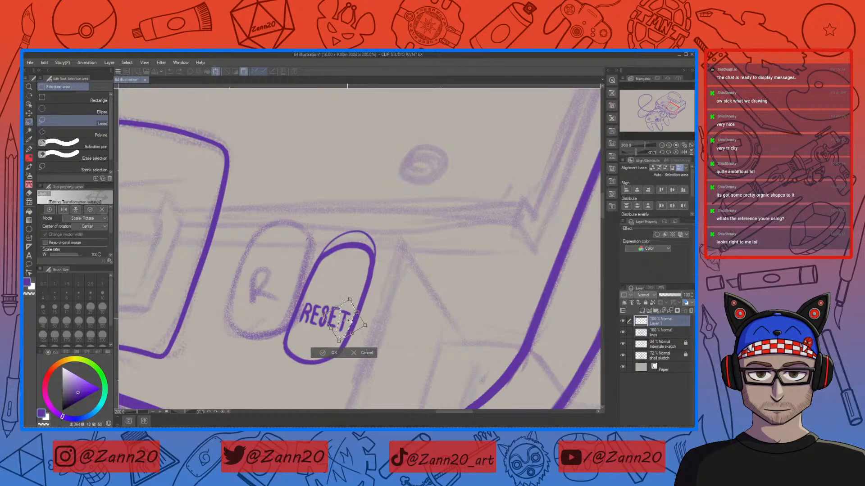
{"action": "left_click_drag", "start_coordinate": [348, 320], "coordinate": [348, 318]}
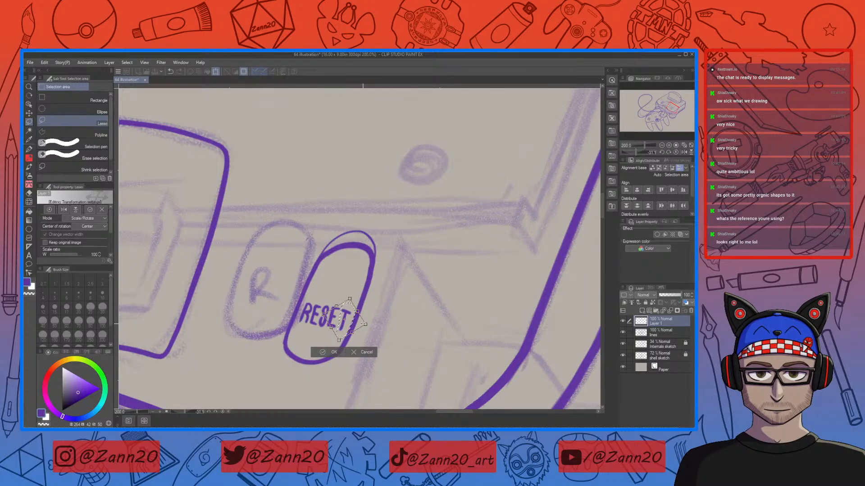
{"action": "left_click", "coordinate": [334, 351]}
{"action": "mouse_move", "coordinate": [343, 304]}
{"action": "left_mouse_down"}
{"action": "mouse_move", "coordinate": [330, 329]}
{"action": "mouse_move", "coordinate": [339, 298]}
{"action": "left_mouse_up"}
{"action": "key", "text": "ctrl+d"}
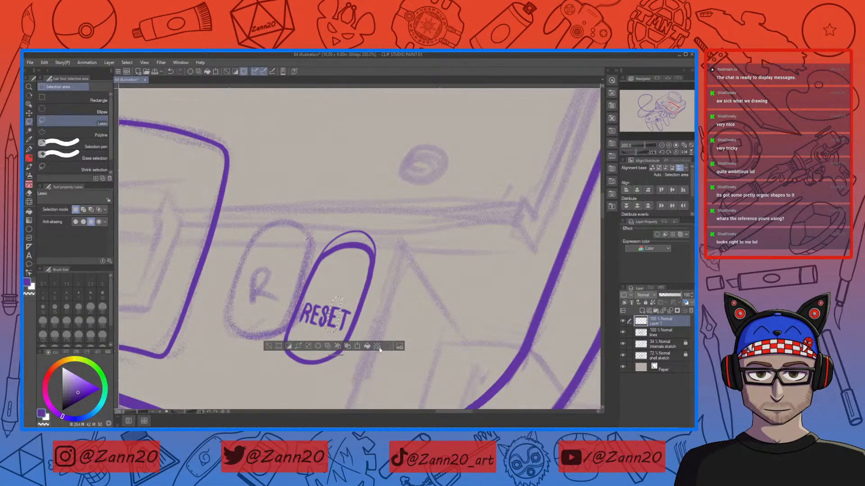
{"action": "left_click", "coordinate": [357, 346]}
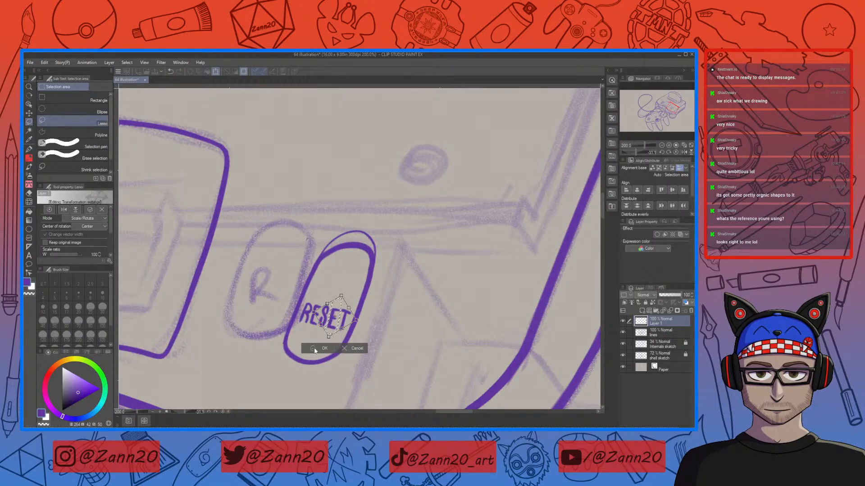
{"action": "left_click", "coordinate": [316, 349]}
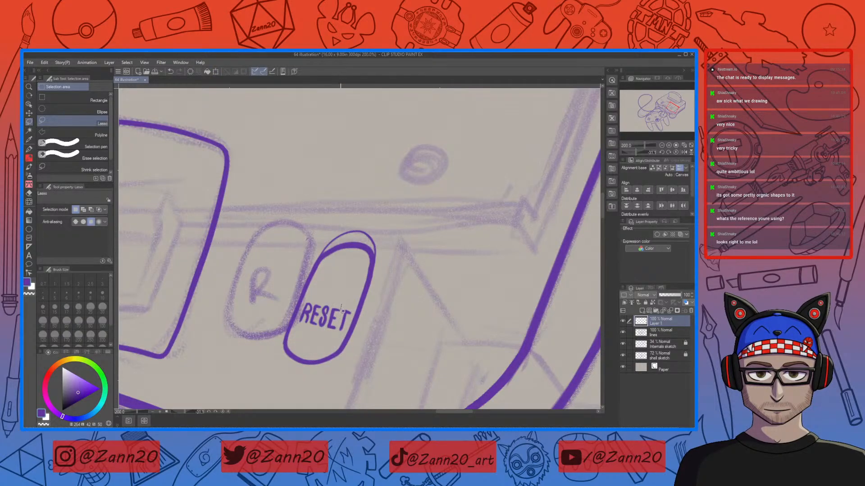
{"action": "left_click_drag", "start_coordinate": [355, 307], "coordinate": [348, 306]}
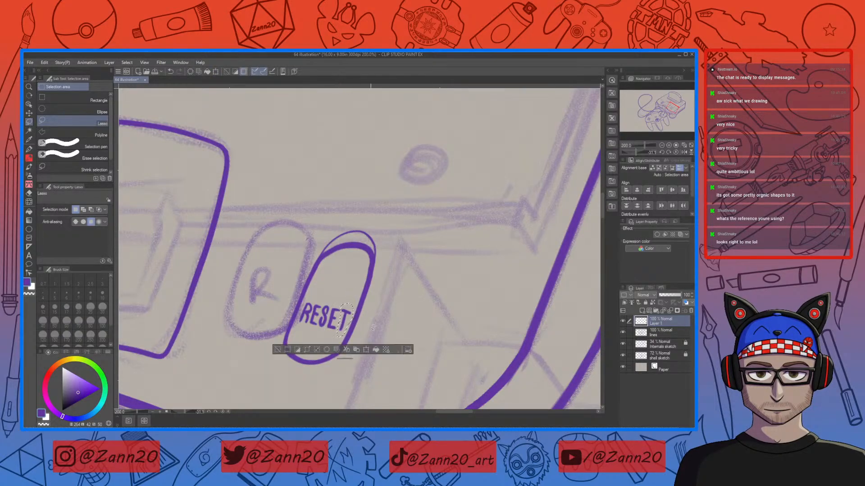
{"action": "left_click", "coordinate": [367, 350]}
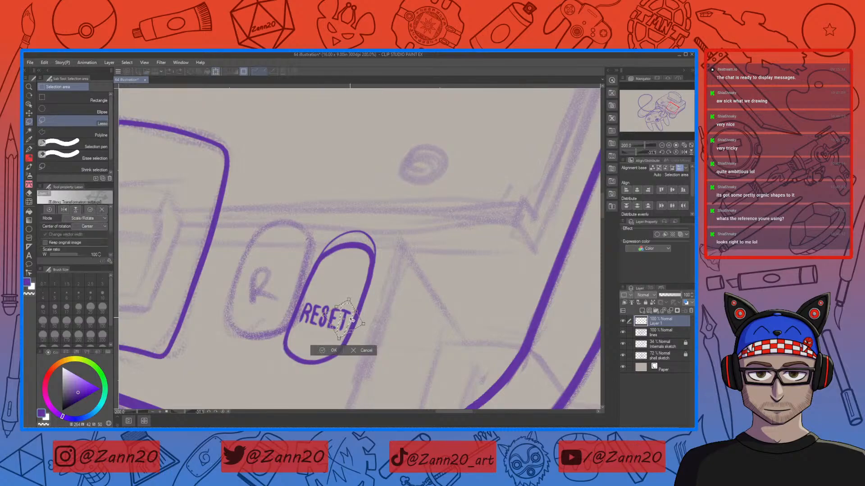
{"action": "left_click", "coordinate": [335, 352]}
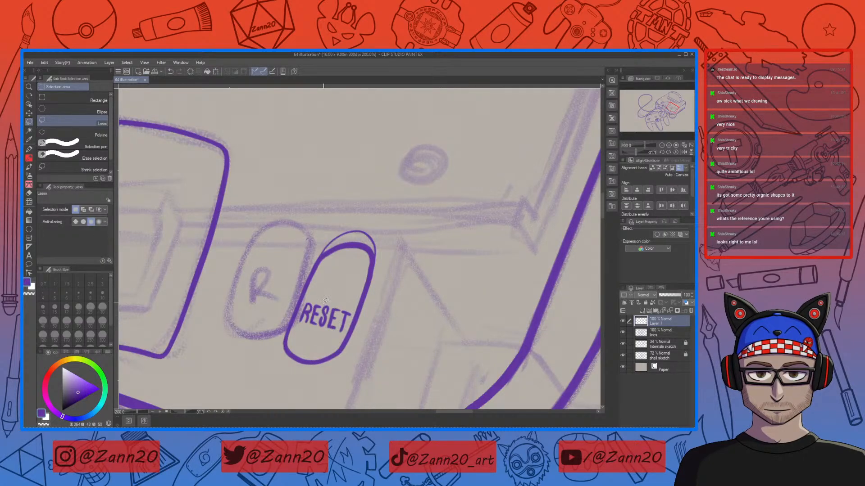
{"action": "mouse_move", "coordinate": [322, 312]}
{"action": "left_mouse_down"}
{"action": "mouse_move", "coordinate": [312, 330]}
{"action": "mouse_move", "coordinate": [314, 315]}
{"action": "left_mouse_up"}
{"action": "left_click", "coordinate": [309, 346]}
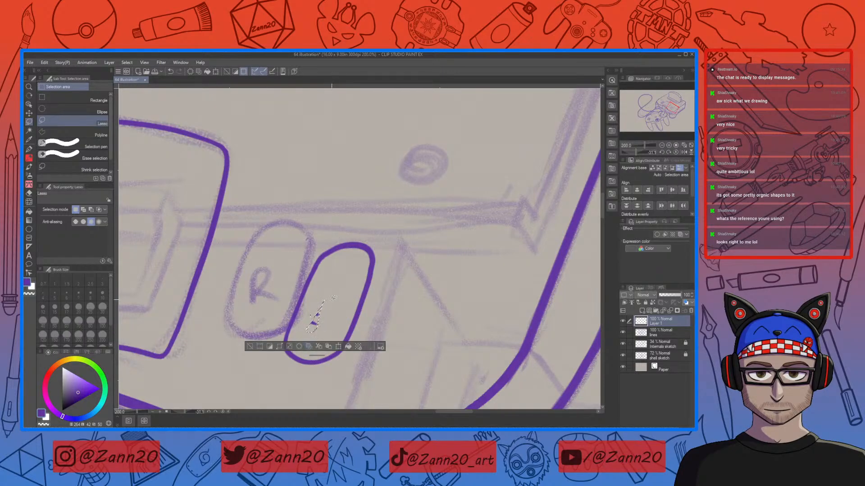
{"action": "key", "text": "ctrl+z"}
{"action": "key", "text": "ctrl+z"}
Step: Lasso the left letters of RESET and nudge them into position with a transform
{"action": "mouse_move", "coordinate": [323, 301]}
{"action": "left_mouse_down"}
{"action": "mouse_move", "coordinate": [317, 331]}
{"action": "mouse_move", "coordinate": [300, 329]}
{"action": "mouse_move", "coordinate": [300, 309]}
{"action": "mouse_move", "coordinate": [320, 298]}
{"action": "left_mouse_up"}
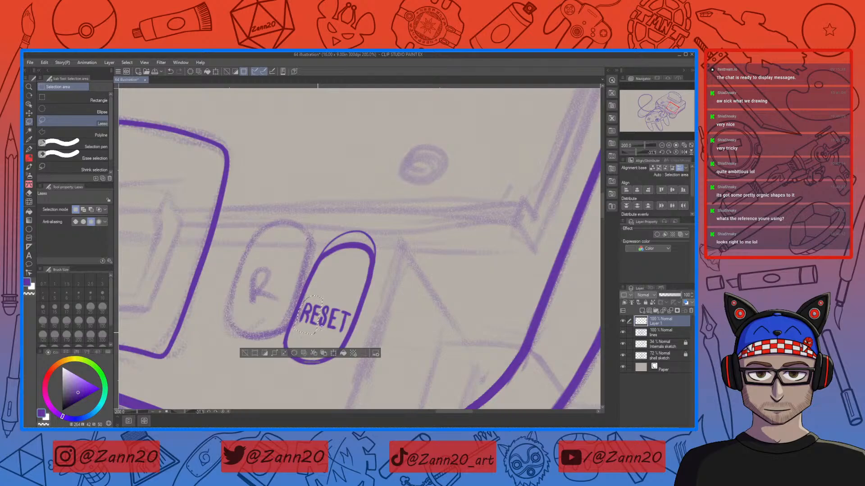
{"action": "key", "text": "ctrl+t"}
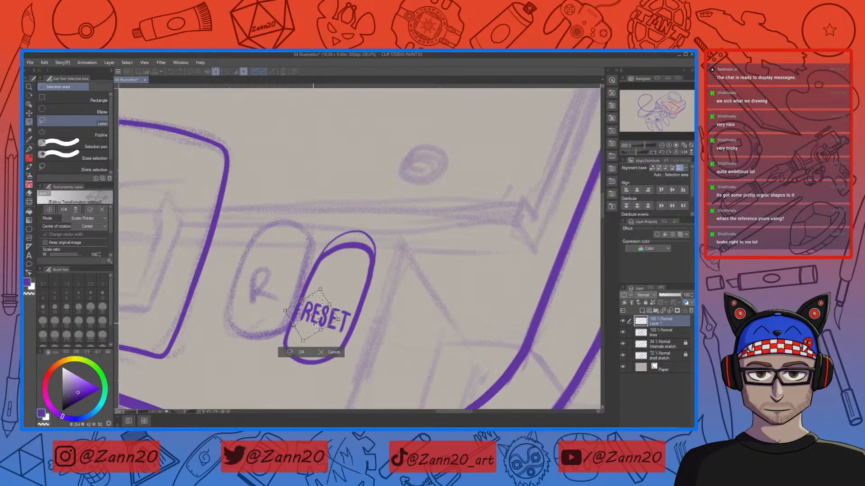
{"action": "left_click_drag", "start_coordinate": [314, 327], "coordinate": [313, 325]}
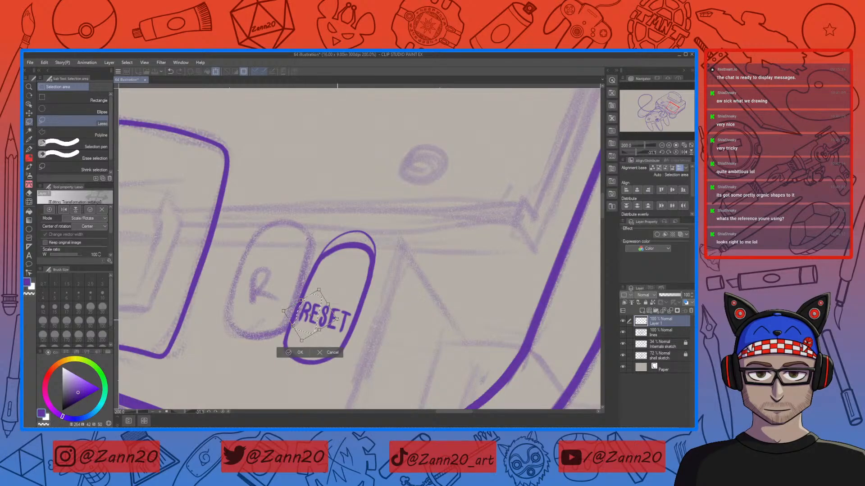
{"action": "left_click_drag", "start_coordinate": [337, 320], "coordinate": [340, 321]}
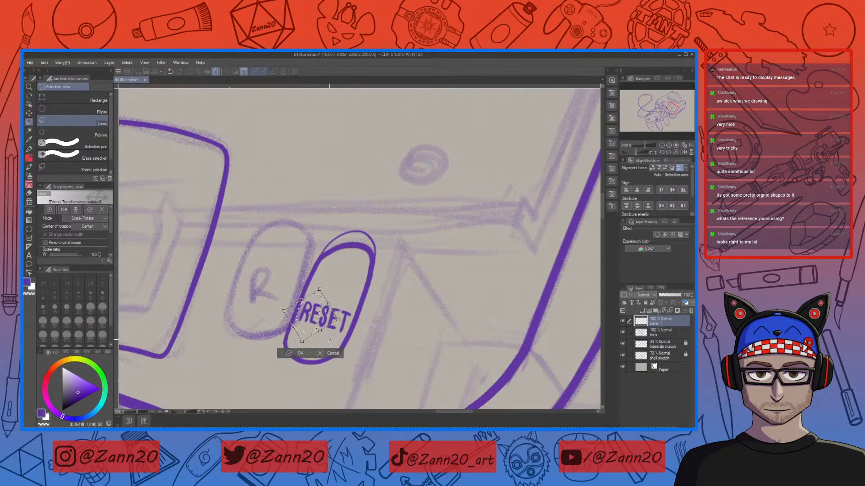
{"action": "key", "text": "Left"}
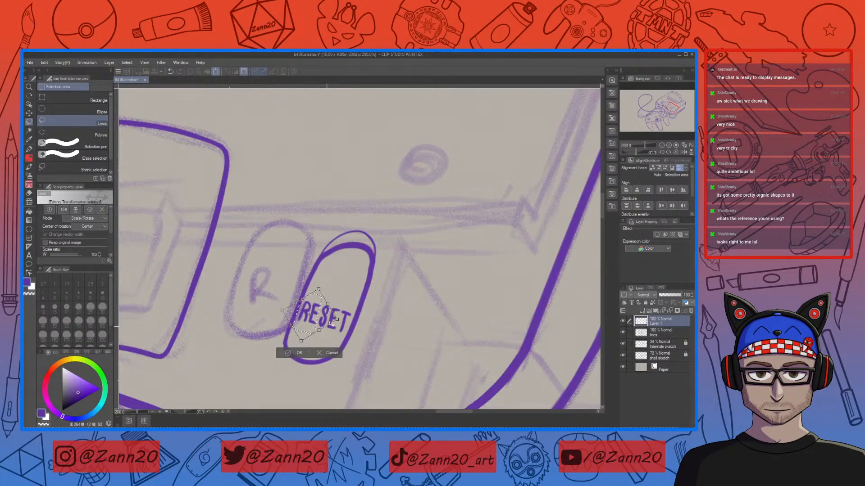
{"action": "key", "text": "Right"}
{"action": "key", "text": "Right"}
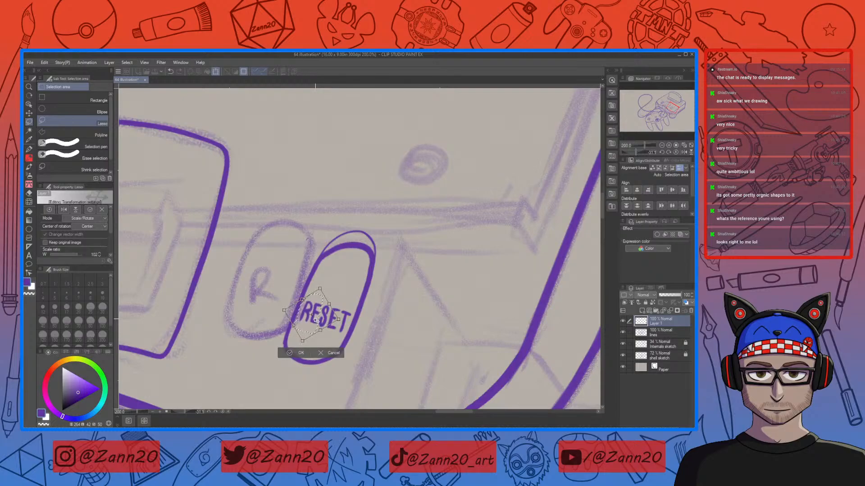
{"action": "key", "text": "Return"}
{"action": "key", "text": "ctrl+d"}
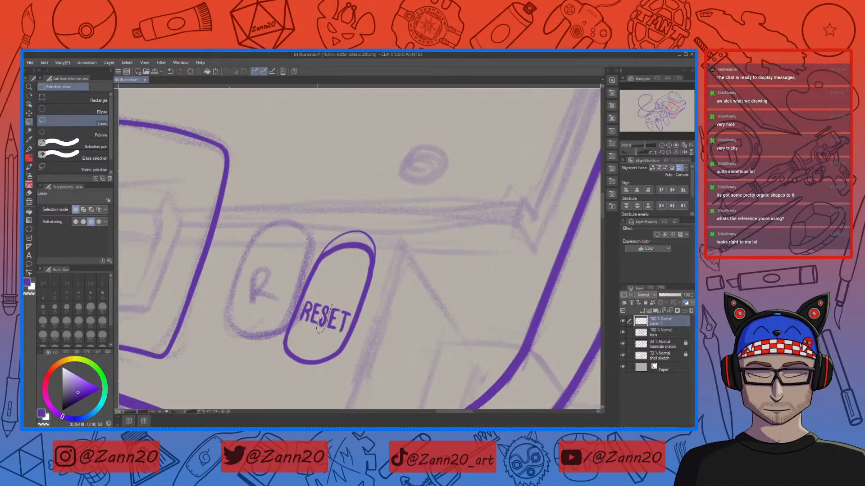
Step: Lasso the middle letters of RESET and shift them slightly to even the spacing
{"action": "left_click_drag", "start_coordinate": [337, 300], "coordinate": [338, 301]}
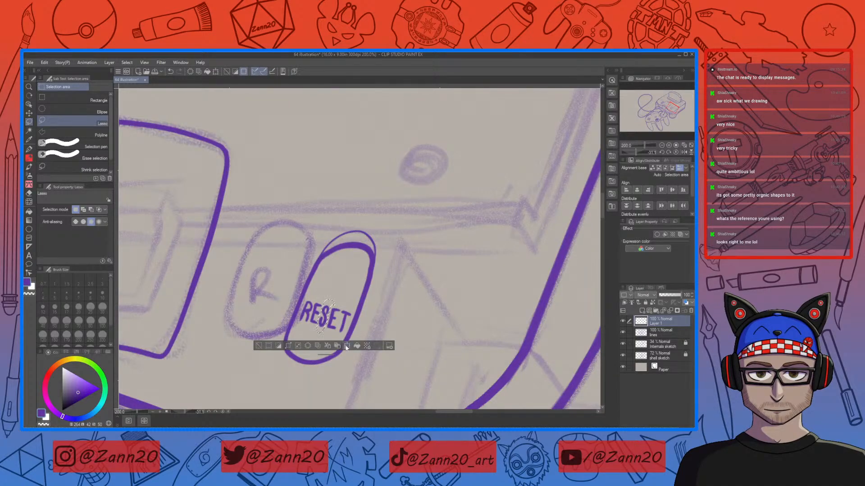
{"action": "key", "text": "ctrl+t"}
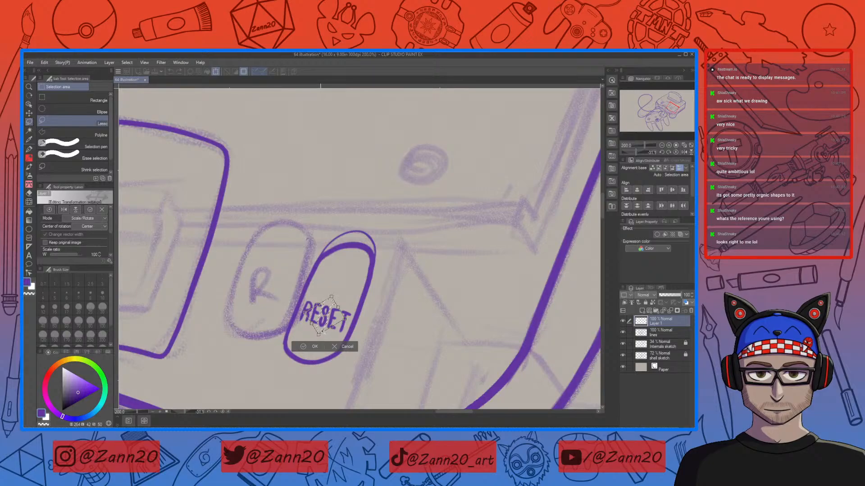
{"action": "left_click_drag", "start_coordinate": [322, 328], "coordinate": [323, 326]}
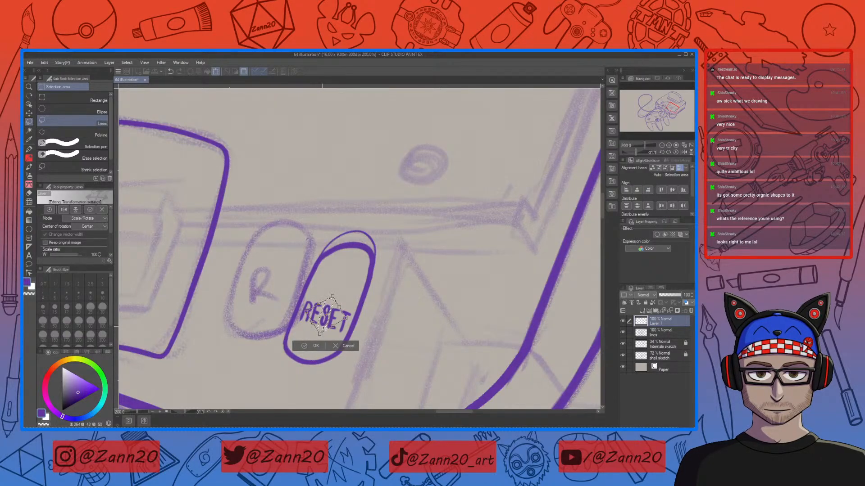
{"action": "left_click_drag", "start_coordinate": [330, 324], "coordinate": [329, 323]}
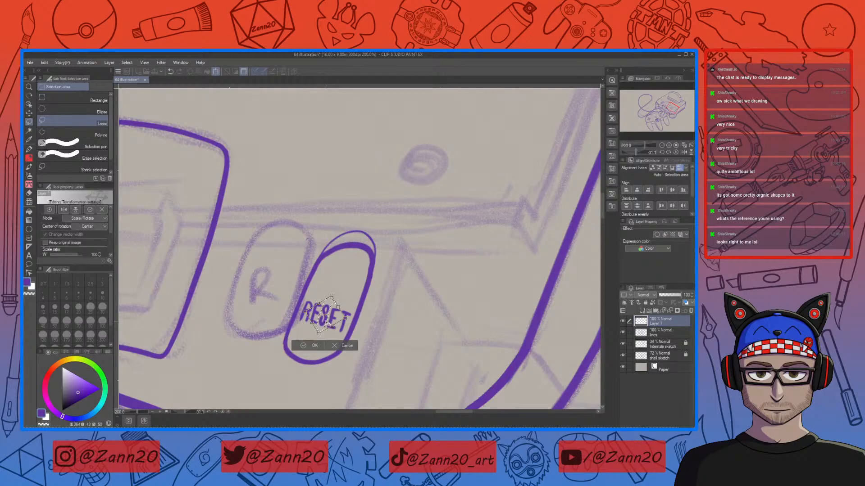
{"action": "key", "text": "ctrl+plus"}
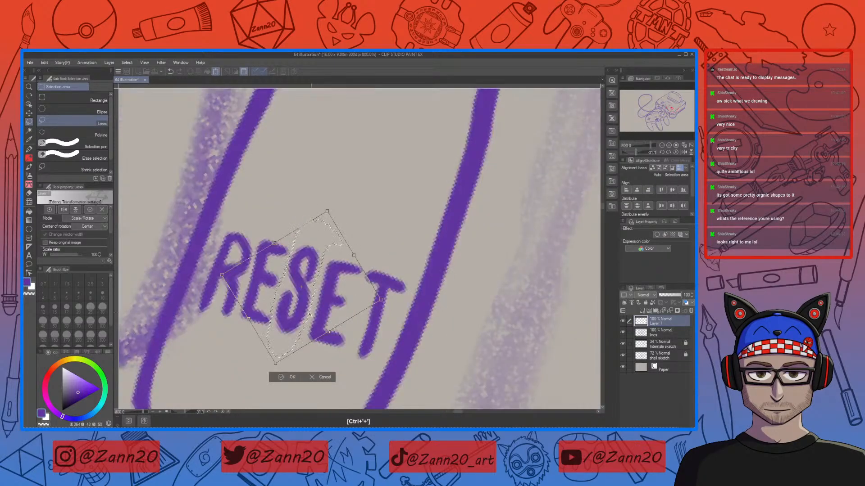
{"action": "left_click_drag", "start_coordinate": [299, 315], "coordinate": [300, 318]}
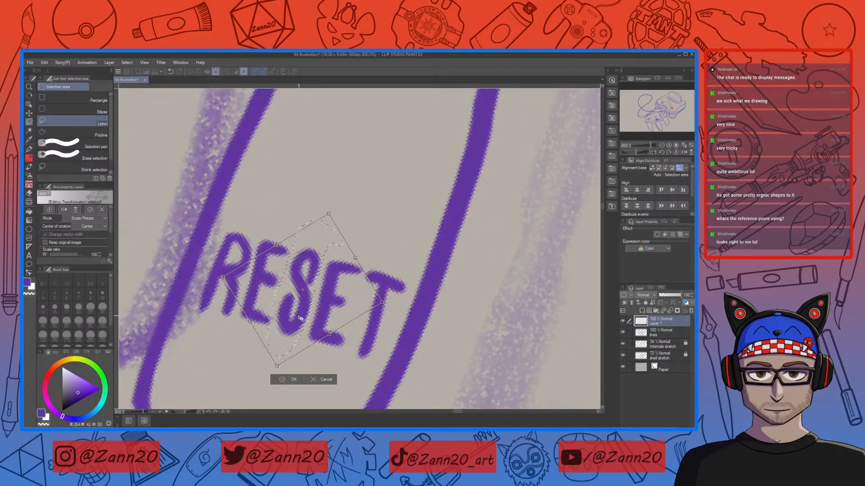
{"action": "key", "text": "Return"}
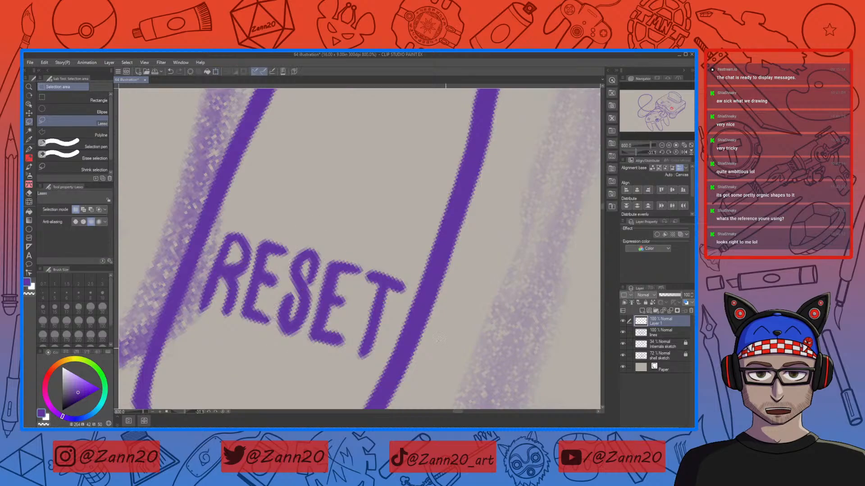
Step: Reselect the whole RESET lettering and apply transforms to realign it on the button
{"action": "mouse_move", "coordinate": [421, 273]}
{"action": "left_mouse_down"}
{"action": "mouse_move", "coordinate": [350, 221]}
{"action": "mouse_move", "coordinate": [173, 263]}
{"action": "mouse_move", "coordinate": [423, 333]}
{"action": "mouse_move", "coordinate": [407, 224]}
{"action": "mouse_move", "coordinate": [159, 250]}
{"action": "mouse_move", "coordinate": [363, 387]}
{"action": "mouse_move", "coordinate": [512, 334]}
{"action": "left_mouse_up"}
{"action": "left_click", "coordinate": [458, 321]}
{"action": "left_click", "coordinate": [337, 395]}
{"action": "key", "text": "ctrl+z"}
{"action": "left_click_drag", "start_coordinate": [547, 310], "coordinate": [549, 319]}
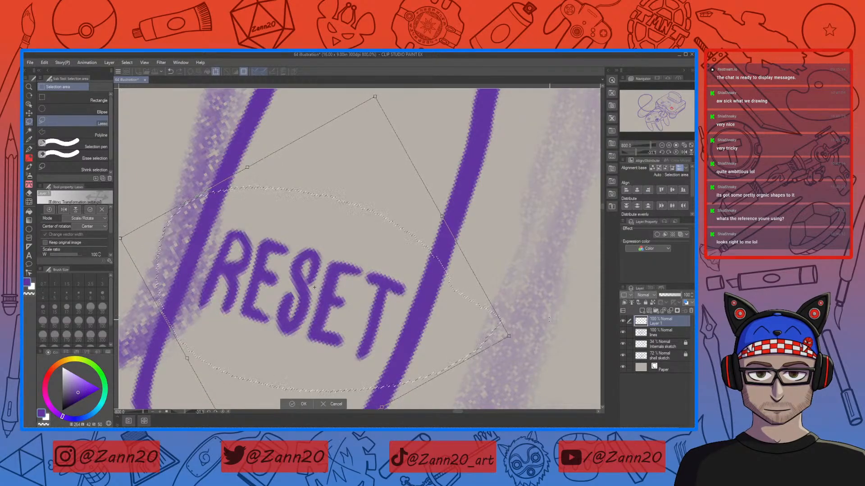
{"action": "left_click", "coordinate": [299, 404]}
{"action": "key", "text": "ctrl+minus"}
{"action": "key", "text": "ctrl+minus"}
{"action": "key", "text": "ctrl+minus"}
{"action": "key", "text": "ctrl+minus"}
{"action": "key", "text": "ctrl+minus"}
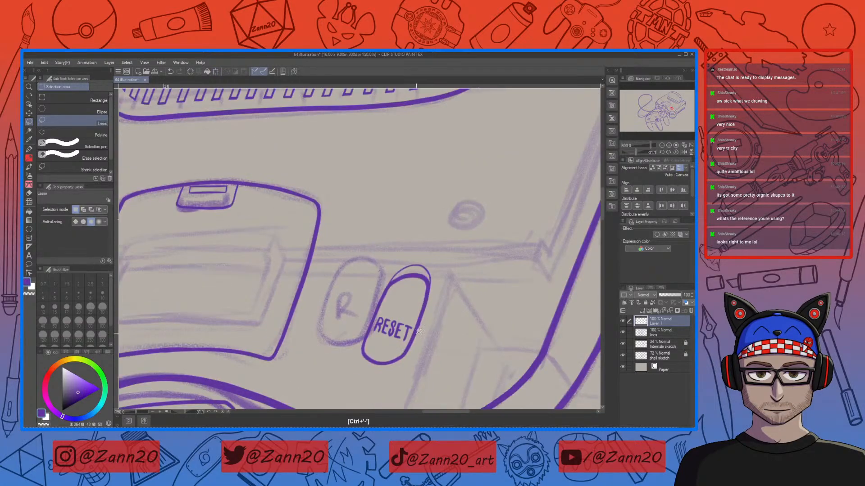
{"action": "key", "text": "ctrl+minus"}
{"action": "left_click_drag", "start_coordinate": [374, 336], "coordinate": [428, 338]}
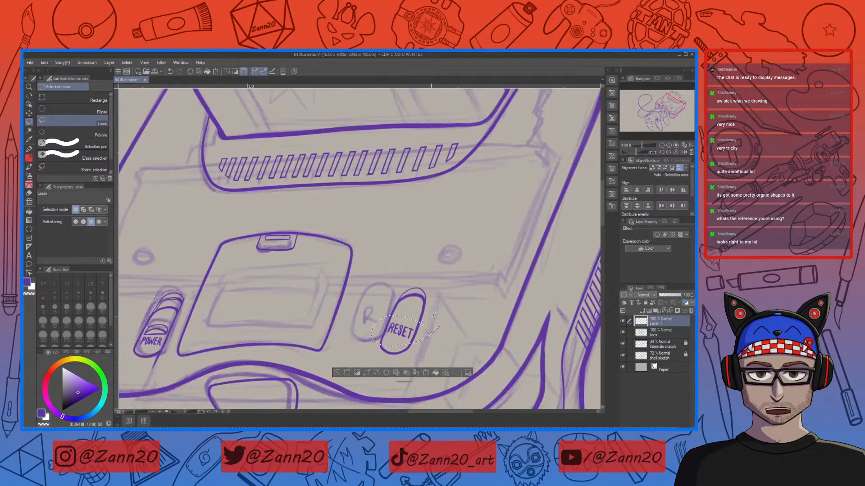
{"action": "key", "text": "ctrl+t"}
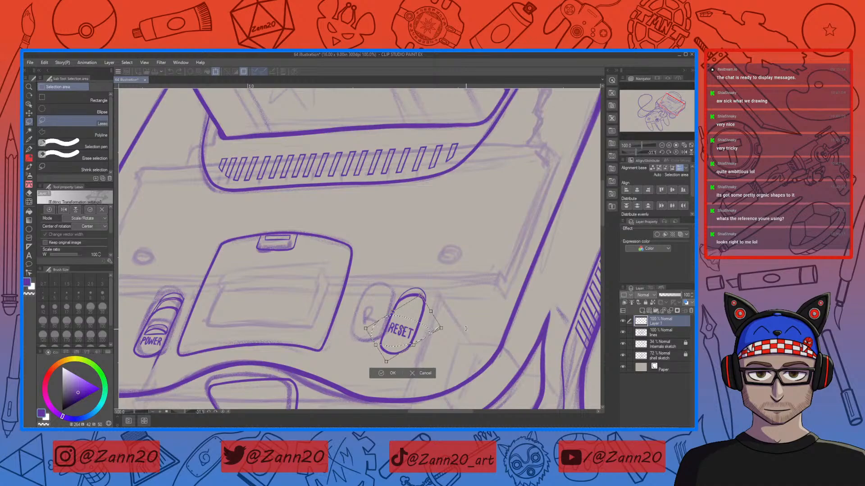
{"action": "key", "text": "Return"}
{"action": "key", "text": "ctrl+d"}
Step: Lasso the RESET lettering and distort it in Perspective transform mode to follow the button's angle
{"action": "mouse_move", "coordinate": [425, 334]}
{"action": "left_mouse_down"}
{"action": "mouse_move", "coordinate": [424, 351]}
{"action": "mouse_move", "coordinate": [449, 315]}
{"action": "mouse_move", "coordinate": [434, 353]}
{"action": "mouse_move", "coordinate": [436, 311]}
{"action": "left_mouse_up"}
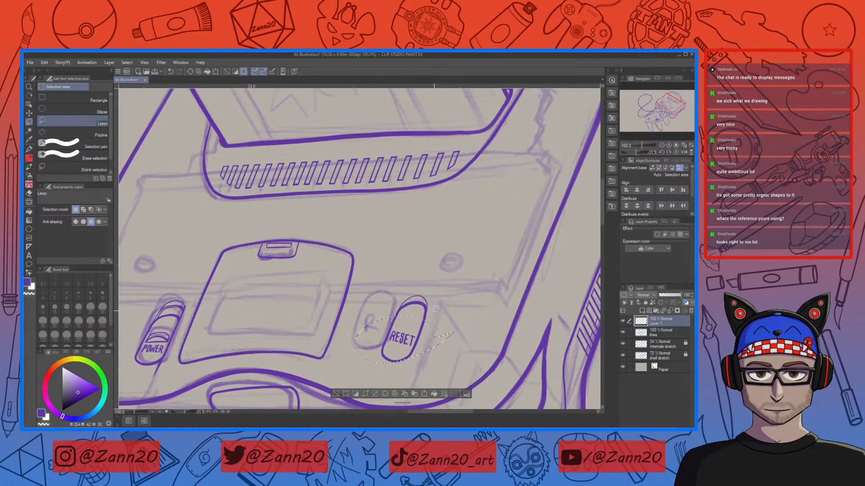
{"action": "key", "text": "ctrl+t"}
{"action": "left_click", "coordinate": [84, 220]}
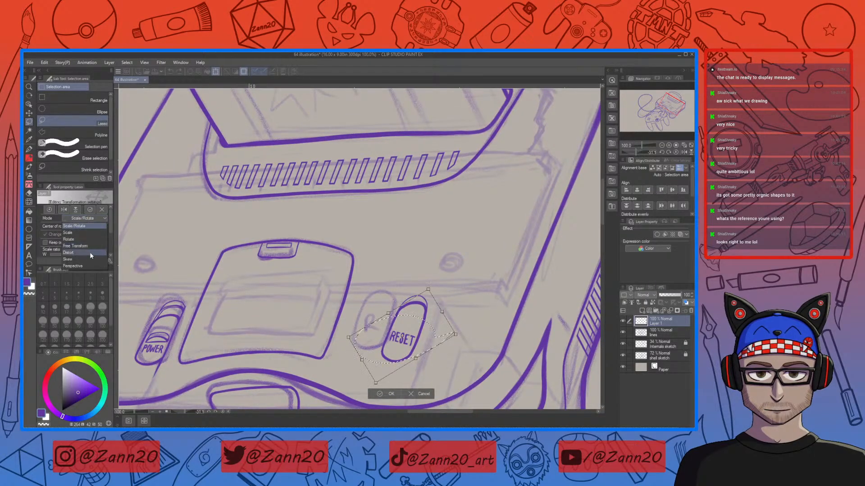
{"action": "left_click", "coordinate": [88, 264]}
{"action": "left_click_drag", "start_coordinate": [456, 335], "coordinate": [423, 349]}
{"action": "left_click_drag", "start_coordinate": [473, 334], "coordinate": [473, 332]}
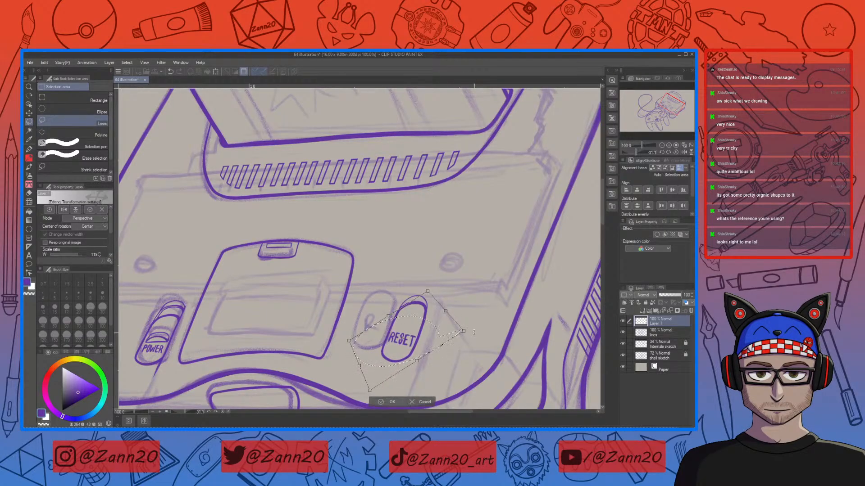
{"action": "left_click_drag", "start_coordinate": [370, 390], "coordinate": [369, 390]}
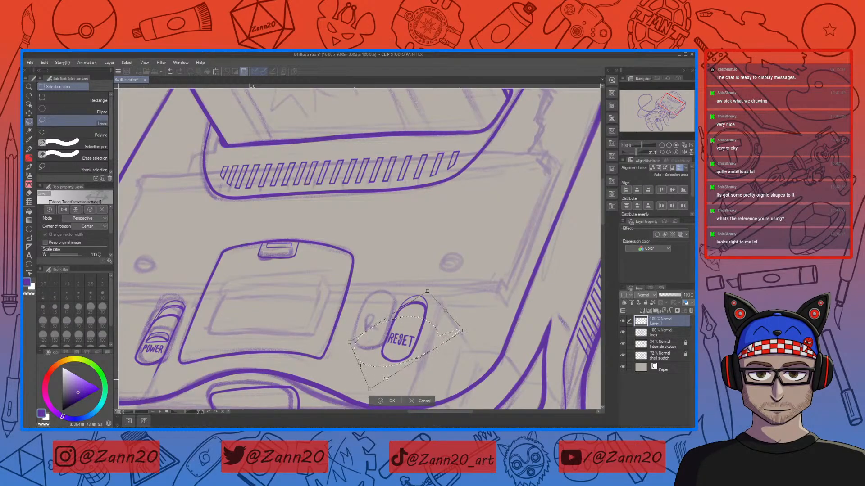
{"action": "left_click_drag", "start_coordinate": [428, 343], "coordinate": [431, 341]}
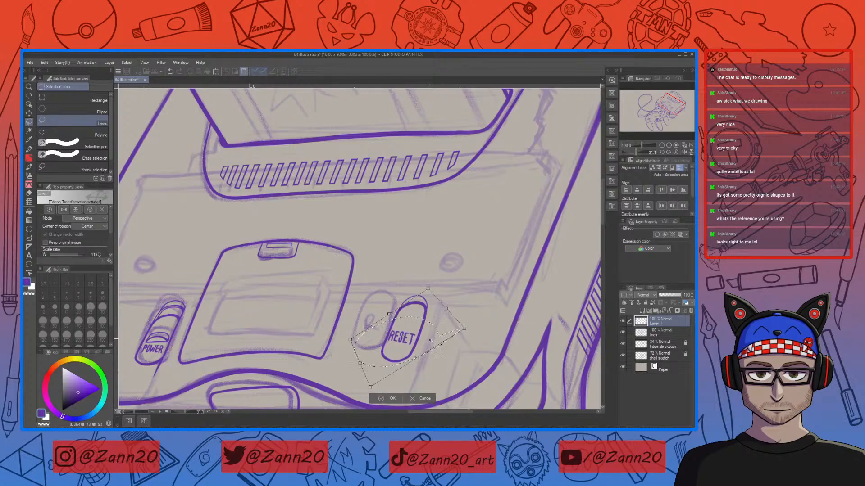
{"action": "left_click_drag", "start_coordinate": [483, 333], "coordinate": [484, 331]}
{"action": "left_click_drag", "start_coordinate": [427, 289], "coordinate": [424, 293]}
{"action": "left_click_drag", "start_coordinate": [465, 329], "coordinate": [445, 341]}
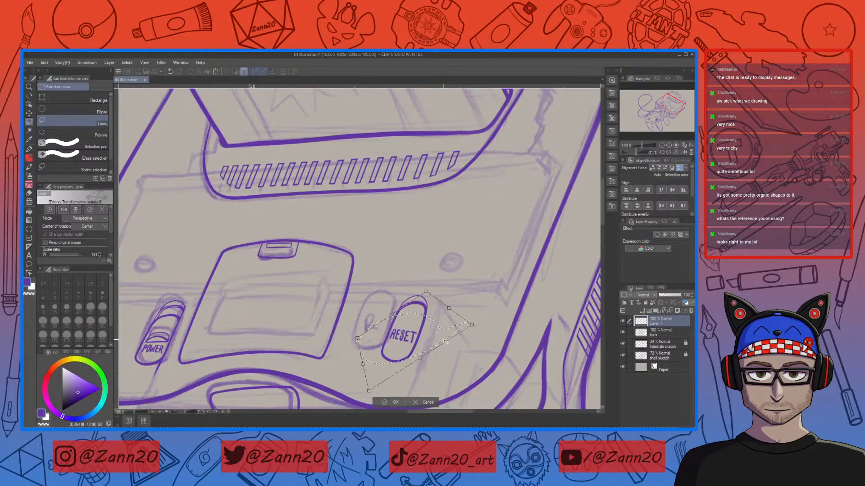
{"action": "left_click_drag", "start_coordinate": [374, 356], "coordinate": [373, 358]}
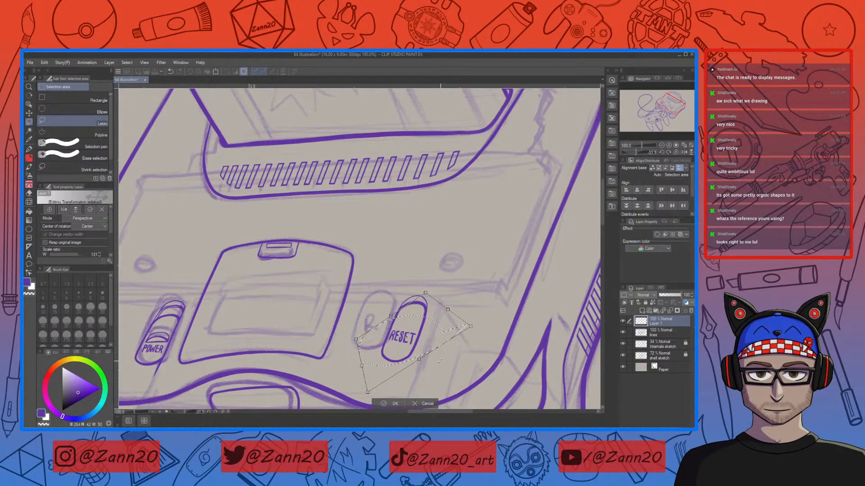
{"action": "left_click_drag", "start_coordinate": [480, 343], "coordinate": [481, 345]}
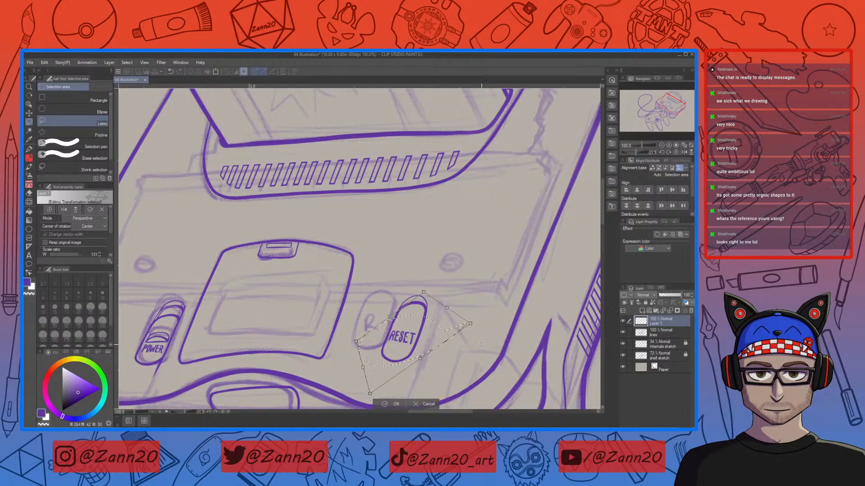
{"action": "key", "text": "Return"}
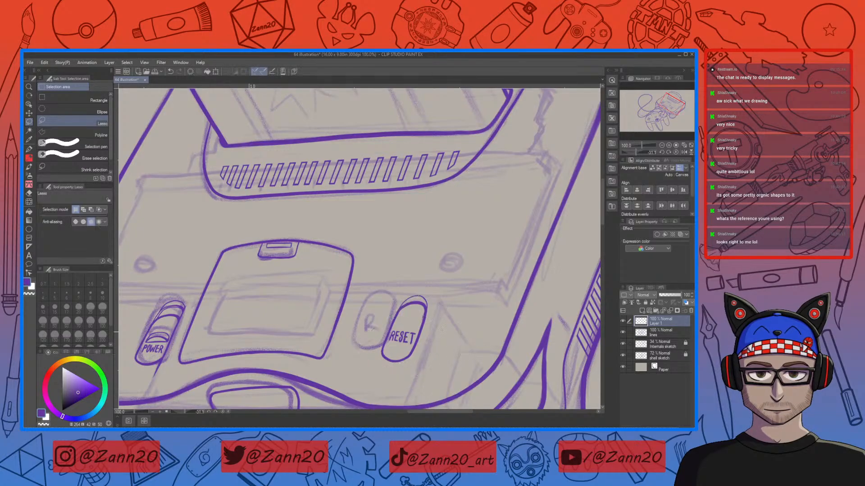
{"action": "left_click_drag", "start_coordinate": [427, 318], "coordinate": [424, 316]}
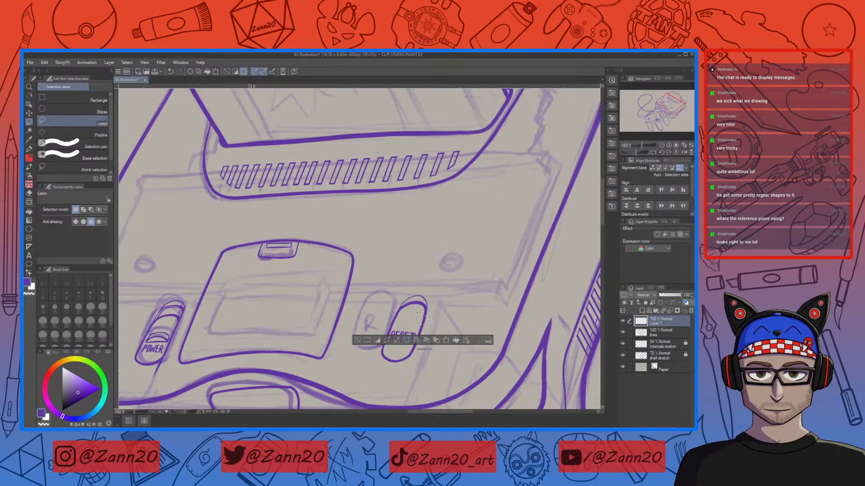
{"action": "key", "text": "ctrl+d"}
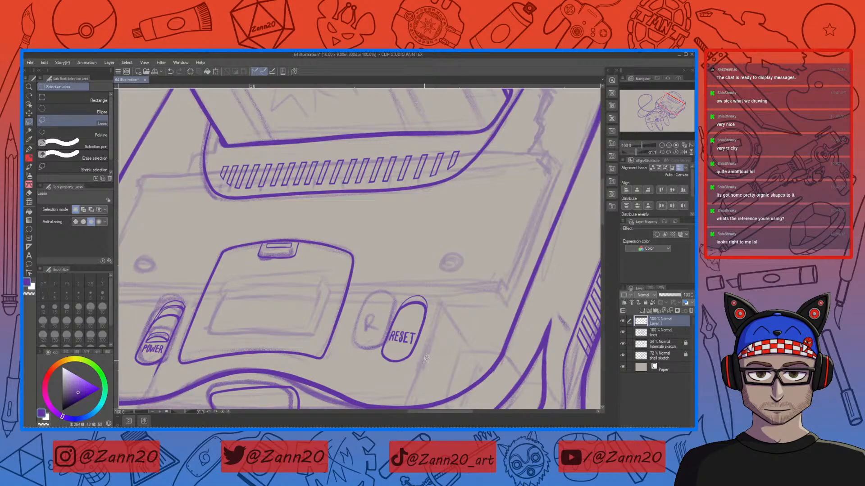
{"action": "key", "text": "ctrl+minus"}
{"action": "key", "text": "ctrl+minus"}
{"action": "key", "text": "ctrl+minus"}
{"action": "key", "text": "ctrl+plus"}
{"action": "key", "text": "ctrl+plus"}
{"action": "key", "text": "ctrl+plus"}
{"action": "key", "text": "ctrl+plus"}
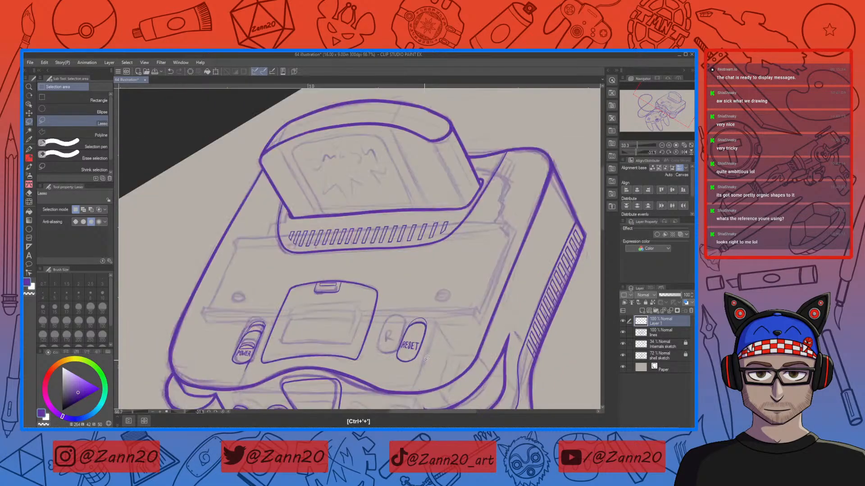
{"action": "left_click_drag", "start_coordinate": [420, 319], "coordinate": [464, 338]}
{"action": "key", "text": "ctrl+t"}
{"action": "left_click", "coordinate": [376, 378]}
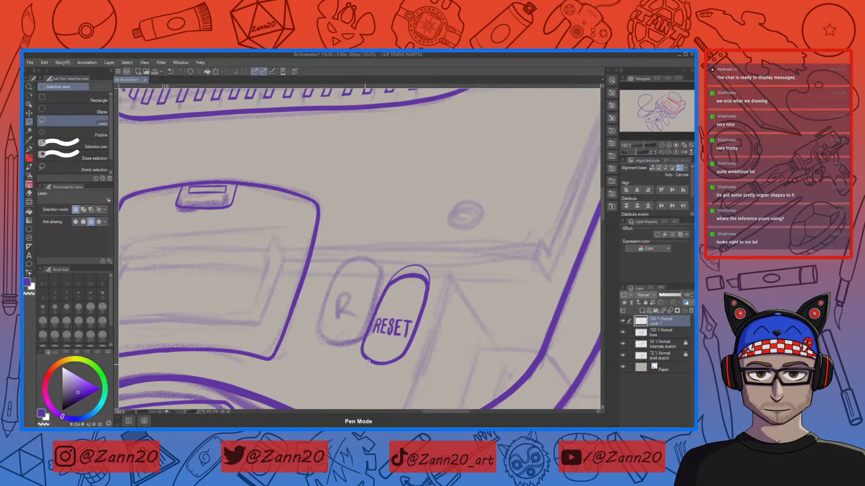
Step: Switch to the lines layer and shift the dots of the right controller port slightly downward
{"action": "key", "text": "ctrl+minus"}
{"action": "key", "text": "ctrl+minus"}
{"action": "key", "text": "ctrl+minus"}
{"action": "left_click_drag", "start_coordinate": [396, 355], "coordinate": [458, 289]}
{"action": "key", "text": "ctrl+minus"}
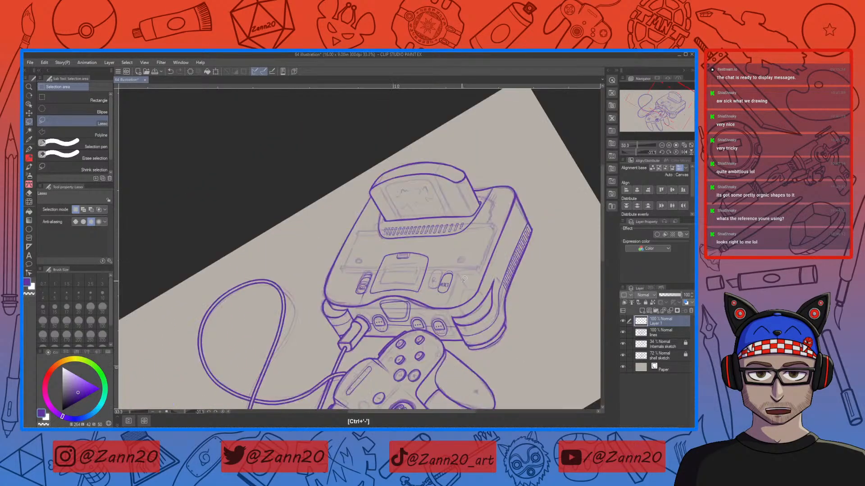
{"action": "left_click_drag", "start_coordinate": [492, 335], "coordinate": [392, 318]}
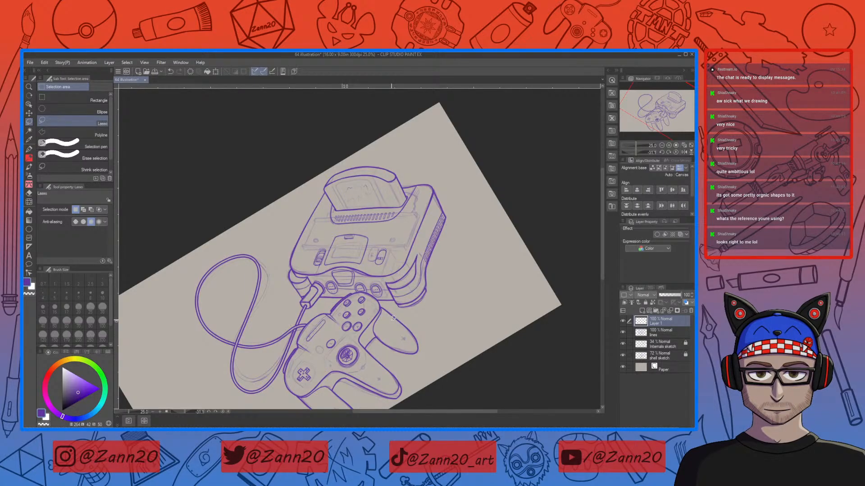
{"action": "key", "text": "ctrl+plus"}
{"action": "key", "text": "ctrl+plus"}
{"action": "key", "text": "ctrl+plus"}
{"action": "key", "text": "ctrl+plus"}
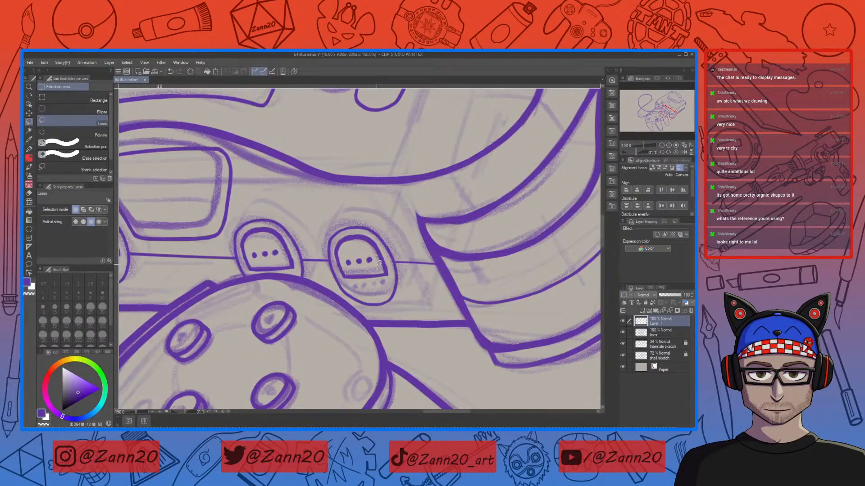
{"action": "left_click", "coordinate": [638, 331]}
{"action": "mouse_move", "coordinate": [374, 257]}
{"action": "left_mouse_down"}
{"action": "mouse_move", "coordinate": [355, 247]}
{"action": "mouse_move", "coordinate": [344, 256]}
{"action": "mouse_move", "coordinate": [367, 271]}
{"action": "left_mouse_up"}
{"action": "key", "text": "ctrl+t"}
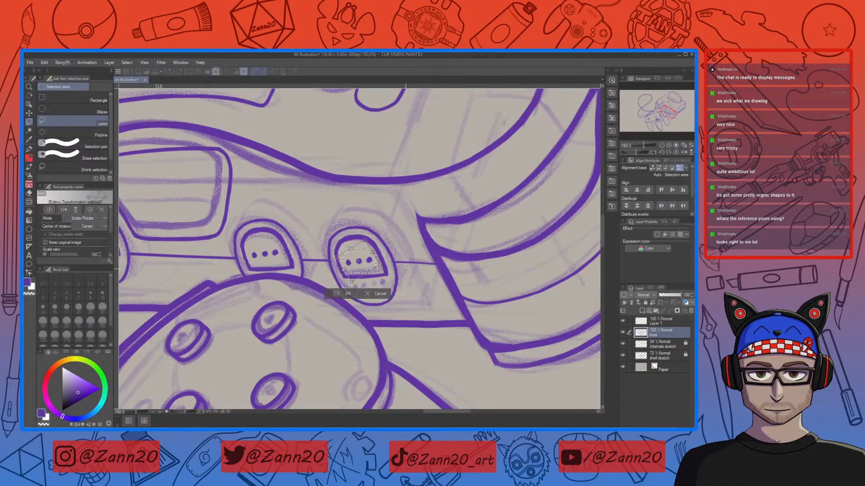
{"action": "left_click_drag", "start_coordinate": [416, 265], "coordinate": [417, 272]}
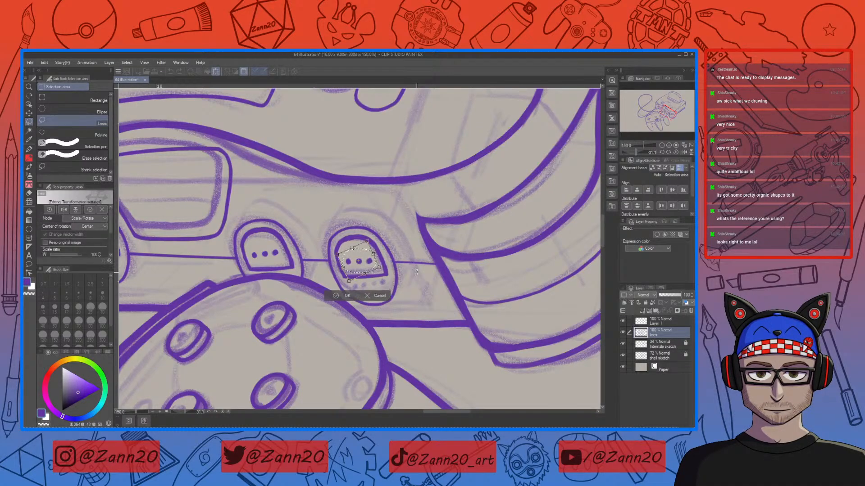
{"action": "left_click", "coordinate": [345, 295]}
Step: Lasso the dots of the left controller port and nudge them slightly downward
{"action": "mouse_move", "coordinate": [280, 253]}
{"action": "left_mouse_down"}
{"action": "mouse_move", "coordinate": [266, 237]}
{"action": "mouse_move", "coordinate": [251, 250]}
{"action": "mouse_move", "coordinate": [280, 255]}
{"action": "left_mouse_up"}
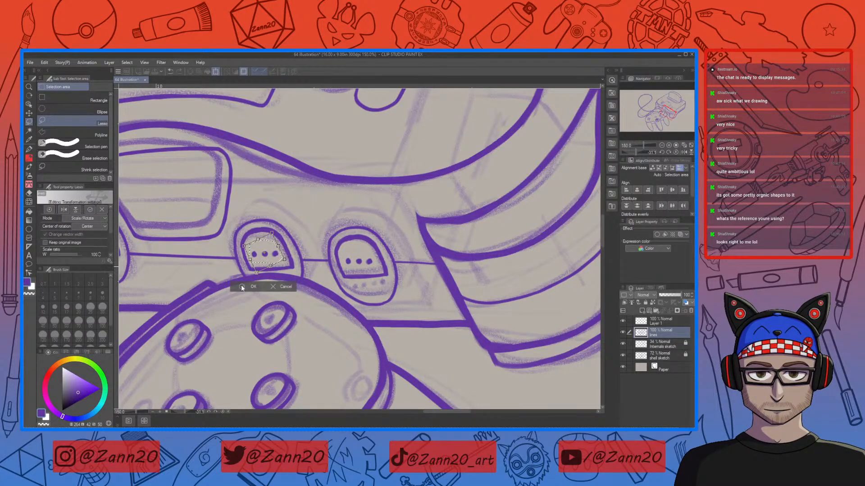
{"action": "key", "text": "ctrl+d"}
{"action": "left_click_drag", "start_coordinate": [191, 299], "coordinate": [392, 341]}
{"action": "mouse_move", "coordinate": [309, 287]}
{"action": "left_mouse_down"}
{"action": "mouse_move", "coordinate": [299, 270]}
{"action": "mouse_move", "coordinate": [277, 277]}
{"action": "mouse_move", "coordinate": [284, 291]}
{"action": "mouse_move", "coordinate": [308, 291]}
{"action": "left_mouse_up"}
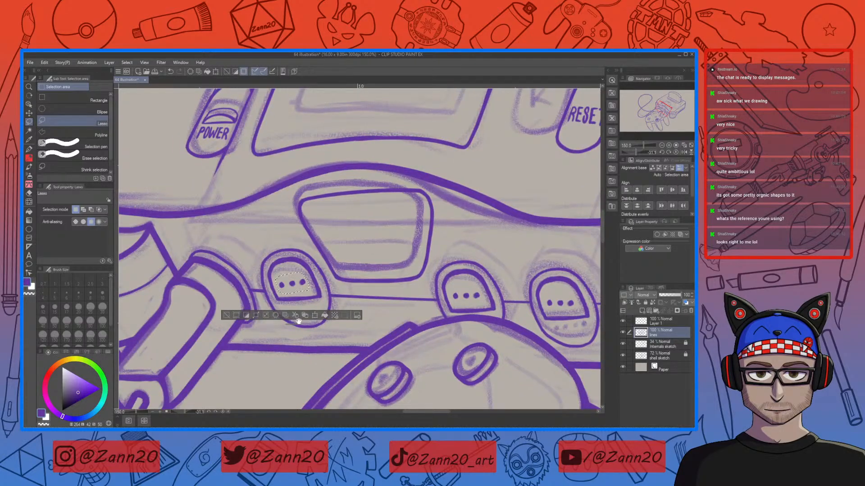
{"action": "left_click", "coordinate": [316, 315]}
{"action": "left_click_drag", "start_coordinate": [297, 293], "coordinate": [296, 295]}
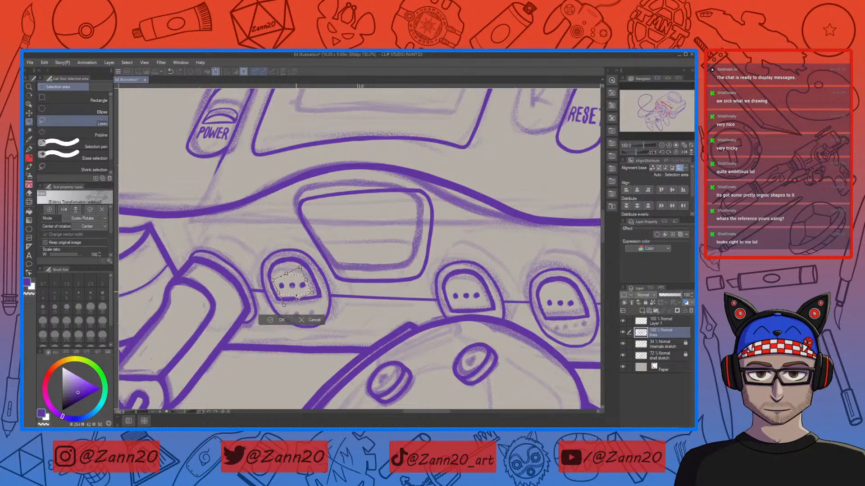
{"action": "left_click", "coordinate": [283, 321]}
Step: Examine the whole console and controller lineart with the canvas upright
{"action": "left_click_drag", "start_coordinate": [534, 370], "coordinate": [381, 367]}
{"action": "key", "text": "ctrl+minus"}
{"action": "key", "text": "ctrl+minus"}
{"action": "key", "text": "ctrl+minus"}
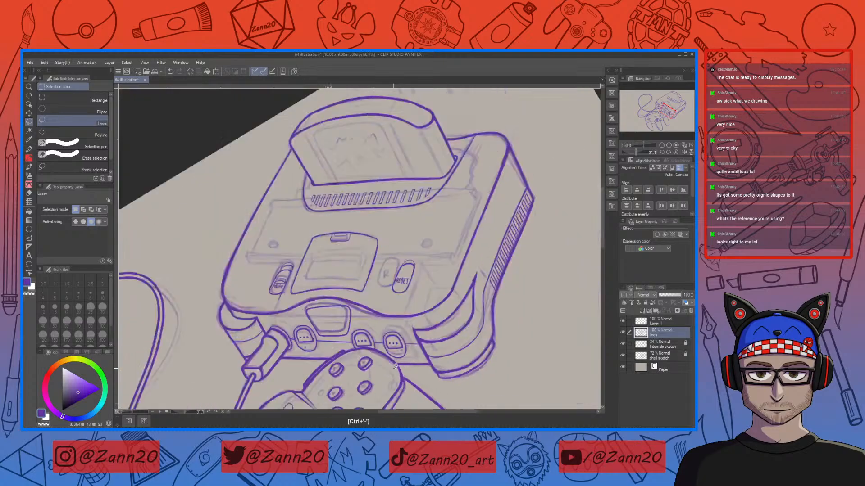
{"action": "key", "text": "ctrl+minus"}
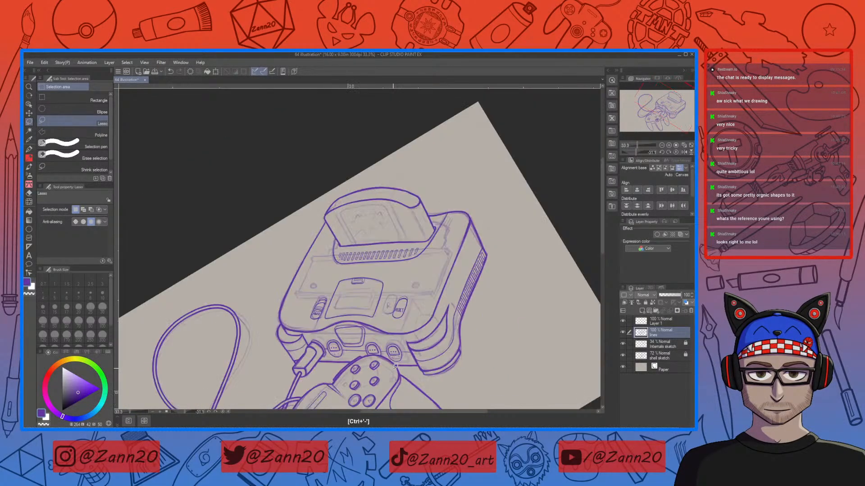
{"action": "key", "text": "r"}
{"action": "mouse_move", "coordinate": [516, 188]}
{"action": "left_mouse_down"}
{"action": "mouse_move", "coordinate": [554, 251]}
{"action": "mouse_move", "coordinate": [554, 303]}
{"action": "left_mouse_up"}
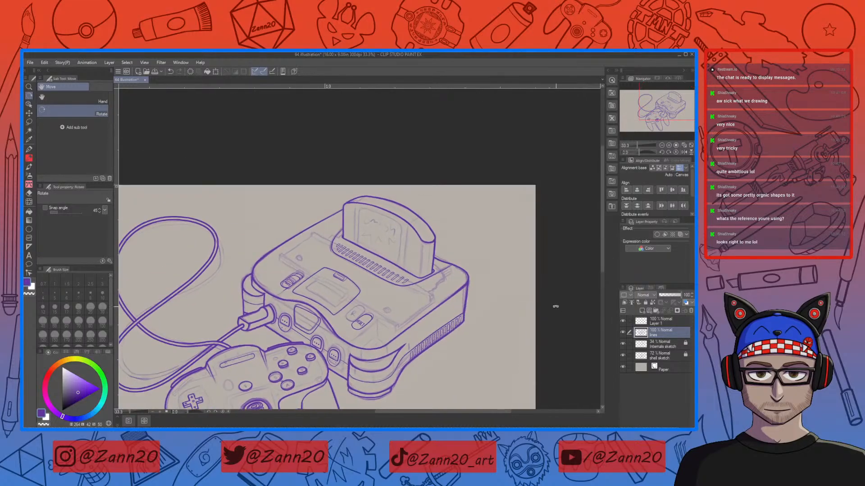
{"action": "left_click_drag", "start_coordinate": [441, 346], "coordinate": [471, 270]}
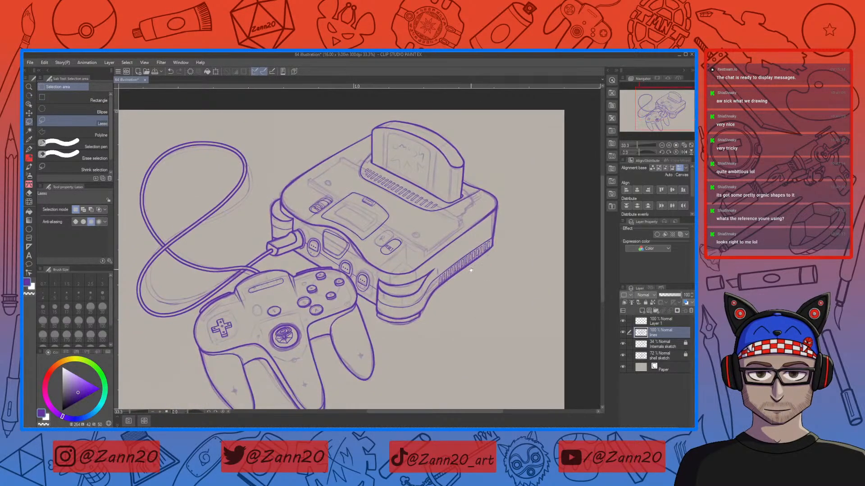
{"action": "mouse_move", "coordinate": [430, 341]}
{"action": "left_mouse_down"}
{"action": "mouse_move", "coordinate": [439, 327]}
{"action": "mouse_move", "coordinate": [442, 336]}
{"action": "left_mouse_up"}
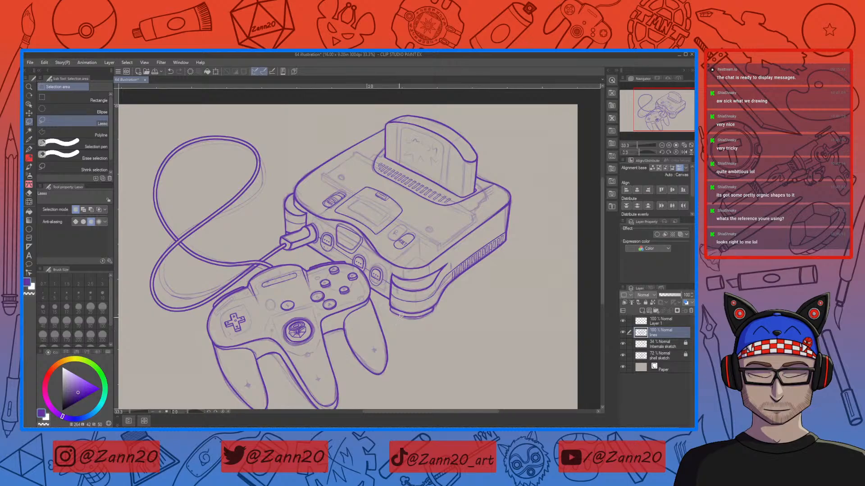
{"action": "left_click_drag", "start_coordinate": [434, 282], "coordinate": [456, 278]}
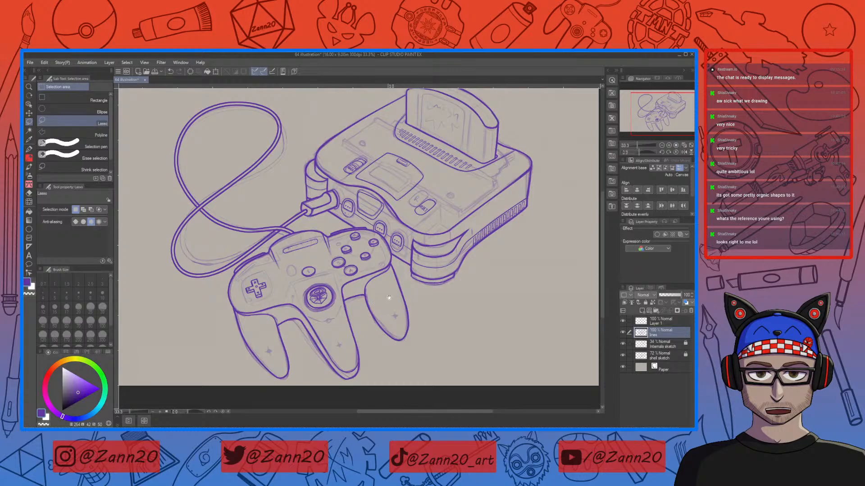
{"action": "left_click_drag", "start_coordinate": [420, 295], "coordinate": [402, 279]}
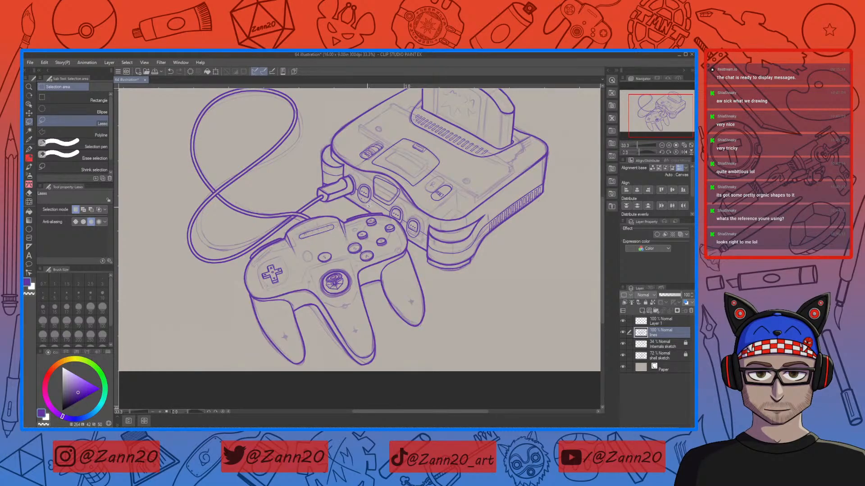
{"action": "left_click_drag", "start_coordinate": [394, 259], "coordinate": [359, 255]}
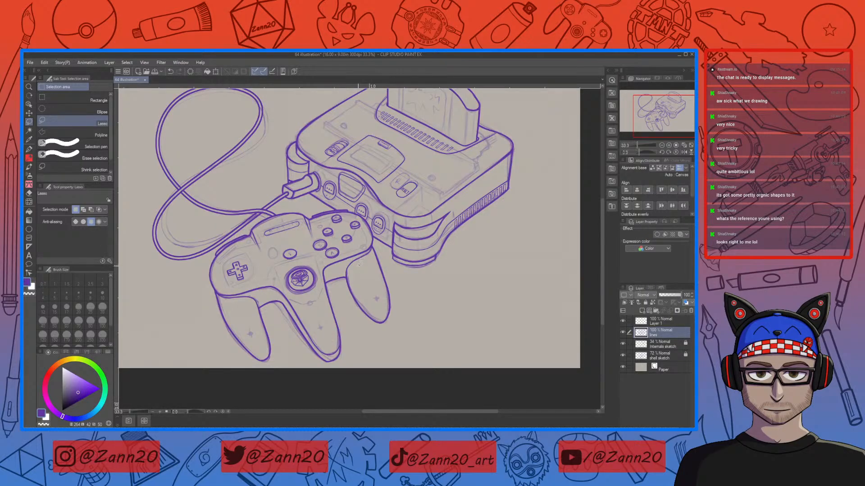
Step: Switch to the pen on Layer 1 and draw the N64 cube logo inside the recessed panel between the first two controller ports
{"action": "key", "text": "p"}
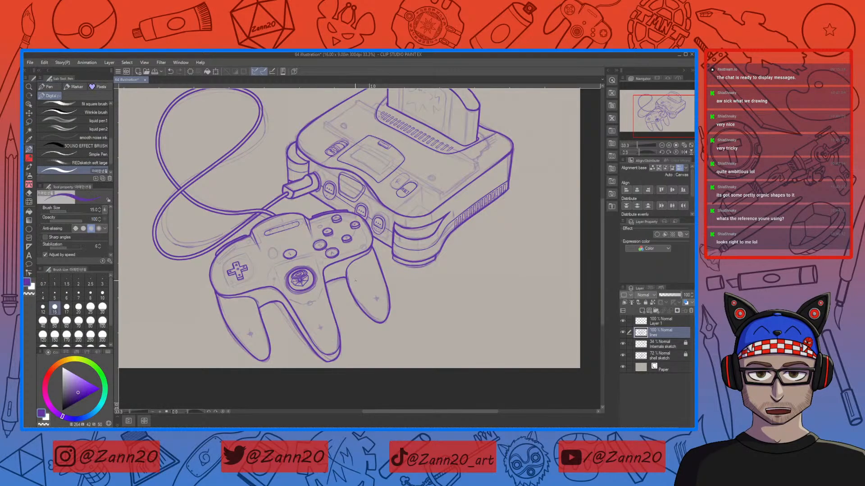
{"action": "left_click", "coordinate": [641, 323]}
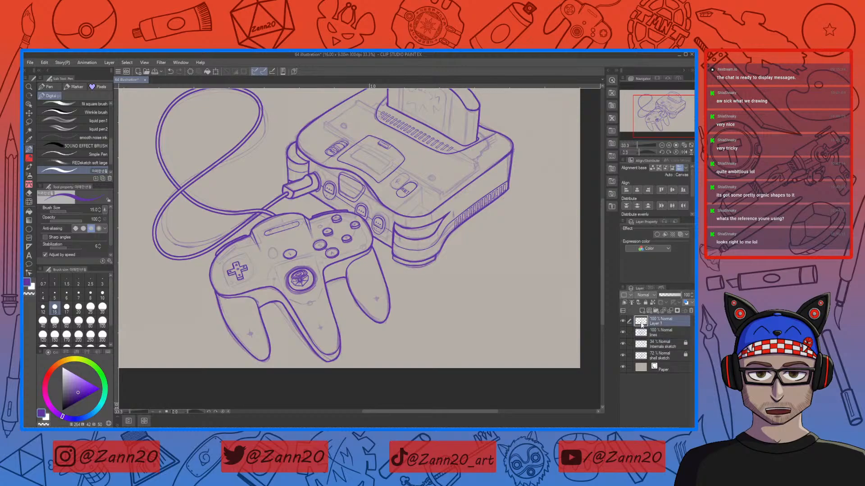
{"action": "key", "text": "ctrl+plus"}
{"action": "key", "text": "ctrl+plus"}
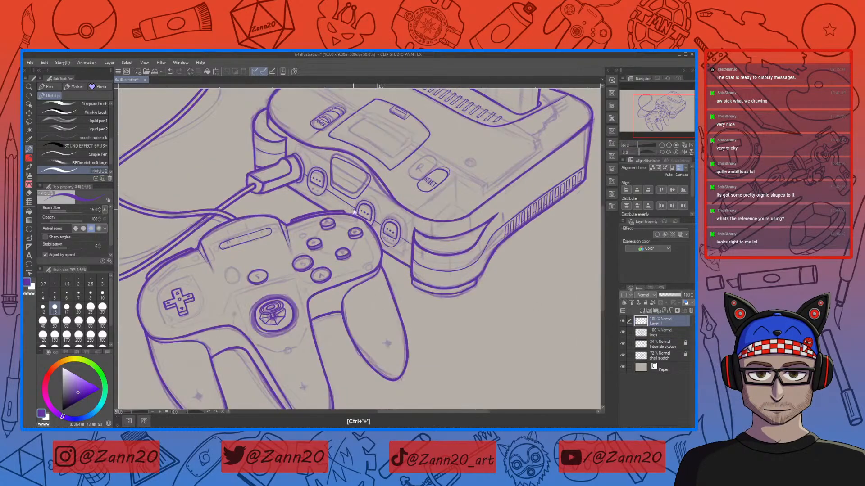
{"action": "left_click_drag", "start_coordinate": [339, 187], "coordinate": [370, 270]}
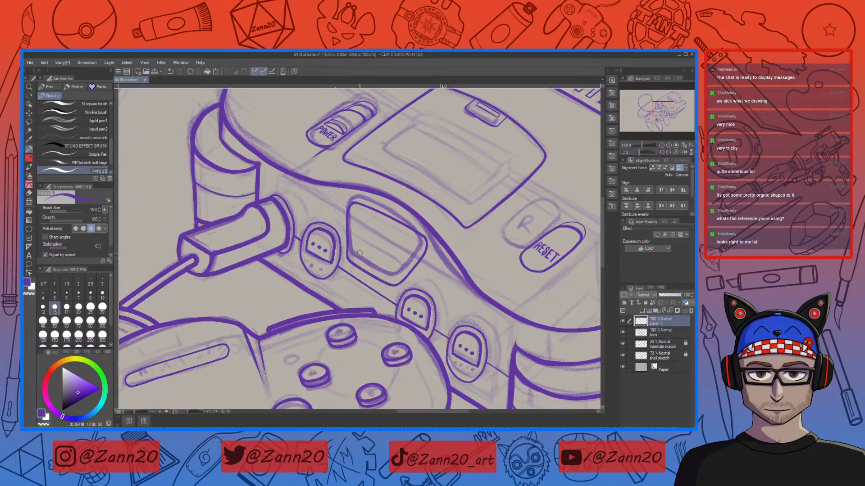
{"action": "left_click_drag", "start_coordinate": [379, 238], "coordinate": [370, 263]}
{"action": "left_click_drag", "start_coordinate": [378, 248], "coordinate": [374, 266]}
{"action": "mouse_move", "coordinate": [367, 237]}
{"action": "left_mouse_down"}
{"action": "mouse_move", "coordinate": [394, 246]}
{"action": "mouse_move", "coordinate": [365, 238]}
{"action": "mouse_move", "coordinate": [360, 256]}
{"action": "mouse_move", "coordinate": [374, 270]}
{"action": "mouse_move", "coordinate": [389, 266]}
{"action": "mouse_move", "coordinate": [394, 246]}
{"action": "mouse_move", "coordinate": [391, 265]}
{"action": "left_mouse_up"}
{"action": "key", "text": "ctrl+z"}
{"action": "key", "text": "ctrl+z"}
{"action": "key", "text": "ctrl+z"}
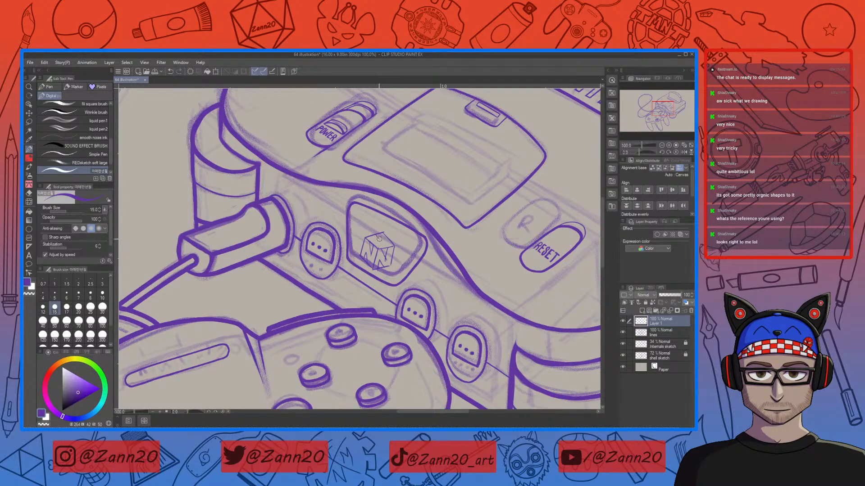
{"action": "left_click_drag", "start_coordinate": [380, 239], "coordinate": [386, 236]}
{"action": "key", "text": "ctrl+z"}
{"action": "left_click_drag", "start_coordinate": [379, 245], "coordinate": [381, 254]}
Step: Refine the lower strokes of the N64 logo, alternating between drawing and erasing with the transparent color
{"action": "key", "text": "ctrl+plus"}
{"action": "key", "text": "ctrl+plus"}
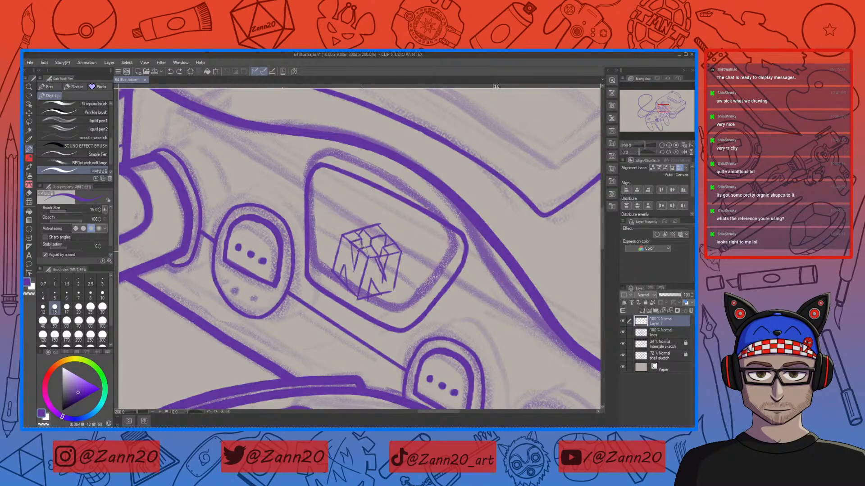
{"action": "left_click_drag", "start_coordinate": [362, 239], "coordinate": [363, 249]}
{"action": "key", "text": "c"}
{"action": "left_click_drag", "start_coordinate": [339, 278], "coordinate": [377, 292]}
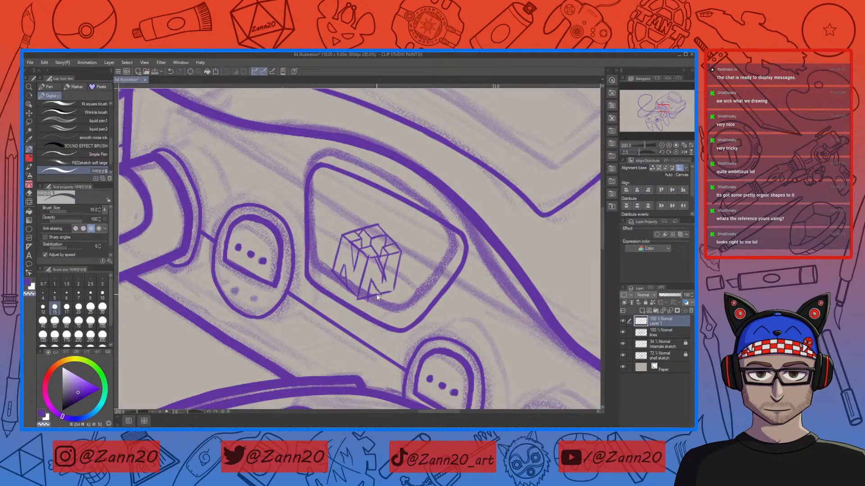
{"action": "key", "text": "c"}
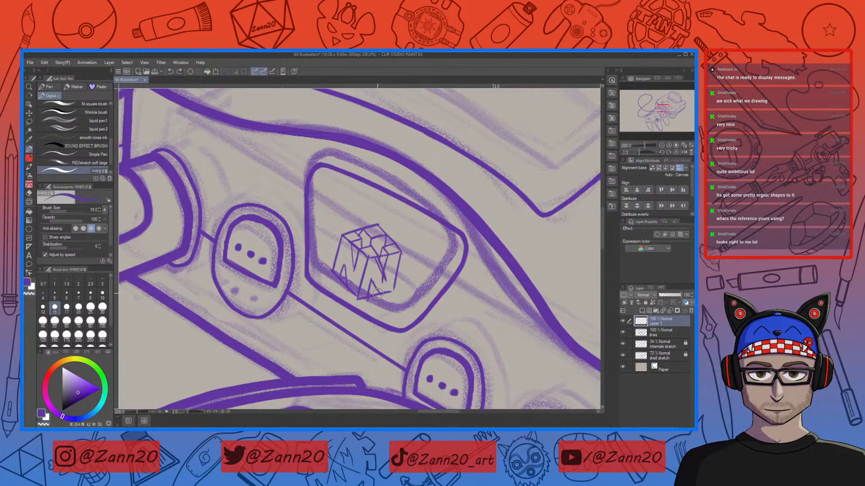
{"action": "left_click_drag", "start_coordinate": [379, 293], "coordinate": [369, 287]}
{"action": "key", "text": "ctrl+z"}
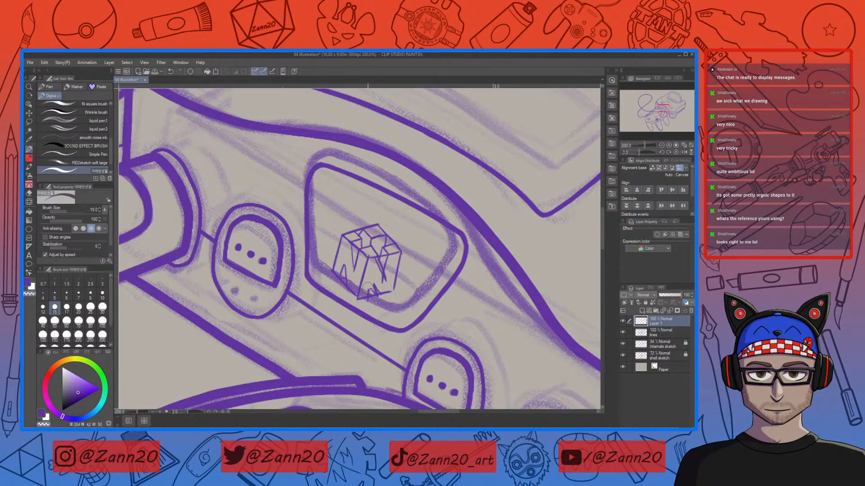
{"action": "left_click_drag", "start_coordinate": [375, 292], "coordinate": [366, 294]}
{"action": "key", "text": "c"}
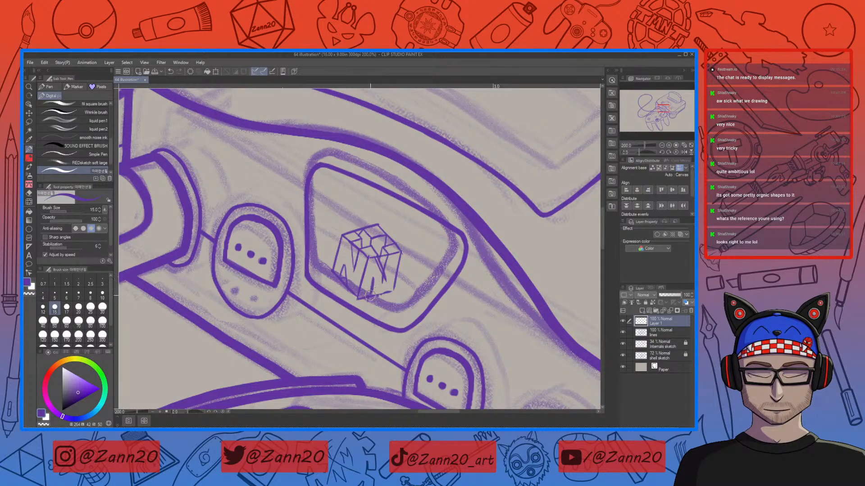
{"action": "left_click_drag", "start_coordinate": [374, 279], "coordinate": [368, 299]}
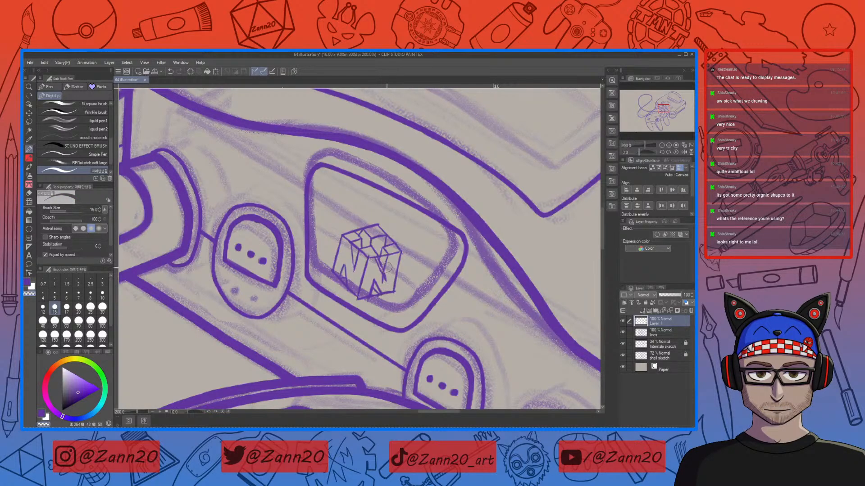
Step: Redraw the right side of the logo's N letters and erase the stray sketch lines around them
{"action": "key", "text": "x"}
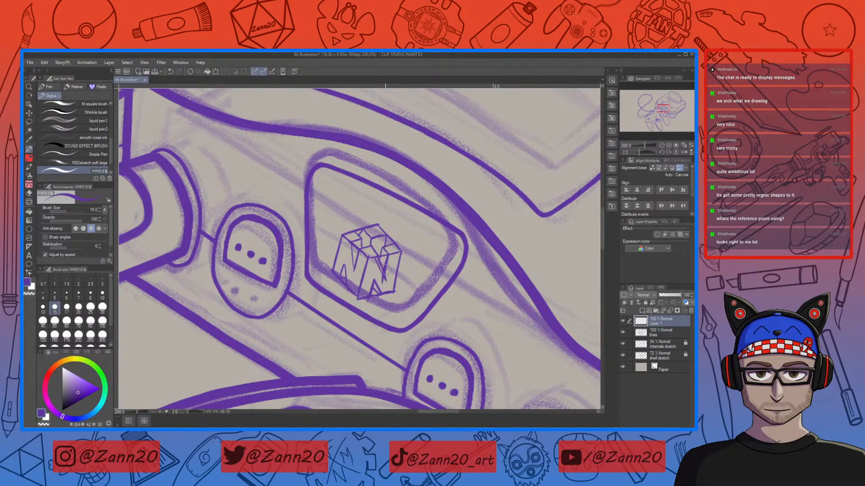
{"action": "key", "text": "ctrl+z"}
{"action": "mouse_move", "coordinate": [388, 255]}
{"action": "left_mouse_down"}
{"action": "mouse_move", "coordinate": [384, 281]}
{"action": "mouse_move", "coordinate": [379, 257]}
{"action": "left_mouse_up"}
{"action": "key", "text": "ctrl+z"}
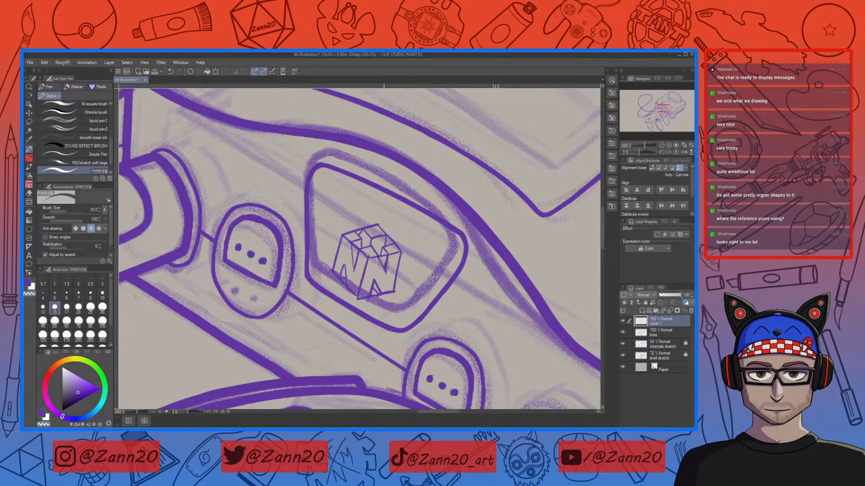
{"action": "key", "text": "c"}
{"action": "left_click_drag", "start_coordinate": [378, 258], "coordinate": [386, 273]}
{"action": "key", "text": "c"}
{"action": "key", "text": "c"}
{"action": "key", "text": "x"}
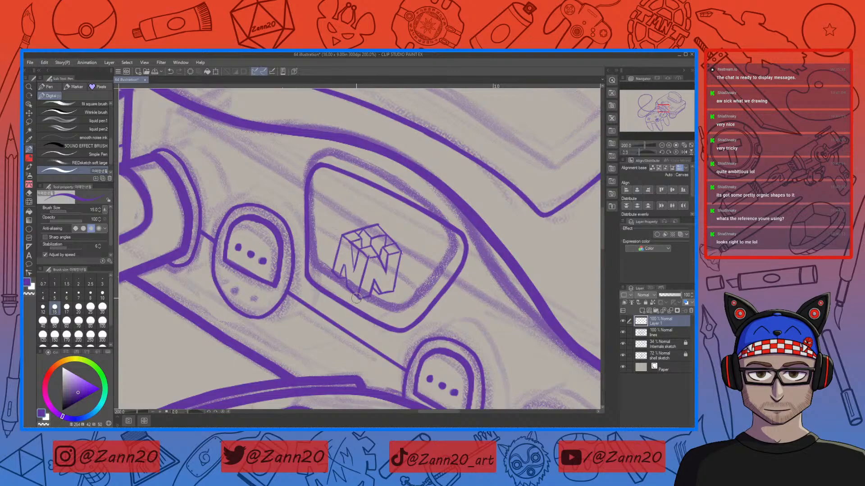
{"action": "key", "text": "x"}
{"action": "key", "text": "c"}
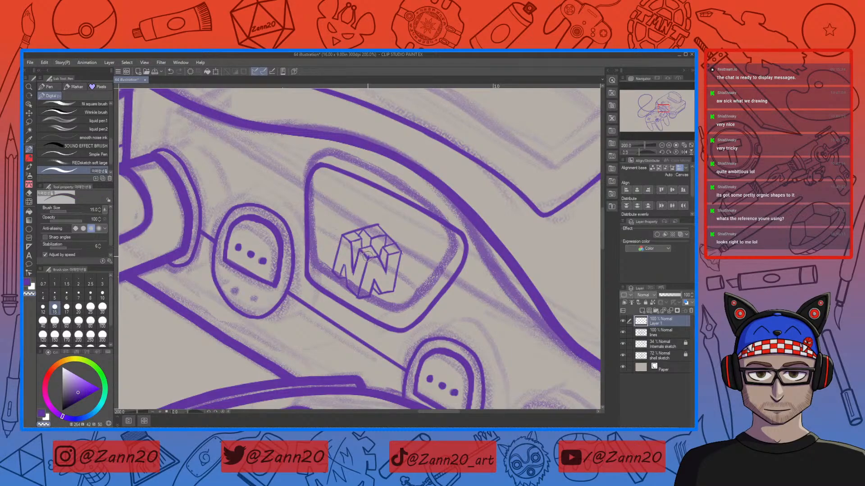
Step: Continue inking and erasing the N64 logo's cube edges until its outline is clean
{"action": "key", "text": "c"}
{"action": "key", "text": "c"}
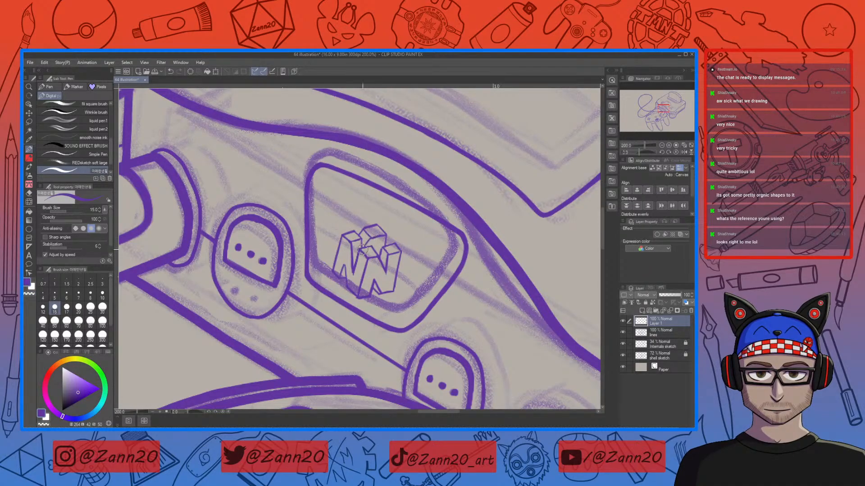
{"action": "key", "text": "c"}
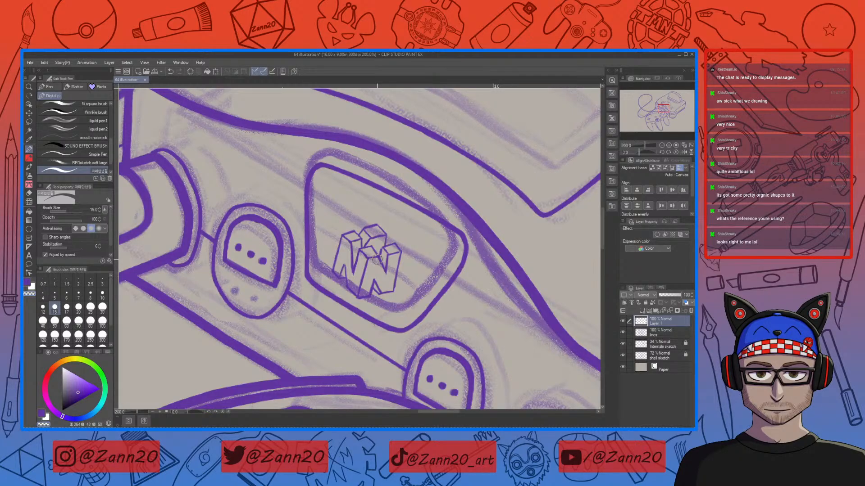
{"action": "key", "text": "c"}
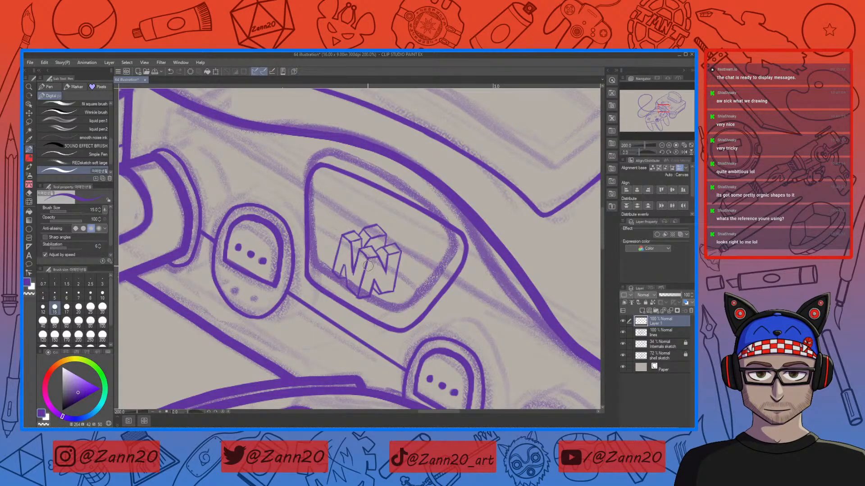
{"action": "key", "text": "c"}
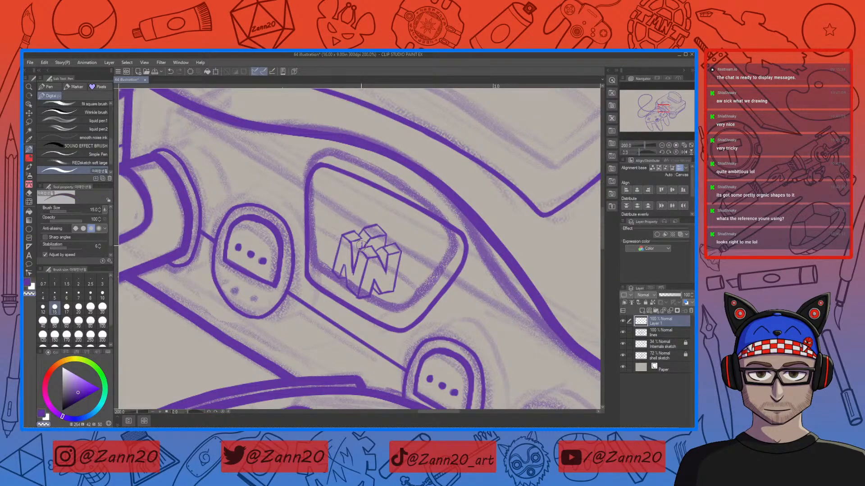
{"action": "key", "text": "c"}
{"action": "left_click_drag", "start_coordinate": [374, 298], "coordinate": [334, 285]}
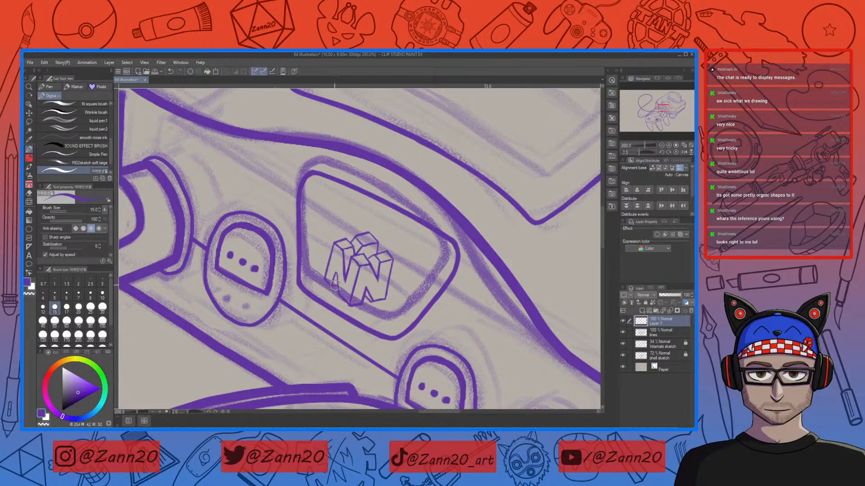
{"action": "left_click_drag", "start_coordinate": [368, 298], "coordinate": [398, 305]}
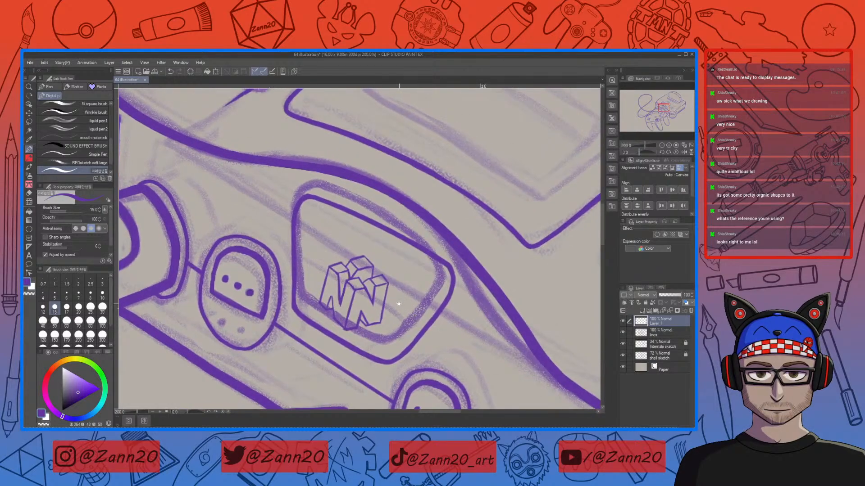
{"action": "left_click_drag", "start_coordinate": [404, 275], "coordinate": [390, 306]}
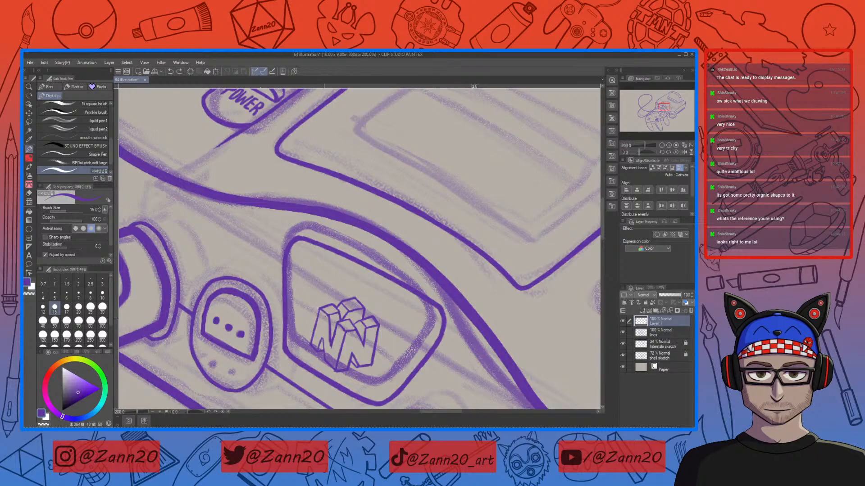
{"action": "left_click_drag", "start_coordinate": [319, 310], "coordinate": [311, 345]}
{"action": "left_click_drag", "start_coordinate": [365, 328], "coordinate": [395, 291]}
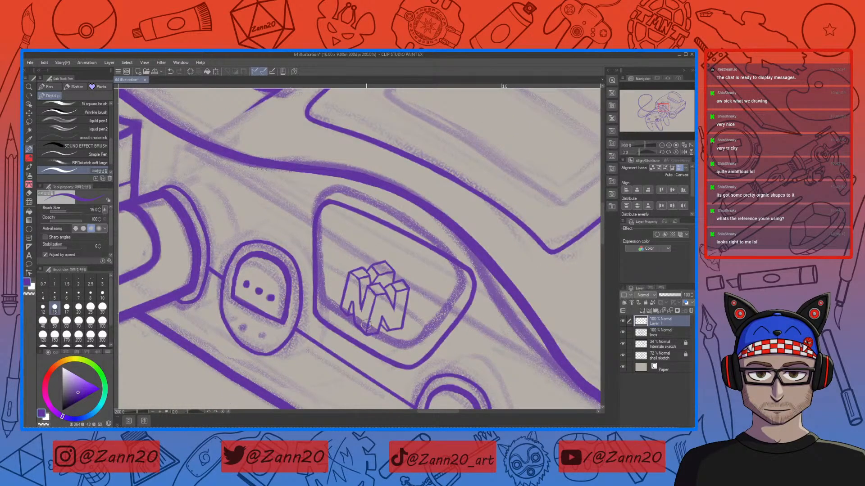
{"action": "key", "text": "c"}
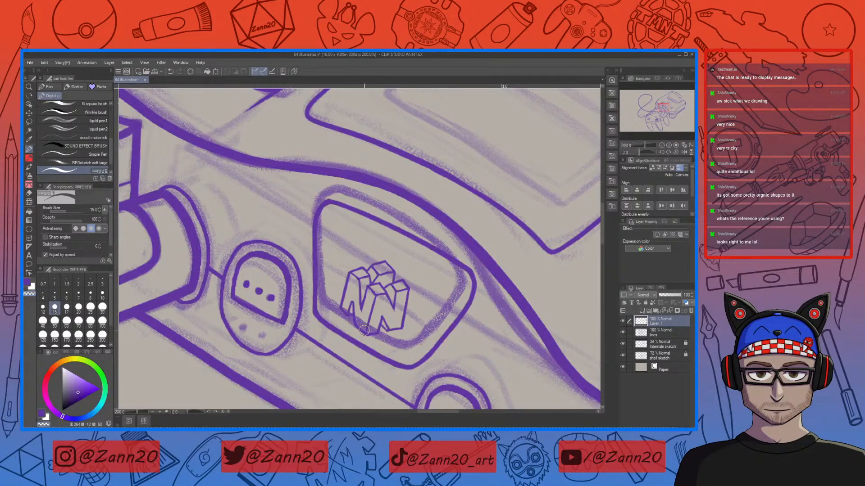
{"action": "key", "text": "c"}
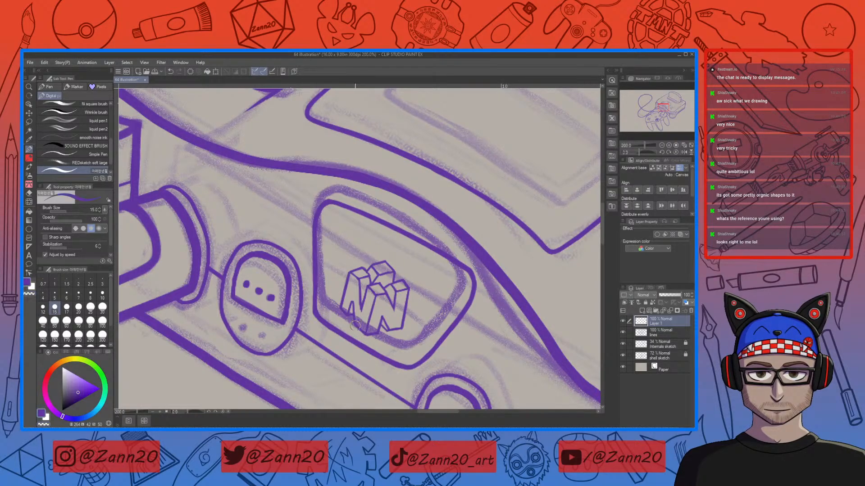
Step: Zoom out to examine the whole console and controller illustration
{"action": "key", "text": "ctrl+minus"}
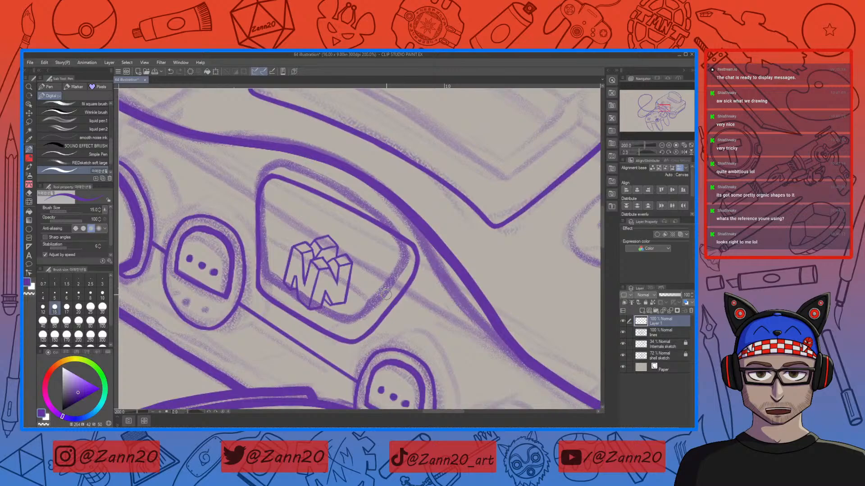
{"action": "key", "text": "ctrl+minus"}
{"action": "key", "text": "ctrl+minus"}
{"action": "key", "text": "ctrl+minus"}
{"action": "key", "text": "ctrl+minus"}
{"action": "key", "text": "ctrl+minus"}
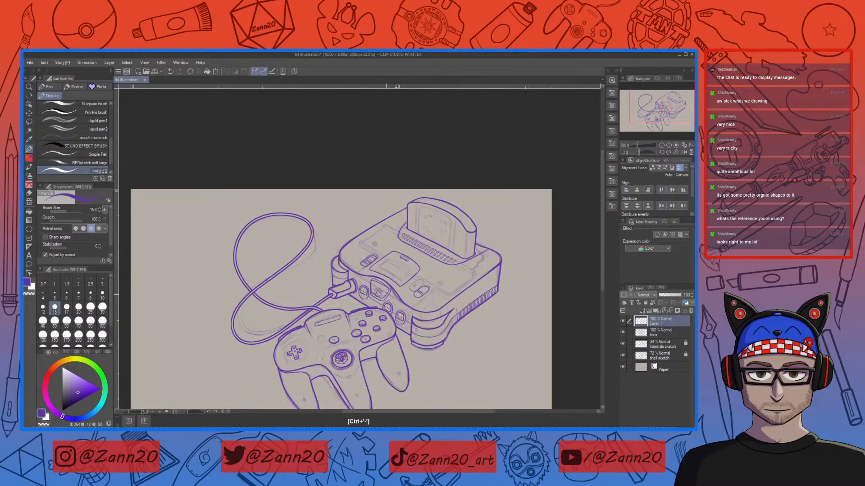
{"action": "left_click_drag", "start_coordinate": [424, 361], "coordinate": [398, 279]}
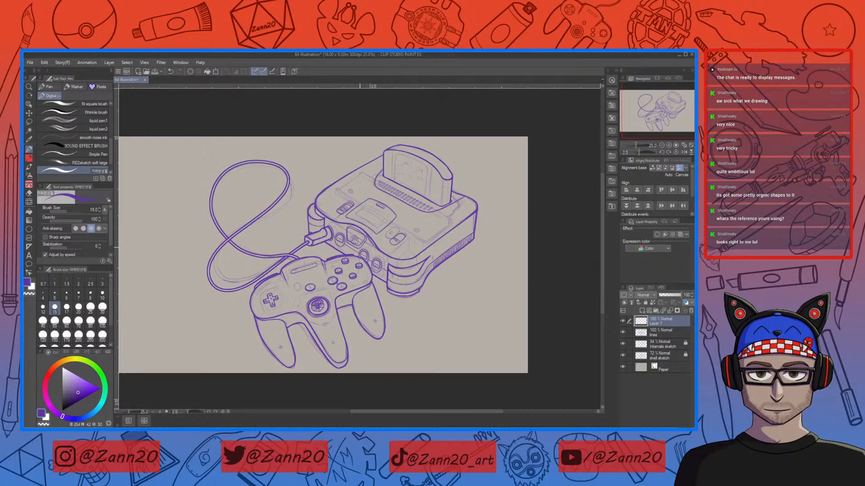
Step: Lasso the N64 logo and scale it down slightly with a transform so it fits the panel
{"action": "key", "text": "ctrl+plus"}
{"action": "key", "text": "ctrl+plus"}
{"action": "key", "text": "ctrl+plus"}
{"action": "key", "text": "ctrl+plus"}
{"action": "key", "text": "ctrl+plus"}
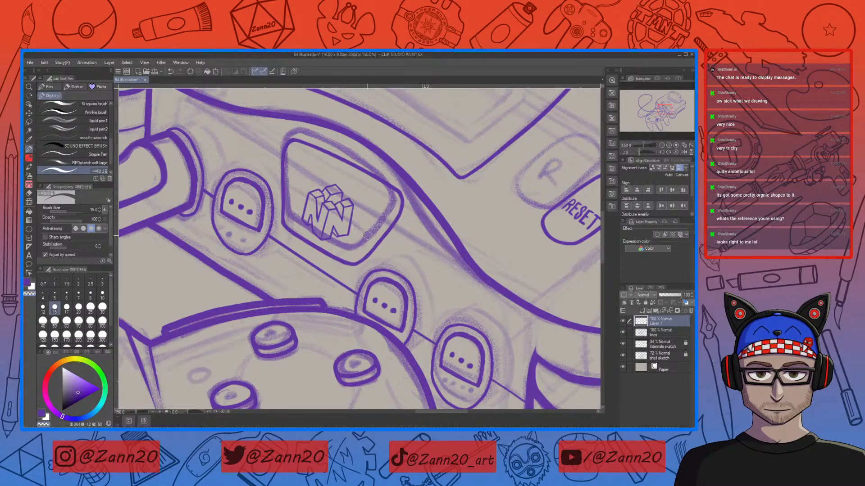
{"action": "key", "text": "ctrl+minus"}
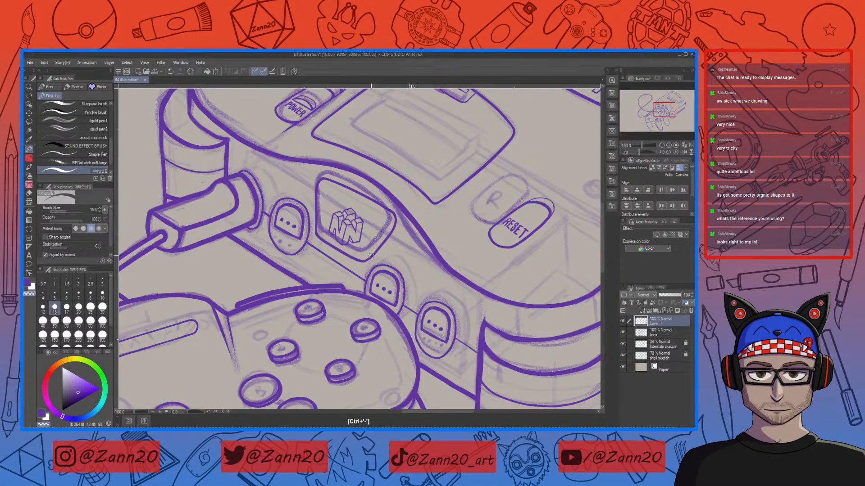
{"action": "key", "text": "m"}
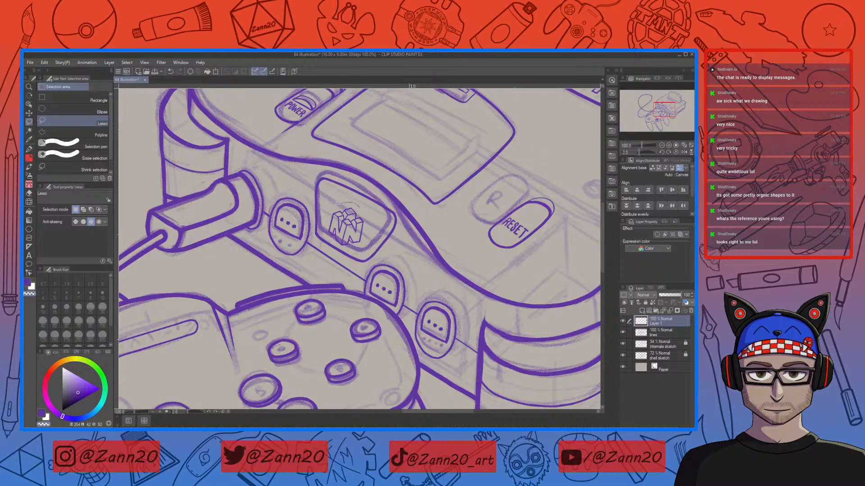
{"action": "mouse_move", "coordinate": [328, 230]}
{"action": "left_mouse_down"}
{"action": "mouse_move", "coordinate": [339, 246]}
{"action": "mouse_move", "coordinate": [372, 227]}
{"action": "mouse_move", "coordinate": [365, 208]}
{"action": "left_mouse_up"}
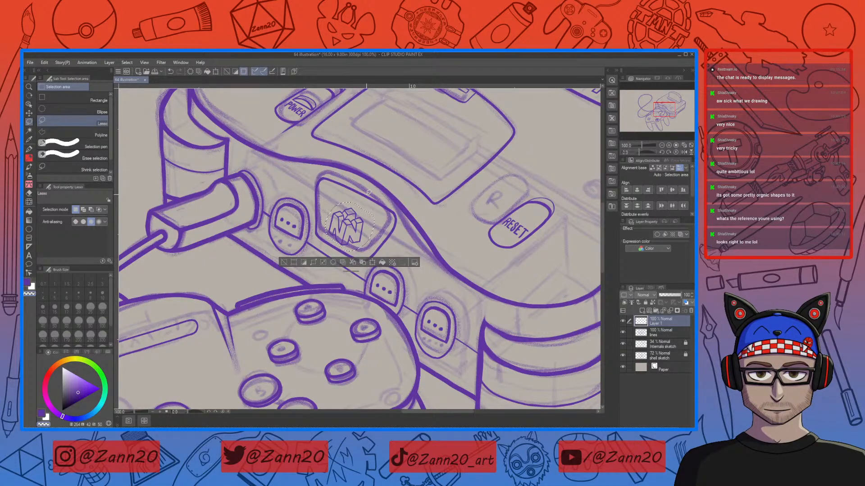
{"action": "key", "text": "ctrl+t"}
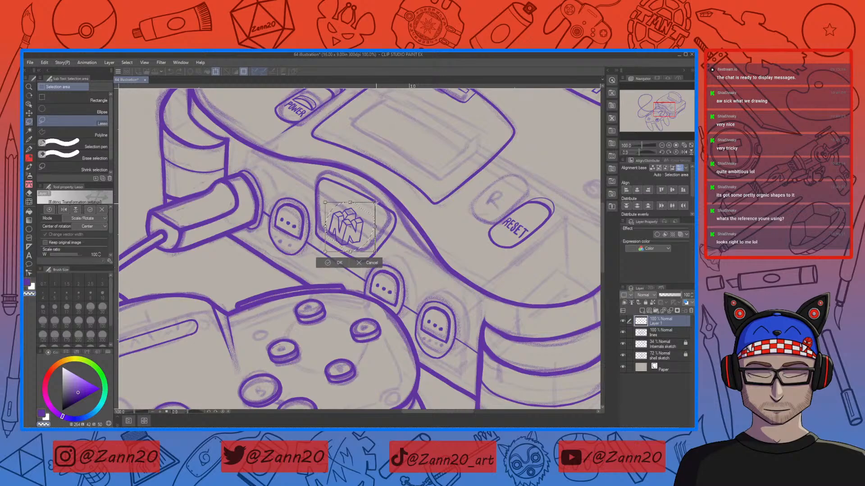
{"action": "left_click_drag", "start_coordinate": [372, 206], "coordinate": [359, 229]}
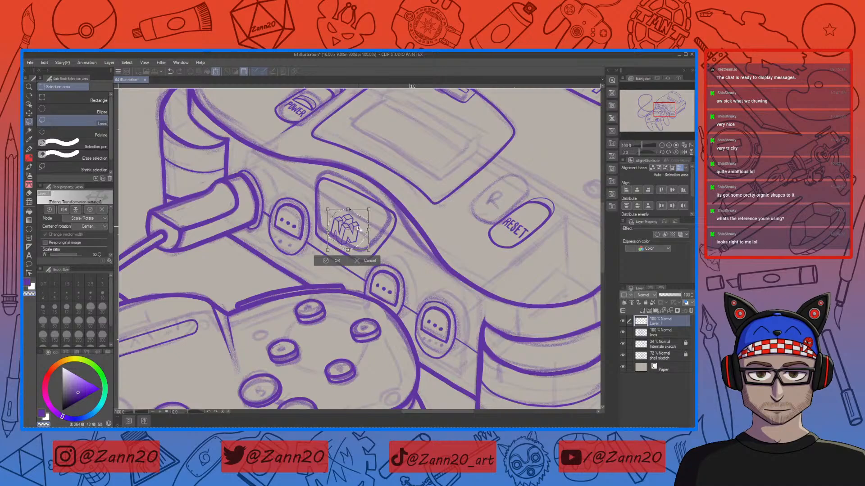
{"action": "left_click", "coordinate": [331, 261]}
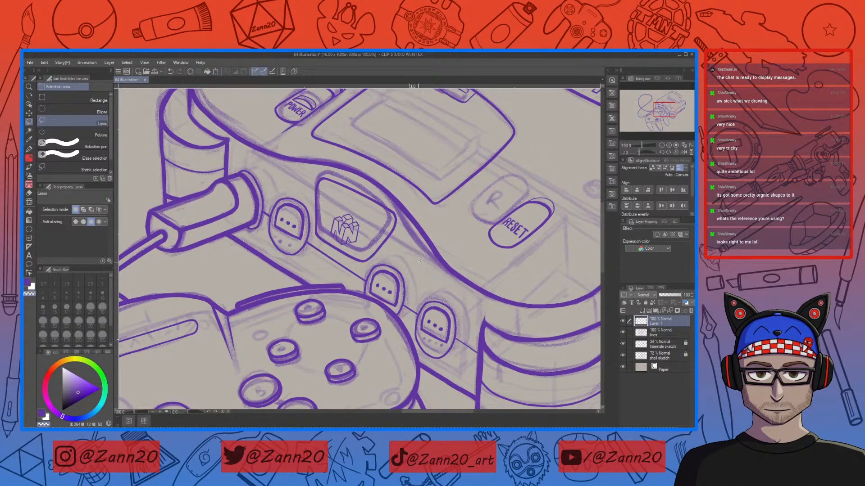
Step: Review the full illustration at a zoomed-out view
{"action": "key", "text": "ctrl+minus"}
{"action": "key", "text": "ctrl+minus"}
{"action": "key", "text": "ctrl+minus"}
{"action": "key", "text": "ctrl+minus"}
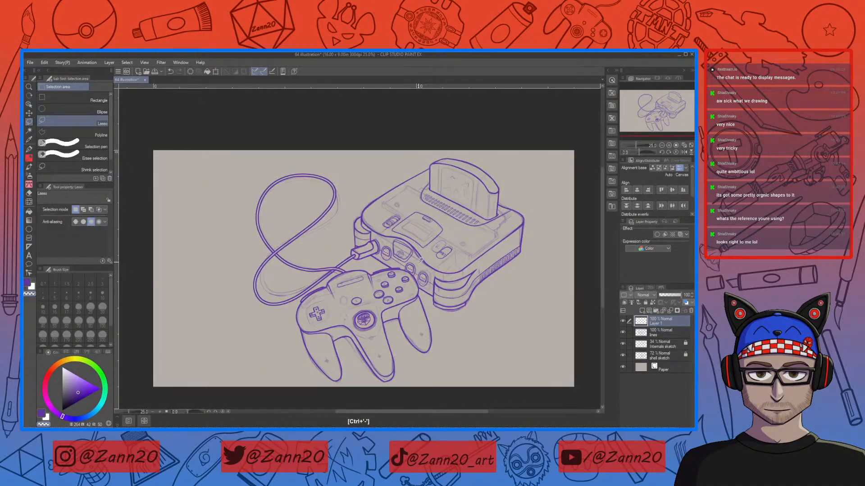
{"action": "left_click_drag", "start_coordinate": [487, 332], "coordinate": [455, 323]}
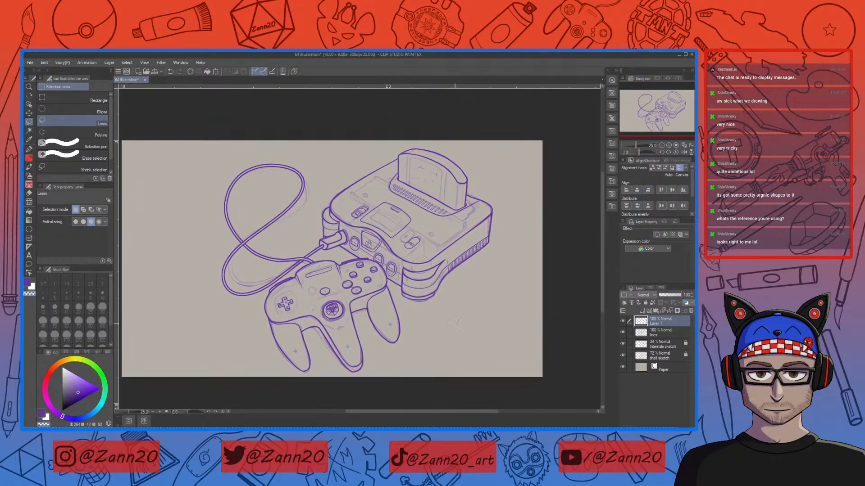